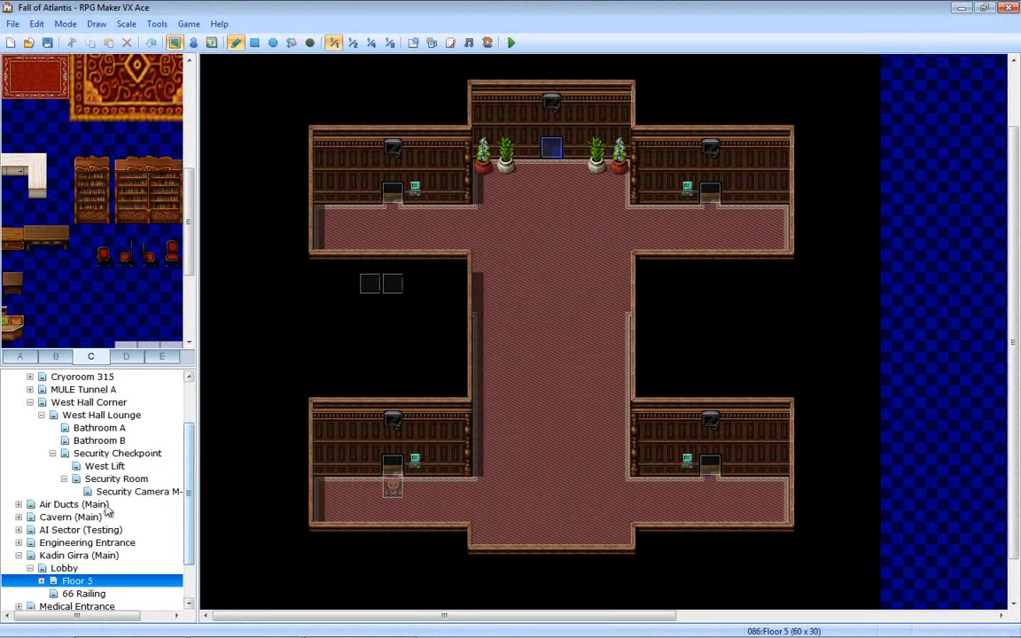
# - Look through the 66 Railing, AI Sector (Testing), Cavern (Main), Air Ducts (Main) and Security Camera M-Entrance maps
pyautogui.click(83, 593)
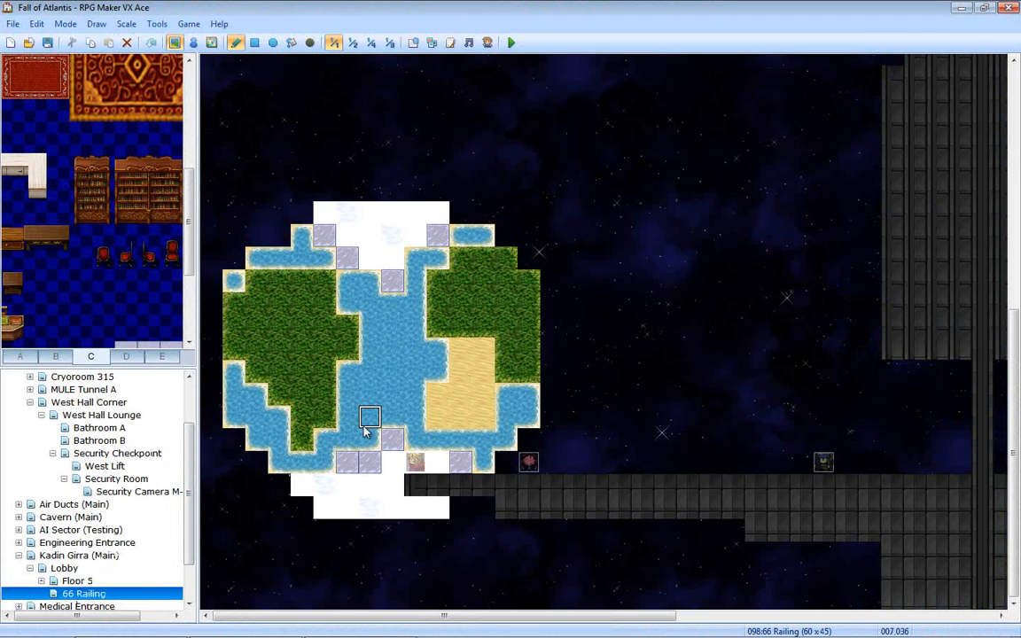
pyautogui.moveTo(364, 428); pyautogui.dragTo(396, 509, button='middle')
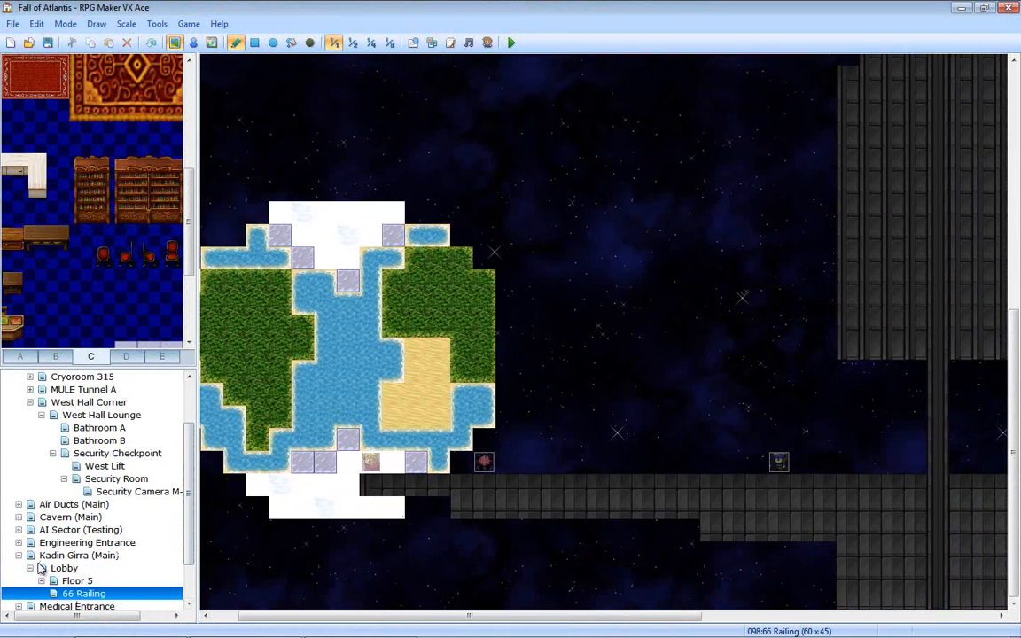
pyautogui.click(79, 530)
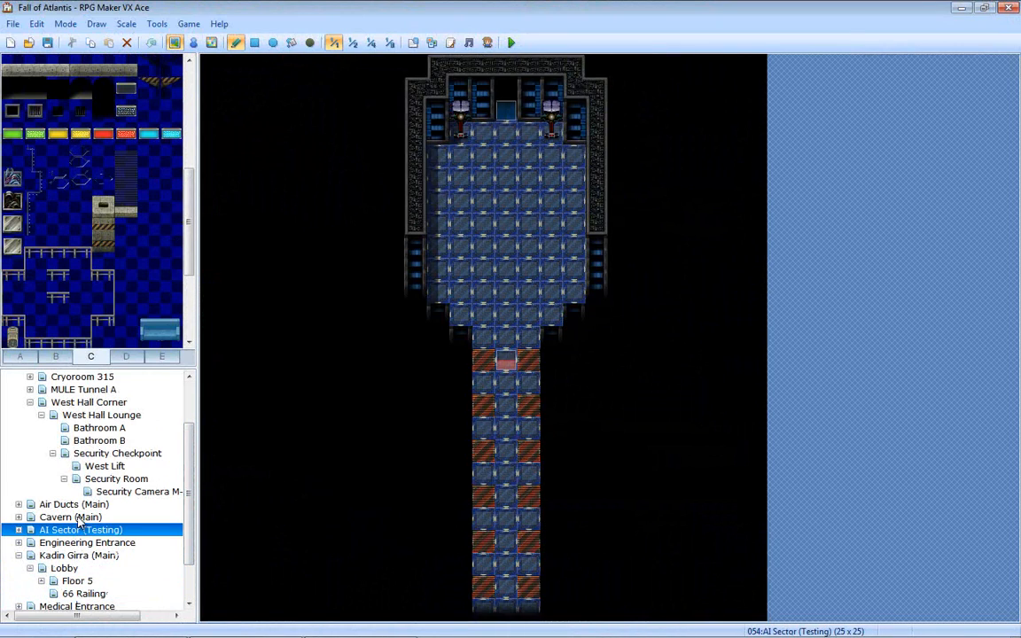
pyautogui.click(67, 517)
pyautogui.click(59, 505)
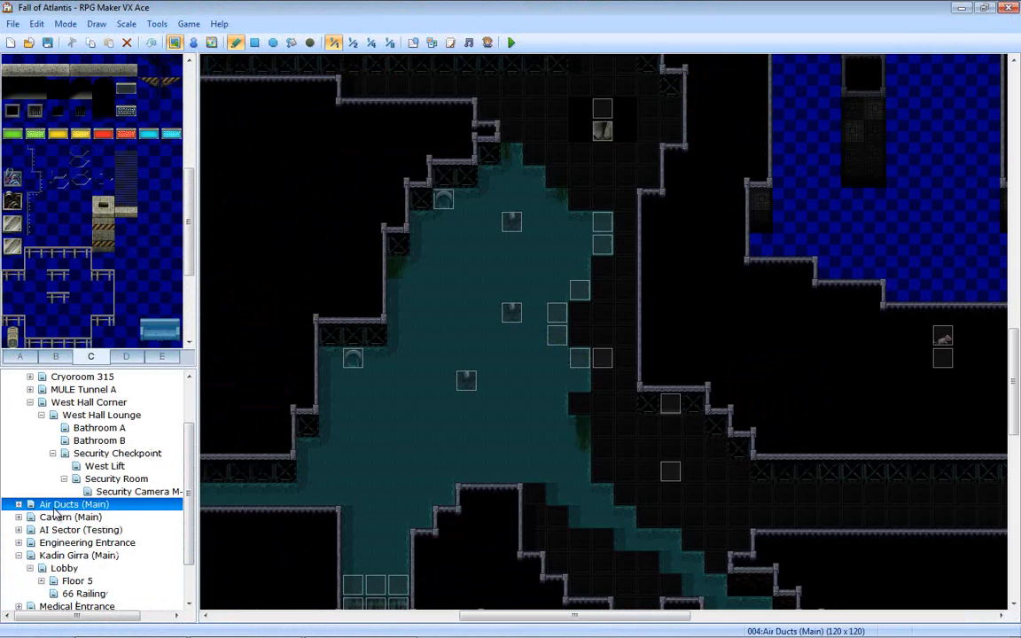
pyautogui.click(124, 491)
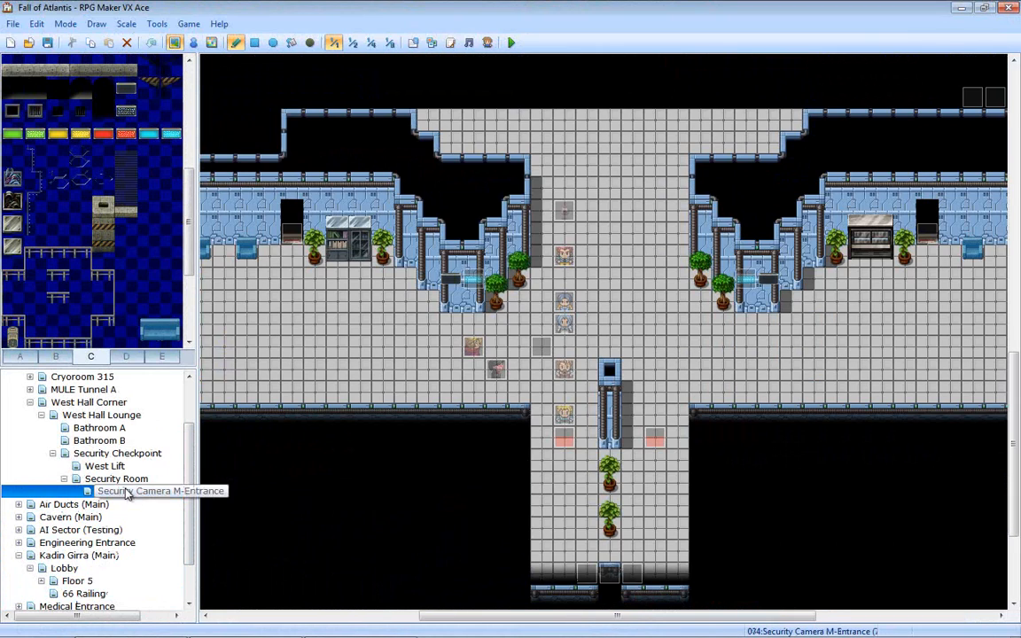
# - Examine the Security Room map from its upper chamber to the lower control area, and view the West Lift map
pyautogui.click(118, 478)
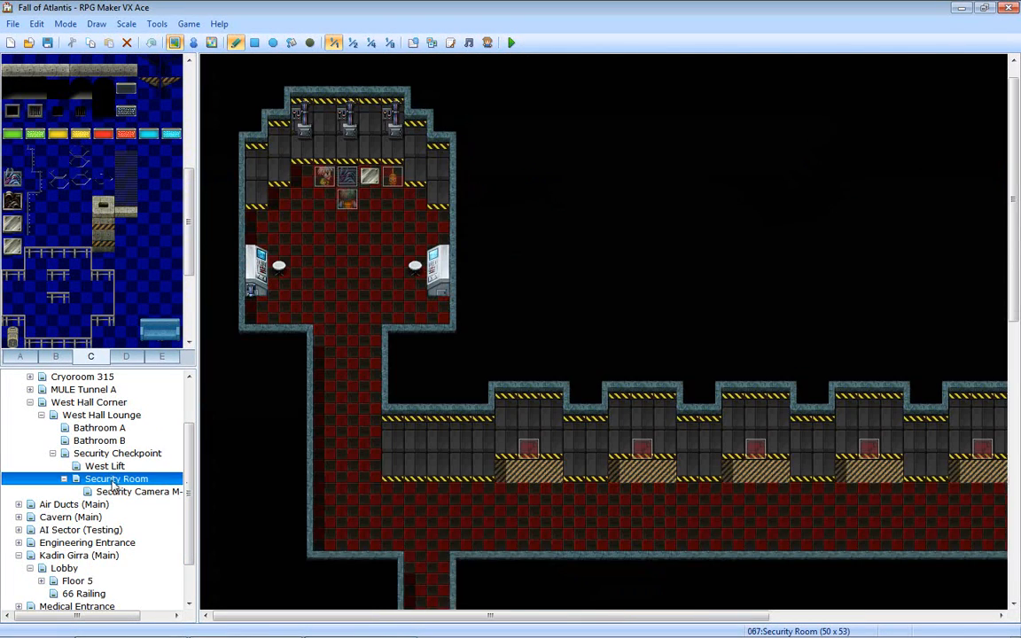
pyautogui.scroll(-5, 338, 296)
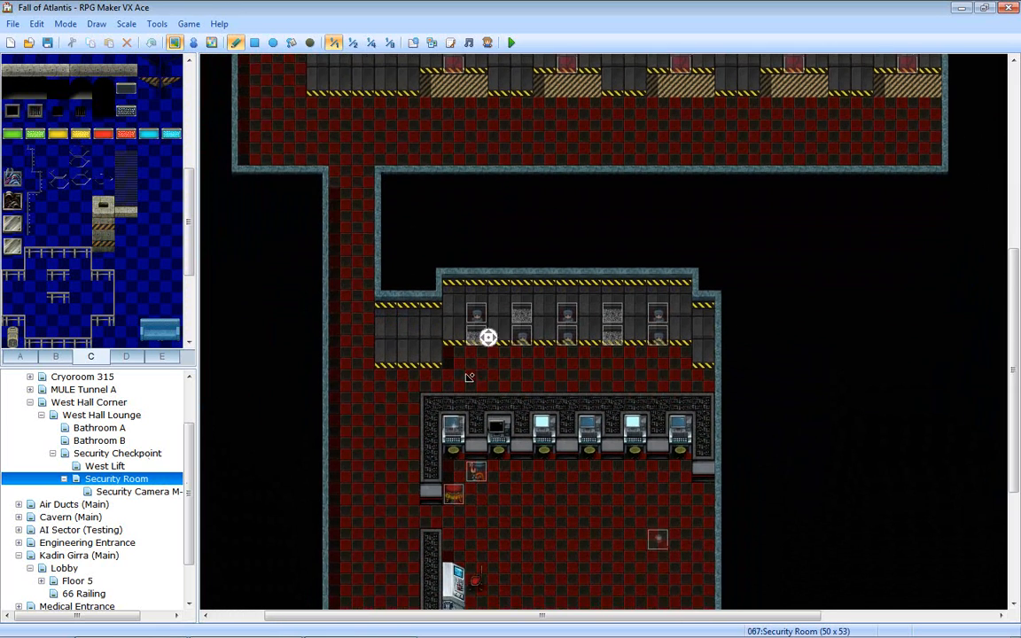
pyautogui.scroll(-3, 469, 377)
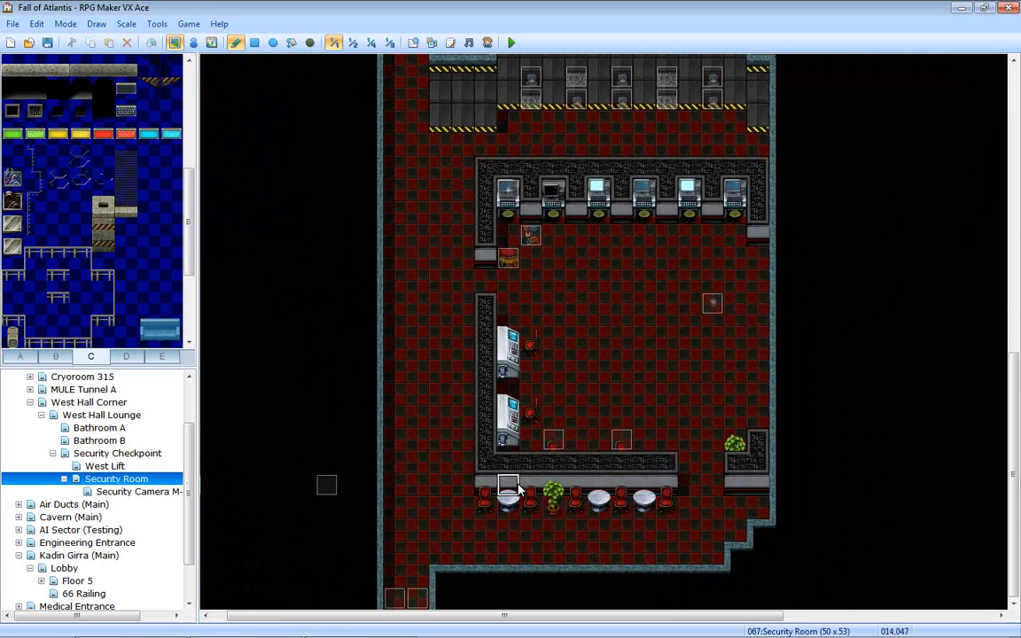
pyautogui.scroll(2, 599, 425)
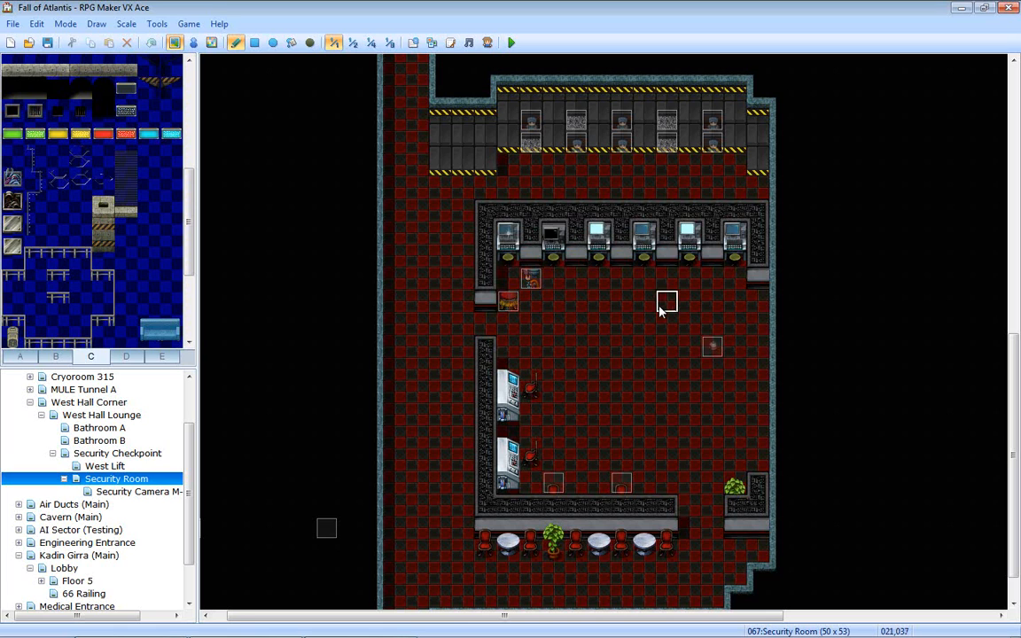
pyautogui.scroll(5, 647, 299)
pyautogui.scroll(6, 600, 304)
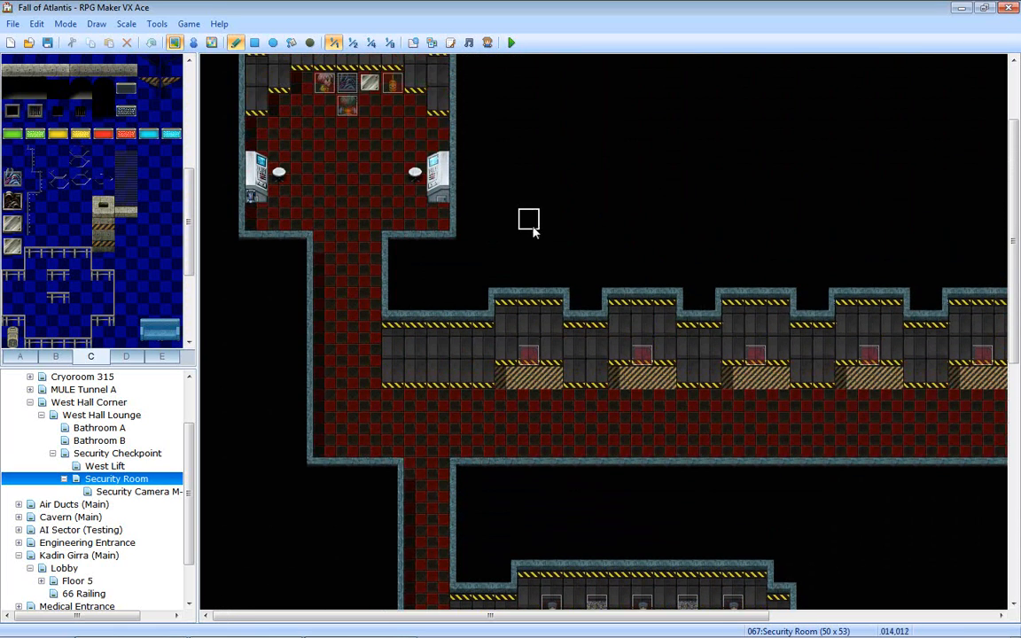
pyautogui.scroll(-7, 536, 232)
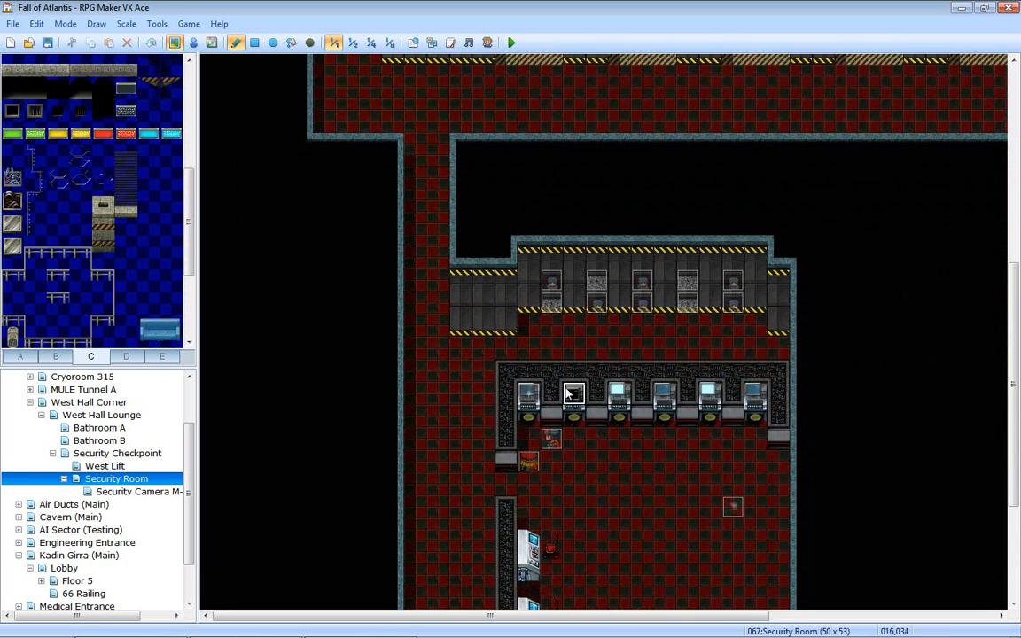
pyautogui.scroll(-3, 596, 337)
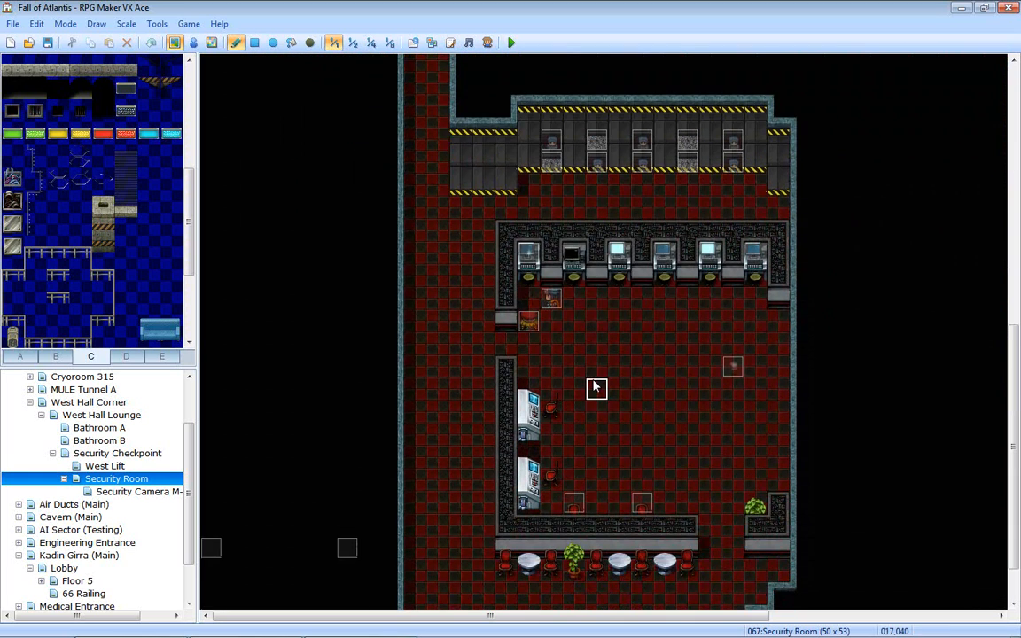
pyautogui.scroll(-2, 594, 385)
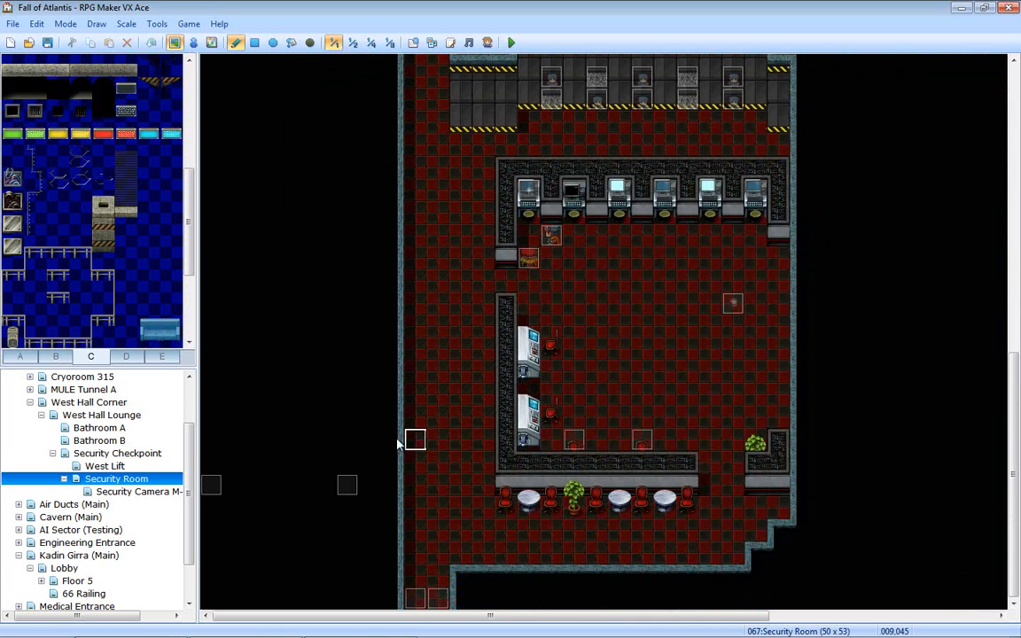
pyautogui.click(105, 453)
pyautogui.click(102, 467)
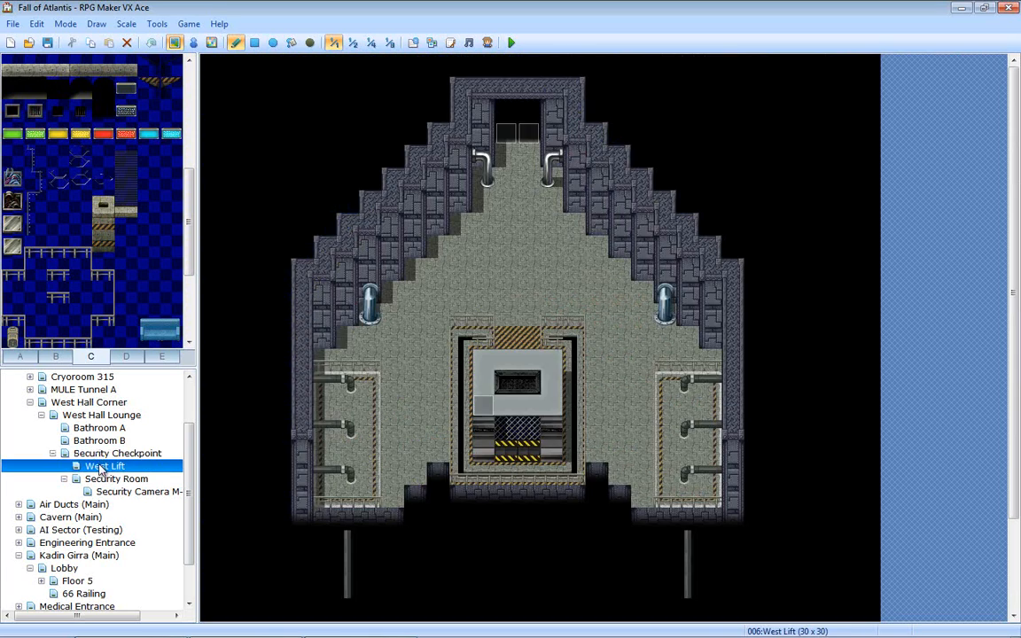
# - On the Security Checkpoint map, erase the large blue plant beside the dark doorway in the side room
pyautogui.click(102, 455)
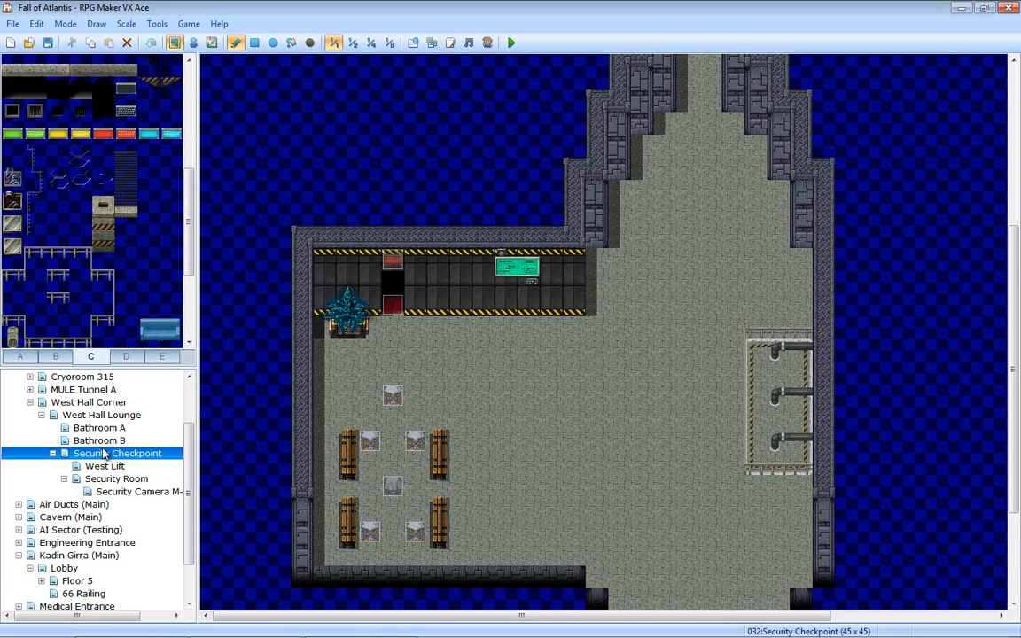
pyautogui.scroll(-3, 576, 364)
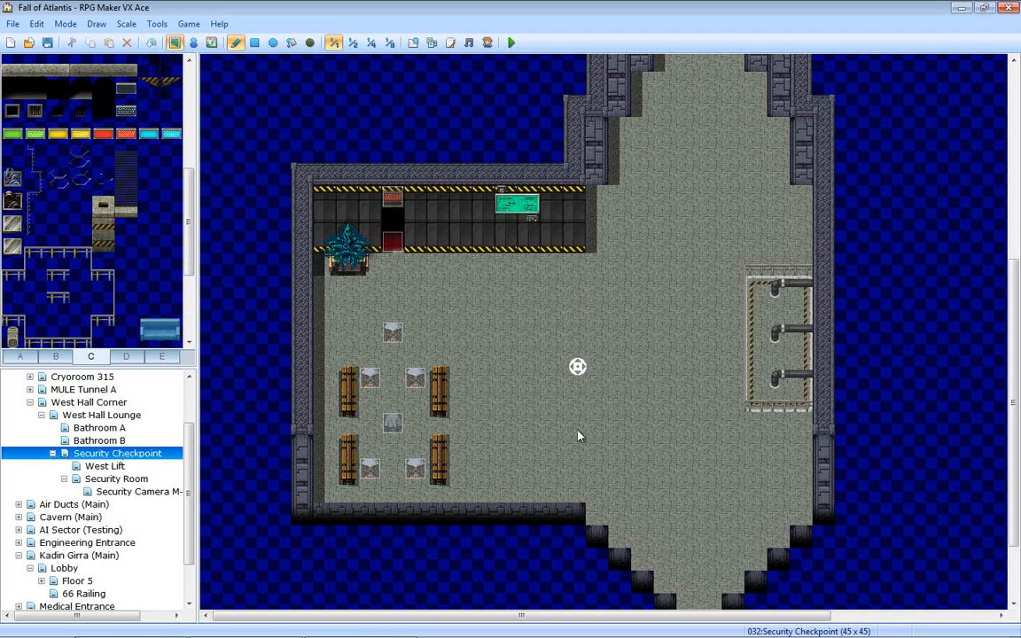
pyautogui.scroll(-2, 597, 401)
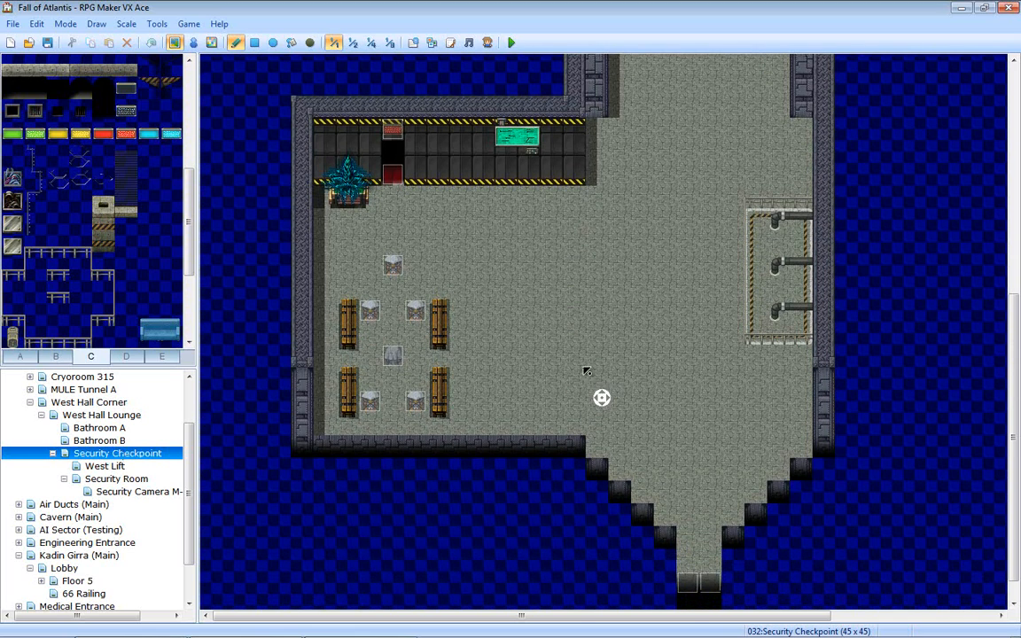
pyautogui.scroll(3, 599, 398)
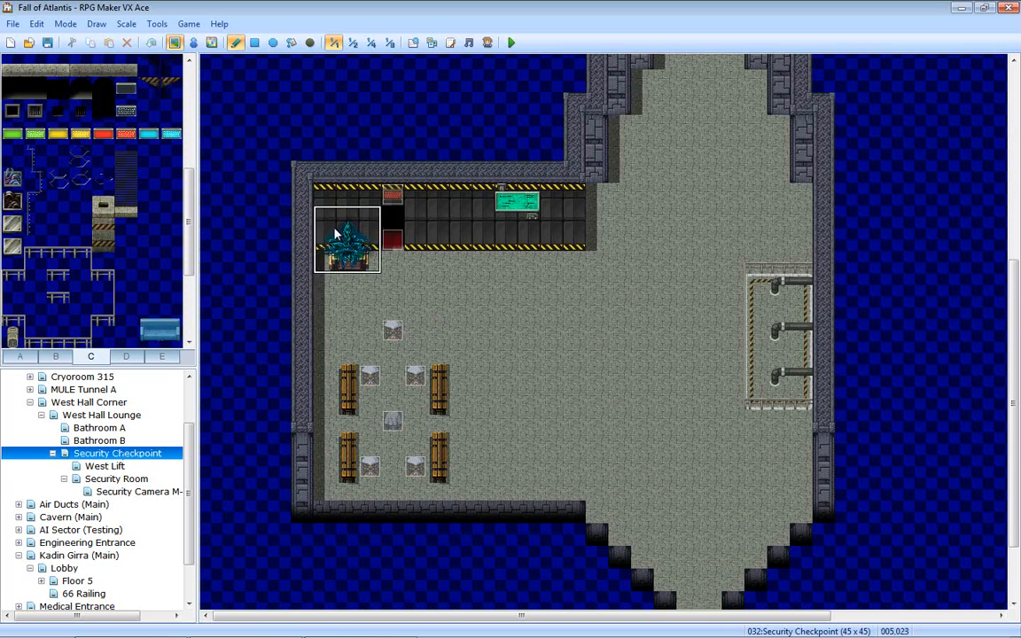
pyautogui.moveTo(372, 266); pyautogui.dragTo(328, 267)
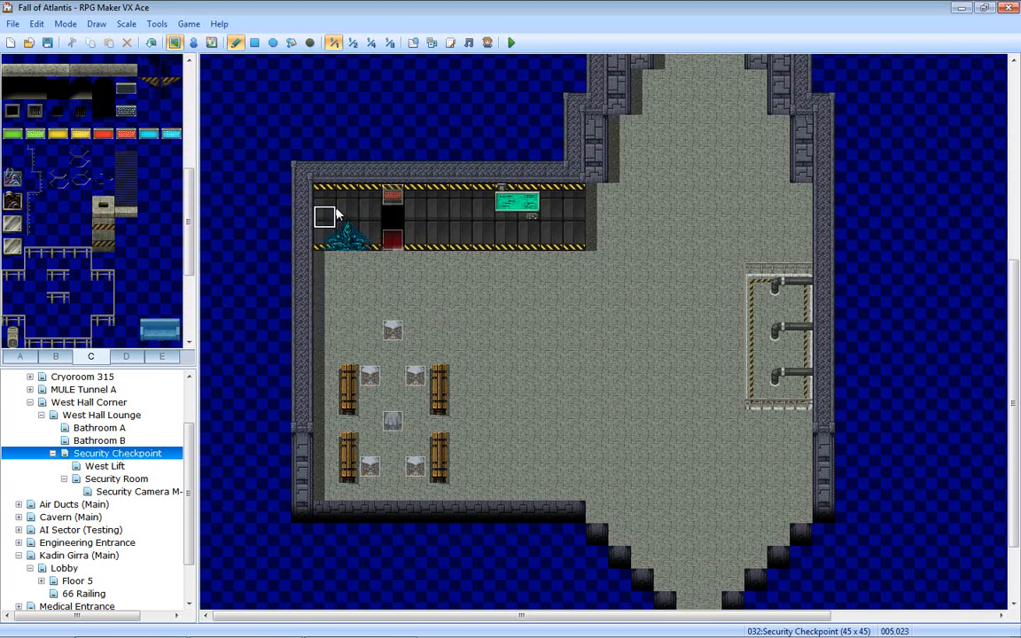
pyautogui.moveTo(351, 222); pyautogui.dragTo(372, 241)
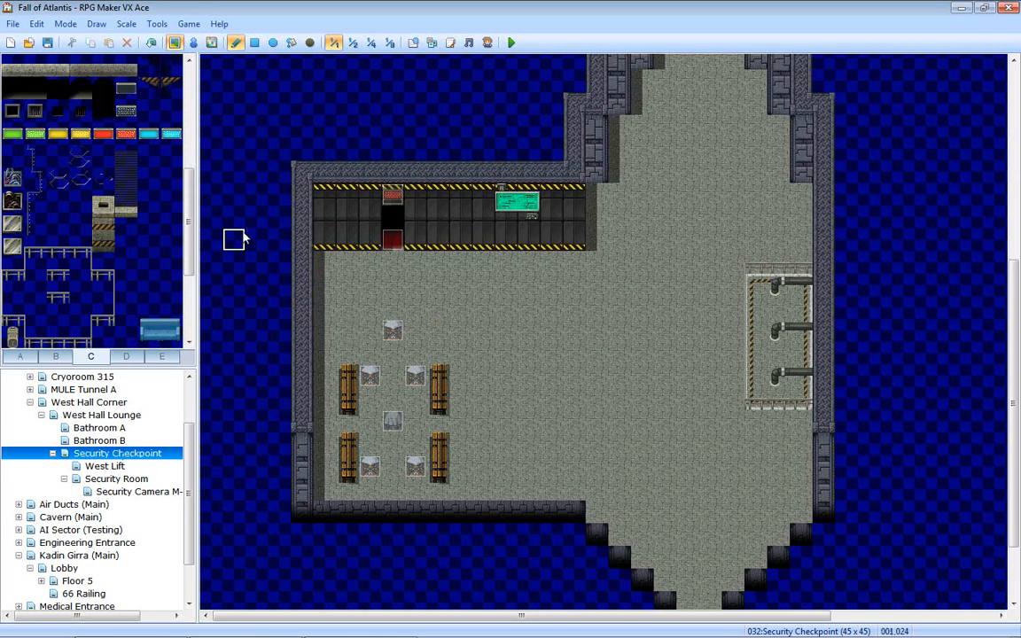
# - Pick the 3 by 3 block of tileset D tiles that contains the large blue plant
pyautogui.click(127, 356)
pyautogui.moveTo(89, 209); pyautogui.dragTo(60, 177)
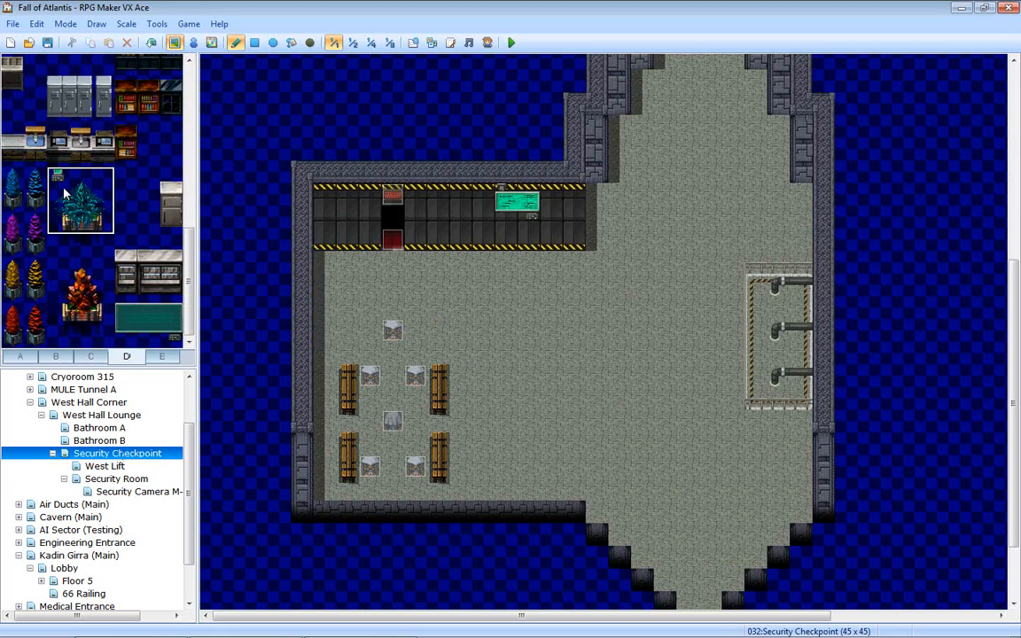
pyautogui.click(322, 274)
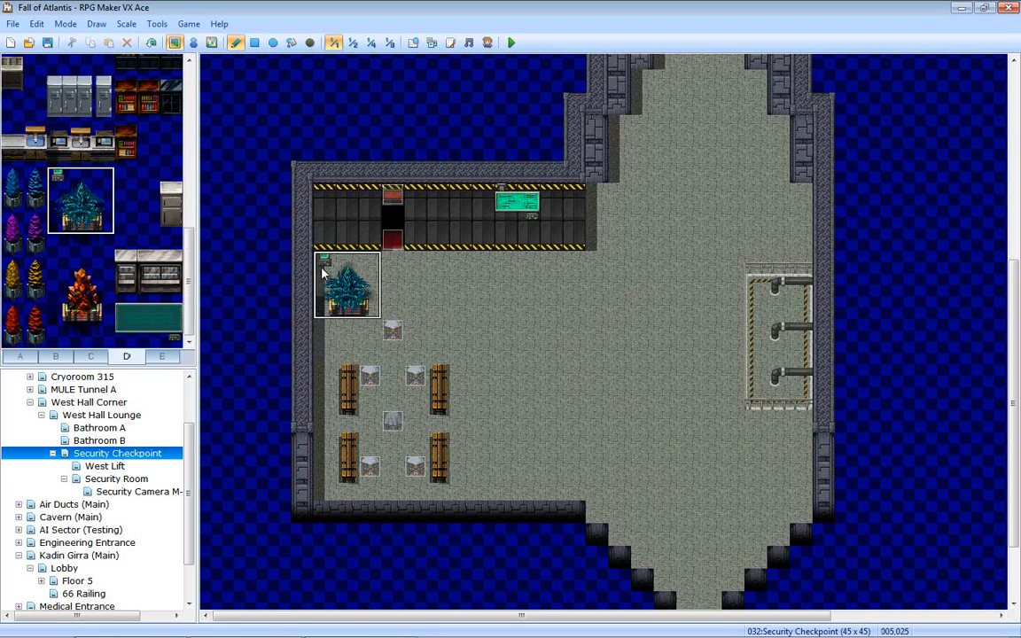
pyautogui.hotkey('ctrl', 'z')
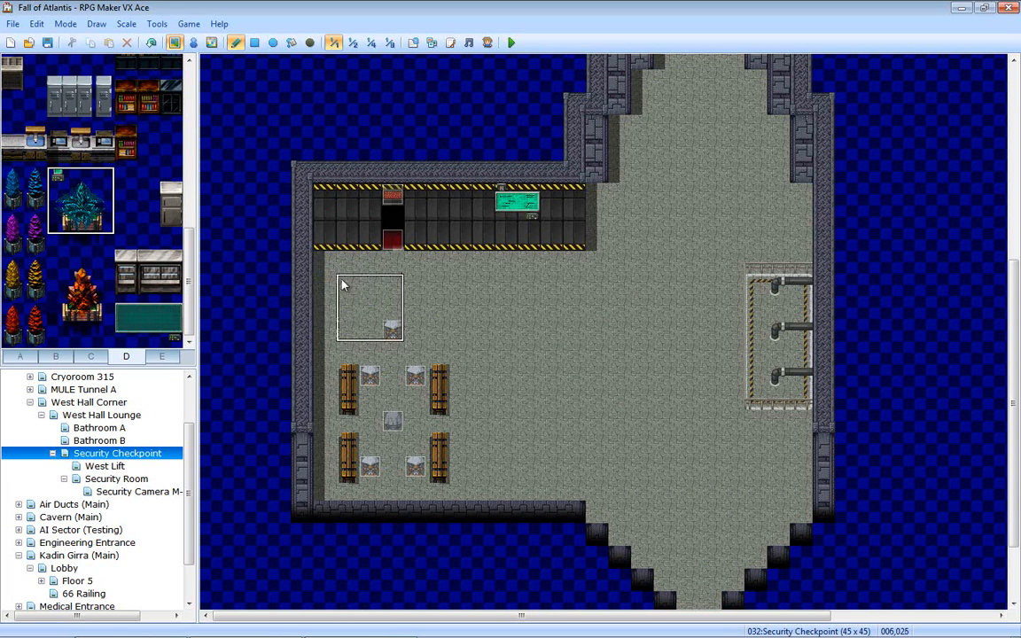
pyautogui.click(381, 301)
pyautogui.hotkey('ctrl', 'z')
pyautogui.click(381, 301)
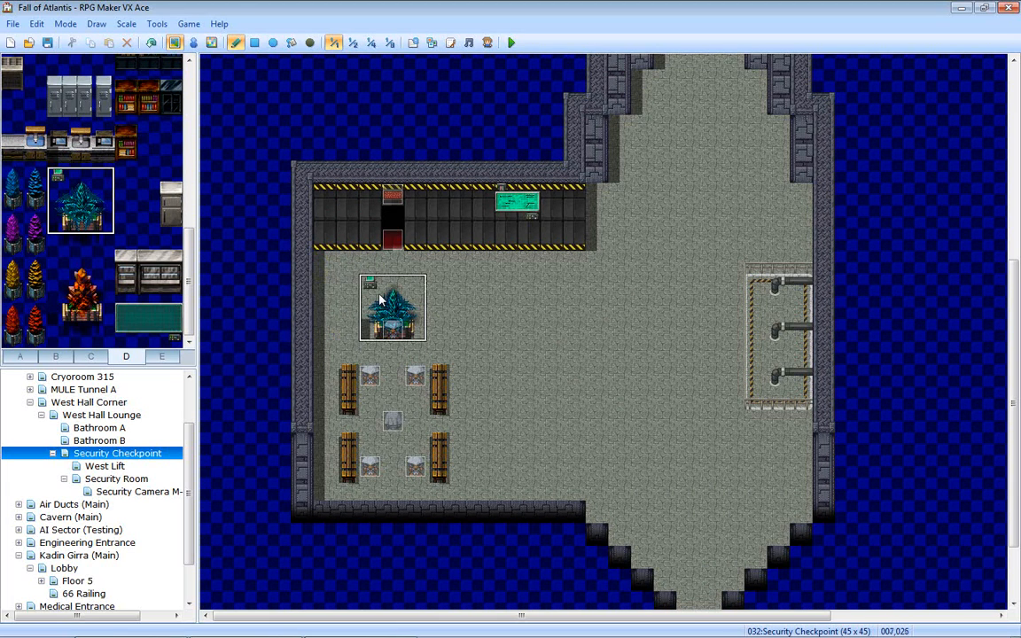
pyautogui.hotkey('ctrl', 'z')
# - Place the large blue plant between the two lower benches in the Security Checkpoint side room
pyautogui.click(383, 436)
pyautogui.rightClick(382, 434)
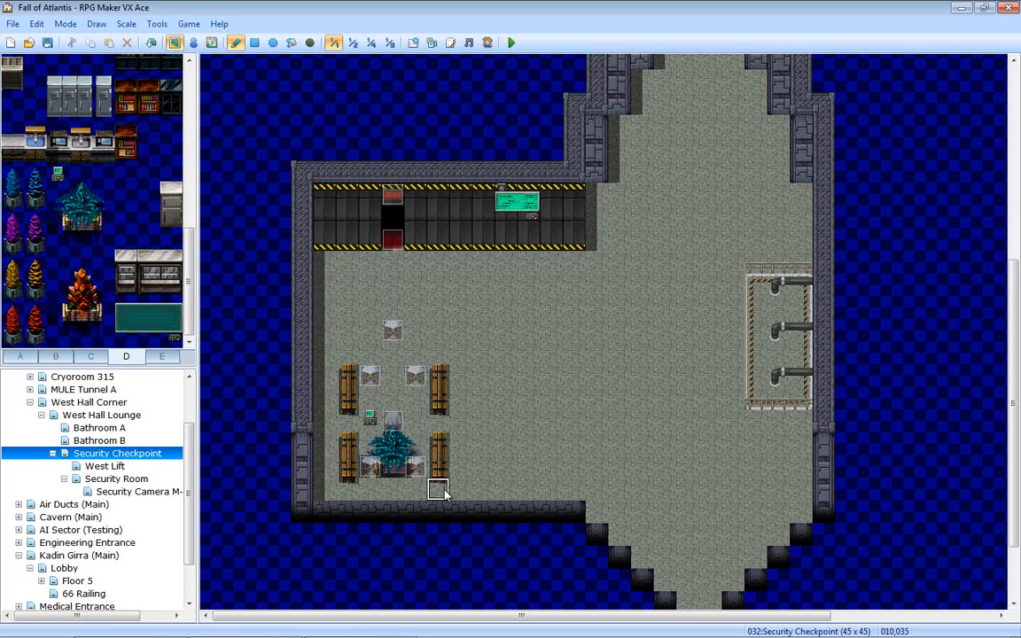
pyautogui.moveTo(444, 490); pyautogui.dragTo(445, 379, button='right')
pyautogui.click(446, 336)
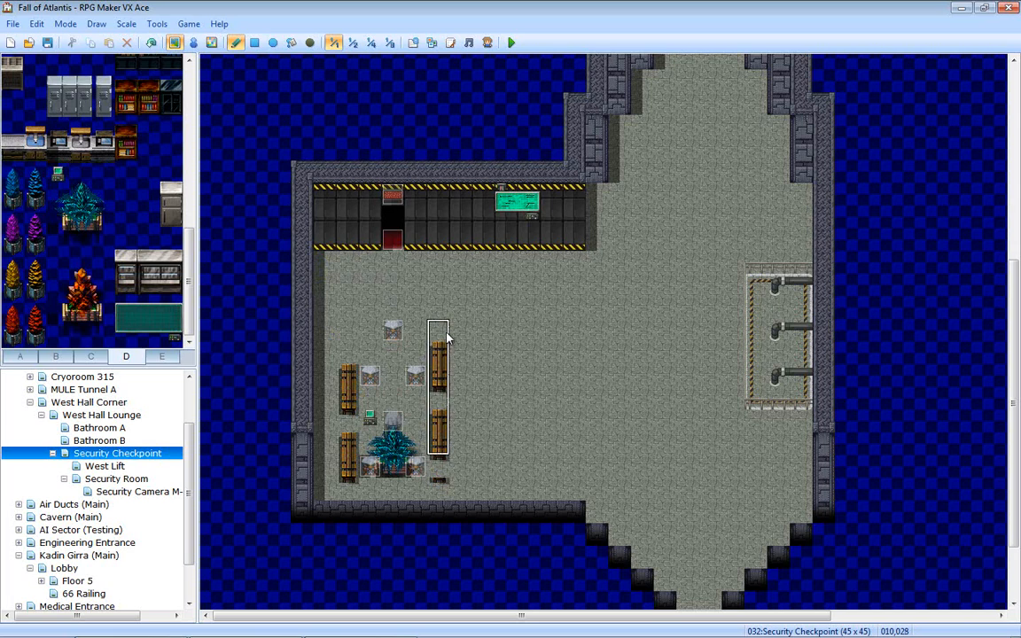
pyautogui.rightClick(444, 446)
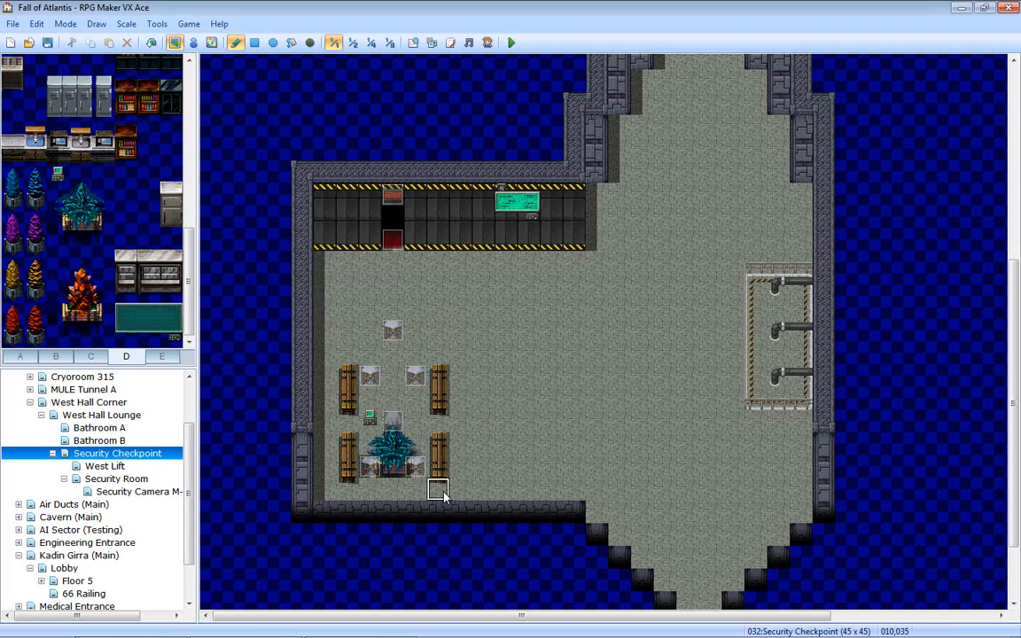
# - Copy the two benches right of the plant and place them two tiles higher in the same column
pyautogui.moveTo(443, 490); pyautogui.dragTo(440, 379, button='right')
pyautogui.click(444, 356)
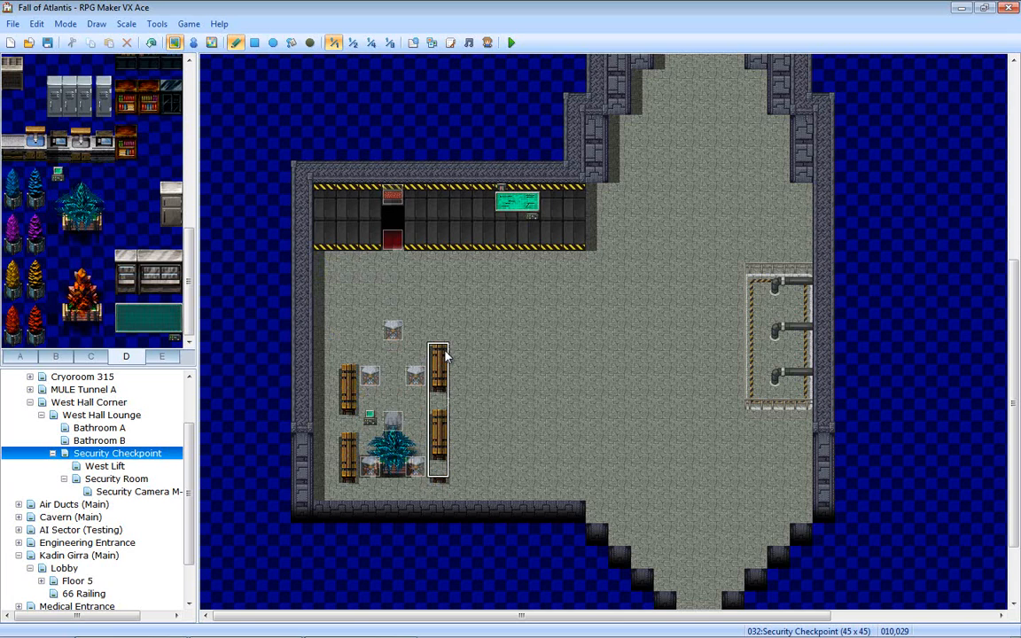
pyautogui.click(445, 335)
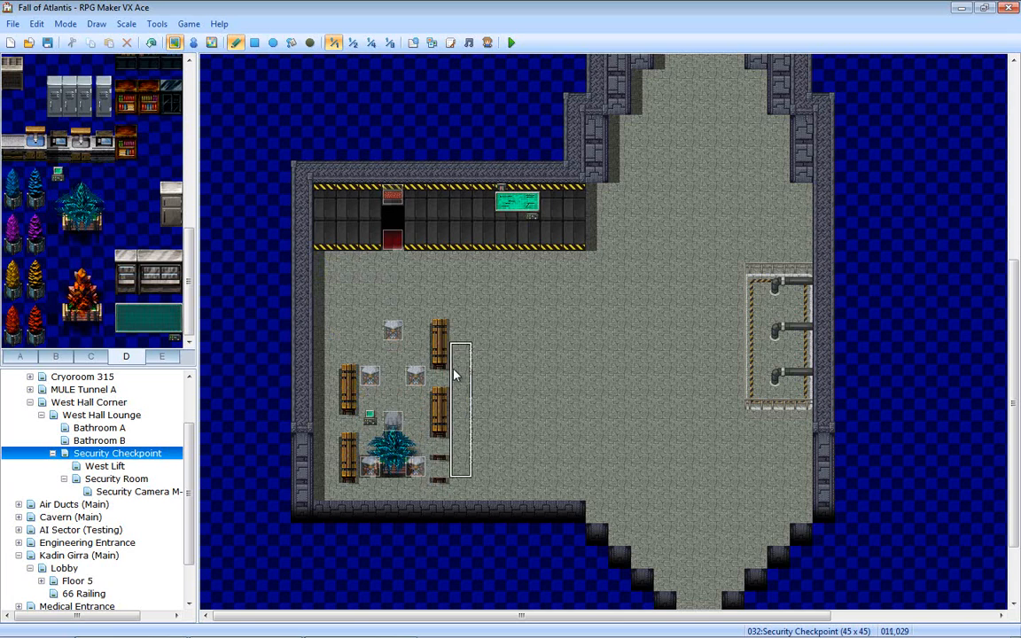
# - Move the two benches left of the plant up two tiles as well, and erase the leftover bench fragments
pyautogui.rightClick(348, 445)
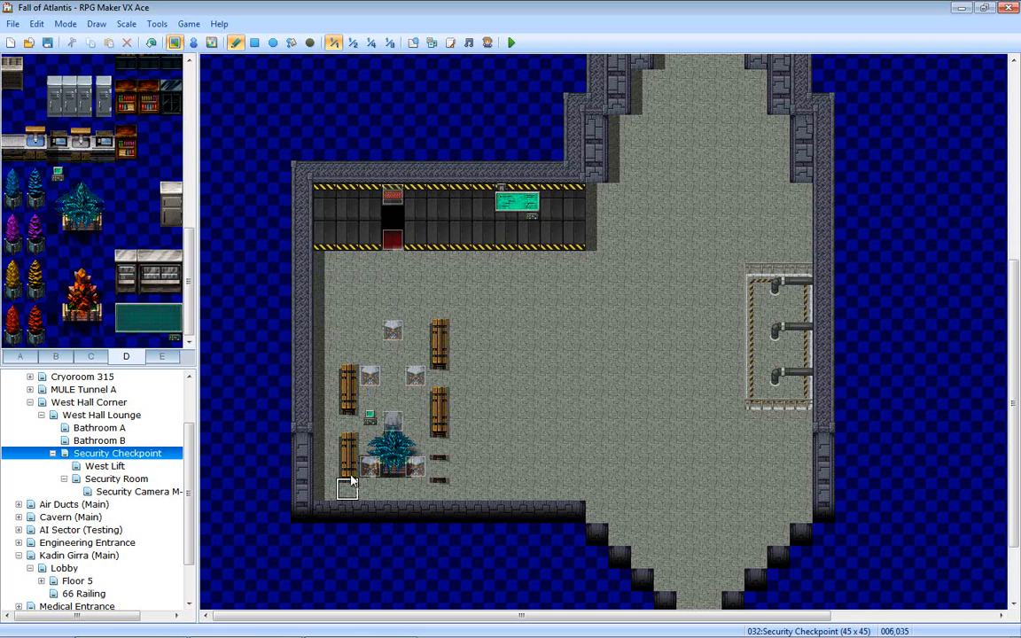
pyautogui.moveTo(346, 478); pyautogui.dragTo(348, 379, button='right')
pyautogui.click(348, 357)
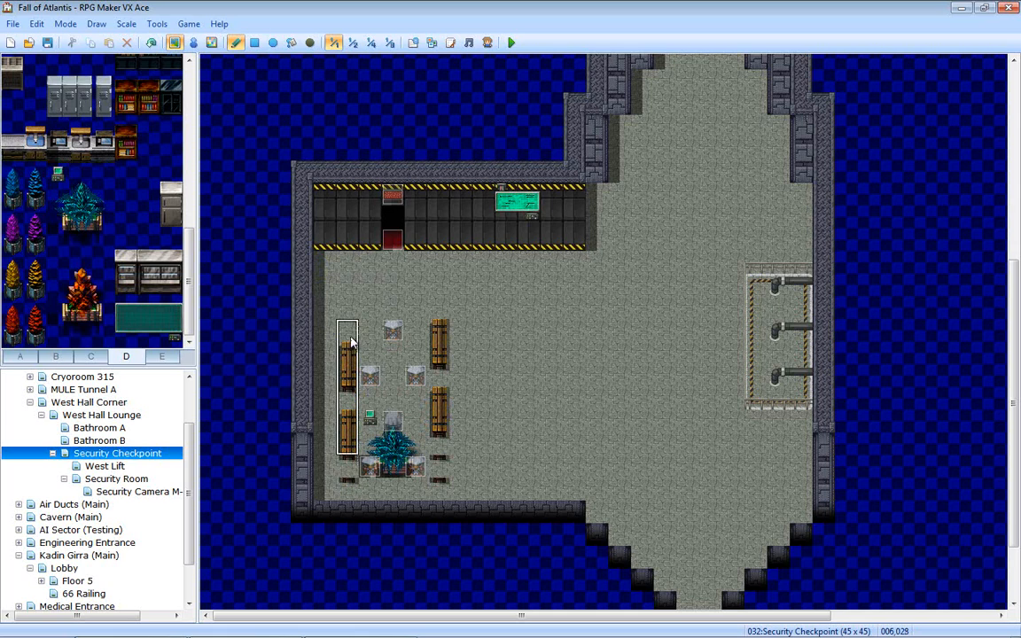
pyautogui.click(350, 338)
pyautogui.rightClick(346, 399)
pyautogui.click(350, 459)
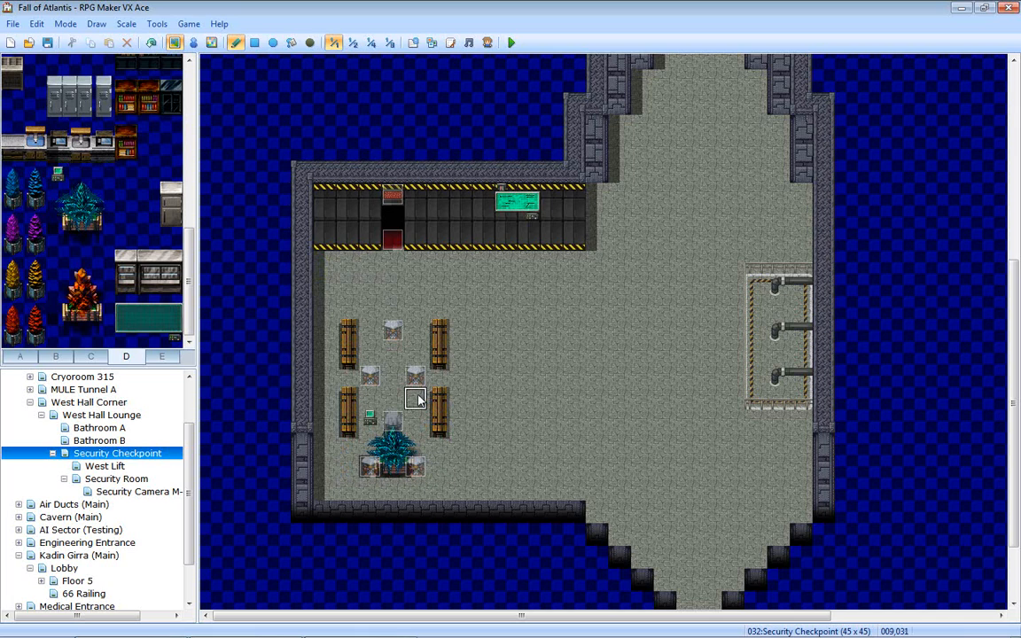
# - Move the two lowest character events up one tile on either side of the plant, and return to map tile editing
pyautogui.click(193, 43)
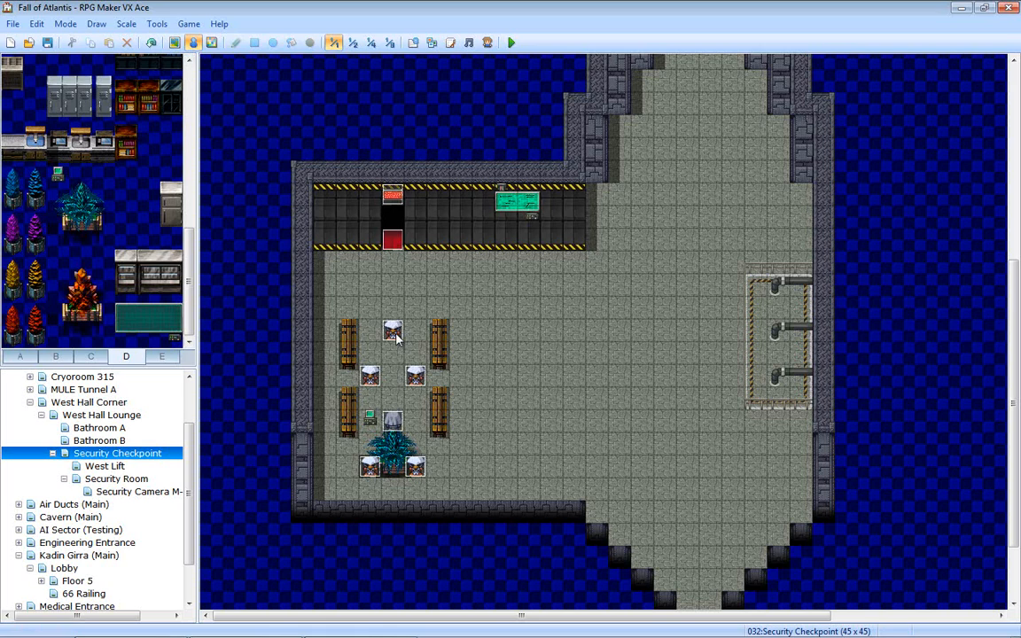
pyautogui.moveTo(420, 470); pyautogui.dragTo(396, 422)
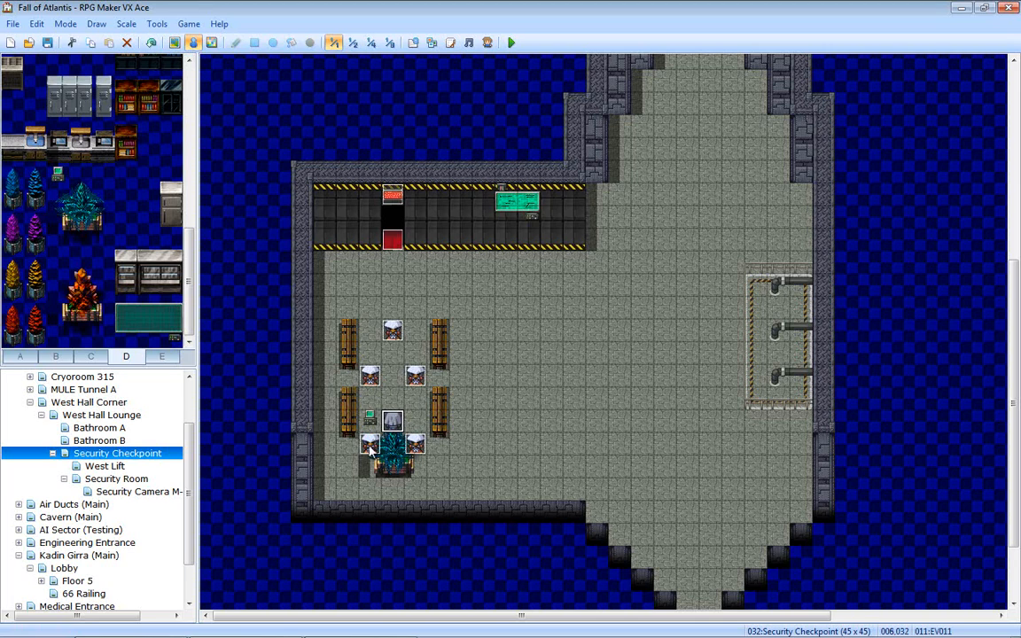
pyautogui.click(175, 43)
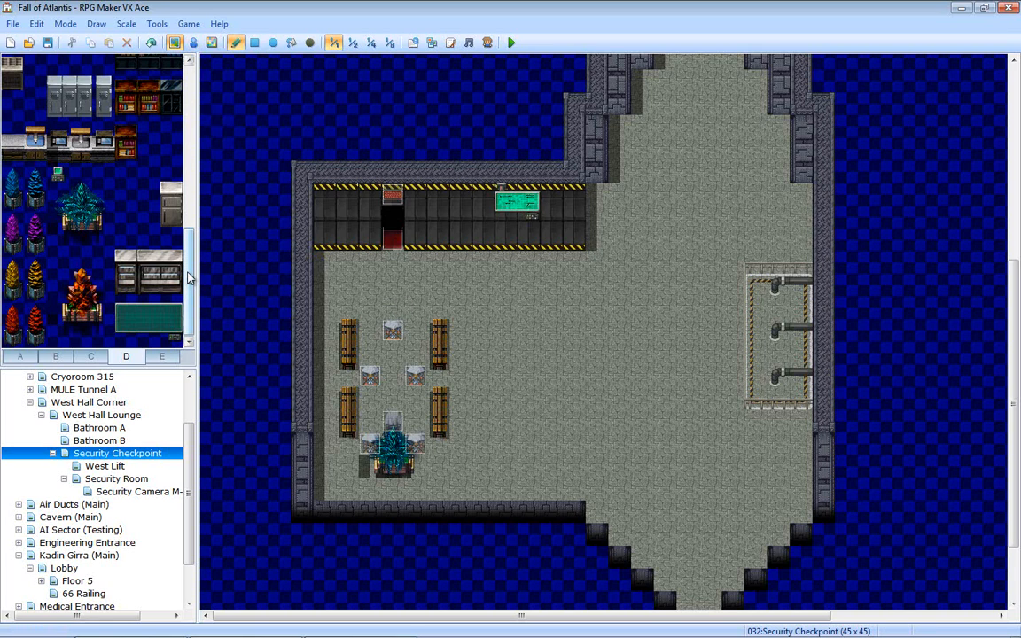
pyautogui.moveTo(188, 278); pyautogui.dragTo(184, 108)
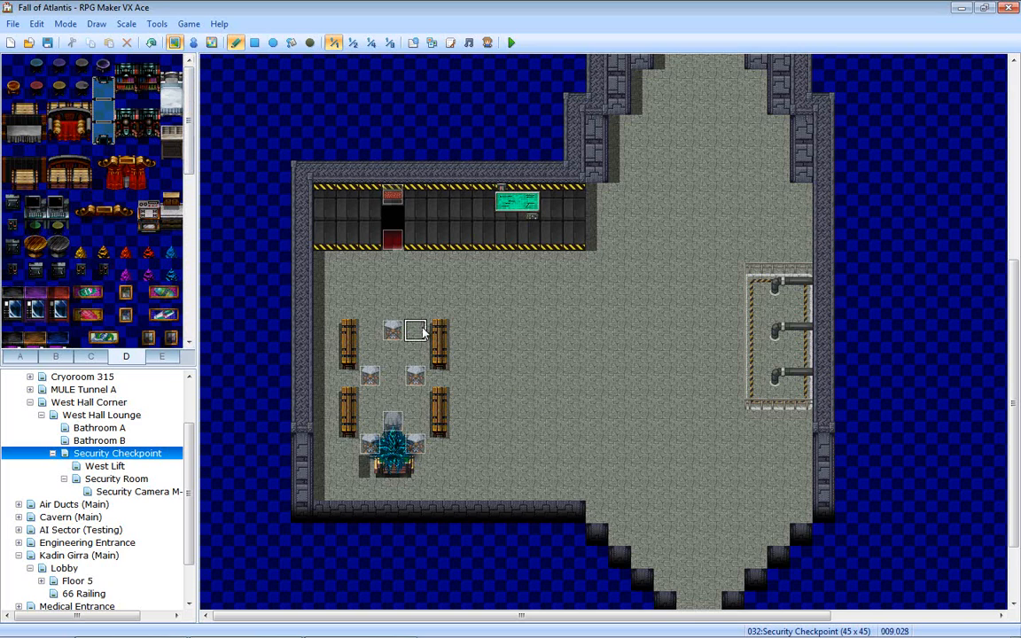
pyautogui.click(91, 356)
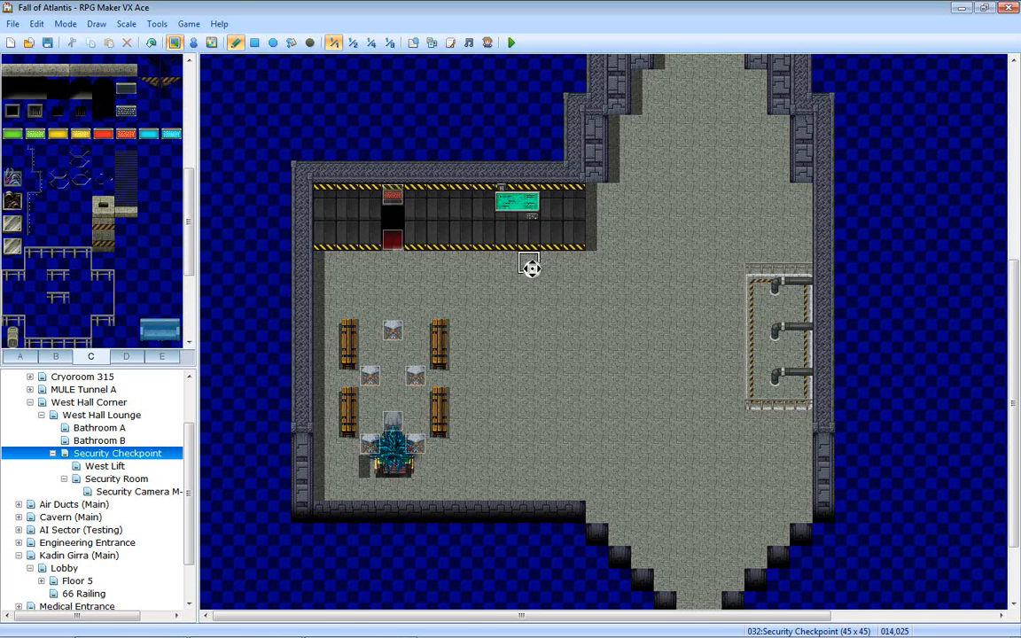
pyautogui.scroll(1, 510, 261)
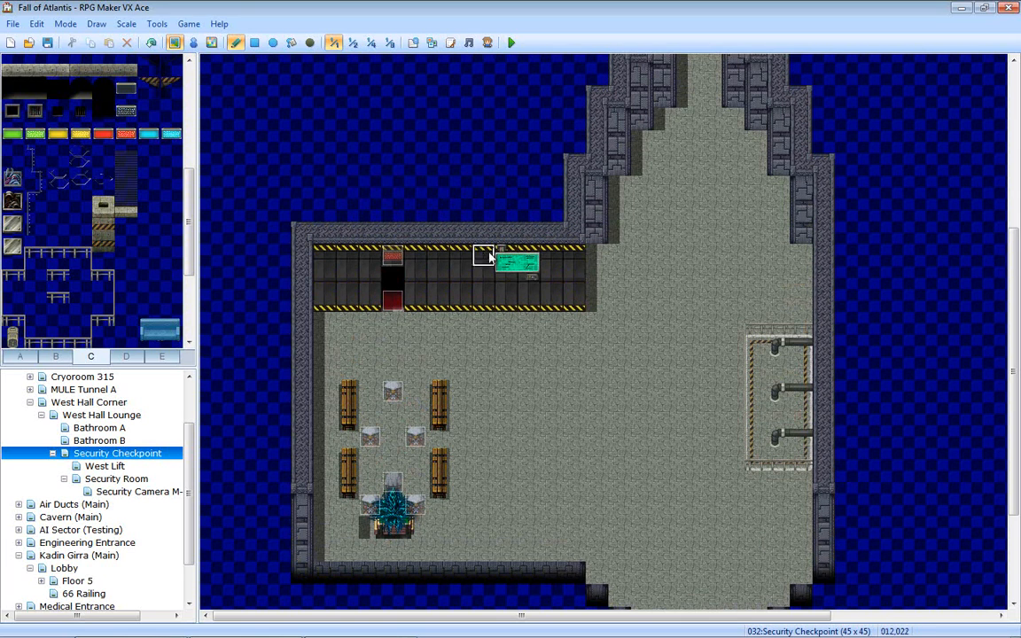
# - Add the small green wall monitor tile to the wall above the orange machine in the West Hall Lounge map
pyautogui.click(108, 415)
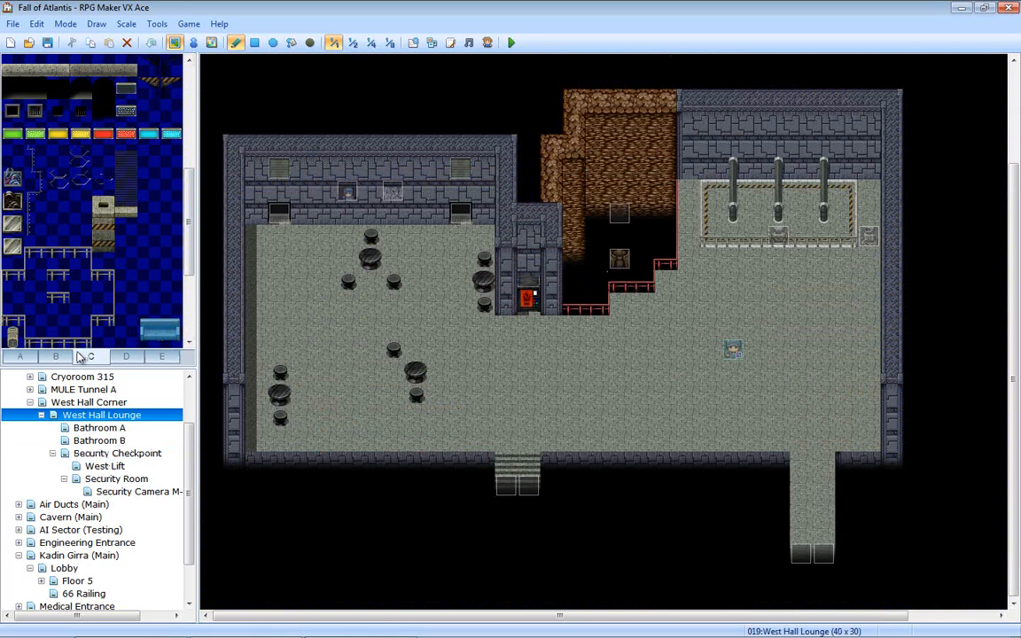
pyautogui.click(124, 360)
pyautogui.click(154, 358)
pyautogui.click(157, 132)
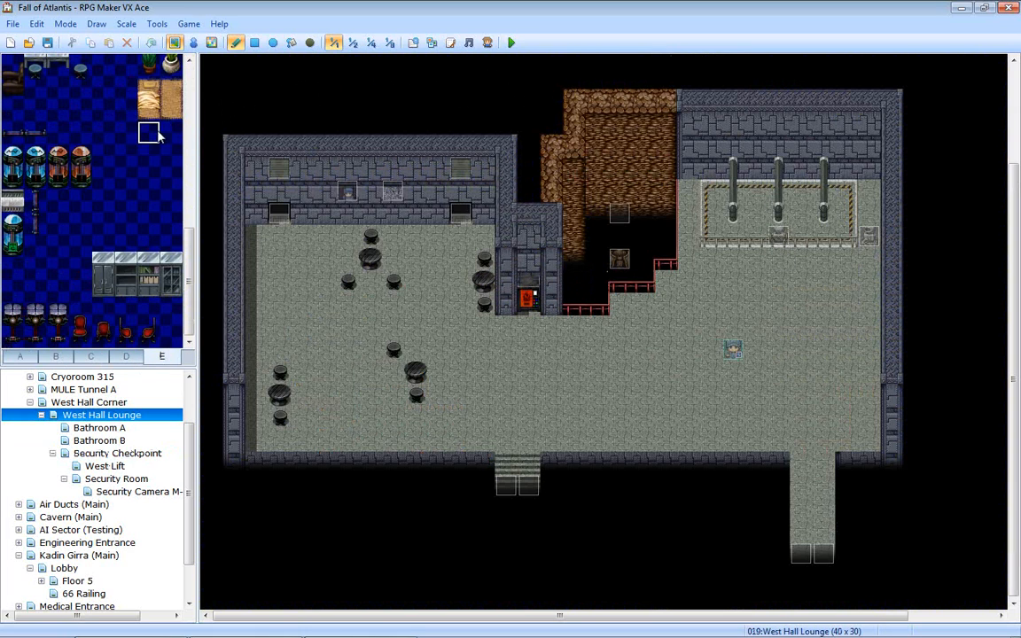
pyautogui.scroll(4, 155, 211)
pyautogui.scroll(3, 154, 210)
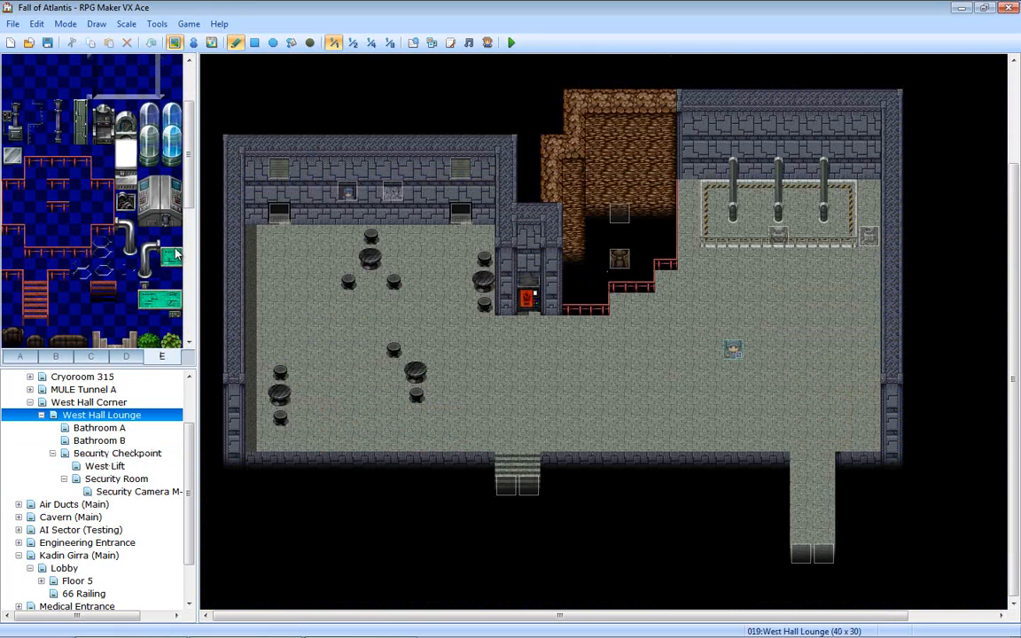
pyautogui.moveTo(175, 255); pyautogui.dragTo(172, 269)
pyautogui.click(528, 246)
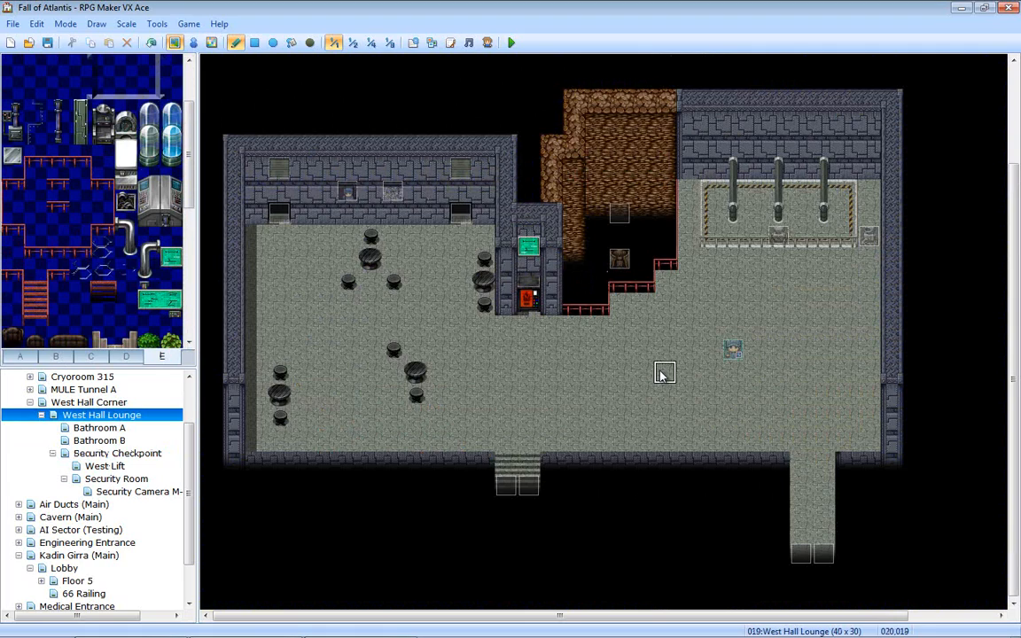
# - Look through the Bathroom A, West Hall Corner, MULE Tunnel A and Cryoroom 315 maps
pyautogui.click(88, 428)
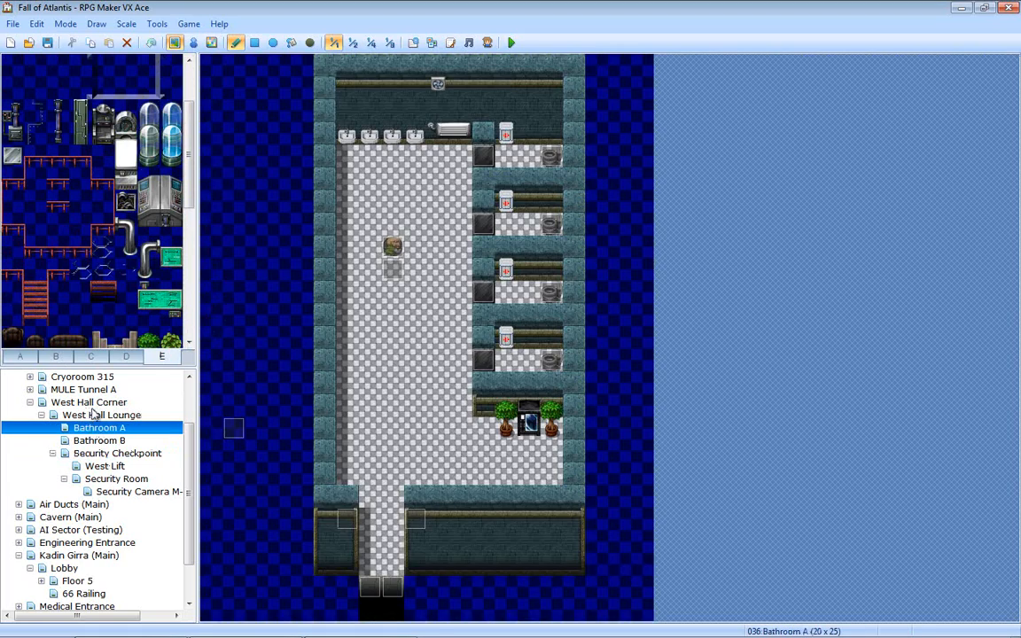
pyautogui.click(93, 403)
pyautogui.scroll(3, 354, 301)
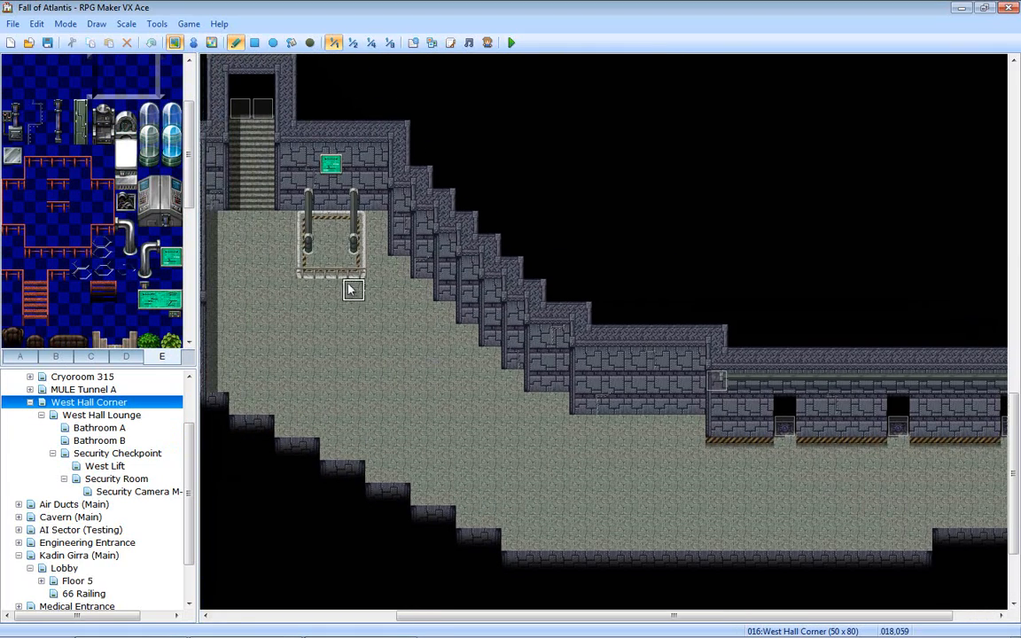
pyautogui.click(85, 392)
pyautogui.scroll(2, 88, 401)
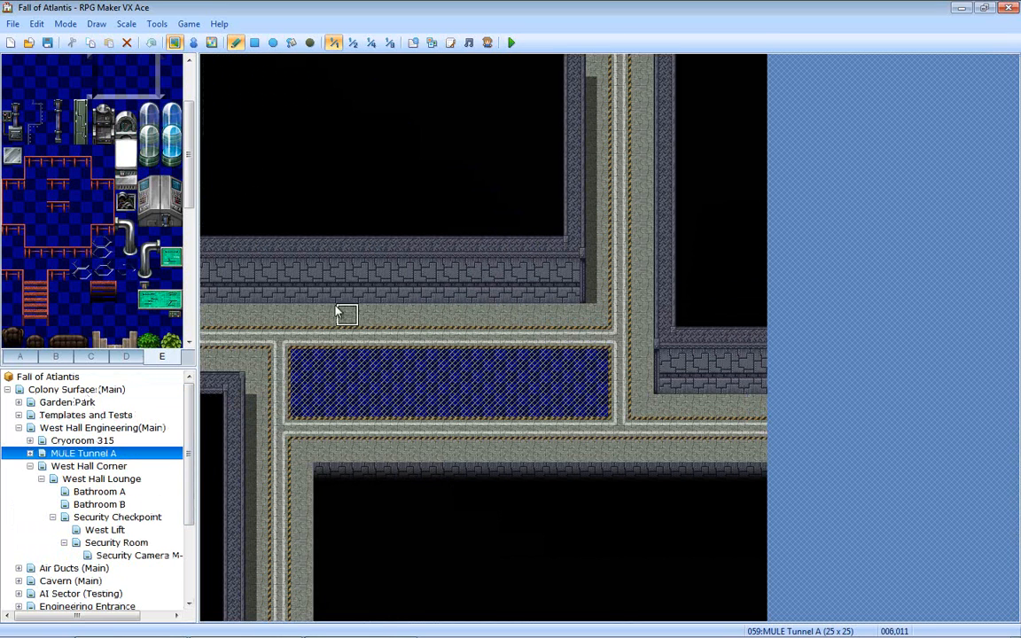
pyautogui.click(103, 441)
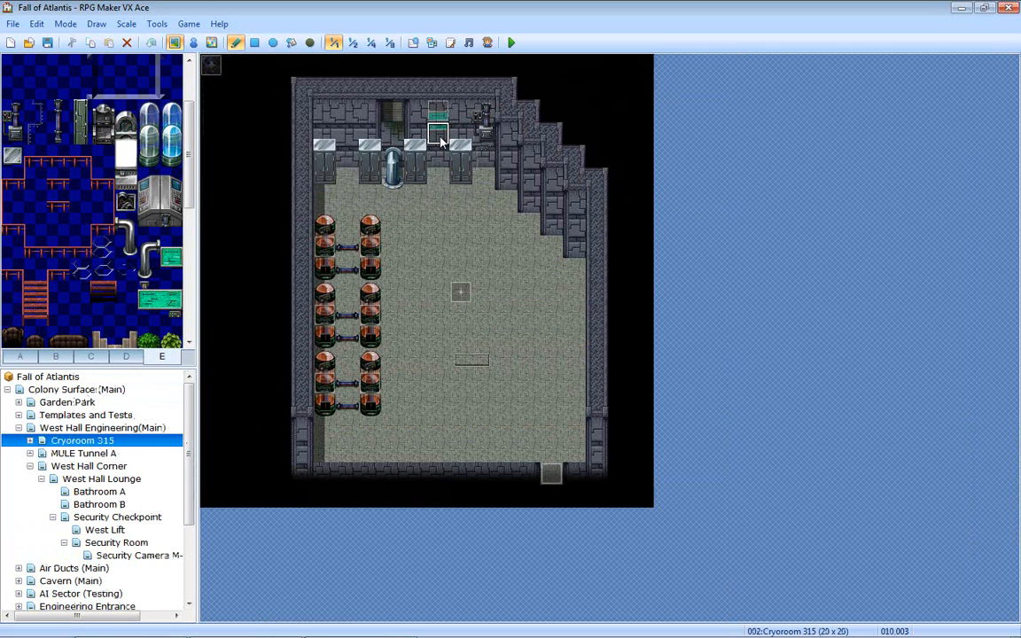
# - Inspect the settings of the lower green monitor event on Cryoroom 315's back wall
pyautogui.click(193, 42)
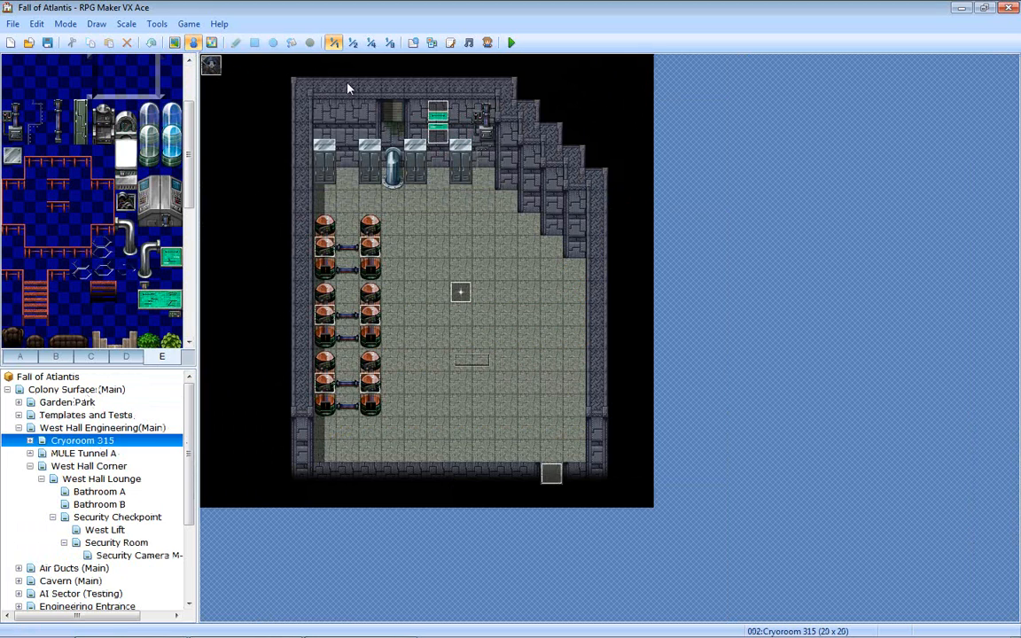
pyautogui.doubleClick(429, 138)
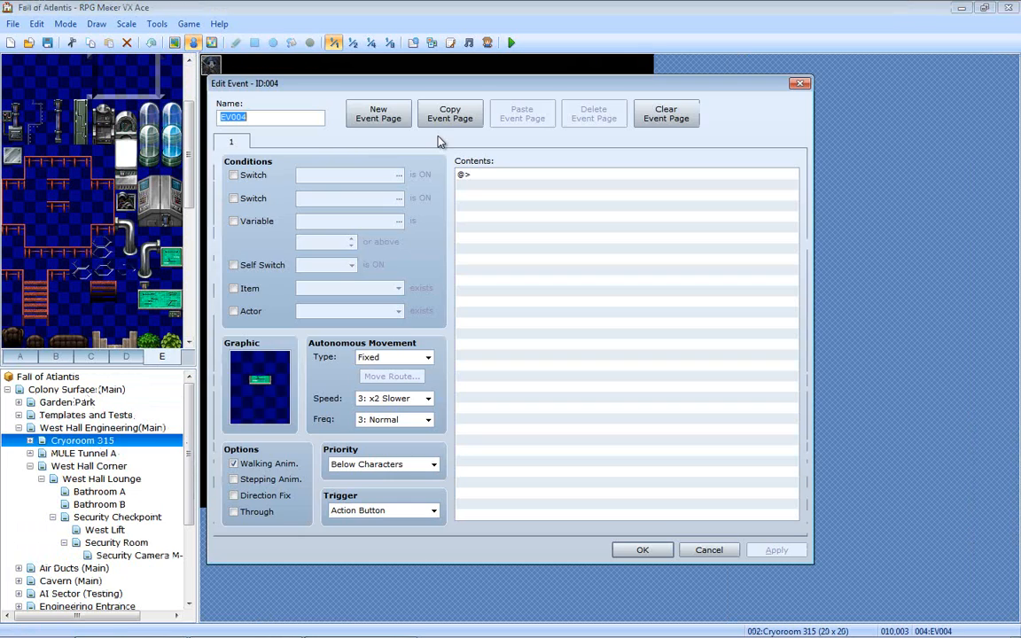
pyautogui.click(807, 85)
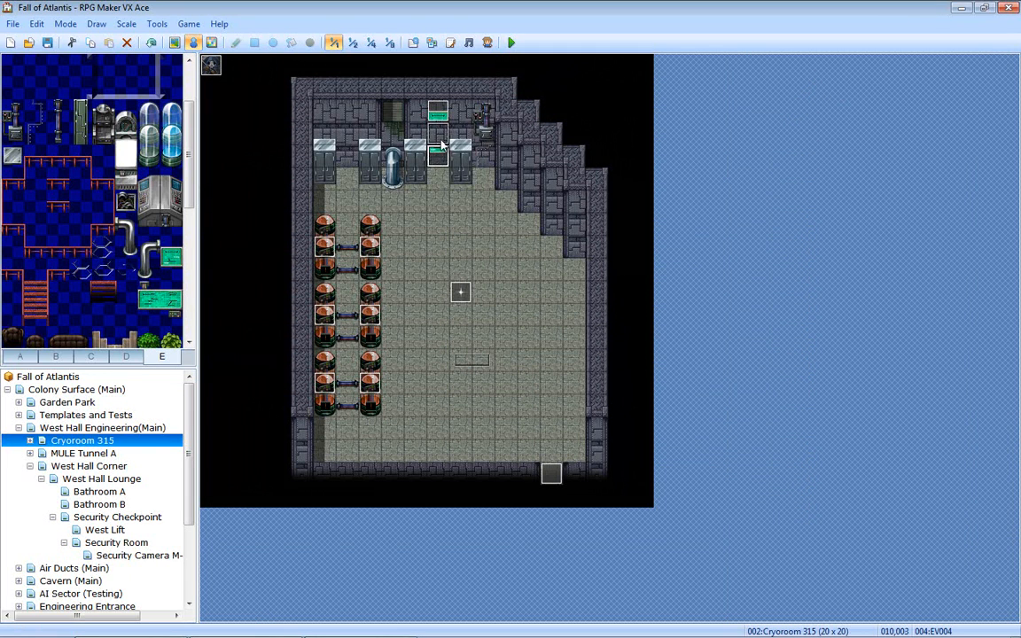
# - Try placing the small green monitor tile over the monitor events in Cryoroom 315, and undo the placement
pyautogui.click(172, 247)
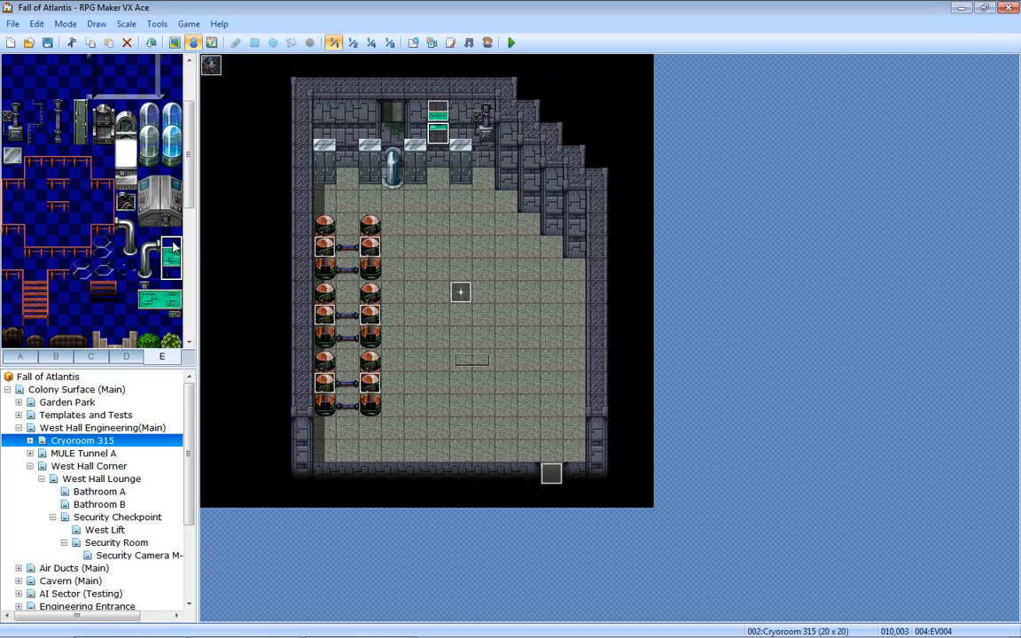
pyautogui.click(175, 42)
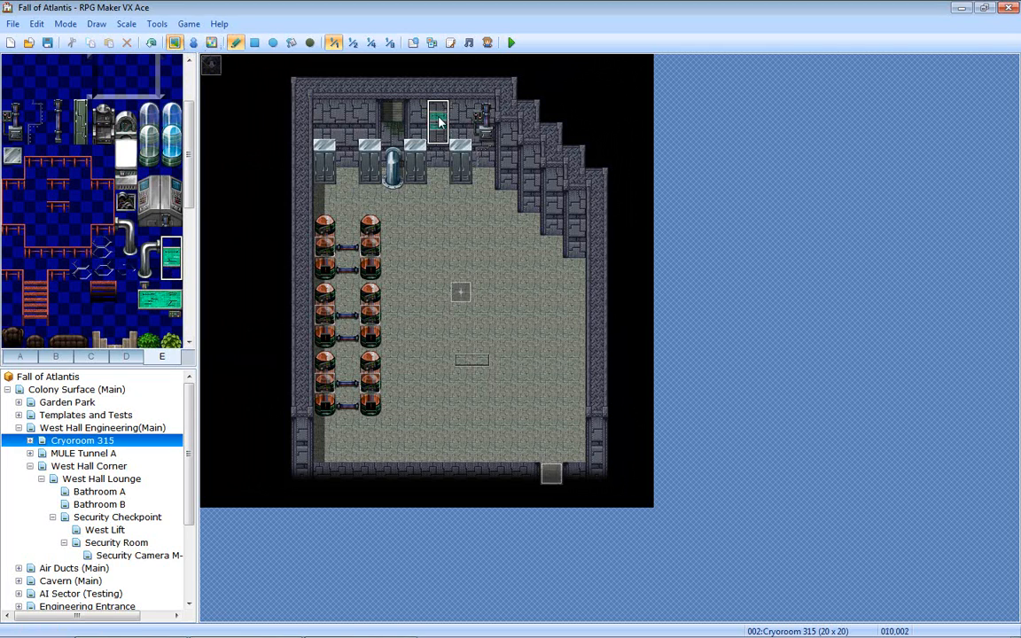
pyautogui.click(438, 122)
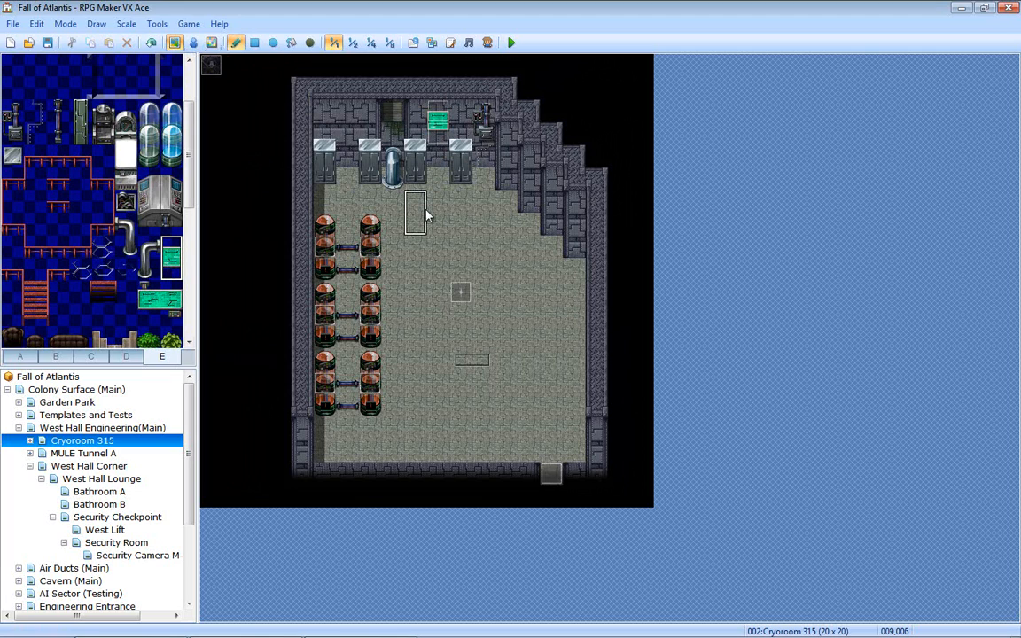
pyautogui.hotkey('ctrl', 'z')
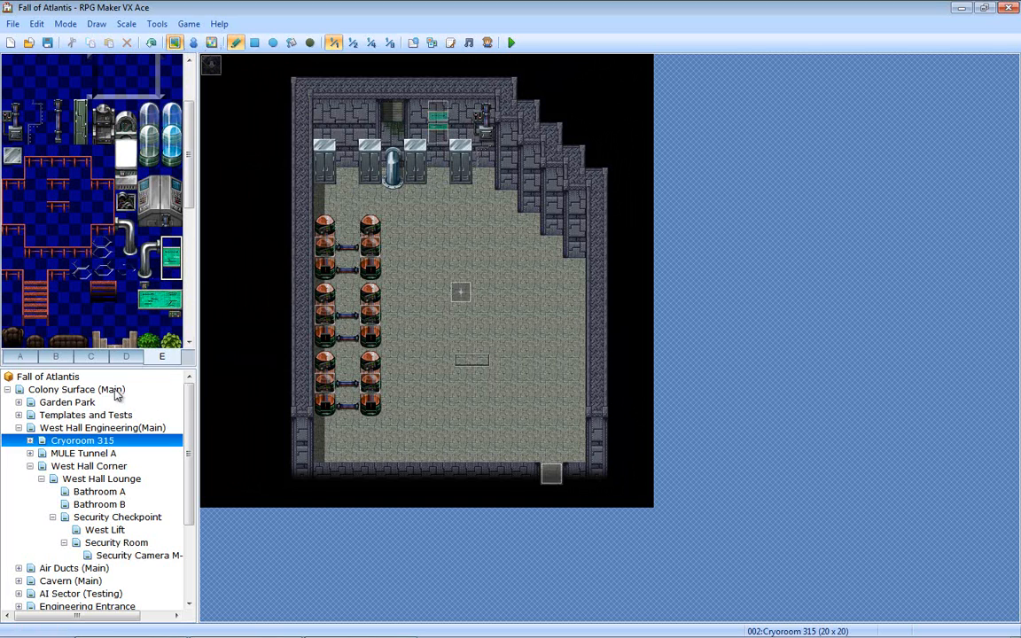
# - Review the maps nested under Cryoroom 315, from Cryoroom 316 through Air Duct Entrance, Air Duct Midway and Air Duct End
pyautogui.press('Down')
pyautogui.click(37, 440)
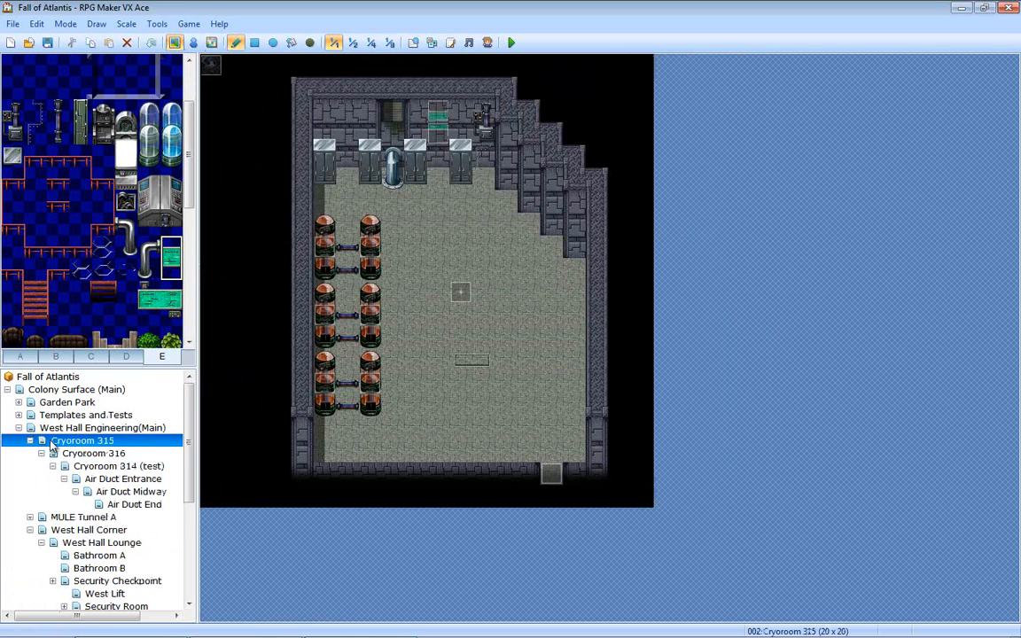
pyautogui.click(59, 453)
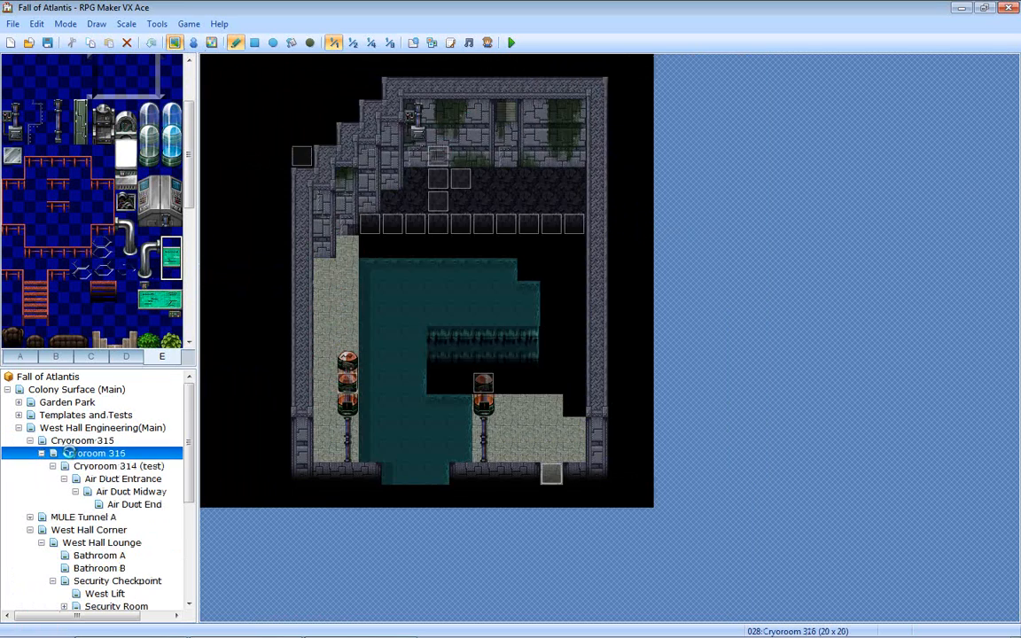
pyautogui.click(113, 465)
pyautogui.click(117, 479)
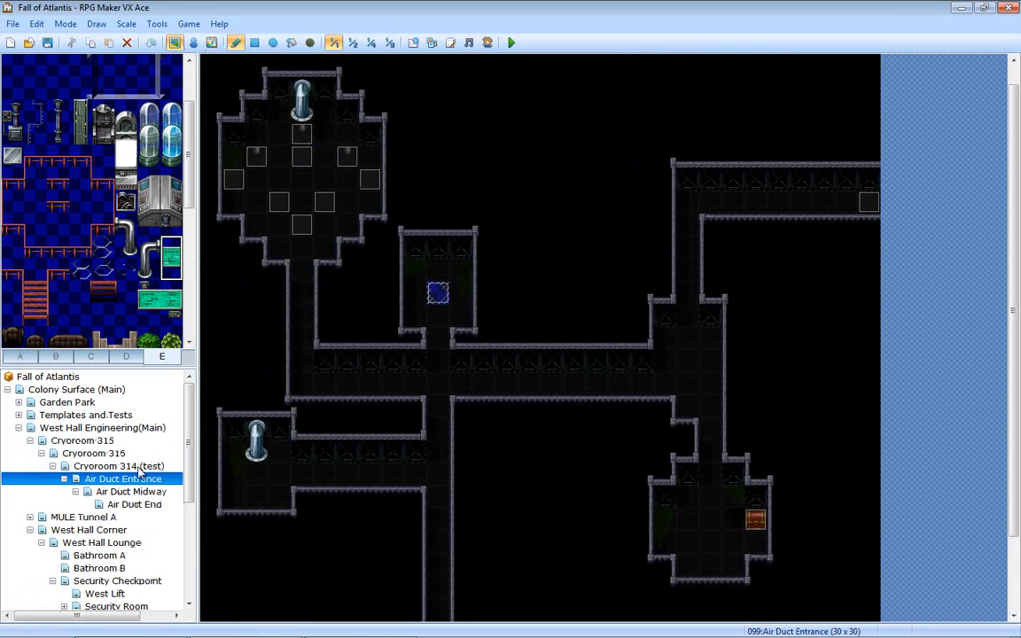
pyautogui.click(133, 491)
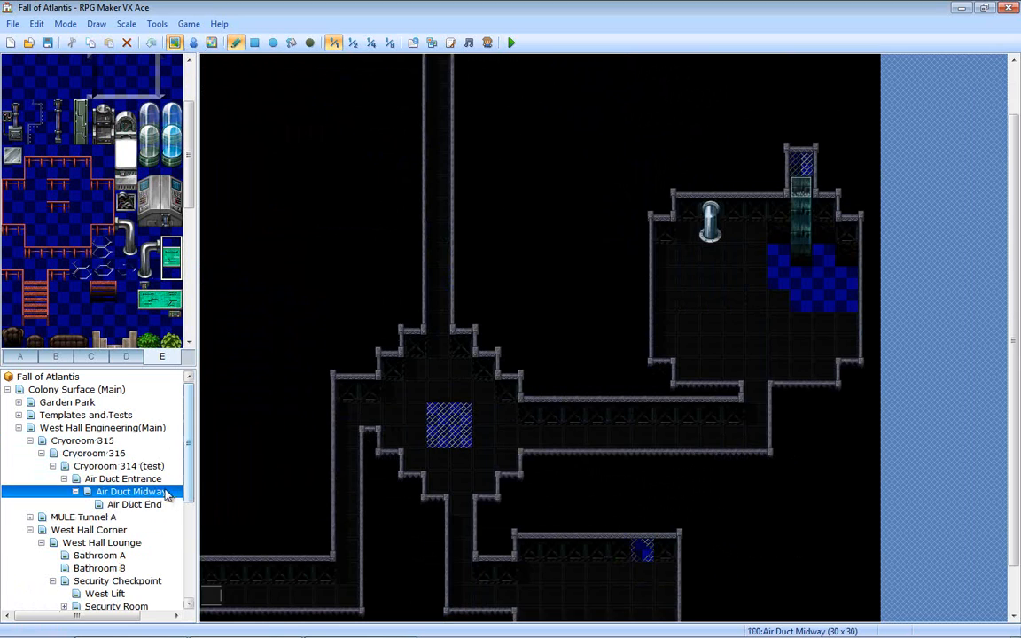
pyautogui.click(133, 505)
pyautogui.scroll(3, 417, 308)
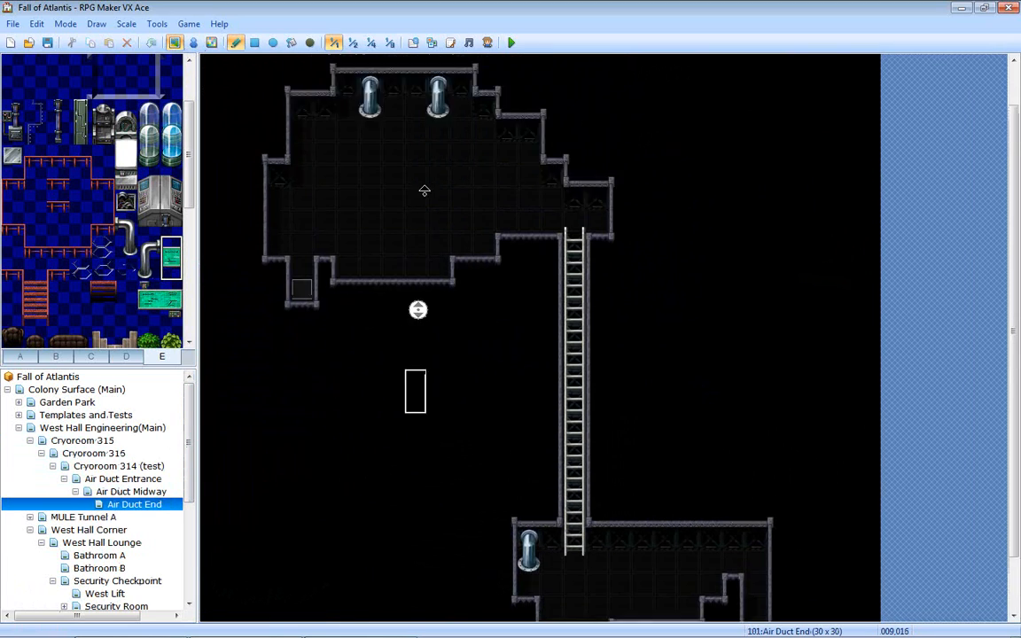
pyautogui.scroll(-3, 425, 194)
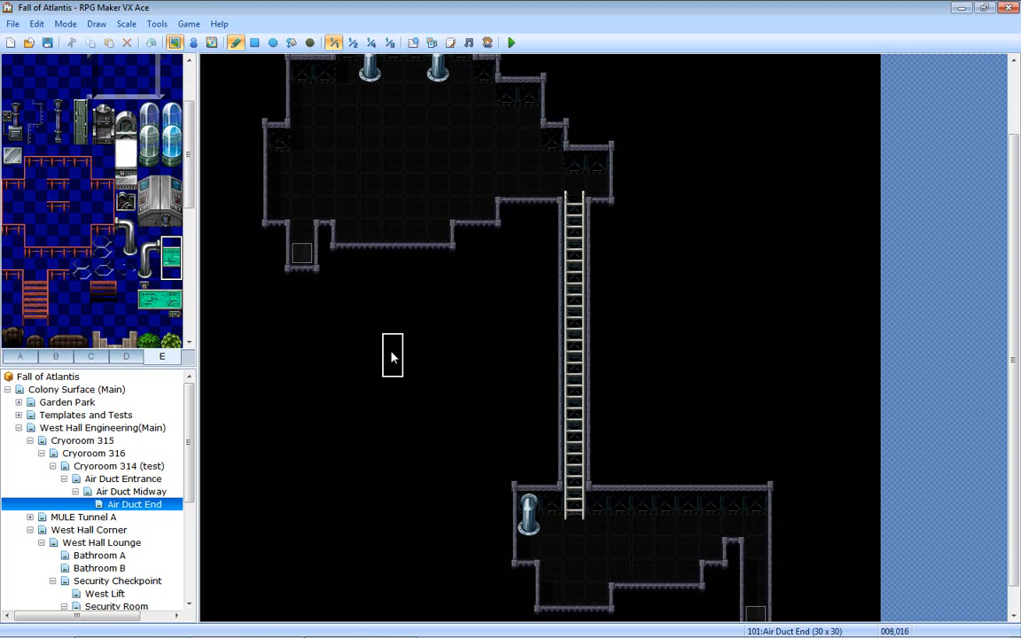
pyautogui.scroll(2, 446, 223)
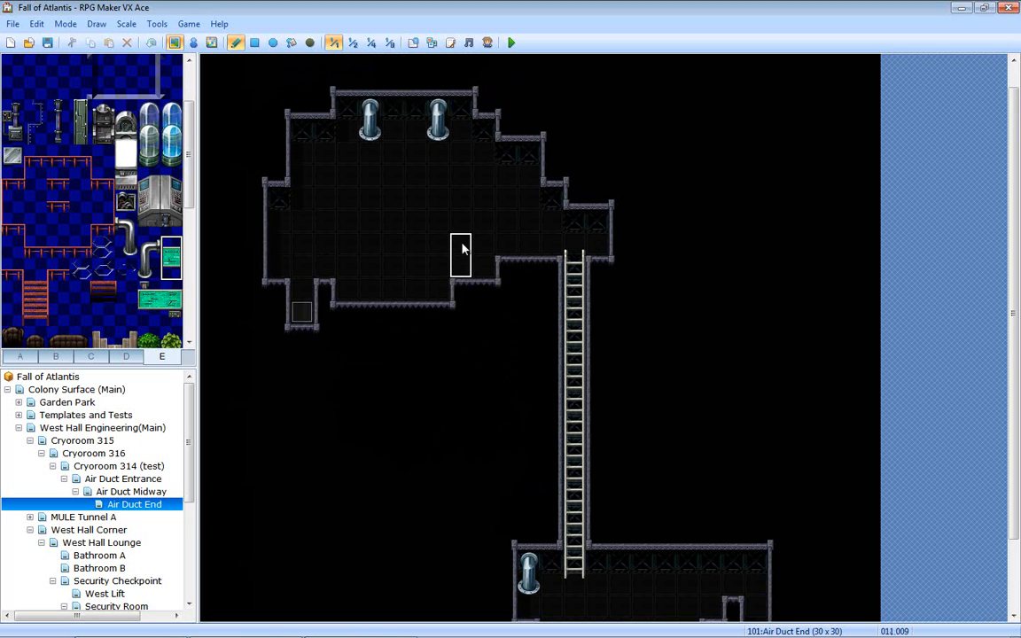
pyautogui.click(117, 492)
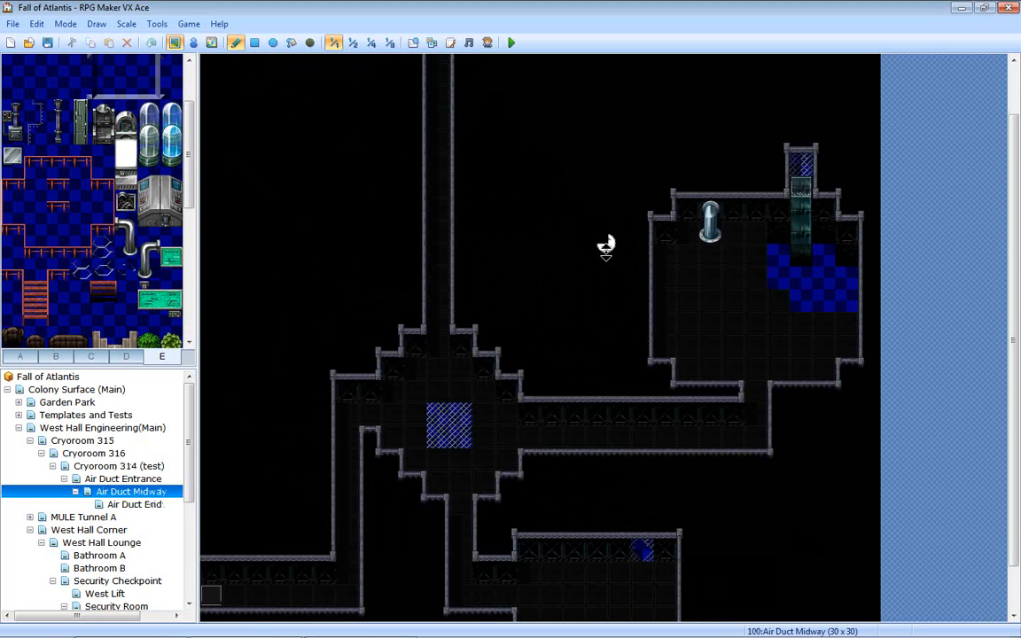
pyautogui.scroll(-2, 594, 293)
# - Move the Air Duct Entrance treasure chest event beside the pipe in the large upper chamber, and review its event commands
pyautogui.click(128, 478)
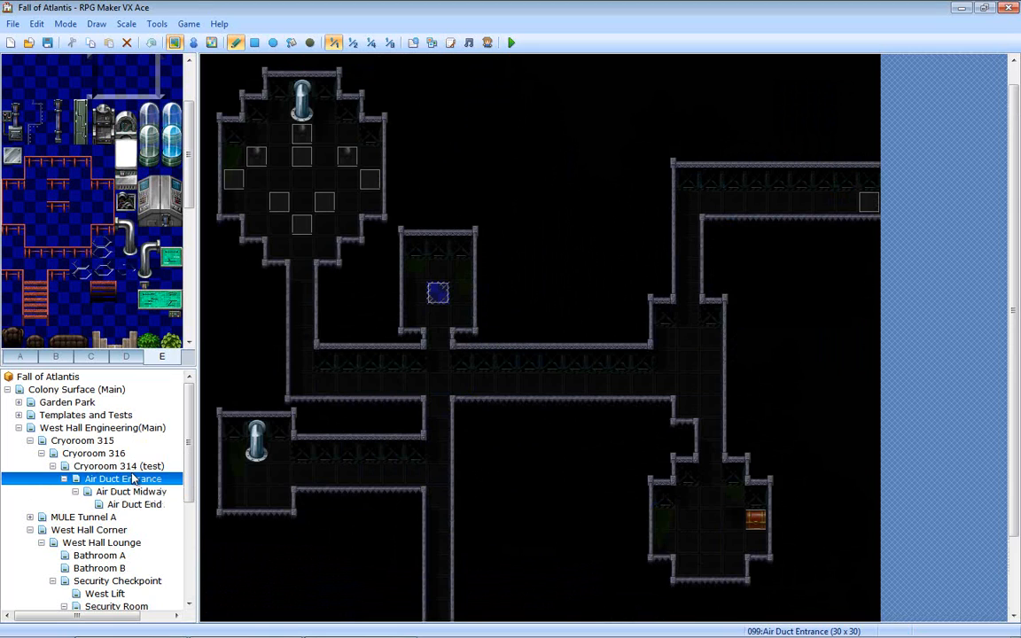
pyautogui.click(193, 42)
pyautogui.moveTo(749, 521); pyautogui.dragTo(274, 111)
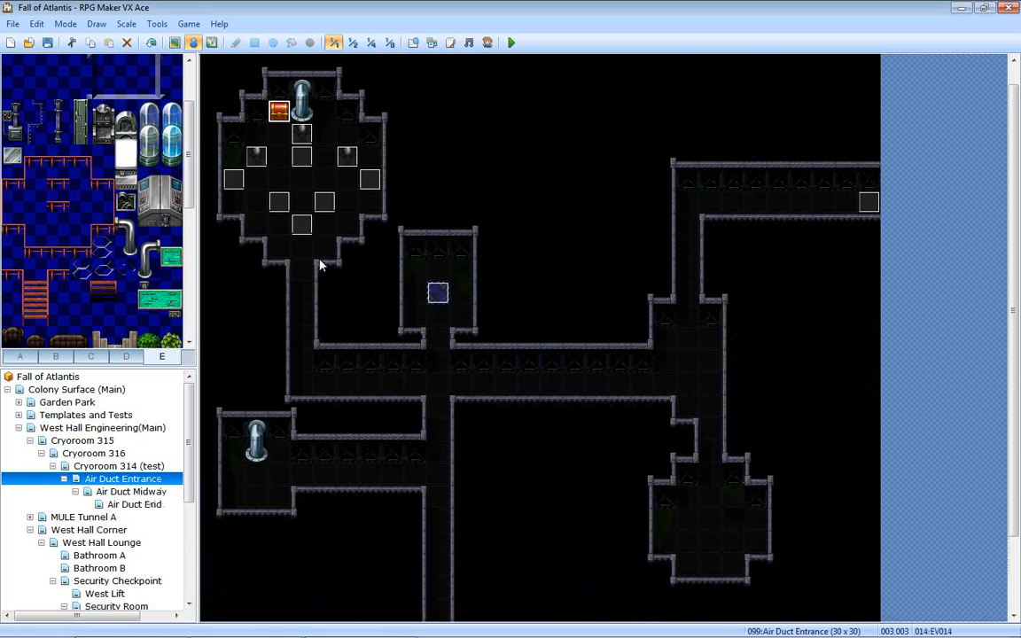
pyautogui.doubleClick(273, 110)
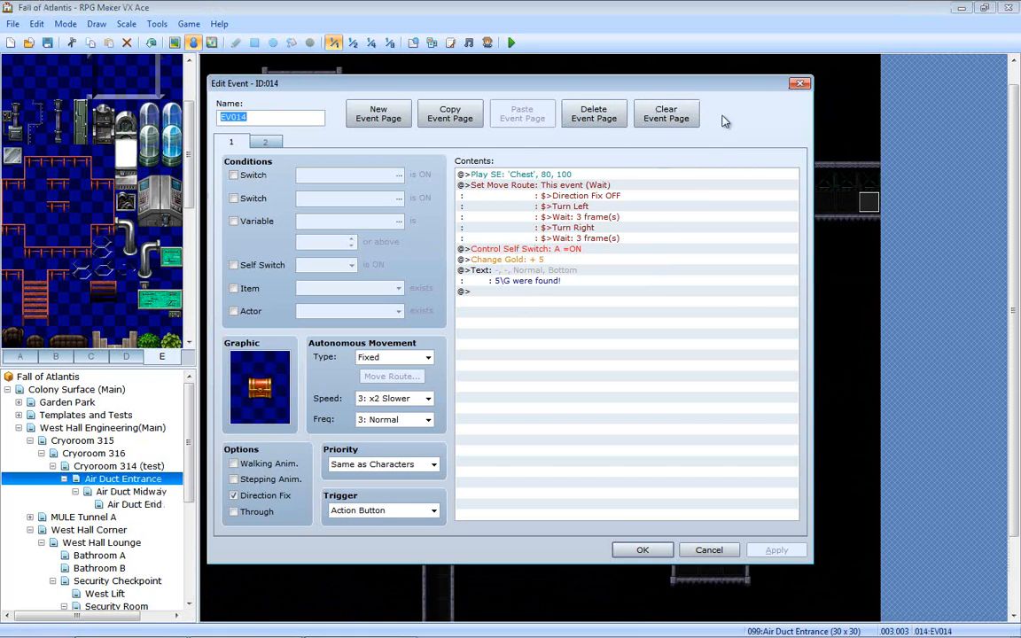
pyautogui.click(799, 82)
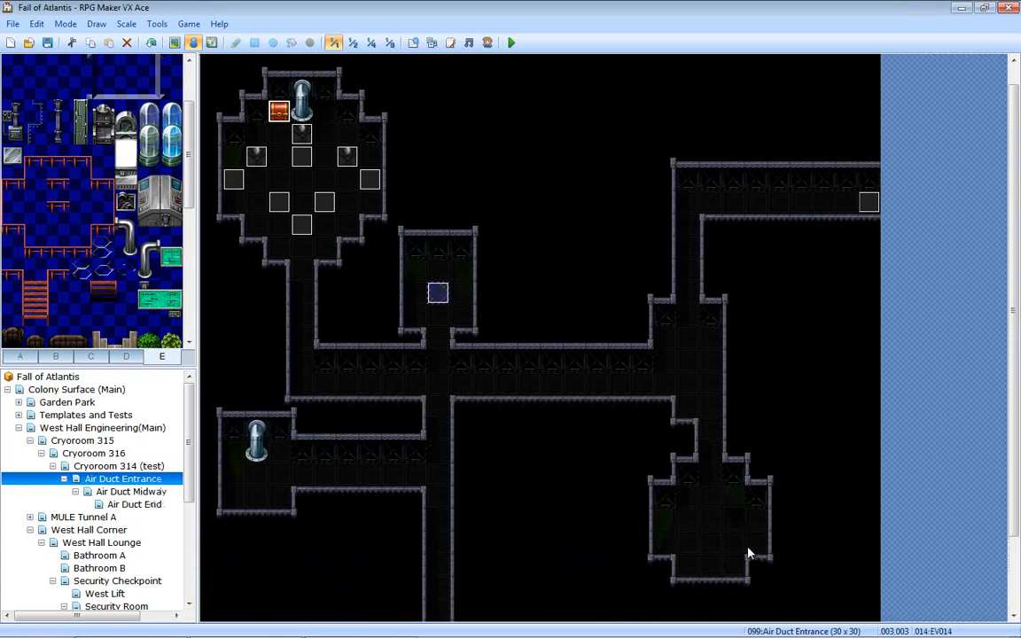
# - Check the Air Duct Entrance regions, and set the player's starting position at 022,019, the doorway of the lower chamber
pyautogui.click(211, 42)
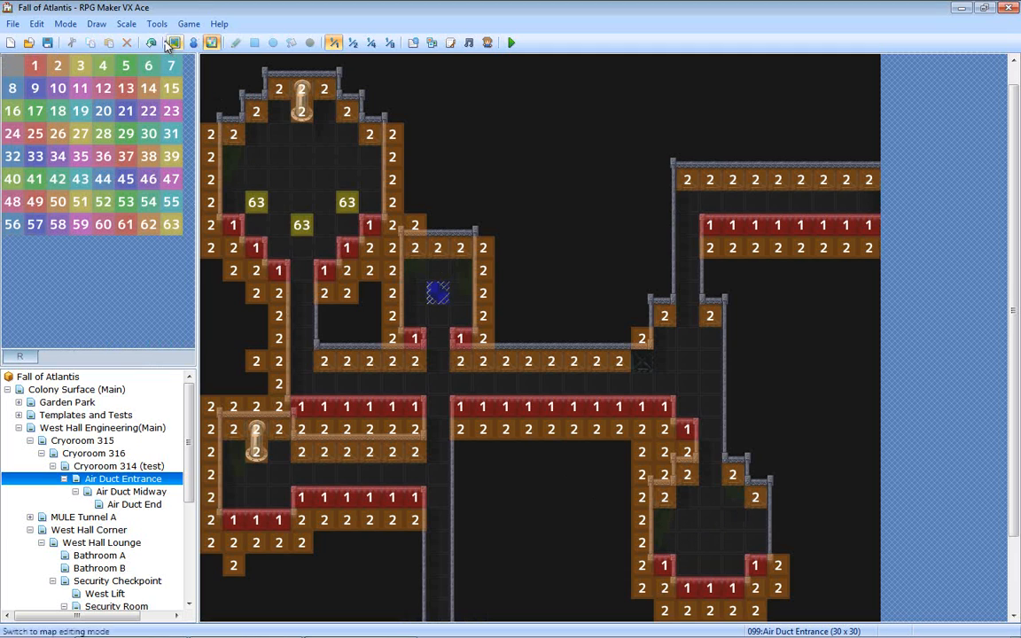
pyautogui.click(193, 42)
pyautogui.rightClick(710, 478)
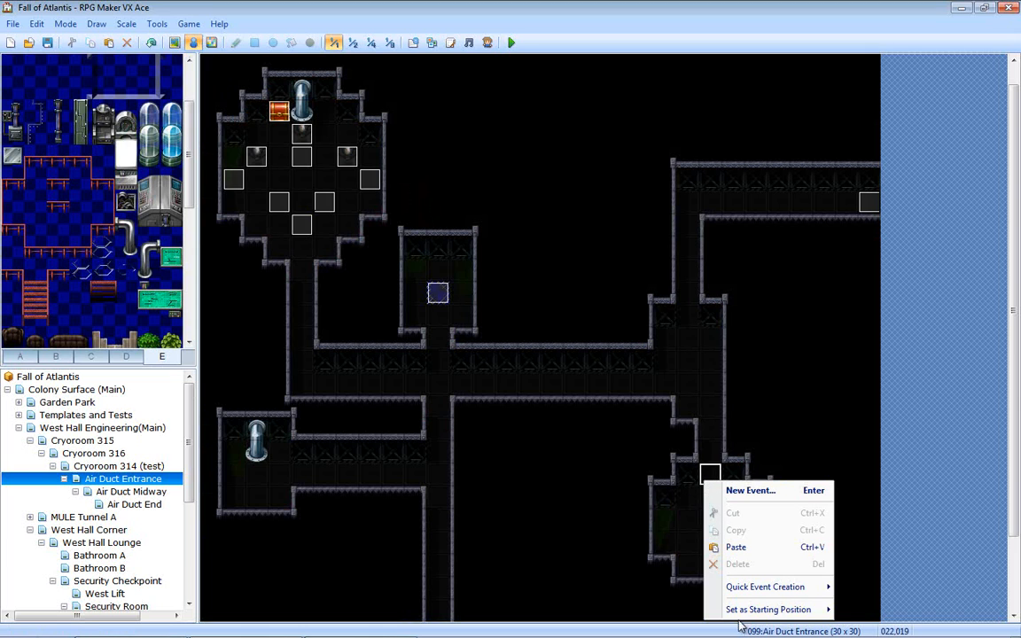
pyautogui.moveTo(737, 612)
pyautogui.click(866, 558)
# - Save the project, launch a playtest and walk the character down into the lower chamber
pyautogui.press('F12')
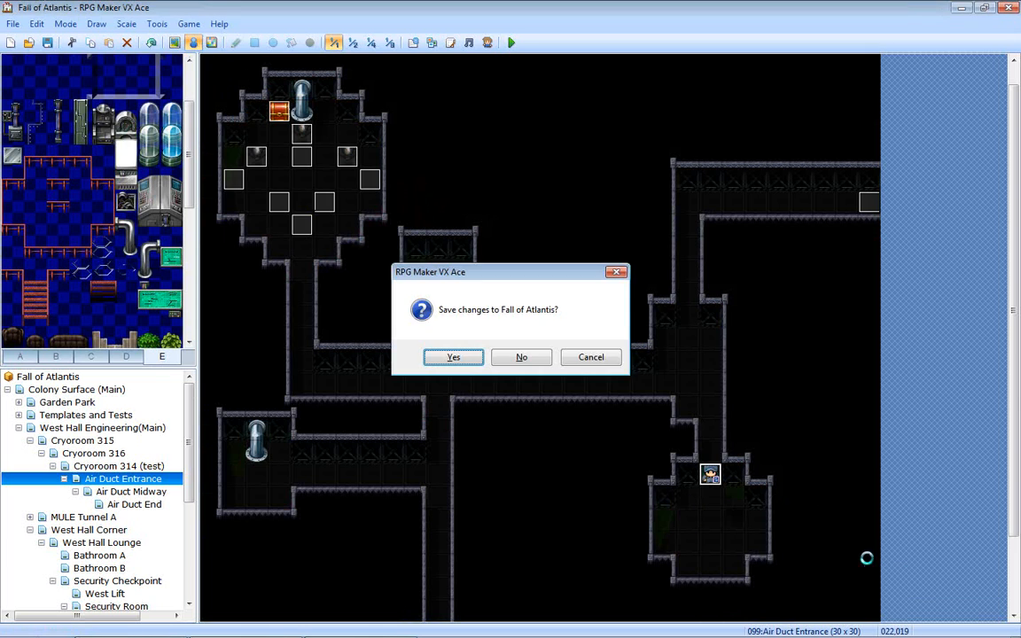
pyautogui.press('Return')
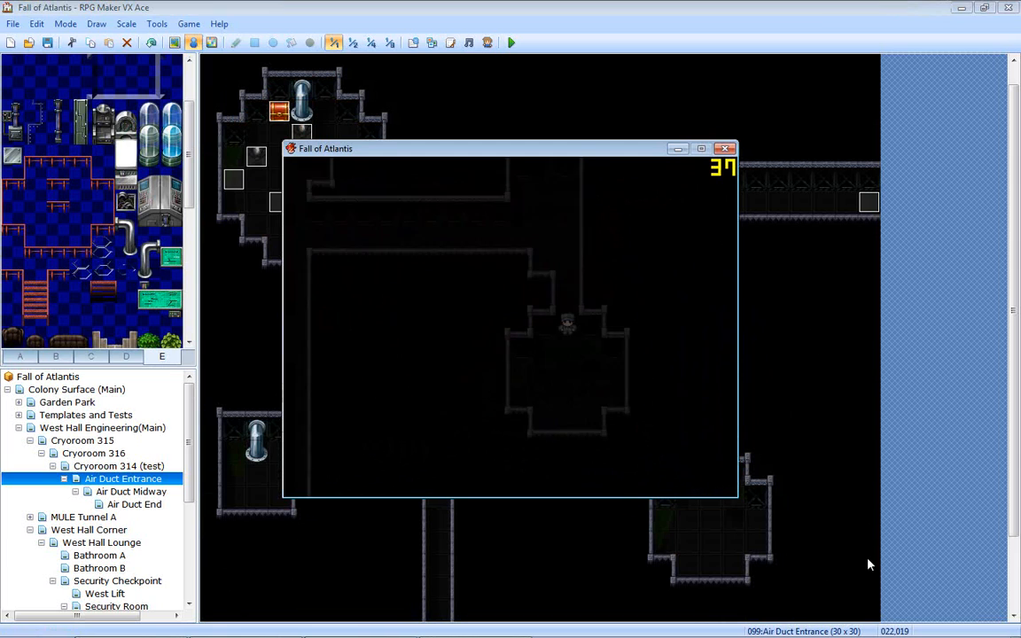
pyautogui.press('Down')
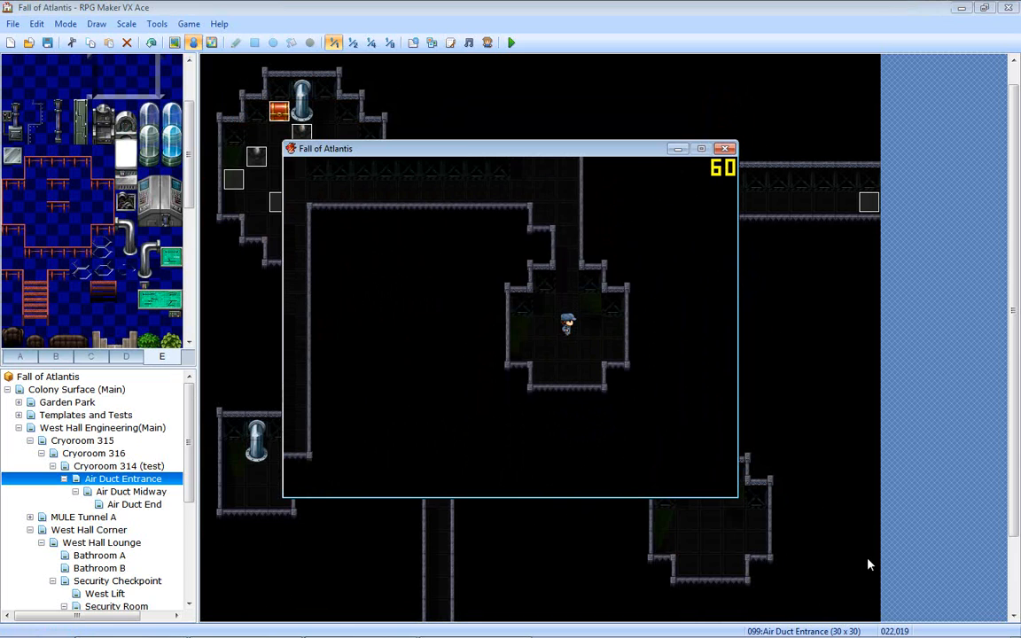
# - Walk the character around the lower chamber of the Air Duct Entrance, and end the playtest
pyautogui.press('Right')
pyautogui.press('Left')
pyautogui.press('Down')
pyautogui.press('Right')
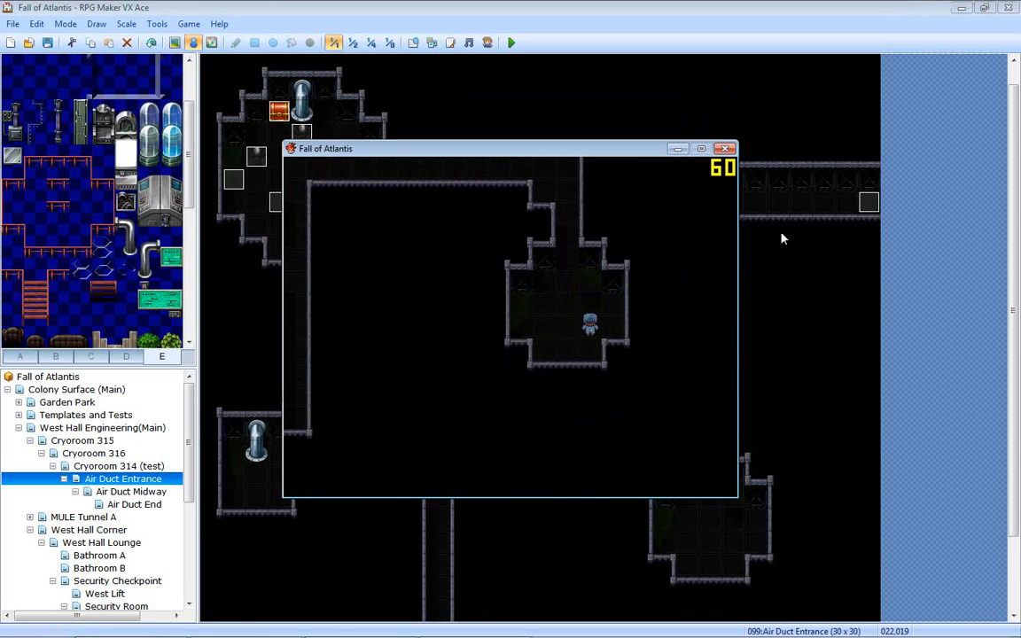
pyautogui.click(725, 148)
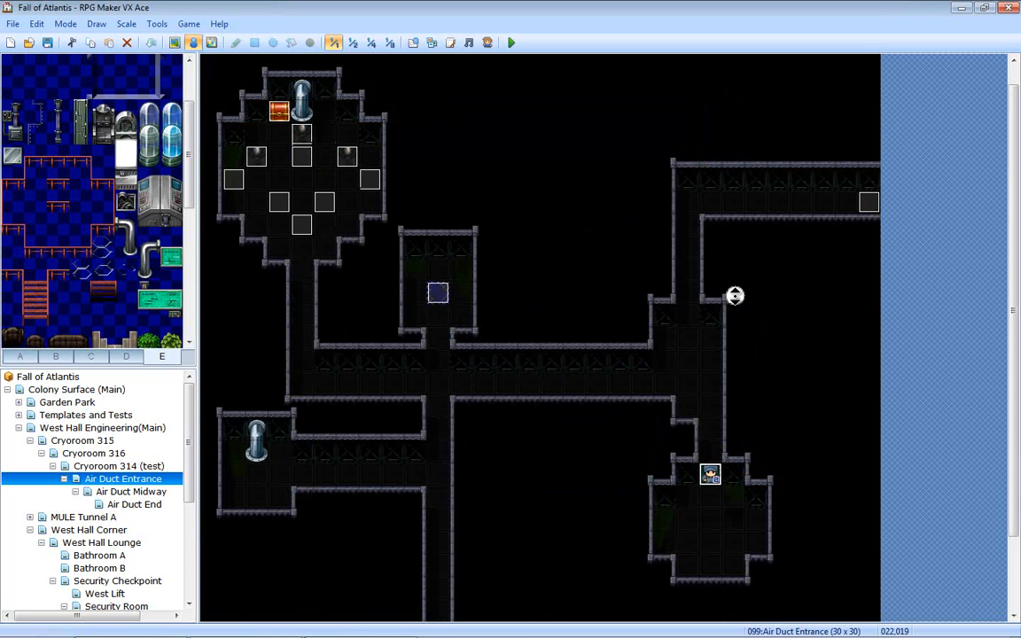
pyautogui.scroll(-1, 743, 319)
pyautogui.moveTo(758, 359); pyautogui.dragTo(771, 375, button='middle')
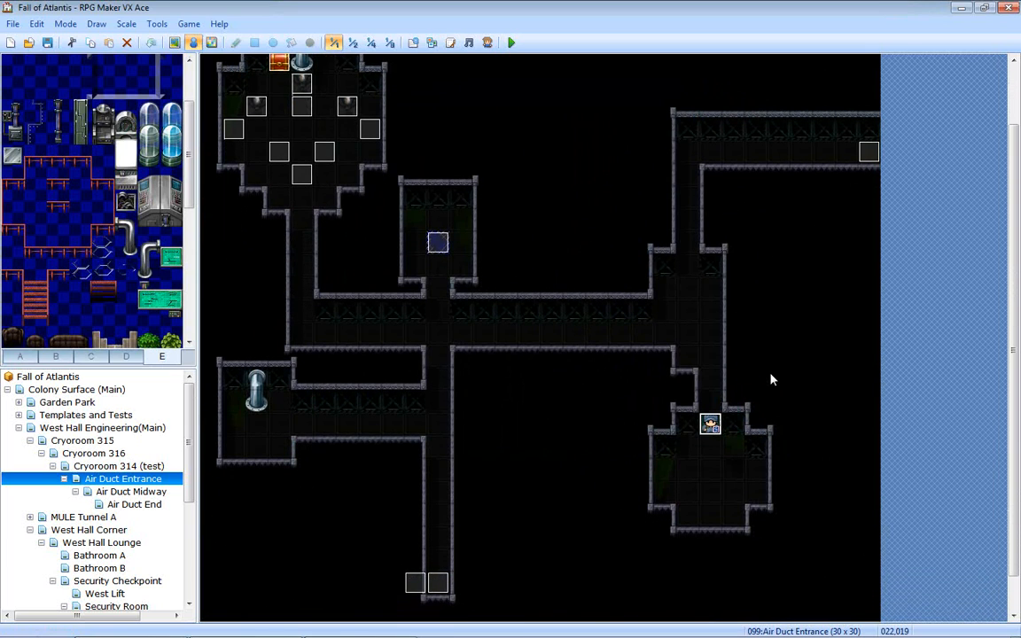
# - Switch to map editing and look through the tiles of tileset A for the Air Duct Entrance
pyautogui.click(176, 47)
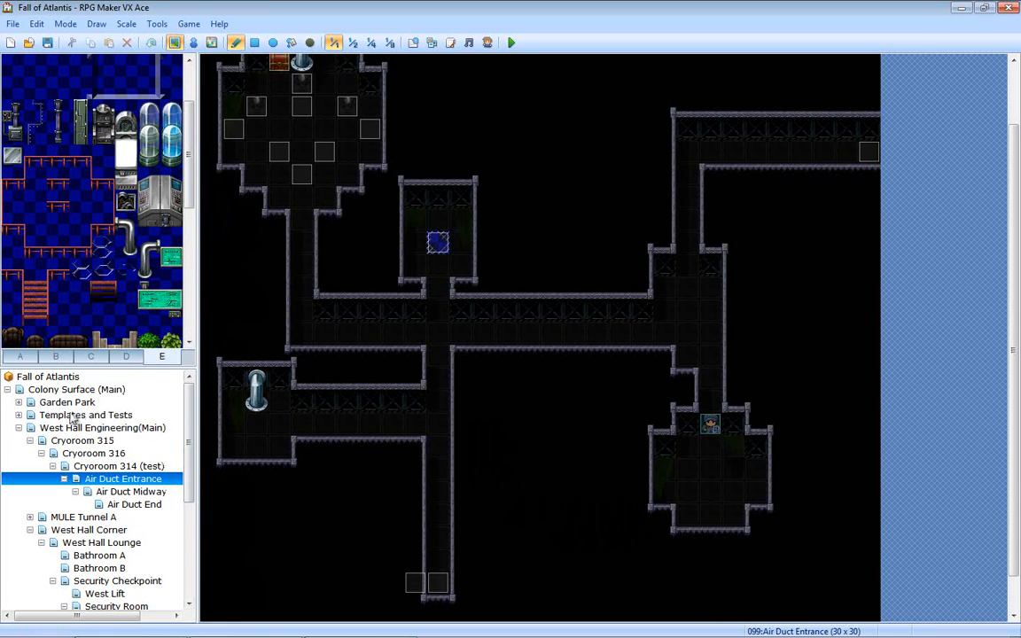
pyautogui.scroll(3, 141, 239)
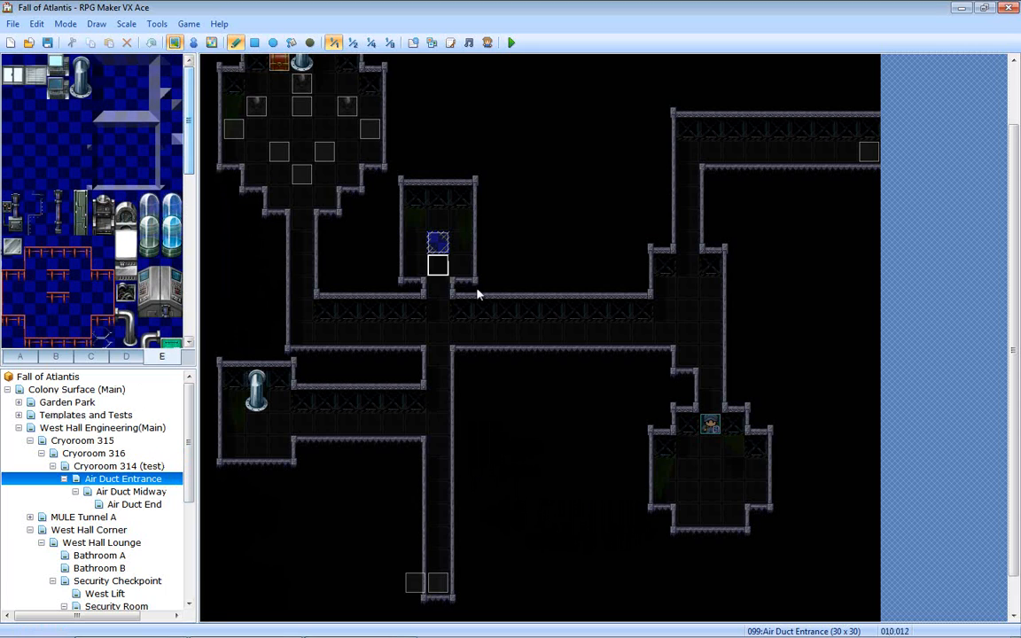
pyautogui.click(21, 357)
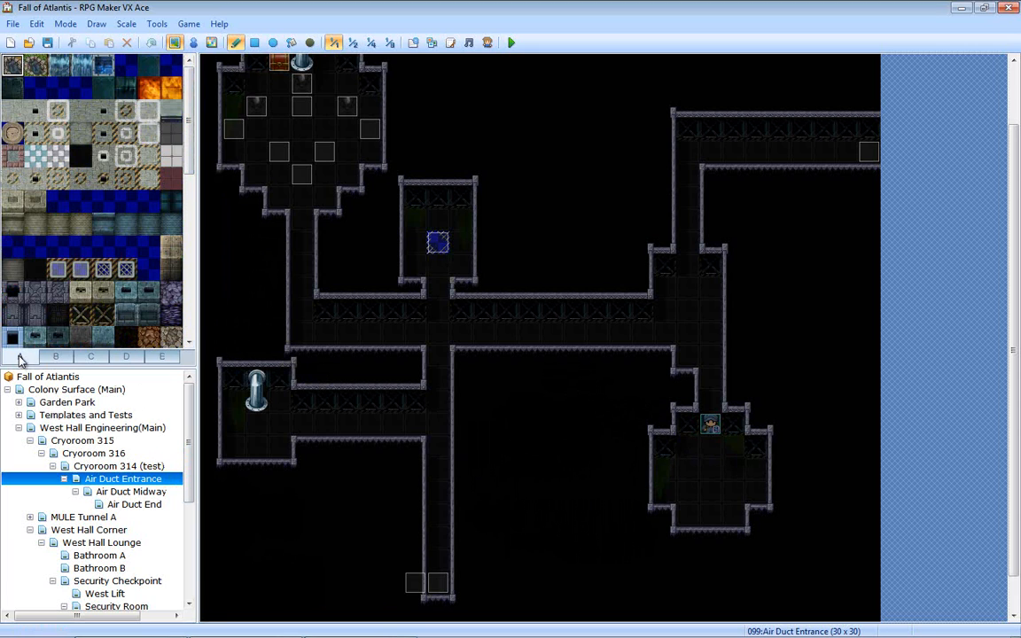
pyautogui.click(23, 245)
pyautogui.scroll(-6, 24, 244)
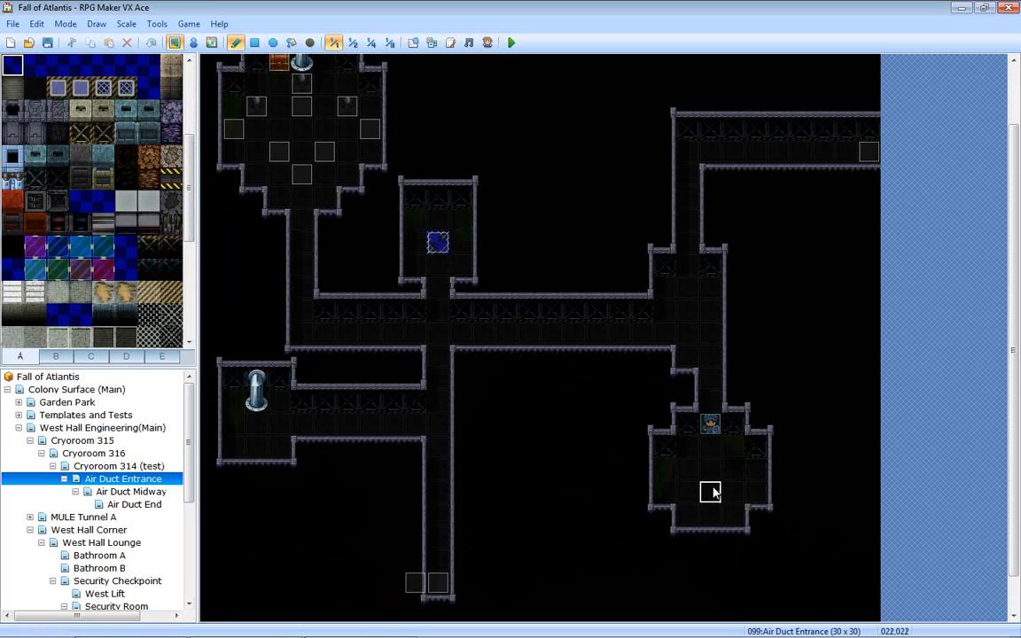
# - Launch another playtest, saving the changes to Fall of Atlantis, and start a new game
pyautogui.press('F12')
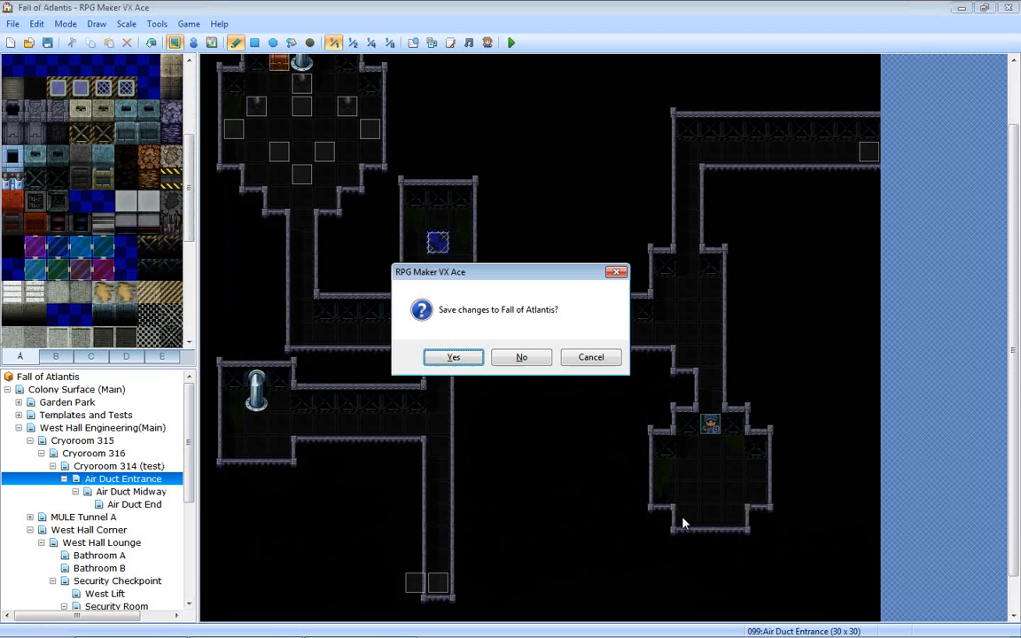
pyautogui.press('Return')
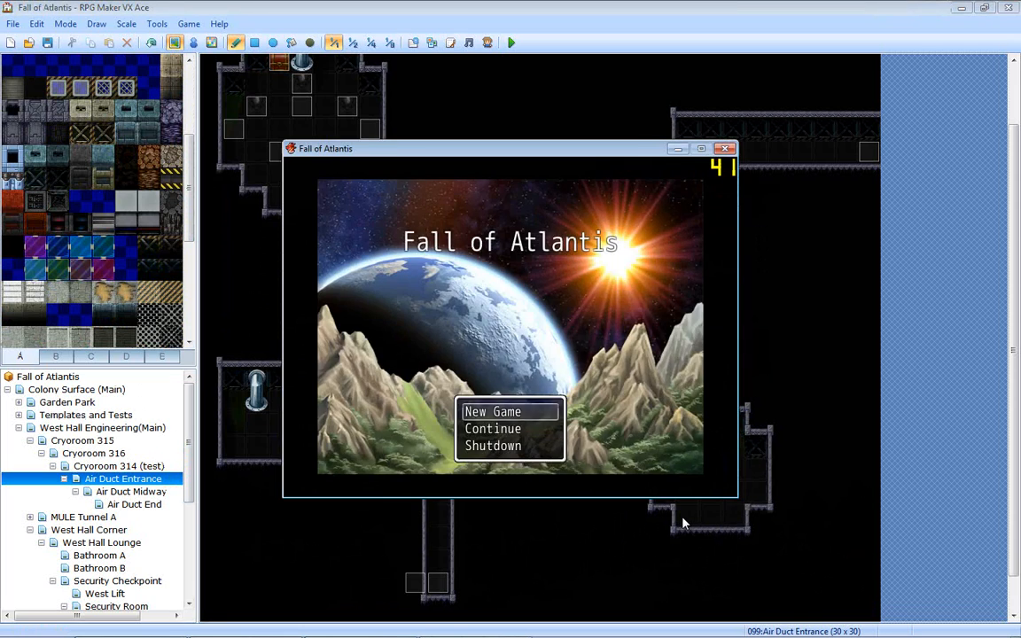
pyautogui.press('Return')
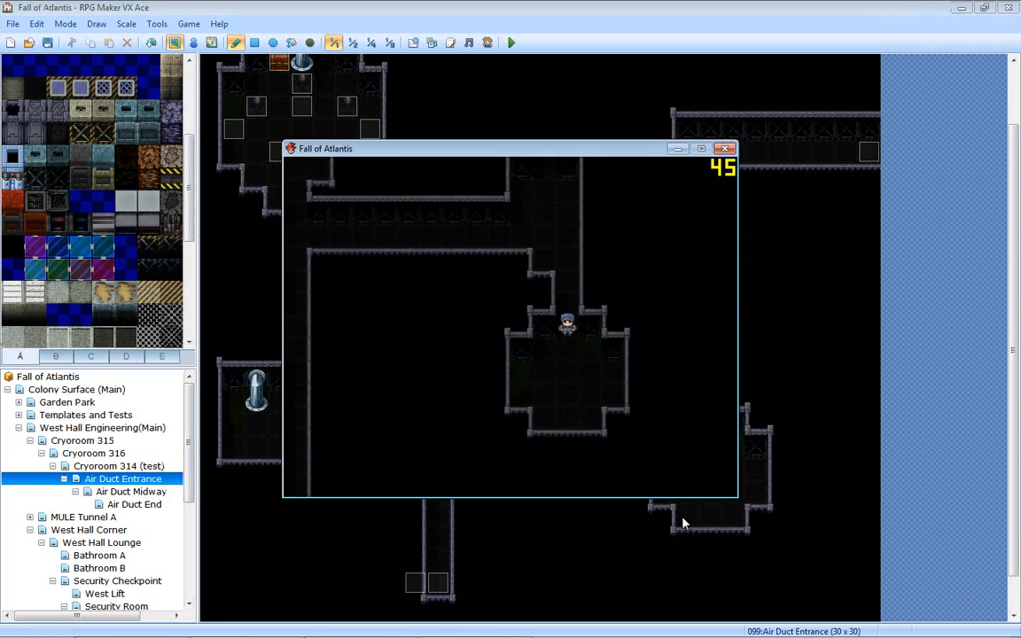
# - Test walking along the edges of the lower chamber, and close the playtest
pyautogui.press('Up')
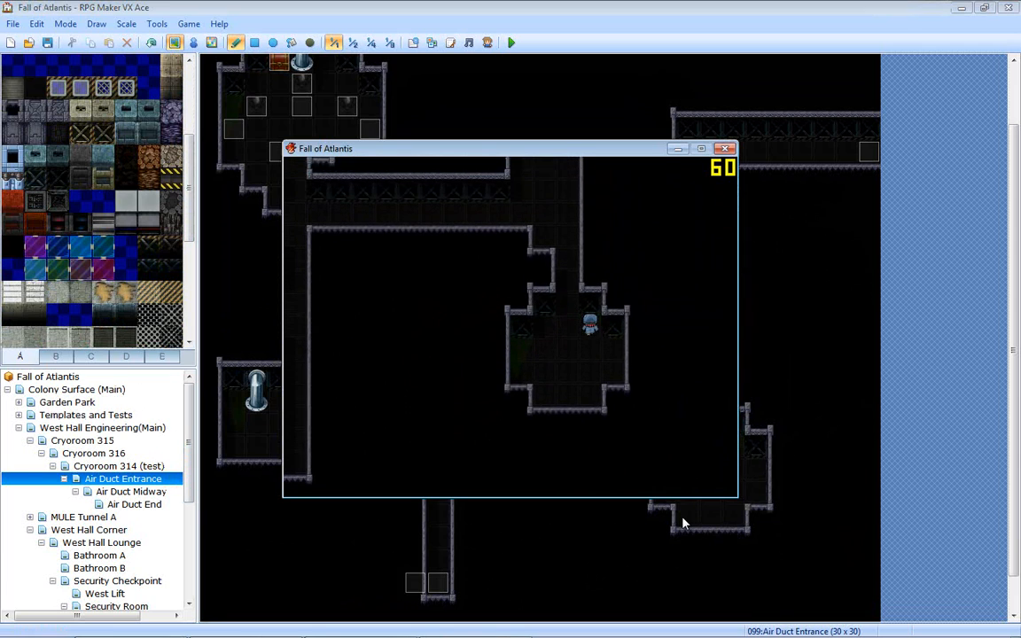
pyautogui.press('Down')
pyautogui.press('Down')
pyautogui.press('Left')
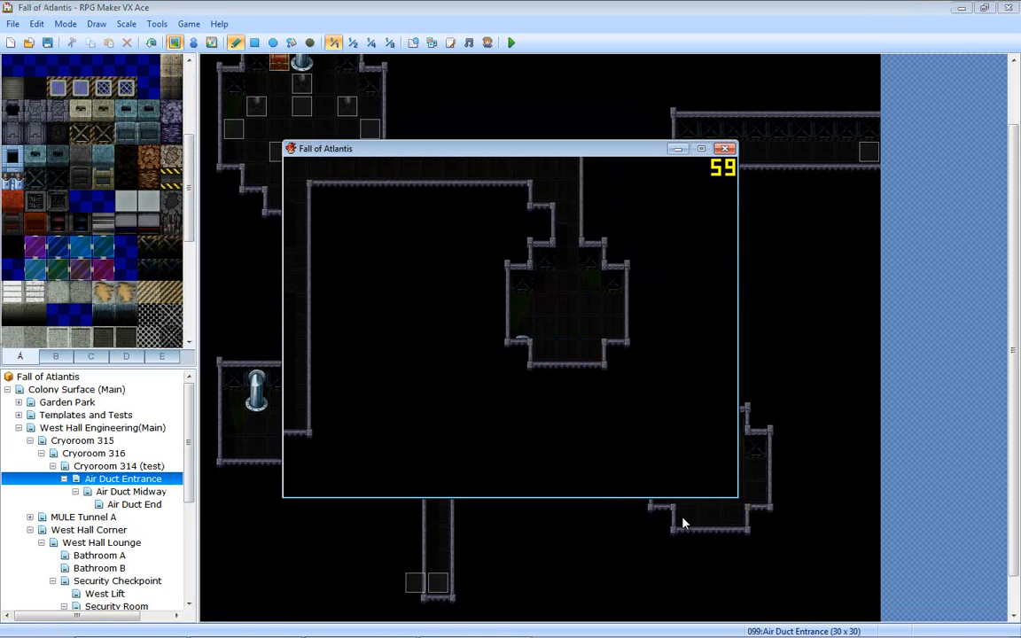
pyautogui.press('Up')
pyautogui.press('Right')
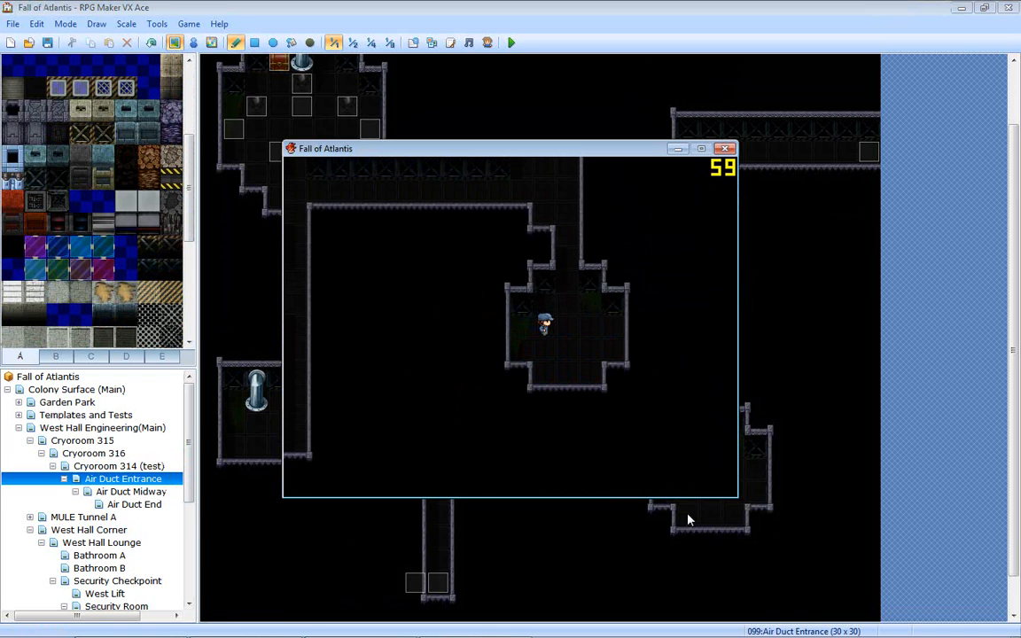
pyautogui.click(727, 149)
# - Review the Air Duct Midway, Air Duct End, MULE Tunnel A and West Hall Corner maps
pyautogui.scroll(3, 663, 294)
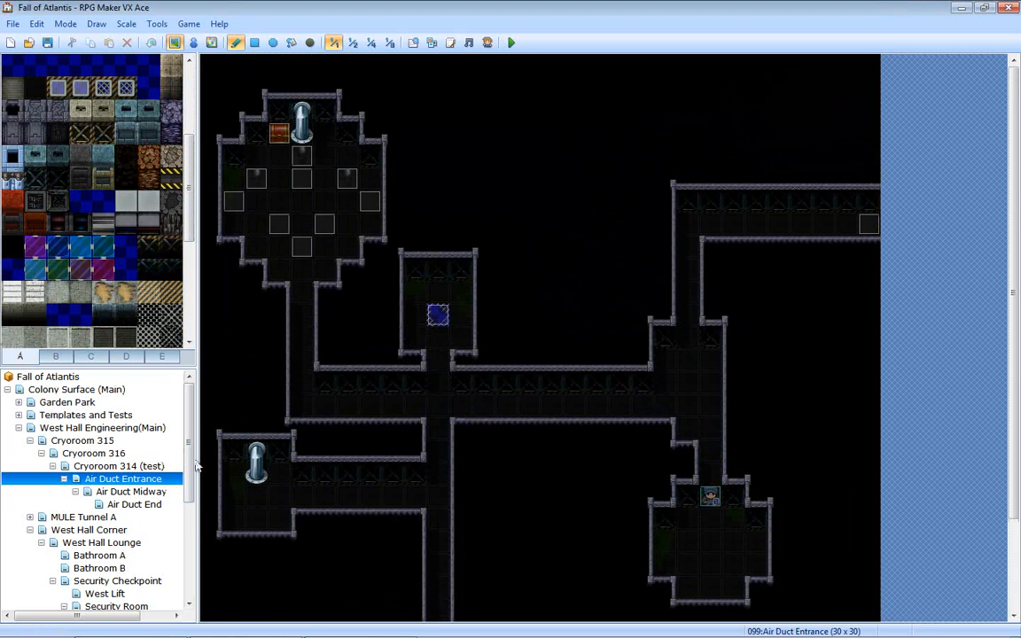
pyautogui.click(129, 491)
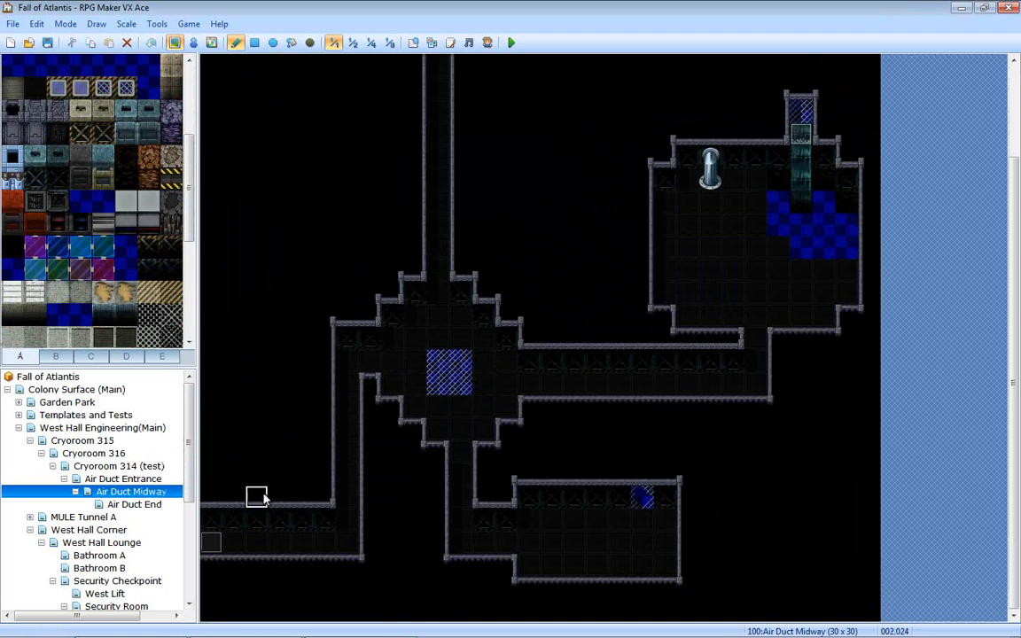
pyautogui.click(146, 505)
pyautogui.scroll(-1, 446, 338)
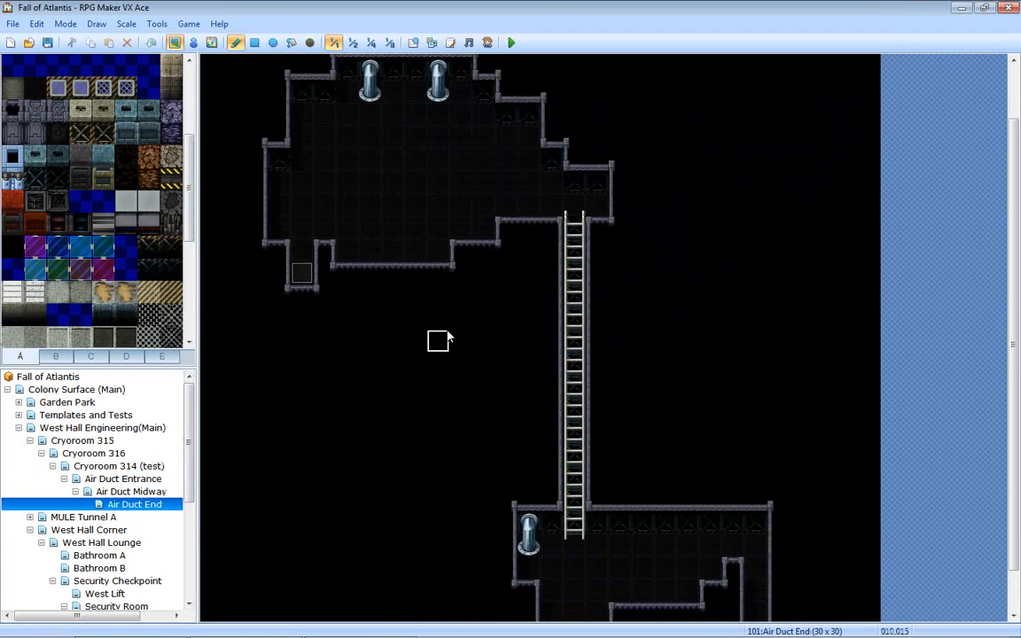
pyautogui.moveTo(429, 361); pyautogui.dragTo(418, 398, button='middle')
pyautogui.moveTo(442, 305); pyautogui.dragTo(613, 257, button='middle')
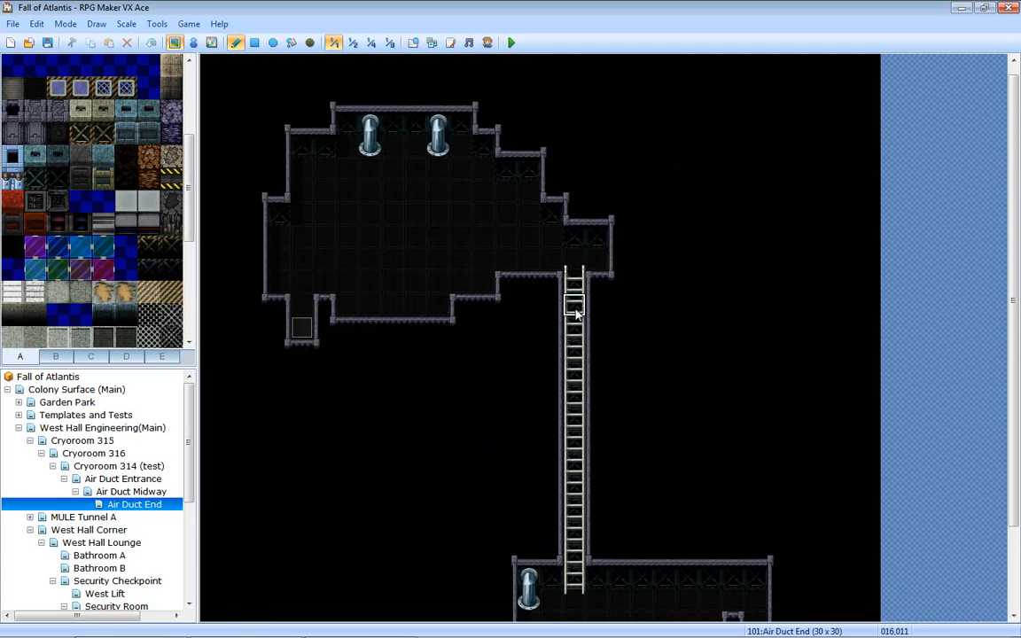
pyautogui.scroll(-3, 573, 373)
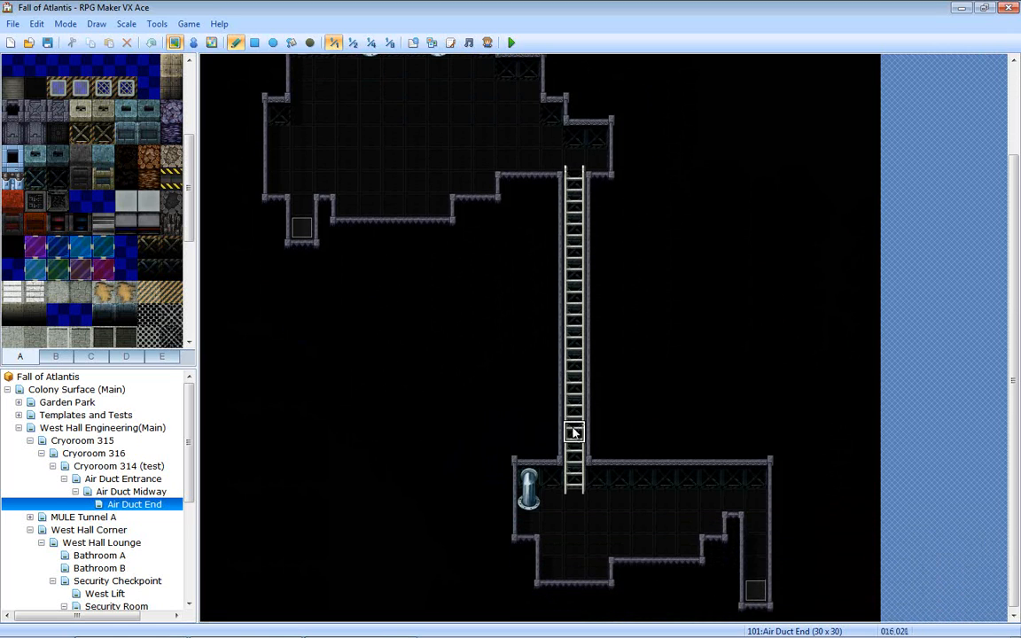
pyautogui.click(98, 516)
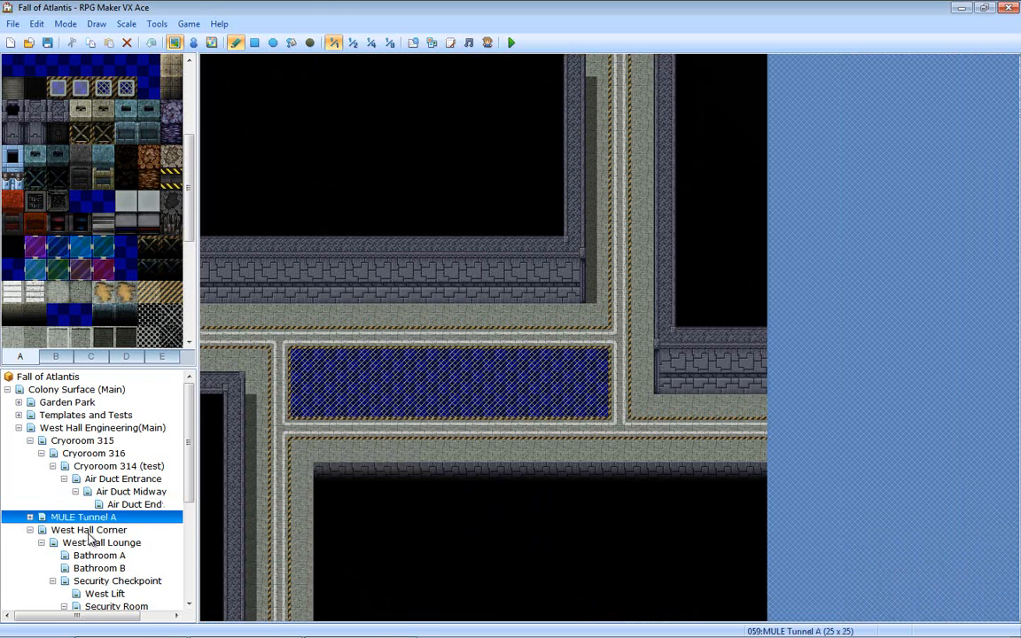
pyautogui.click(102, 530)
# - Browse the background music in the Sound Test, selecting the Tree Wisdom and Innercircles tracks, and close the dialog
pyautogui.click(469, 42)
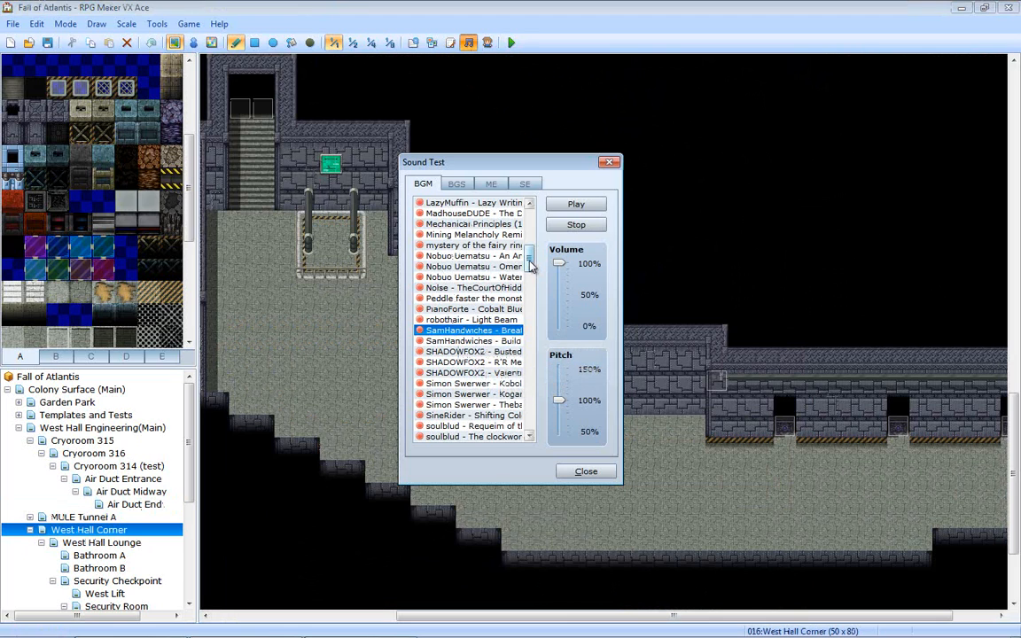
pyautogui.scroll(-1, 478, 239)
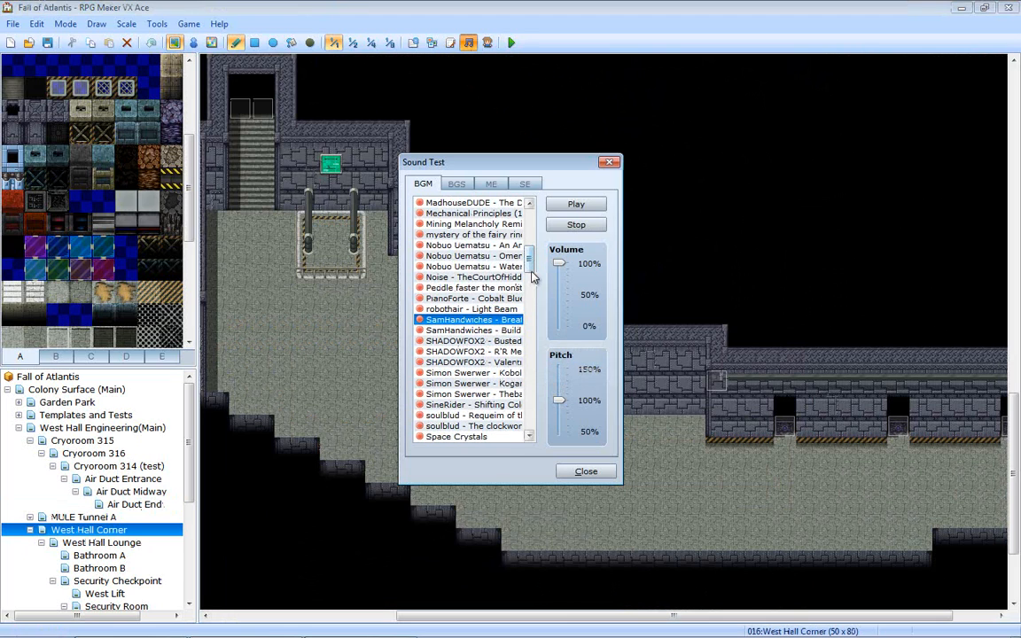
pyautogui.moveTo(529, 269); pyautogui.dragTo(529, 257)
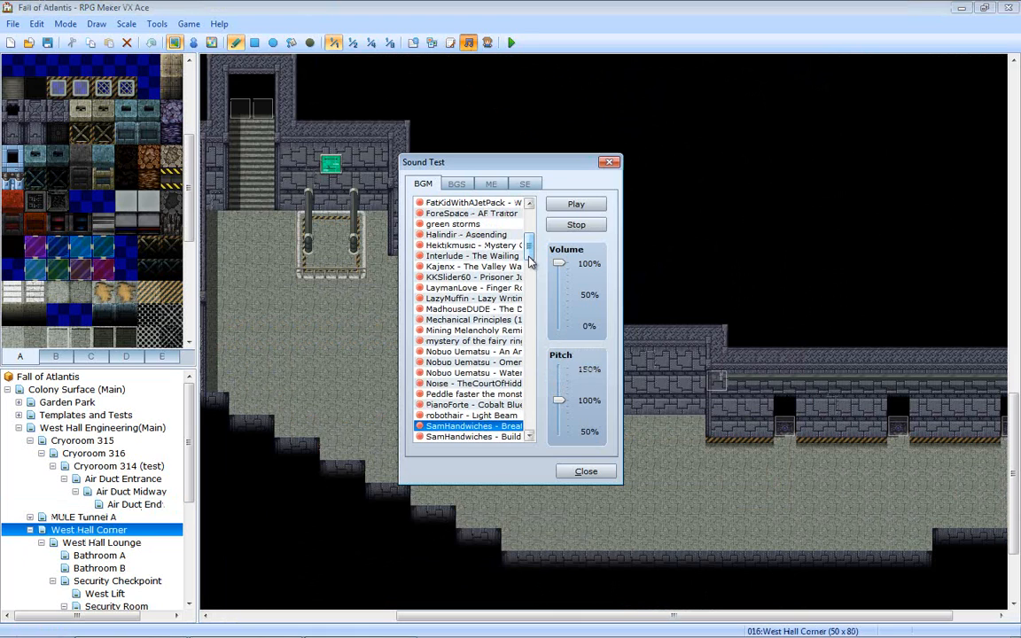
pyautogui.moveTo(529, 257); pyautogui.dragTo(530, 230)
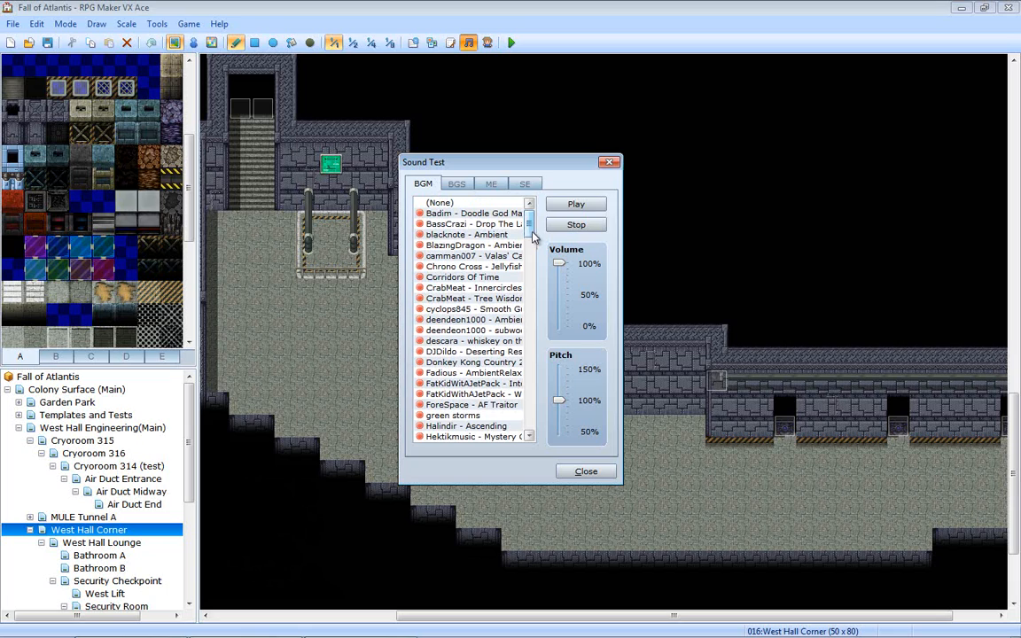
pyautogui.click(501, 298)
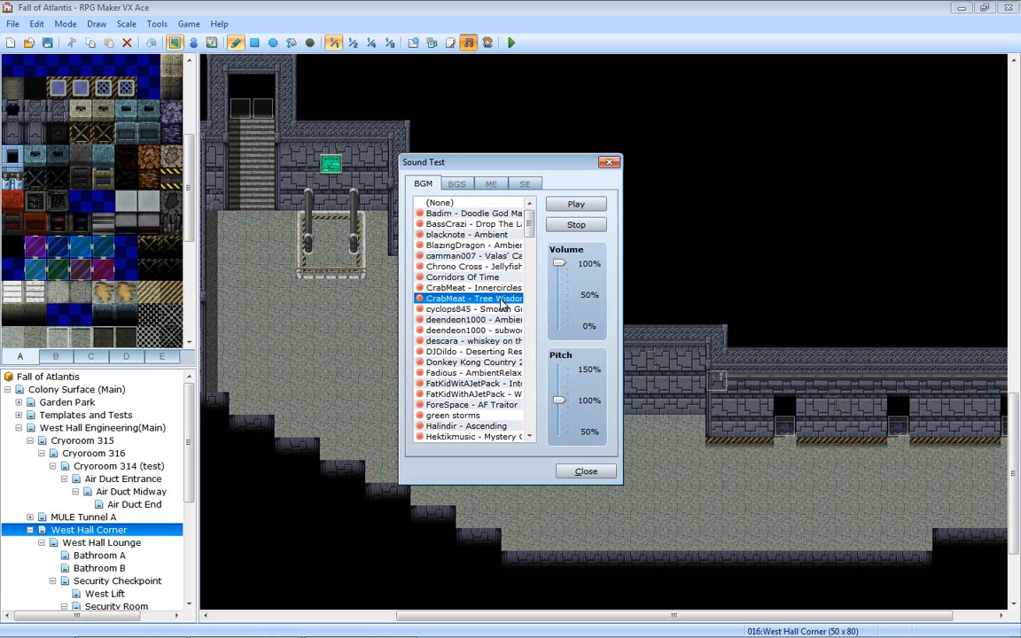
pyautogui.click(507, 288)
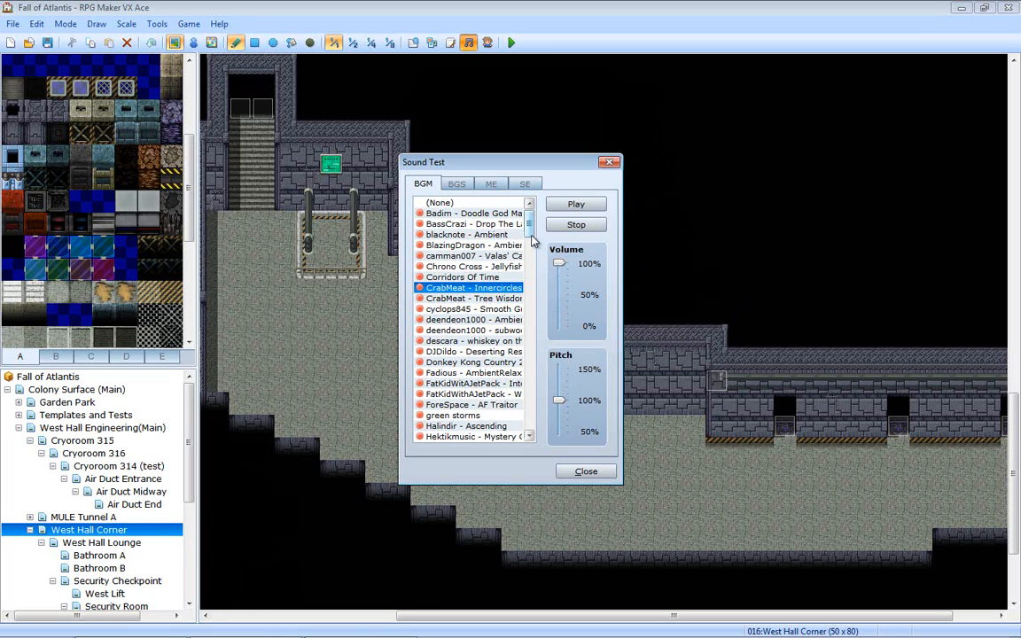
pyautogui.moveTo(532, 242); pyautogui.dragTo(534, 266)
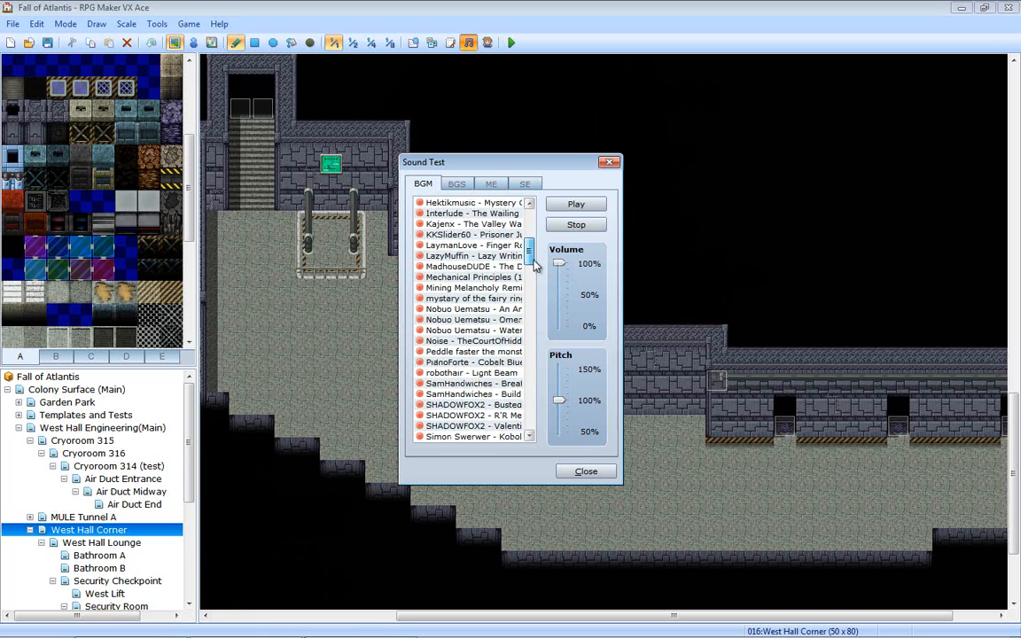
pyautogui.click(586, 472)
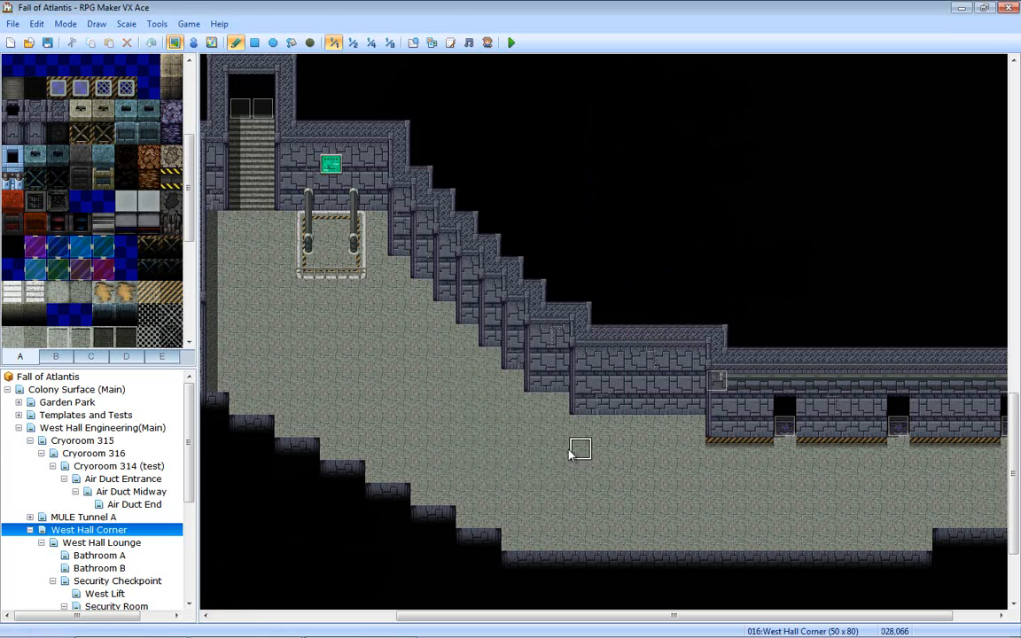
# - Review the West Hall Lounge map and its nested Bathroom A and Bathroom B maps
pyautogui.click(124, 542)
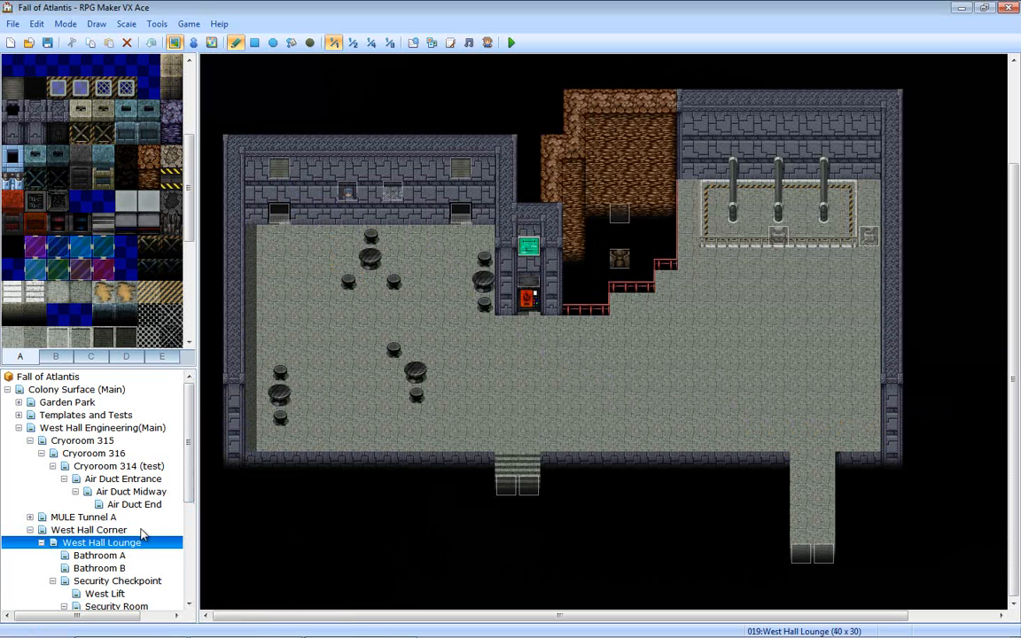
pyautogui.click(112, 556)
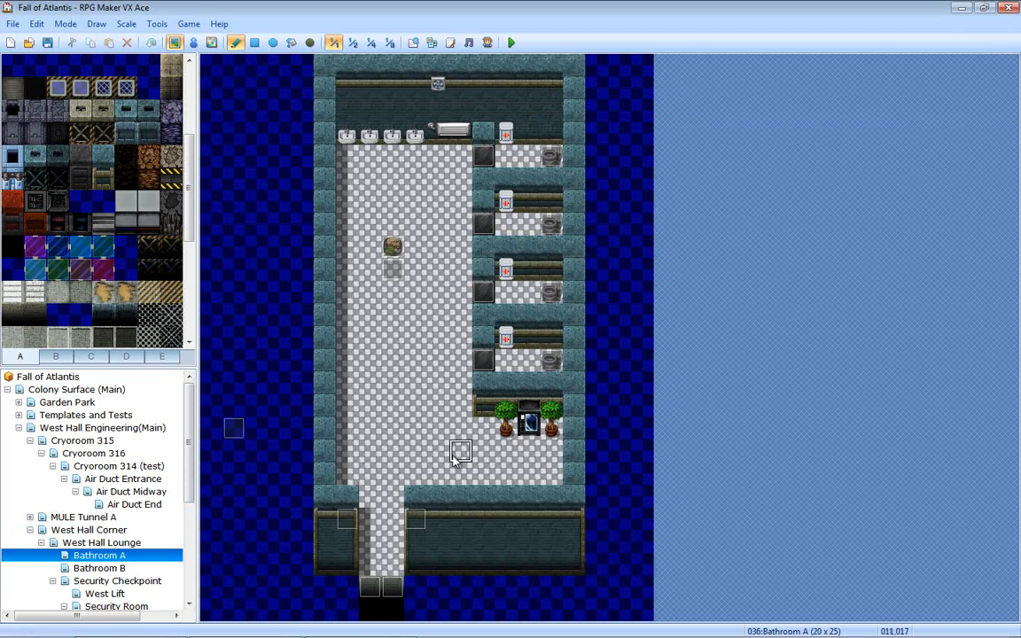
pyautogui.click(124, 568)
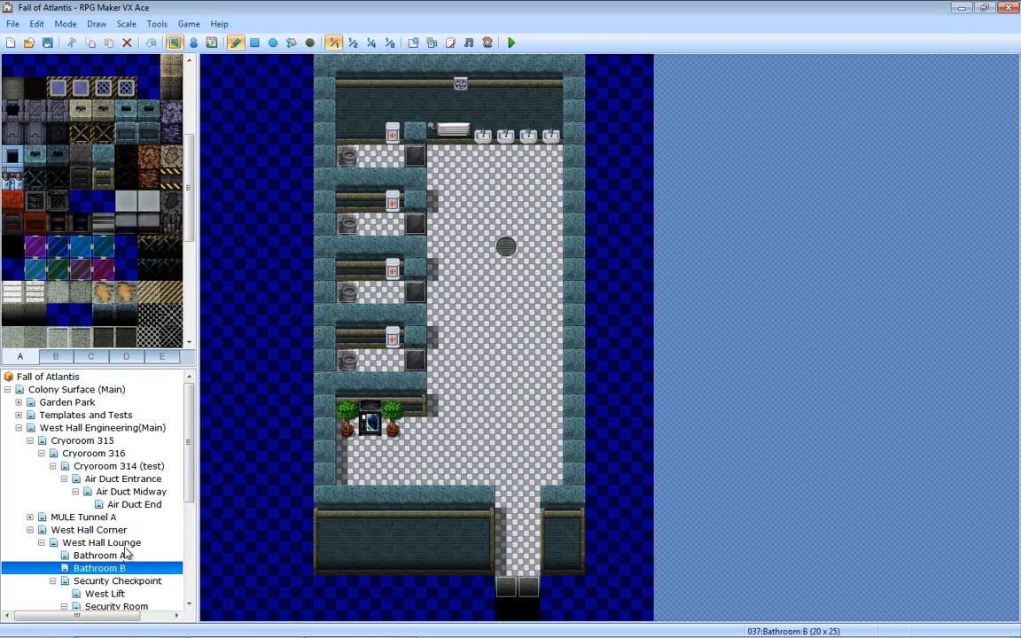
# - Review the Security Checkpoint map down to its exit, and the West Lift and Security Room maps nested under it
pyautogui.scroll(-3, 124, 554)
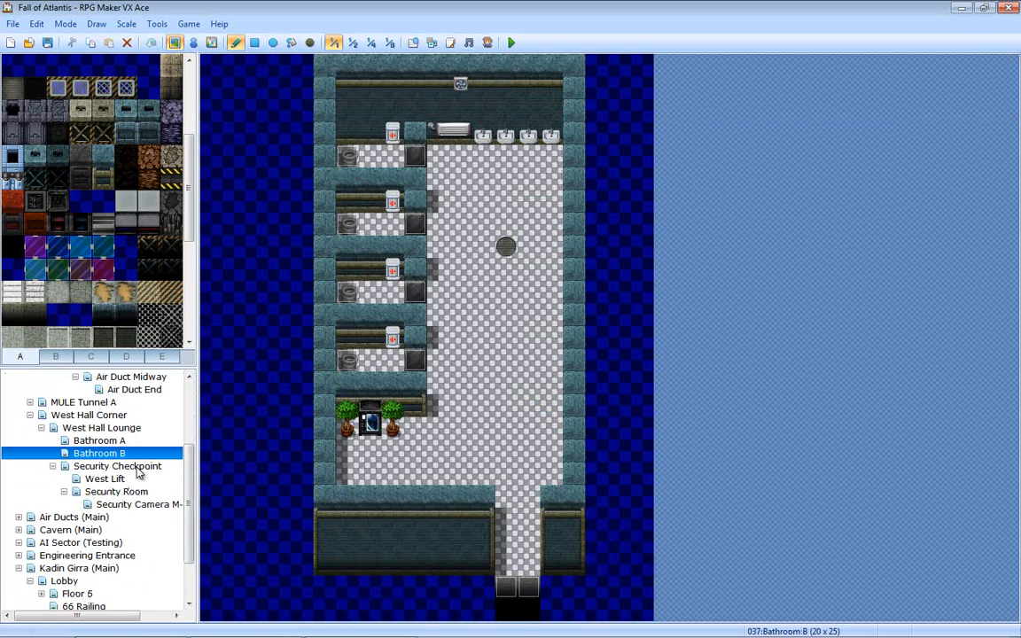
pyautogui.click(133, 467)
pyautogui.scroll(-1, 598, 438)
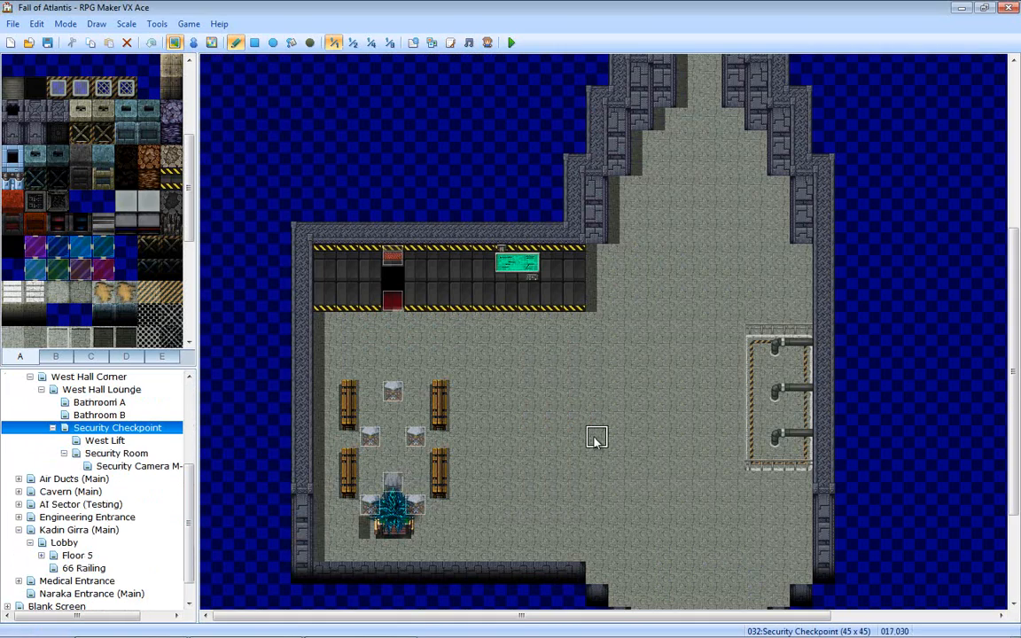
pyautogui.scroll(-4, 615, 483)
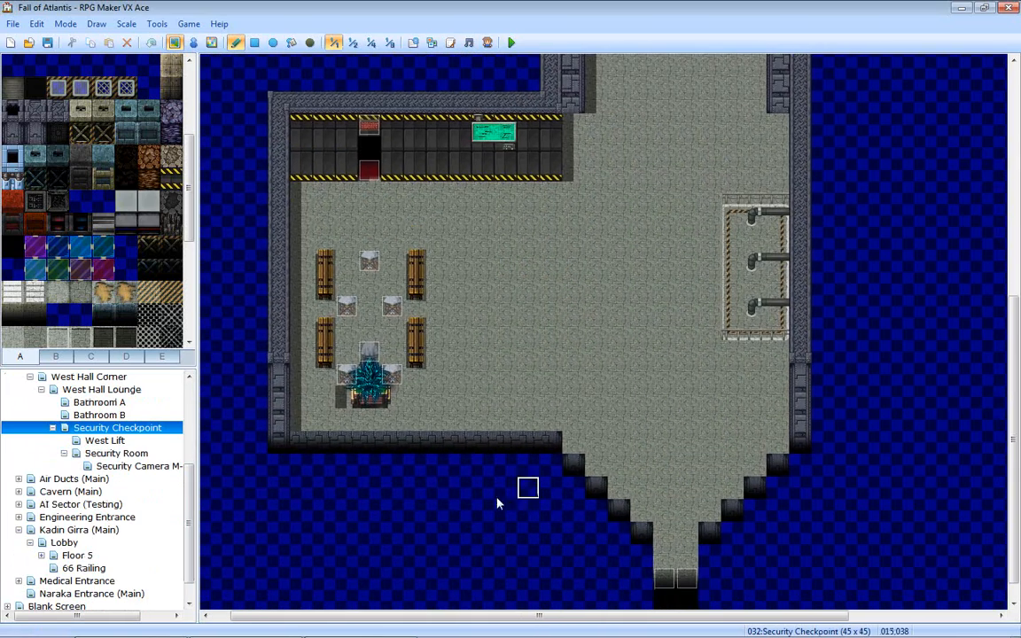
pyautogui.click(112, 442)
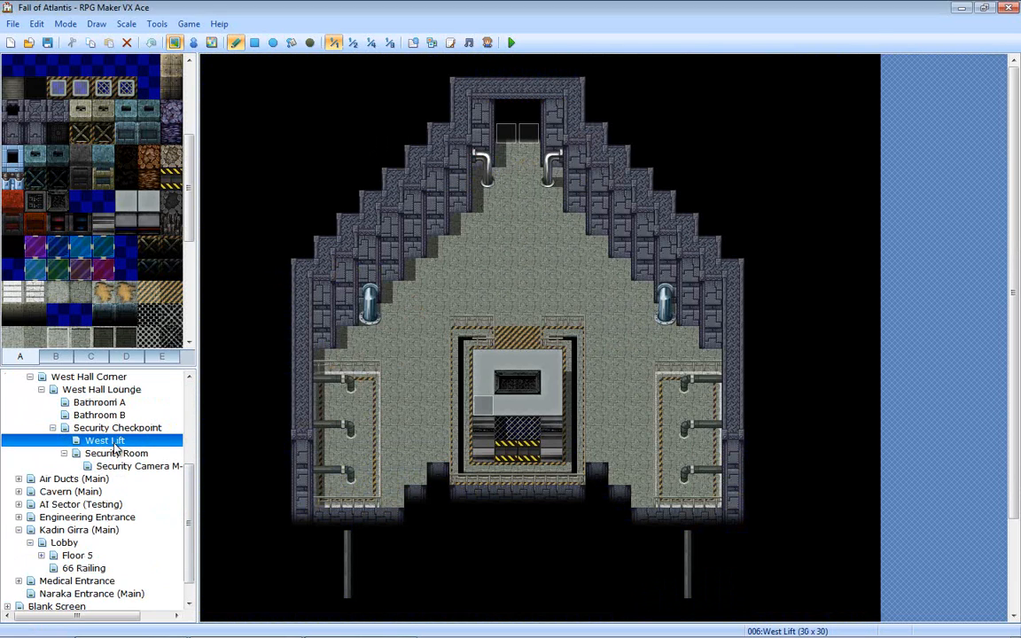
pyautogui.click(115, 455)
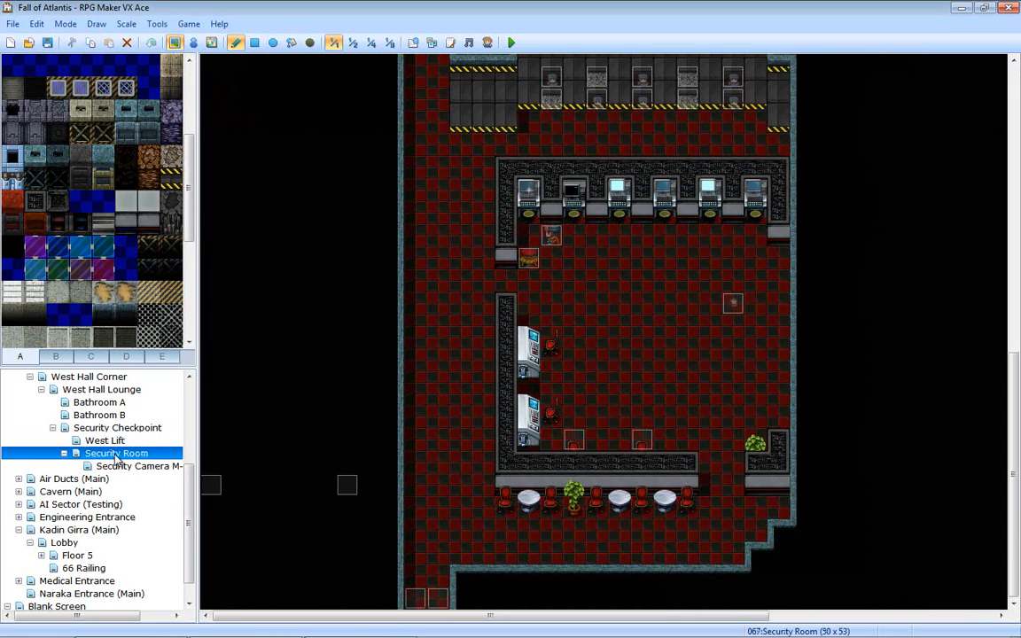
# - Review the Security Camera M-Entrance map, and the Air Ducts (Main), Safe Room and Safe Room Bedrooms maps
pyautogui.click(116, 467)
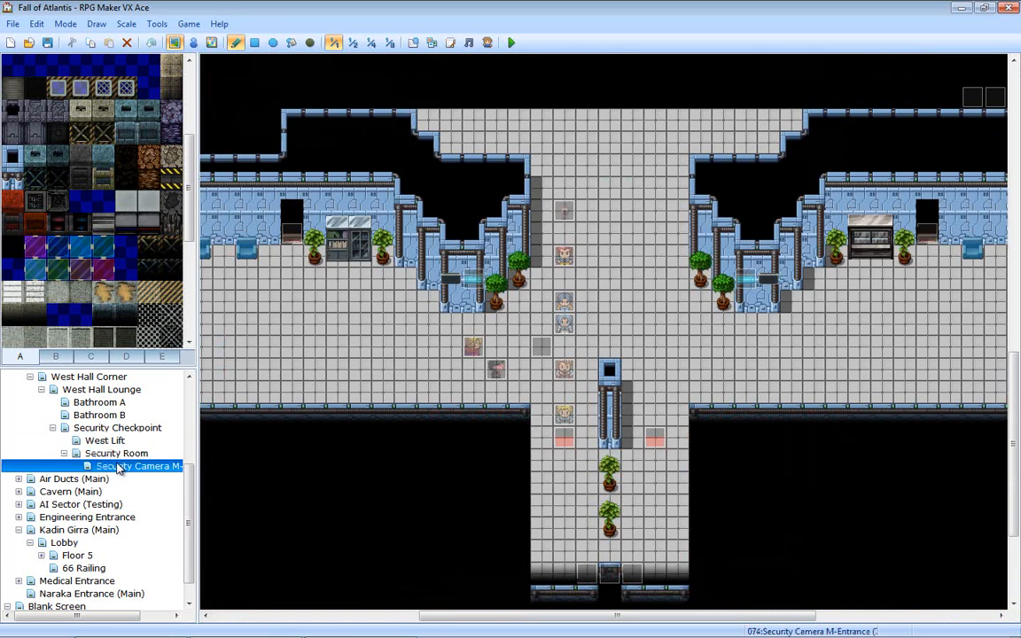
pyautogui.click(122, 454)
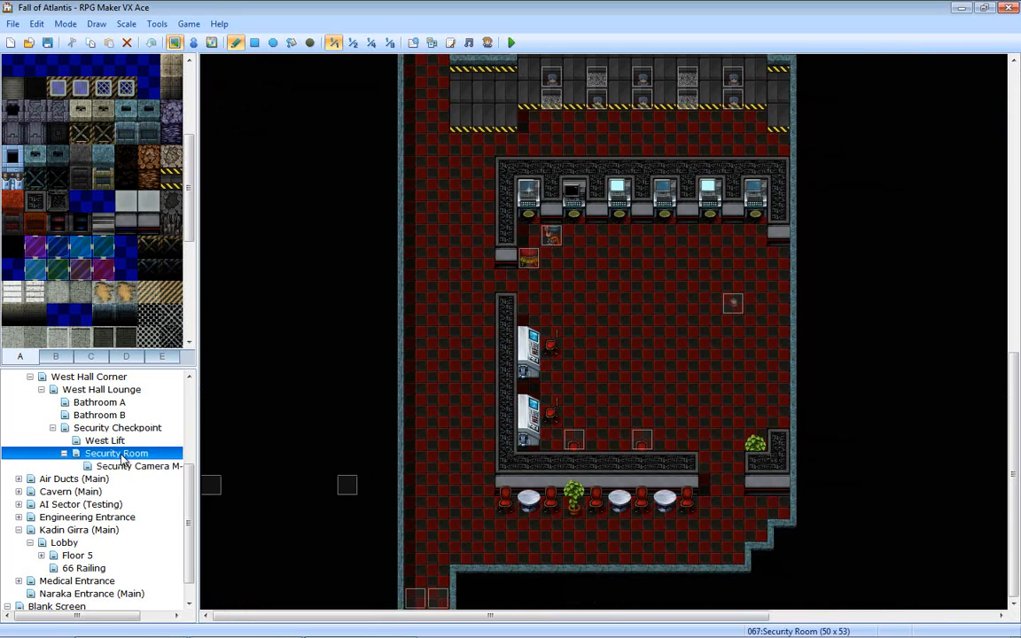
pyautogui.click(88, 480)
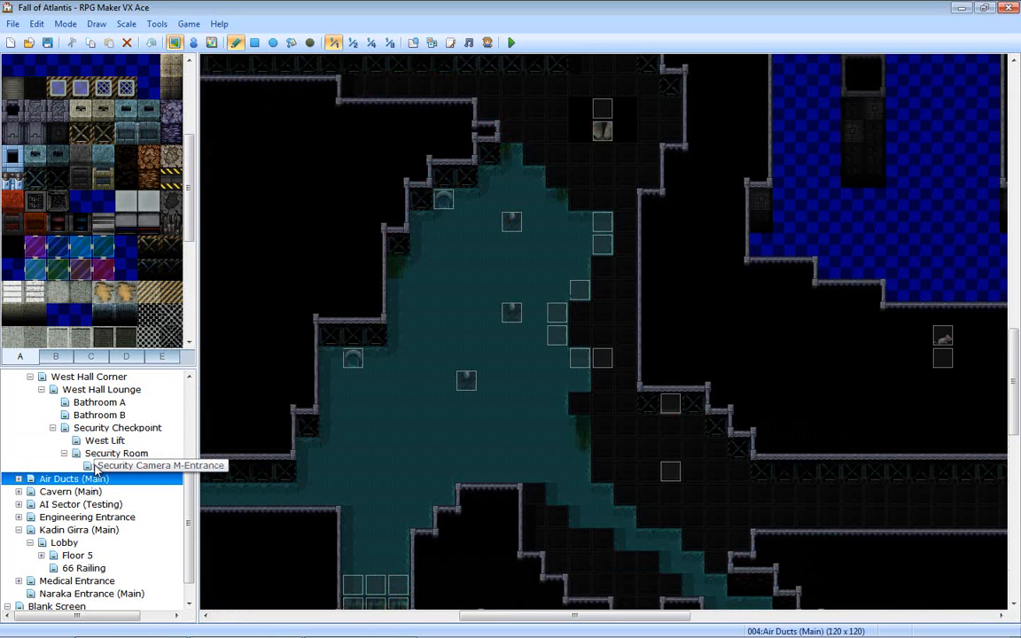
pyautogui.click(19, 478)
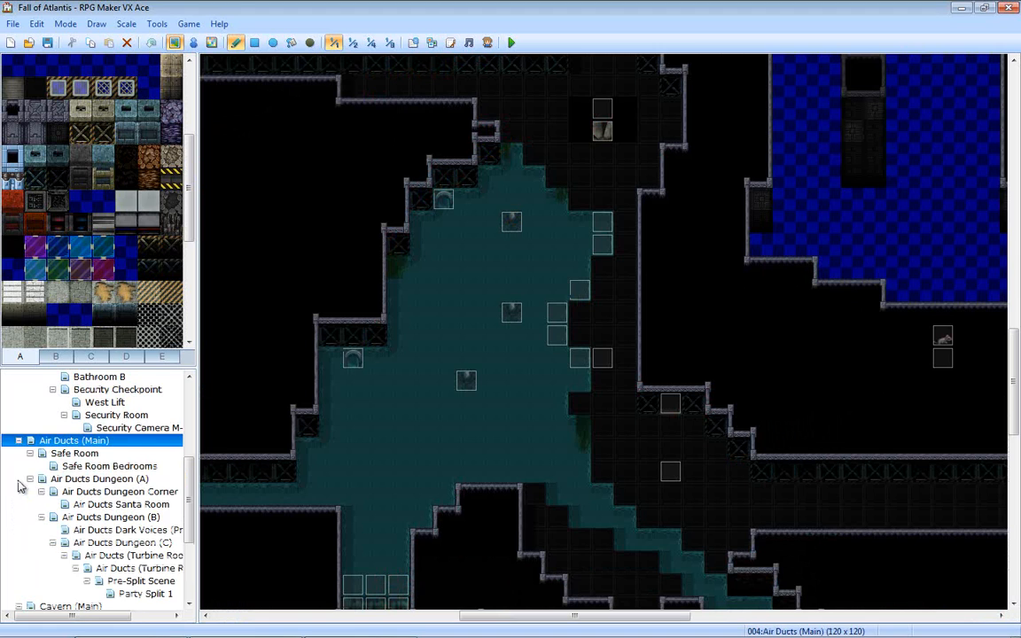
pyautogui.click(75, 453)
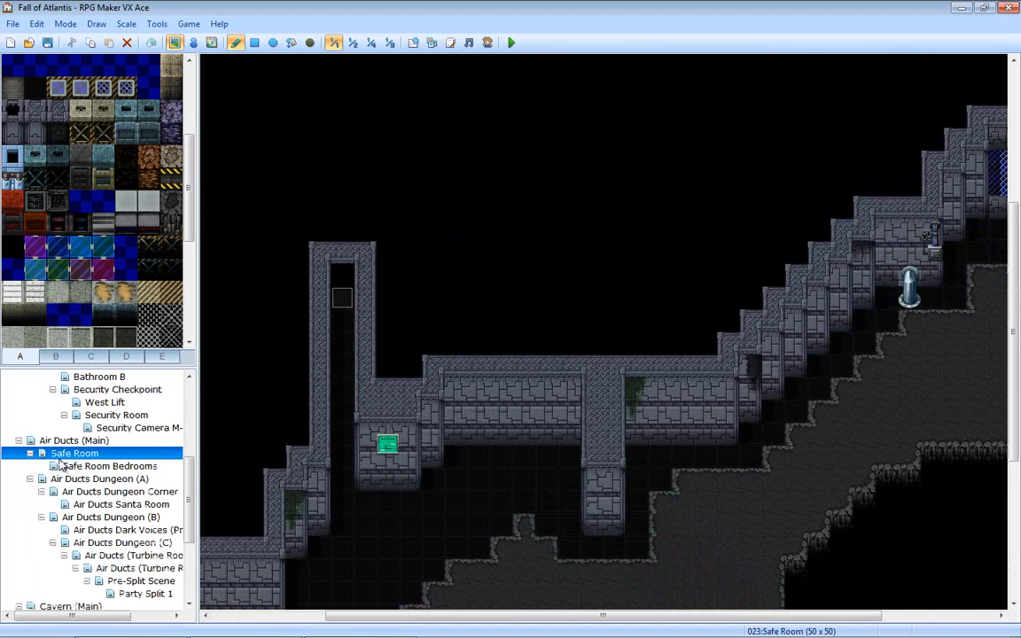
pyautogui.click(75, 468)
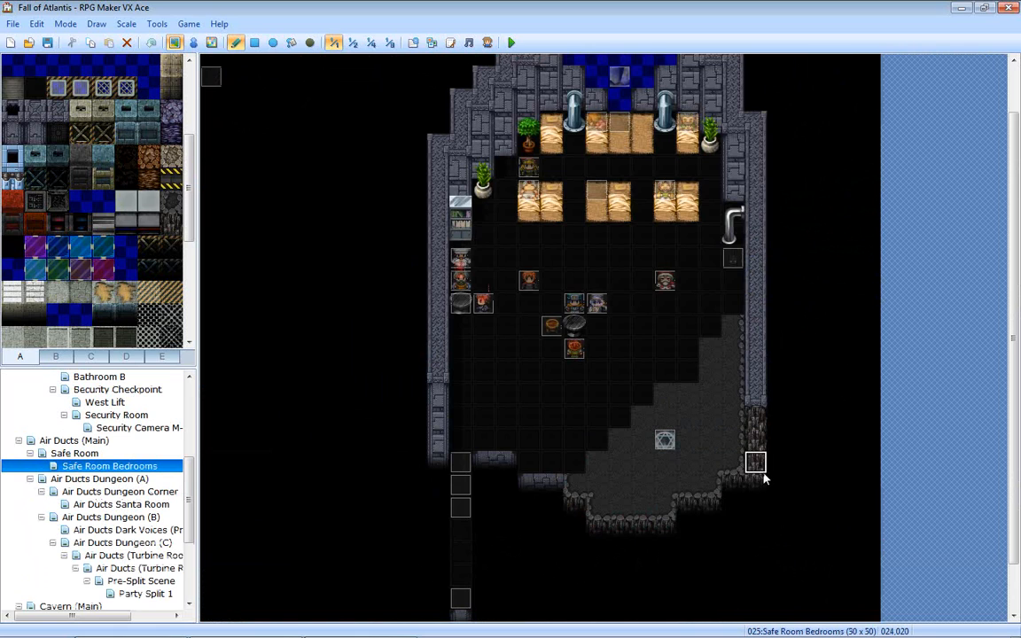
# - Examine the Air Ducts Dungeon (A) map, covering its corridors, grated rooms and exits
pyautogui.click(102, 479)
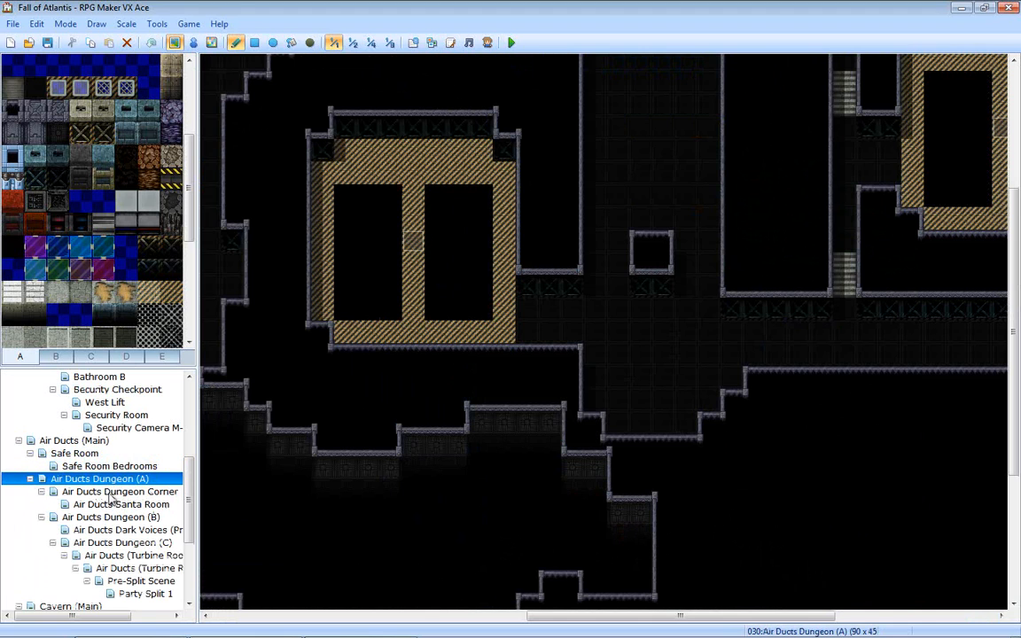
pyautogui.moveTo(622, 583); pyautogui.dragTo(462, 435, button='middle')
pyautogui.moveTo(571, 386)
pyautogui.mouseDown(button='middle')
pyautogui.moveTo(435, 424)
pyautogui.moveTo(461, 385)
pyautogui.mouseUp(button='middle')
pyautogui.moveTo(547, 299)
pyautogui.mouseDown(button='middle')
pyautogui.moveTo(519, 365)
pyautogui.moveTo(526, 407)
pyautogui.moveTo(517, 392)
pyautogui.moveTo(310, 463)
pyautogui.mouseUp(button='middle')
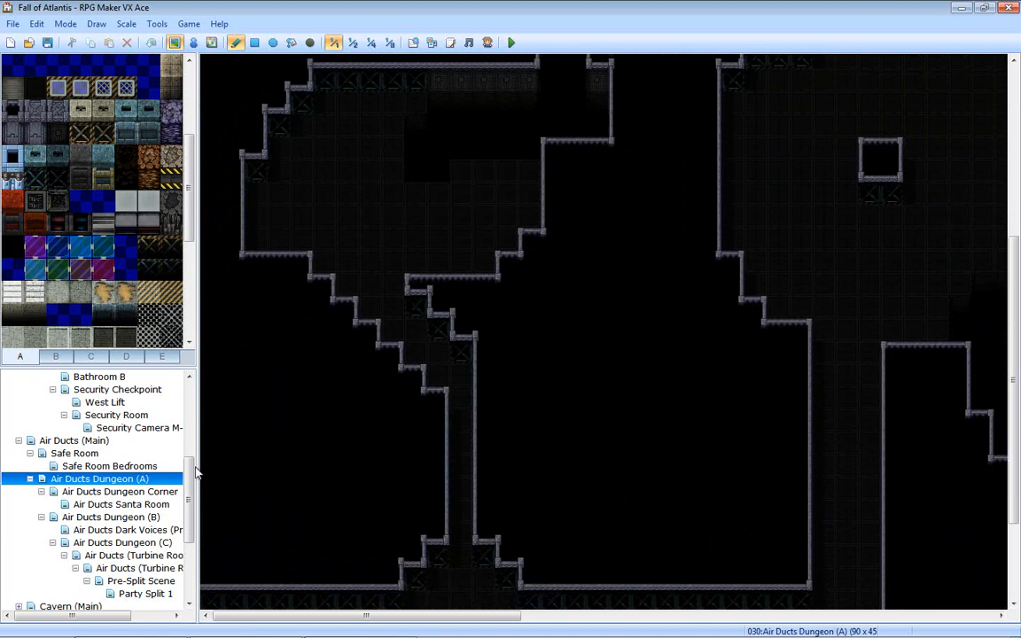
pyautogui.scroll(-3, 479, 438)
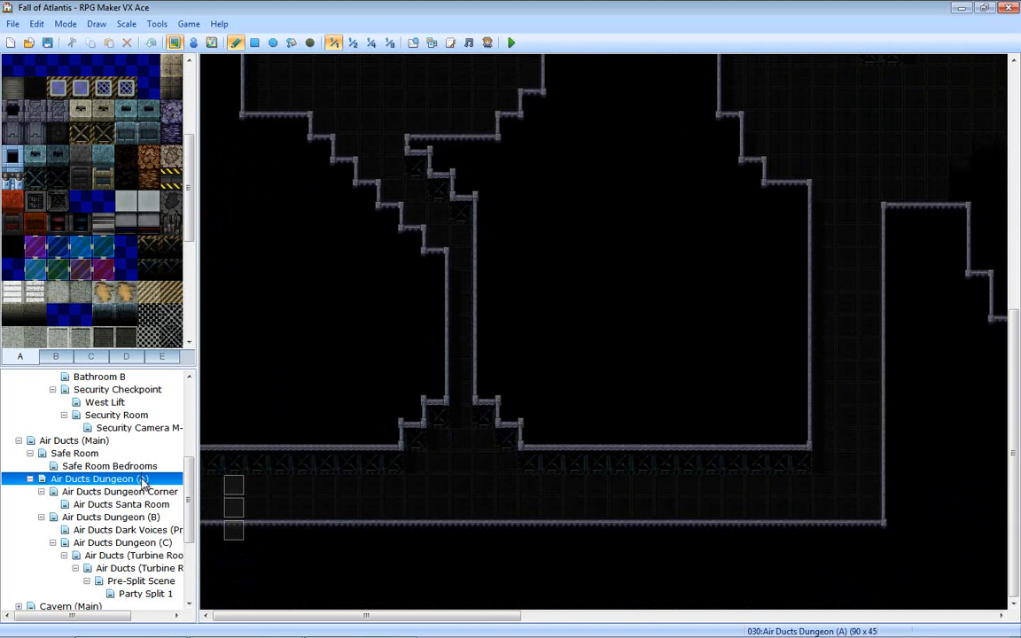
pyautogui.moveTo(382, 450)
pyautogui.mouseDown(button='middle')
pyautogui.moveTo(539, 435)
pyautogui.moveTo(660, 383)
pyautogui.mouseUp(button='middle')
pyautogui.moveTo(580, 429)
pyautogui.mouseDown(button='middle')
pyautogui.moveTo(686, 347)
pyautogui.moveTo(709, 351)
pyautogui.mouseUp(button='middle')
pyautogui.moveTo(627, 387)
pyautogui.mouseDown(button='middle')
pyautogui.moveTo(729, 326)
pyautogui.moveTo(704, 361)
pyautogui.moveTo(721, 358)
pyautogui.moveTo(697, 358)
pyautogui.moveTo(746, 443)
pyautogui.moveTo(722, 424)
pyautogui.moveTo(747, 474)
pyautogui.mouseUp(button='middle')
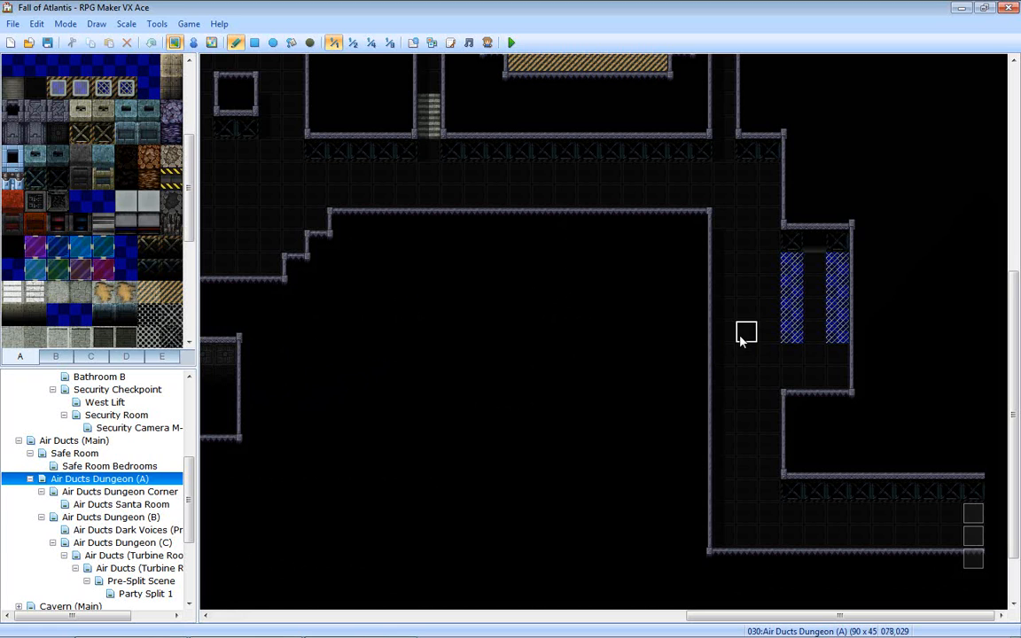
pyautogui.scroll(5, 751, 266)
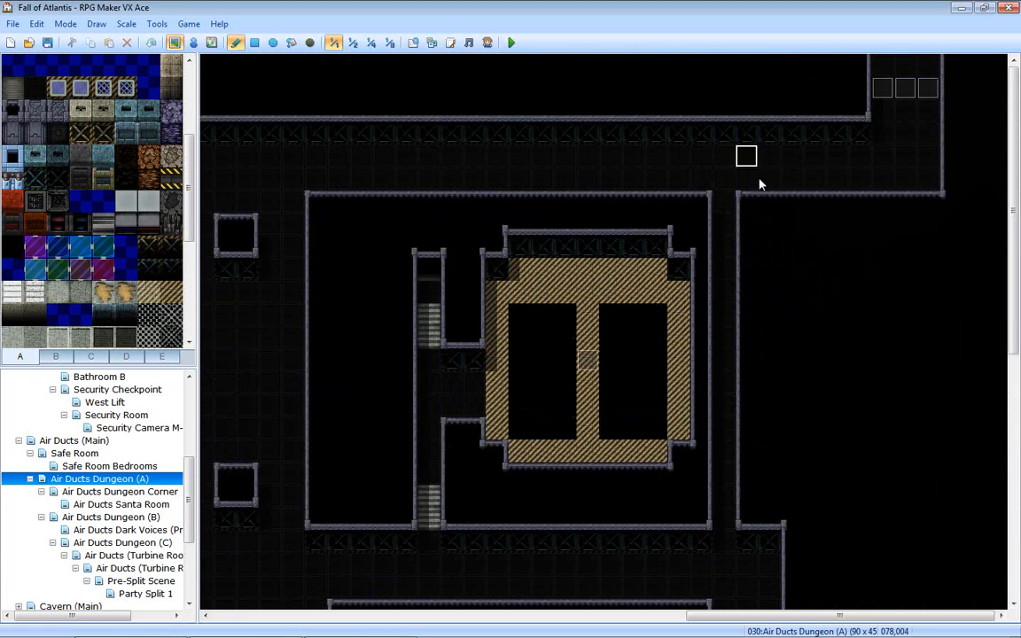
# - Review the Air Ducts Dungeon Corner map around its rocky cave area, and the nested Air Ducts Santa Room map
pyautogui.click(115, 491)
pyautogui.moveTo(446, 387); pyautogui.dragTo(531, 358, button='middle')
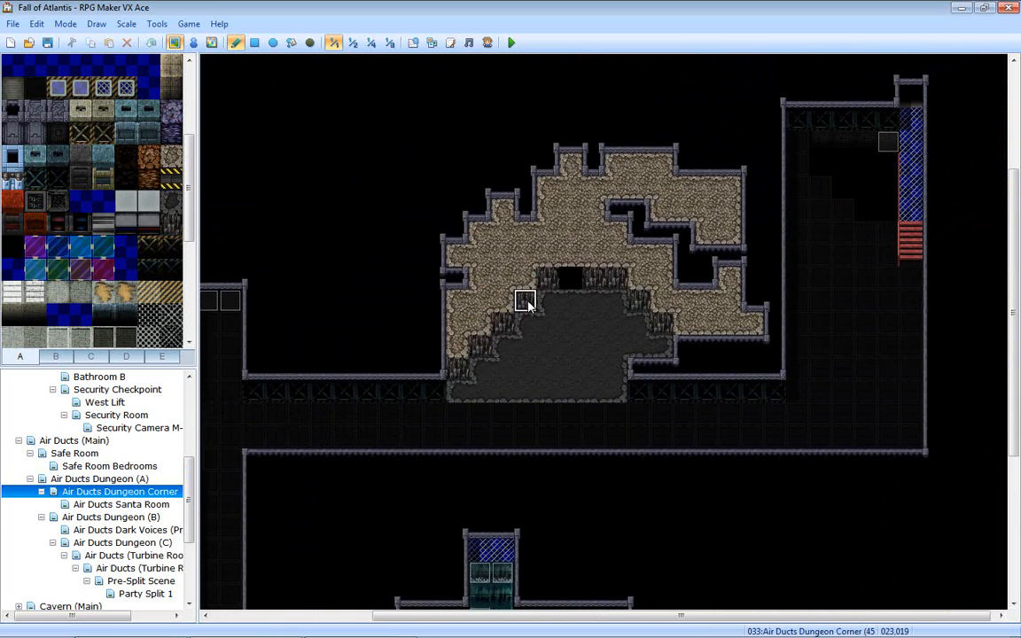
pyautogui.moveTo(552, 287); pyautogui.dragTo(512, 337, button='middle')
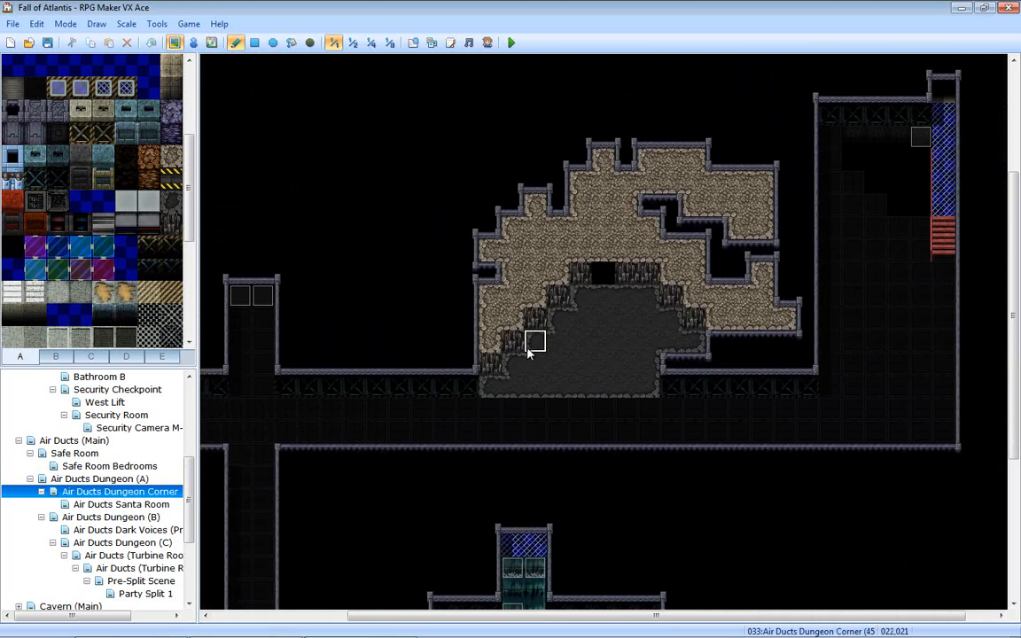
pyautogui.moveTo(592, 310); pyautogui.dragTo(530, 346, button='middle')
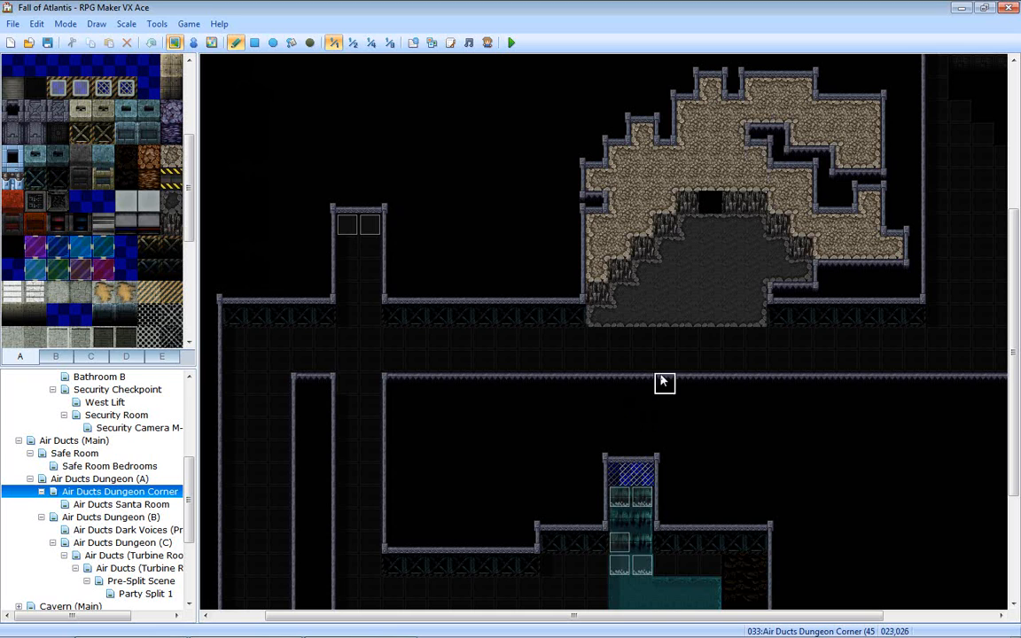
pyautogui.middleClick(748, 316)
pyautogui.moveTo(775, 291); pyautogui.dragTo(777, 289, button='middle')
pyautogui.moveTo(721, 353)
pyautogui.mouseDown(button='middle')
pyautogui.moveTo(772, 343)
pyautogui.moveTo(793, 292)
pyautogui.mouseUp(button='middle')
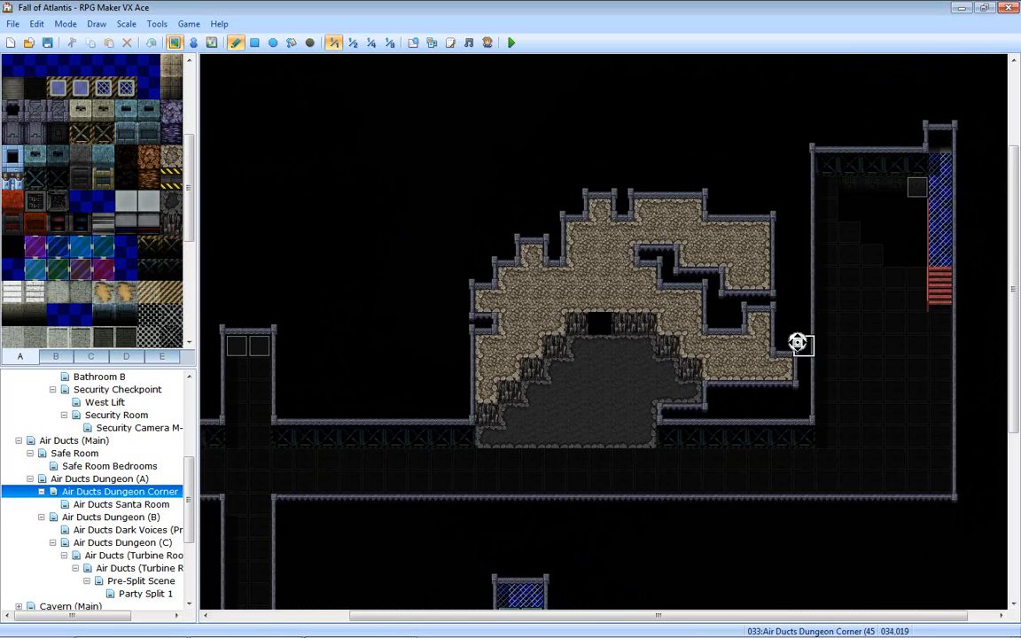
pyautogui.moveTo(795, 344); pyautogui.dragTo(764, 372, button='middle')
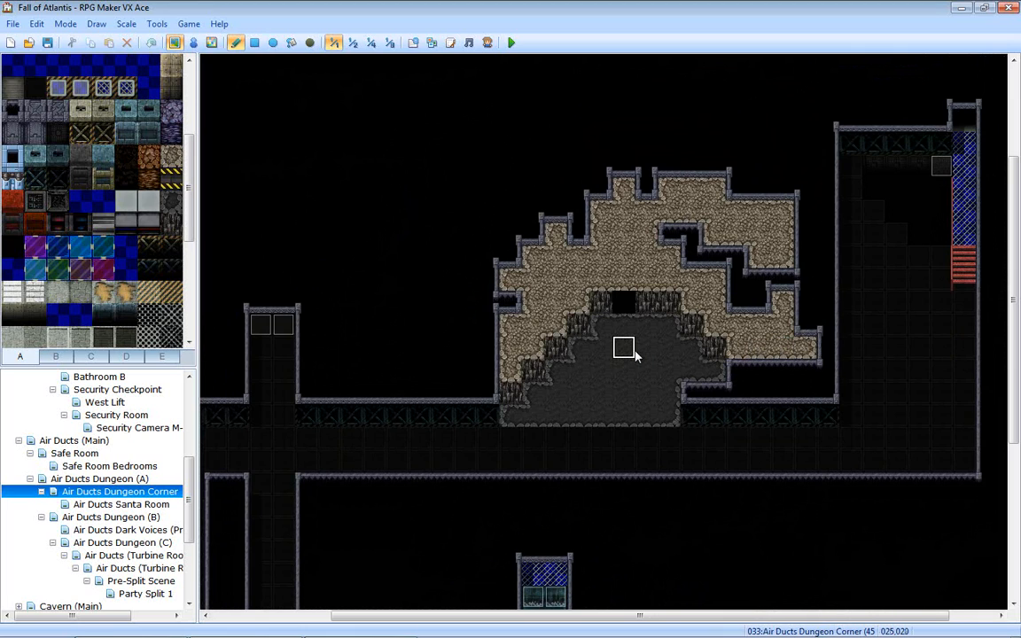
pyautogui.click(132, 505)
# - Shorten the tall northeast corridor of the Air Ducts Dungeon (B) map by copying its end cap four tiles lower
pyautogui.click(137, 518)
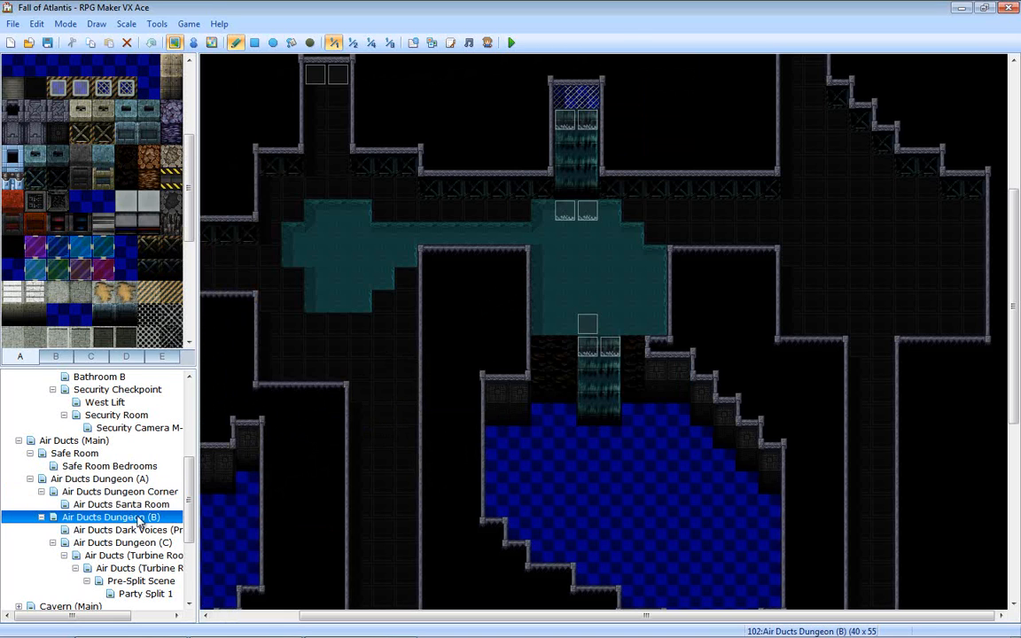
pyautogui.scroll(4, 383, 428)
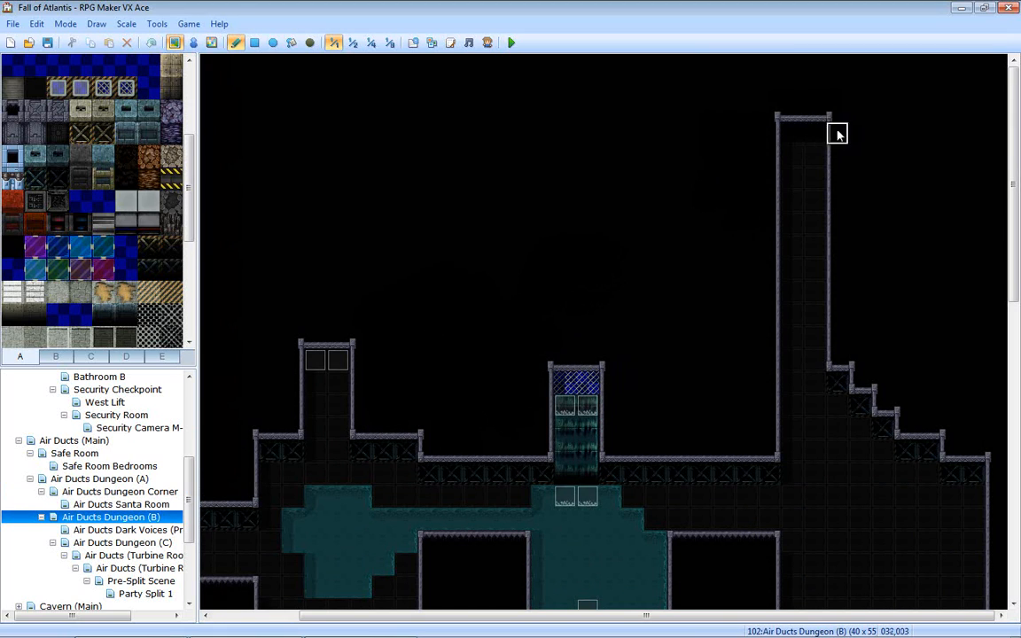
pyautogui.moveTo(838, 121); pyautogui.dragTo(778, 138, button='right')
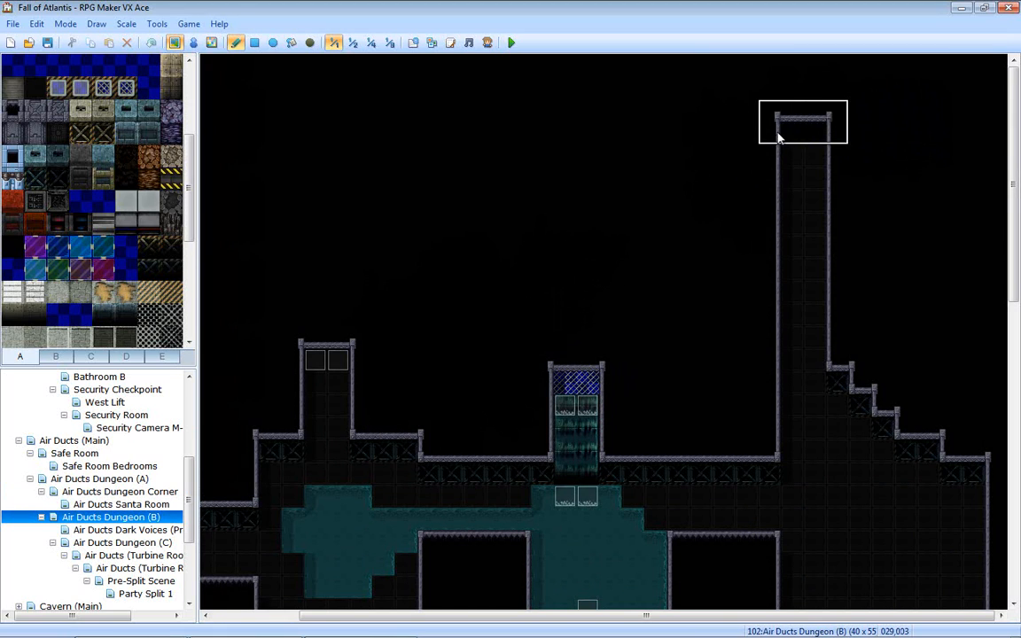
pyautogui.moveTo(775, 137); pyautogui.dragTo(770, 217)
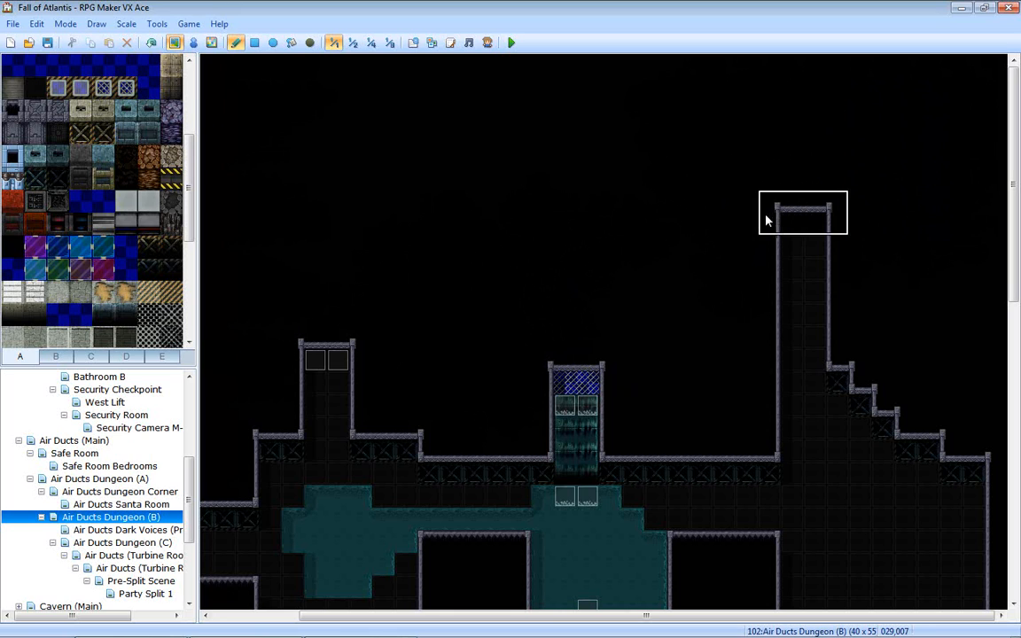
pyautogui.rightClick(653, 226)
# - Place a two-tile-high silver pipe from tileset E against the stepped upper wall of the eastern chamber
pyautogui.scroll(-3, 701, 284)
pyautogui.scroll(-3, 709, 302)
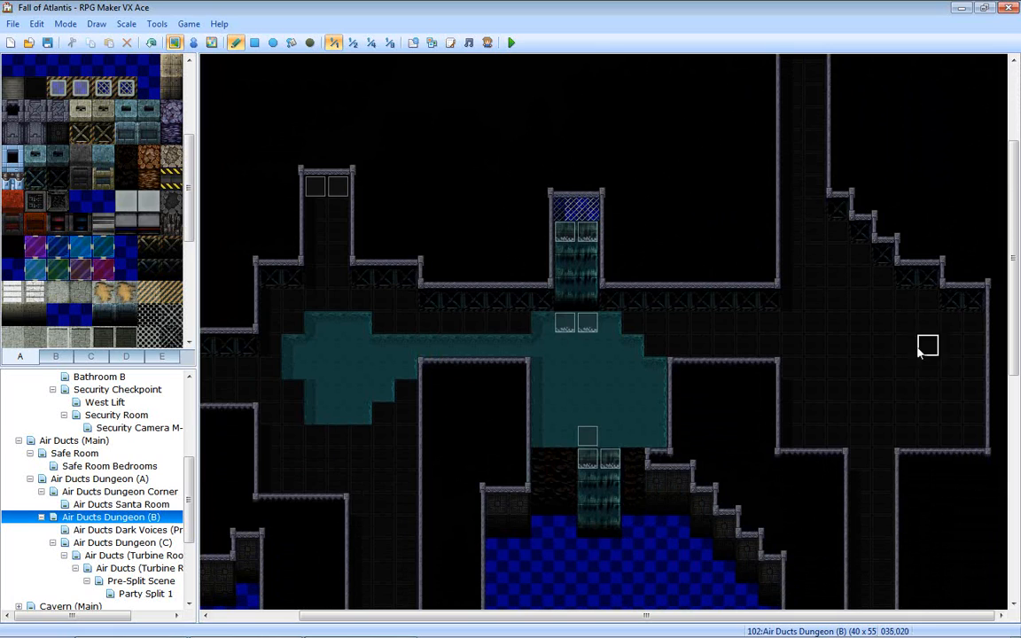
pyautogui.scroll(-5, 150, 305)
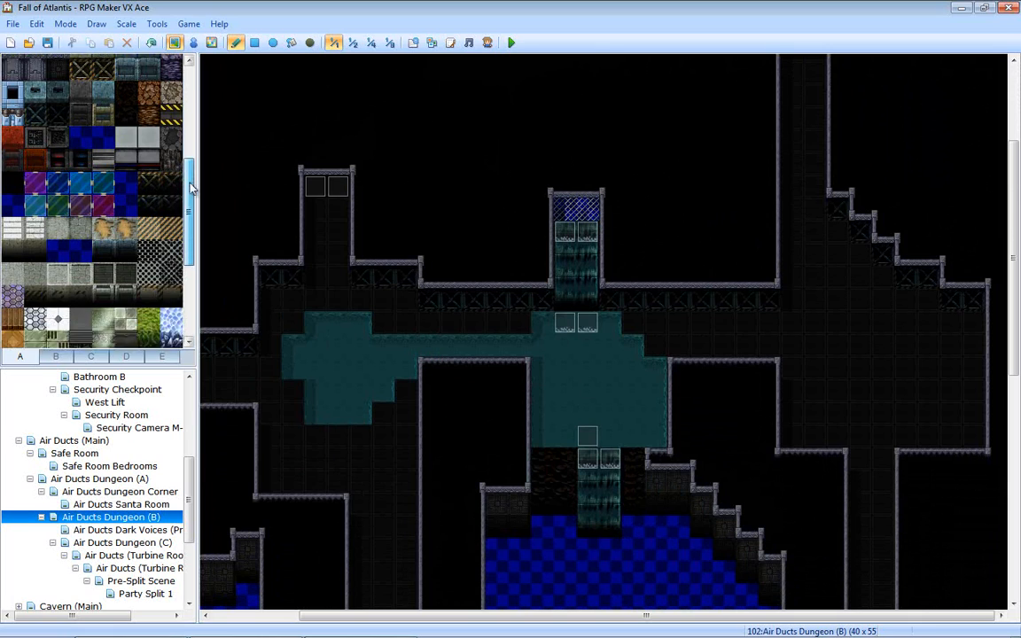
pyautogui.click(87, 358)
pyautogui.click(119, 357)
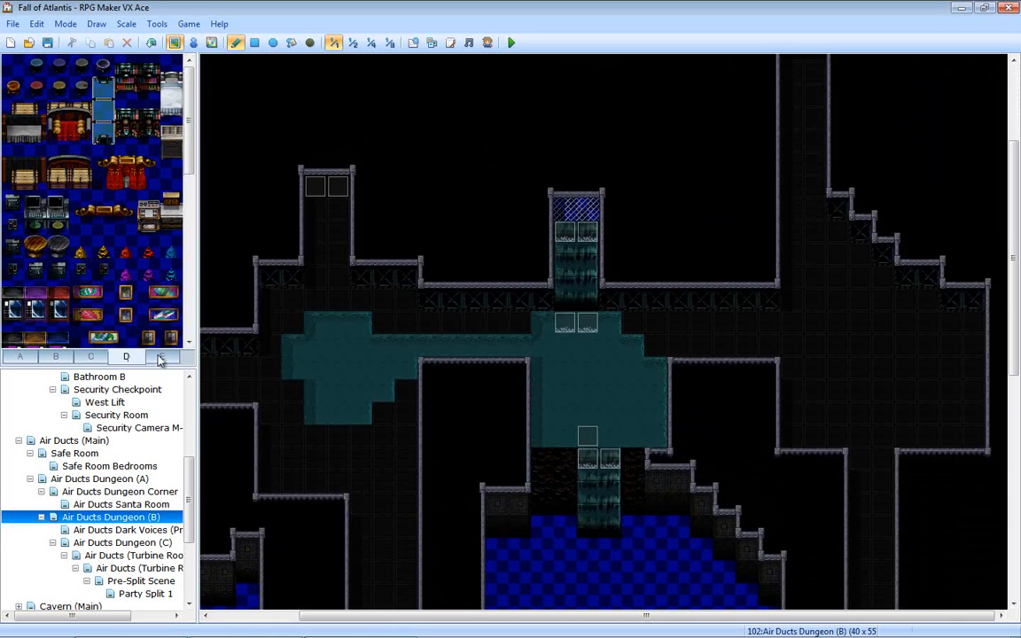
pyautogui.click(158, 357)
pyautogui.scroll(-6, 154, 293)
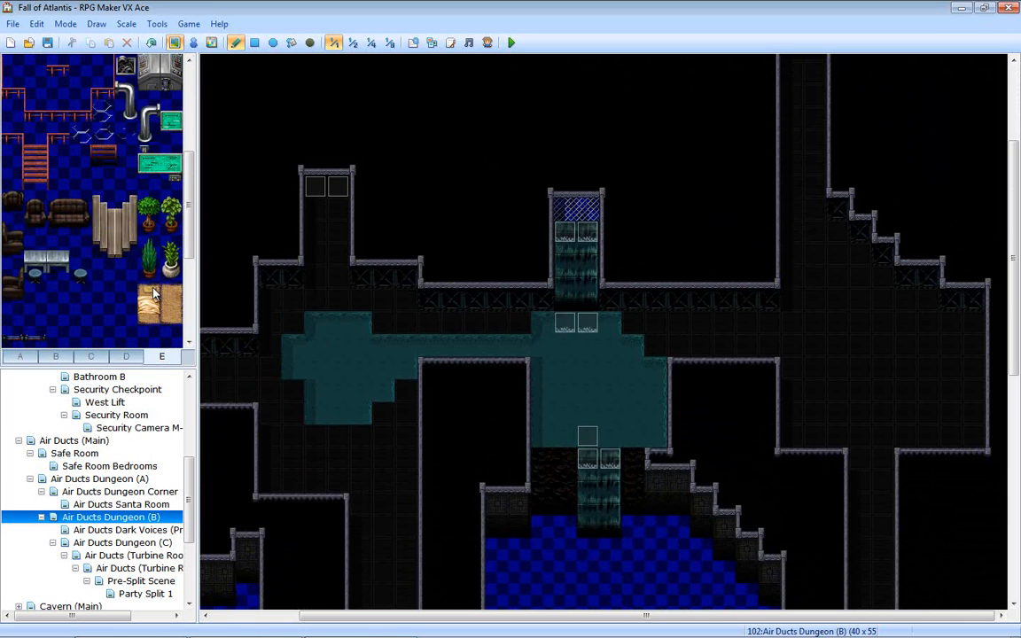
pyautogui.scroll(10, 153, 293)
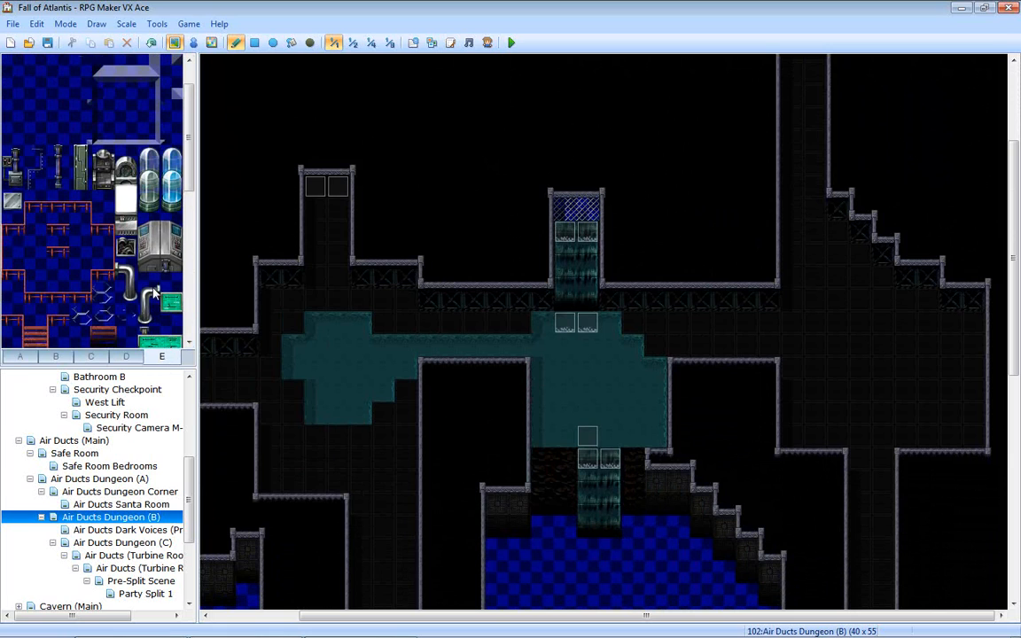
pyautogui.moveTo(78, 88); pyautogui.dragTo(77, 66)
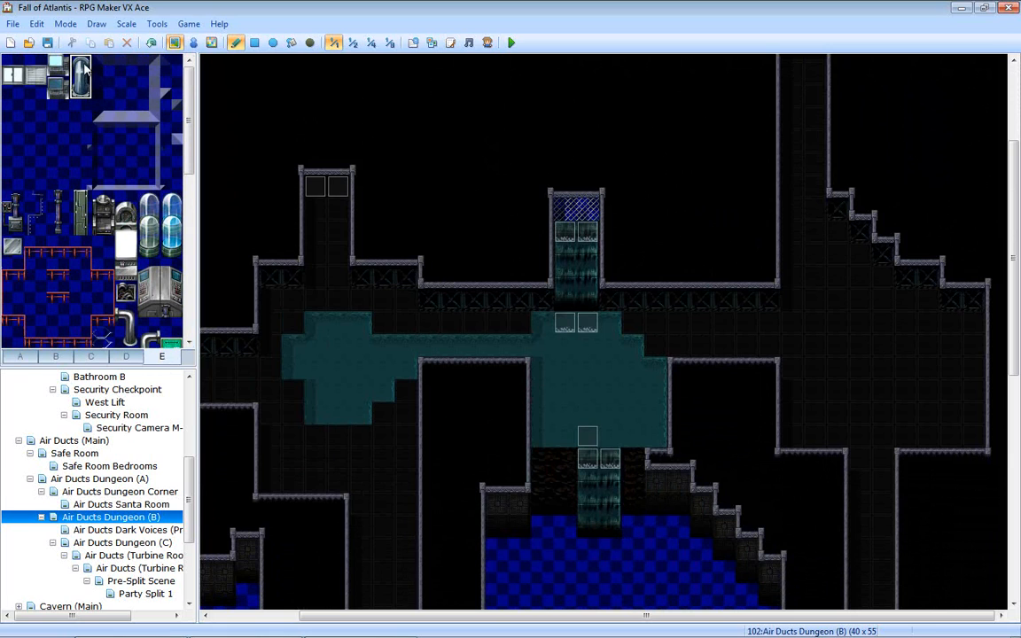
pyautogui.click(931, 282)
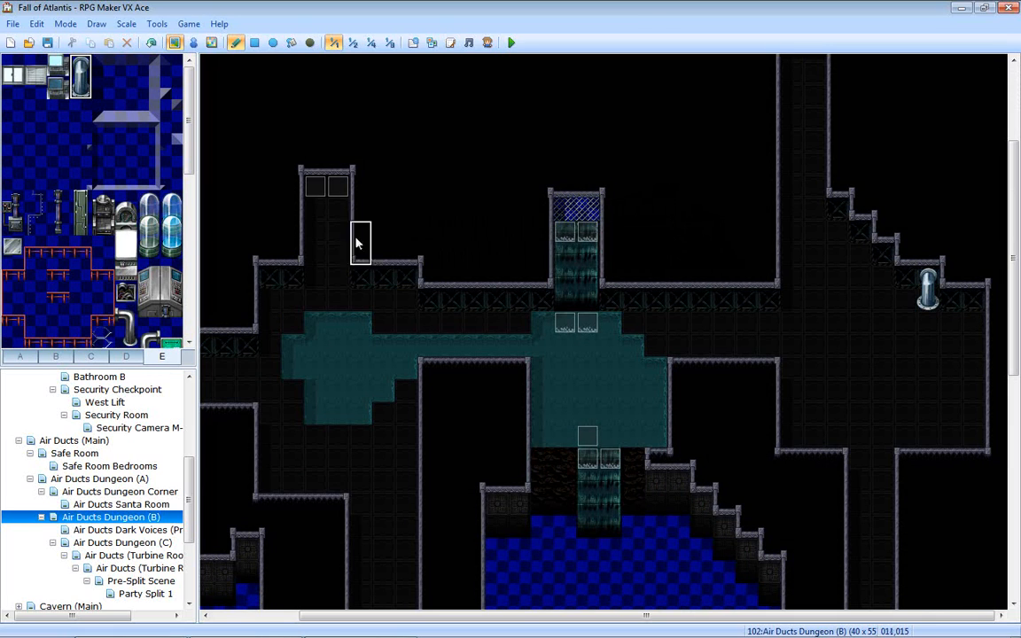
# - Look through the tiles of tilesets E and D for more objects to decorate the Air Ducts Dungeon (B) map
pyautogui.scroll(-2, 57, 146)
pyautogui.scroll(-2, 58, 148)
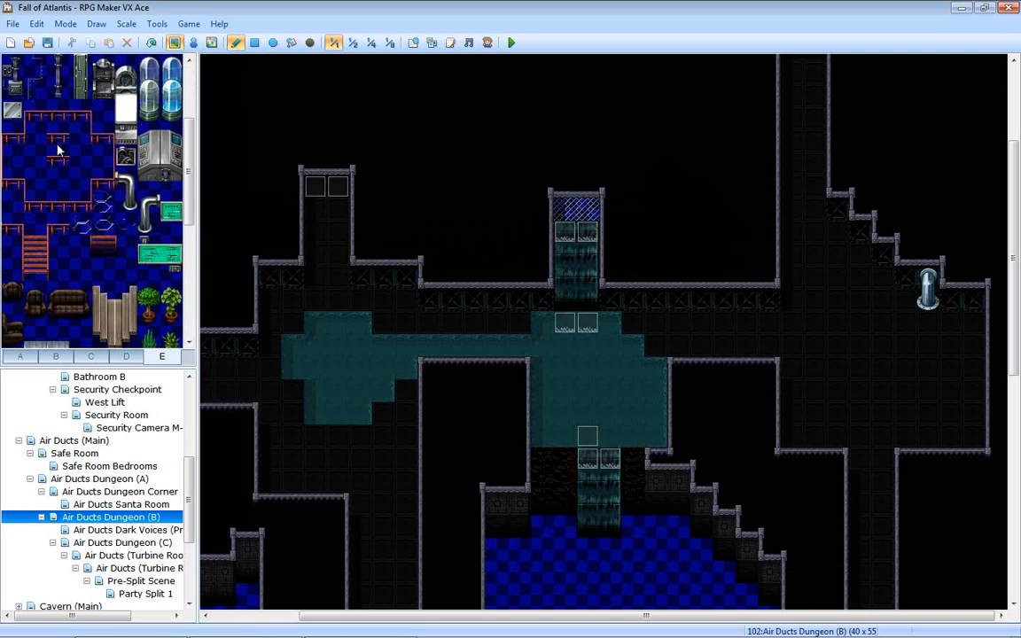
pyautogui.scroll(-2, 62, 155)
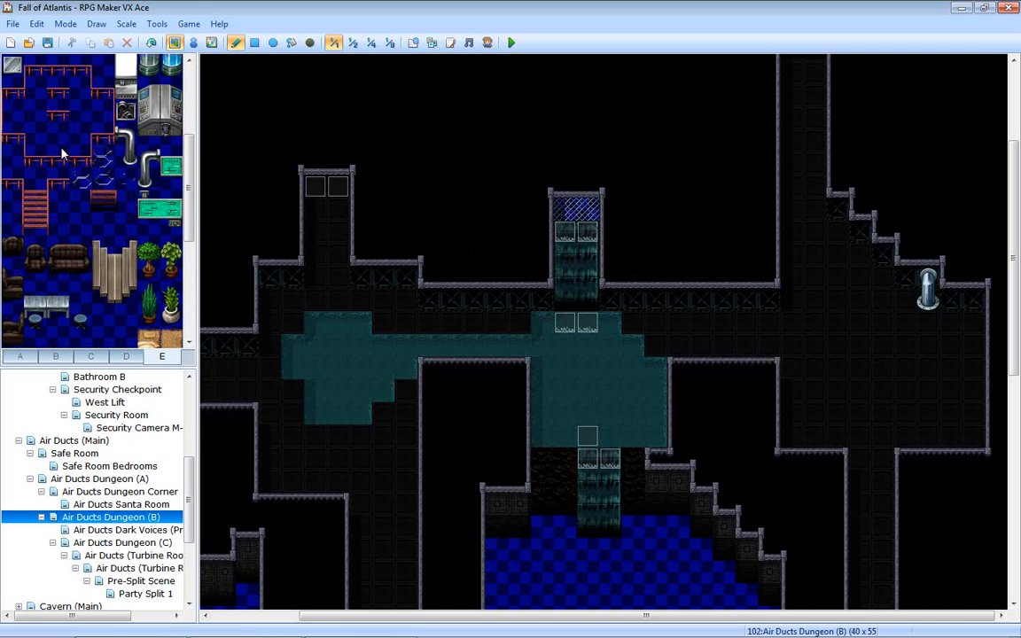
pyautogui.scroll(-6, 62, 154)
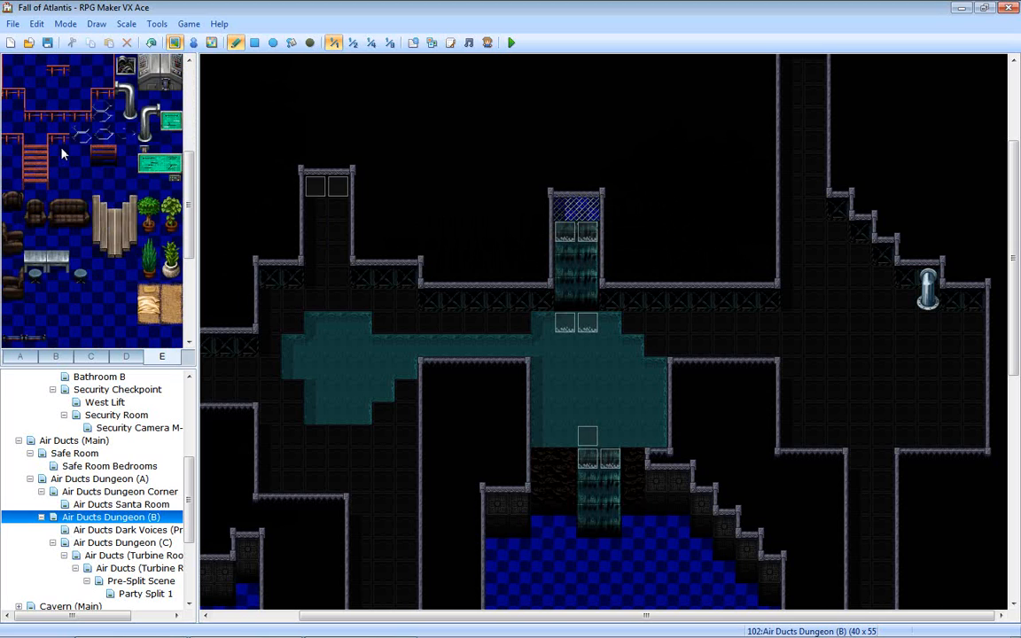
pyautogui.scroll(-5, 62, 154)
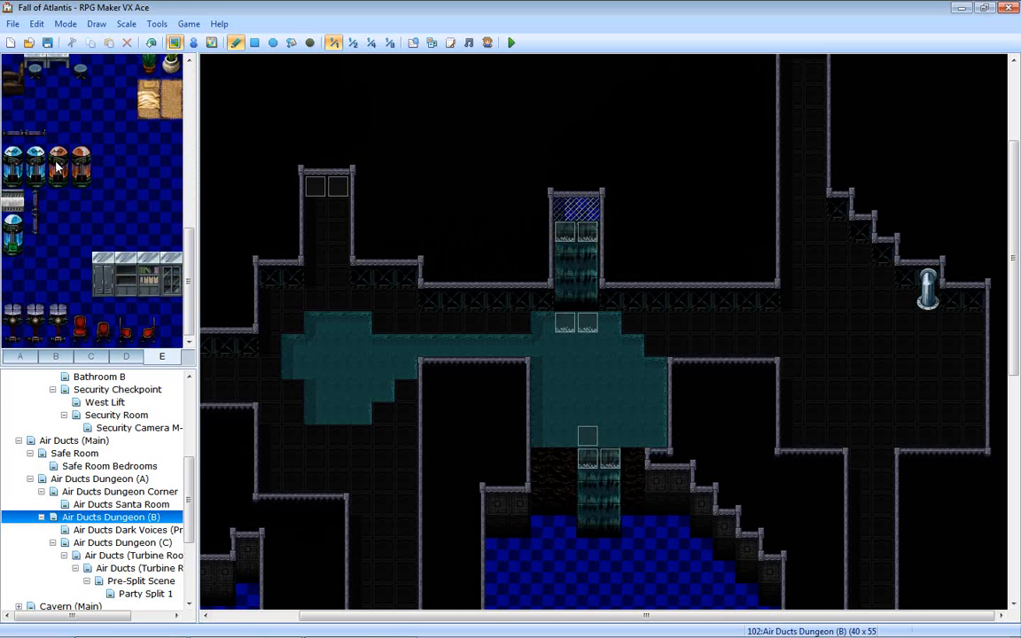
pyautogui.click(126, 356)
pyautogui.scroll(-2, 93, 263)
pyautogui.scroll(-10, 93, 262)
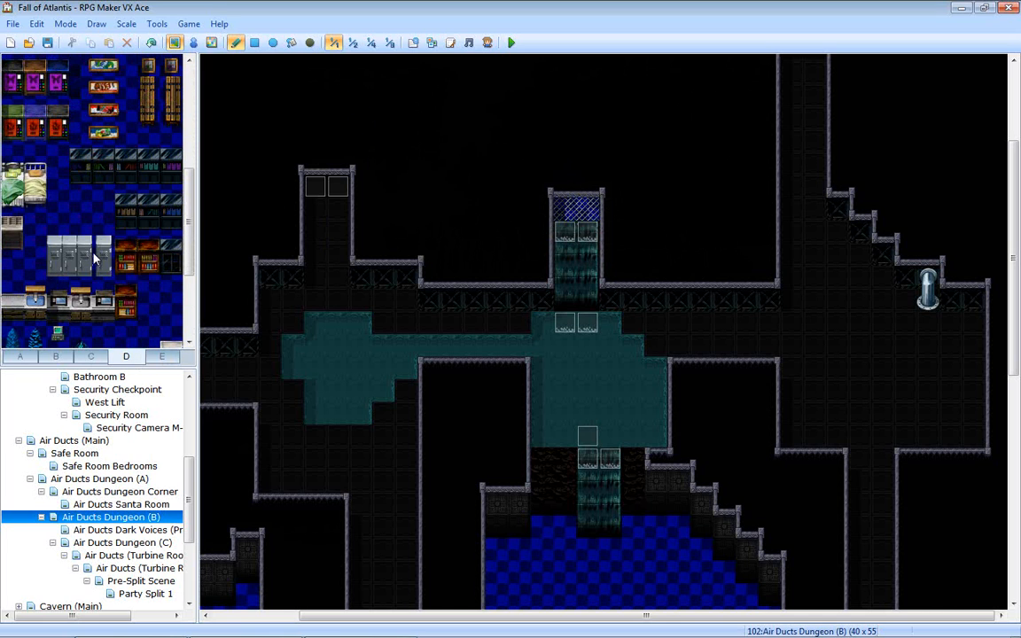
pyautogui.scroll(-7, 95, 257)
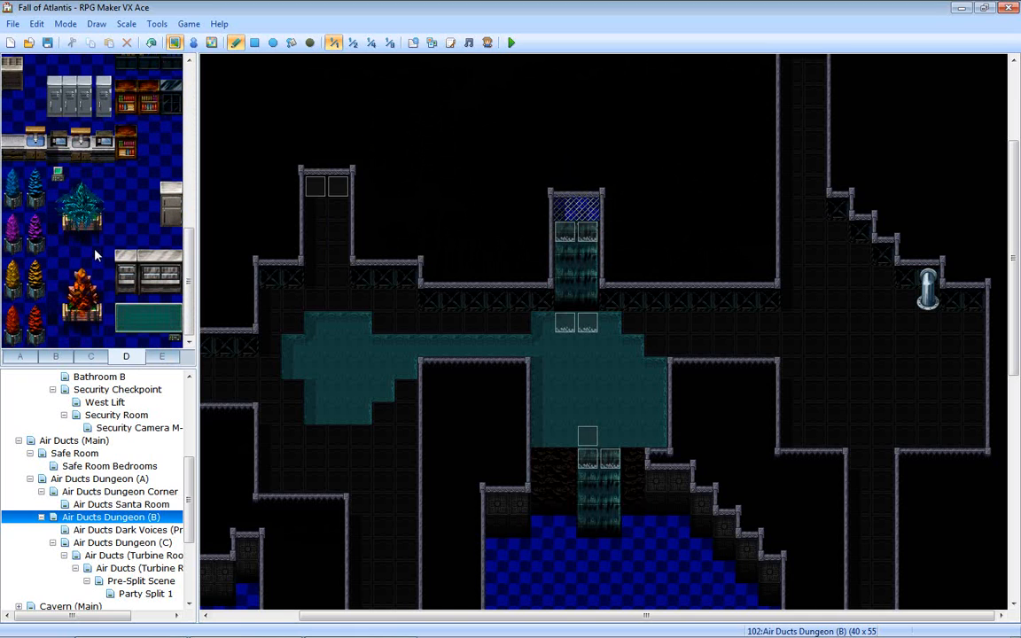
# - Browse tilesets C, B and A, covering their railings, floor panels, pipes and wall tiles
pyautogui.click(91, 357)
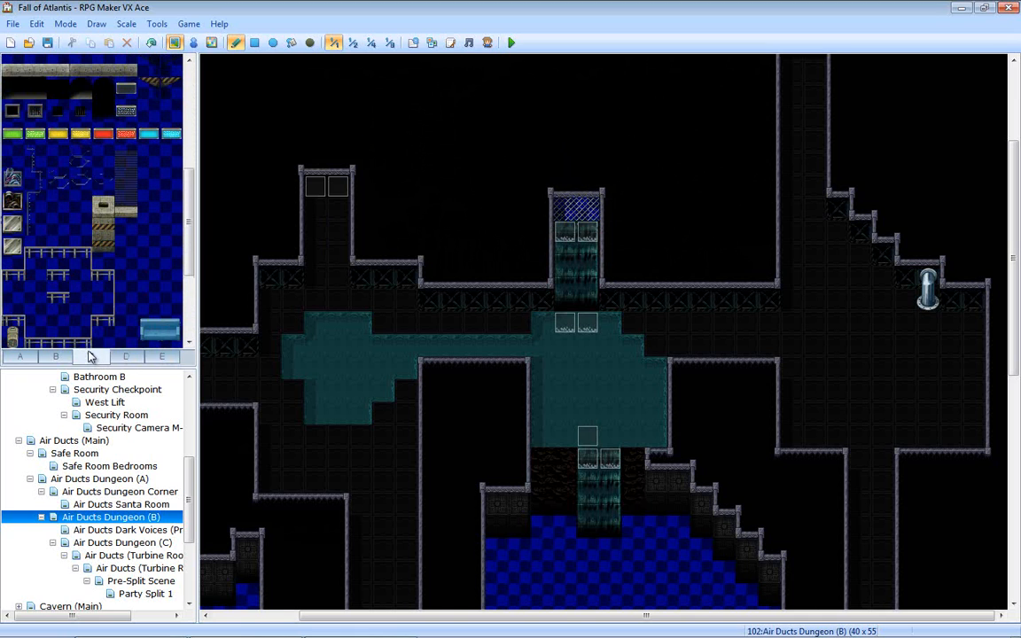
pyautogui.scroll(-7, 131, 268)
pyautogui.scroll(10, 131, 269)
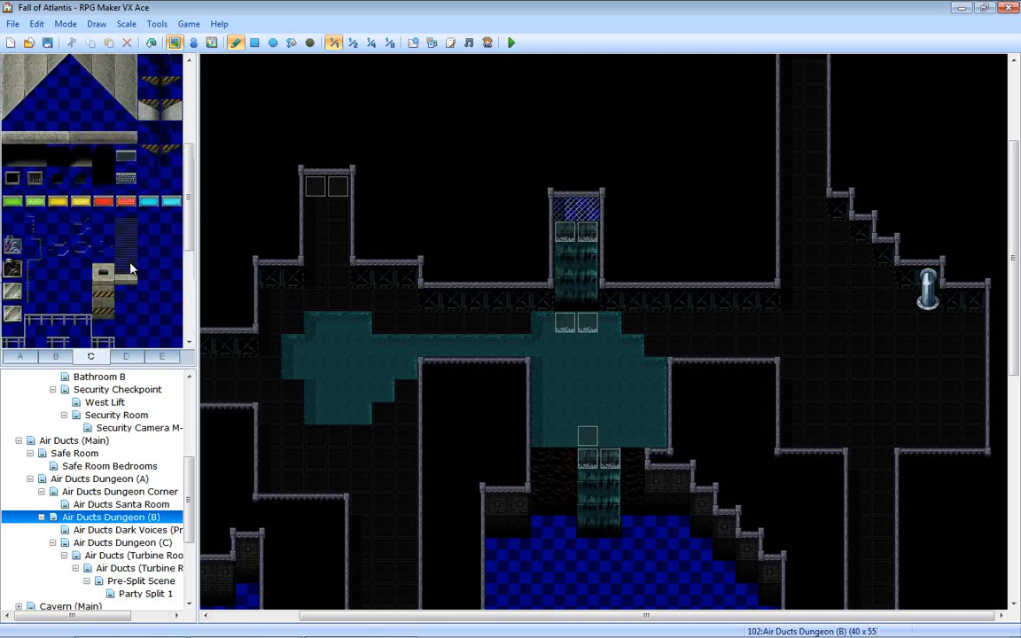
pyautogui.scroll(-8, 129, 275)
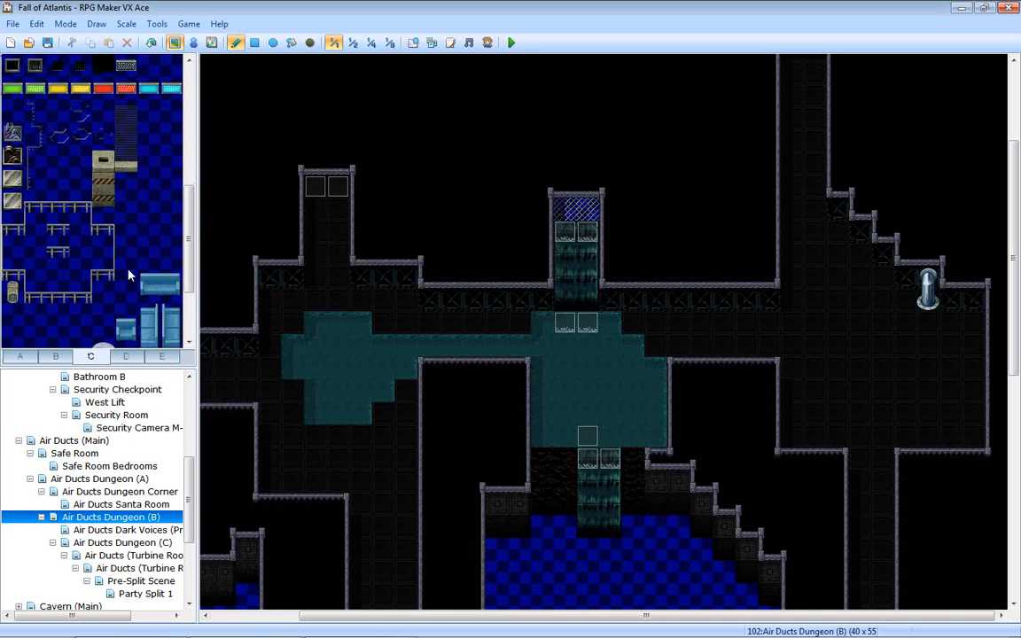
pyautogui.click(62, 357)
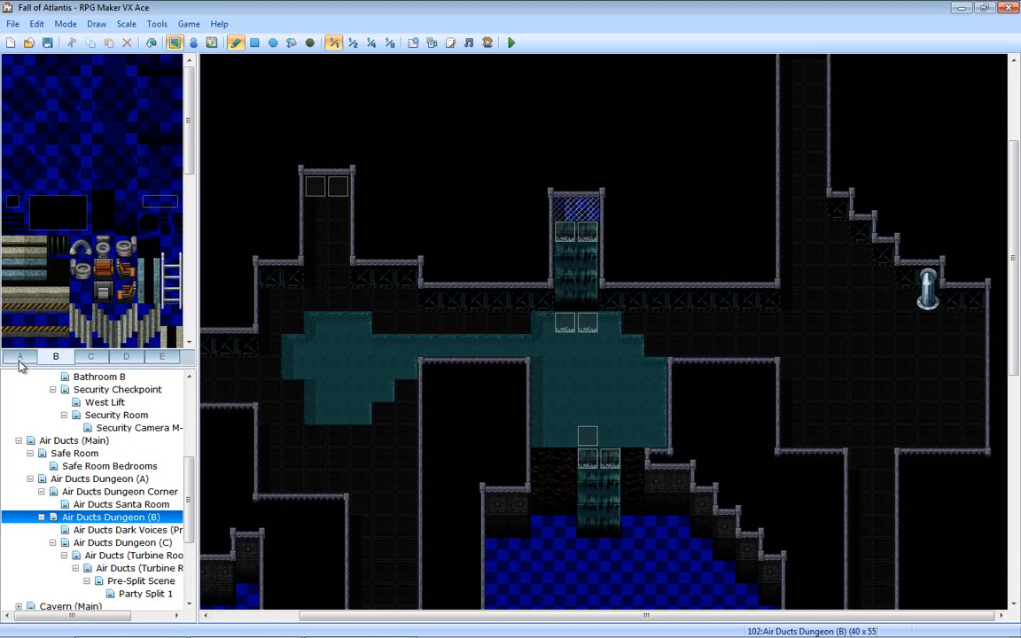
pyautogui.scroll(-8, 88, 206)
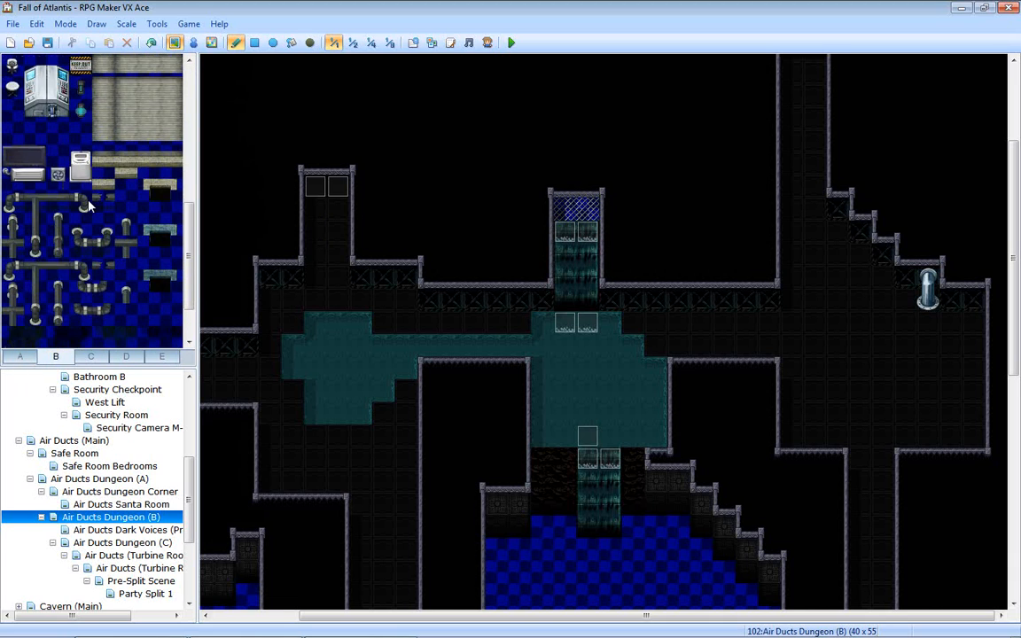
pyautogui.scroll(5, 89, 205)
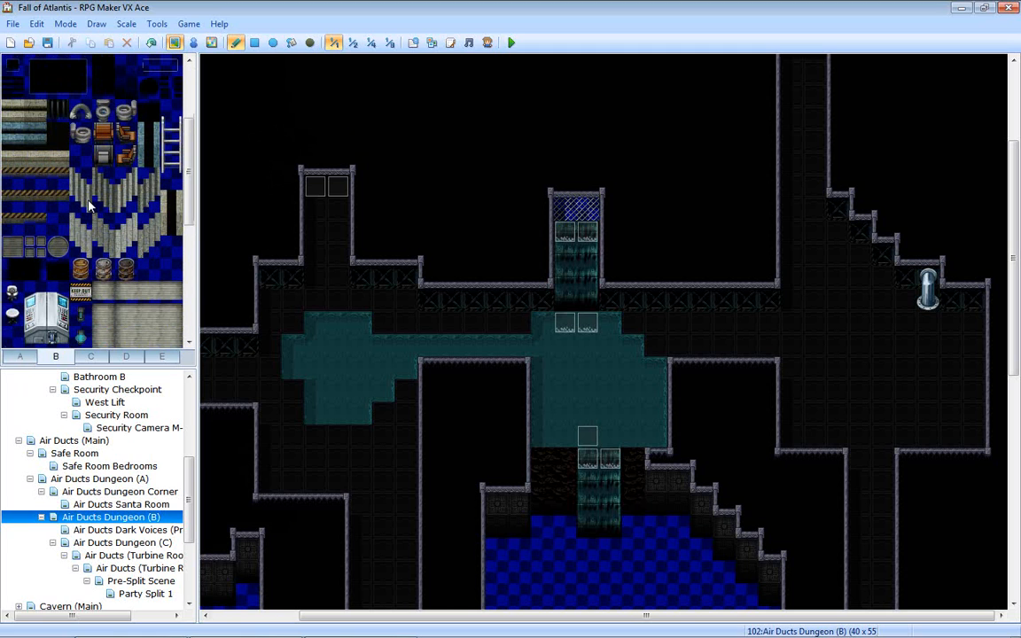
pyautogui.scroll(-3, 89, 206)
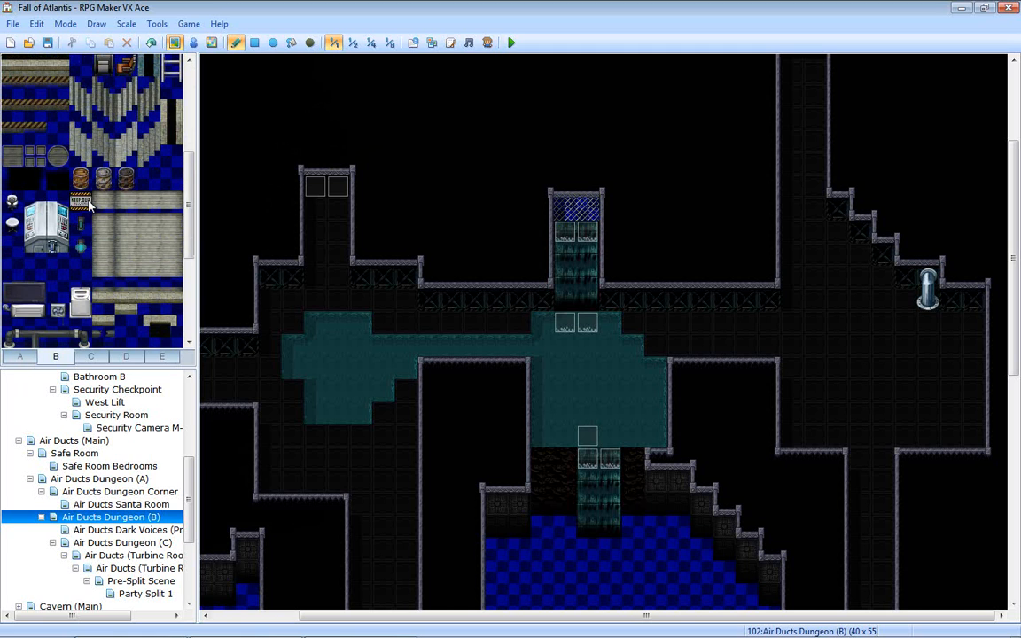
pyautogui.scroll(-3, 93, 219)
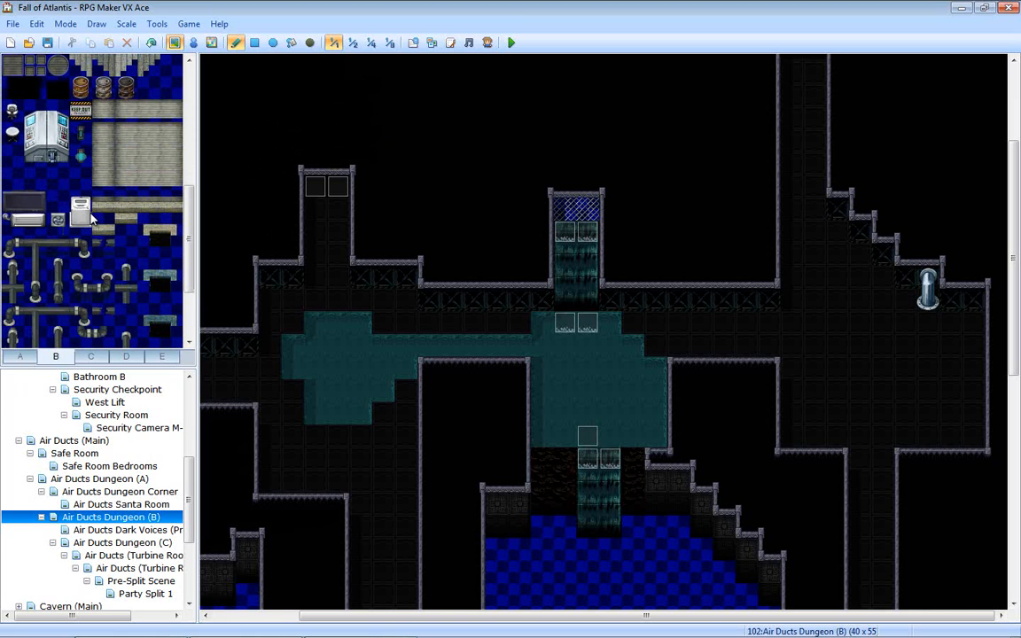
pyautogui.scroll(-4, 91, 219)
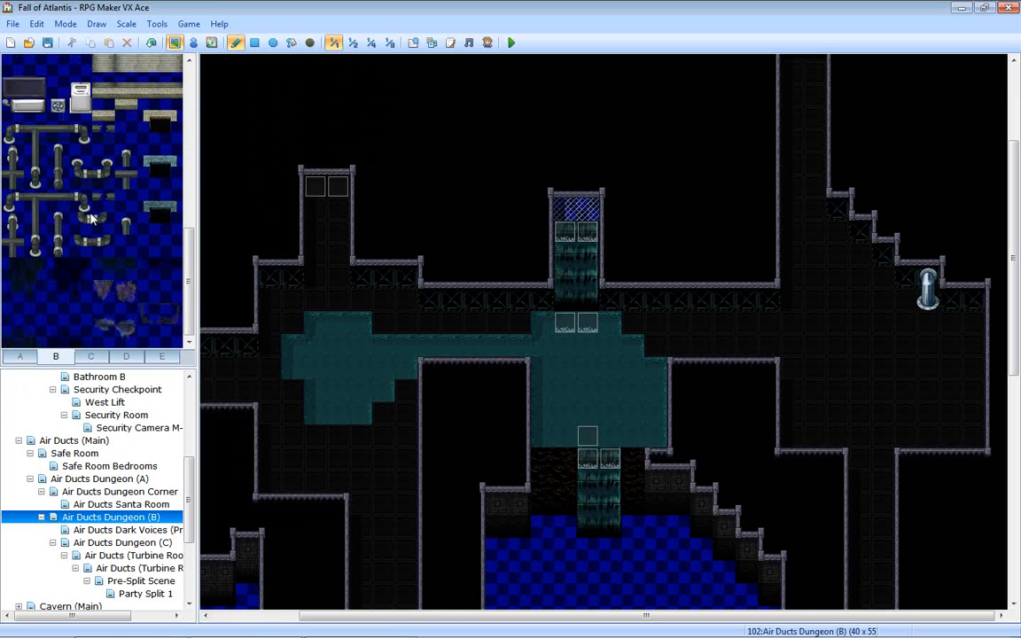
pyautogui.click(33, 356)
pyautogui.scroll(4, 33, 332)
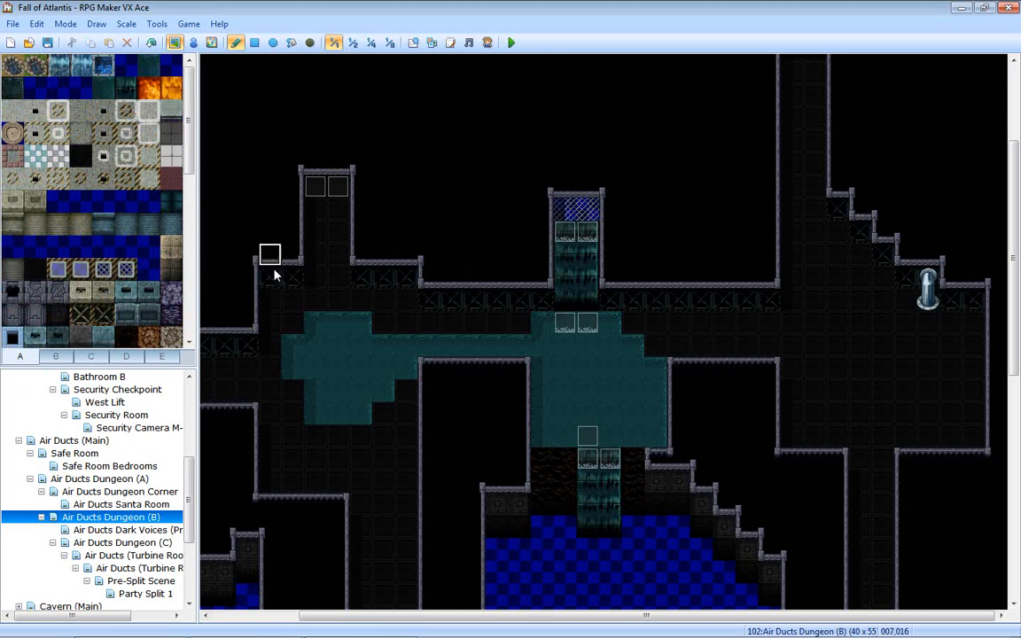
# - Examine the southern part of the Air Ducts Dungeon (B) map, from the water pool down to the grated room with two pits
pyautogui.scroll(-3, 898, 322)
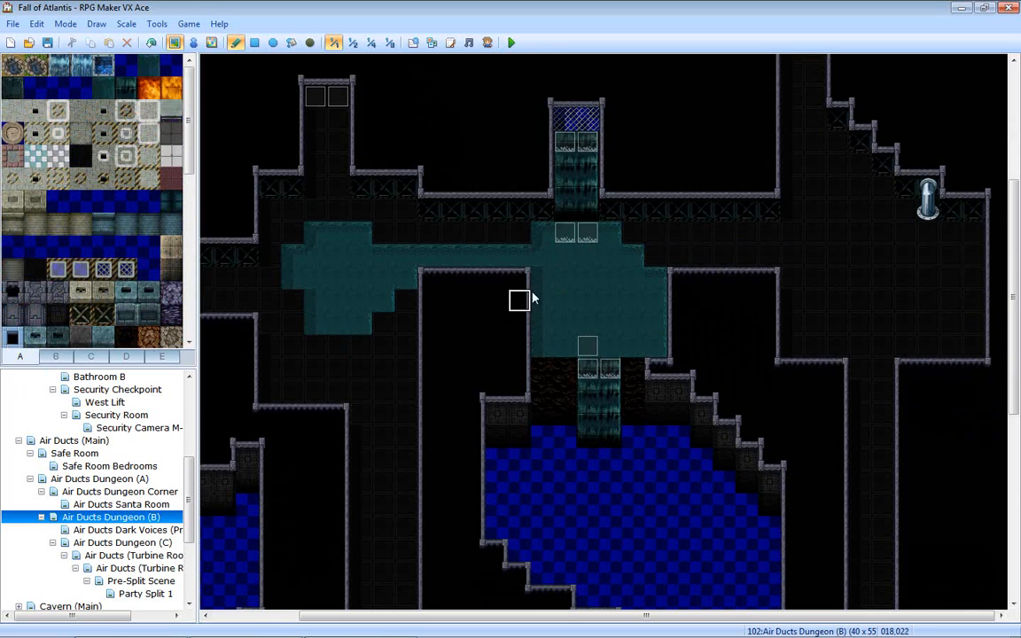
pyautogui.scroll(-2, 550, 292)
pyautogui.scroll(-13, 901, 126)
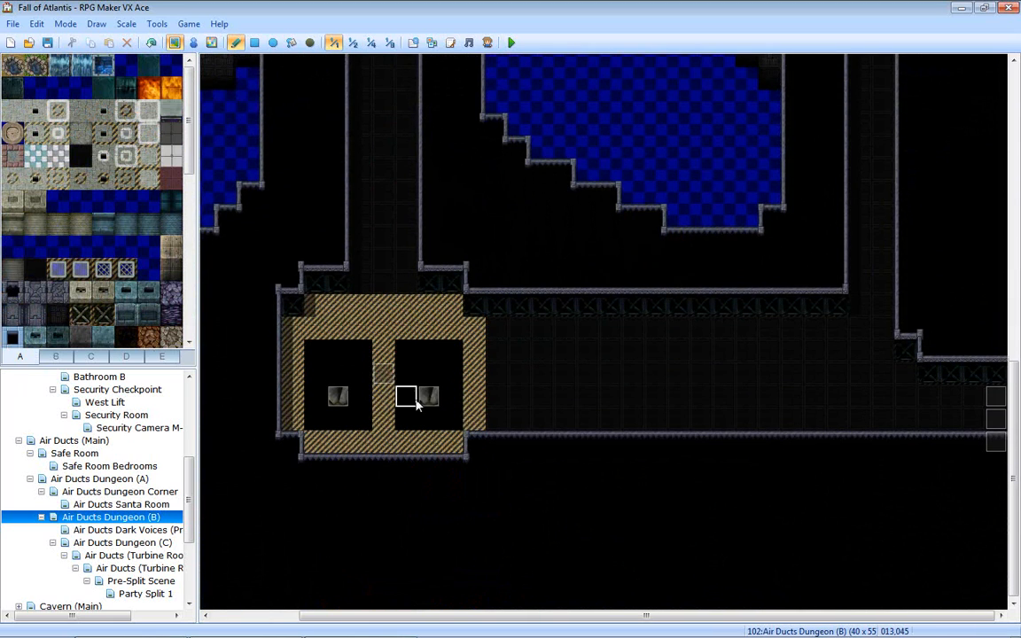
pyautogui.middleClick(400, 384)
pyautogui.moveTo(413, 400); pyautogui.dragTo(427, 394, button='middle')
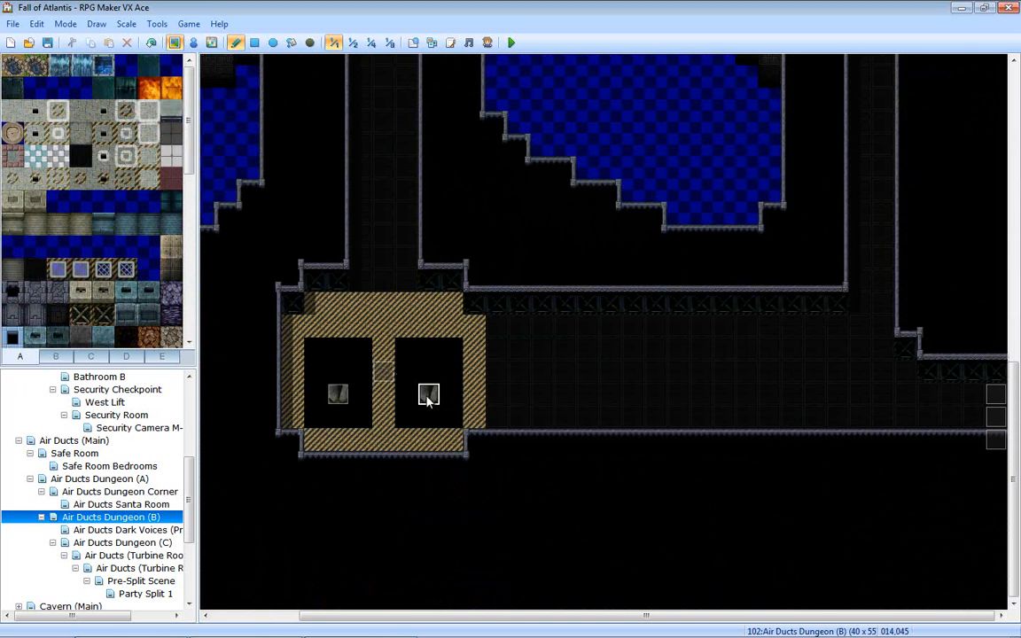
pyautogui.moveTo(489, 395); pyautogui.dragTo(362, 117, button='middle')
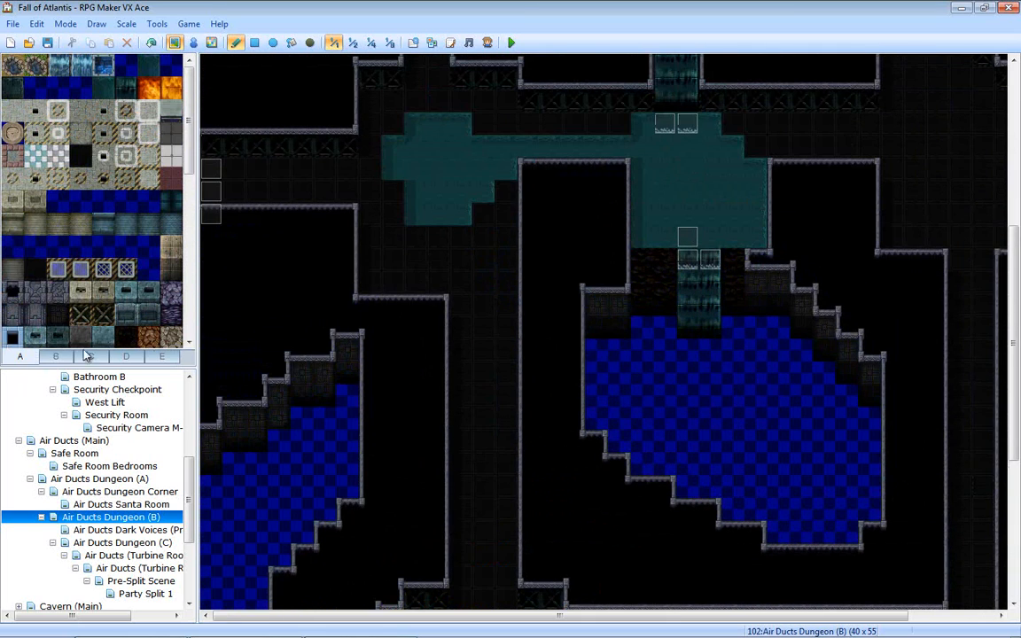
# - Review the remaining Air Ducts maps, from Santa Room and Safe Room through Dungeon (C) and the Turbine Room to Pre-Split Scene
pyautogui.click(107, 504)
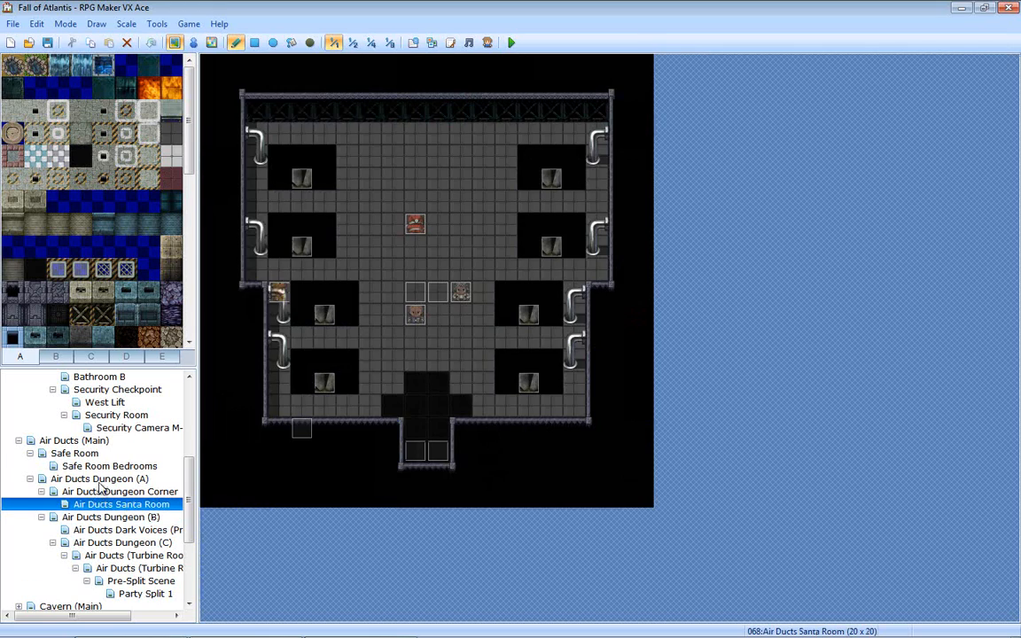
pyautogui.click(102, 481)
pyautogui.click(89, 453)
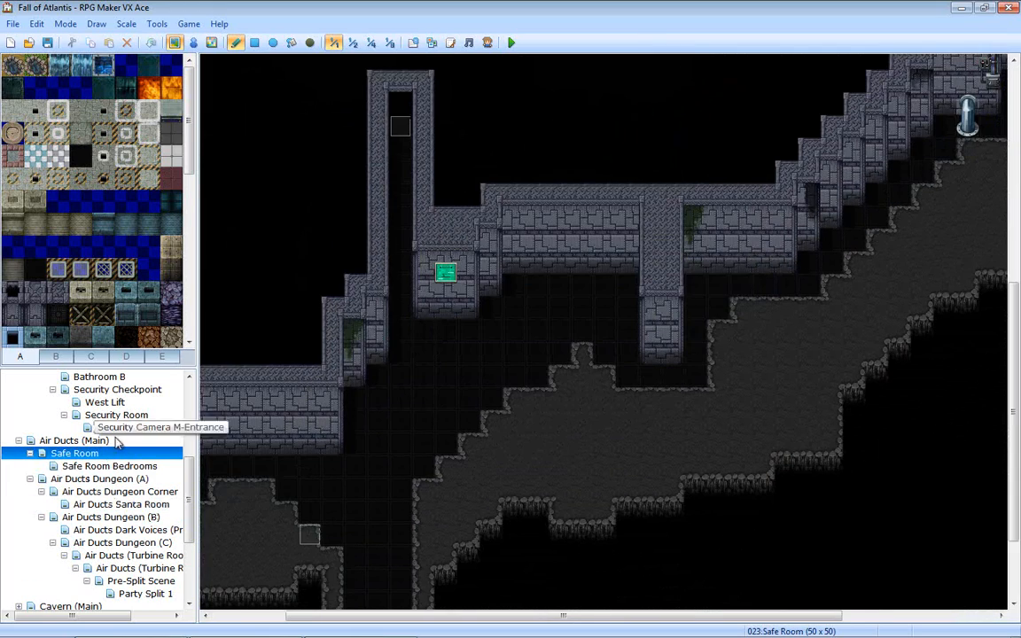
pyautogui.click(111, 517)
pyautogui.click(111, 543)
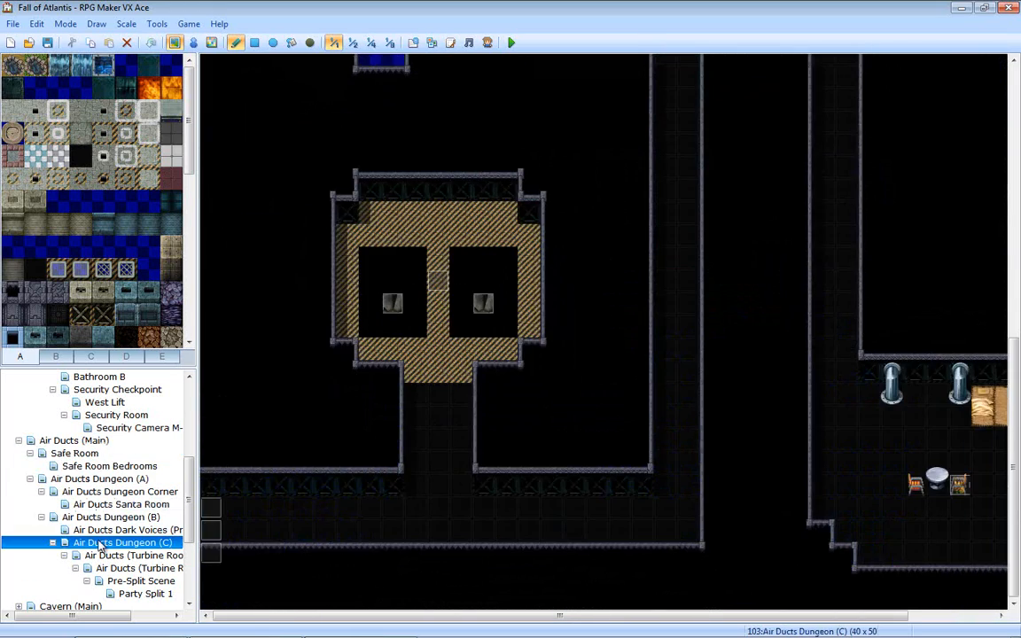
pyautogui.click(102, 555)
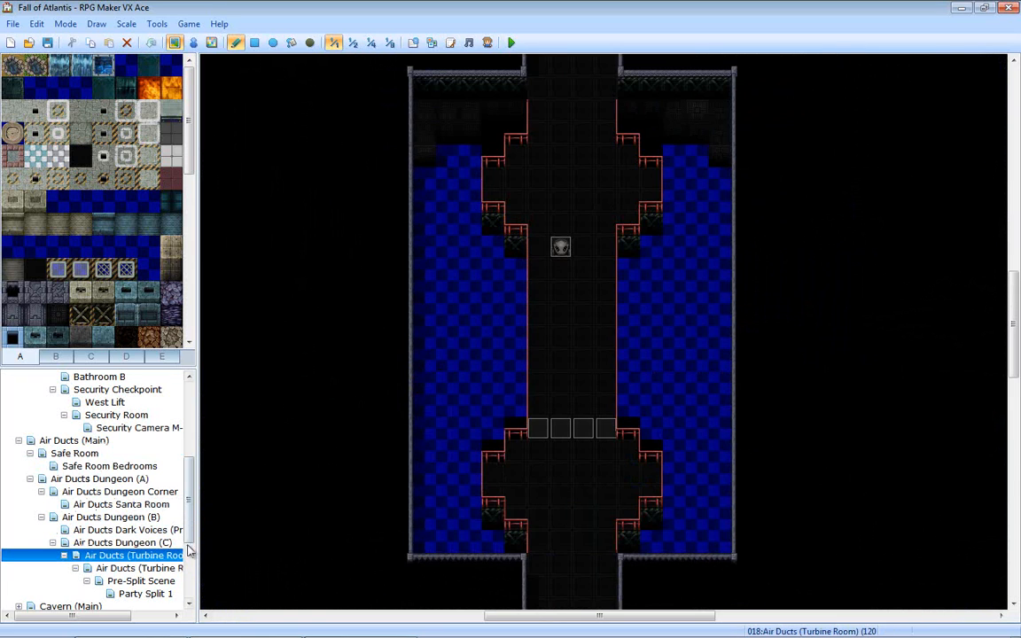
pyautogui.click(160, 568)
pyautogui.click(152, 581)
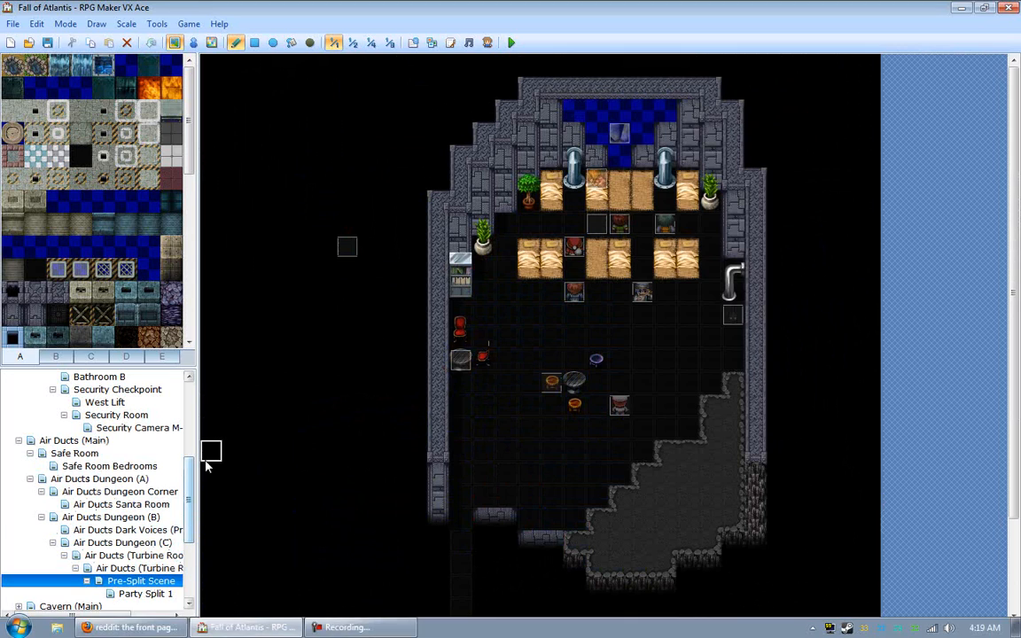
# - Review the AI Sector (Testing), Cavern (Main) and Engineering Entrance maps, including the engineering building's front door and parking area
pyautogui.scroll(-2, 192, 507)
pyautogui.scroll(-1, 191, 507)
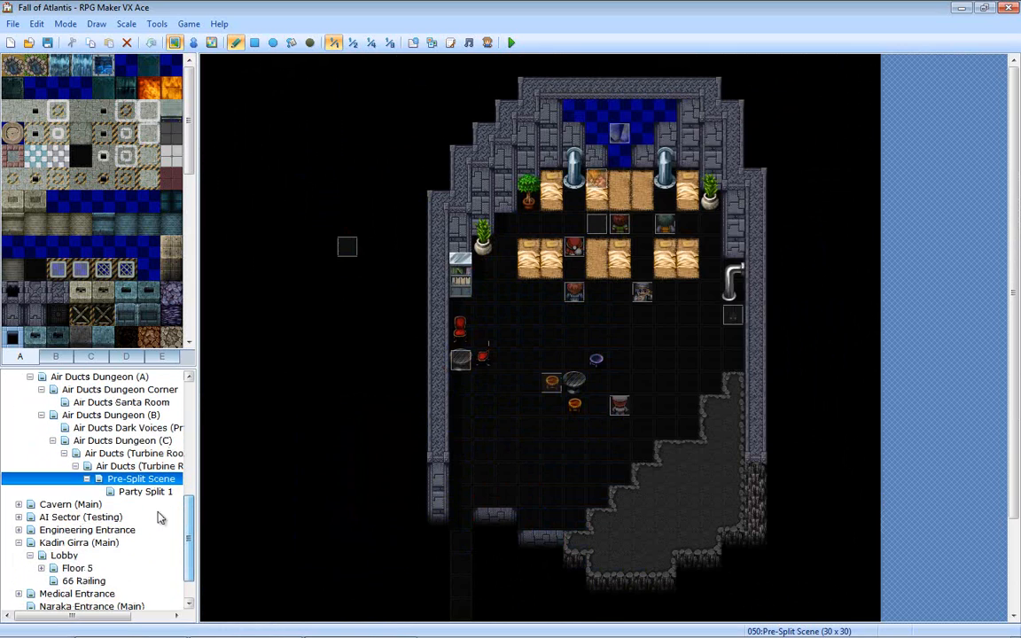
pyautogui.click(95, 519)
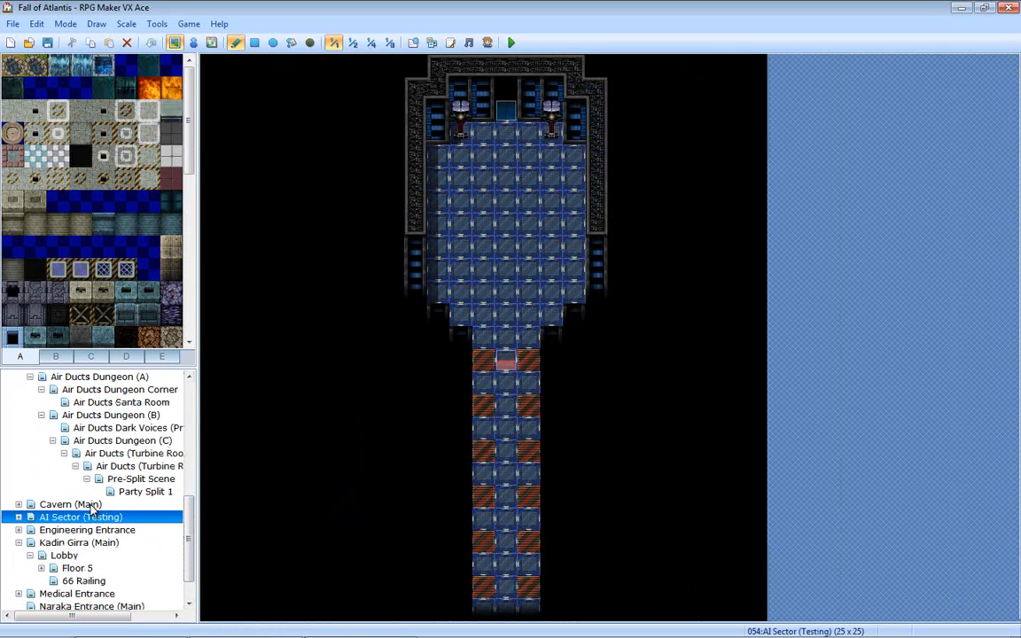
pyautogui.click(90, 505)
pyautogui.click(89, 530)
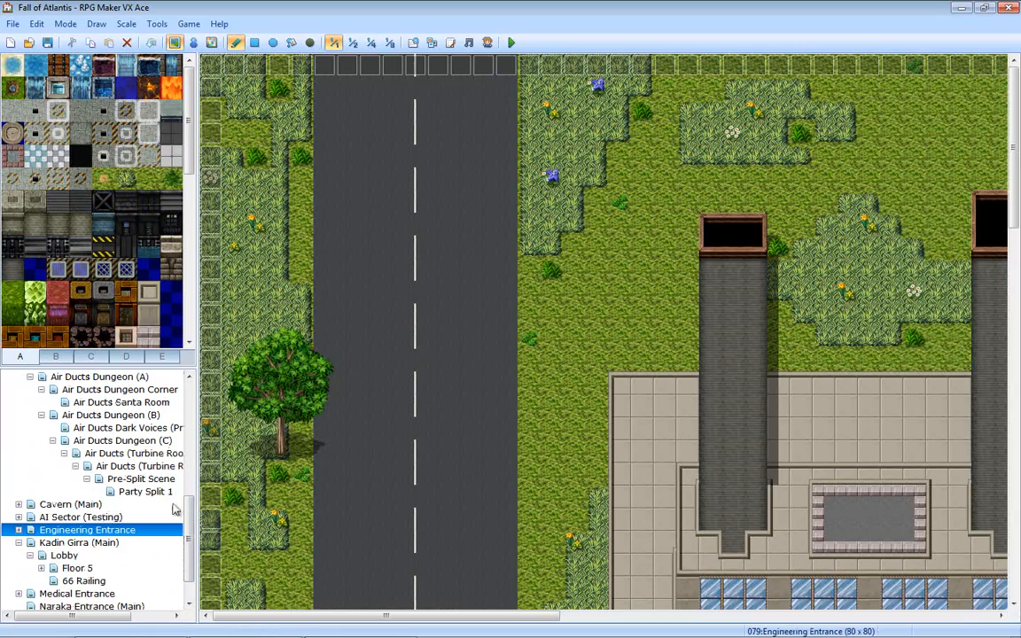
pyautogui.moveTo(342, 383)
pyautogui.mouseDown(button='middle')
pyautogui.moveTo(381, 412)
pyautogui.moveTo(602, 506)
pyautogui.mouseUp(button='middle')
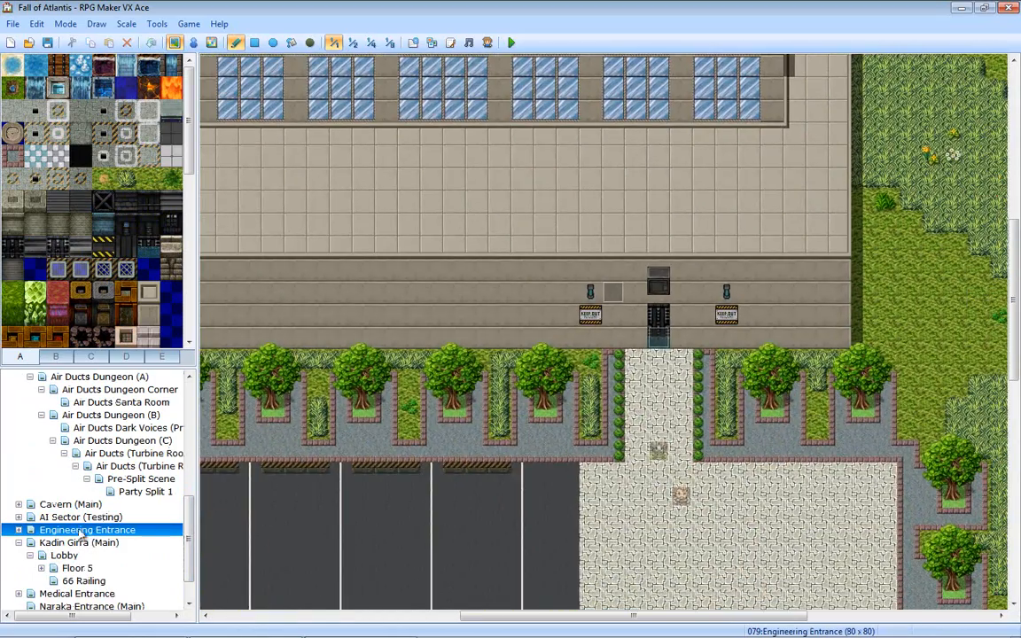
# - Set the player's starting position at tile 029,028 in the Engineering Lobby map, nested under Engineering Entrance
pyautogui.click(19, 530)
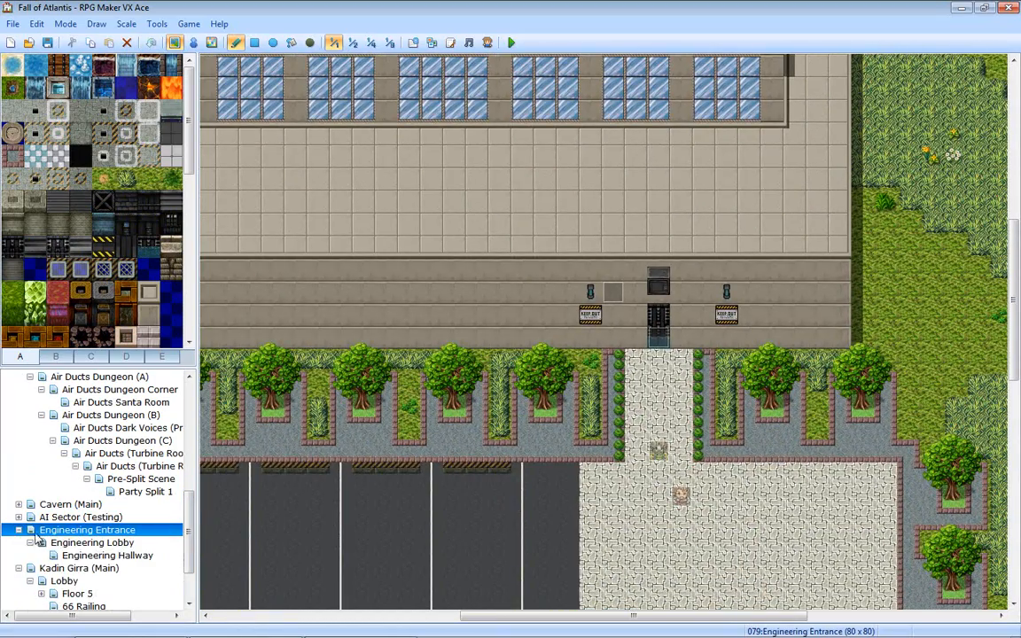
pyautogui.click(88, 543)
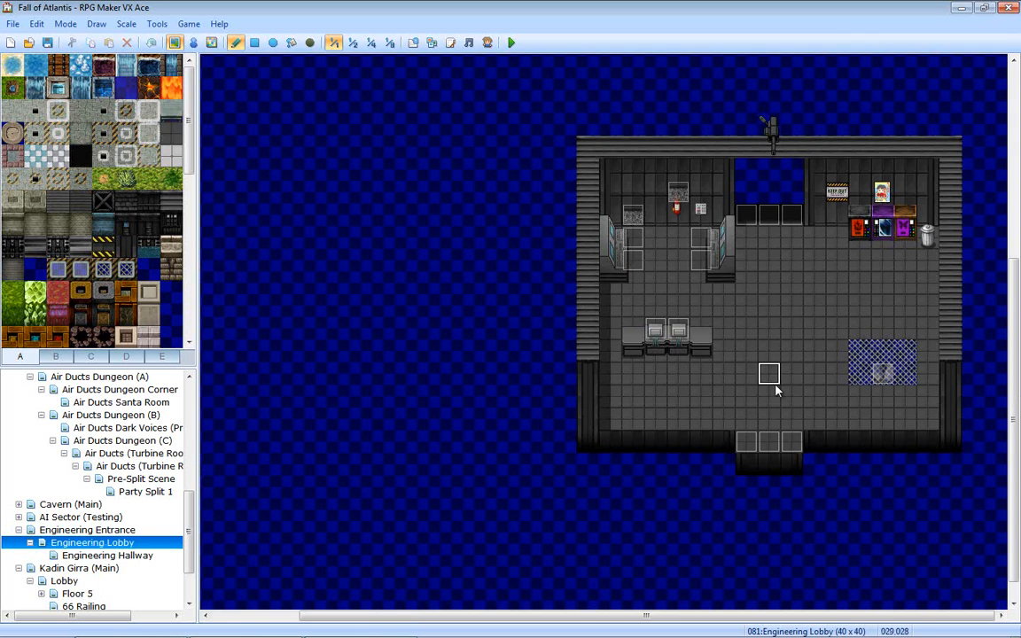
pyautogui.click(194, 43)
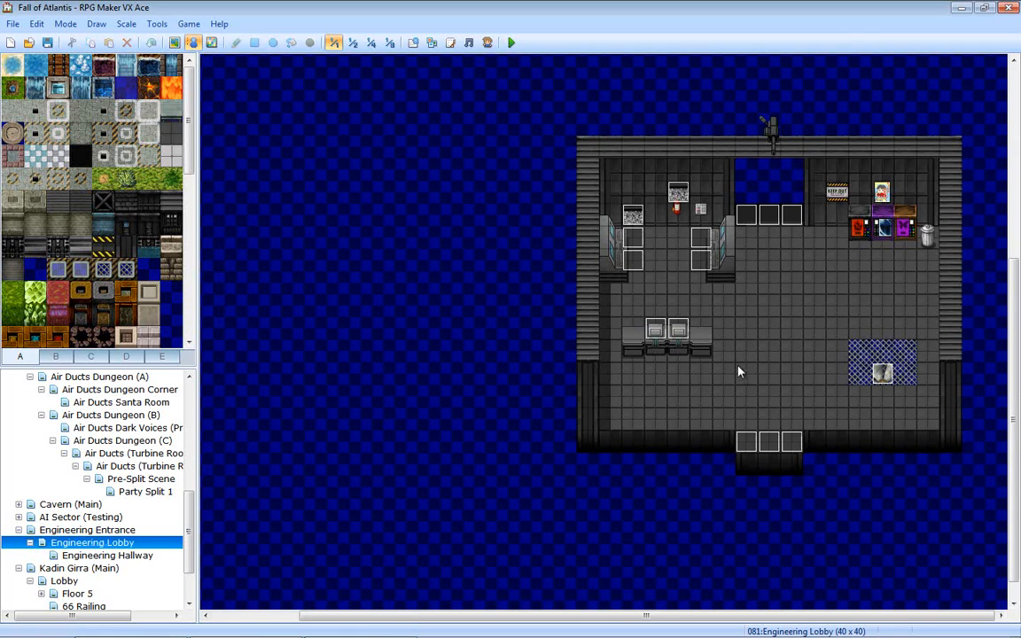
pyautogui.rightClick(770, 376)
pyautogui.moveTo(886, 508)
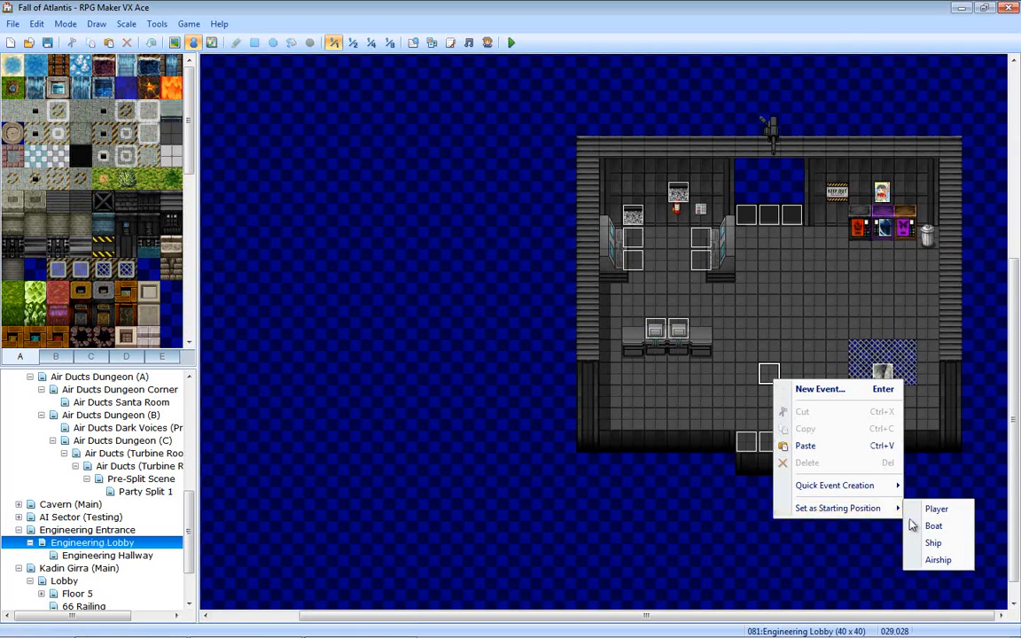
pyautogui.click(933, 509)
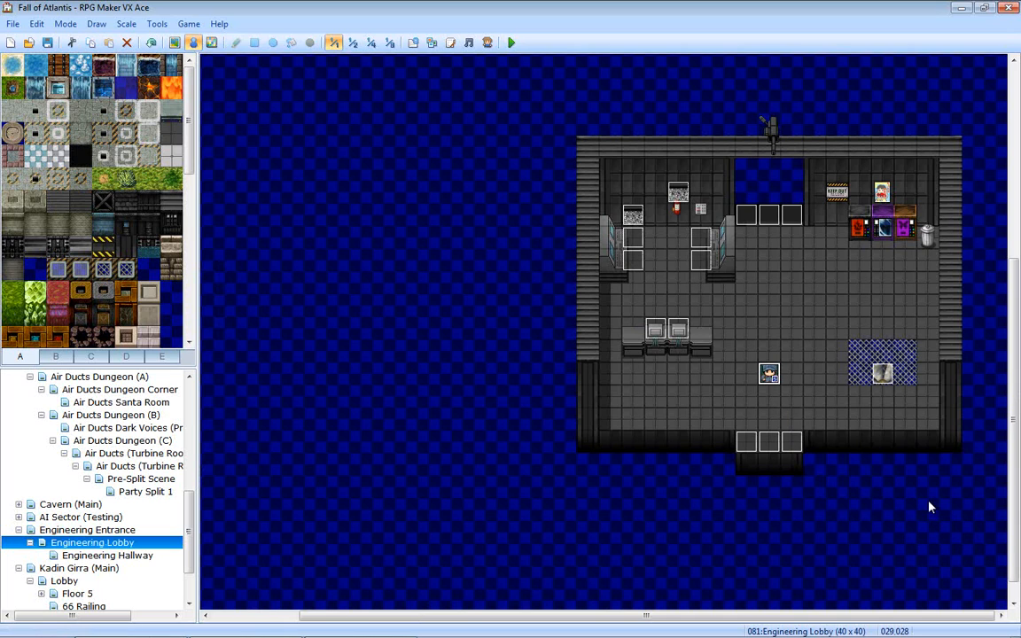
# - Check the initial party members and the player's starting position in the database's System settings
pyautogui.click(413, 42)
pyautogui.click(561, 95)
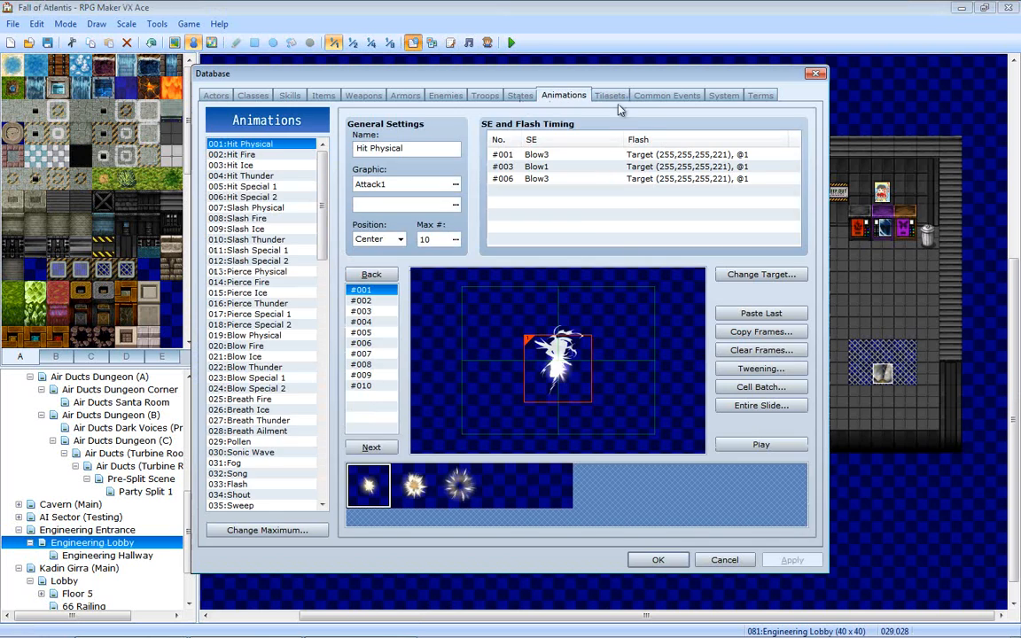
pyautogui.click(674, 95)
pyautogui.click(724, 95)
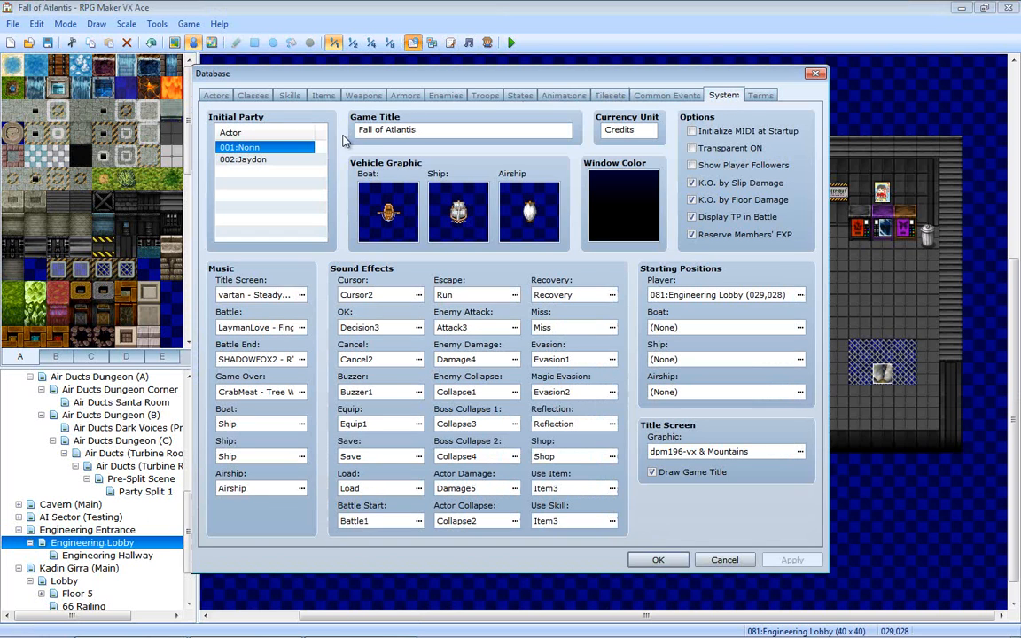
pyautogui.click(262, 161)
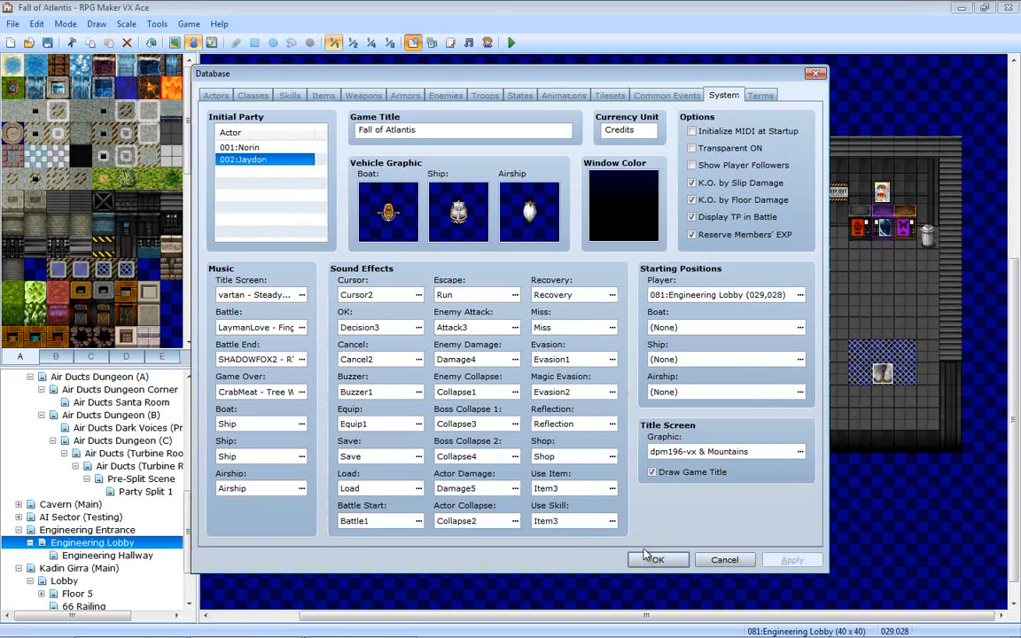
pyautogui.click(669, 586)
pyautogui.click(665, 563)
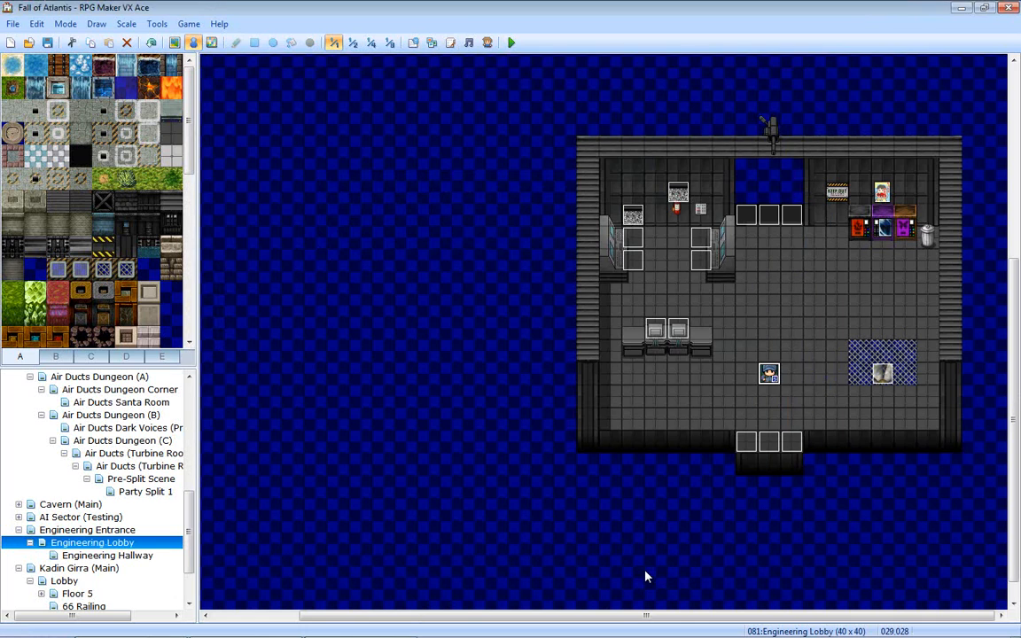
# - Save the changes to Fall of Atlantis, launch a playtest and start a new game
pyautogui.press('F12')
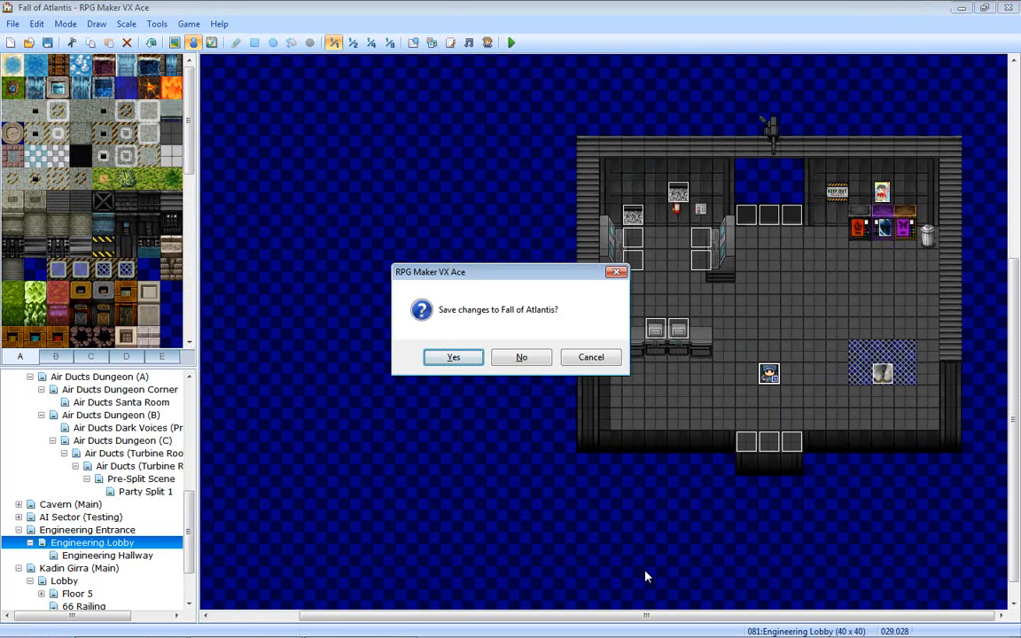
pyautogui.press('Return')
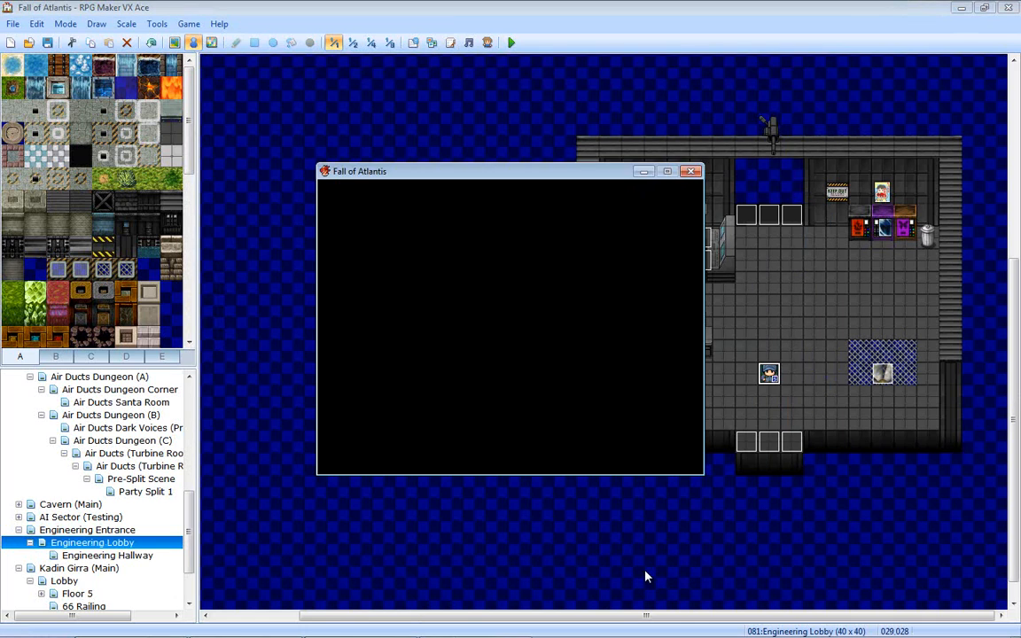
pyautogui.press('Up')
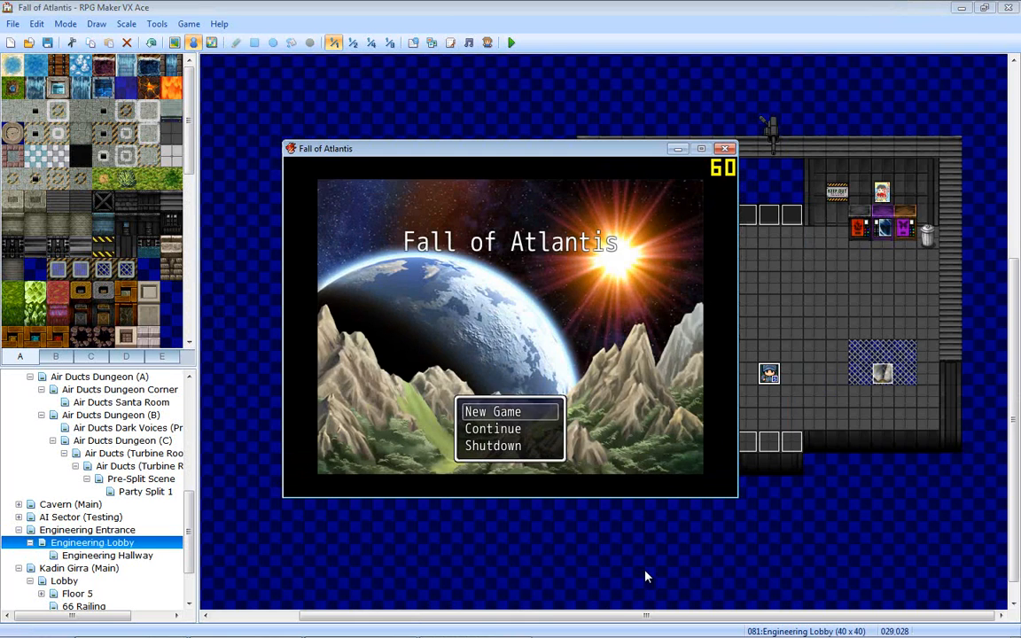
pyautogui.press('Return')
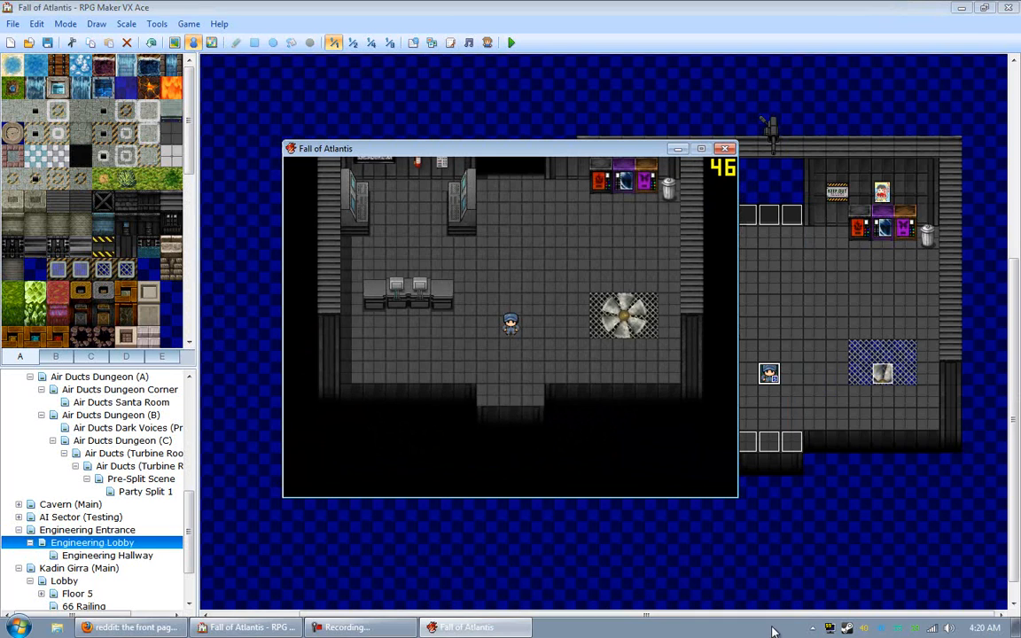
pyautogui.rightClick(831, 627)
pyautogui.click(676, 303)
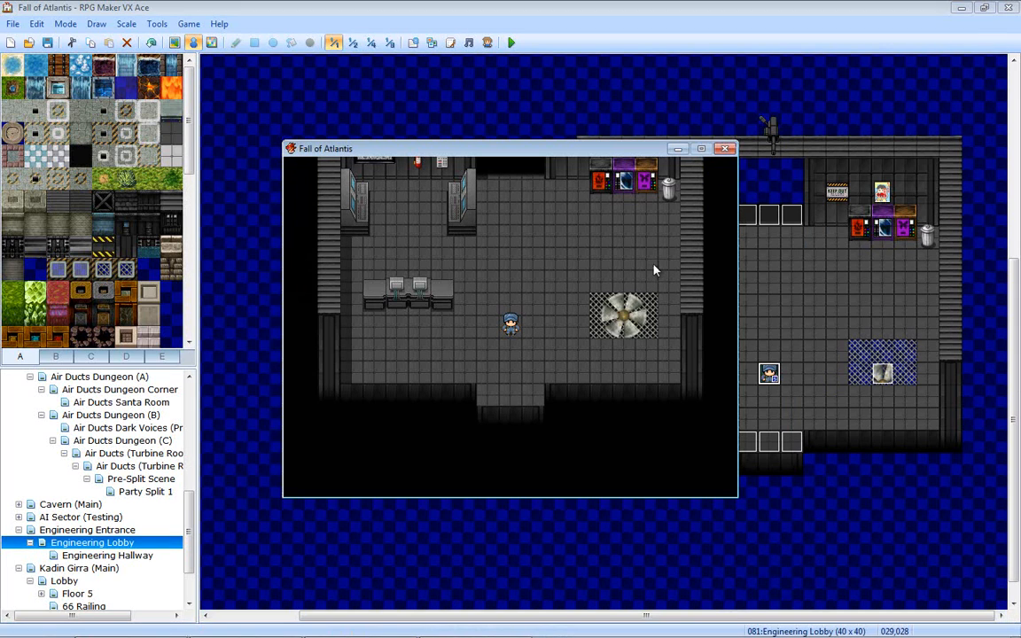
# - Walk the character south out of the Engineering Lobby and advance the dialogue with the engineers outside the building
pyautogui.press('Down')
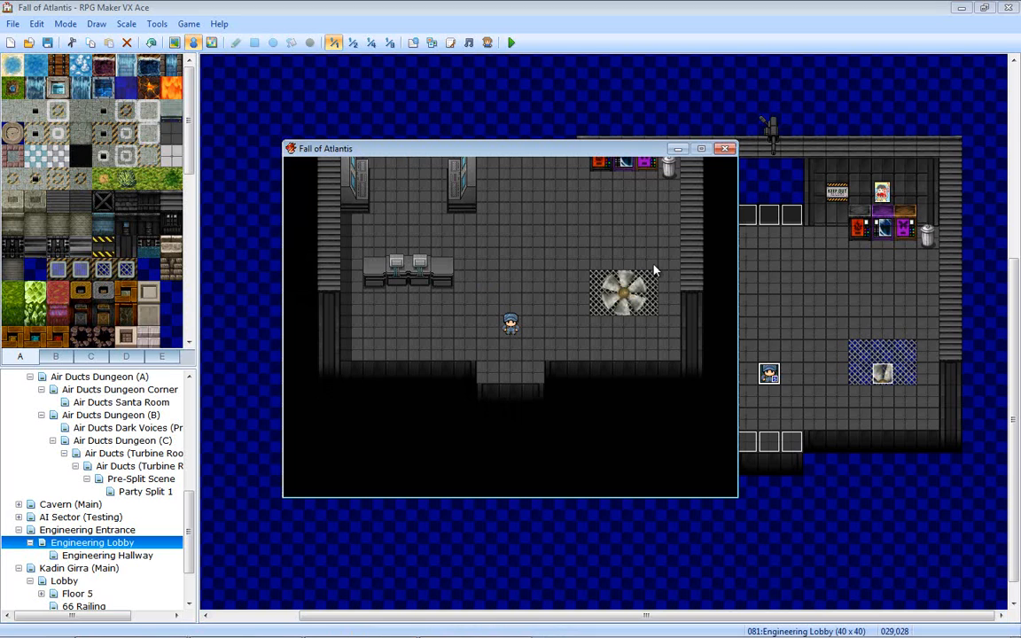
pyautogui.press('Down')
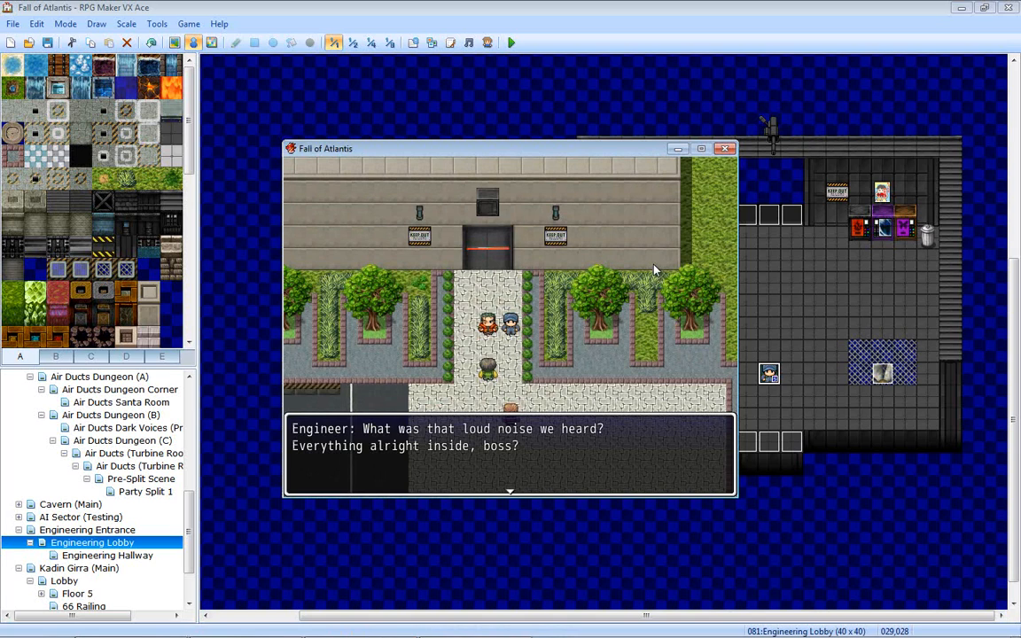
pyautogui.press('Return')
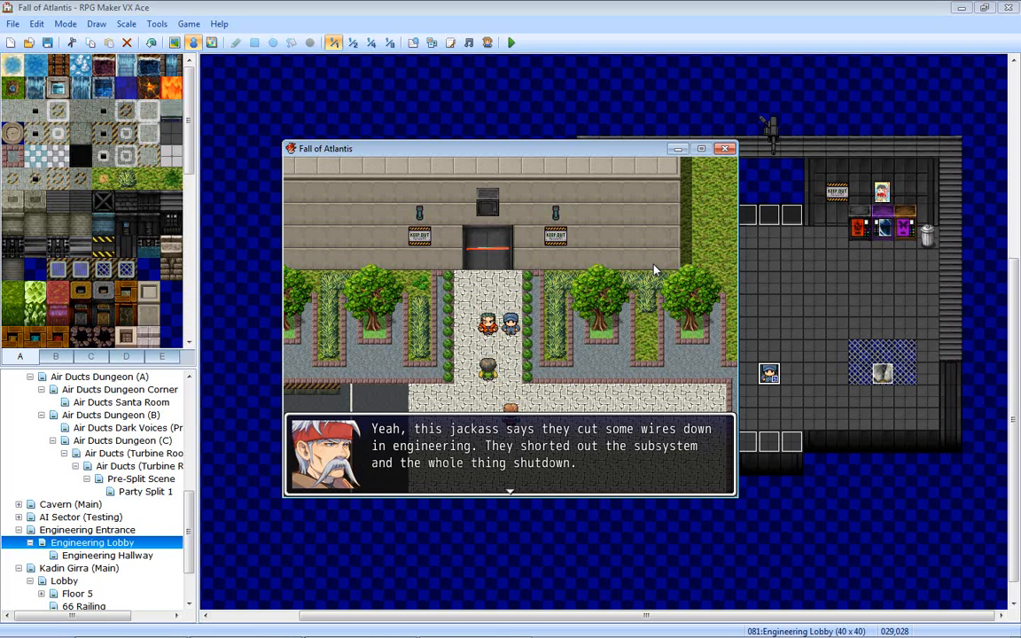
pyautogui.press('Return')
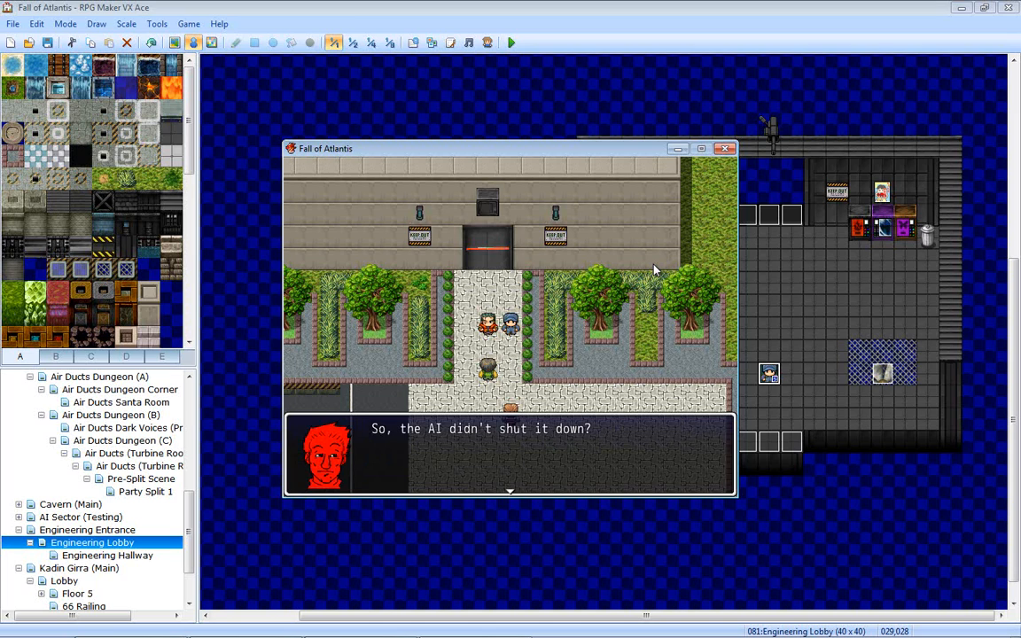
pyautogui.press('Return')
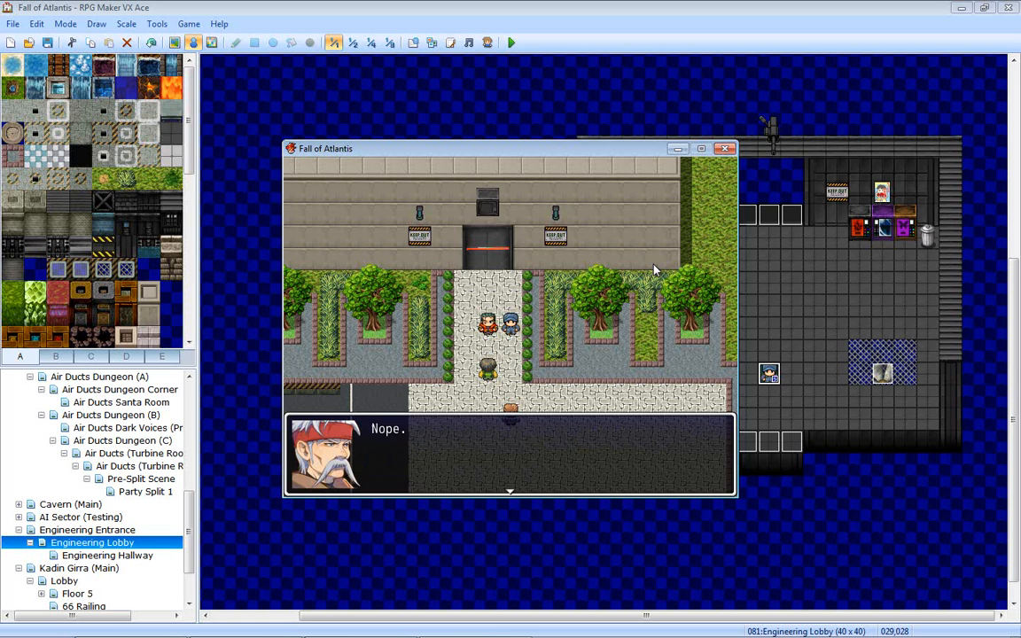
pyautogui.press('Return')
pyautogui.press('Return')
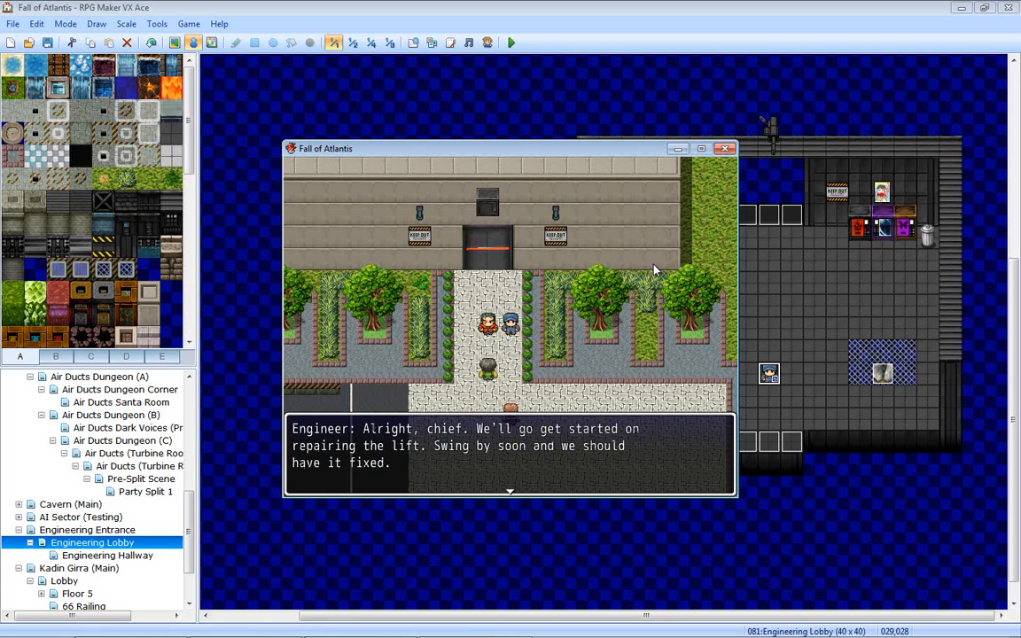
pyautogui.press('Return')
pyautogui.press('Return')
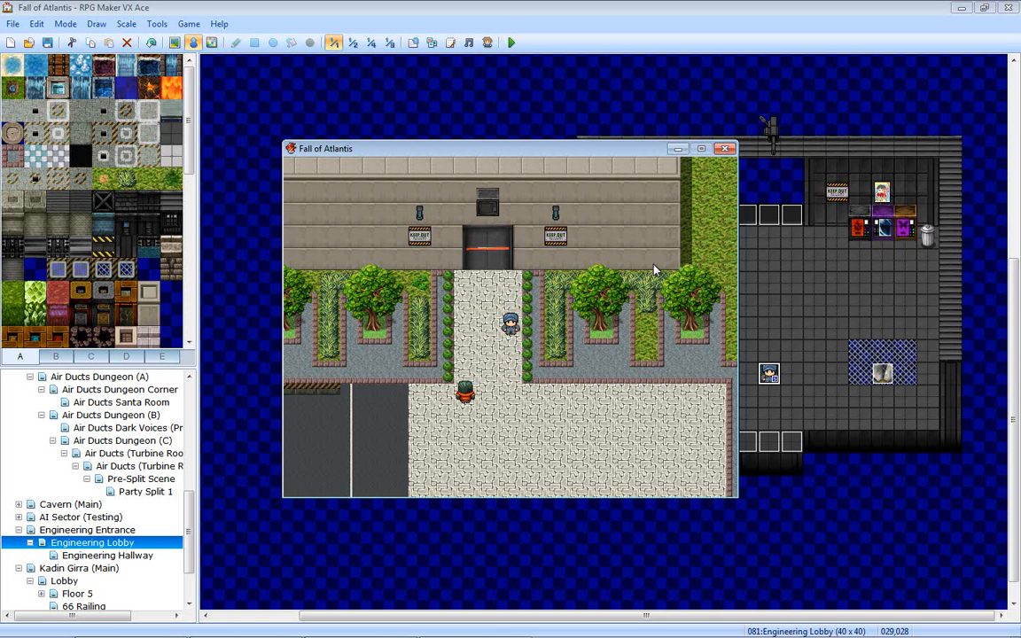
# - Play through the remaining conversation about the engineering bots and the trapped friends to the end of the scene
pyautogui.press('Return')
pyautogui.press('Return')
pyautogui.press('Return')
pyautogui.press('Return')
pyautogui.press('Return')
pyautogui.press('Return')
pyautogui.press('Return')
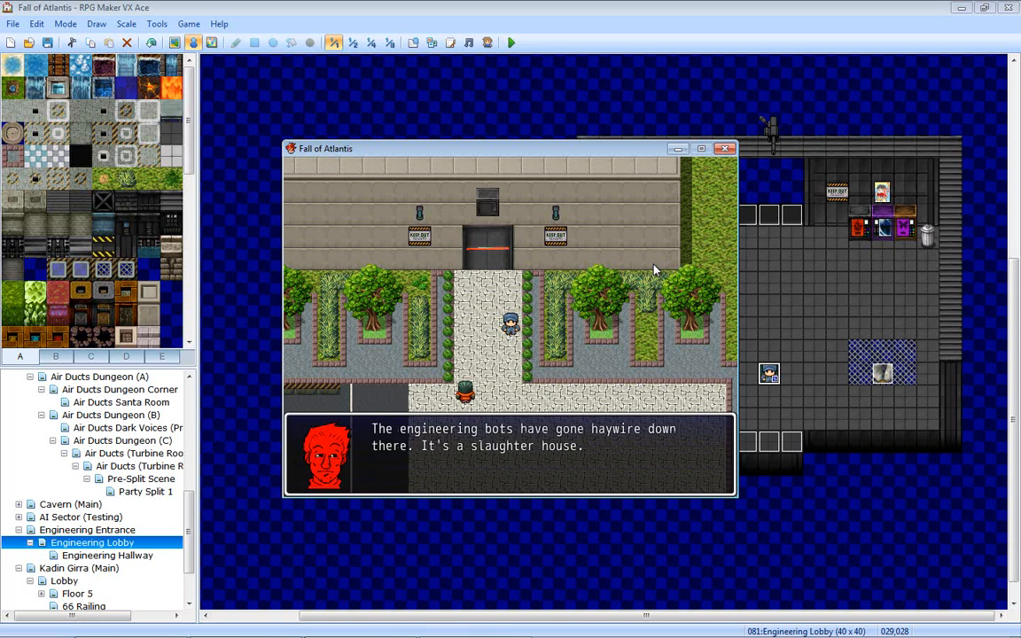
pyautogui.press('Return')
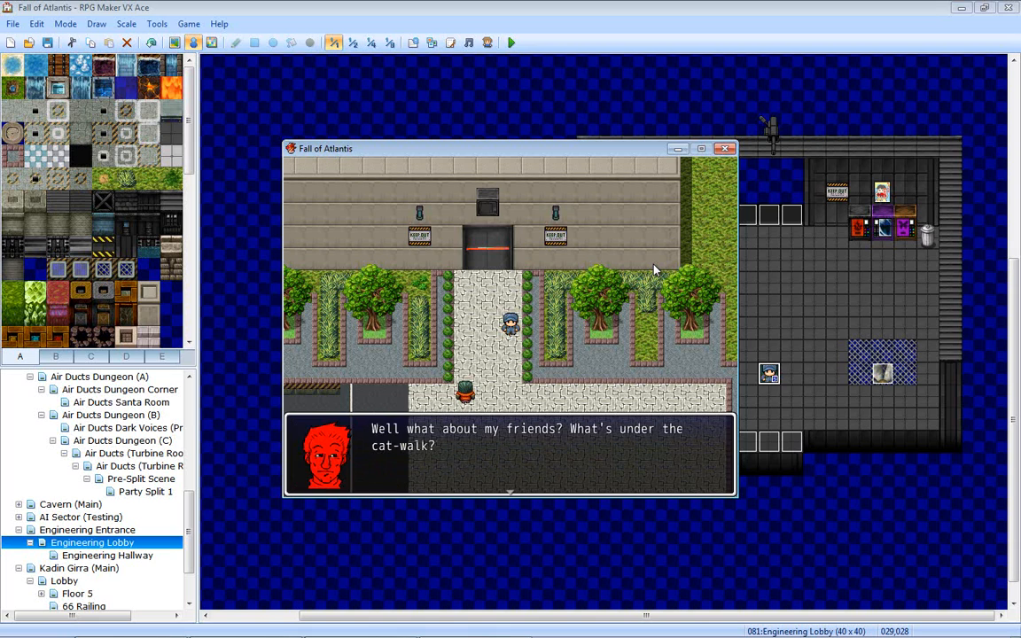
pyautogui.press('Return')
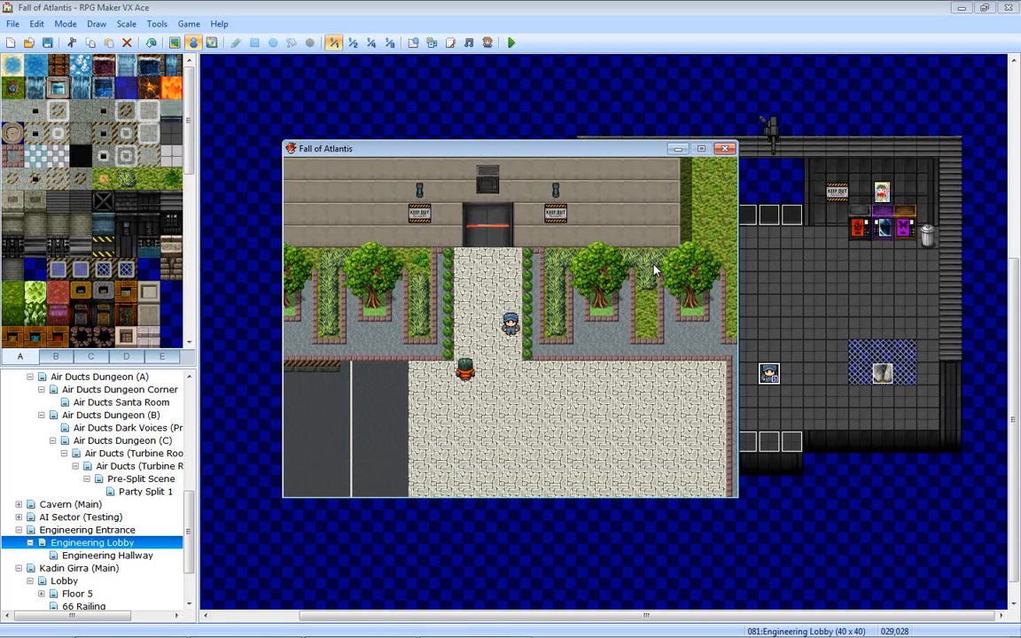
pyautogui.press('Return')
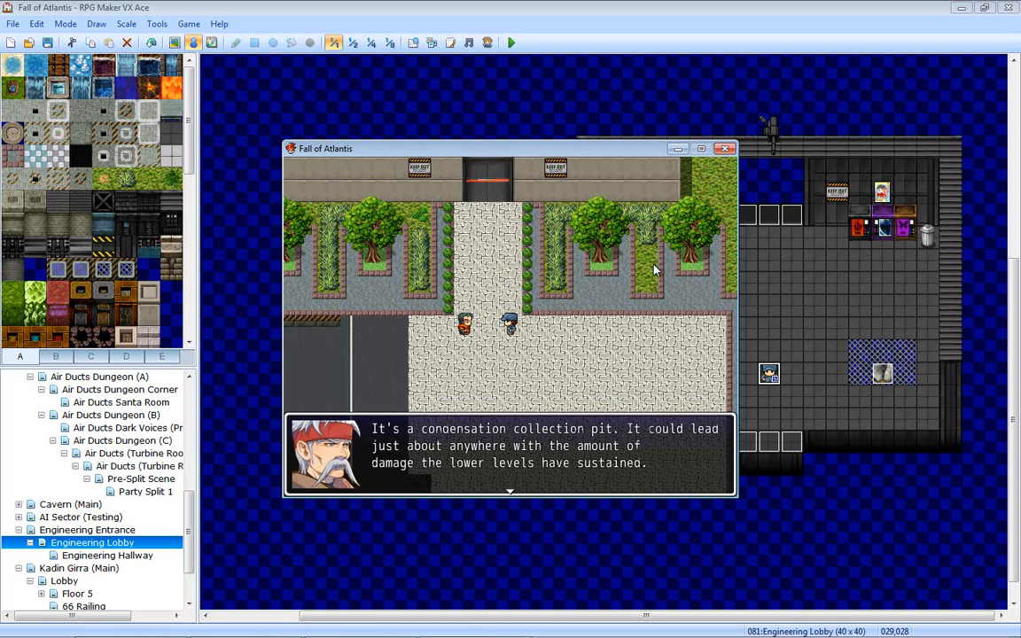
pyautogui.press('Return')
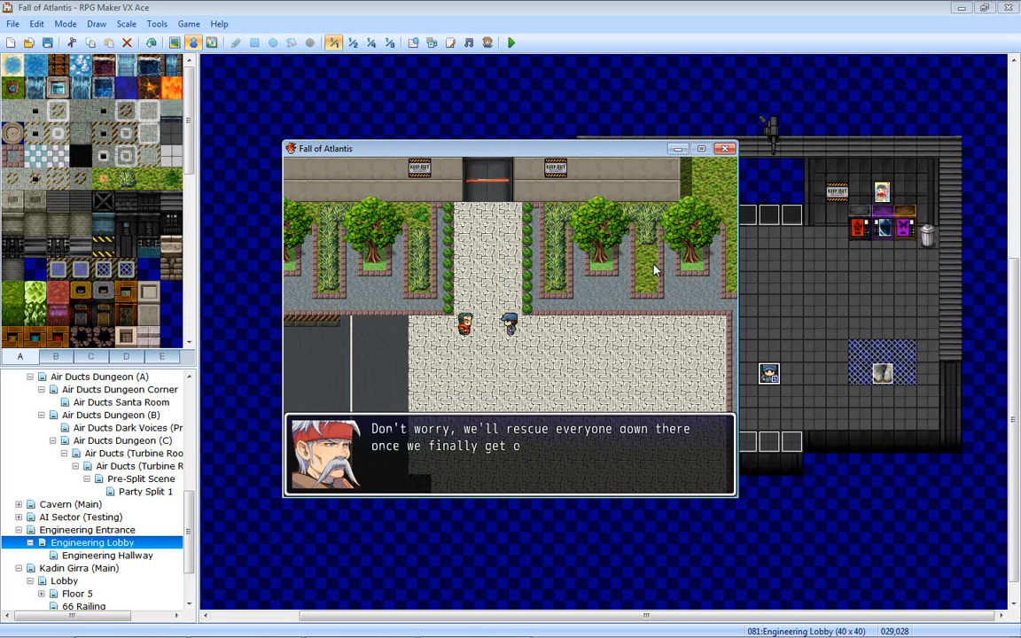
pyautogui.press('Return')
pyautogui.press('Return')
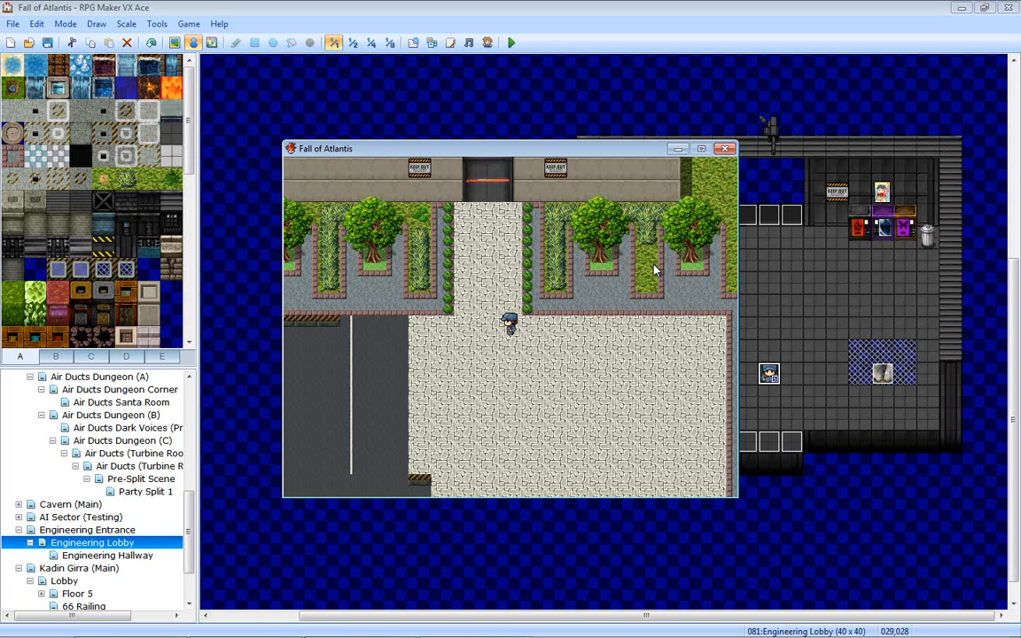
# - Walk the character west across the parking area and north along the road to the Colony Surface, and end the playtest
pyautogui.press('Left')
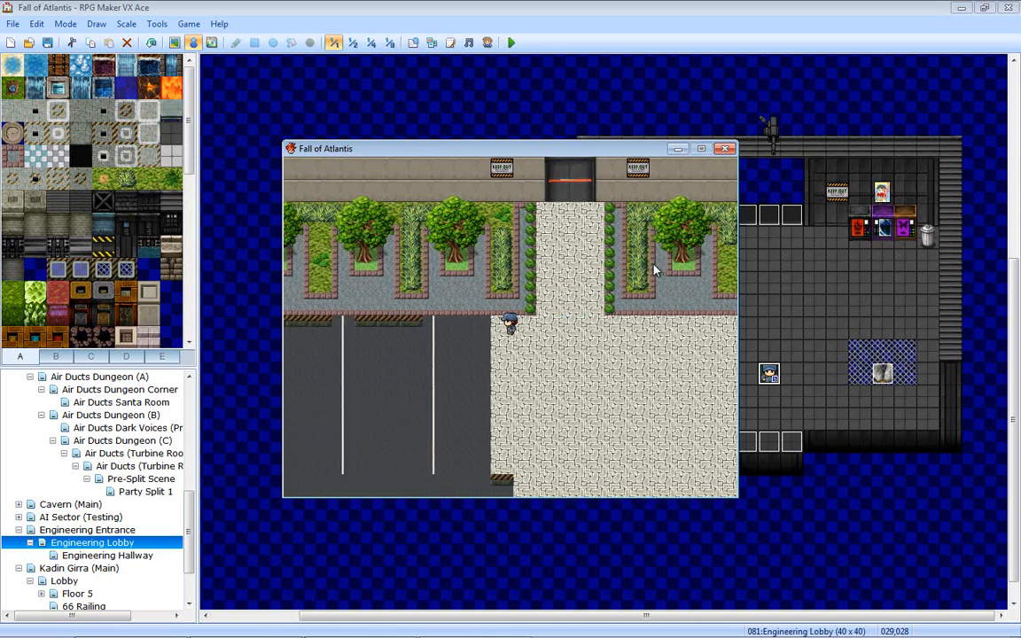
pyautogui.press('Left')
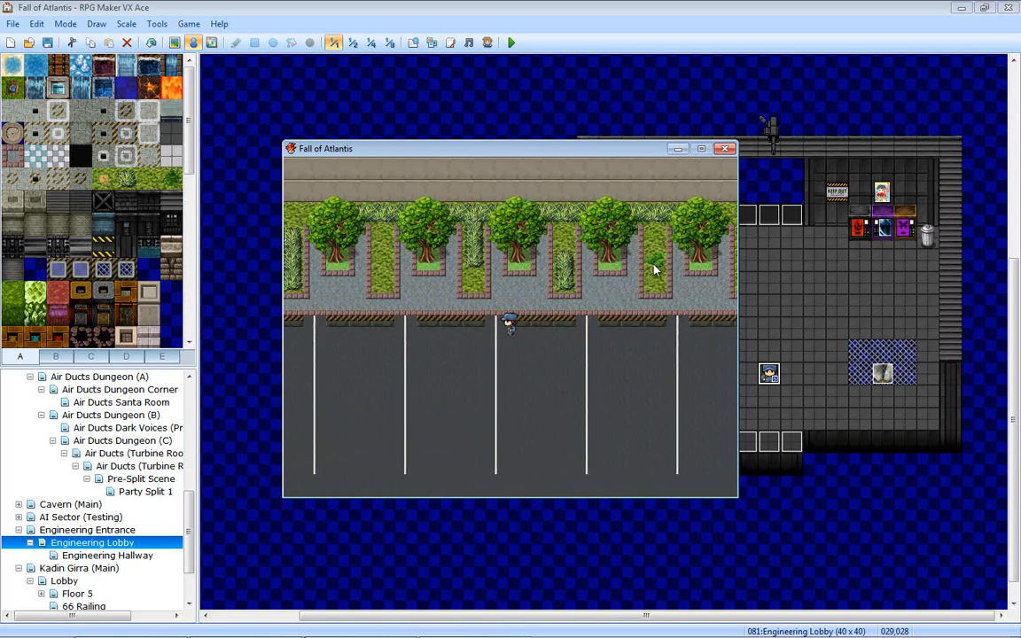
pyautogui.press('Left')
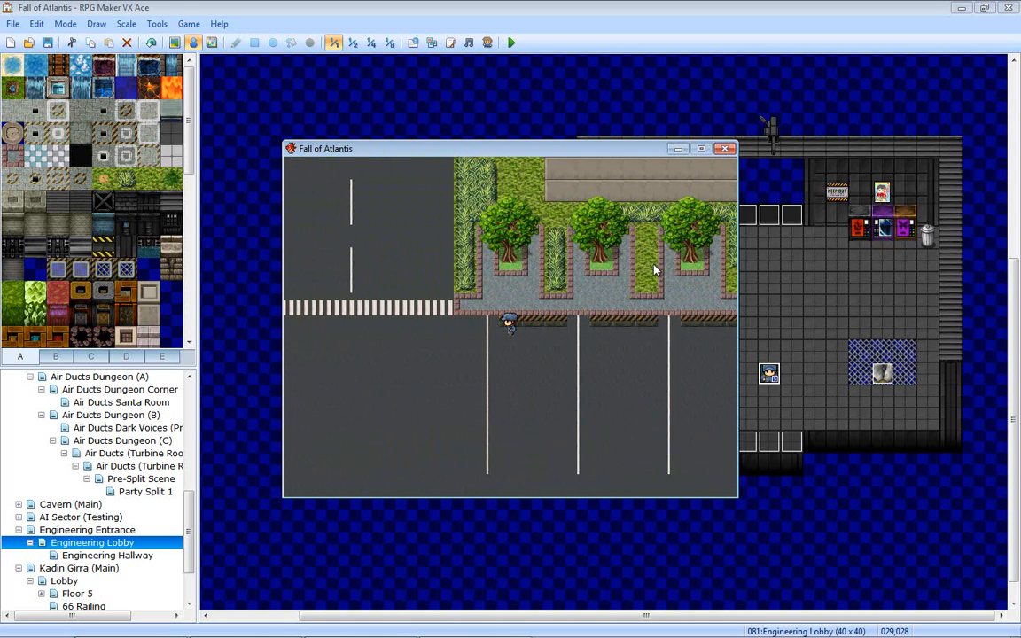
pyautogui.press('Up')
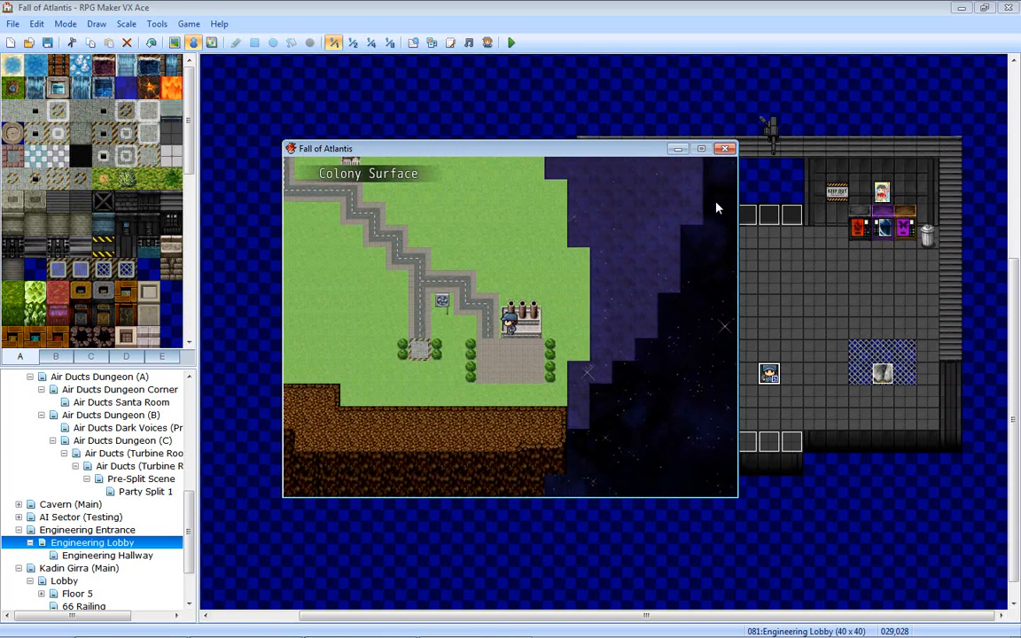
pyautogui.click(725, 148)
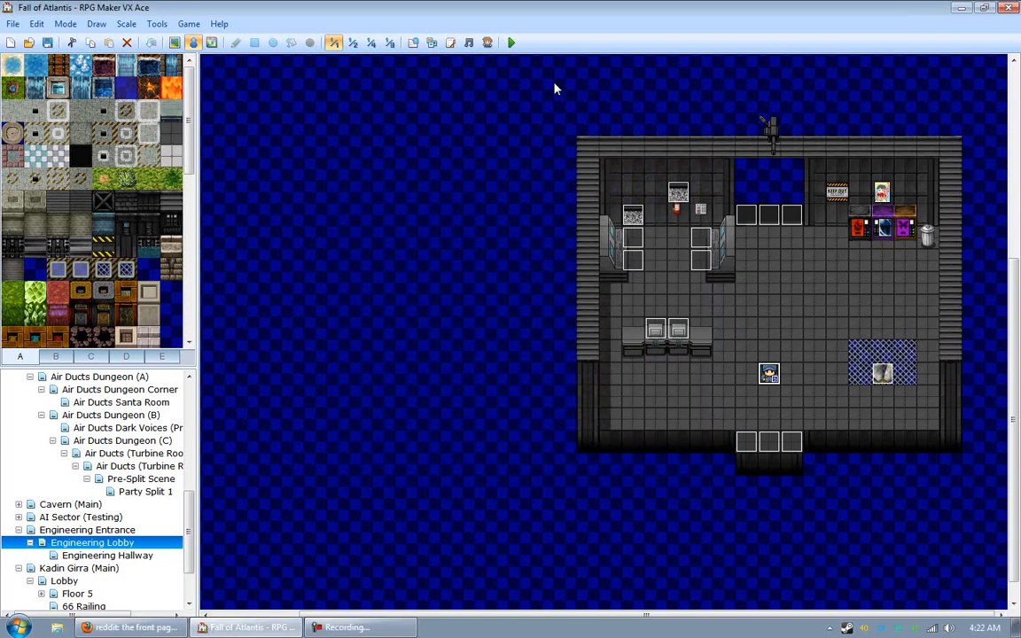
# - Look up the CrabMeat - Innercircles track among the background music in the Sound Test
pyautogui.click(469, 43)
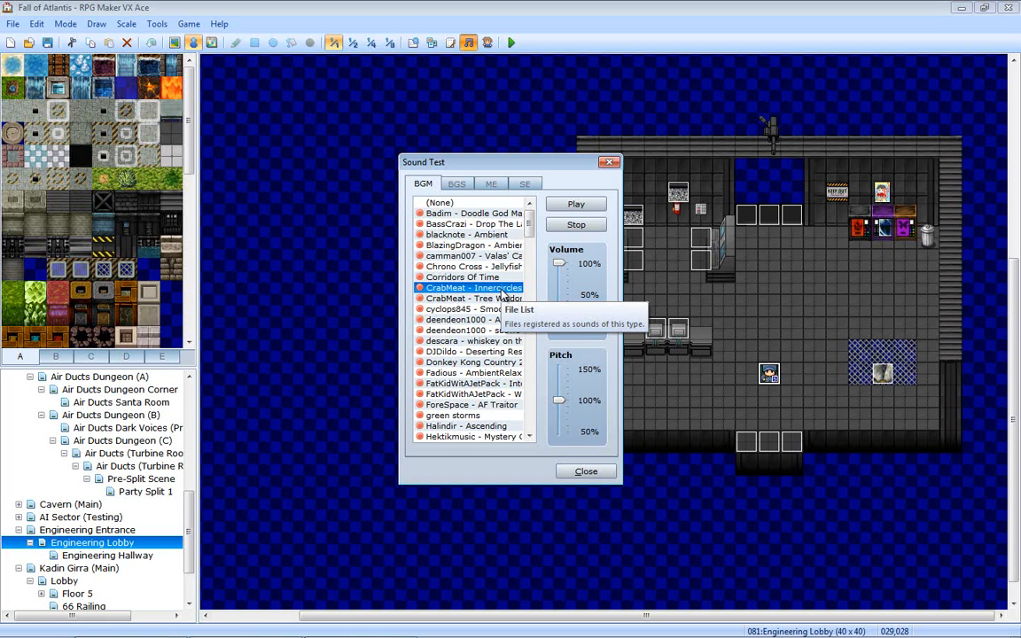
pyautogui.click(609, 162)
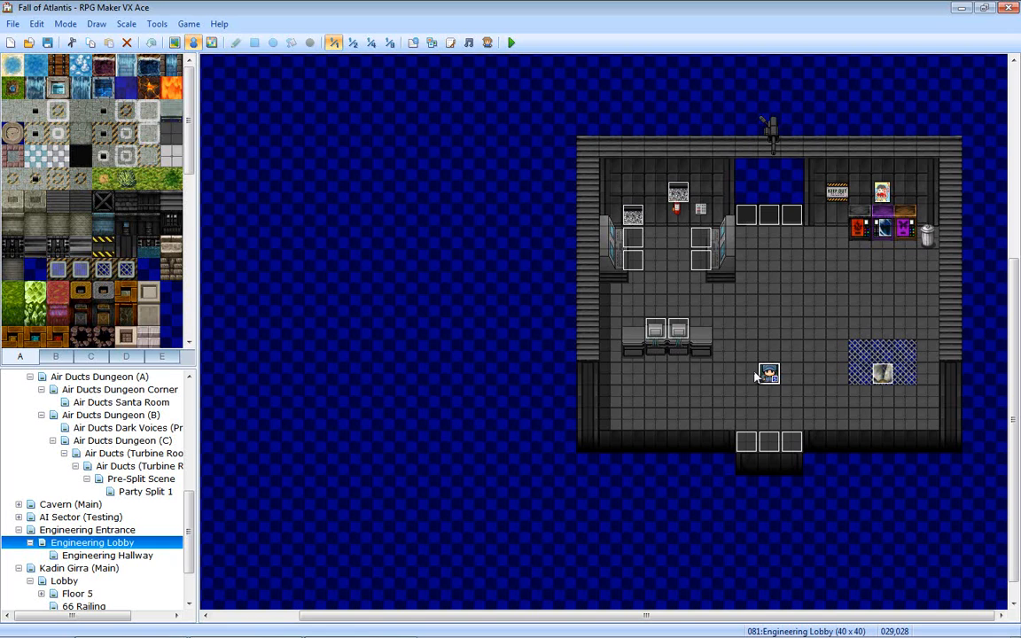
# - Review the Engineering Lobby's south exit, the Engineering Hallway map and the building entrance and plaza of Kadin Girra (Main)
pyautogui.click(760, 419)
pyautogui.scroll(-1, 753, 350)
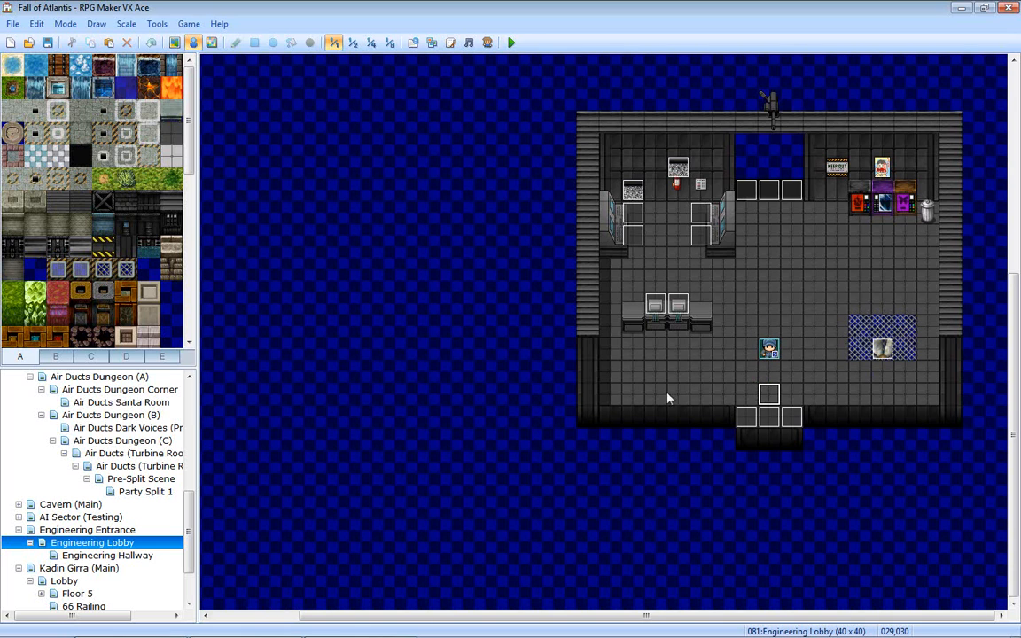
pyautogui.click(130, 556)
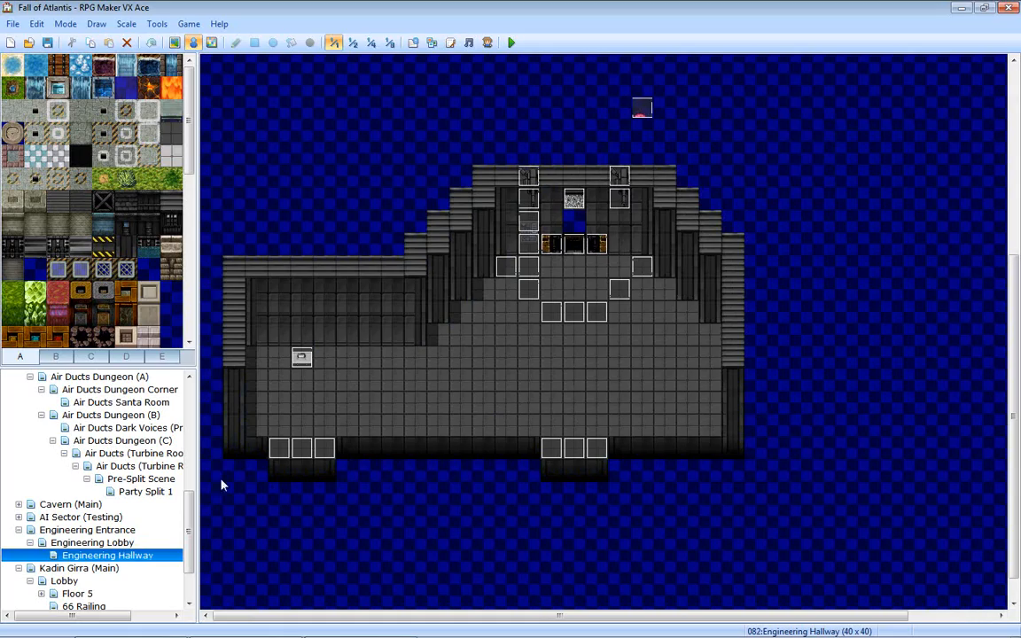
pyautogui.click(102, 570)
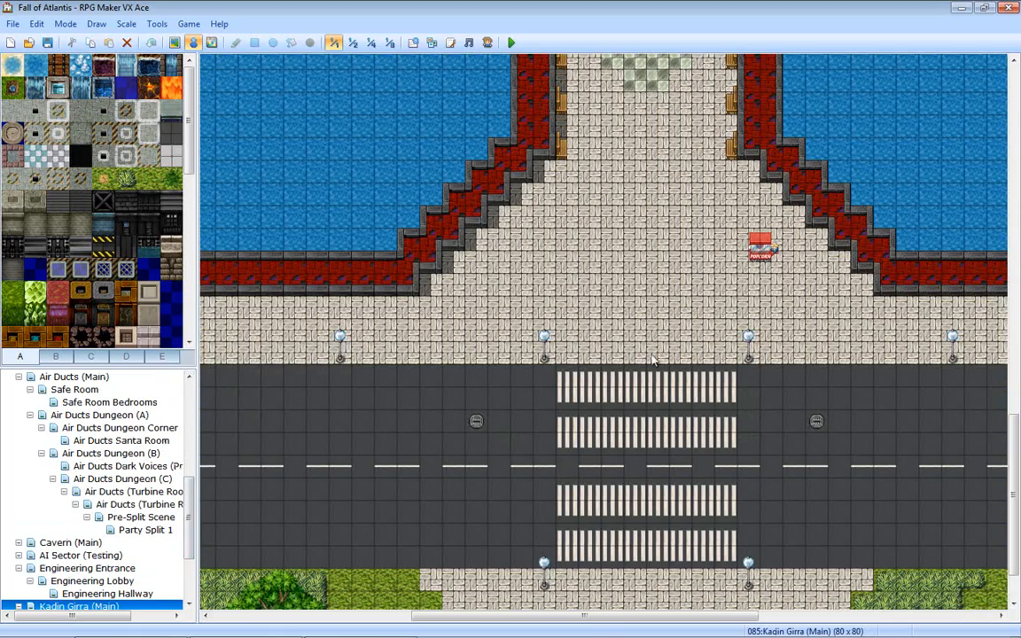
pyautogui.scroll(15, 653, 359)
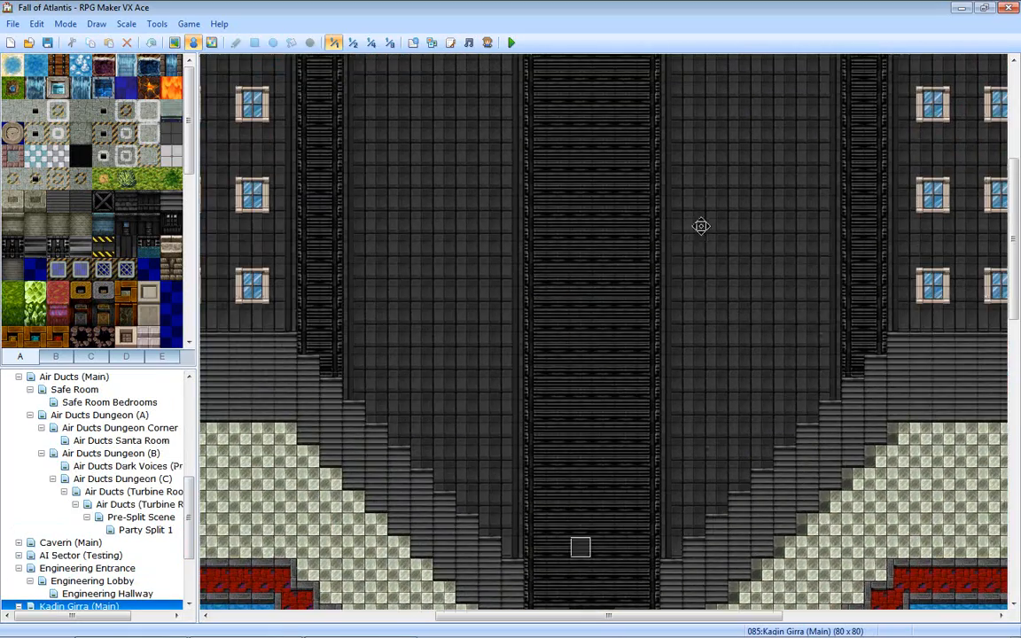
pyautogui.scroll(-6, 661, 428)
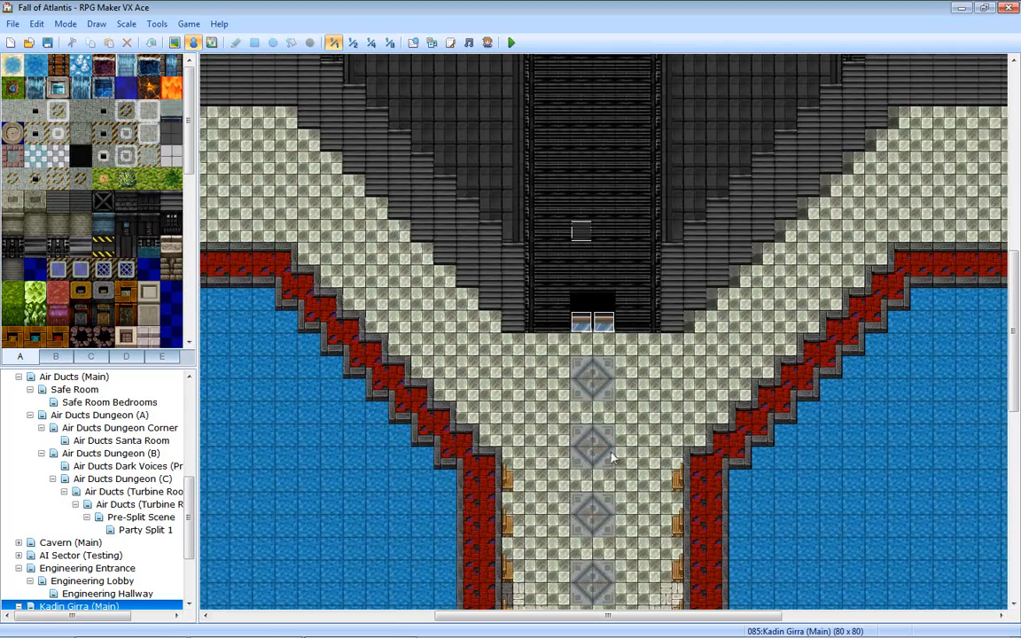
pyautogui.scroll(-3, 168, 478)
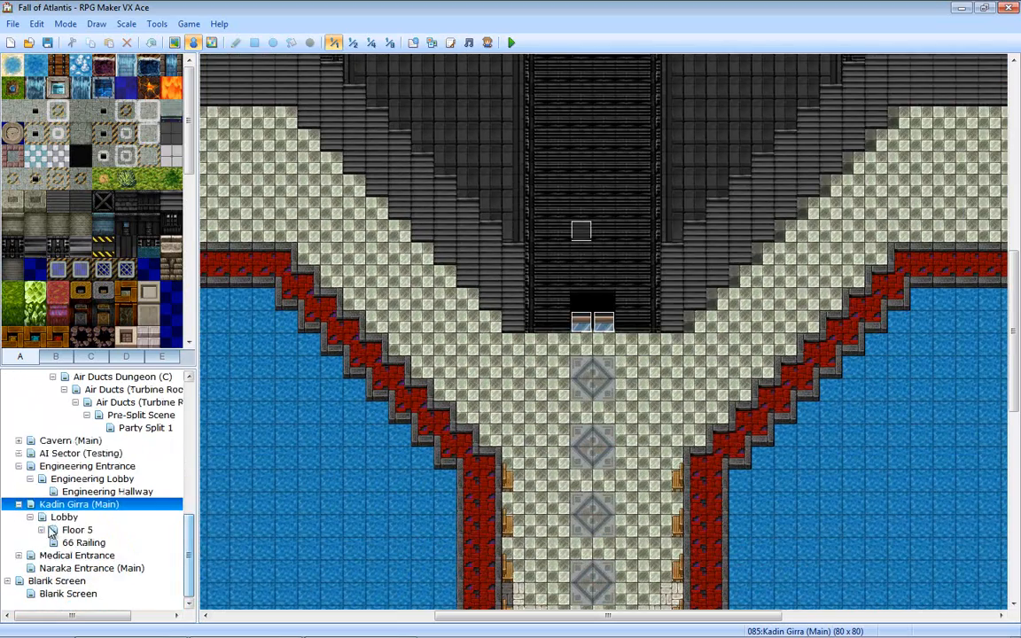
pyautogui.click(53, 519)
pyautogui.moveTo(539, 292); pyautogui.dragTo(458, 368, button='middle')
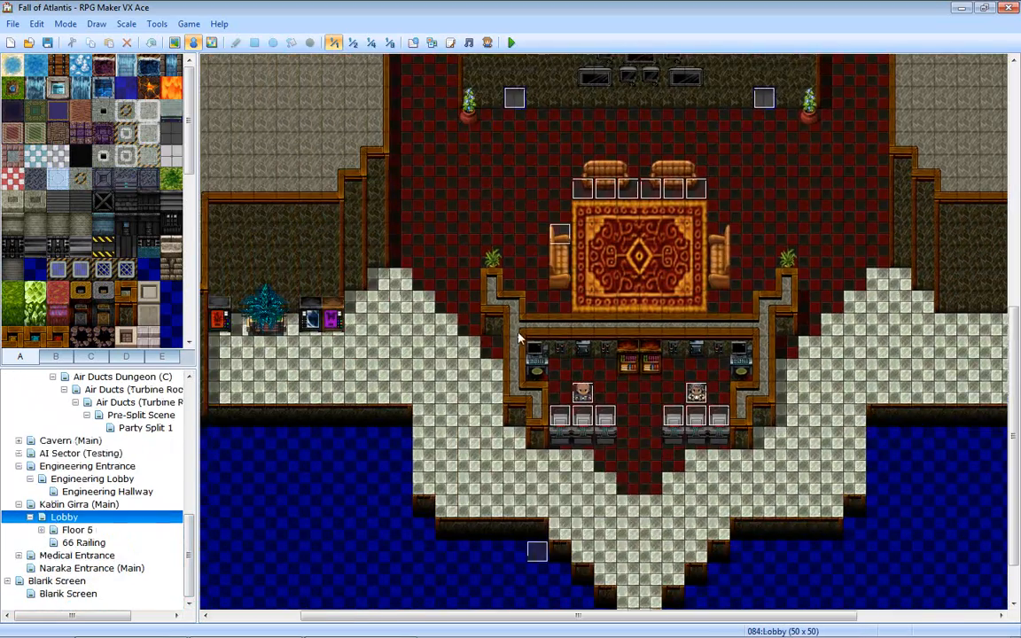
pyautogui.moveTo(538, 287); pyautogui.dragTo(580, 257, button='middle')
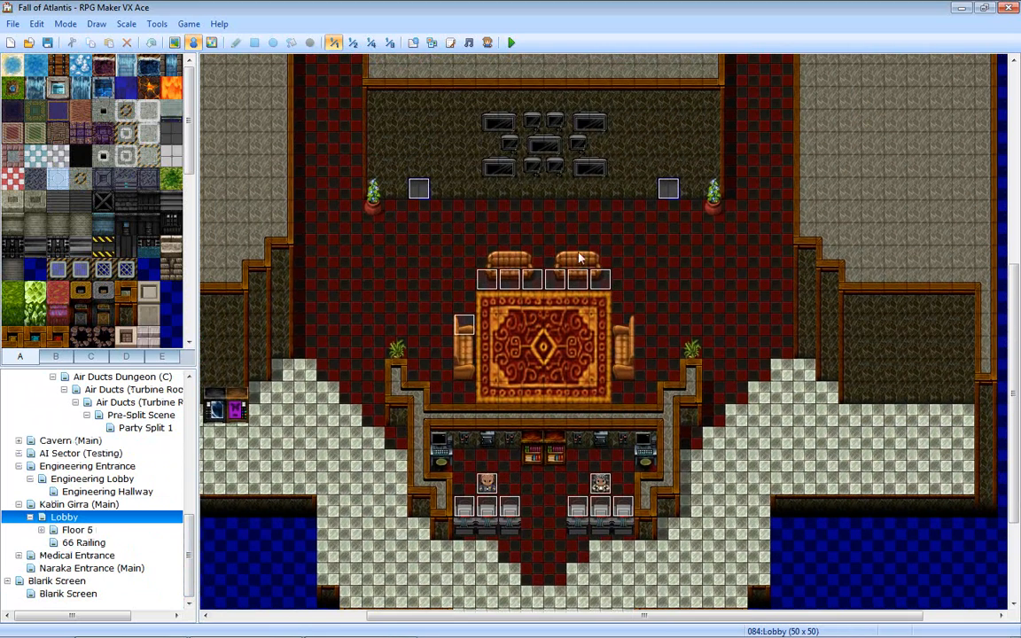
pyautogui.doubleClick(461, 333)
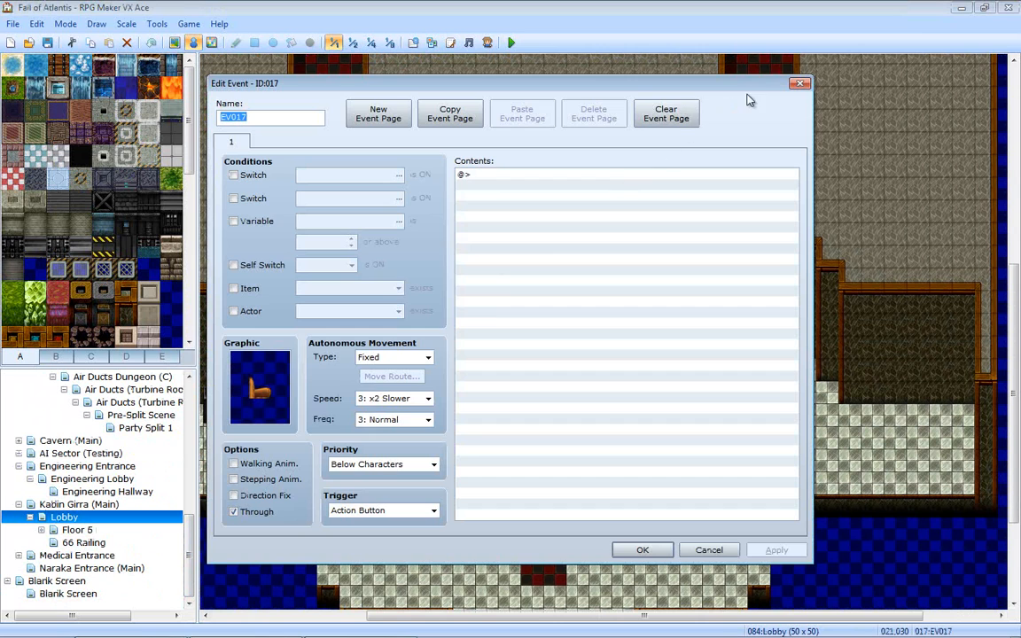
pyautogui.click(797, 85)
pyautogui.doubleClick(567, 304)
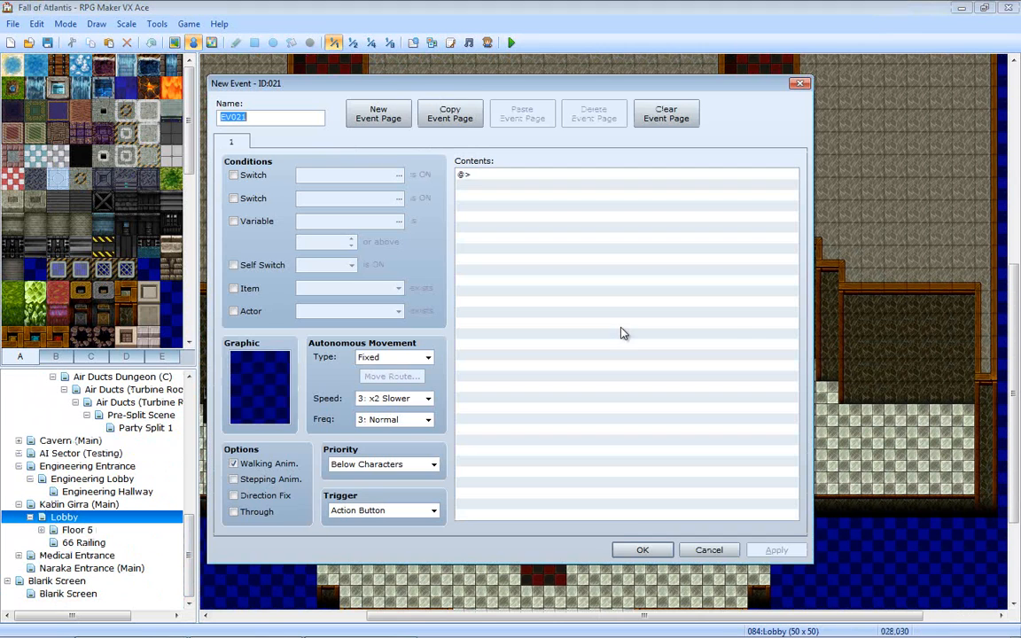
pyautogui.click(801, 83)
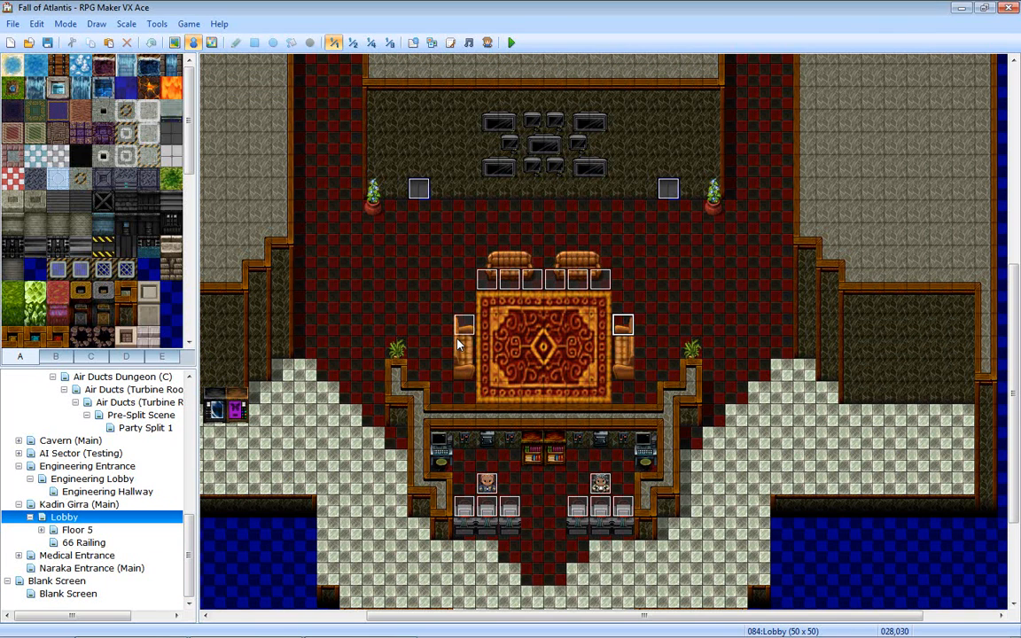
pyautogui.scroll(-1, 505, 372)
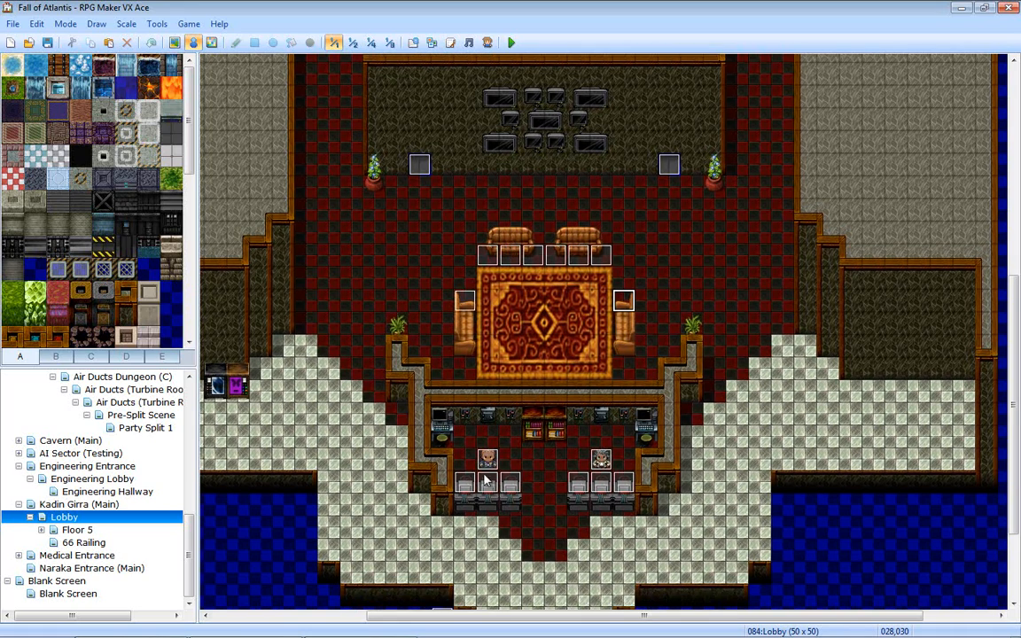
pyautogui.scroll(-3, 537, 390)
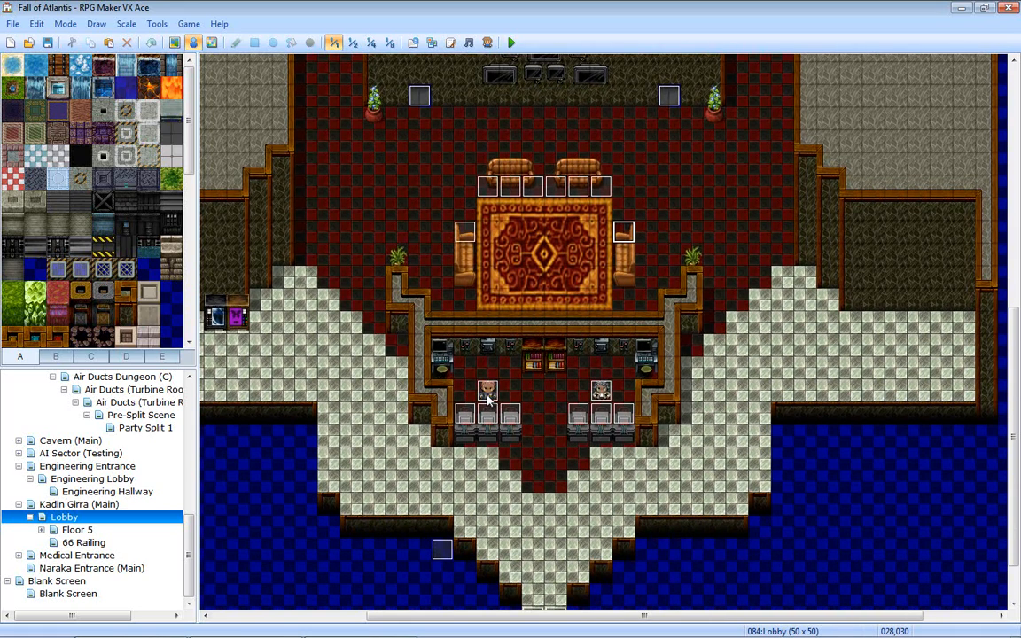
pyautogui.scroll(-2, 508, 391)
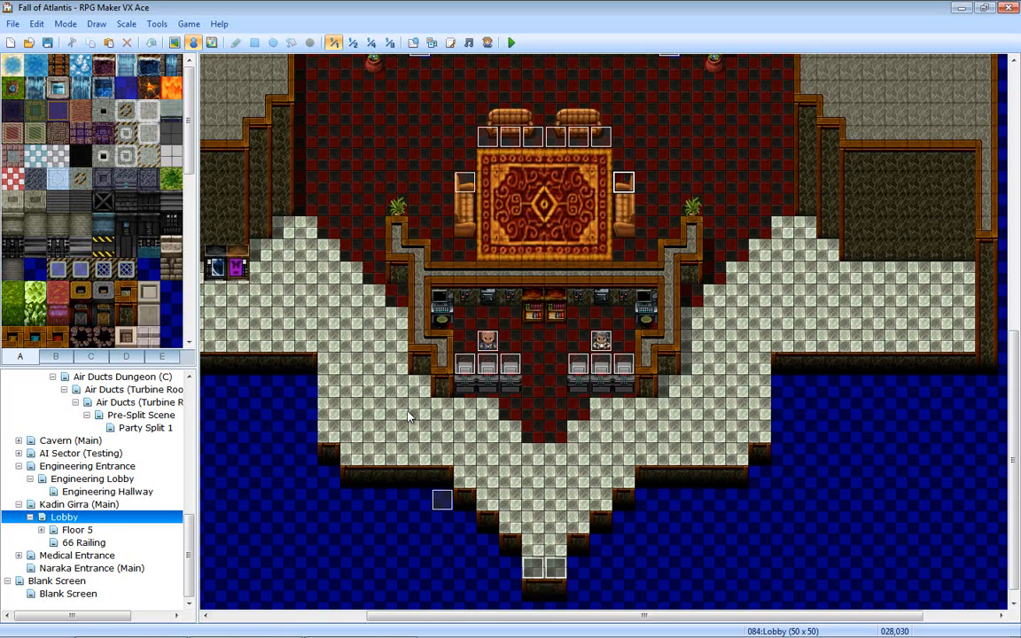
# - Open a blank WordPad document, narrow its window and move it aside, and return to the Lobby map in RPG Maker
pyautogui.click(17, 627)
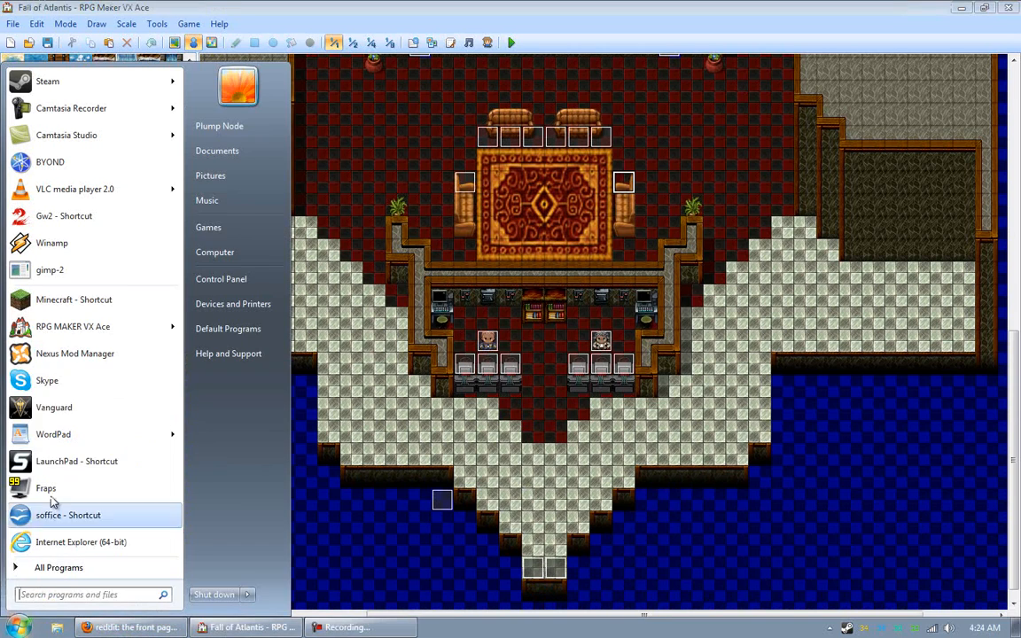
pyautogui.click(53, 434)
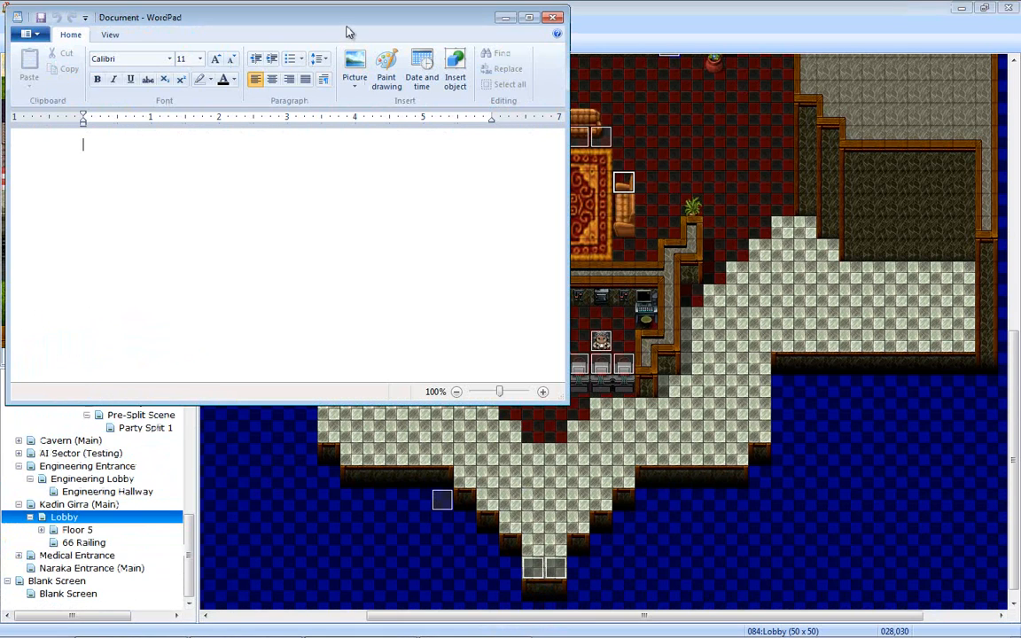
pyautogui.moveTo(455, 27); pyautogui.dragTo(704, 88)
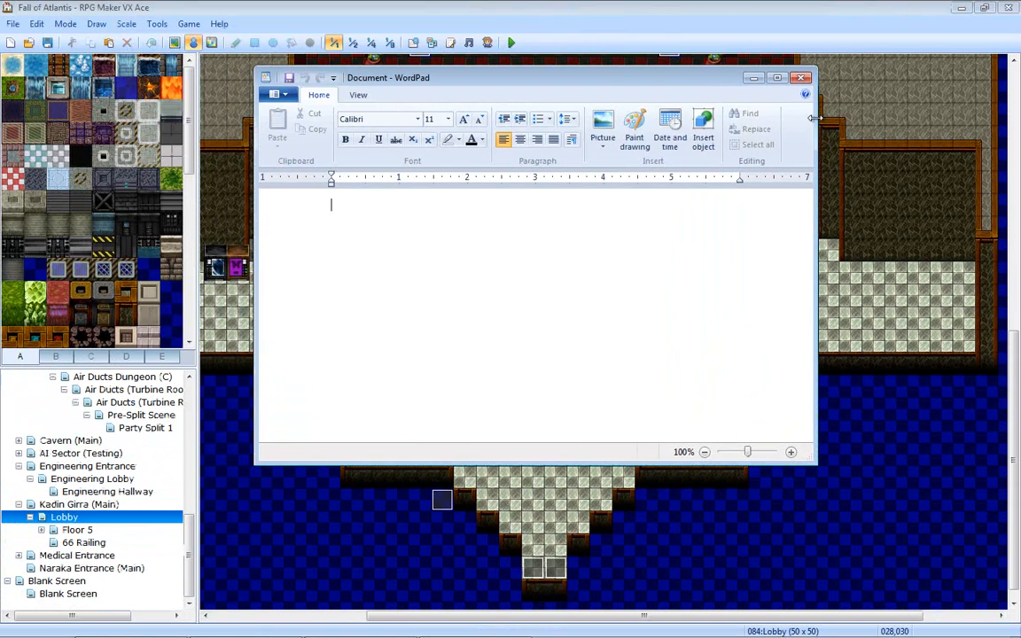
pyautogui.moveTo(815, 118); pyautogui.dragTo(670, 118)
pyautogui.moveTo(519, 84); pyautogui.dragTo(856, 86)
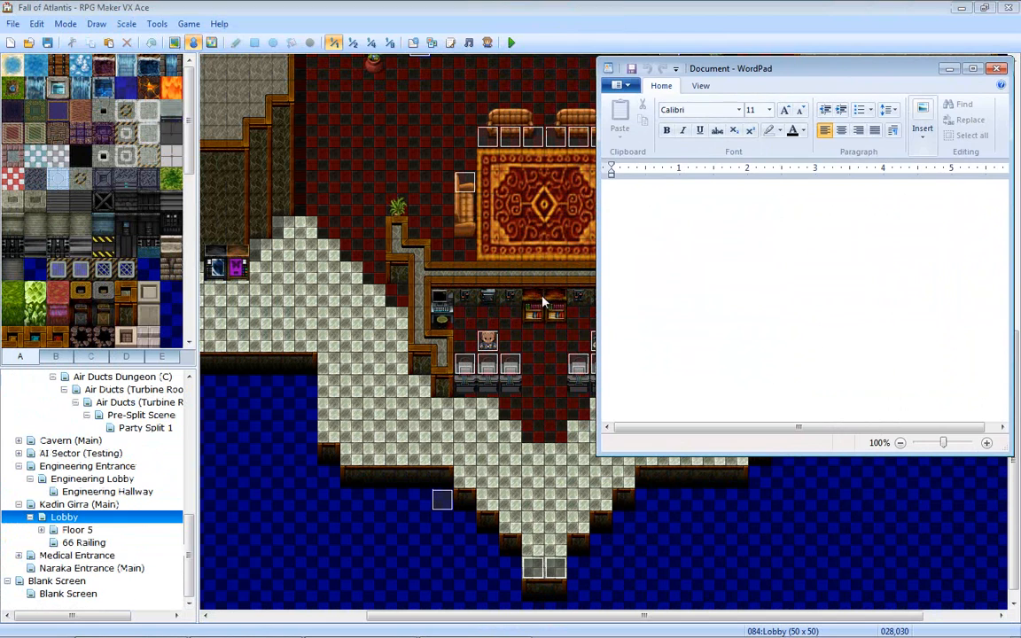
pyautogui.click(536, 409)
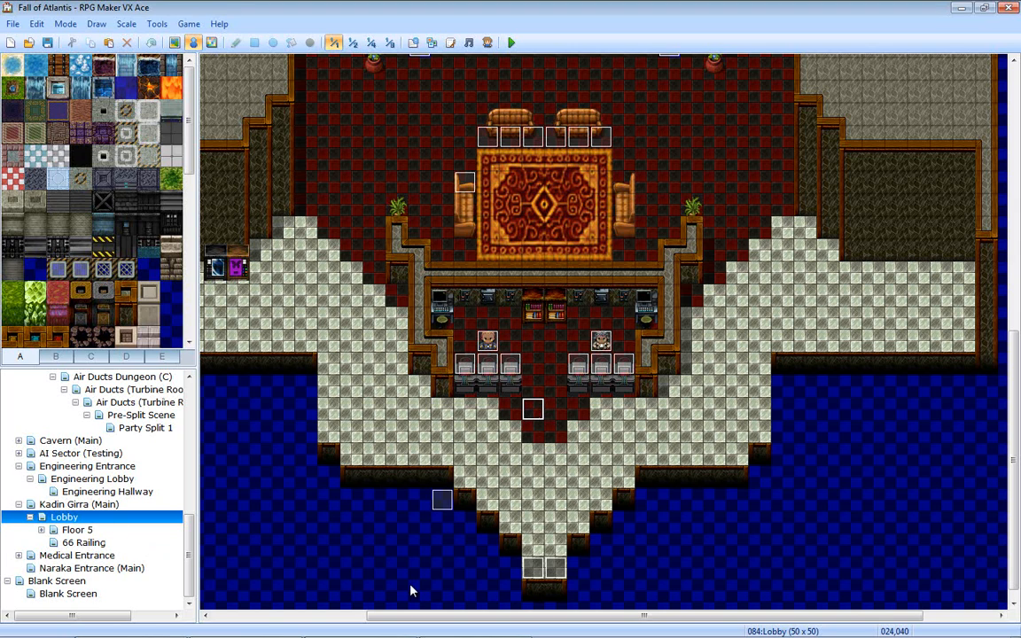
# - Examine the Lobby's autorun event outside the floor, including the Left Guard and Right Guard move routes, the waits and the screen fade-in
pyautogui.doubleClick(443, 499)
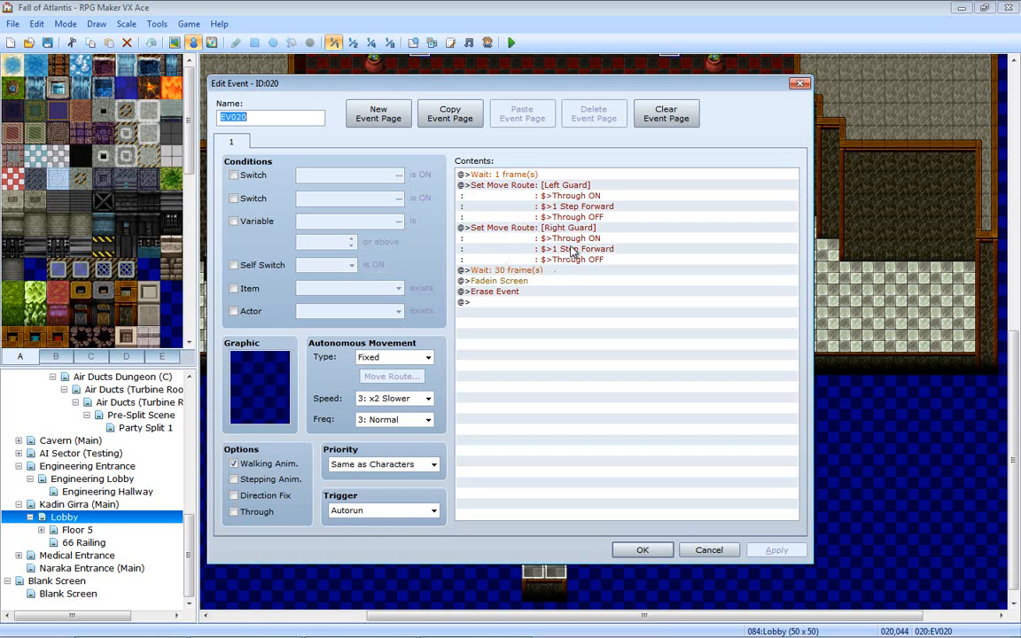
pyautogui.click(568, 281)
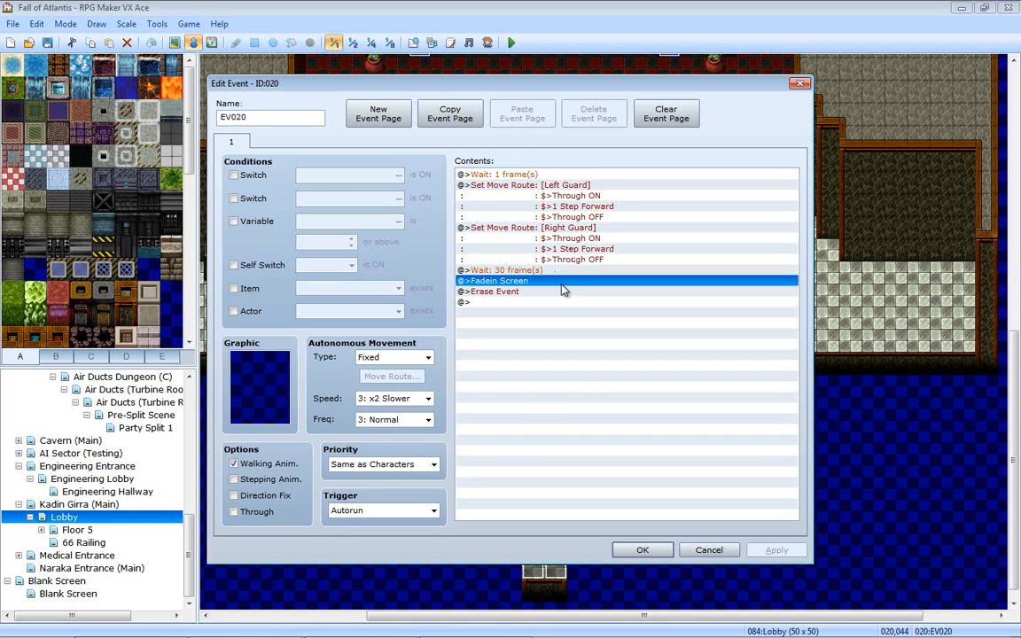
pyautogui.click(559, 270)
pyautogui.click(560, 281)
pyautogui.click(645, 550)
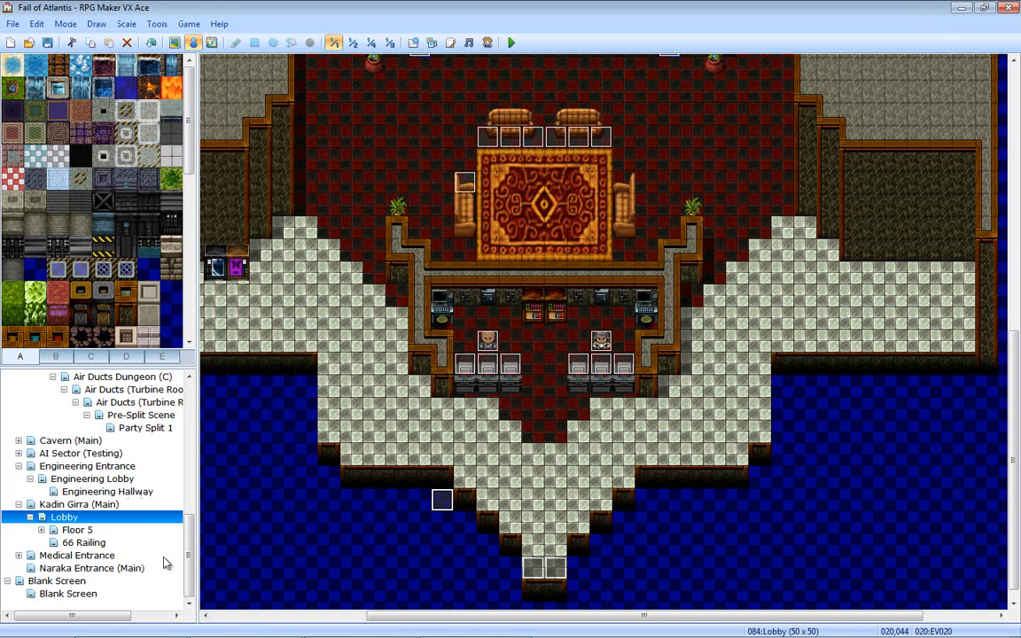
# - Look through the Medical Entrance, Air Ducts Dungeon (A) and Safe Room Bedrooms maps
pyautogui.click(76, 555)
pyautogui.scroll(2, 190, 529)
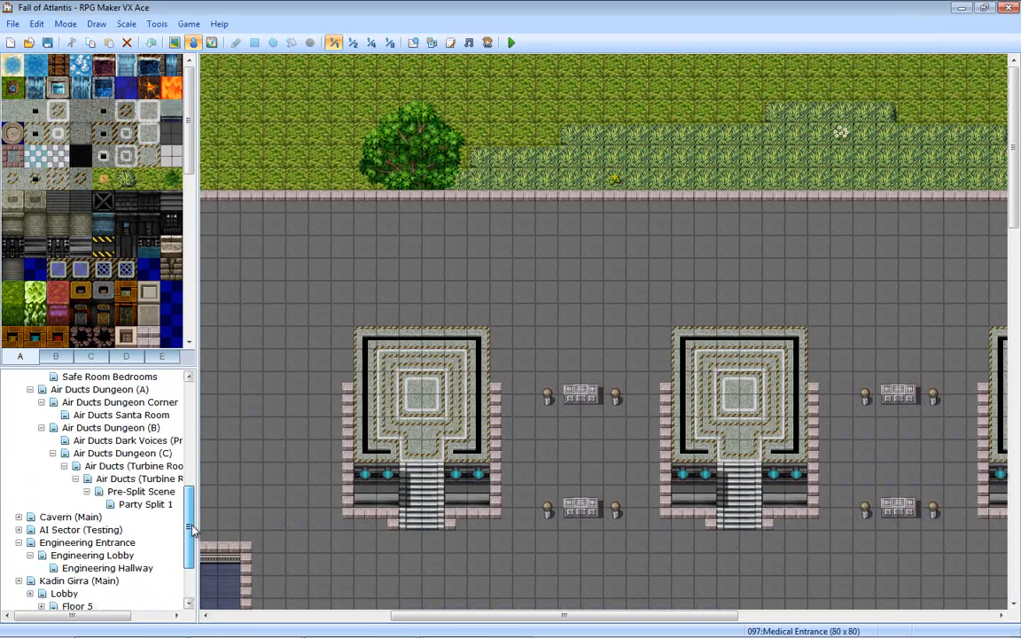
pyautogui.click(123, 390)
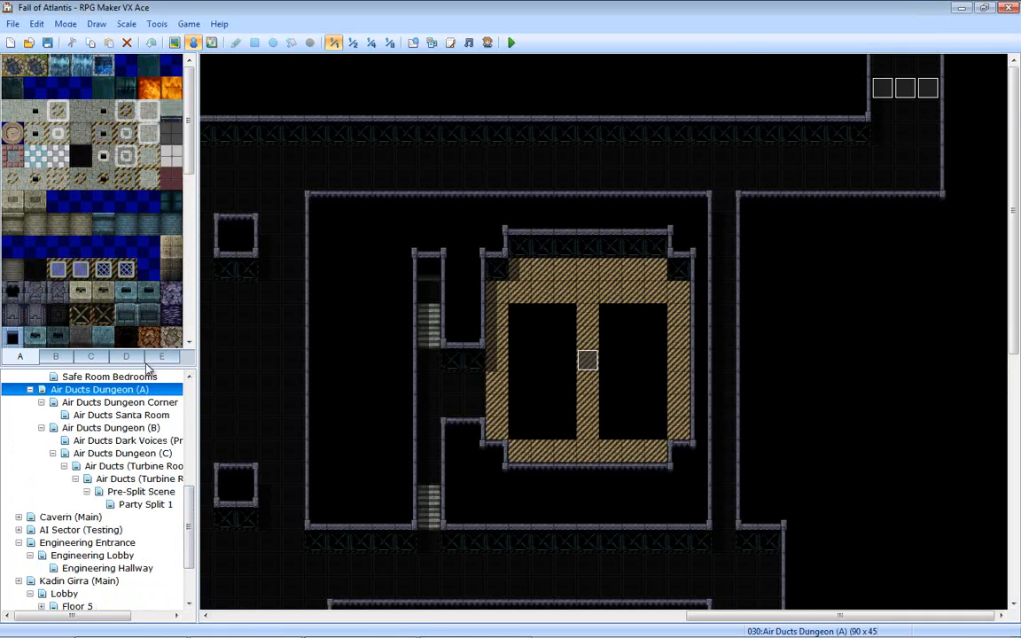
pyautogui.click(148, 376)
pyautogui.scroll(2, 118, 350)
pyautogui.scroll(3, 98, 426)
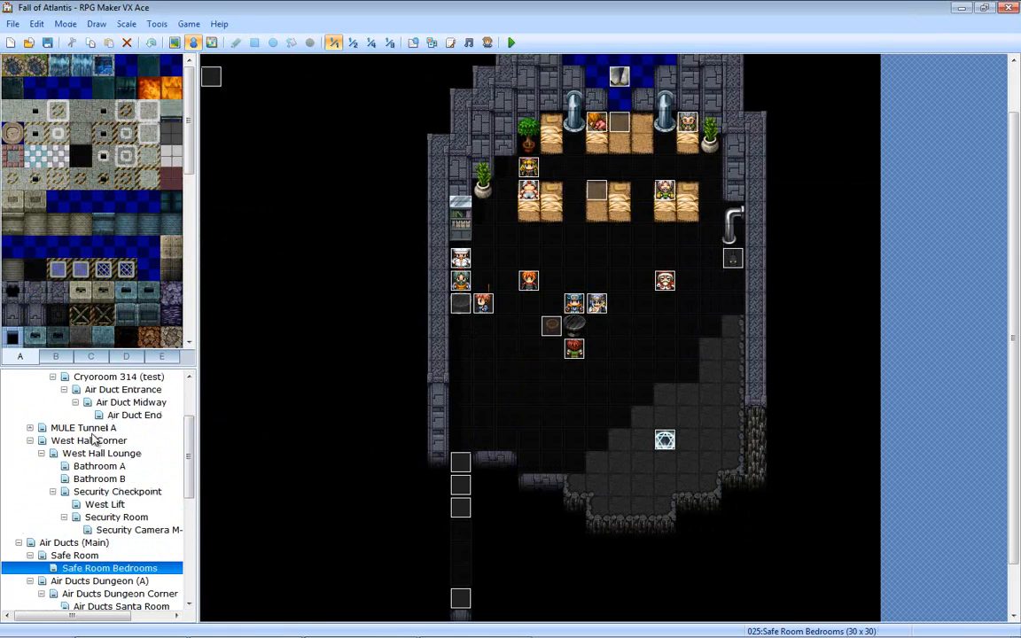
# - Look through the West Hall Engineering maps, from the cryorooms 315, 316 and 314 to Air Duct Entrance and Air Duct Midway
pyautogui.scroll(3, 95, 441)
pyautogui.click(82, 441)
pyautogui.click(75, 427)
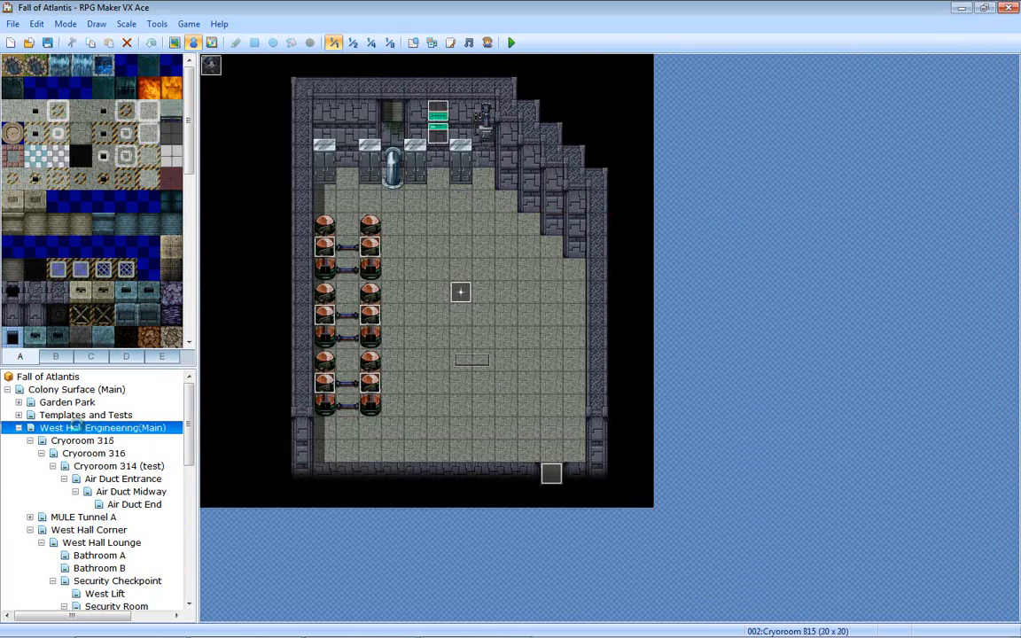
pyautogui.click(78, 441)
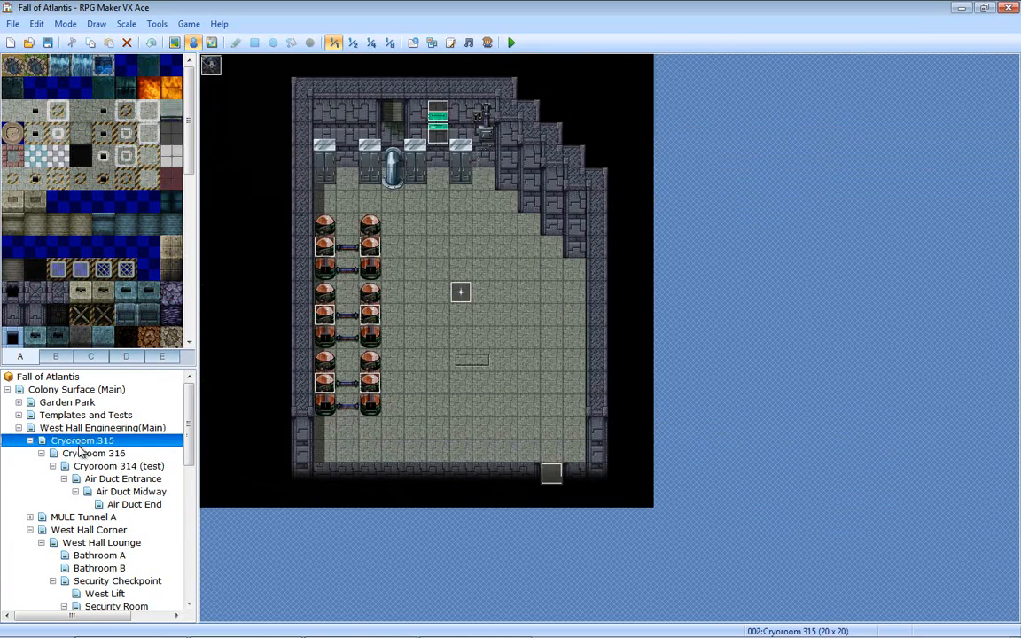
pyautogui.click(82, 452)
pyautogui.click(101, 466)
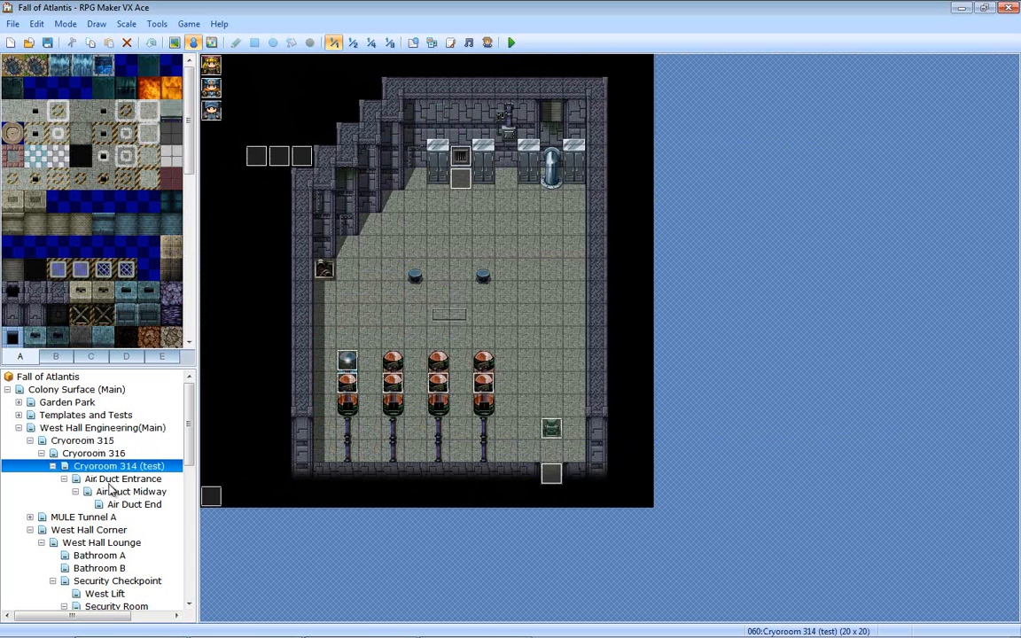
pyautogui.click(113, 479)
pyautogui.click(114, 492)
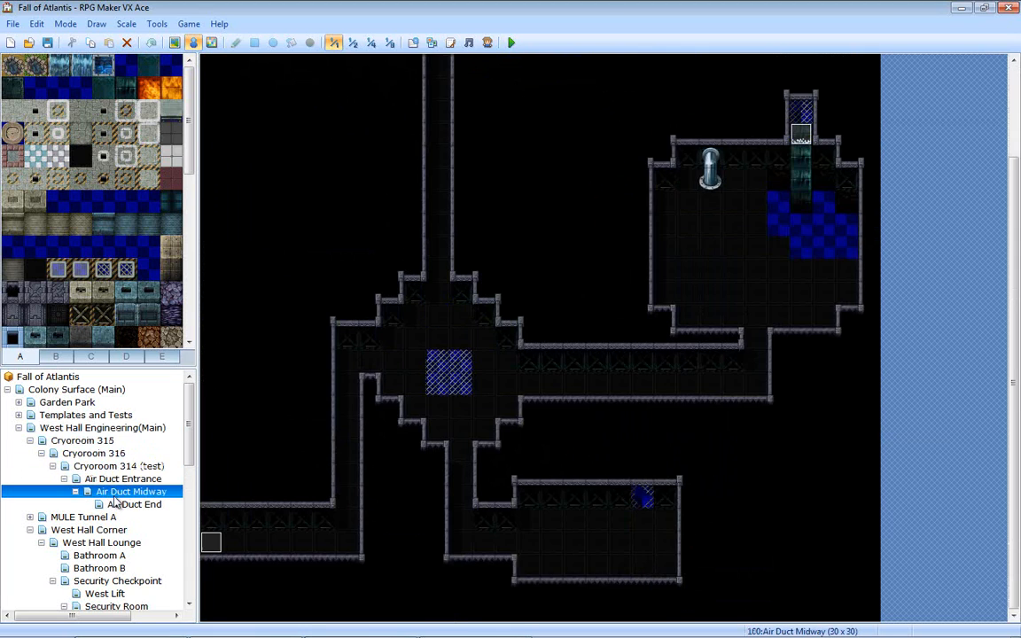
# - Inspect the map battle commands of the enemy event at 002,005 in the Air Duct Entrance map
pyautogui.click(111, 479)
pyautogui.doubleClick(263, 174)
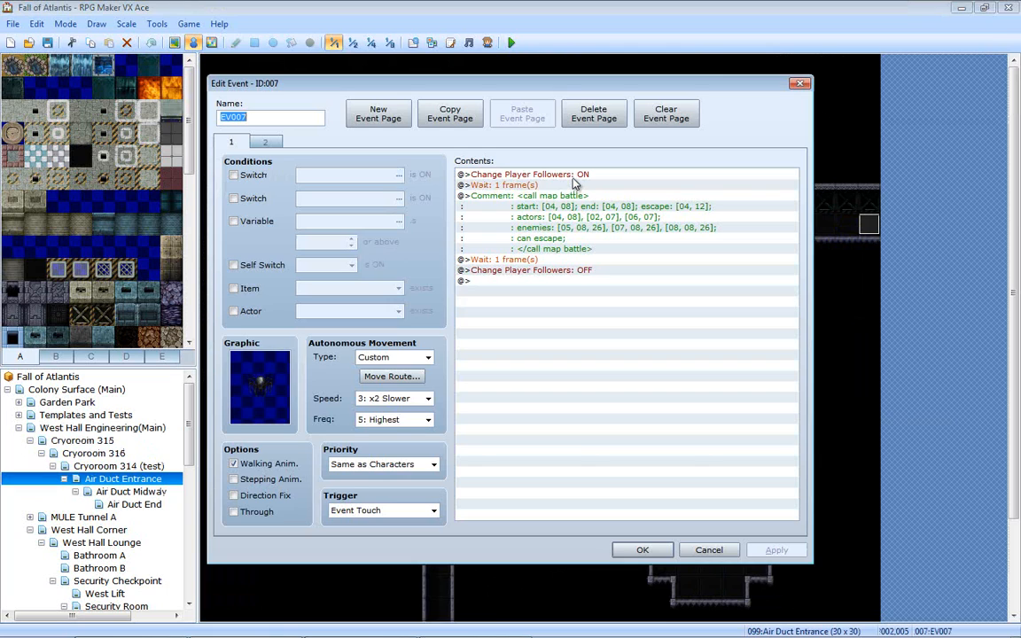
pyautogui.moveTo(572, 175); pyautogui.dragTo(557, 293)
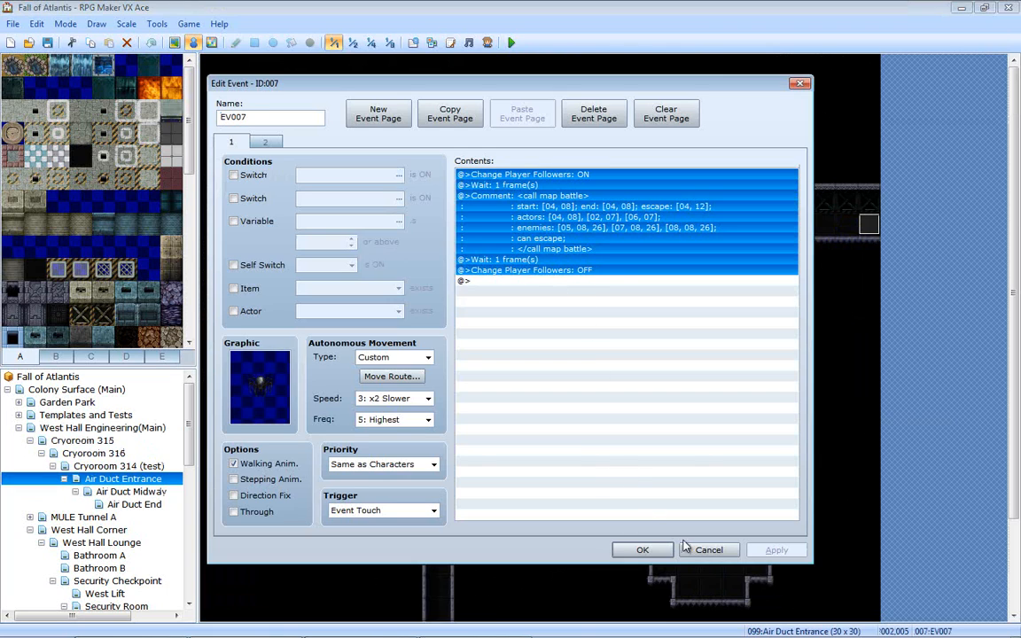
pyautogui.click(642, 550)
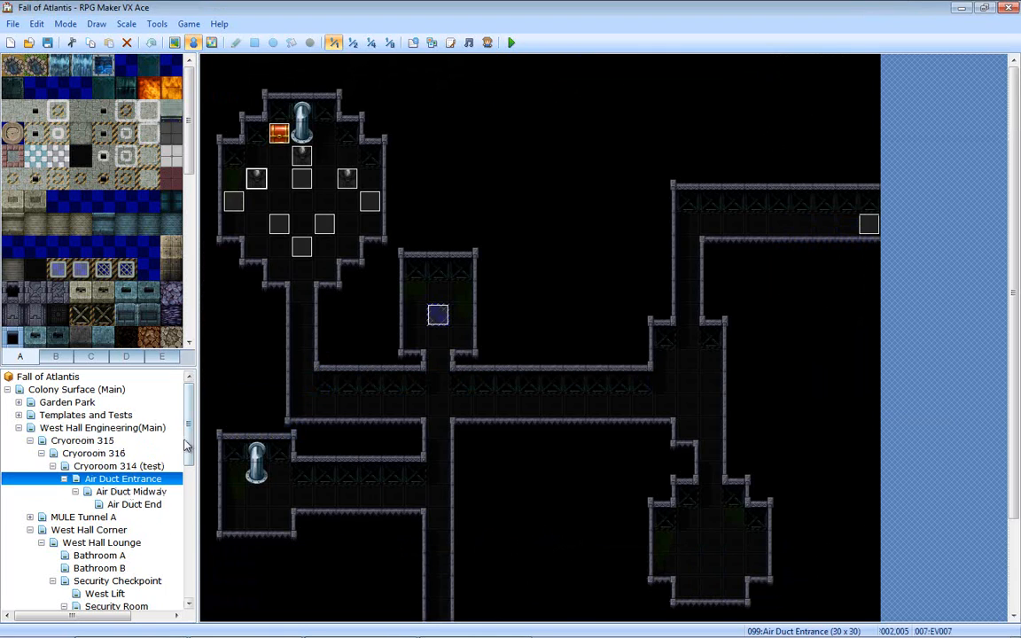
# - Collapse the West Hall Corner, Air Ducts (Main), West Hall Engineering (Main) and Engineering Entrance branches of the map tree
pyautogui.moveTo(189, 427); pyautogui.dragTo(125, 520)
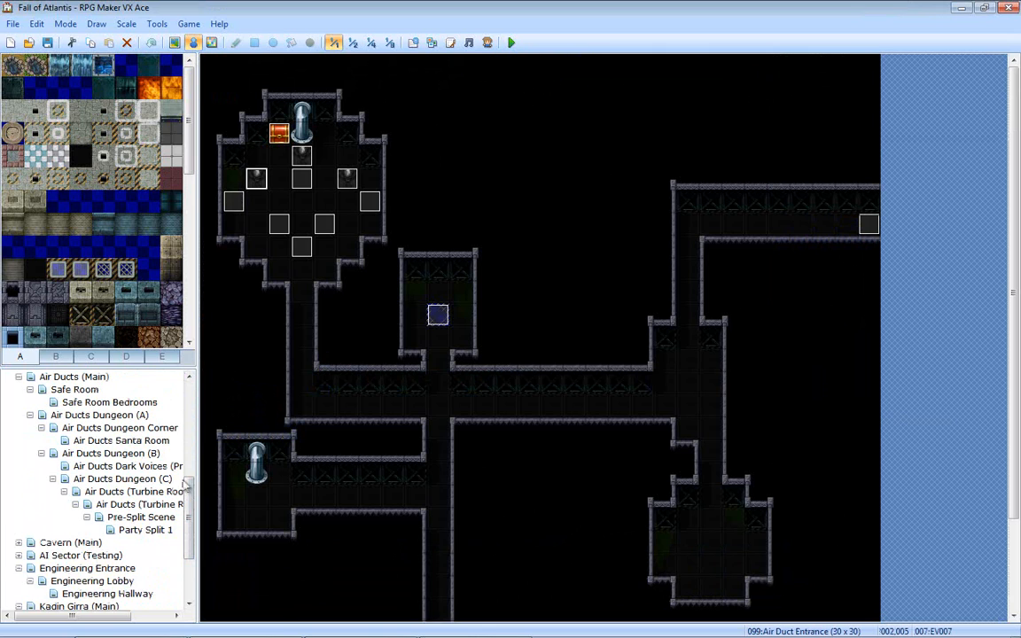
pyautogui.scroll(-3, 168, 438)
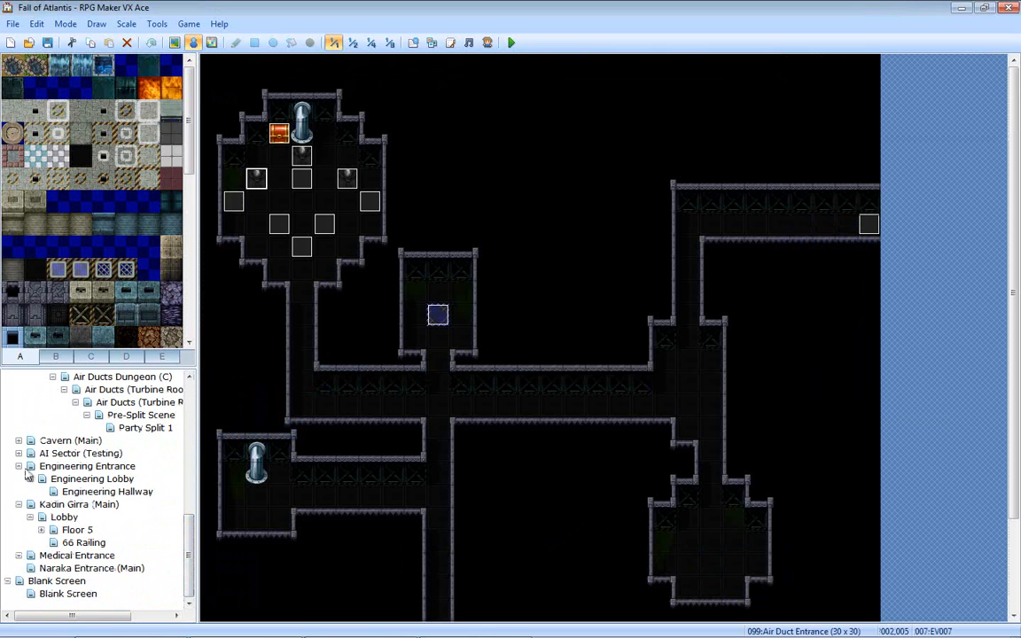
pyautogui.scroll(5, 199, 472)
pyautogui.scroll(3, 197, 461)
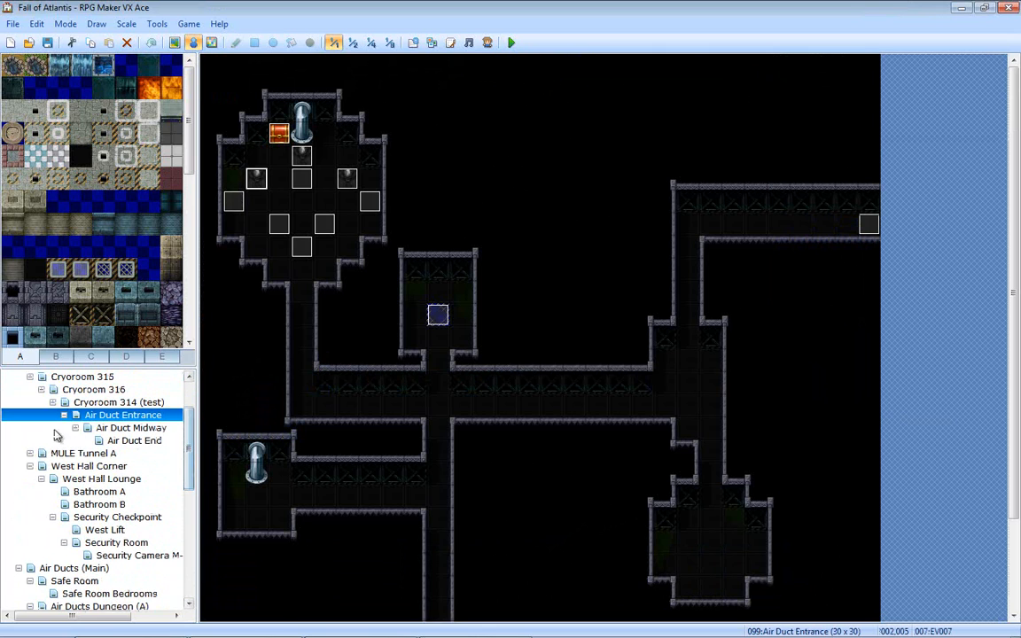
pyautogui.click(31, 466)
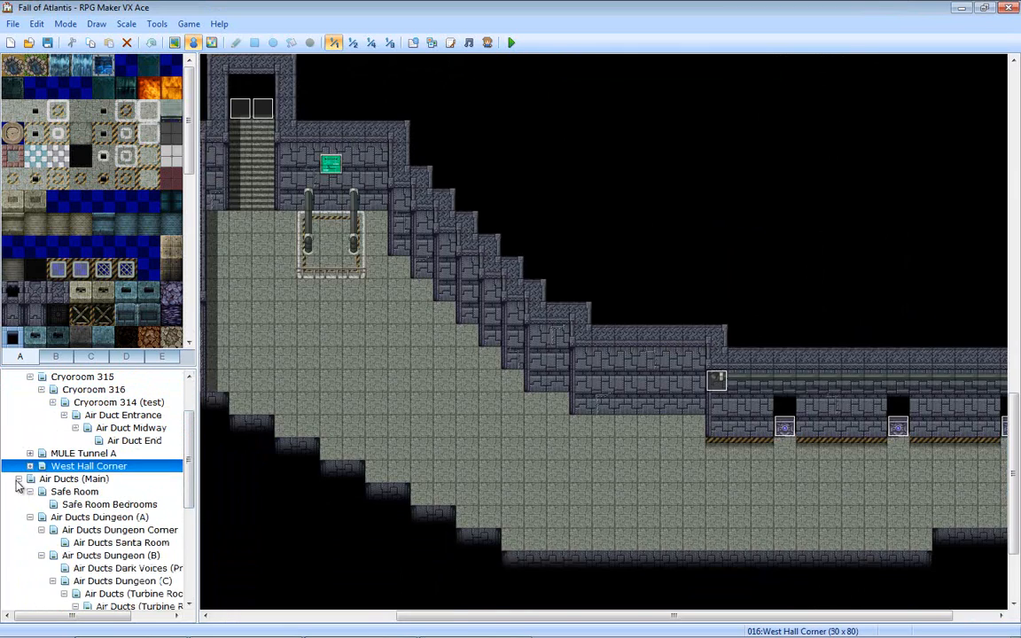
pyautogui.click(19, 480)
pyautogui.scroll(2, 24, 434)
pyautogui.click(19, 429)
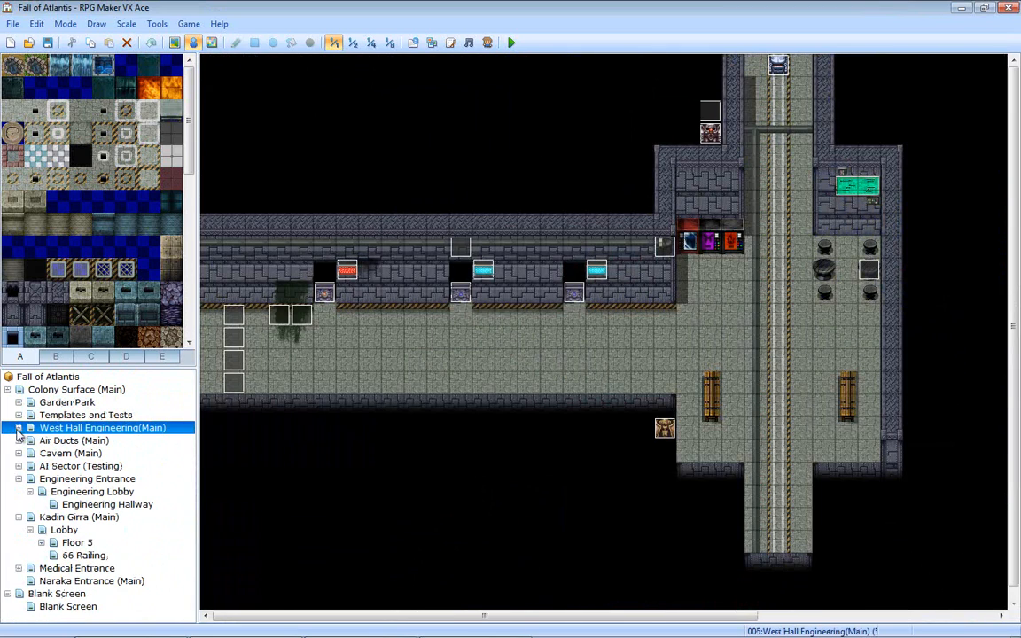
pyautogui.click(18, 478)
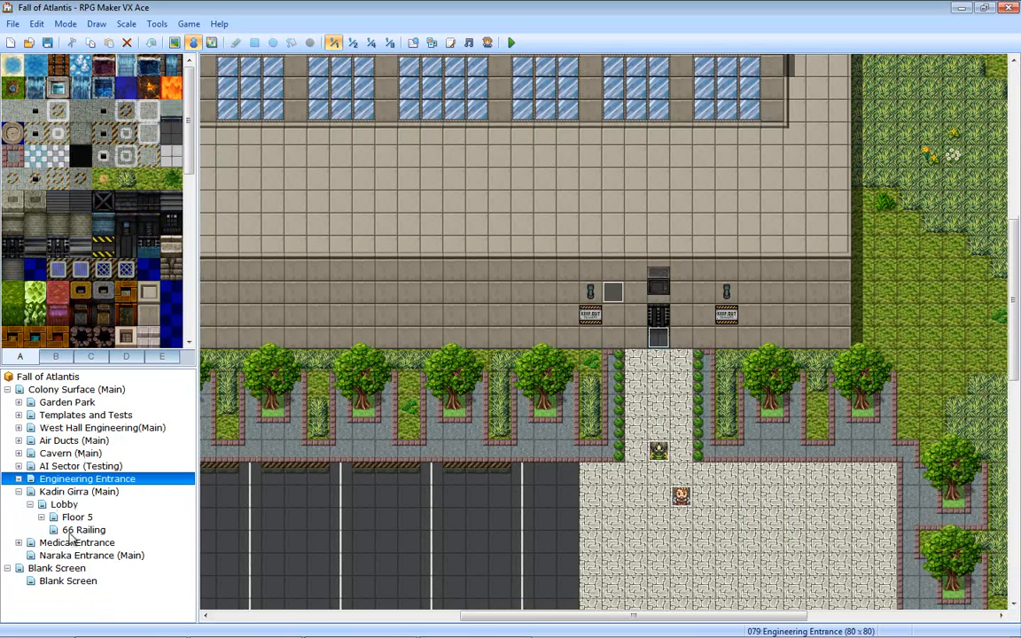
# - Return to Kadin Girra's Lobby map and reopen its autorun event with the two guards' move routes
pyautogui.click(75, 492)
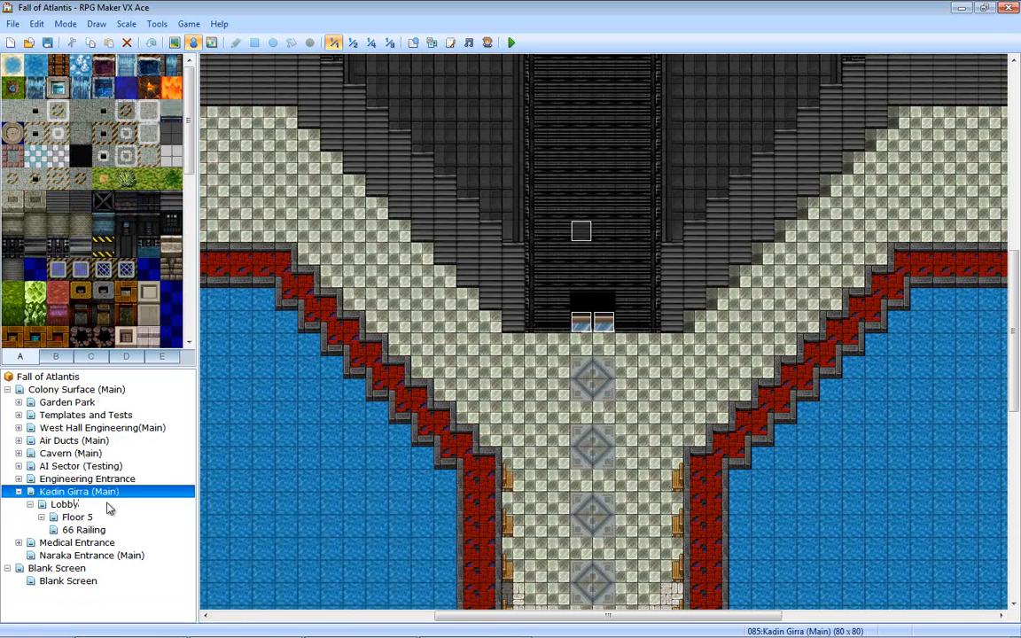
pyautogui.click(71, 505)
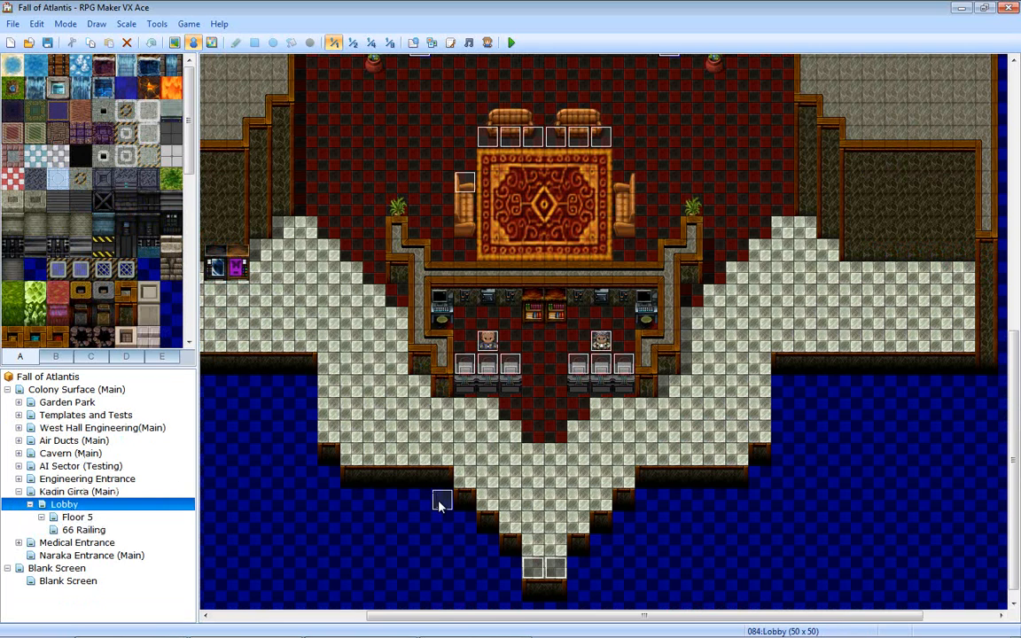
pyautogui.doubleClick(441, 502)
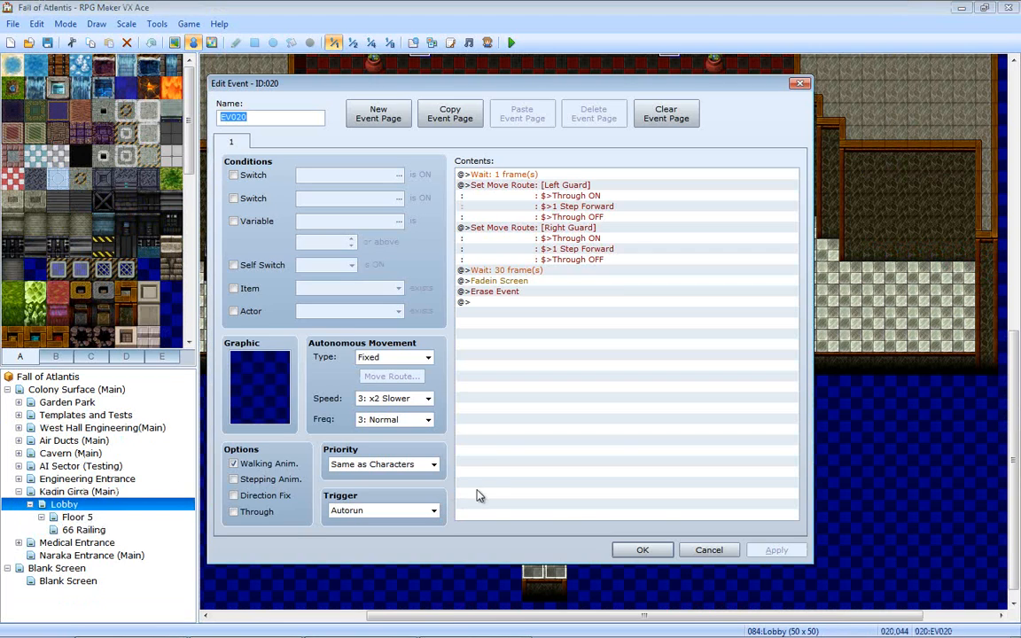
# - Duplicate the Lobby's autorun guard event at 020,044 and place the copy in the empty area outside the walls
pyautogui.click(709, 550)
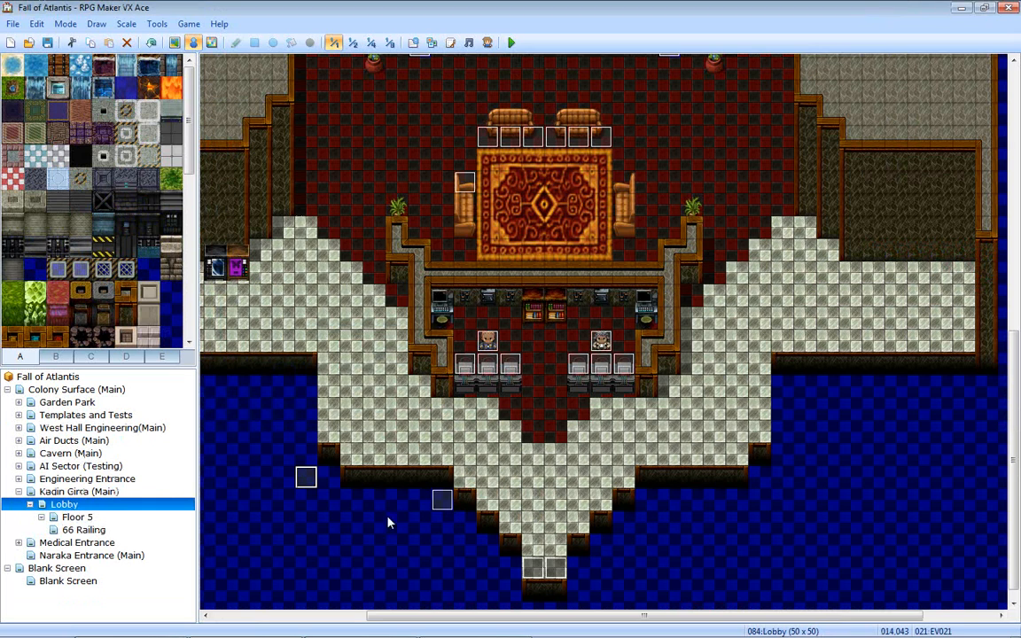
pyautogui.doubleClick(443, 502)
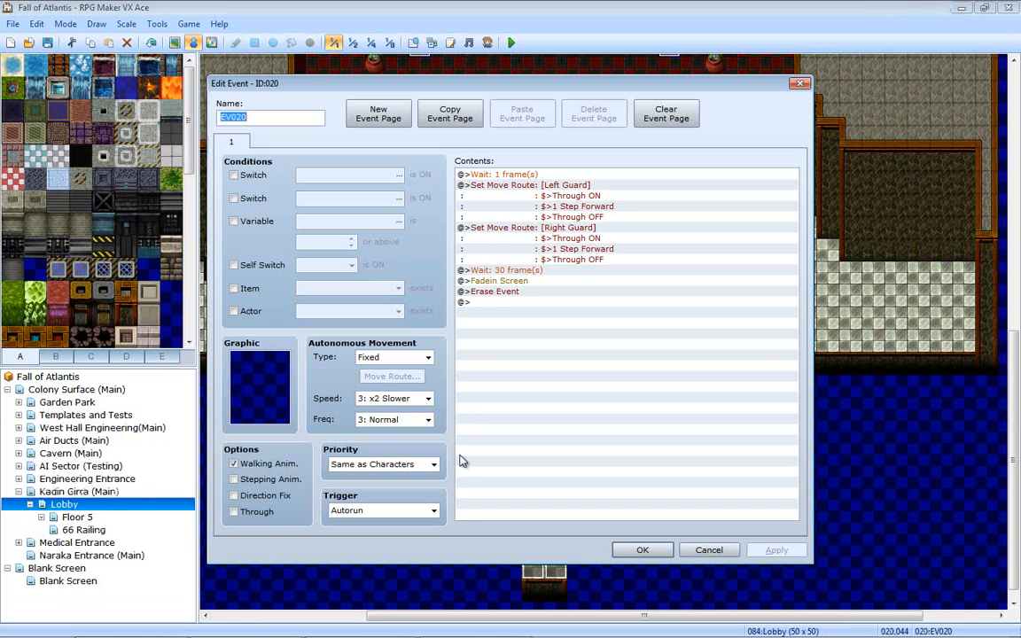
pyautogui.click(522, 282)
pyautogui.click(521, 292)
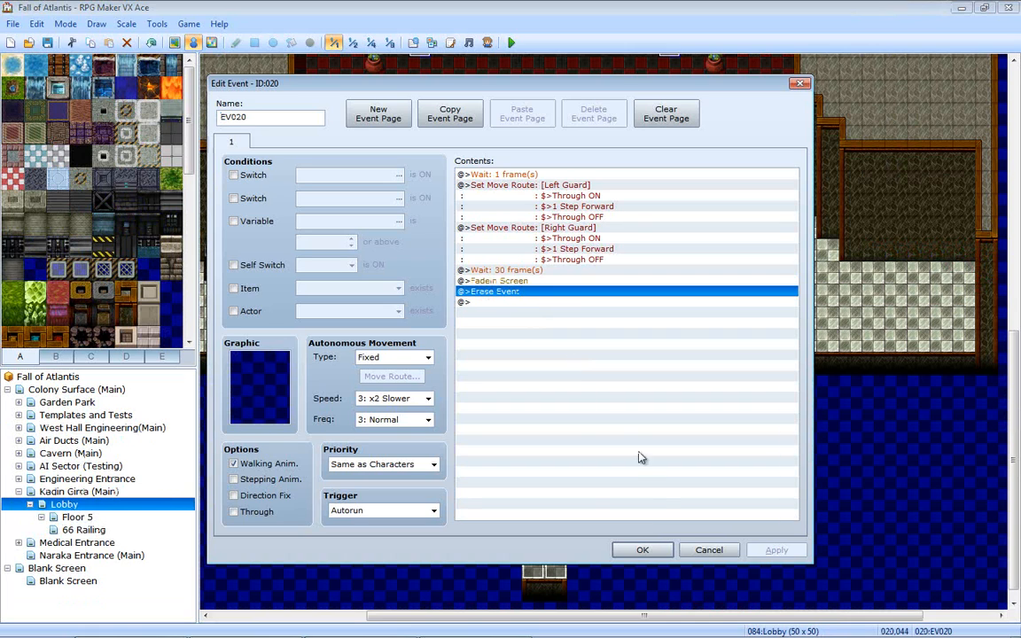
pyautogui.press('Escape')
pyautogui.click(328, 478)
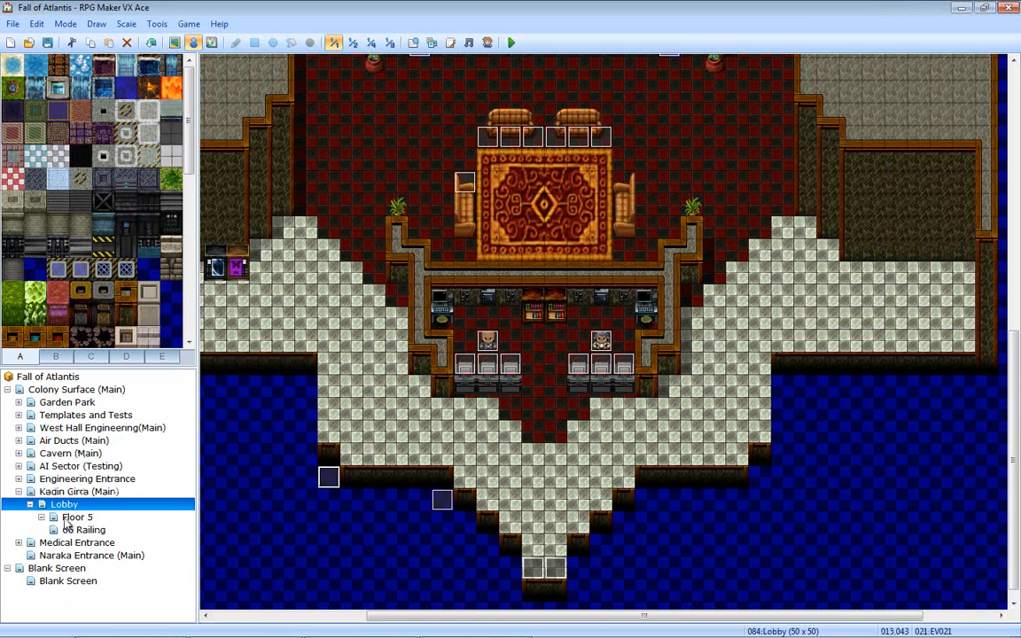
# - Copy all commands from page 1 of the map battle event at 055,066 in the Air Ducts (Main) map
pyautogui.click(60, 452)
pyautogui.click(62, 441)
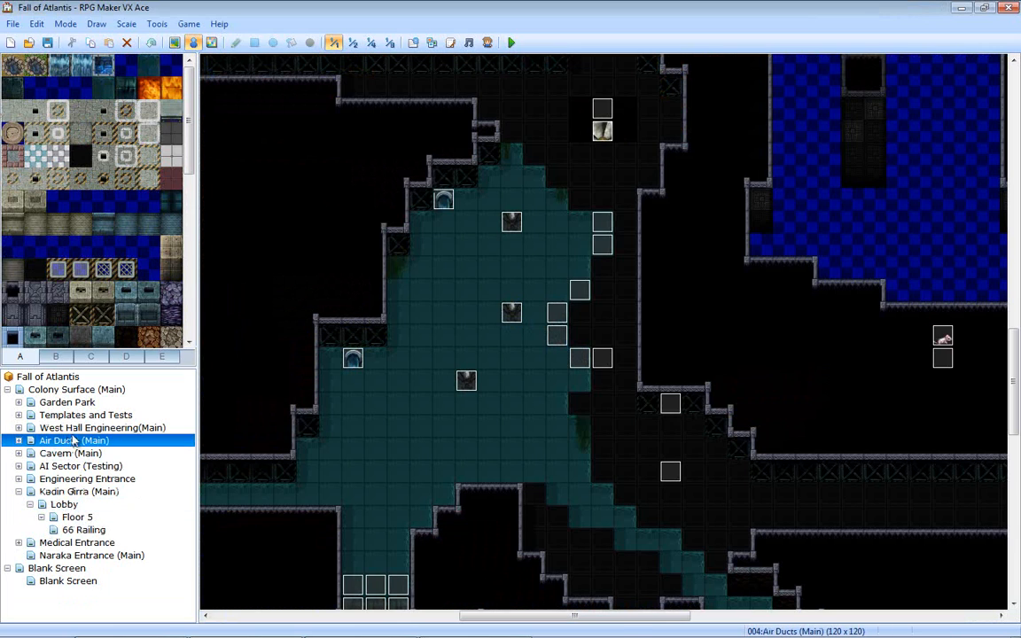
pyautogui.doubleClick(585, 229)
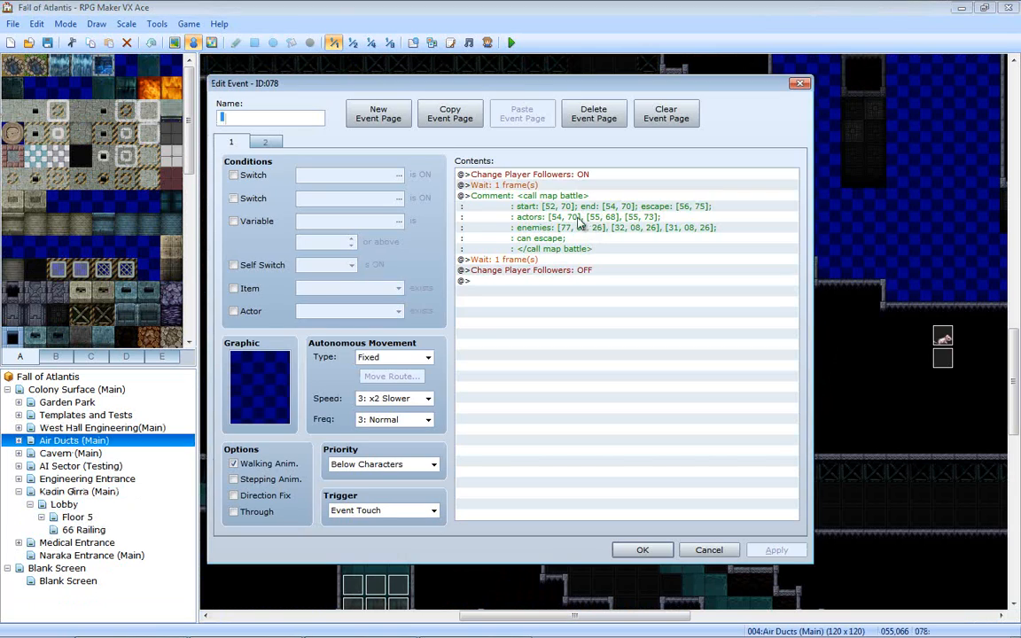
pyautogui.click(573, 212)
pyautogui.hotkey('ctrl', 'a')
pyautogui.click(727, 551)
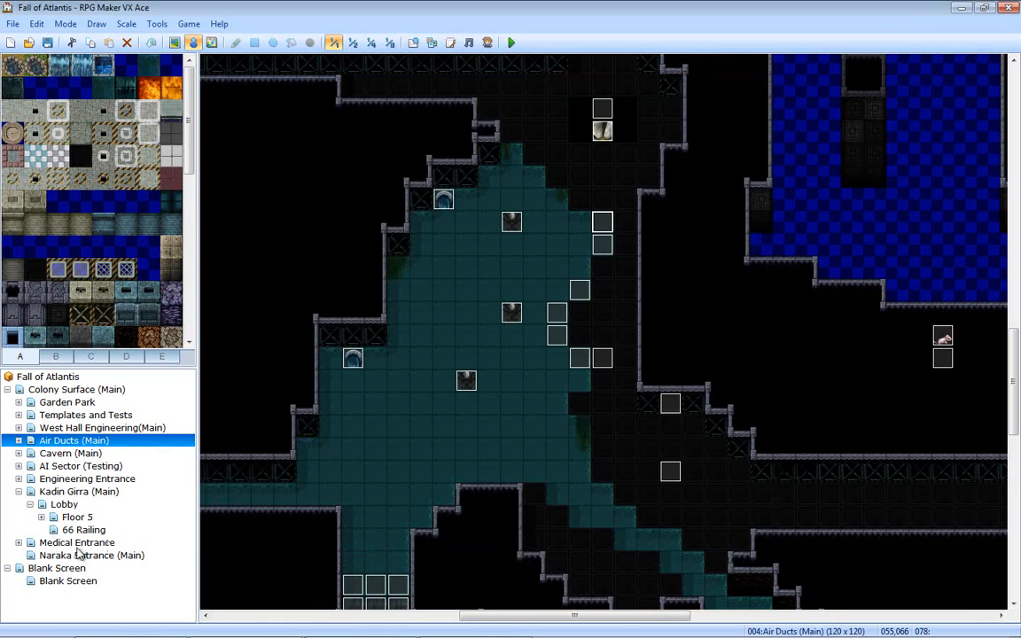
# - Move the duplicate guard event to 013,045 in the Lobby map and change its trigger so it does not run automatically
pyautogui.click(75, 491)
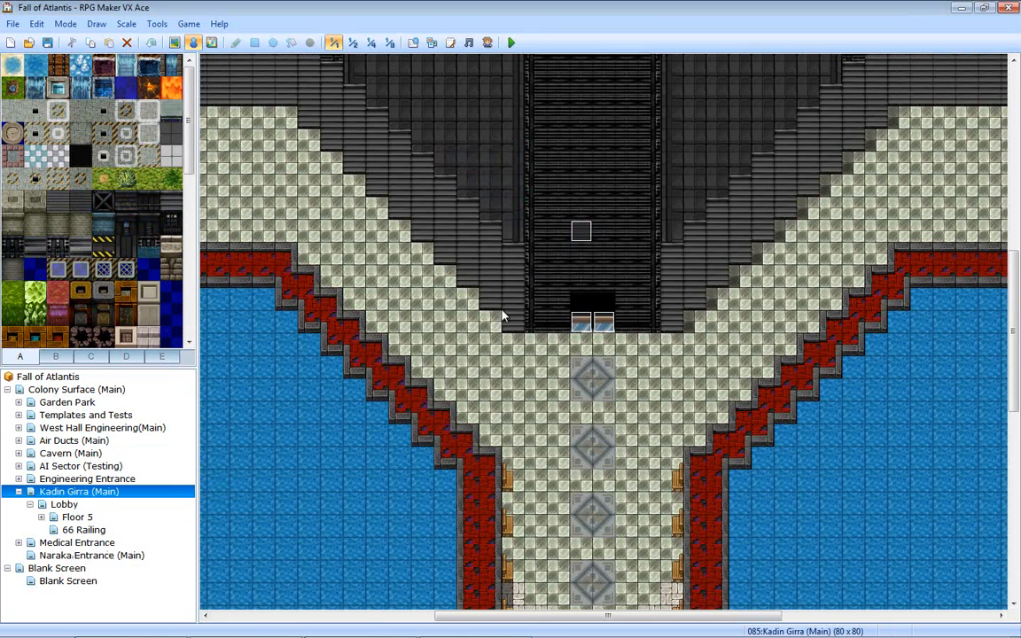
pyautogui.click(64, 504)
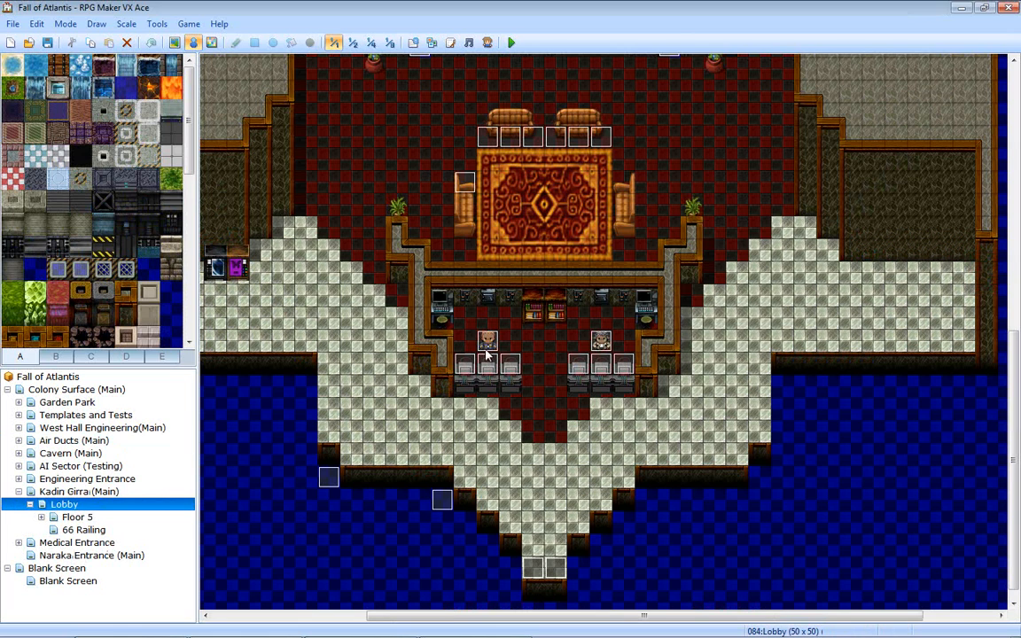
pyautogui.doubleClick(283, 522)
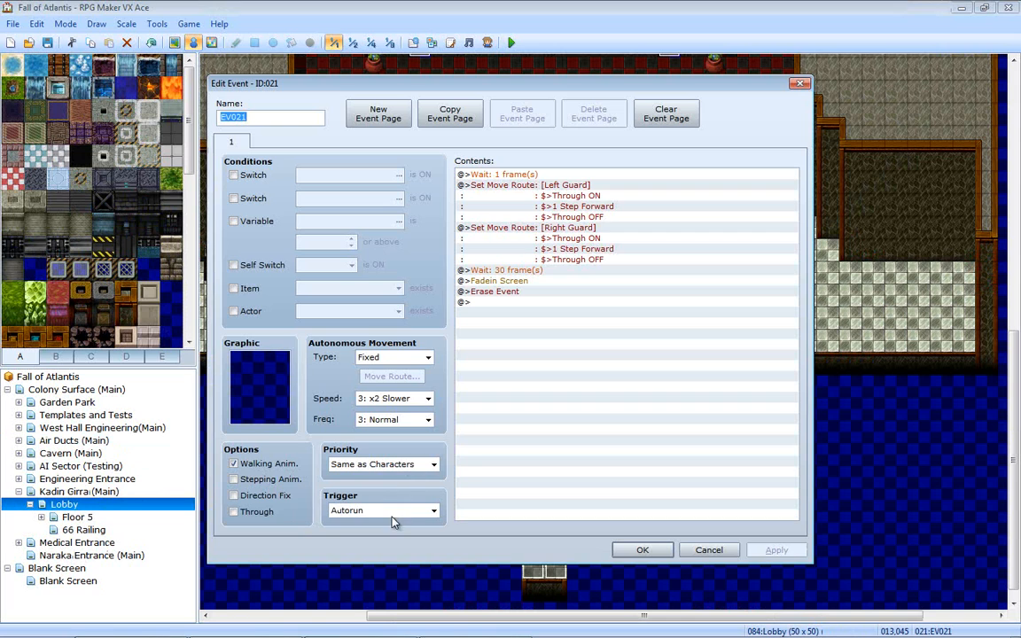
pyautogui.click(394, 513)
pyautogui.click(367, 523)
pyautogui.click(643, 550)
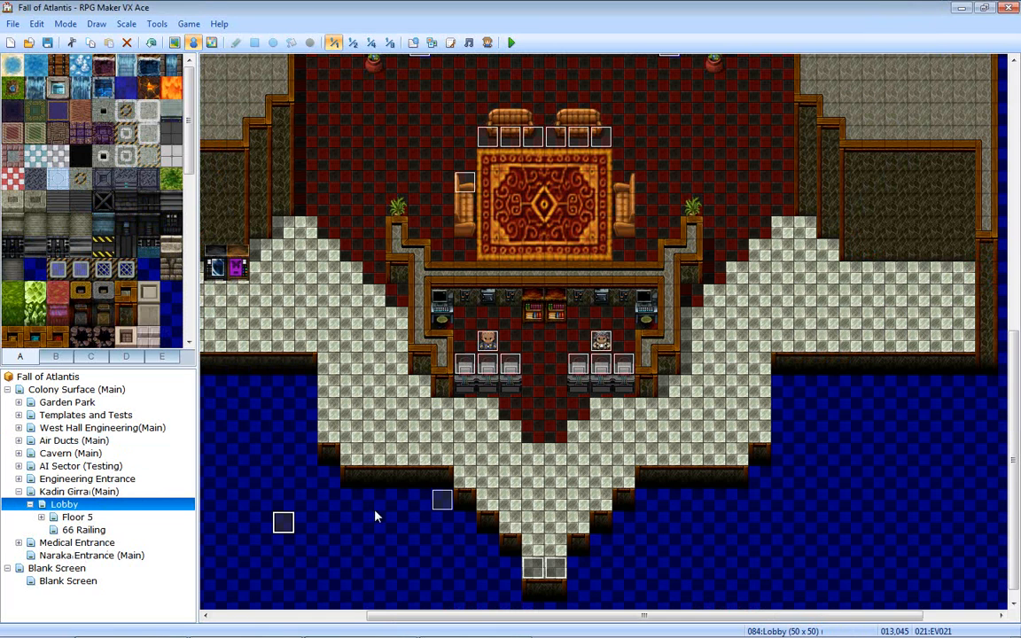
# - Paste the copied map battle commands before Erase Event in the Lobby's autorun event at 020,044 and save the event
pyautogui.doubleClick(441, 499)
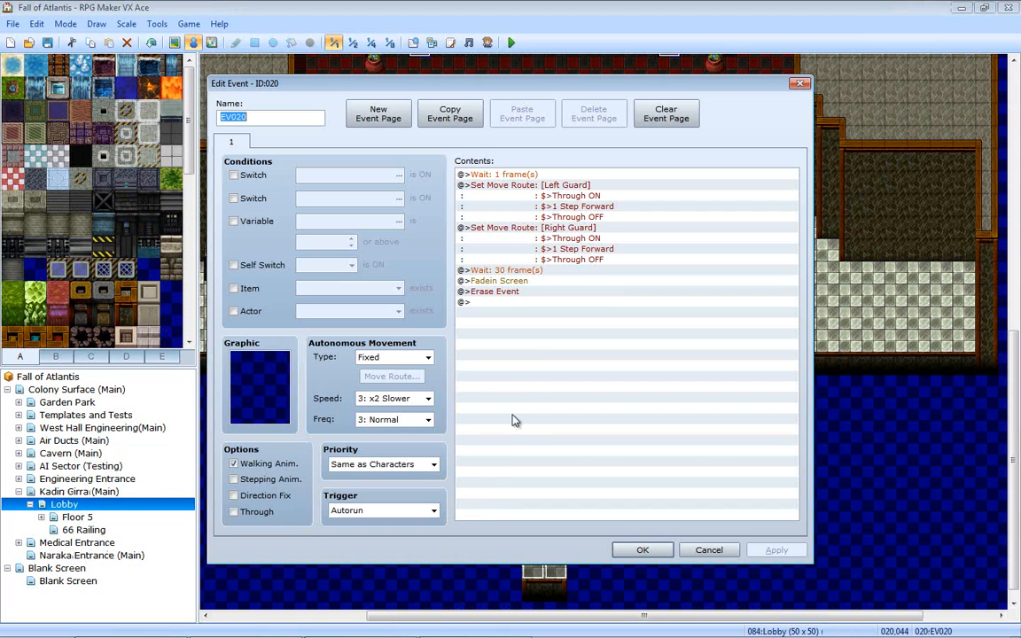
pyautogui.click(512, 294)
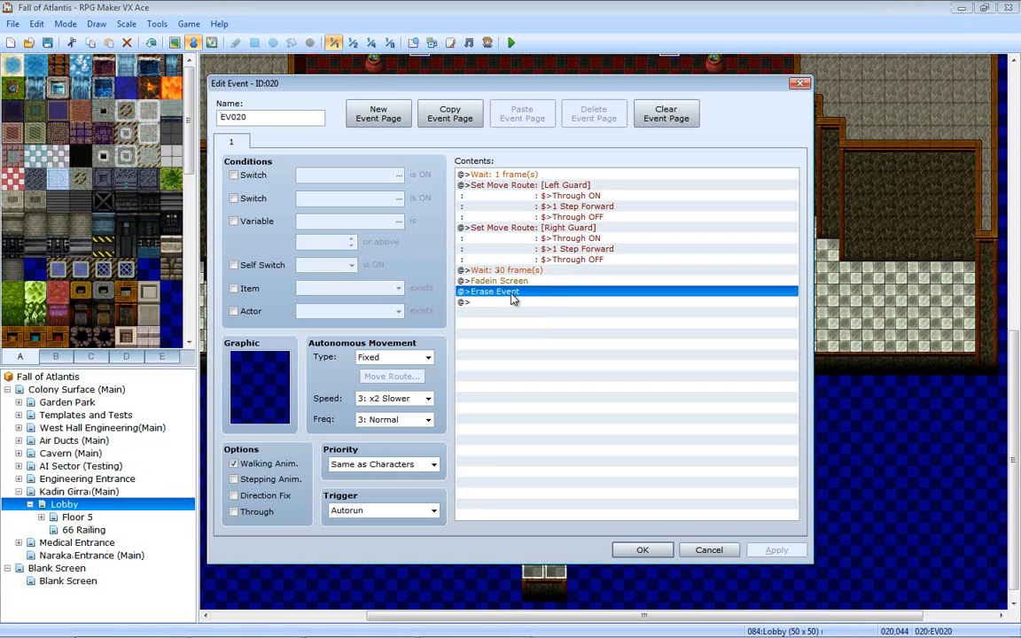
pyautogui.hotkey('ctrl', 'v')
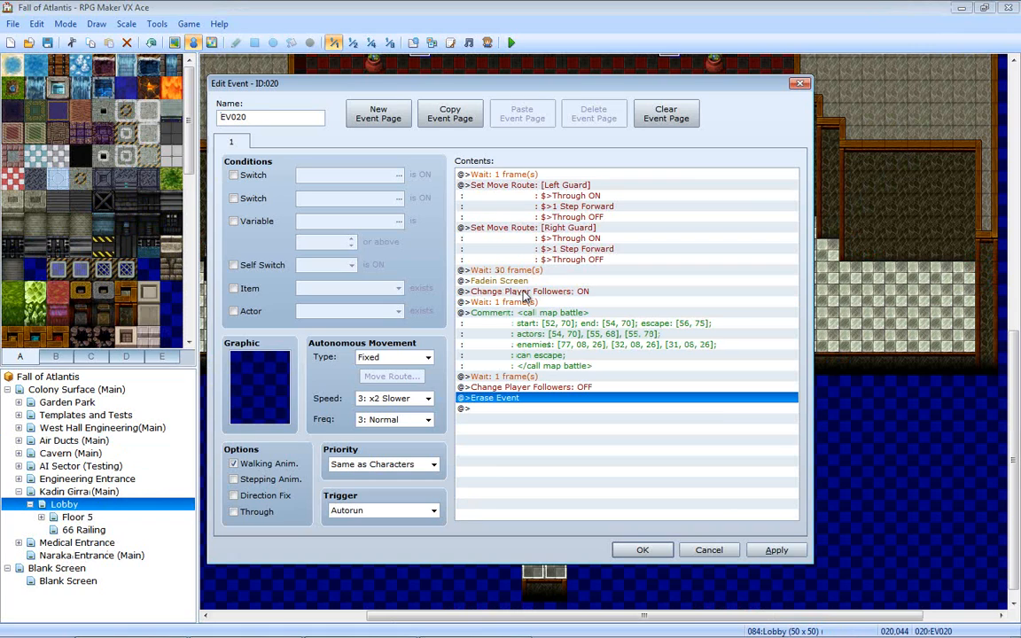
pyautogui.click(777, 550)
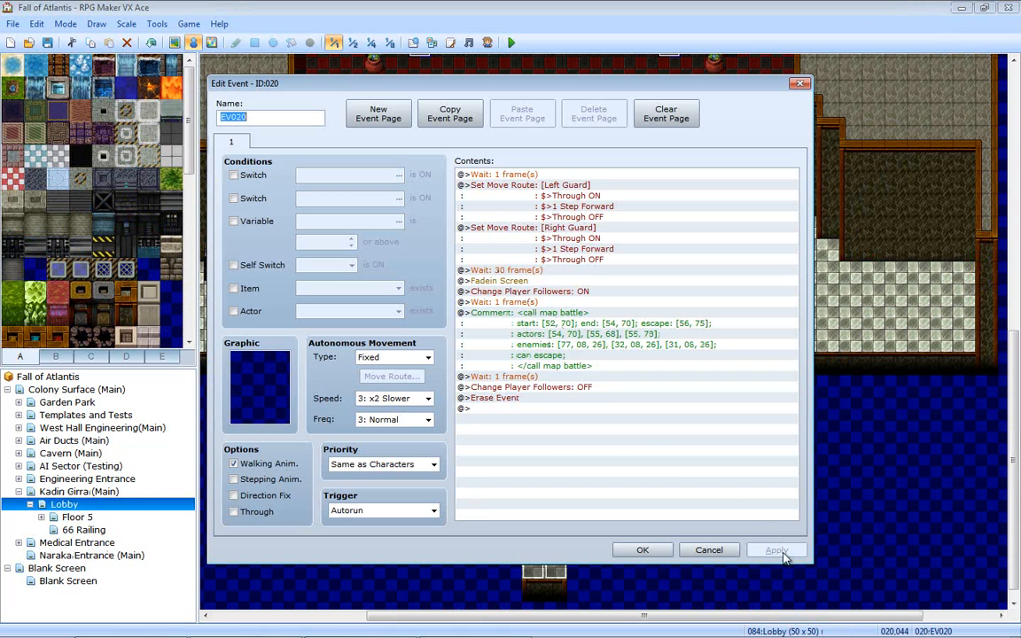
pyautogui.moveTo(600, 89); pyautogui.dragTo(222, 86)
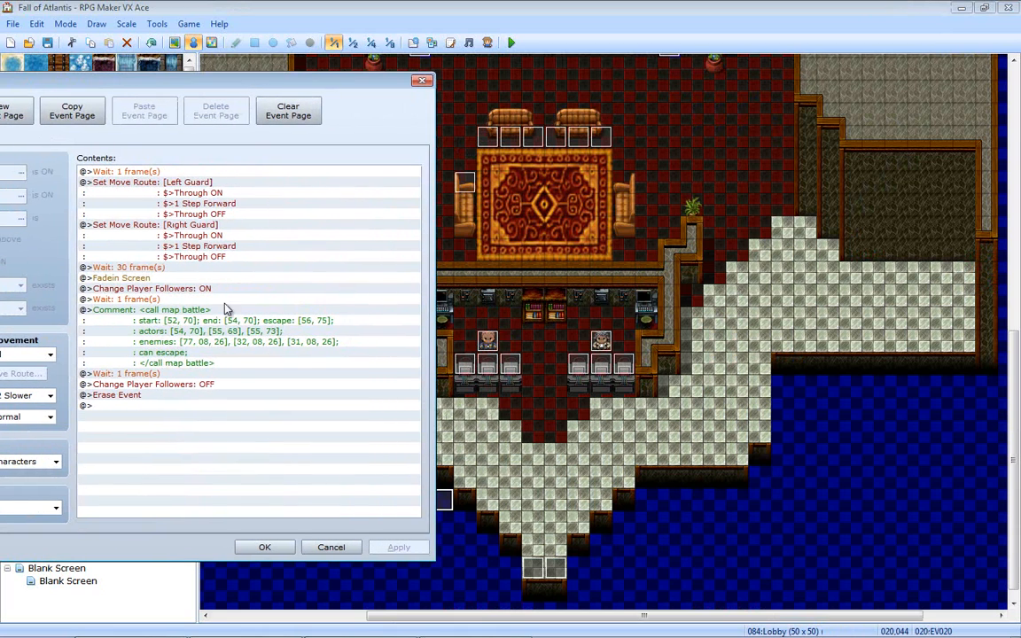
pyautogui.click(265, 548)
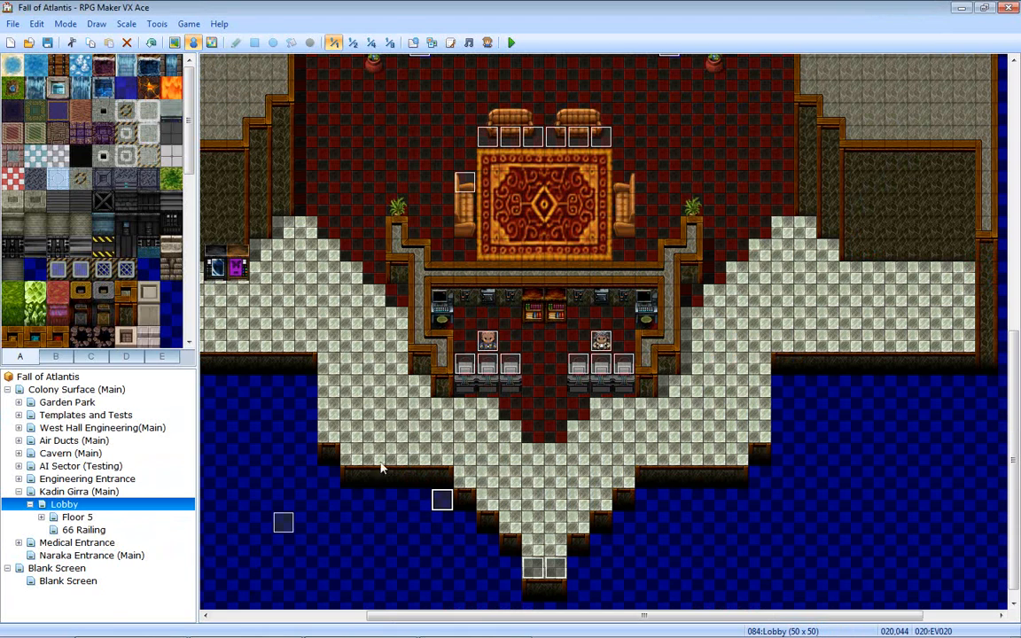
# - Inspect the Left Guard and Right Guard events behind the Lobby's reception desks
pyautogui.doubleClick(488, 343)
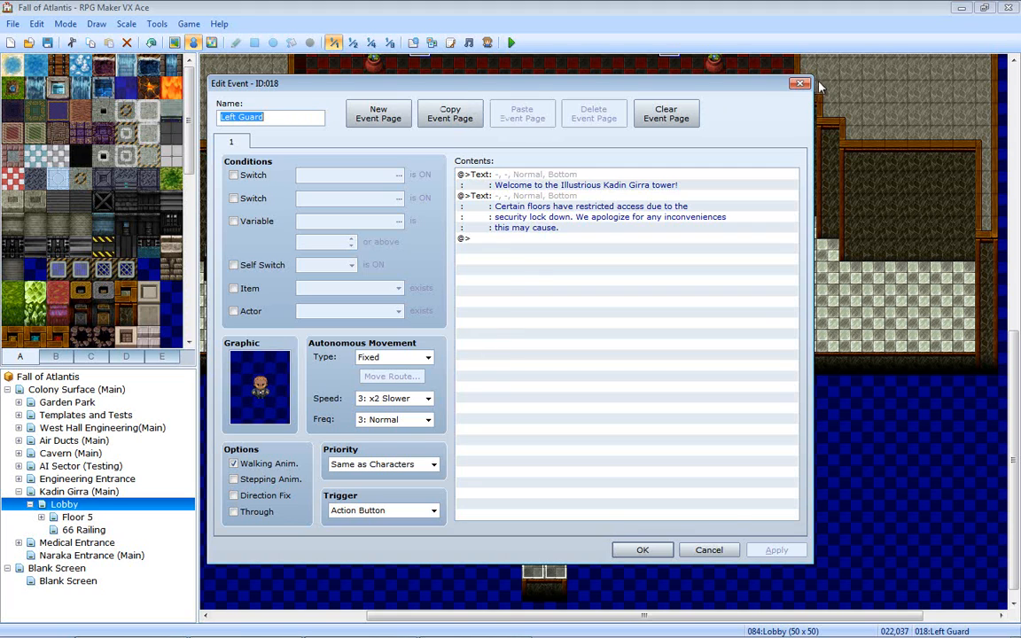
pyautogui.click(728, 72)
pyautogui.doubleClick(601, 343)
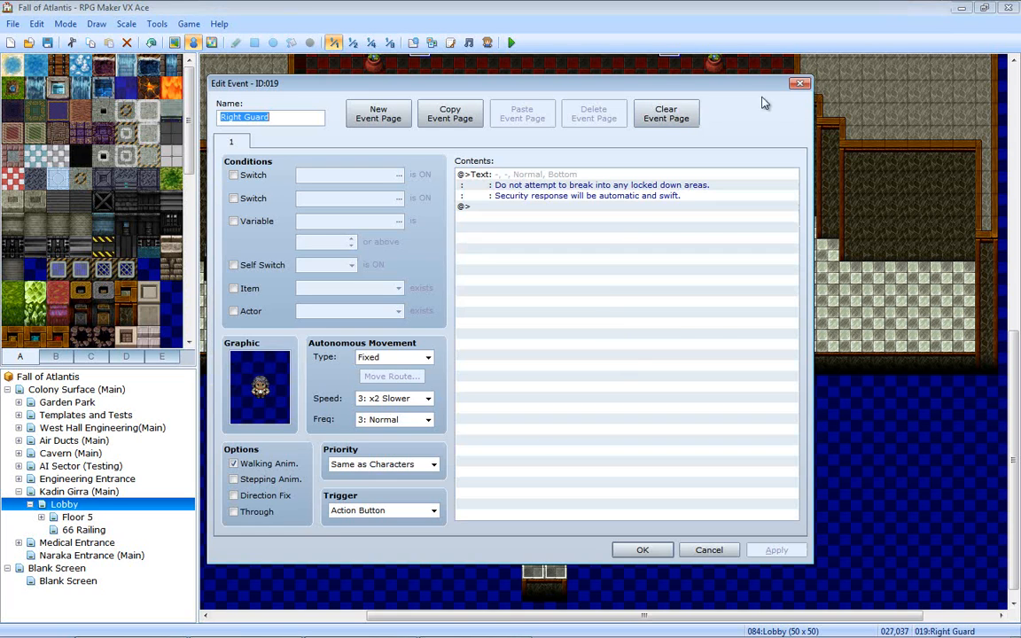
pyautogui.click(803, 84)
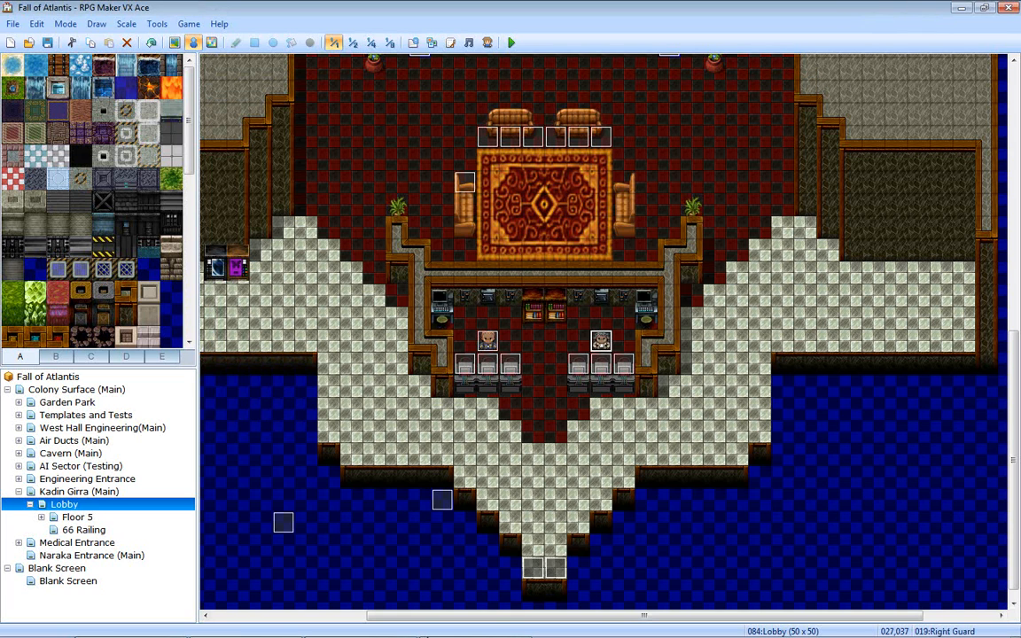
# - Examine the call map battle comment in the event at 020,044 alongside the guards' places in the Lobby map
pyautogui.click(447, 504)
pyautogui.doubleClick(447, 506)
pyautogui.moveTo(514, 84); pyautogui.dragTo(124, 53)
pyautogui.click(203, 292)
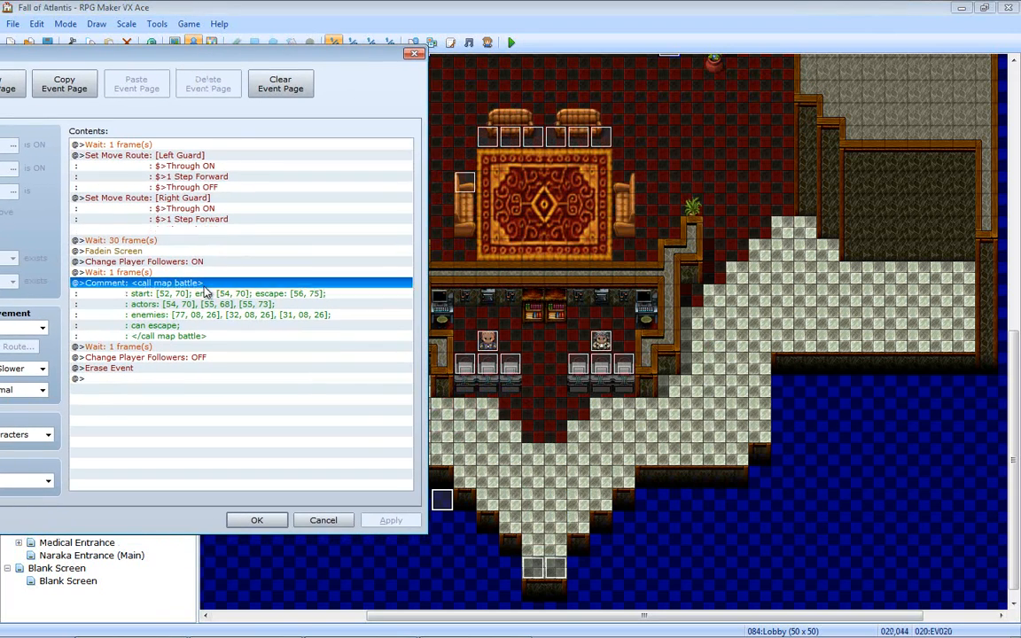
pyautogui.click(230, 297)
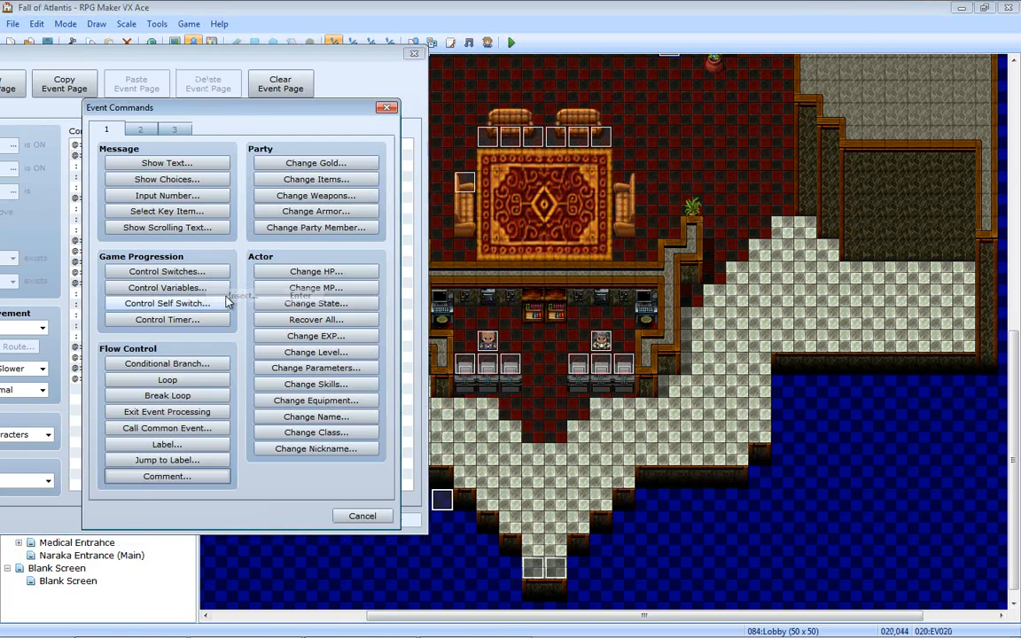
pyautogui.moveTo(320, 51); pyautogui.dragTo(830, 55)
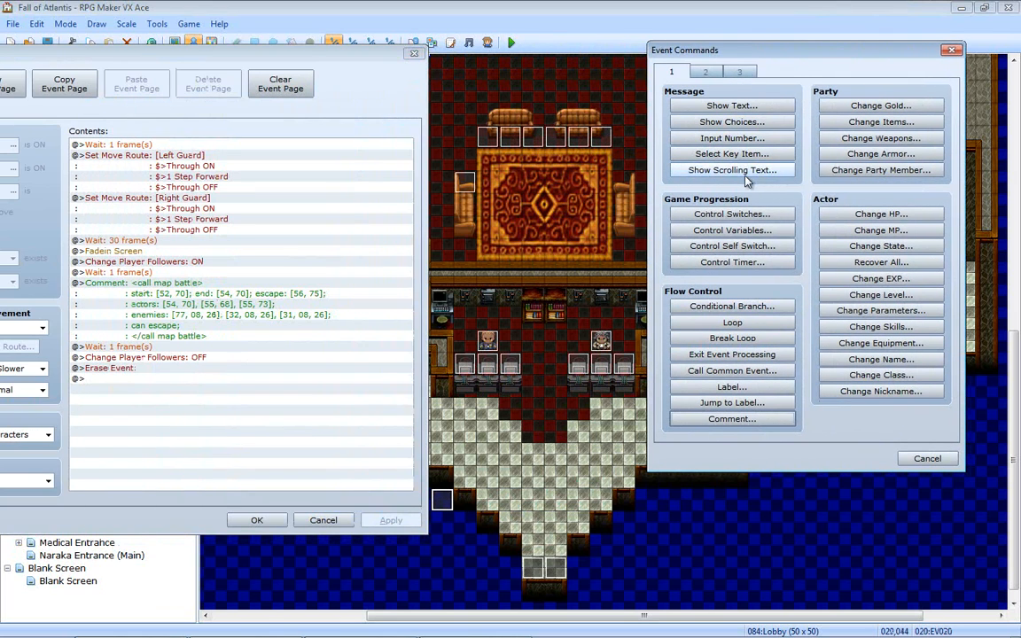
pyautogui.click(927, 459)
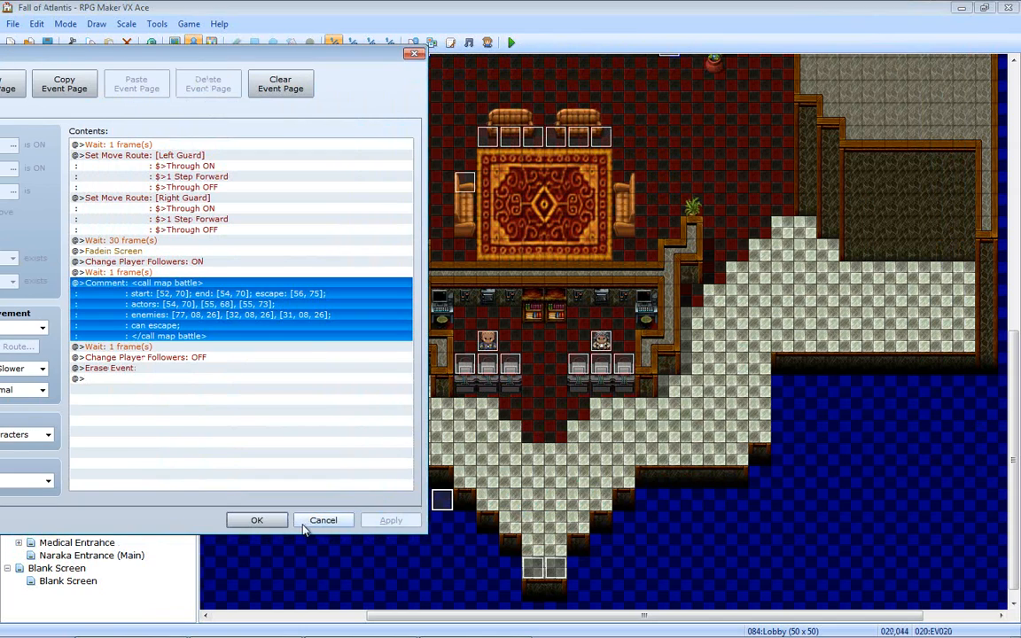
pyautogui.click(257, 521)
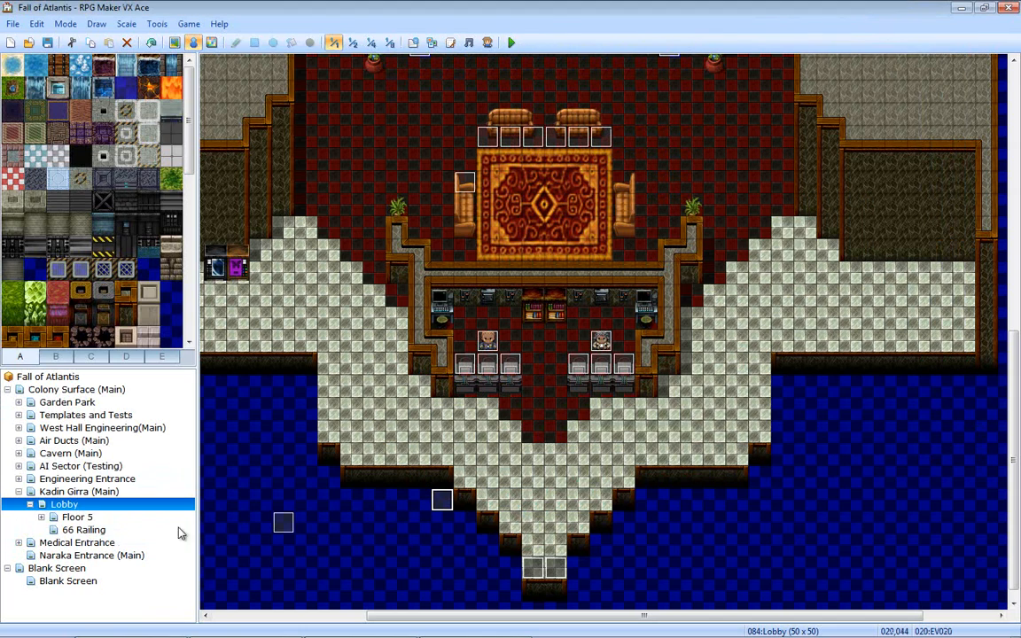
# - Find and display the Security Room map within the West Hall Corner branch of West Hall Engineering(Main)
pyautogui.click(71, 478)
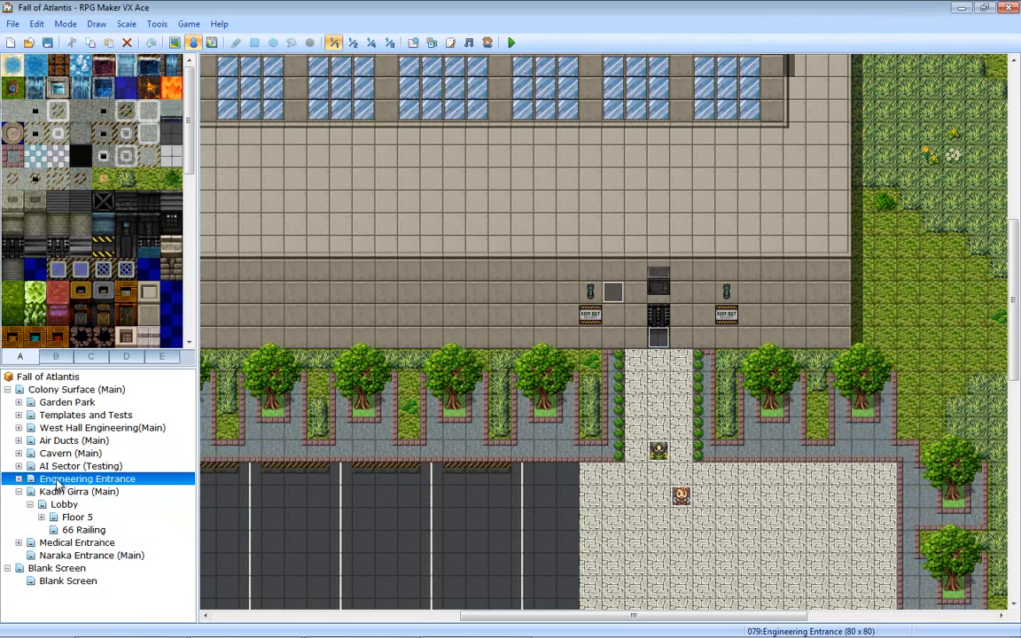
pyautogui.click(19, 429)
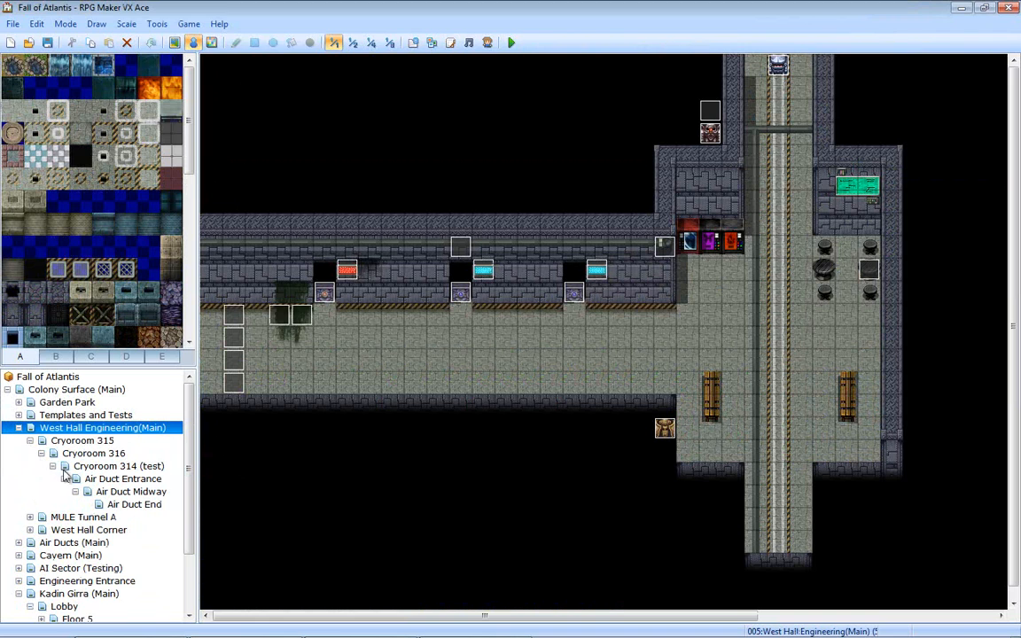
pyautogui.click(19, 428)
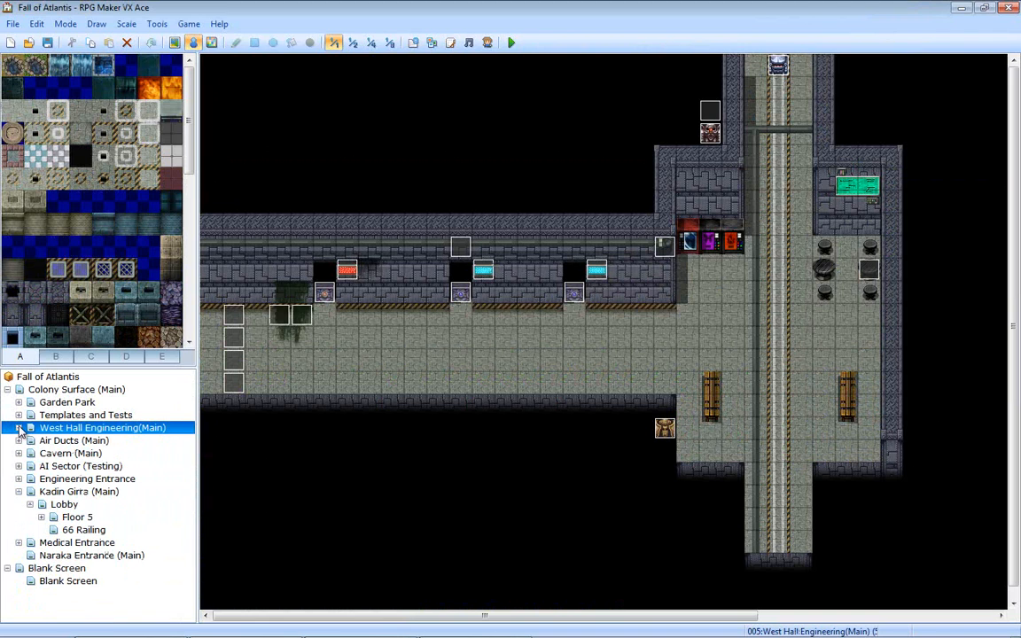
pyautogui.click(18, 428)
pyautogui.click(30, 440)
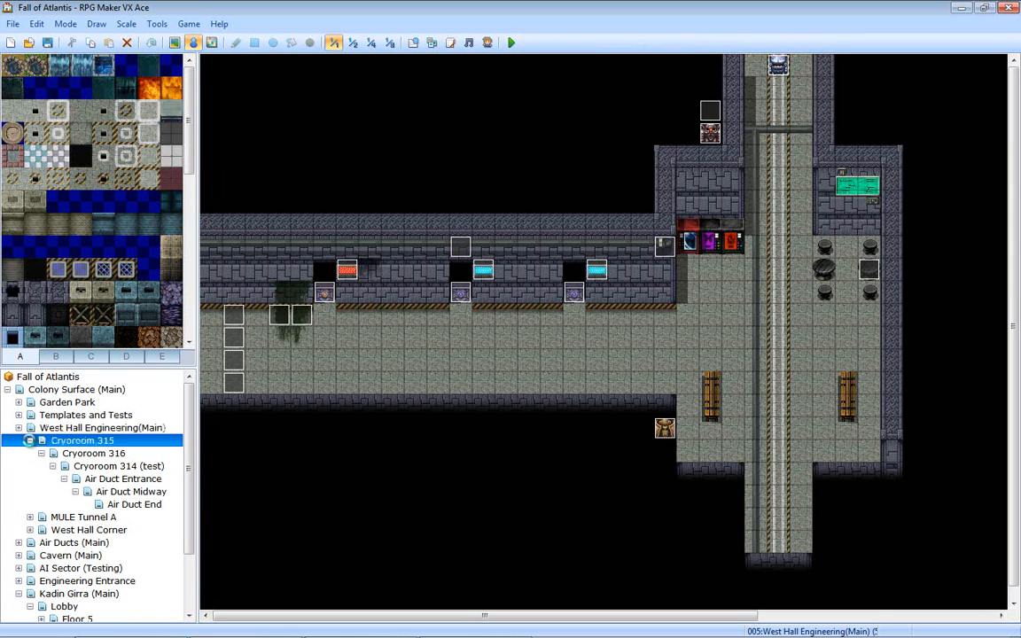
pyautogui.click(30, 466)
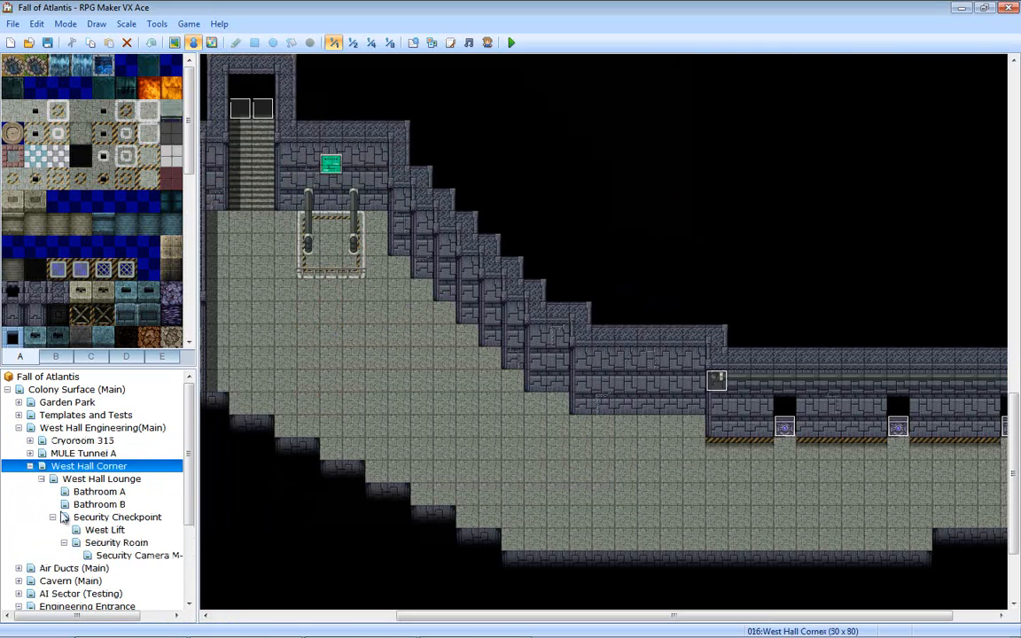
pyautogui.click(90, 542)
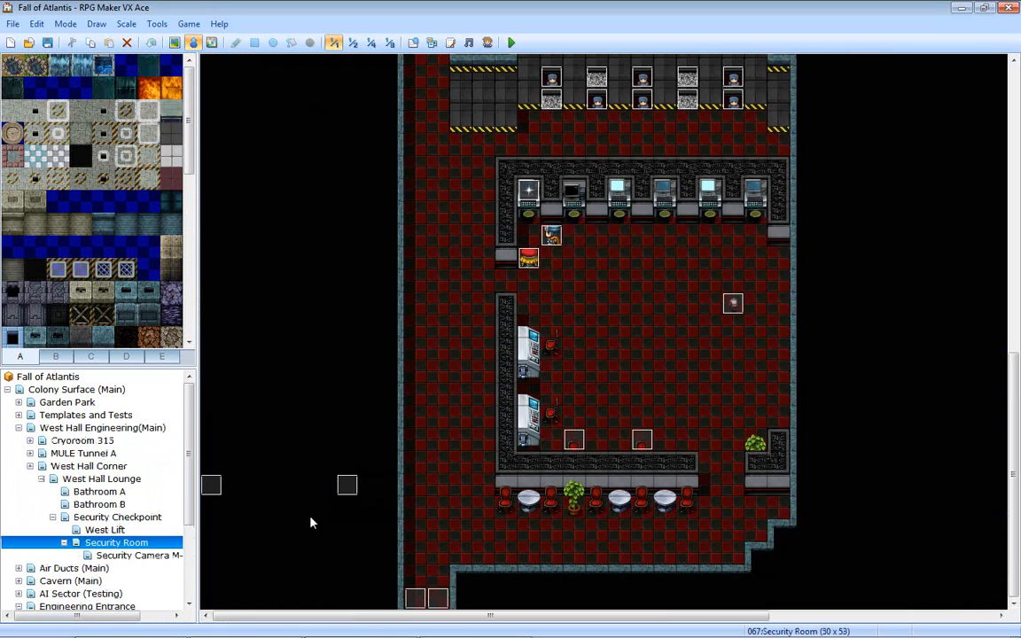
# - Copy the opening commands of the Security Room's SecurityRoomStart1 event, from Change Player Followers: ON through the Engineers' main relay text
pyautogui.doubleClick(346, 485)
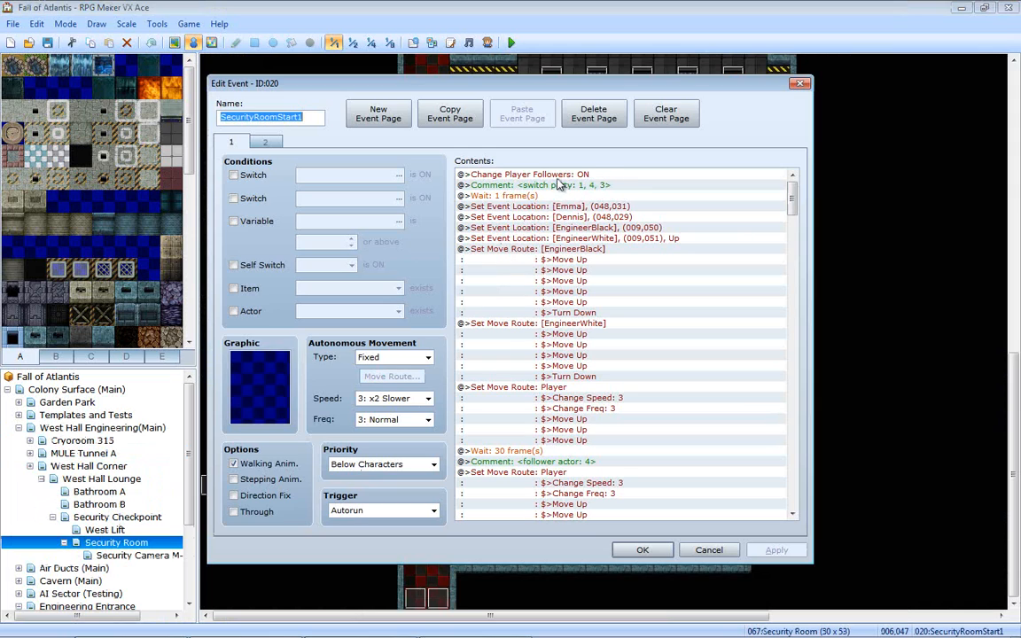
pyautogui.click(528, 174)
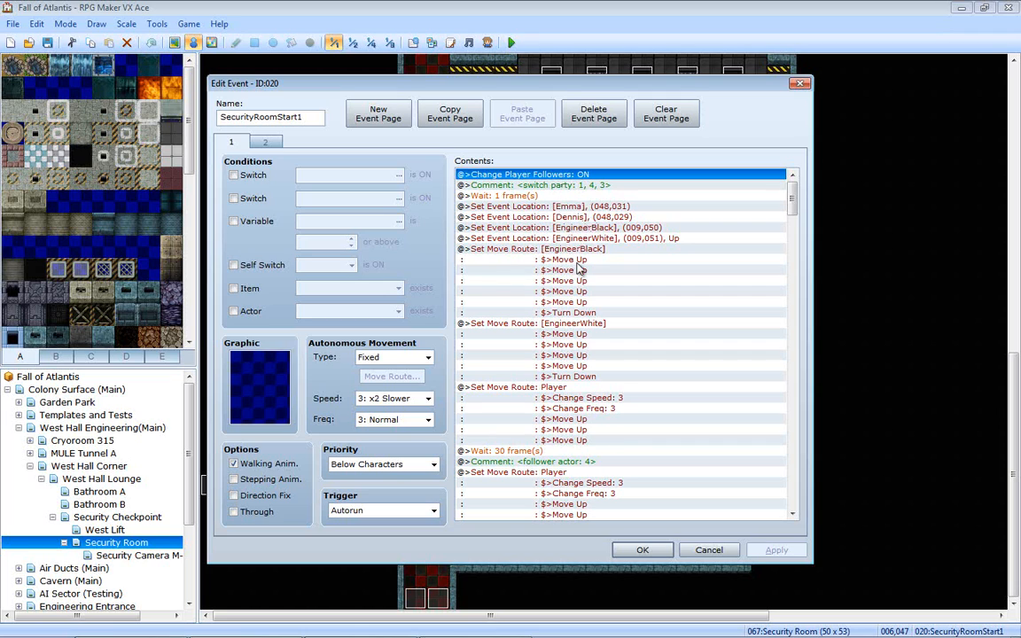
pyautogui.scroll(-1, 572, 257)
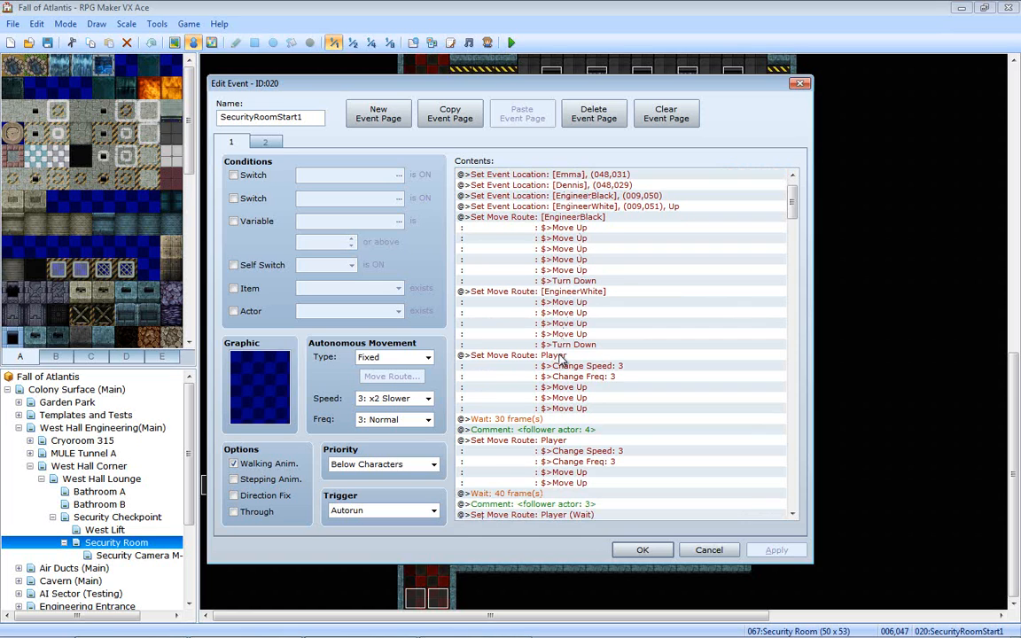
pyautogui.scroll(-2, 568, 364)
pyautogui.scroll(-2, 567, 363)
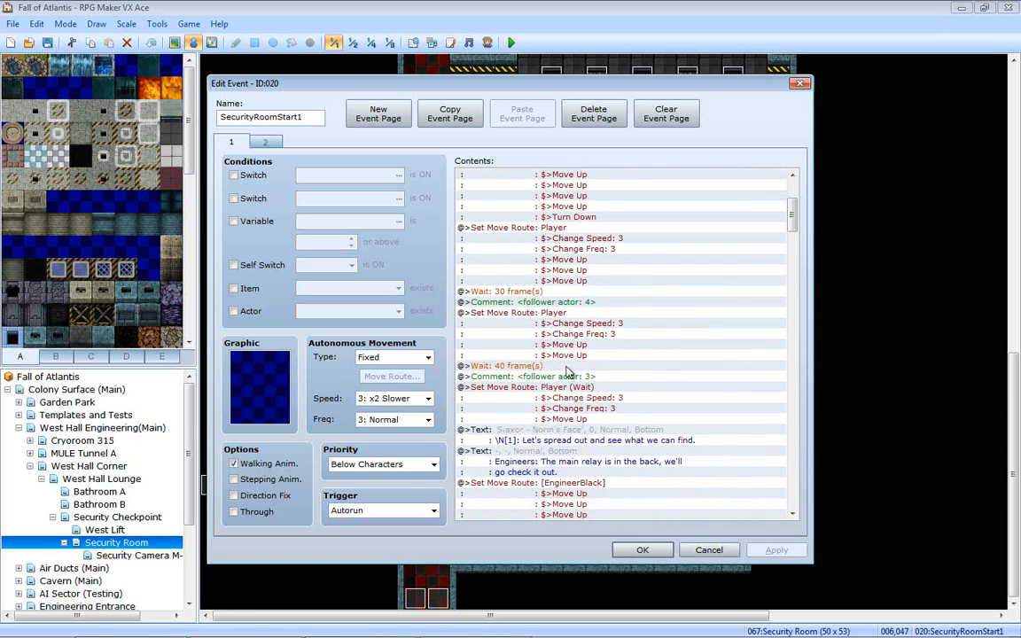
pyautogui.keyDown('shift'); pyautogui.click(565, 454); pyautogui.keyUp('shift')
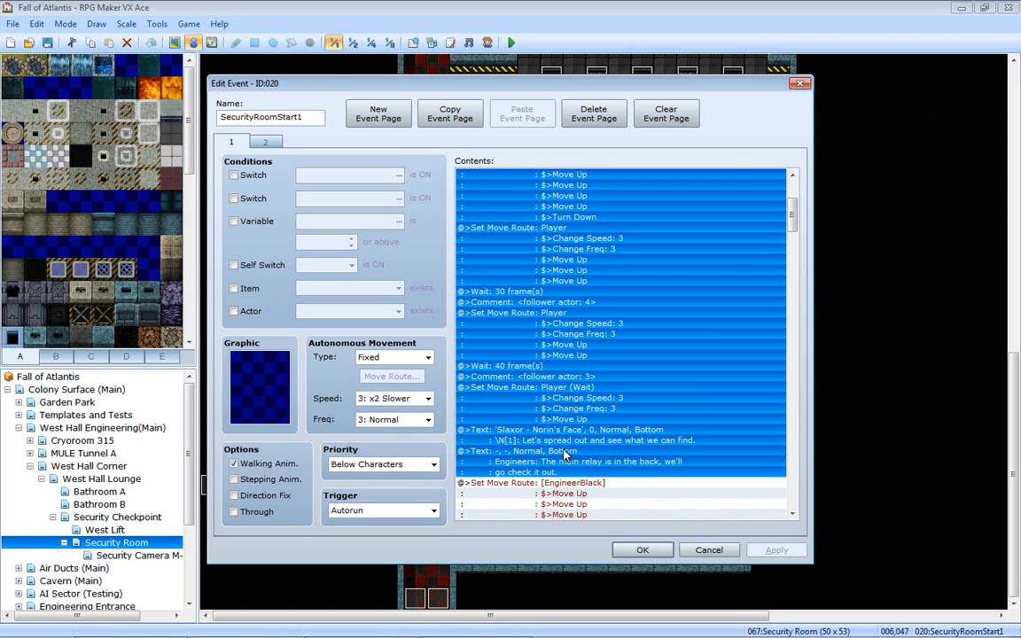
pyautogui.click(643, 549)
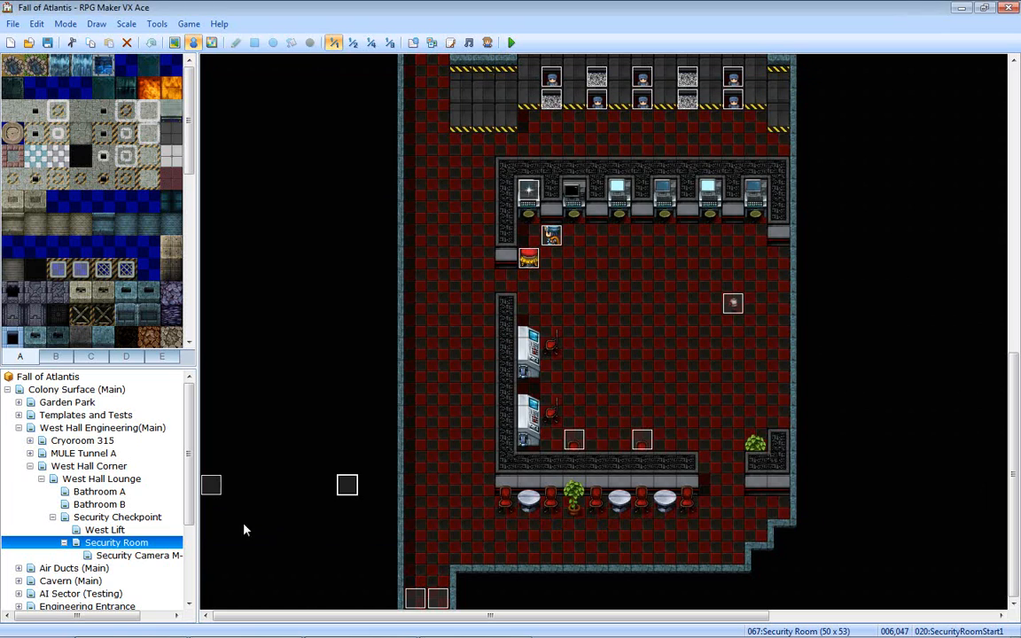
# - Paste the copied commands before the call map battle comment in the Lobby's autorun event at 020,044
pyautogui.scroll(-2, 168, 485)
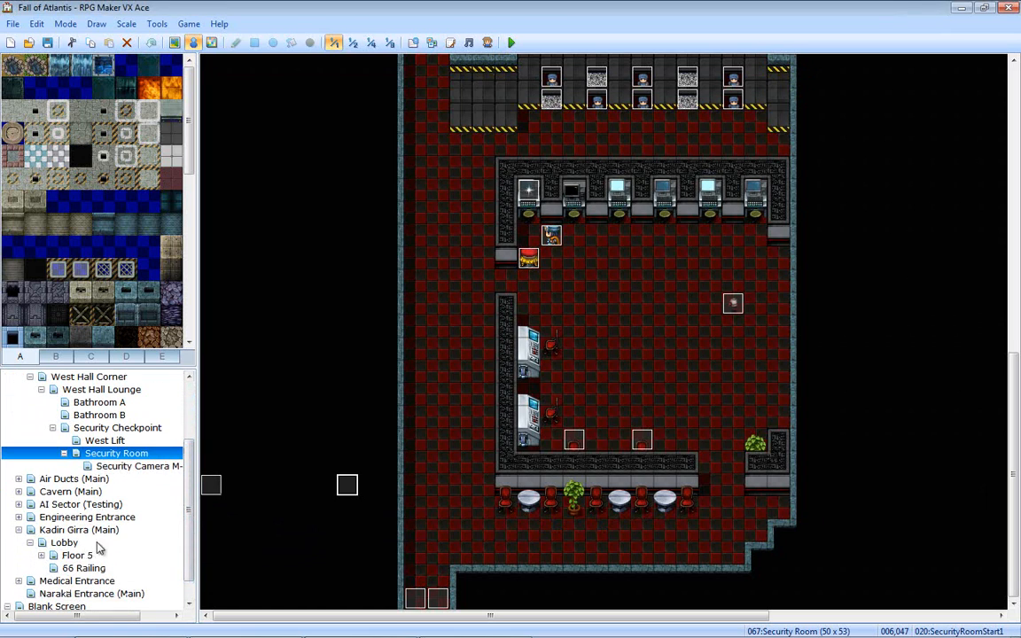
pyautogui.scroll(-2, 168, 496)
pyautogui.click(67, 517)
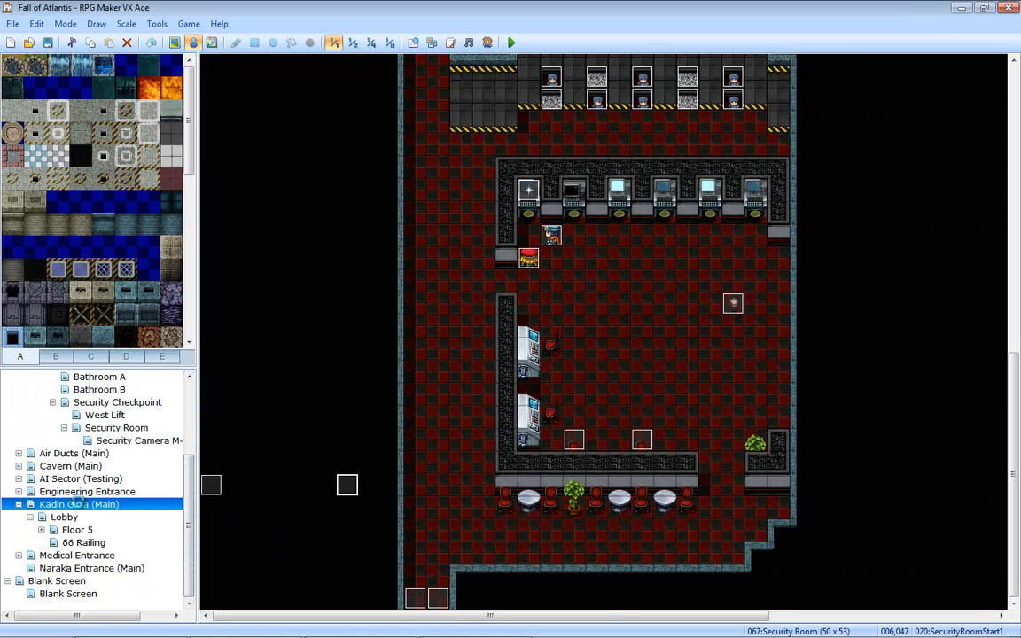
pyautogui.doubleClick(442, 500)
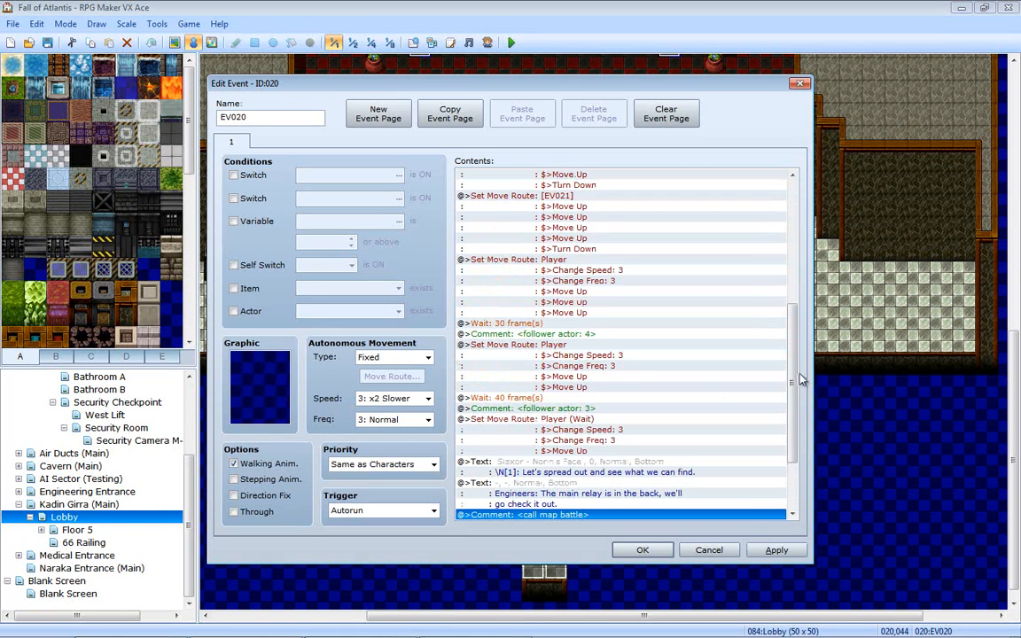
pyautogui.scroll(5, 780, 266)
pyautogui.scroll(1, 780, 266)
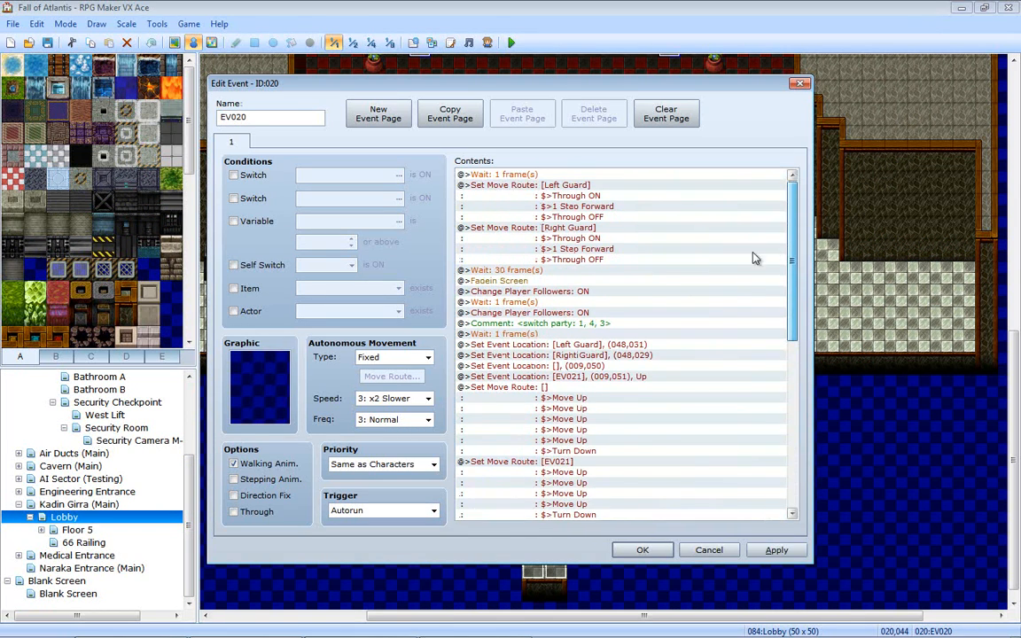
# - Delete the duplicate Change Player Followers: ON and Wait: 1 frame(s) commands above the switch party comment and apply the changes
pyautogui.click(546, 313)
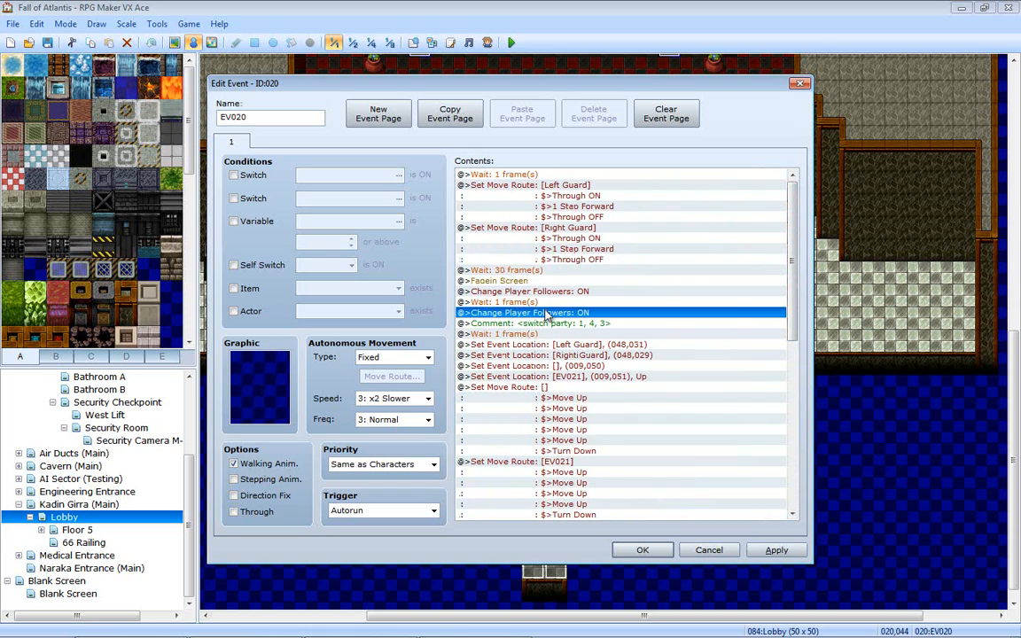
pyautogui.press('Up')
pyautogui.press('Up')
pyautogui.press('Delete')
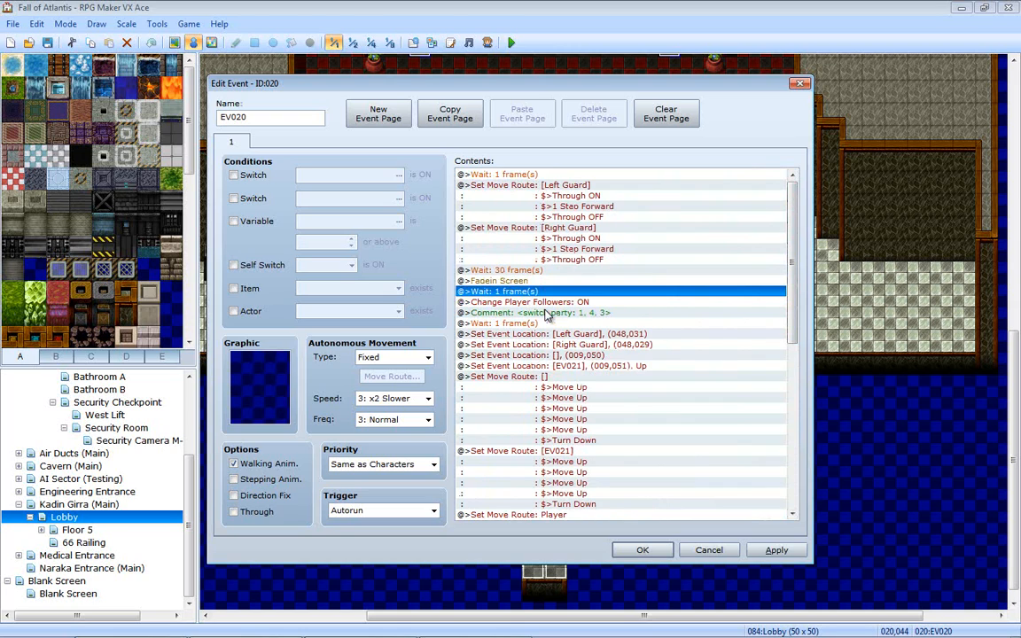
pyautogui.press('Delete')
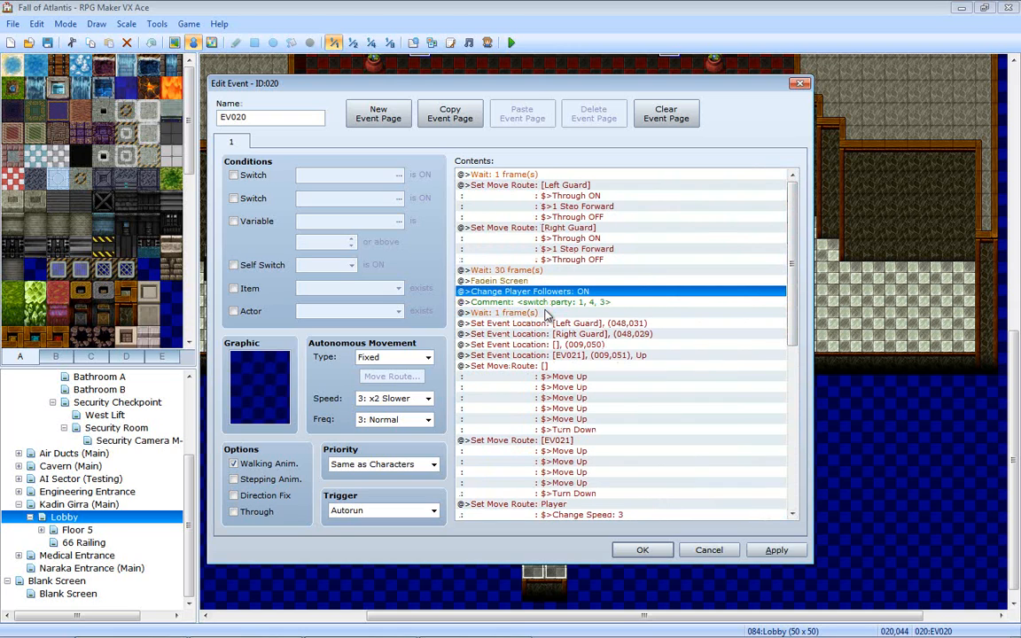
pyautogui.click(594, 303)
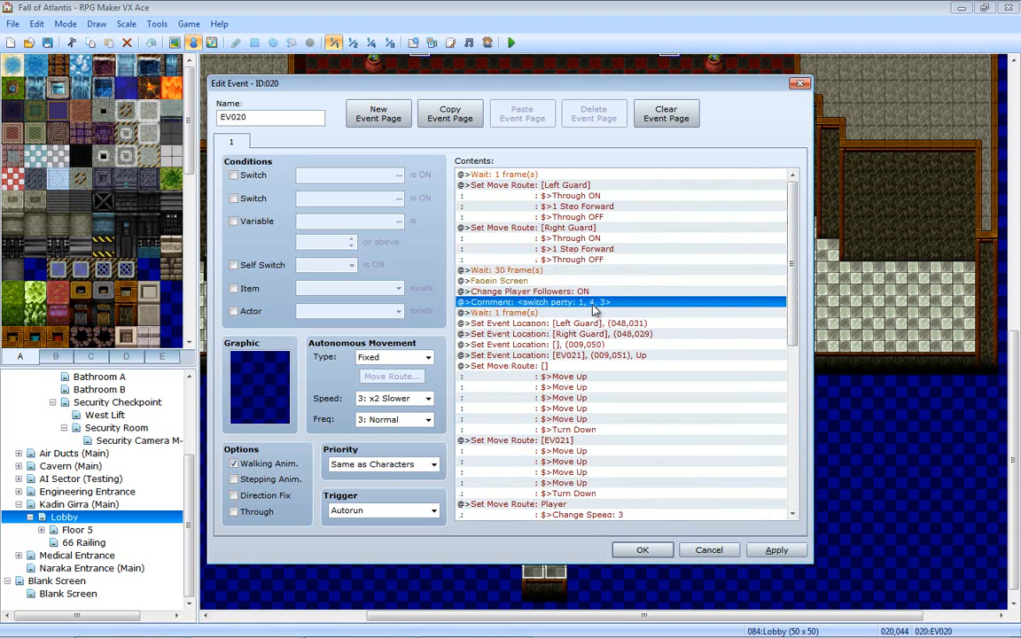
pyautogui.press('Insert')
pyautogui.click(741, 547)
pyautogui.click(784, 551)
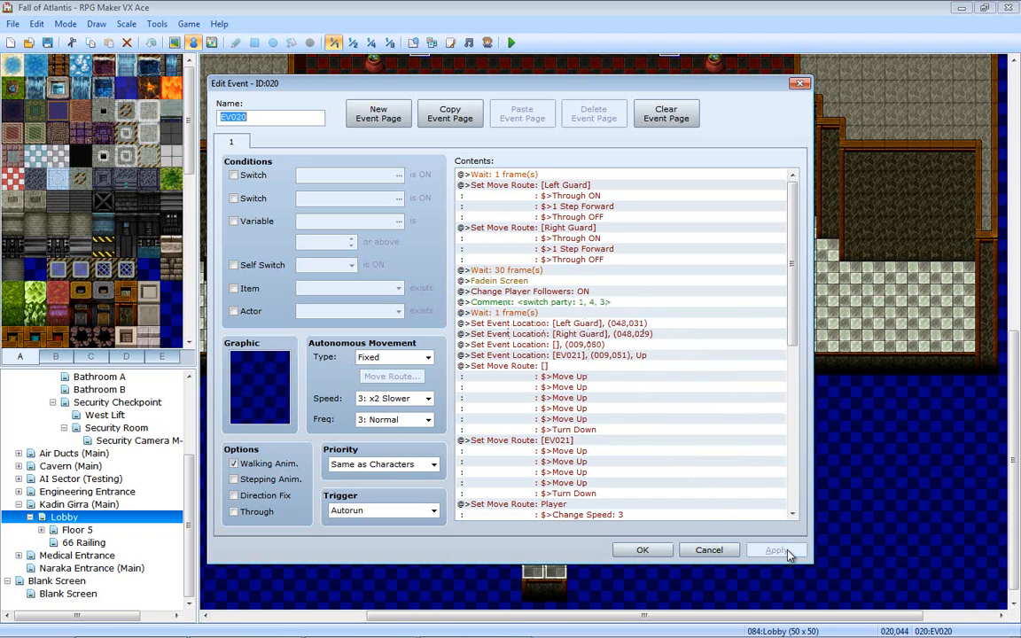
# - Examine on the map where the Left Guard's Set Event Location command places the guard
pyautogui.click(536, 324)
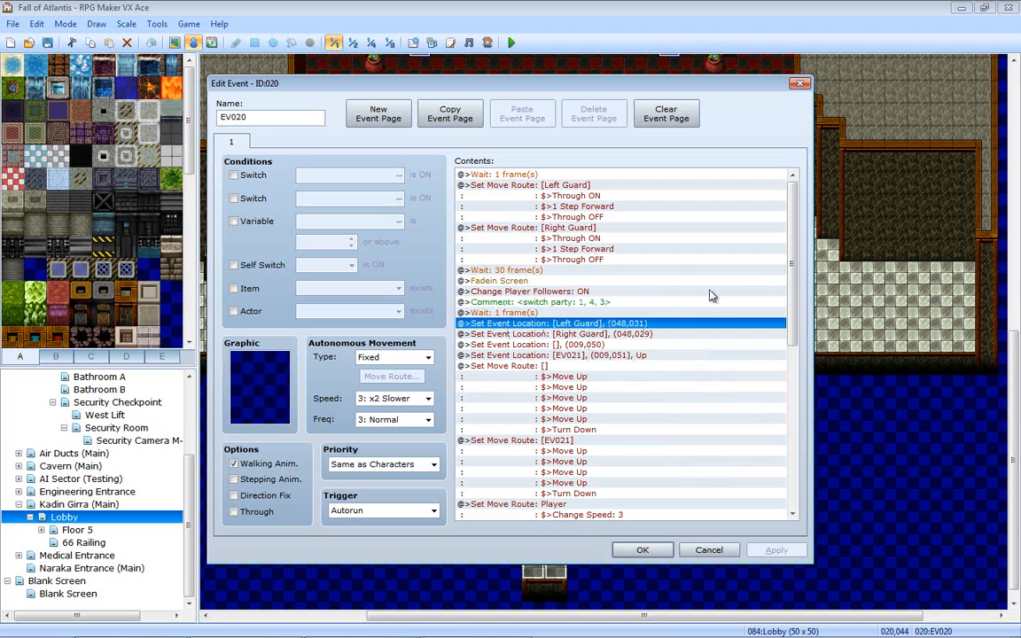
pyautogui.moveTo(794, 263); pyautogui.dragTo(815, 232)
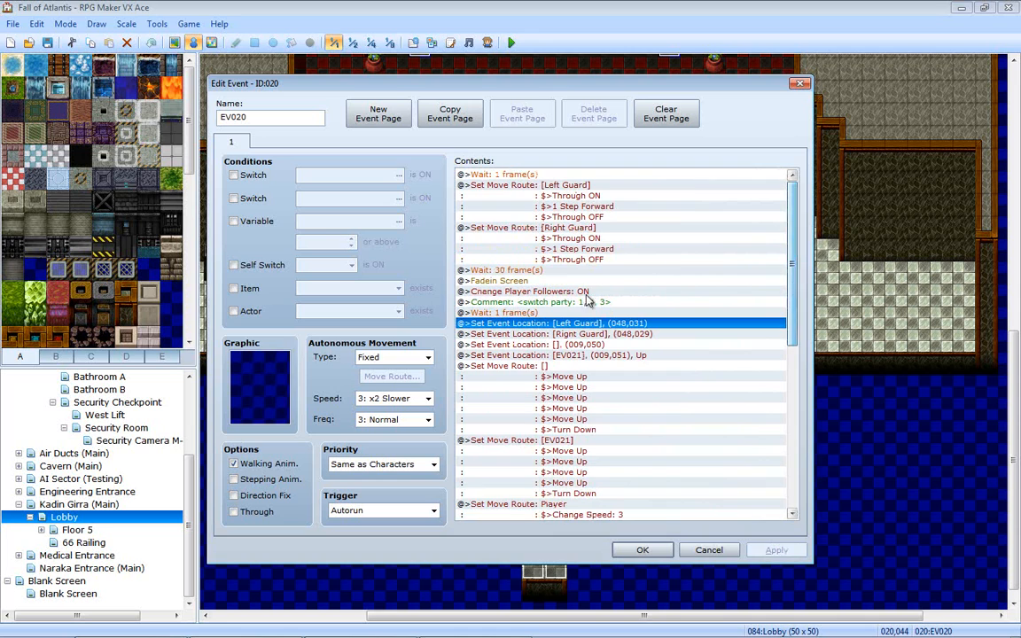
pyautogui.doubleClick(581, 326)
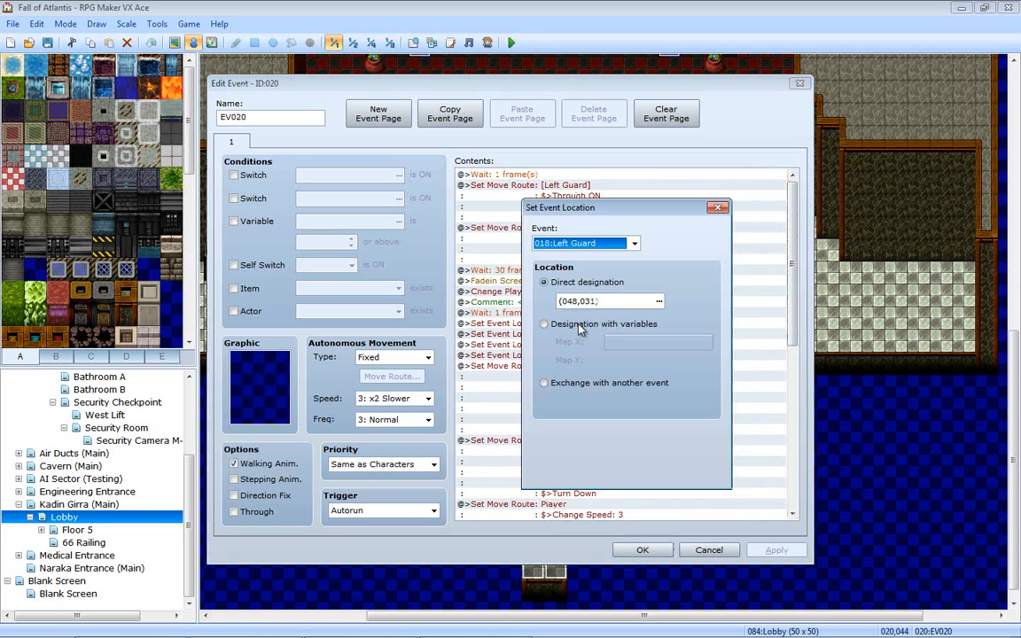
pyautogui.click(659, 302)
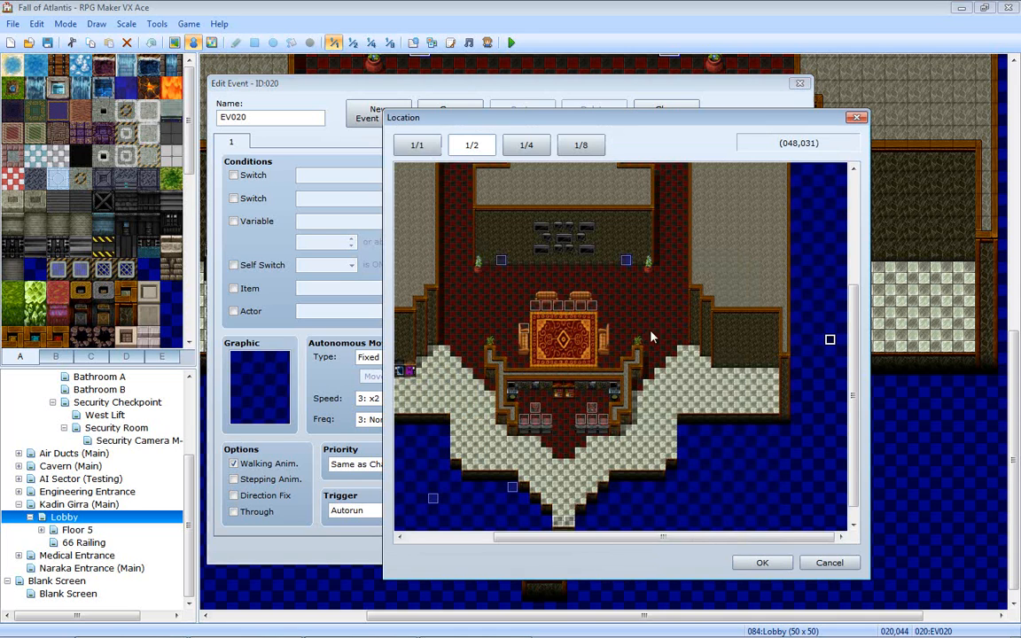
pyautogui.click(810, 564)
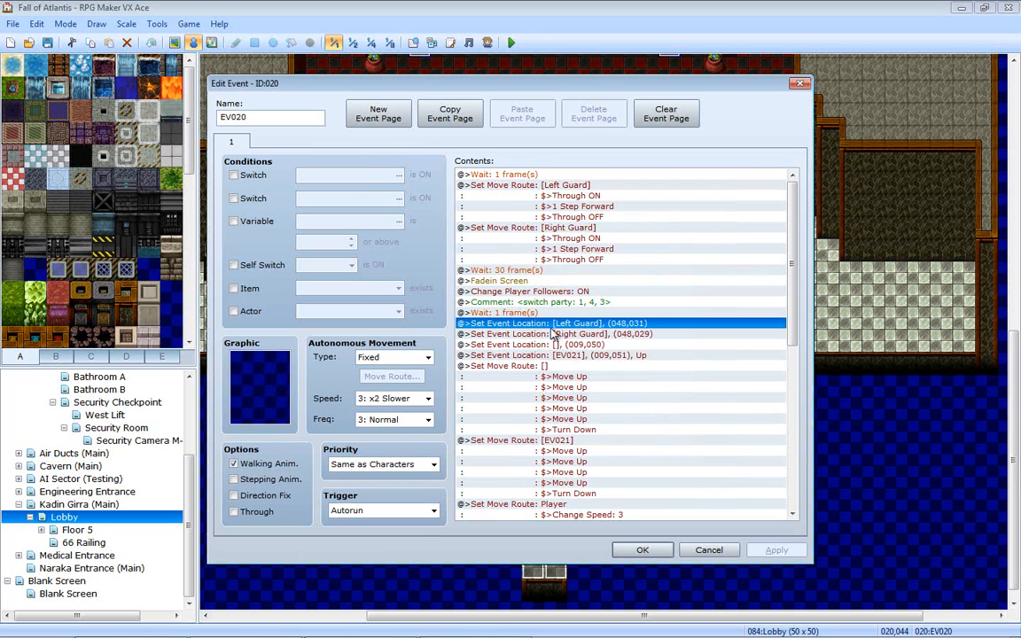
# - Delete the four pasted Set Event Location commands and the move routes for the unnamed event and EV021
pyautogui.press('Delete')
pyautogui.press('Delete')
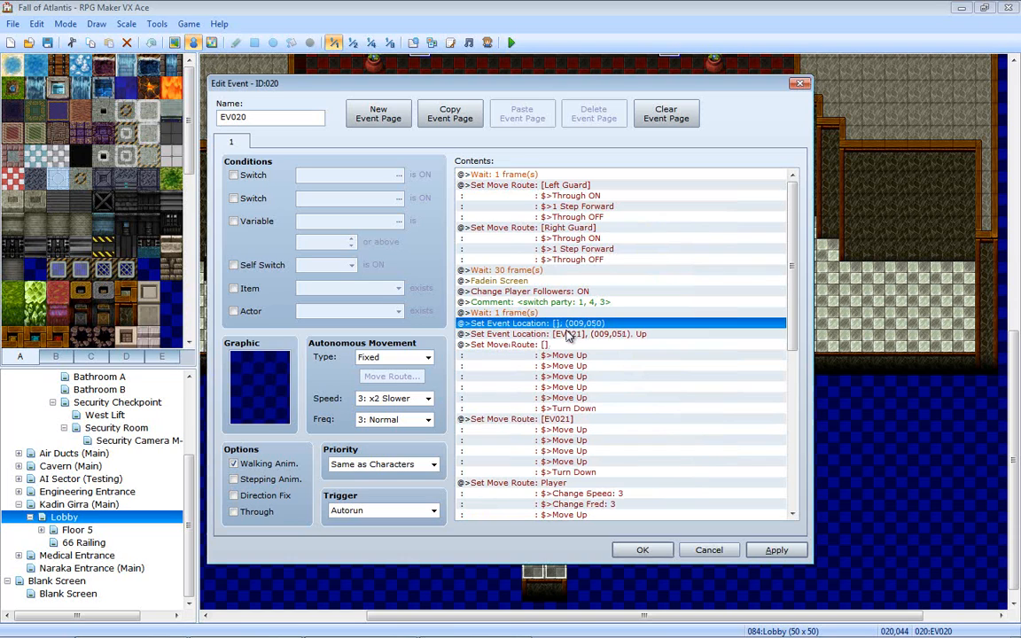
pyautogui.press('Delete')
pyautogui.press('Delete')
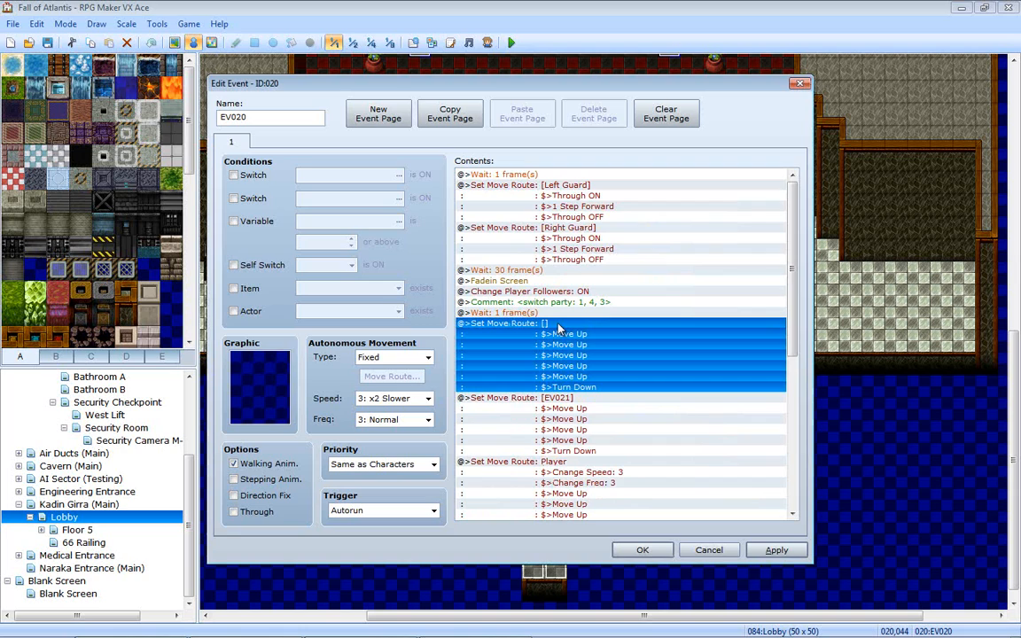
pyautogui.scroll(-1, 559, 328)
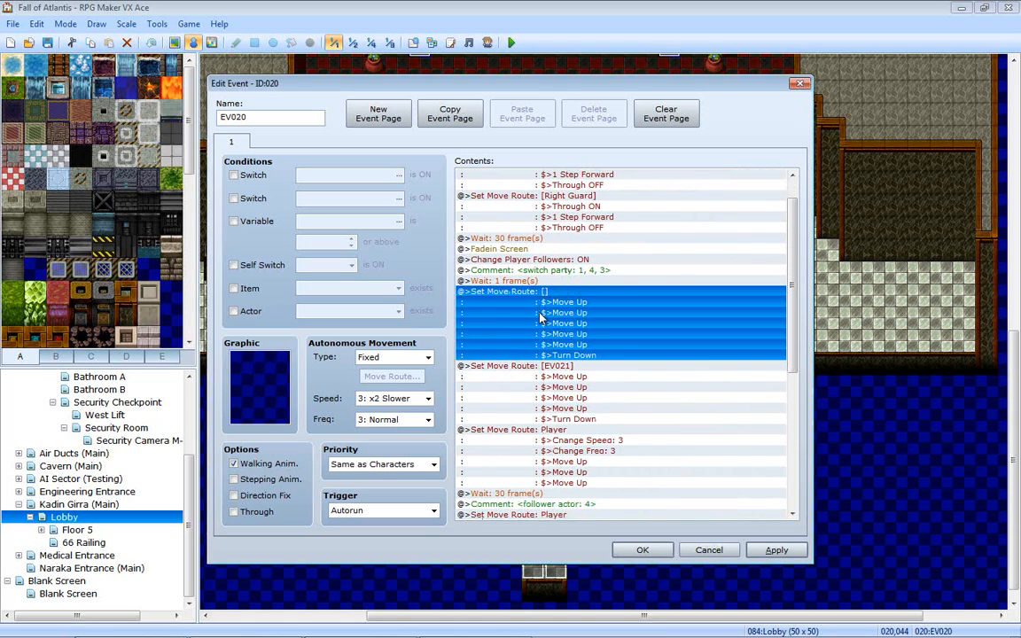
pyautogui.press('Delete')
pyautogui.press('Delete')
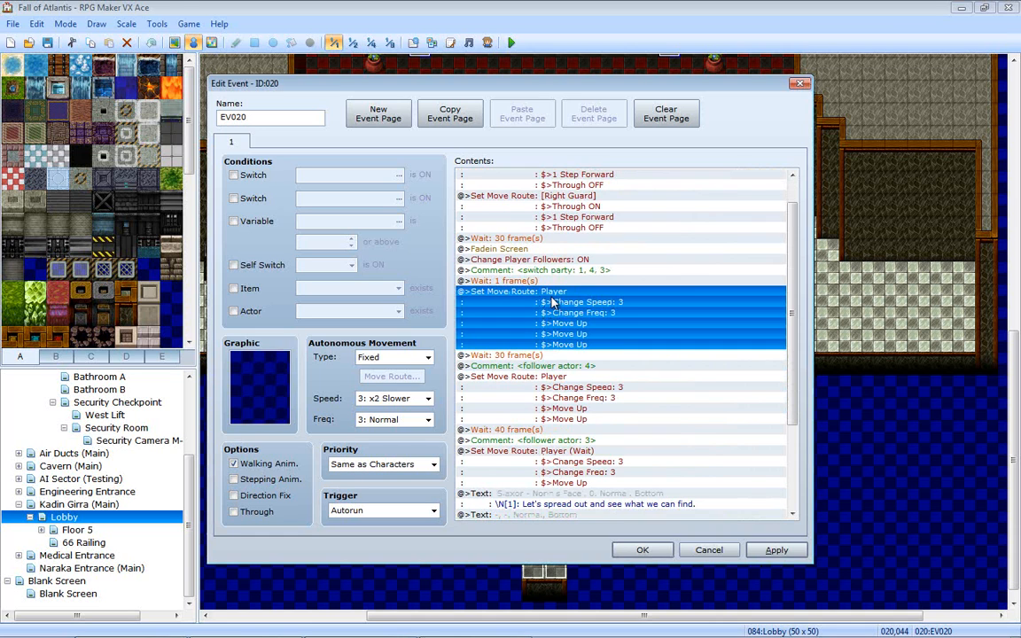
# - Try adding Move Left and Move Up to the Player's first move route, below the switch party comment
pyautogui.moveTo(567, 83); pyautogui.dragTo(110, 45)
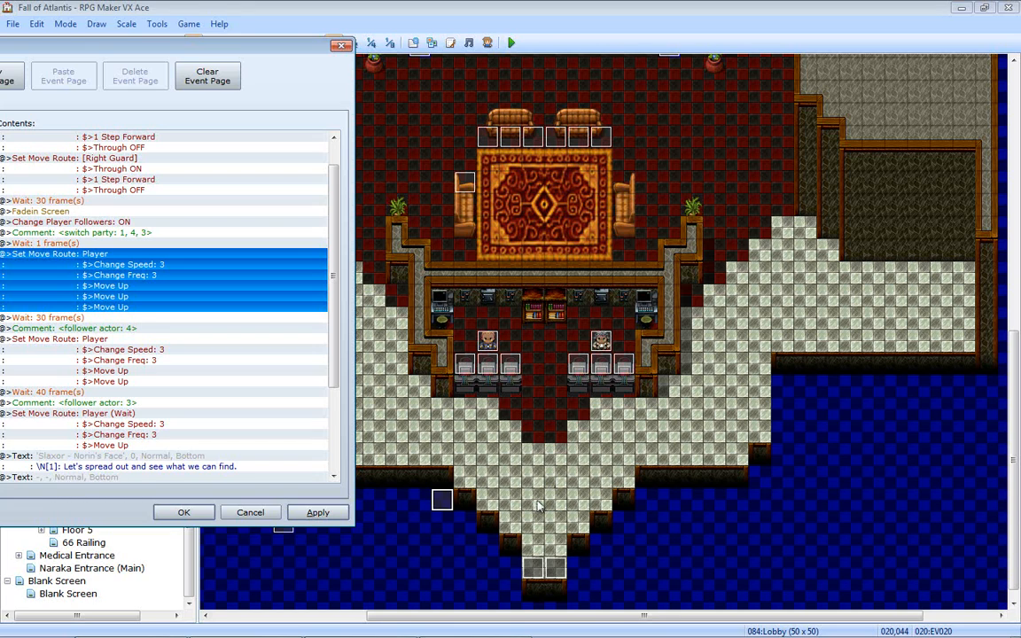
pyautogui.doubleClick(132, 263)
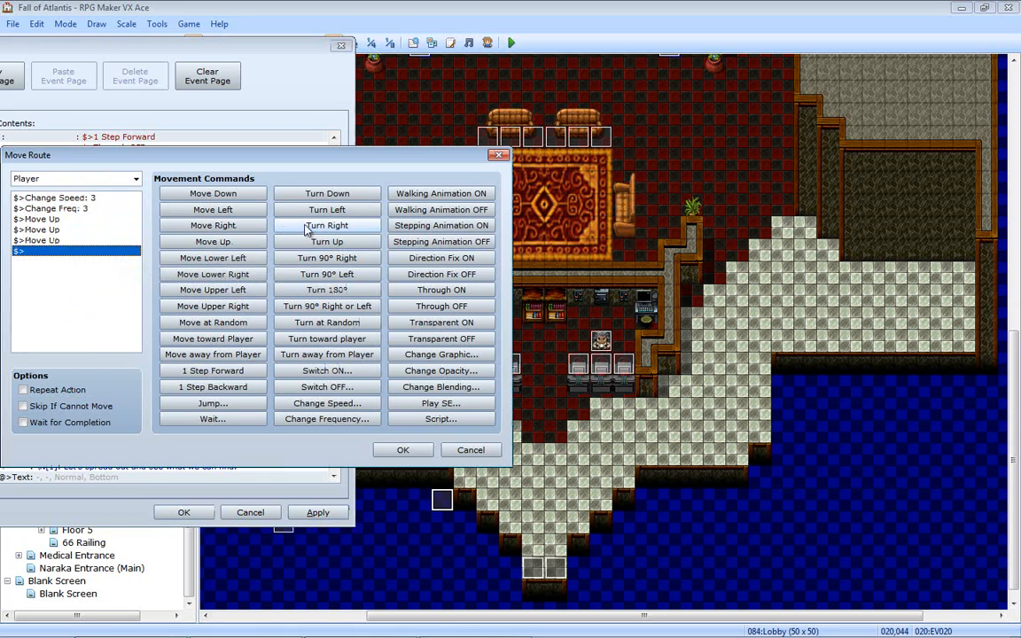
pyautogui.click(217, 210)
pyautogui.click(221, 241)
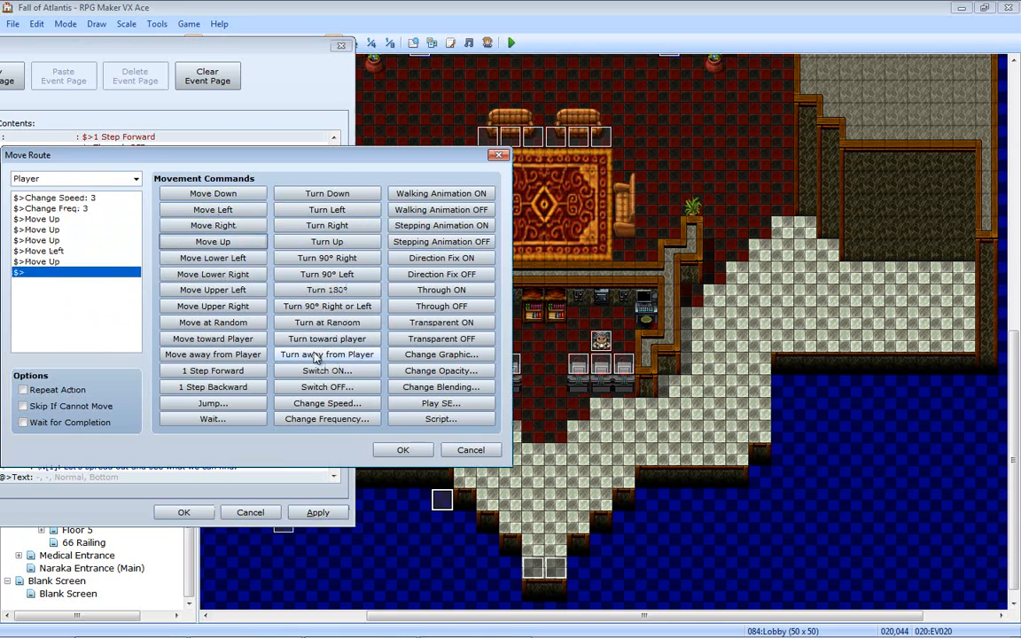
pyautogui.click(404, 450)
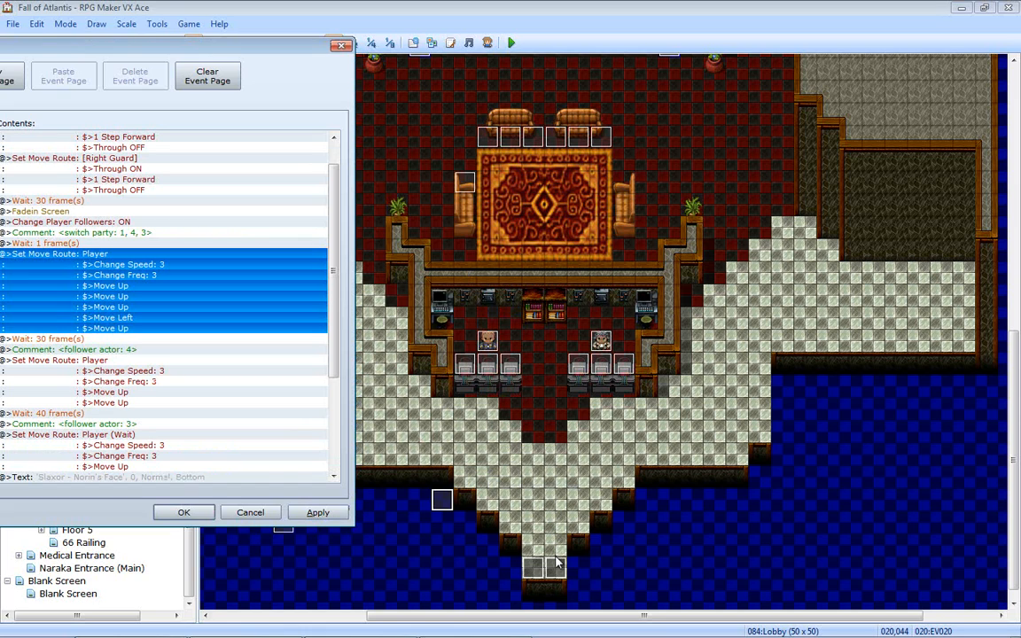
# - Remove the added Move Left and Move Up from the Player's first move route
pyautogui.doubleClick(81, 266)
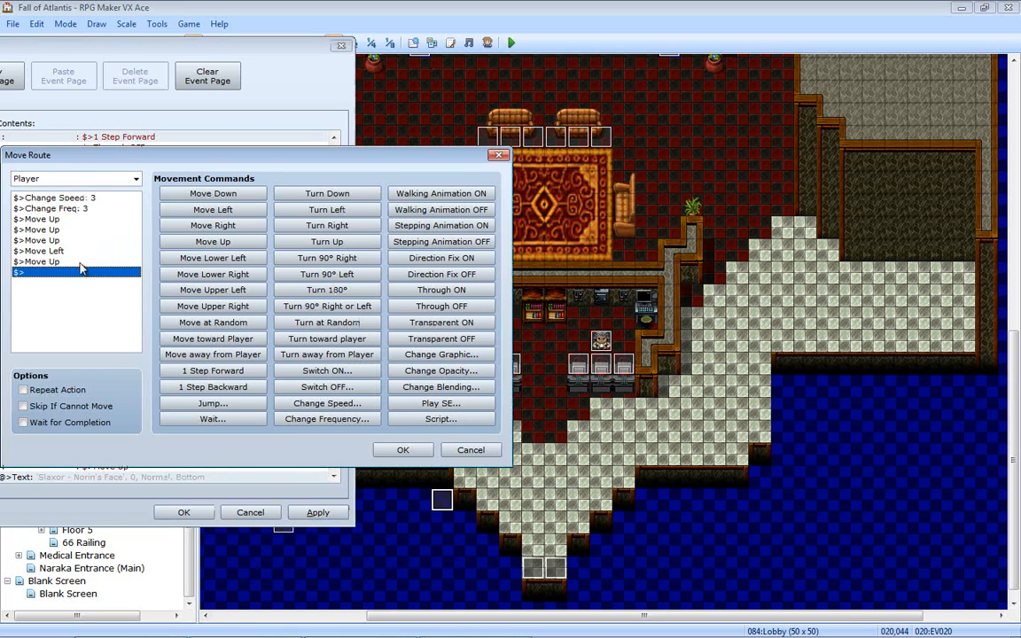
pyautogui.click(80, 250)
pyautogui.press('Delete')
pyautogui.press('Delete')
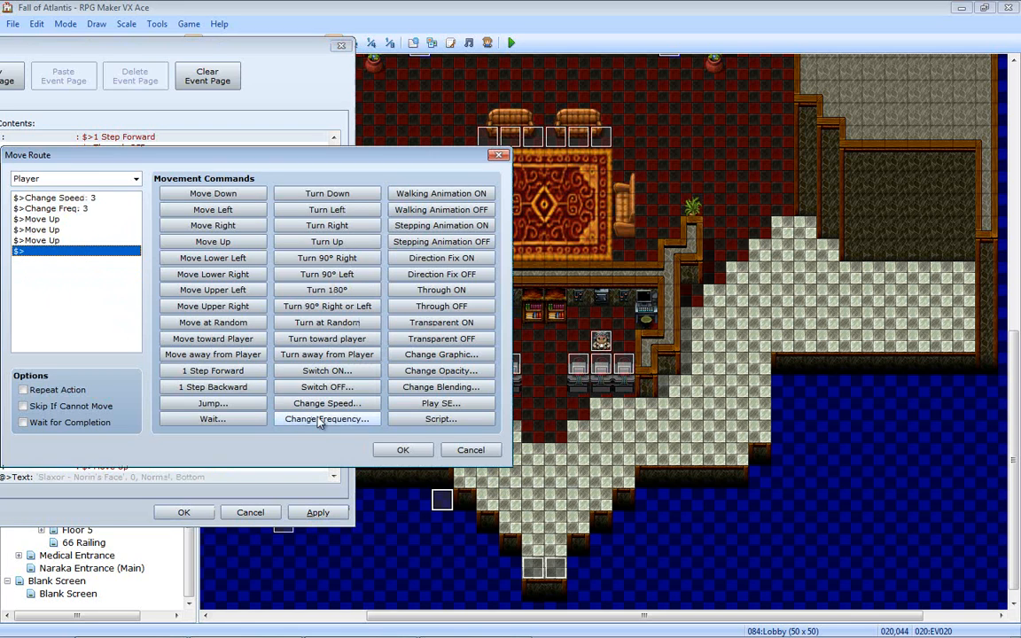
pyautogui.click(393, 454)
# - Add Move Left and Move Up to the Player's move route below the follower actor: 4 comment
pyautogui.doubleClick(107, 342)
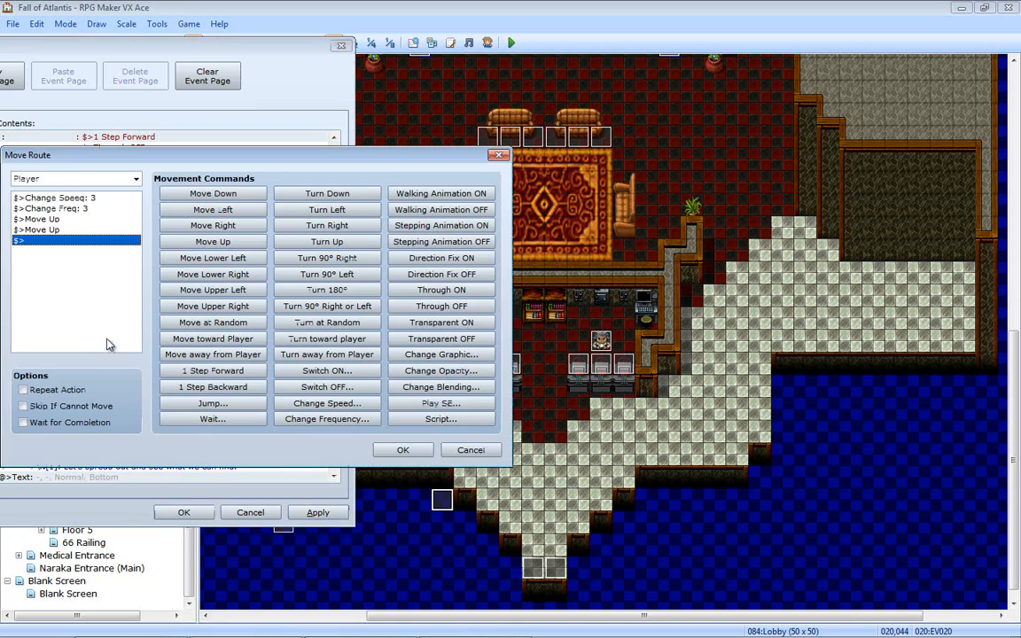
pyautogui.click(235, 211)
pyautogui.click(235, 241)
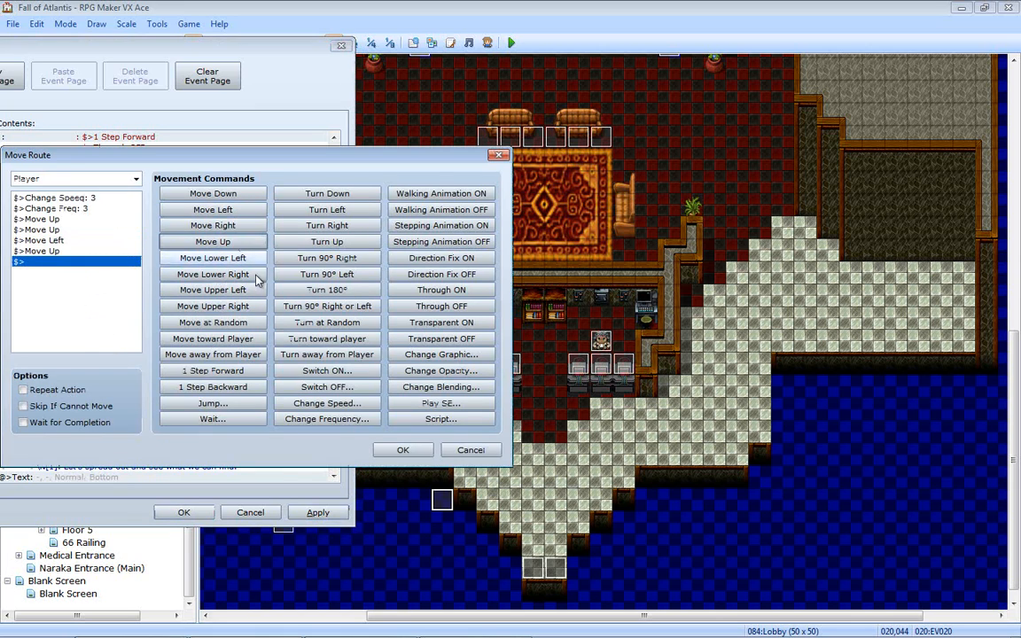
pyautogui.click(396, 449)
# - Add one Move Right and two Move Up commands to the Player's move route below the follower actor: 3 comment
pyautogui.click(115, 437)
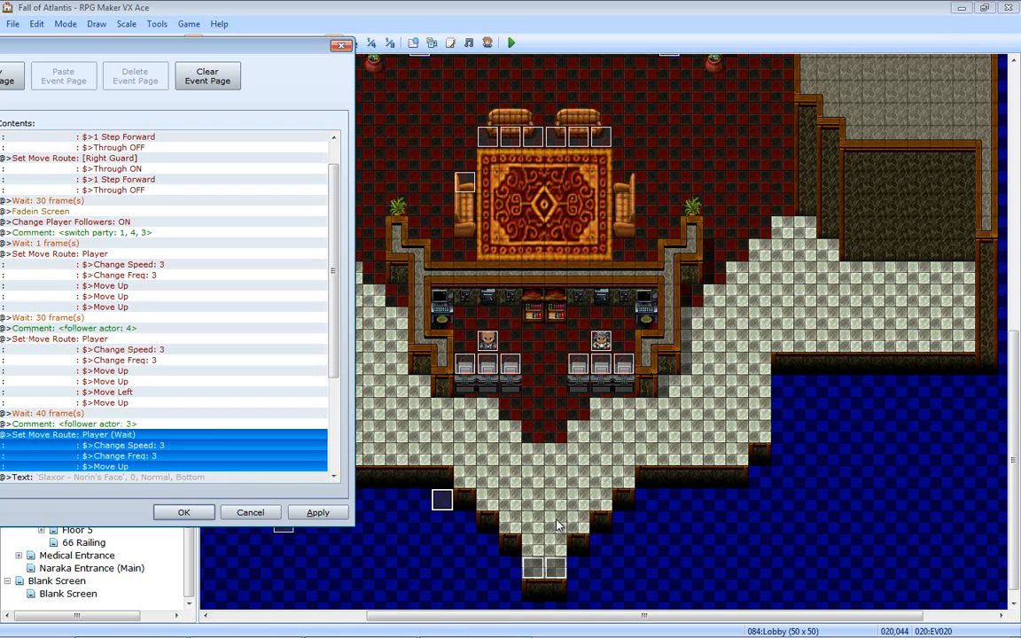
pyautogui.doubleClick(154, 433)
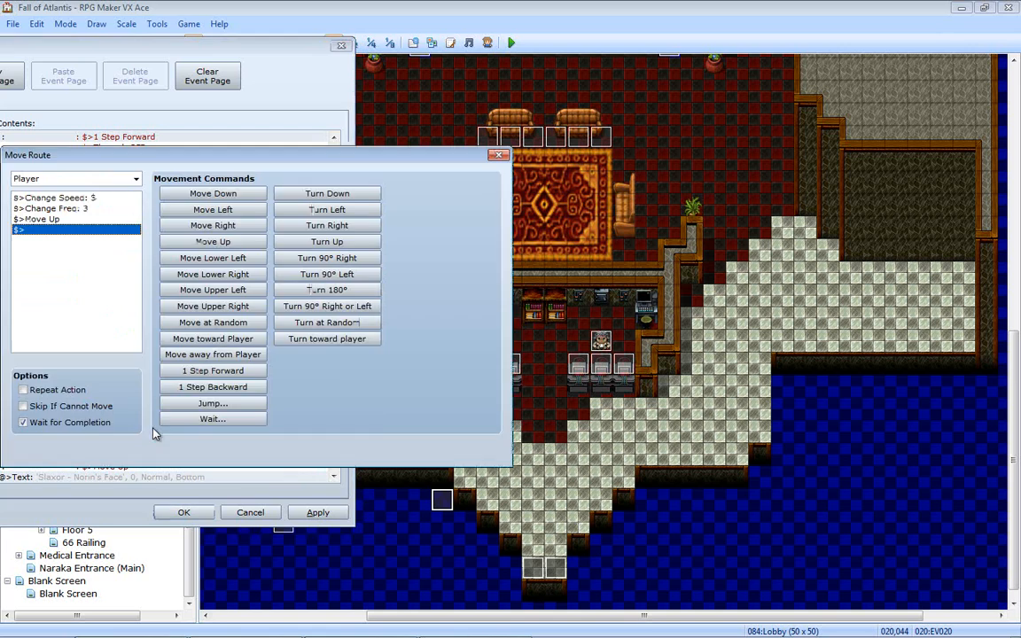
pyautogui.click(235, 225)
pyautogui.click(237, 241)
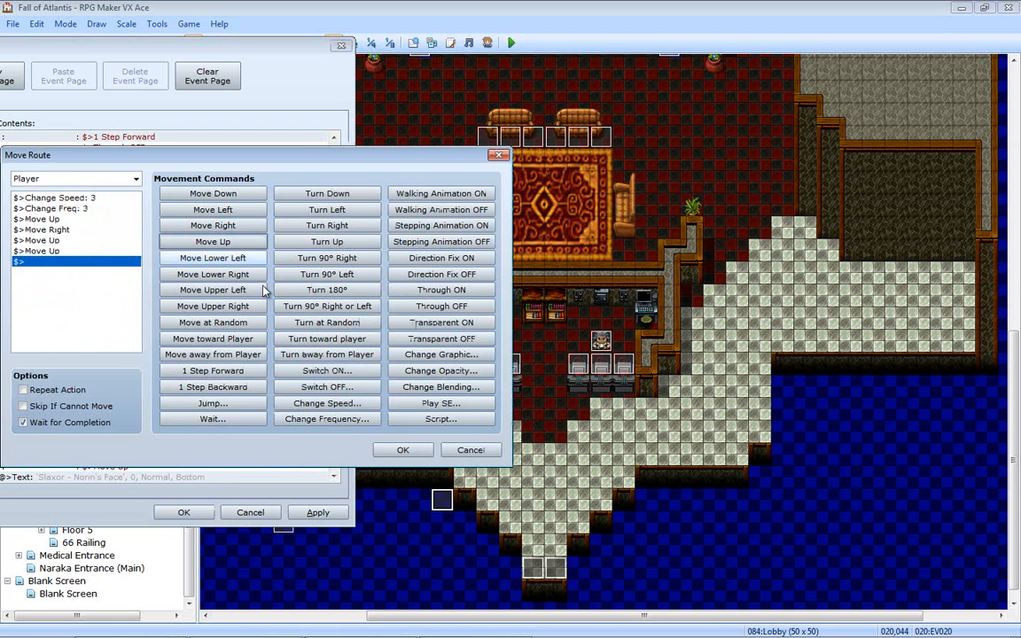
pyautogui.click(399, 449)
# - Change the \N[1] dialogue line to "My house is on the 5th floor, let's go."
pyautogui.scroll(-5, 300, 331)
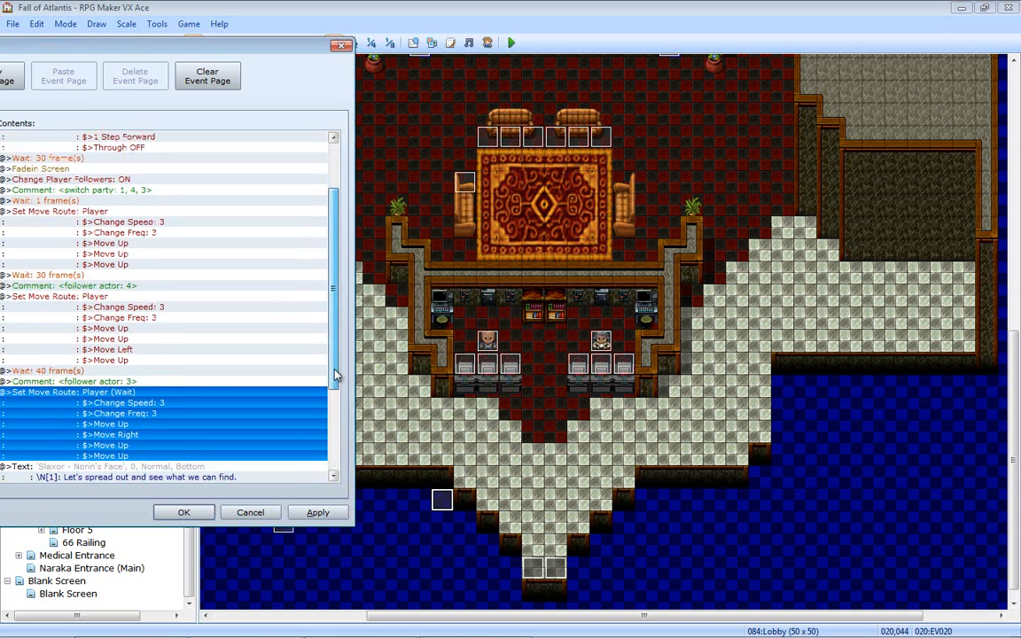
pyautogui.click(154, 342)
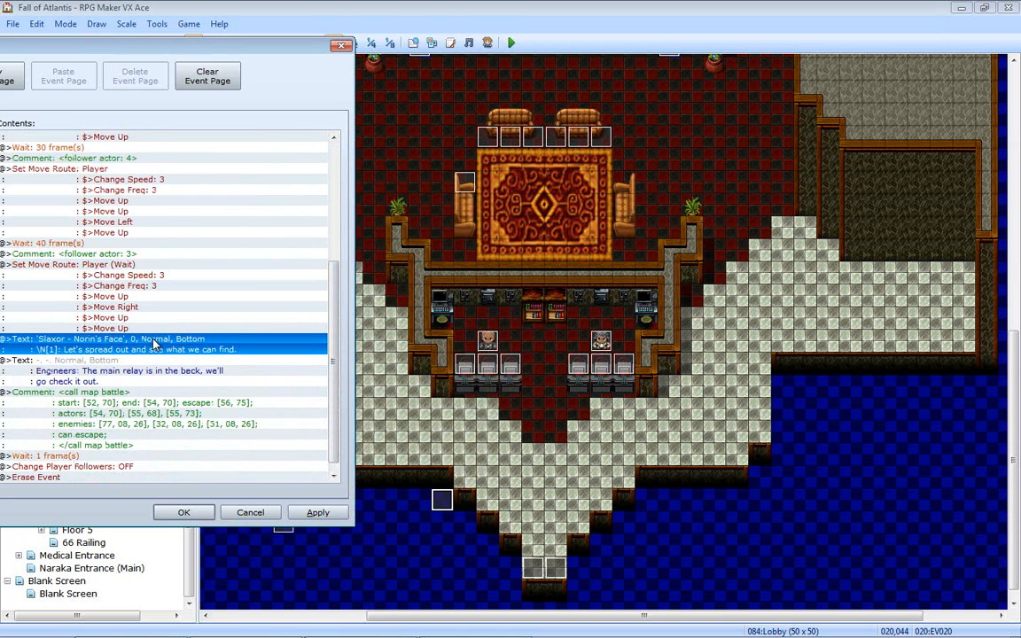
pyautogui.doubleClick(154, 344)
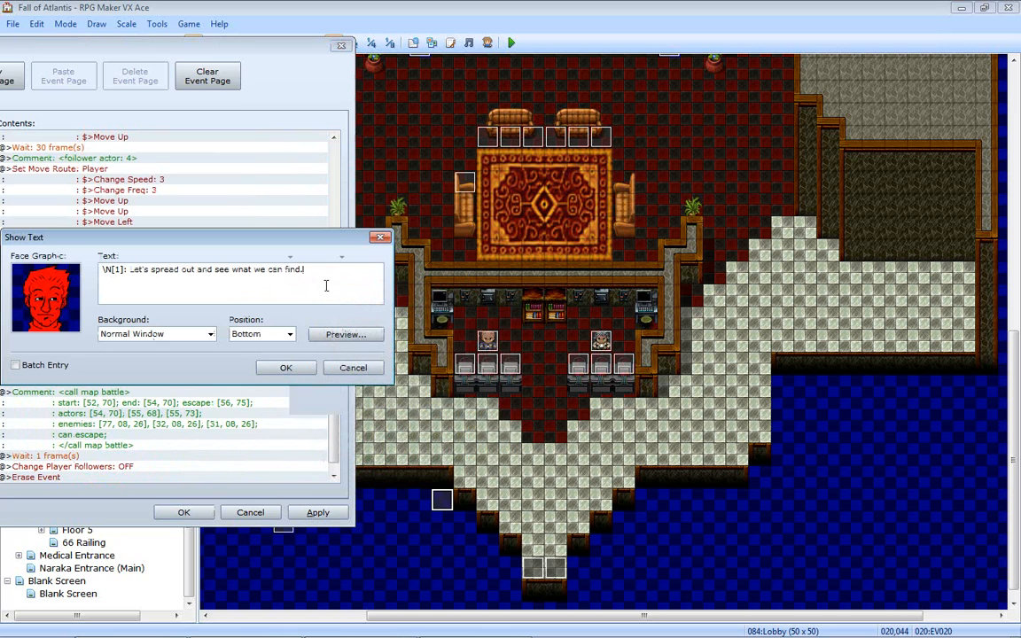
pyautogui.moveTo(322, 271); pyautogui.dragTo(131, 254)
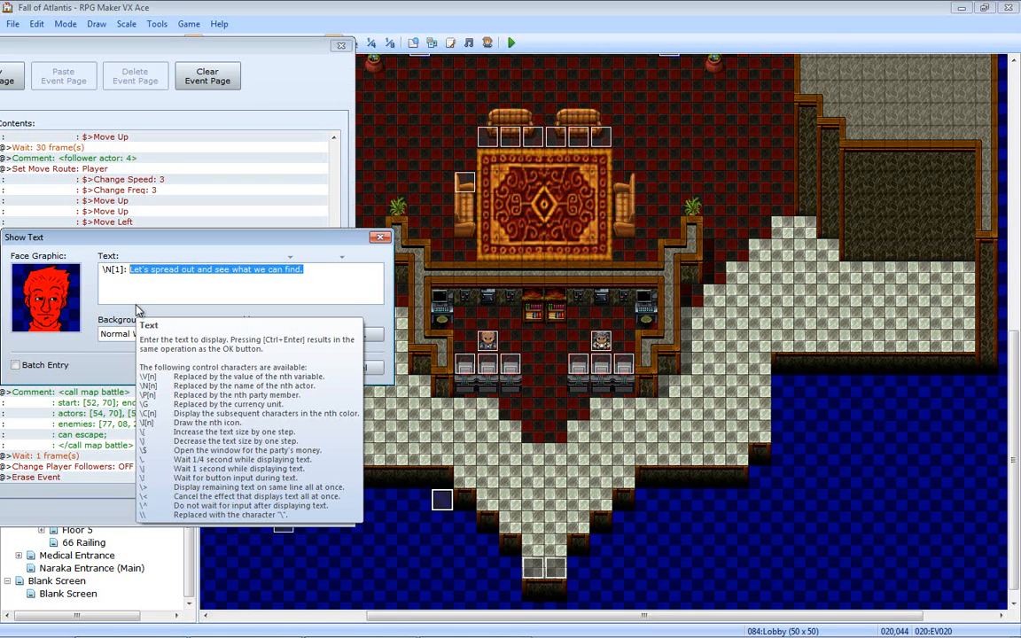
pyautogui.write('M')
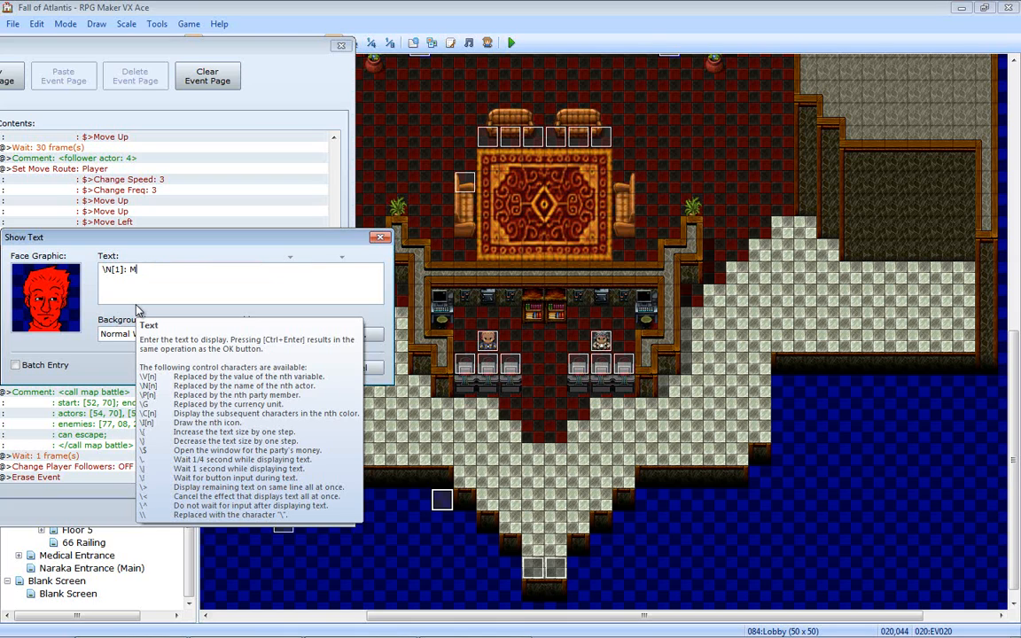
pyautogui.write("y house' is on the 5th floor.")
pyautogui.press('BackSpace')
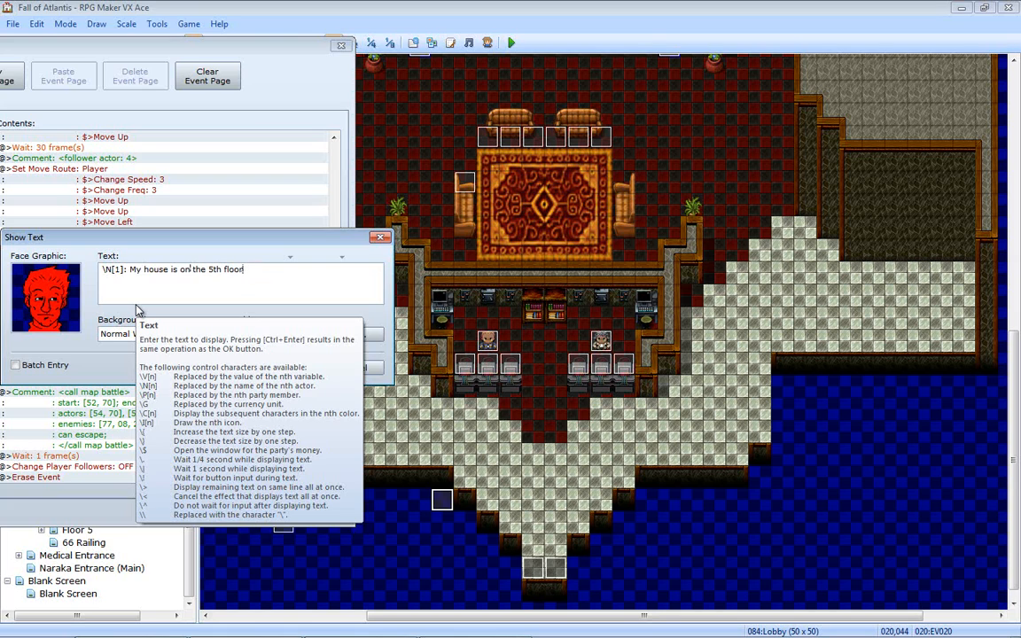
pyautogui.write(", let's go.")
pyautogui.moveTo(250, 236); pyautogui.dragTo(346, 167)
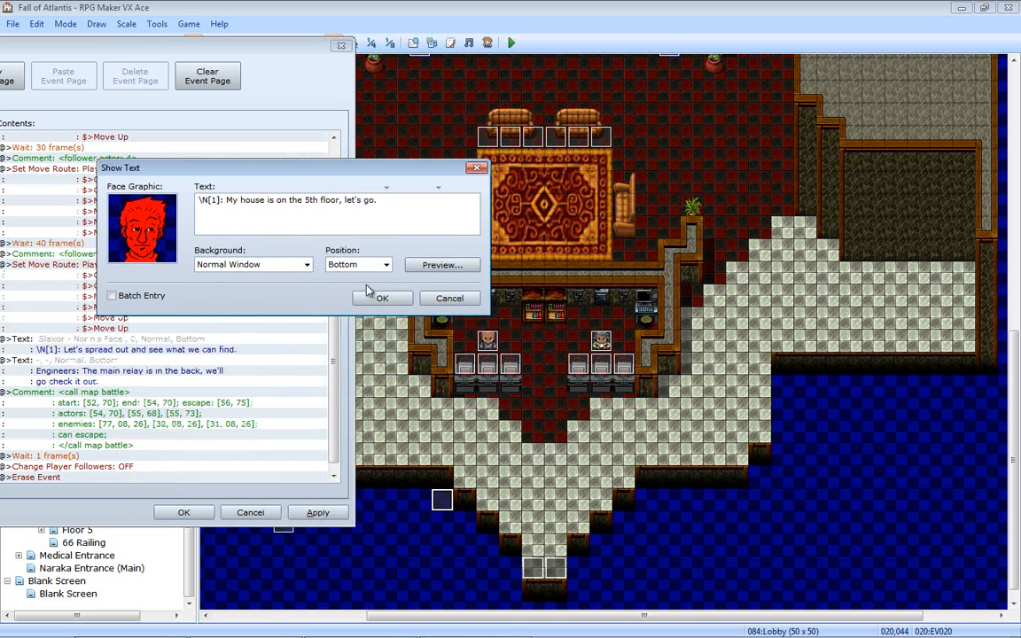
pyautogui.click(380, 300)
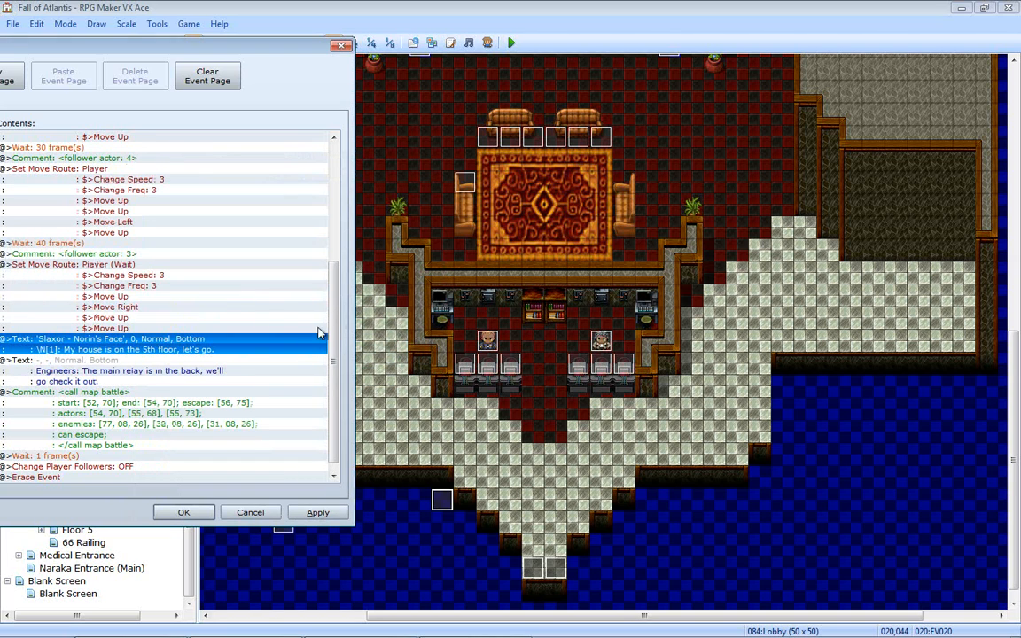
# - Replace the Engineers' message with "Desk Clerks: Not so fast!"
pyautogui.scroll(-1, 301, 274)
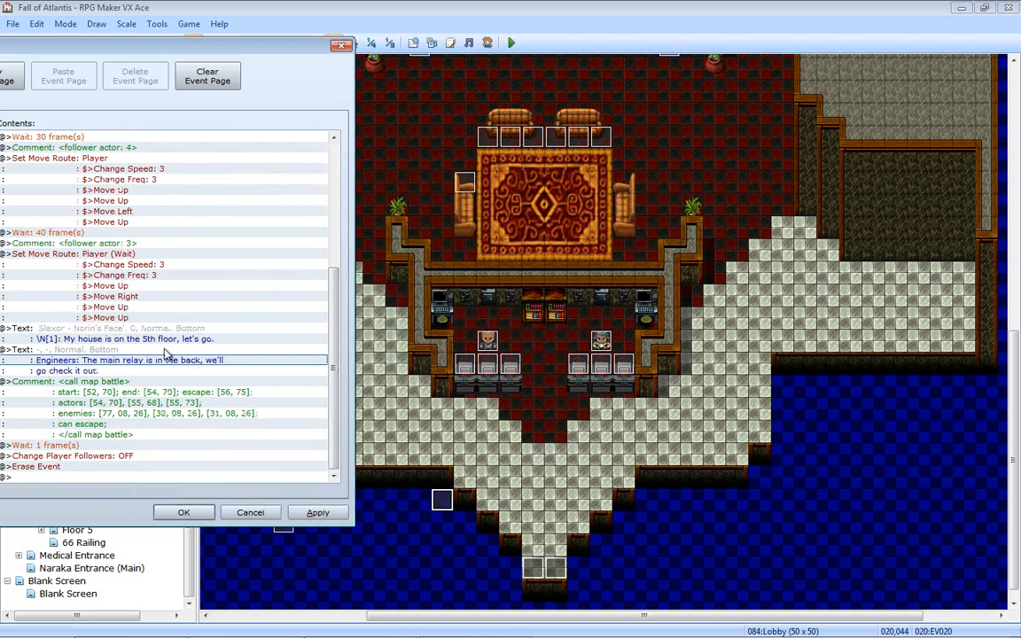
pyautogui.doubleClick(191, 365)
pyautogui.moveTo(472, 296); pyautogui.dragTo(576, 94)
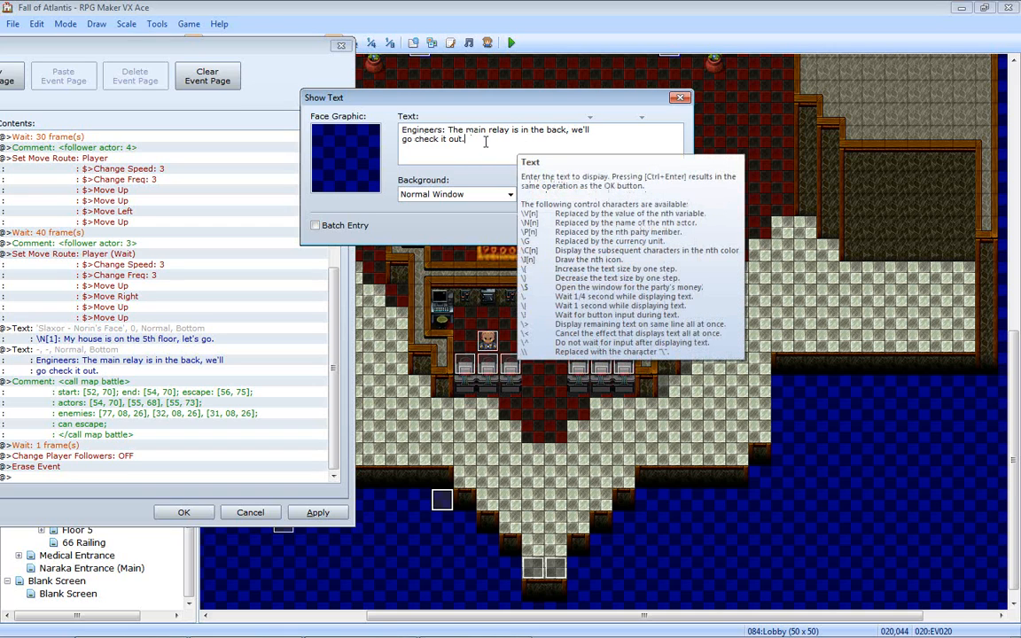
pyautogui.moveTo(485, 141); pyautogui.dragTo(403, 125)
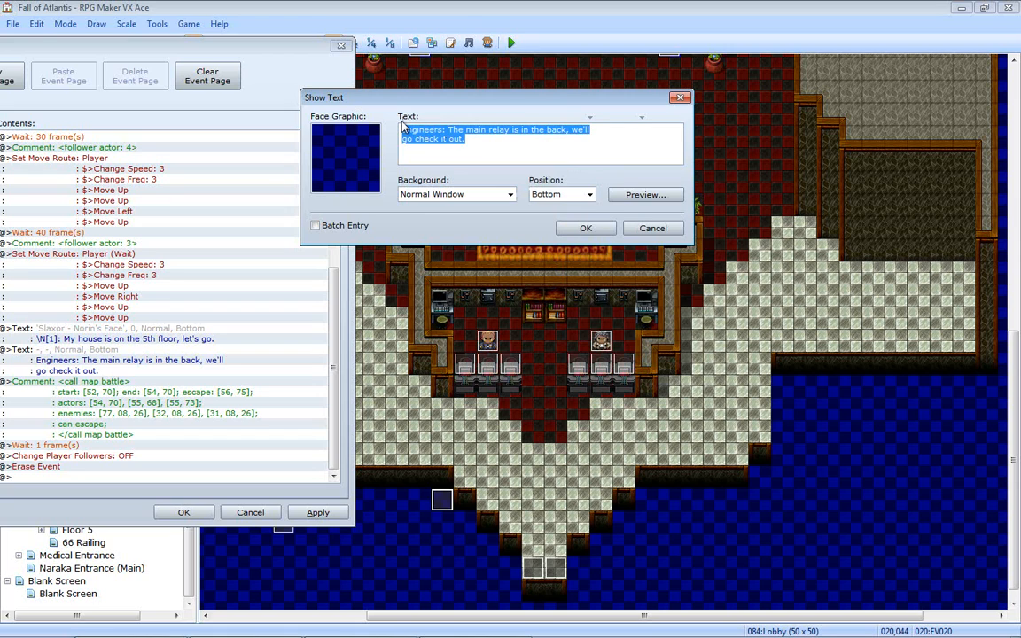
pyautogui.press('Delete')
pyautogui.write('Desk ')
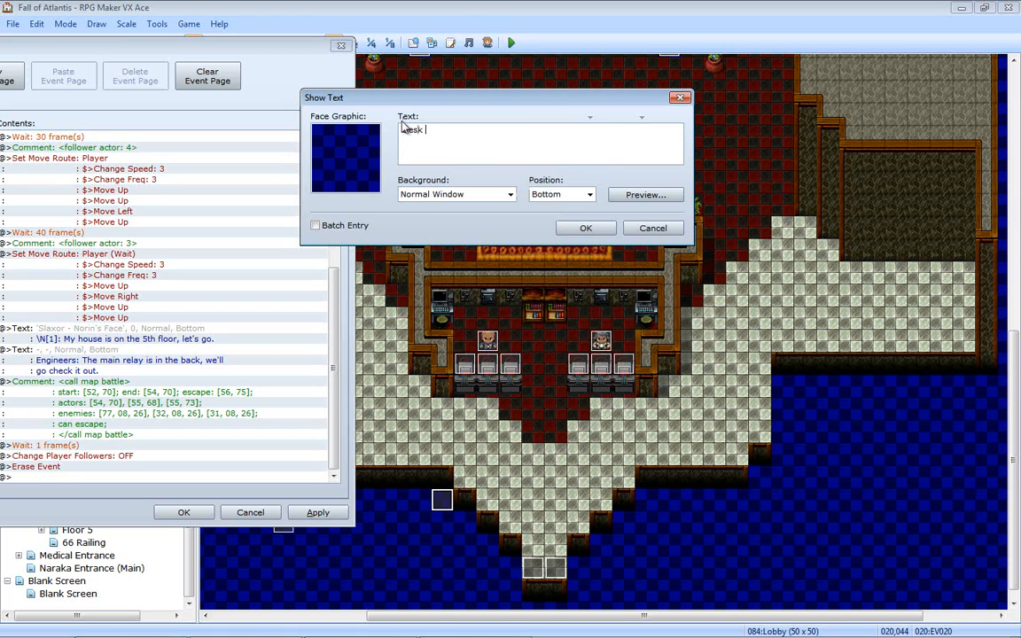
pyautogui.write('Clerks: Not so fast!')
pyautogui.click(585, 227)
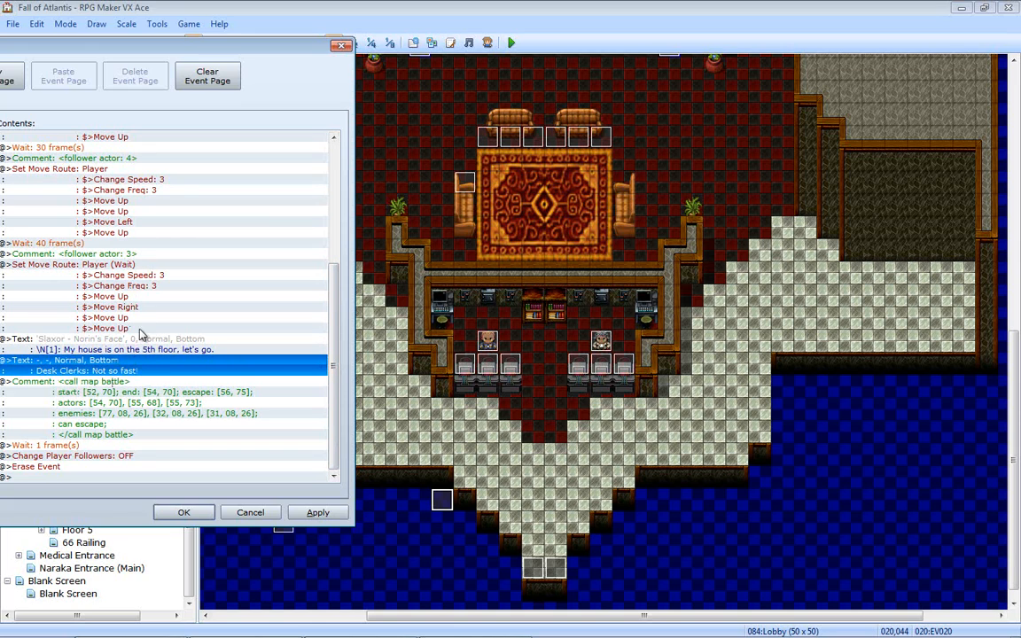
# - Insert a Set Move Route command for 018:Left Guard above the call map battle comment
pyautogui.doubleClick(96, 386)
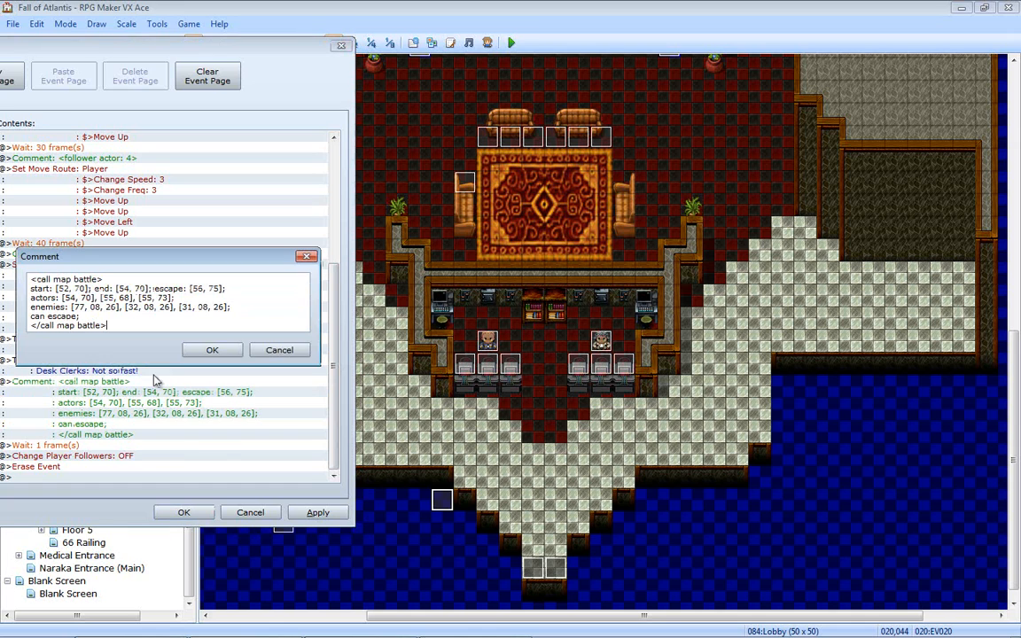
pyautogui.click(275, 348)
pyautogui.rightClick(149, 376)
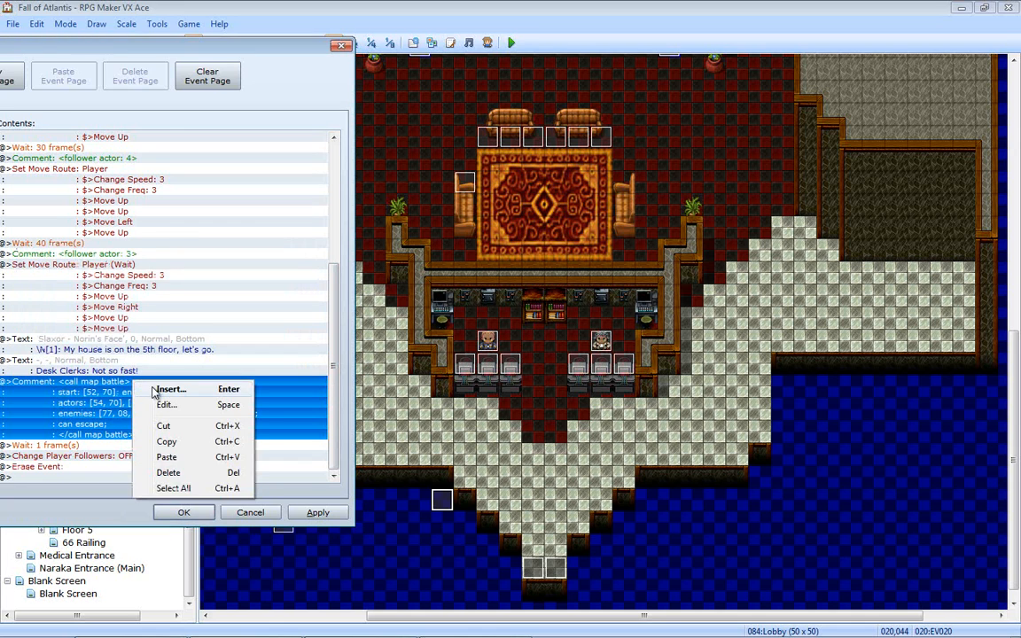
pyautogui.click(169, 390)
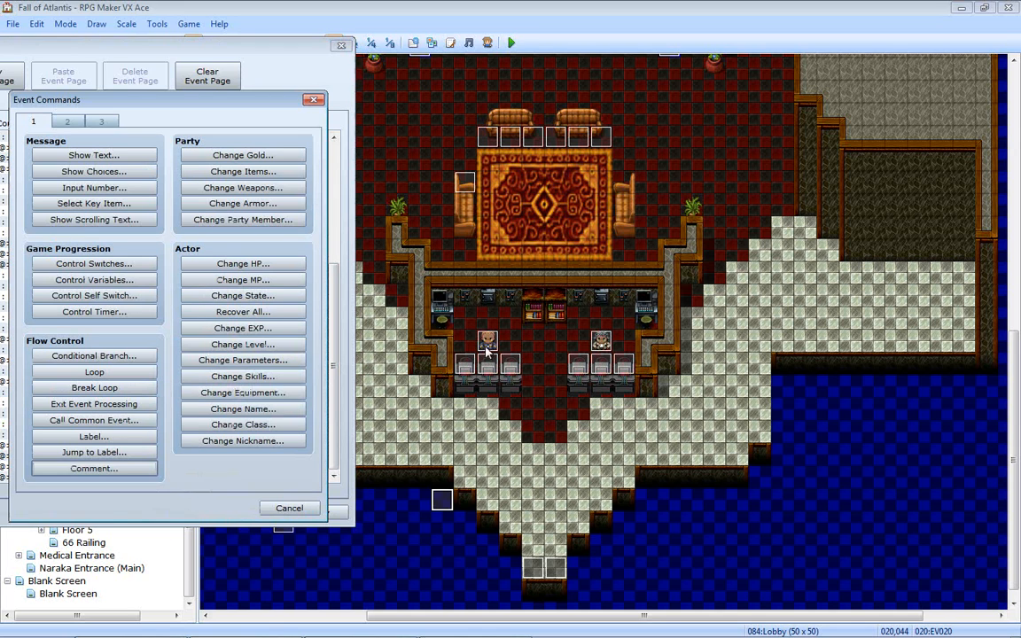
pyautogui.click(67, 121)
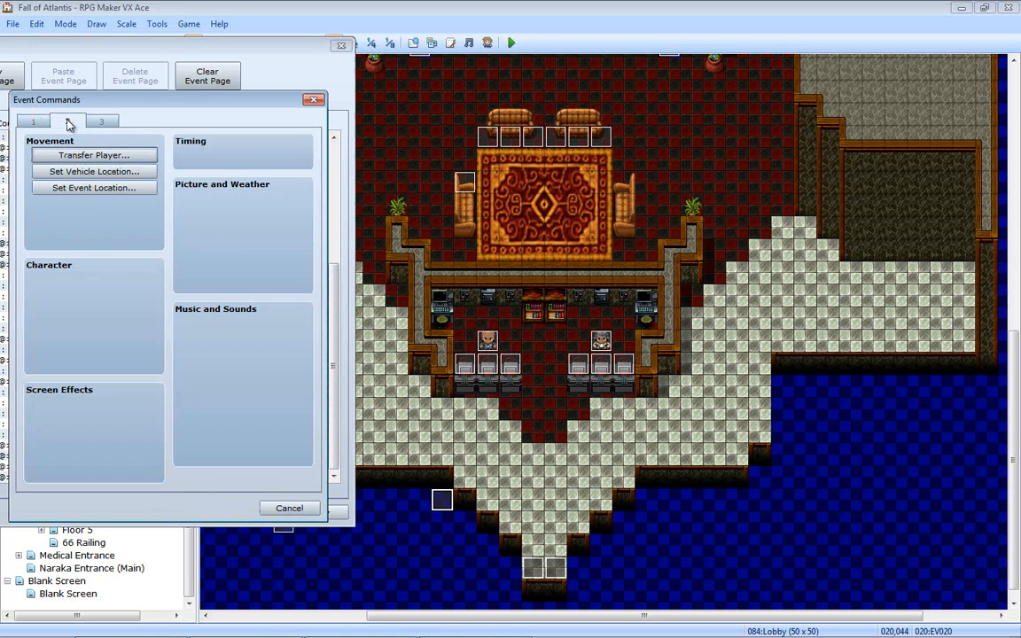
pyautogui.click(94, 220)
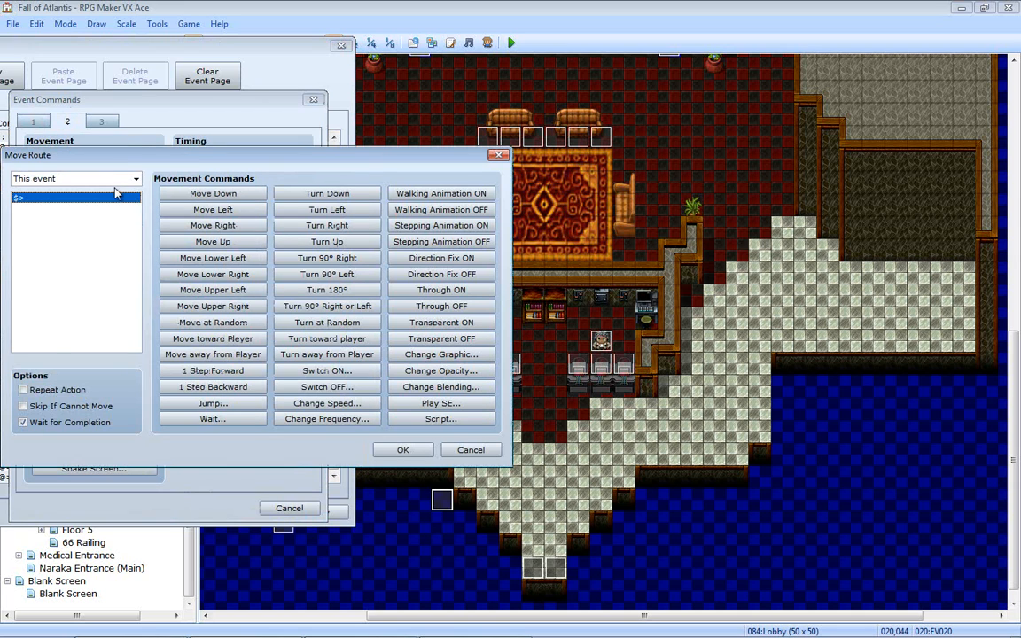
pyautogui.click(136, 178)
pyautogui.click(72, 395)
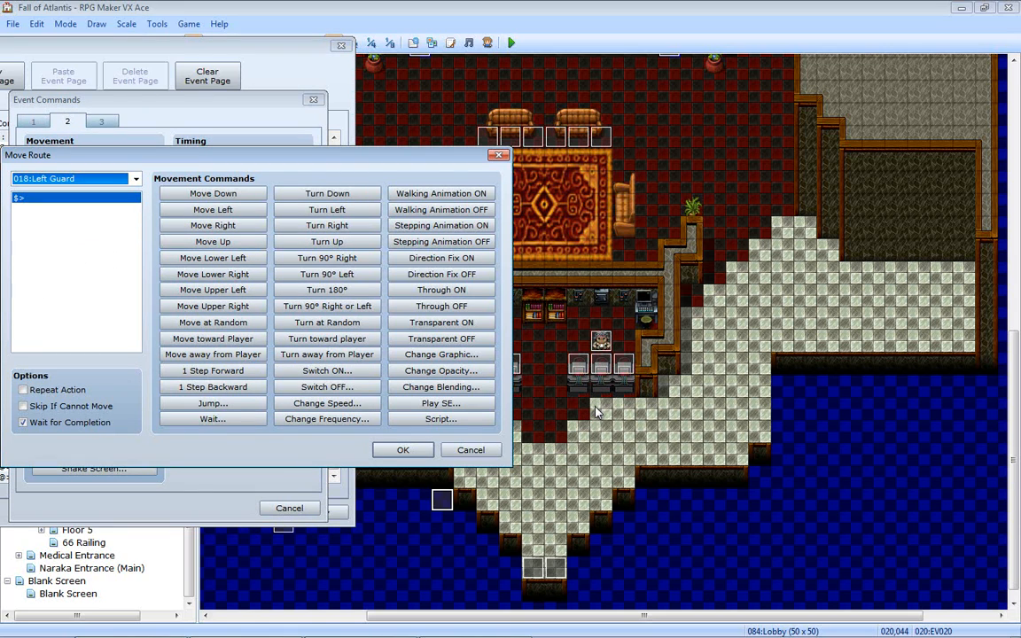
# - Add a Jump command to the Left Guard's route with offsets X 0 and Y +2
pyautogui.click(225, 405)
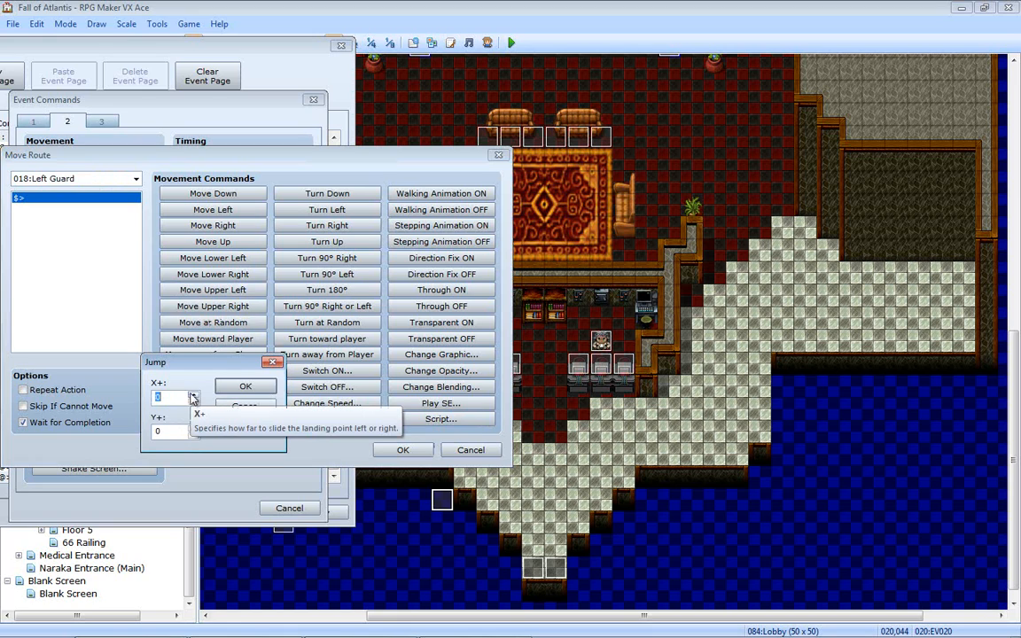
pyautogui.press('Tab')
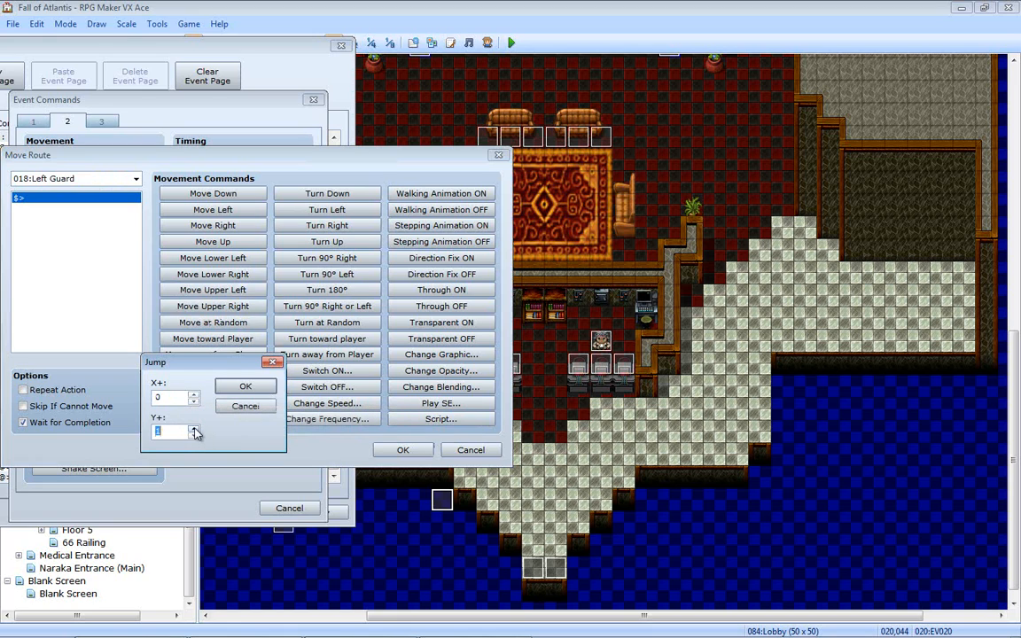
pyautogui.click(246, 386)
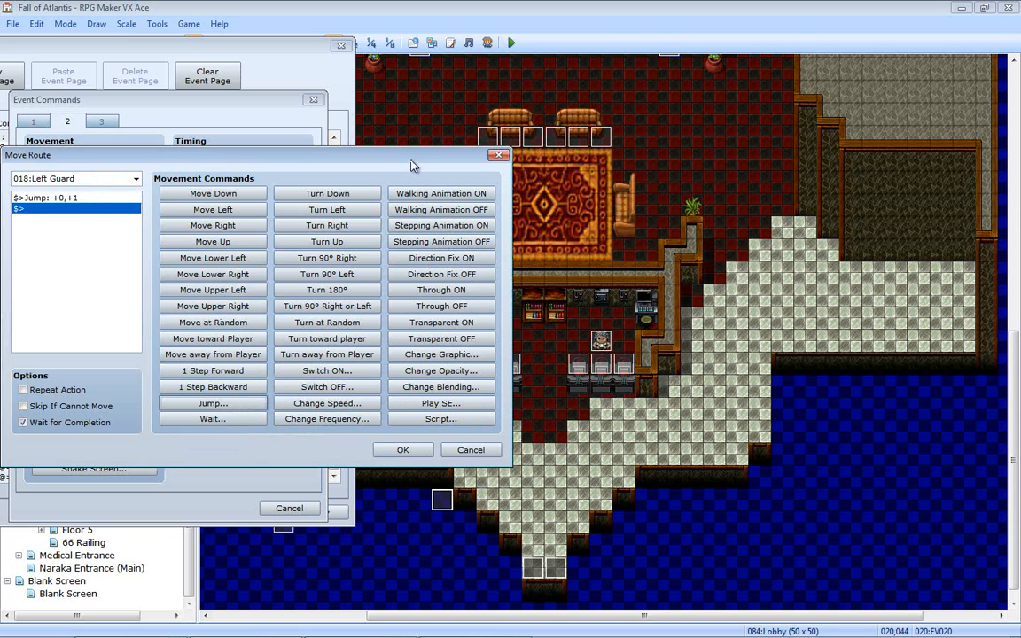
pyautogui.moveTo(373, 153); pyautogui.dragTo(307, 130)
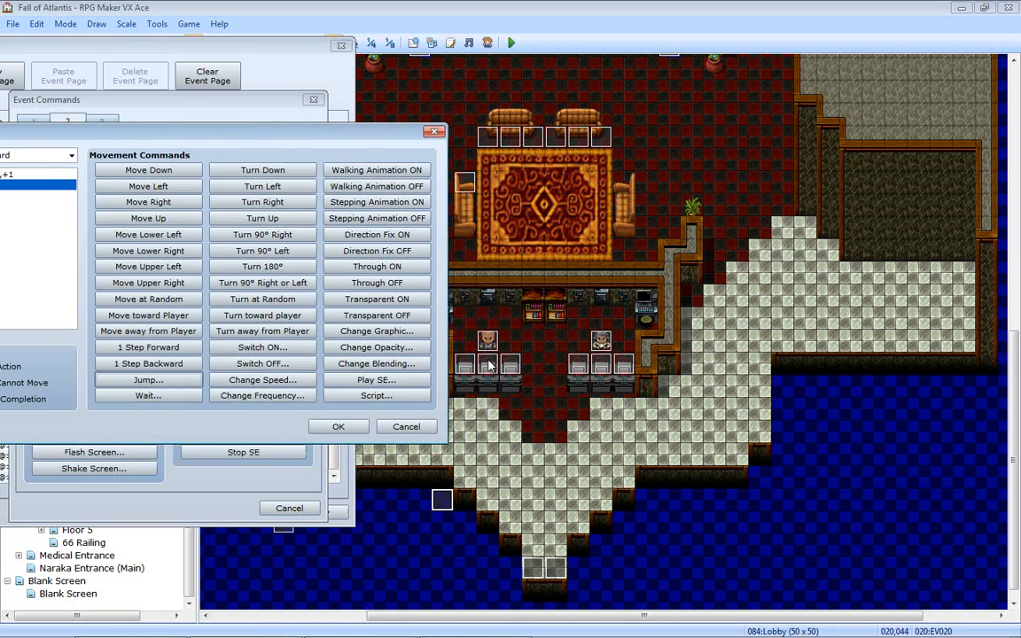
pyautogui.click(148, 379)
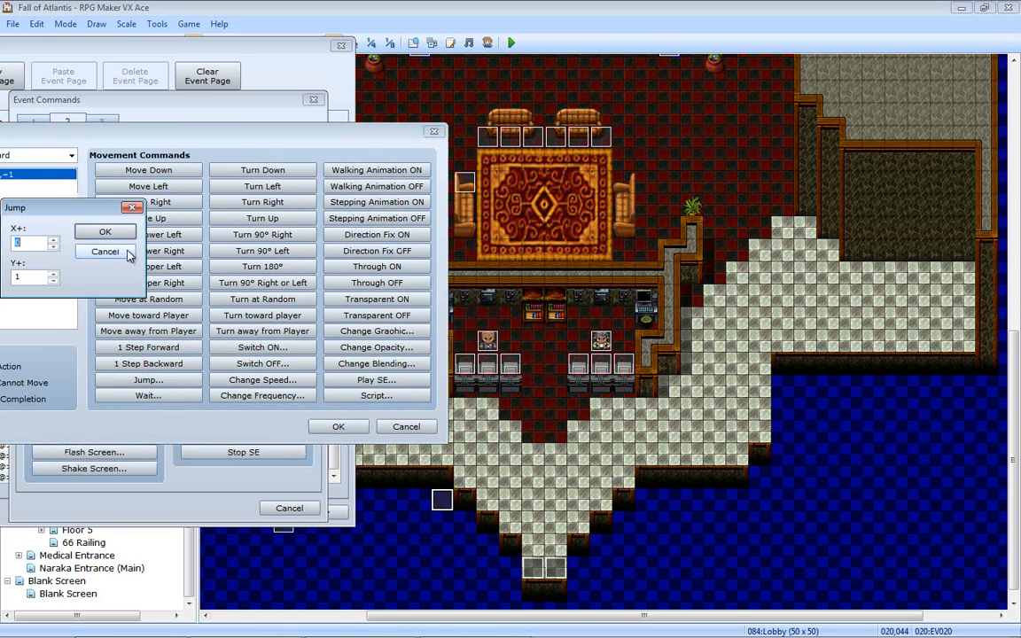
pyautogui.click(104, 234)
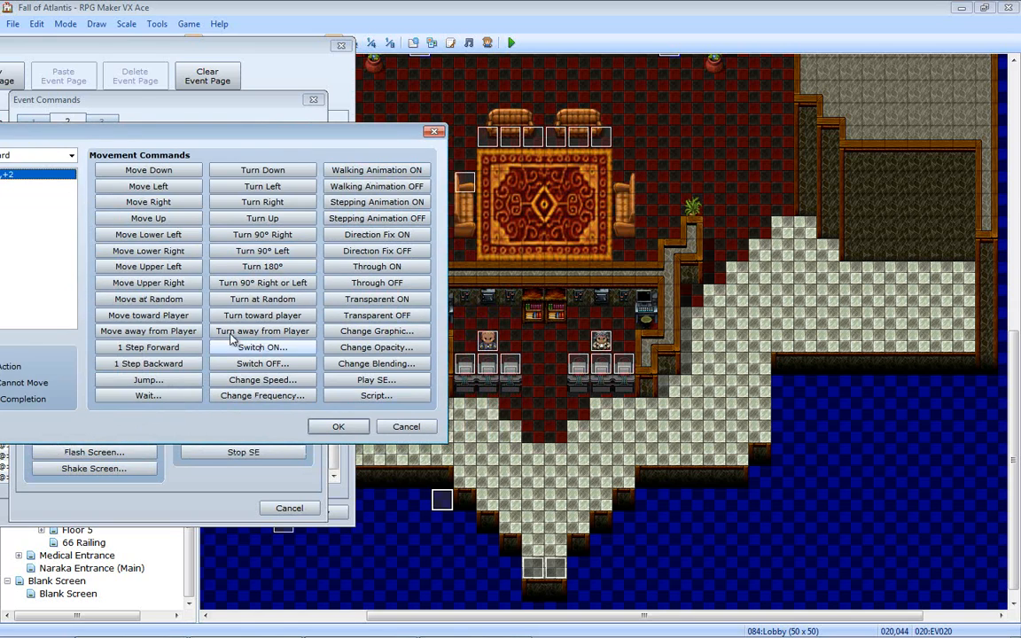
# - Add a Jump of X +1, Y +1 ahead of the existing jump and accept the Left Guard's move route
pyautogui.click(148, 379)
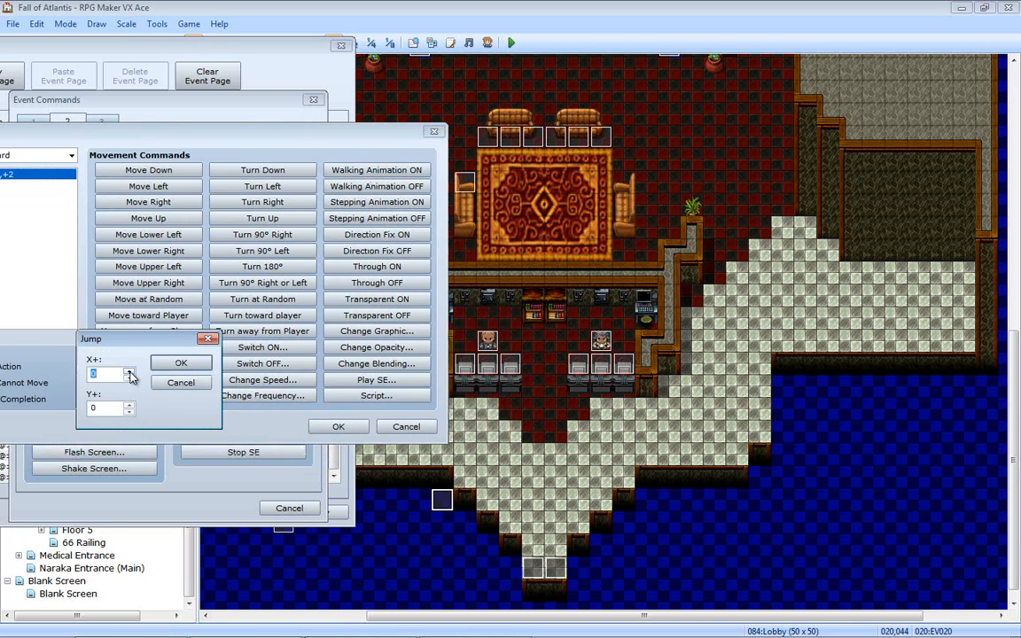
pyautogui.click(130, 373)
pyautogui.click(129, 405)
pyautogui.click(177, 365)
pyautogui.click(338, 426)
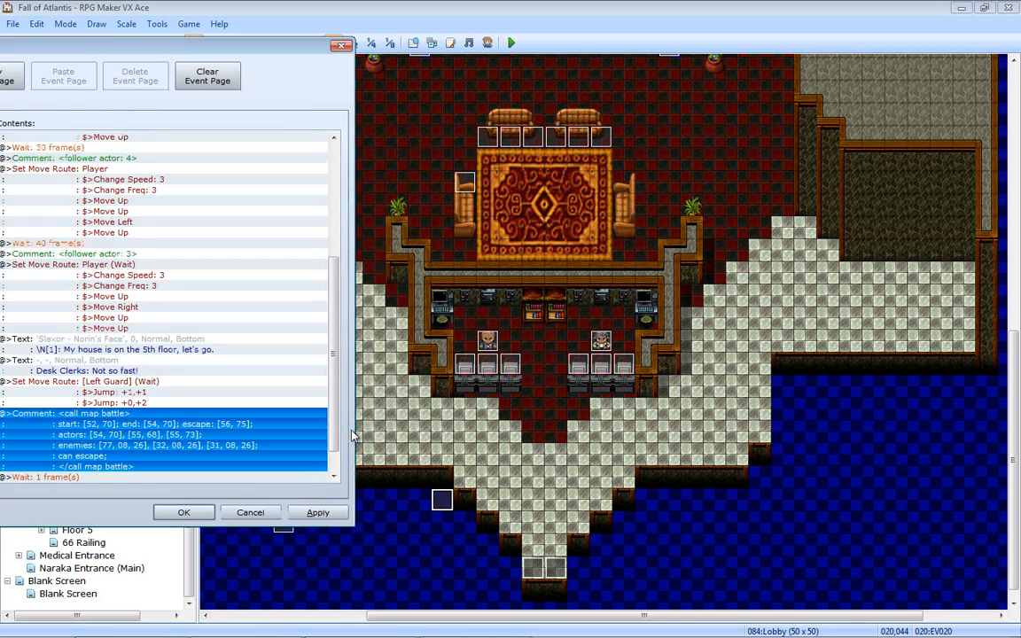
# - Duplicate the Left Guard's move route above the call map battle comment and assign the copy to 019:Right Guard
pyautogui.scroll(-1, 298, 416)
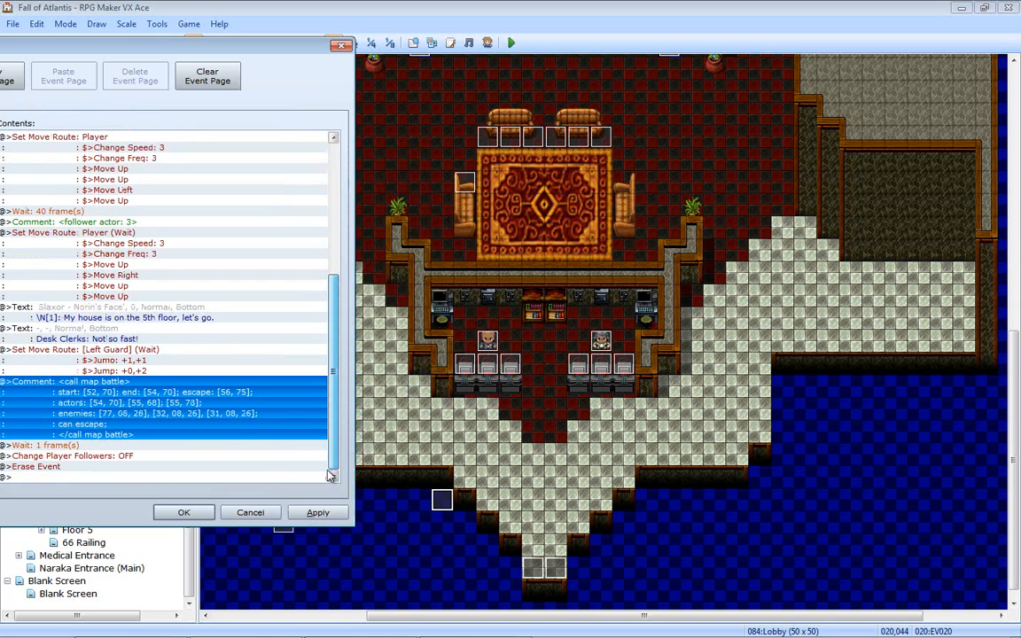
pyautogui.click(140, 360)
pyautogui.hotkey('ctrl', 'c')
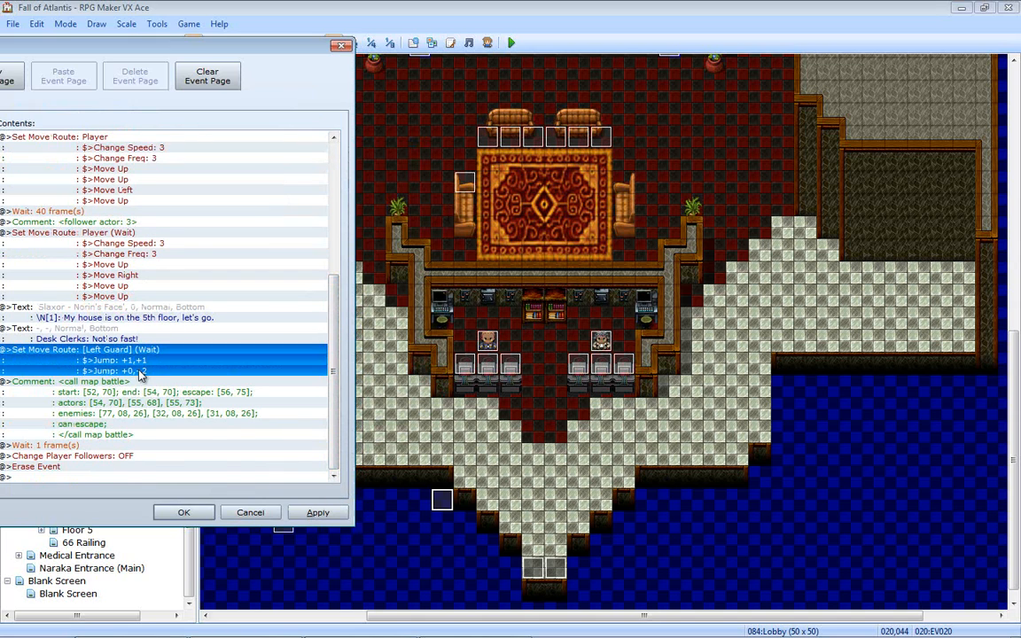
pyautogui.press('Down')
pyautogui.hotkey('ctrl', 'v')
pyautogui.click(135, 387)
pyautogui.doubleClick(136, 387)
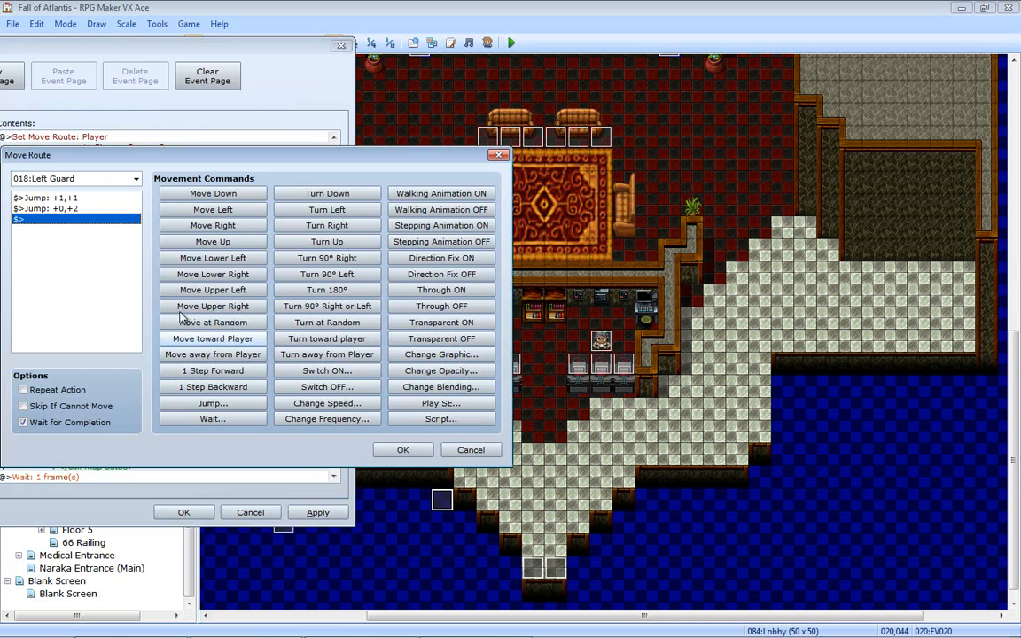
pyautogui.click(136, 178)
pyautogui.click(87, 408)
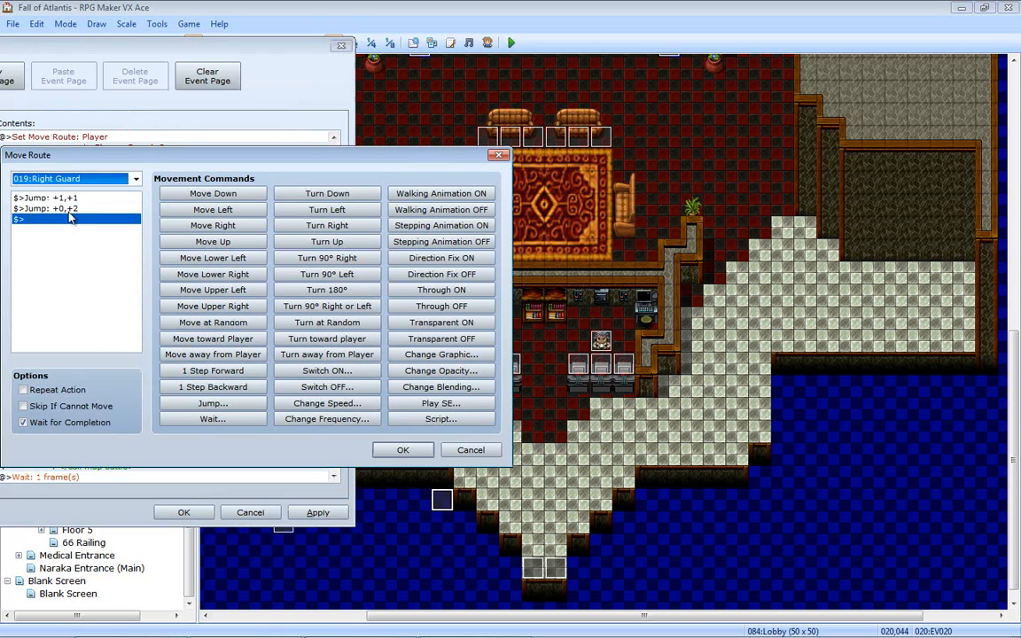
# - Change the X offset of the first Jump in the Right Guard's route to -1
pyautogui.click(44, 197)
pyautogui.doubleClick(44, 197)
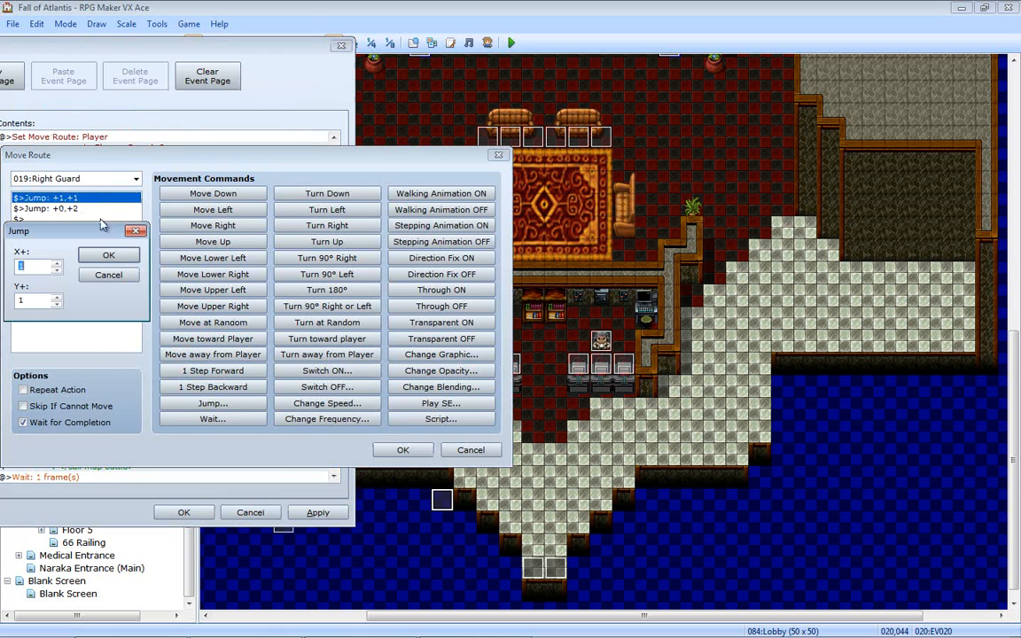
pyautogui.click(57, 268)
pyautogui.click(57, 269)
pyautogui.click(56, 266)
pyautogui.click(57, 268)
pyautogui.click(98, 257)
# - Reorder the Right Guard's route so the +0,+2 jump comes before the -1,+1 jump
pyautogui.click(86, 211)
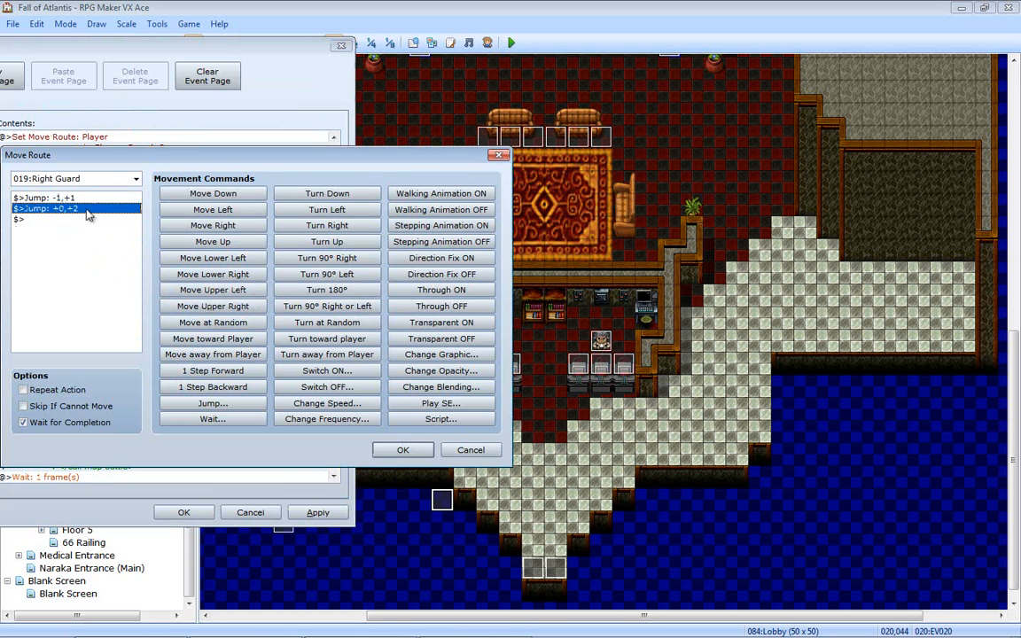
pyautogui.hotkey('ctrl', 'x')
pyautogui.click(75, 199)
pyautogui.hotkey('ctrl', 'v')
# - Insert a Wait of 120 frames between the Right Guard's two jumps and accept the move route
pyautogui.click(245, 419)
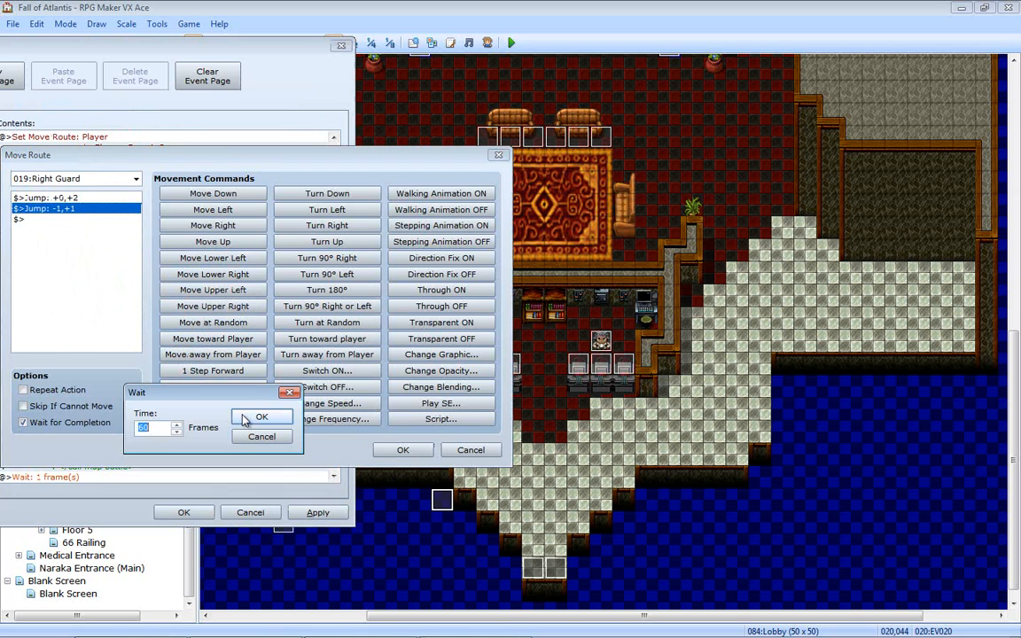
pyautogui.write('120')
pyautogui.click(246, 417)
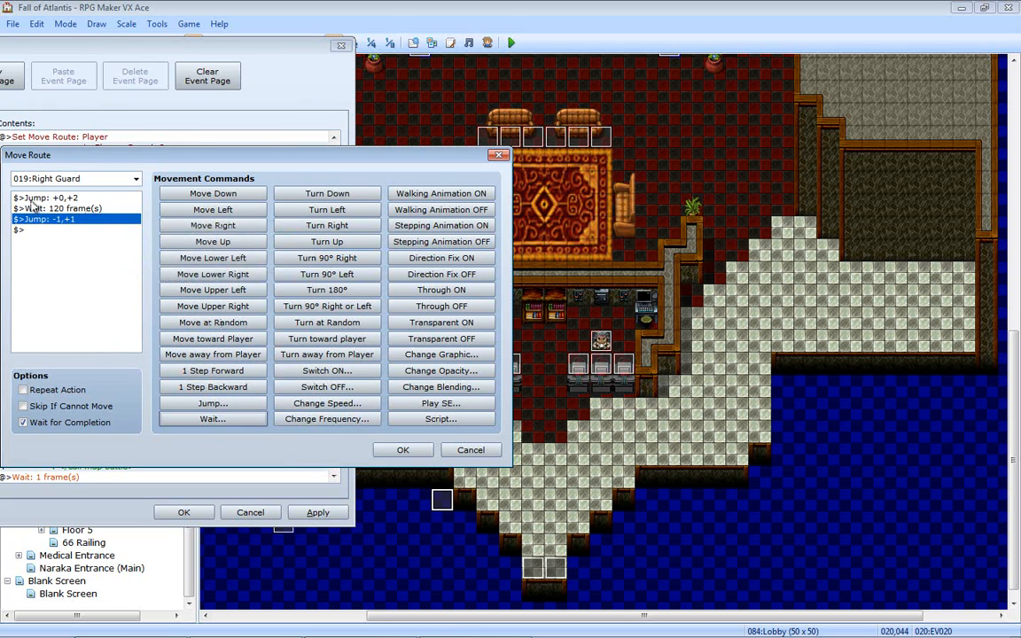
pyautogui.click(401, 450)
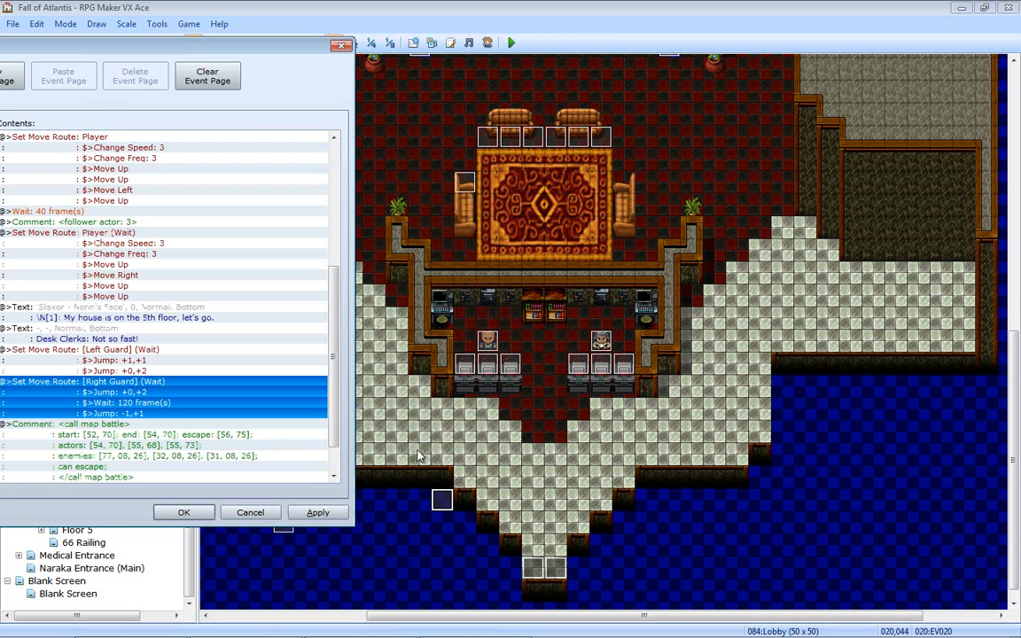
# - Open the Left Guard's move route and place its +1,+1 jump after the +0,+2 jump
pyautogui.doubleClick(139, 356)
pyautogui.click(84, 198)
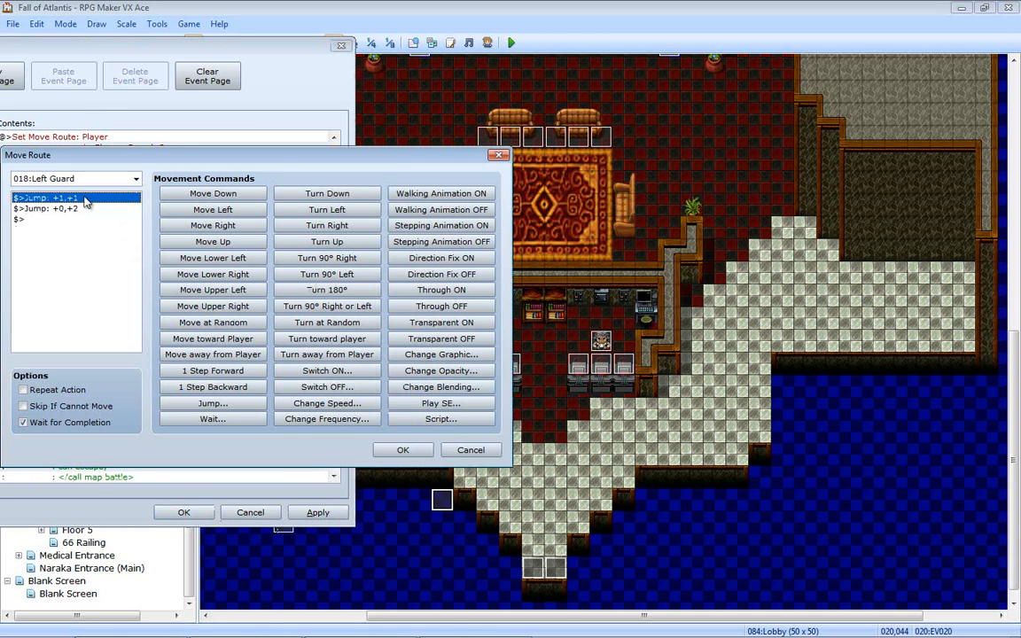
pyautogui.press('Delete')
pyautogui.click(84, 209)
pyautogui.hotkey('ctrl', 'v')
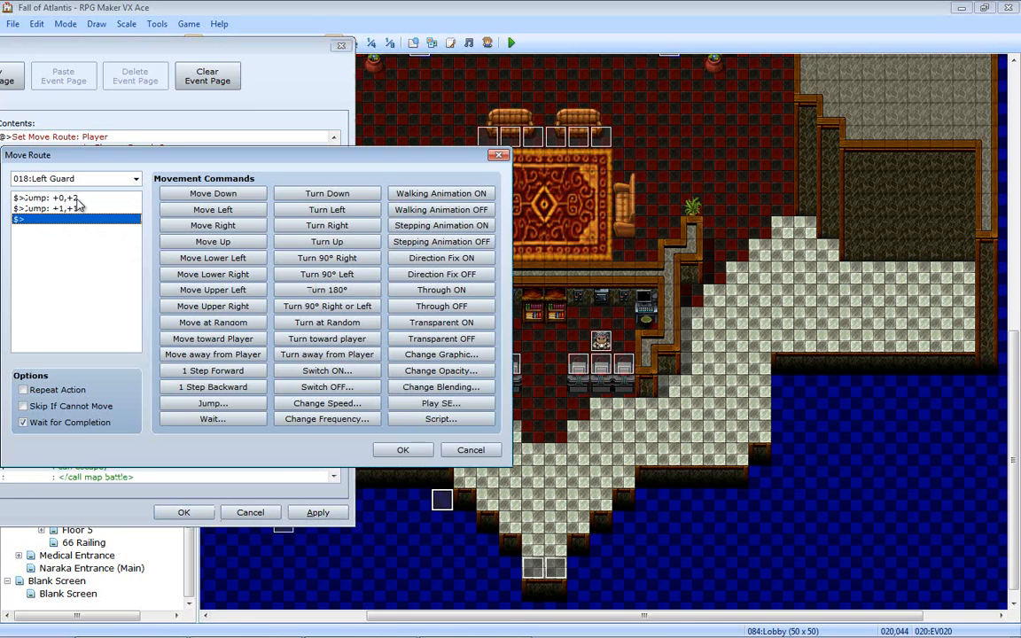
# - Insert a 120-frame Wait between the Left Guard's jumps, turn off Wait for Completion, and accept the route
pyautogui.click(82, 209)
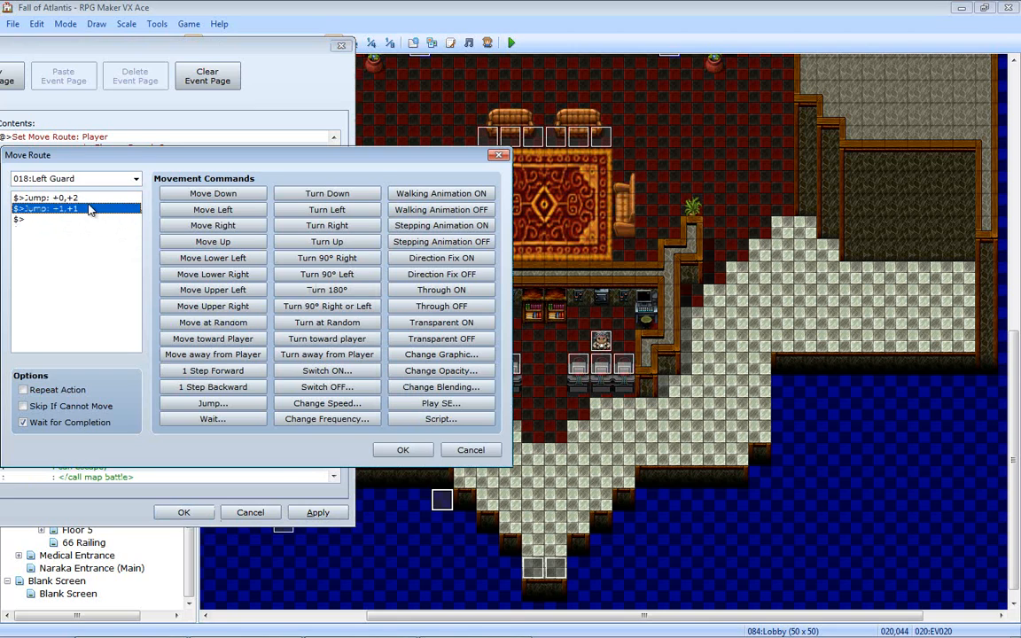
pyautogui.click(220, 420)
pyautogui.write('120')
pyautogui.press('Return')
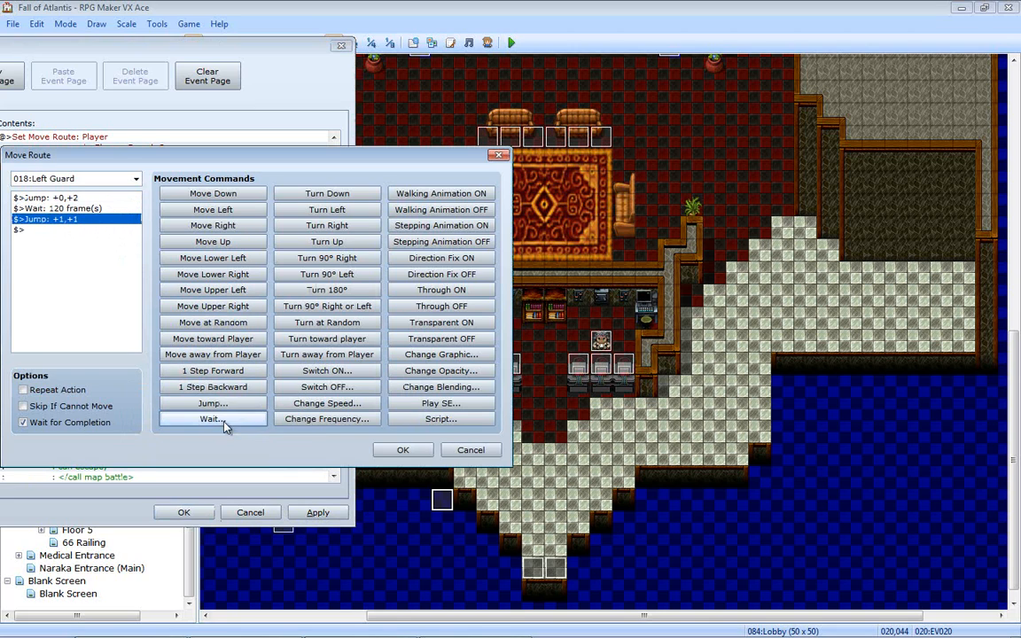
pyautogui.click(402, 450)
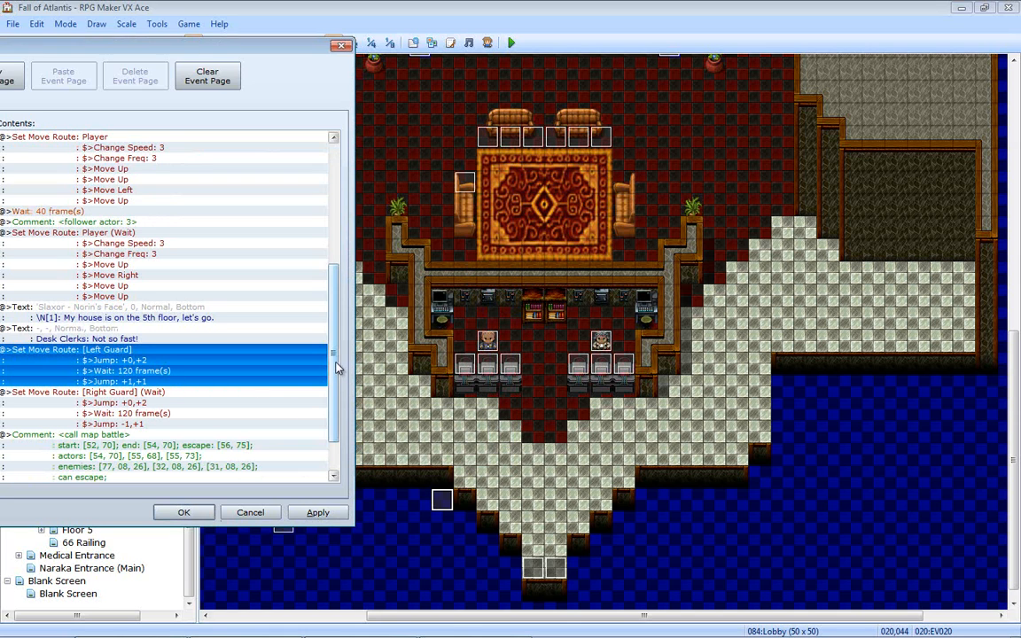
# - Apply the changes to event EV020 and close its editor
pyautogui.moveTo(337, 370); pyautogui.dragTo(338, 396)
pyautogui.click(195, 391)
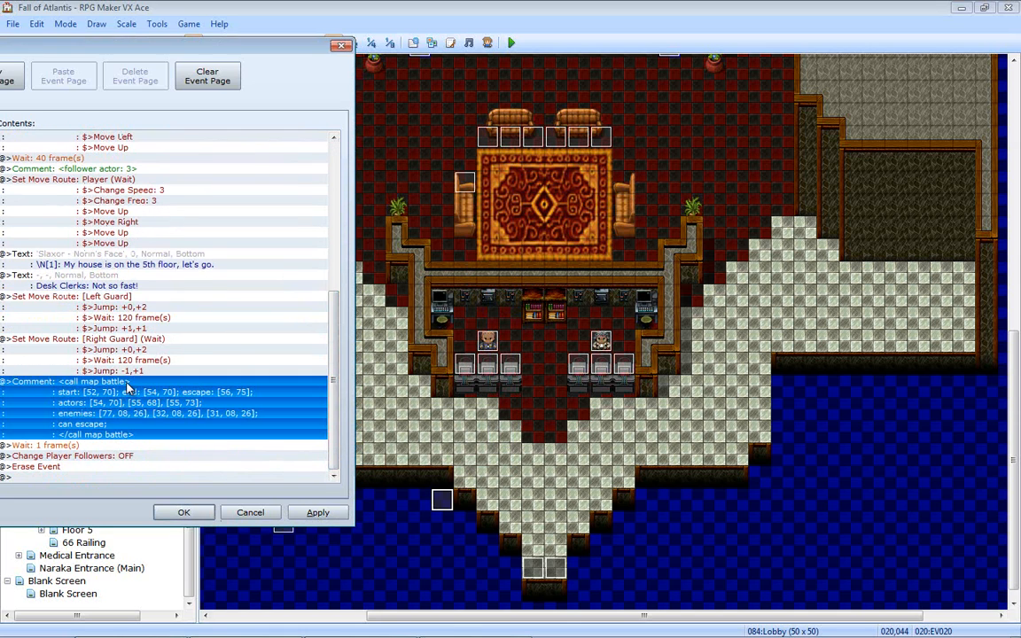
pyautogui.click(318, 513)
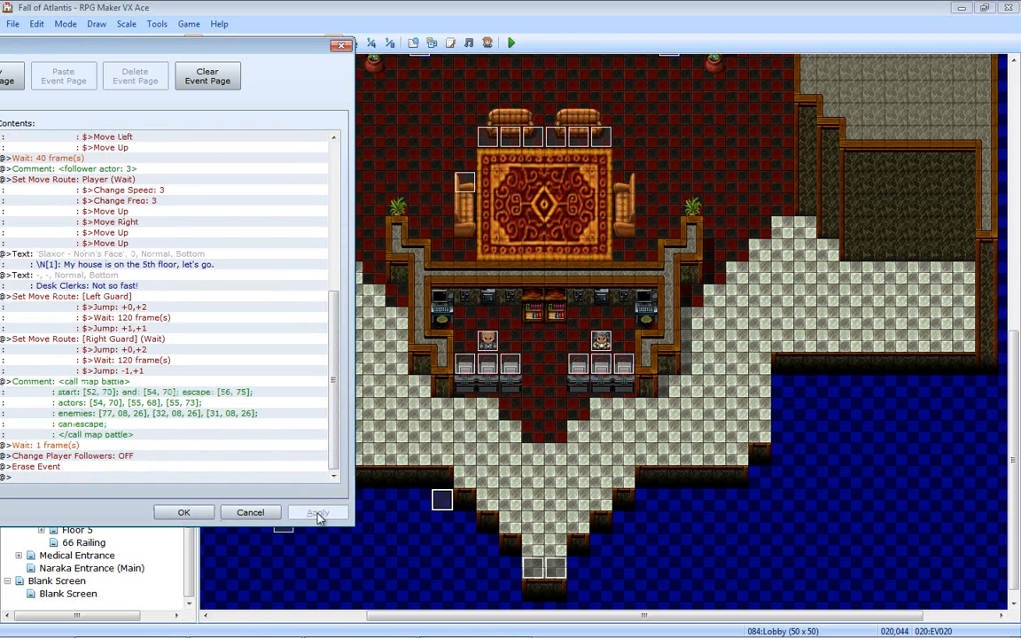
pyautogui.click(183, 513)
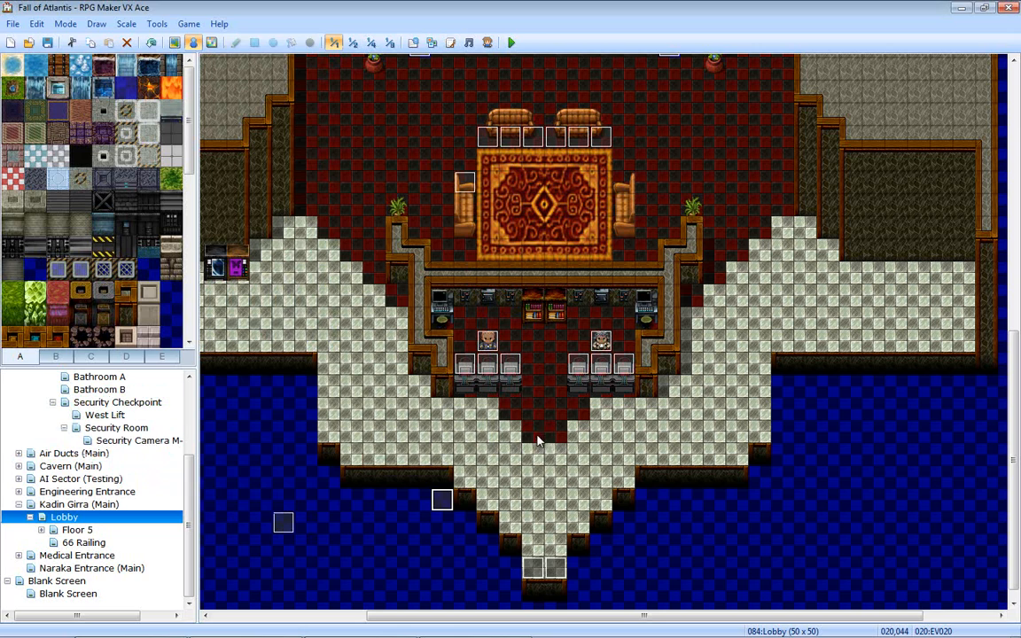
pyautogui.moveTo(540, 636)
pyautogui.click(476, 627)
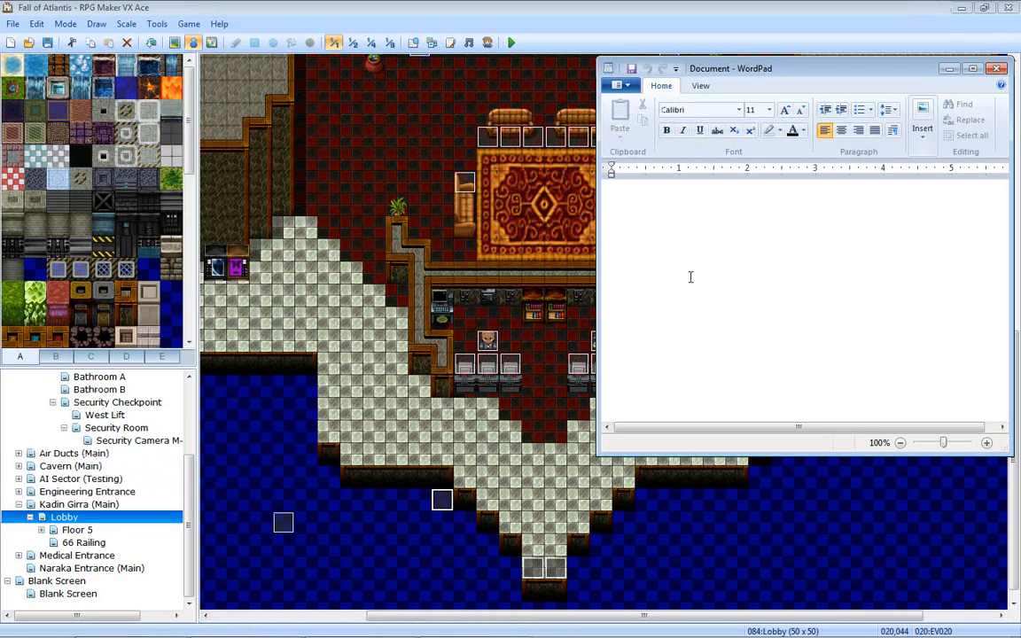
pyautogui.click(554, 456)
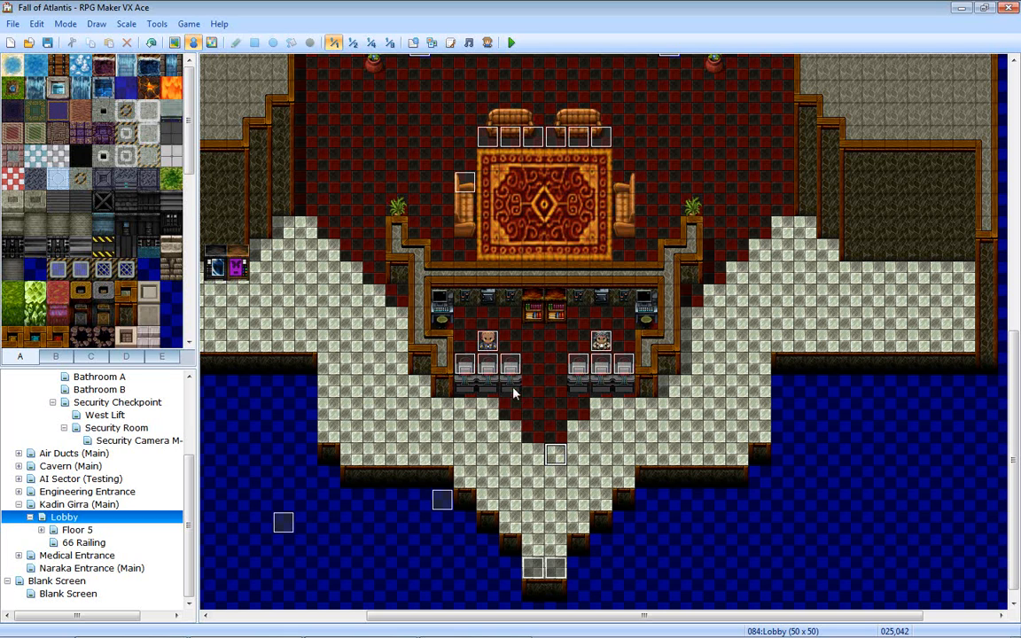
# - Copy the entire call map battle comment text from event EV020 and close the event
pyautogui.doubleClick(441, 500)
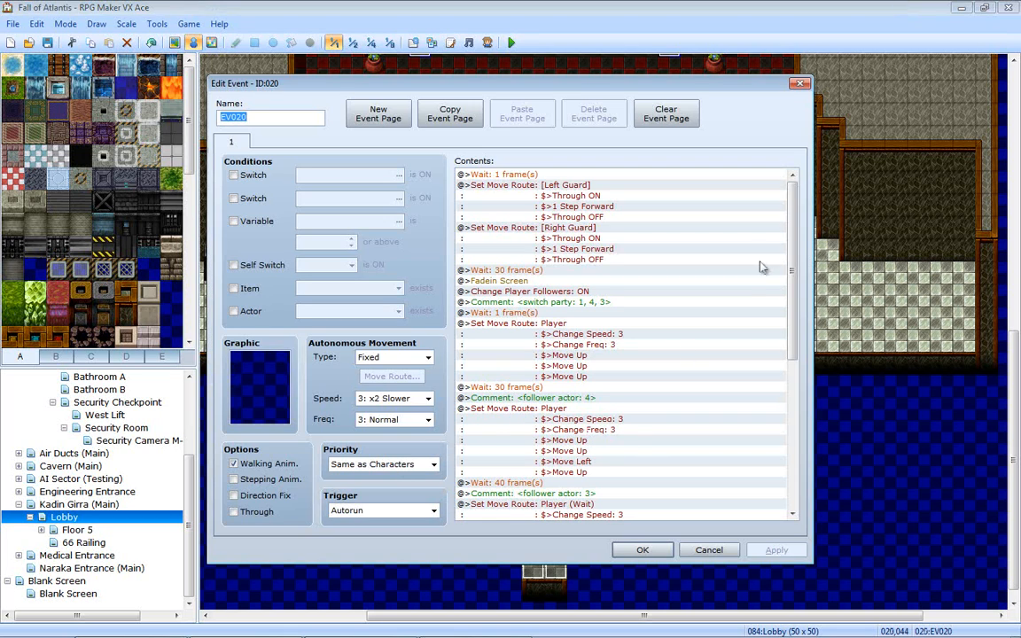
pyautogui.moveTo(791, 267); pyautogui.dragTo(792, 423)
pyautogui.click(580, 424)
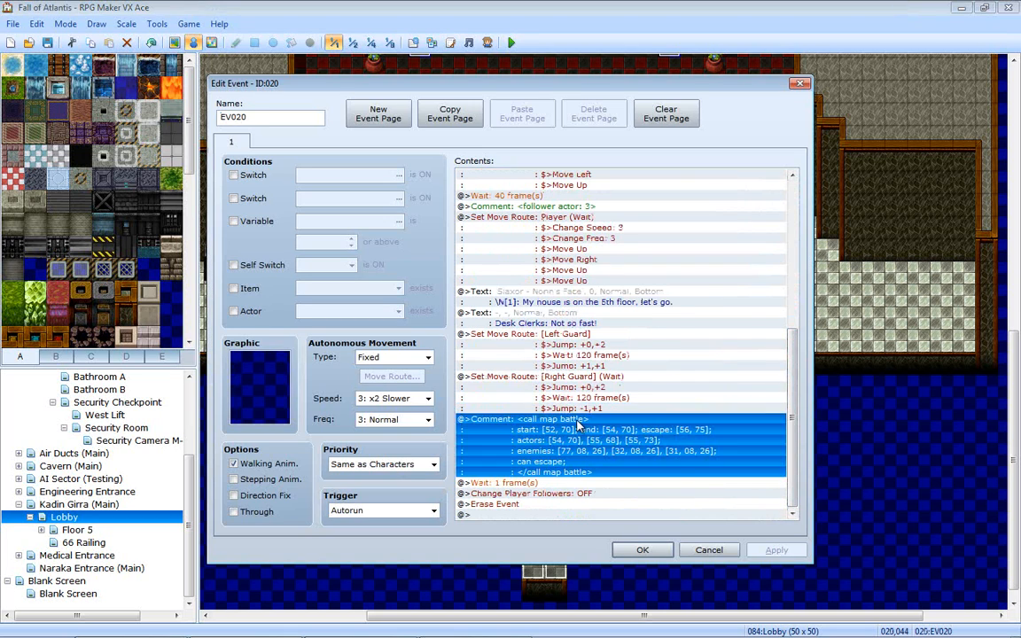
pyautogui.doubleClick(581, 424)
pyautogui.hotkey('ctrl', 'a')
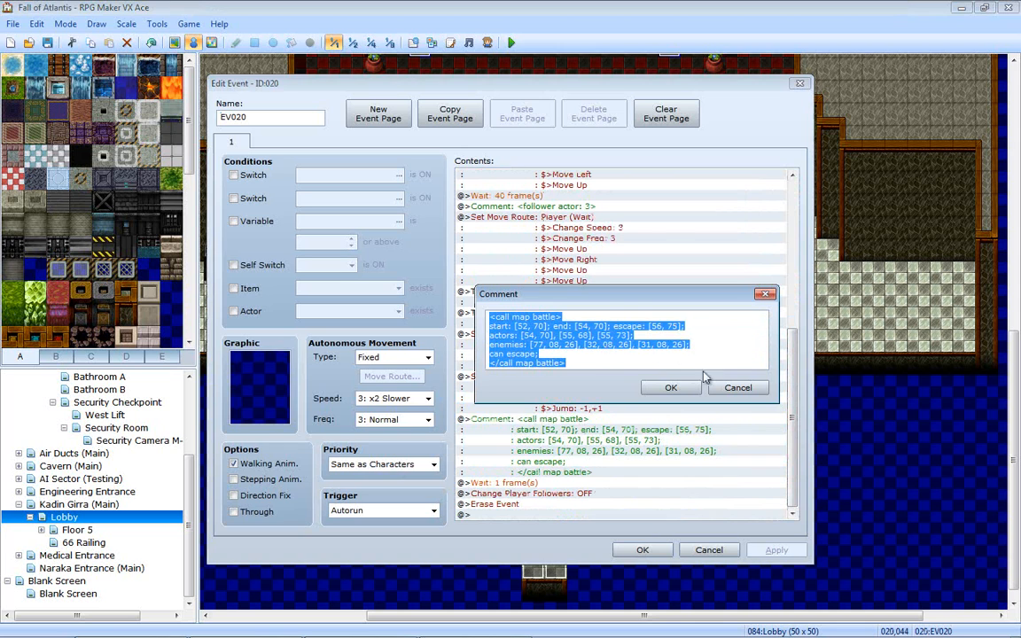
pyautogui.click(741, 389)
pyautogui.click(645, 547)
# - Switch to the blank WordPad document and paste the copied call map battle comment
pyautogui.moveTo(361, 636)
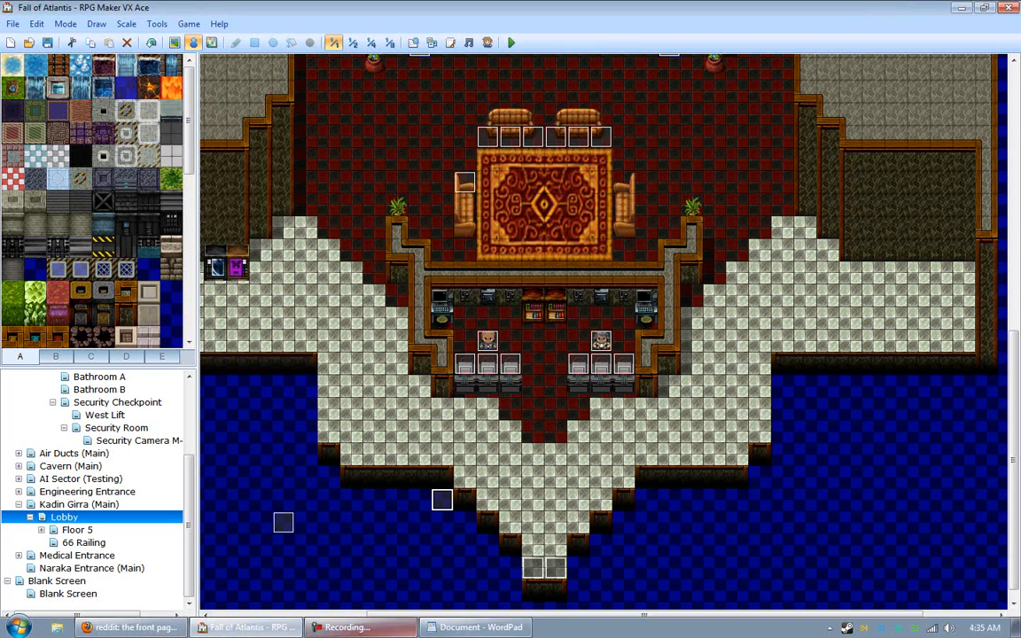
pyautogui.click(475, 626)
pyautogui.hotkey('ctrl', 'v')
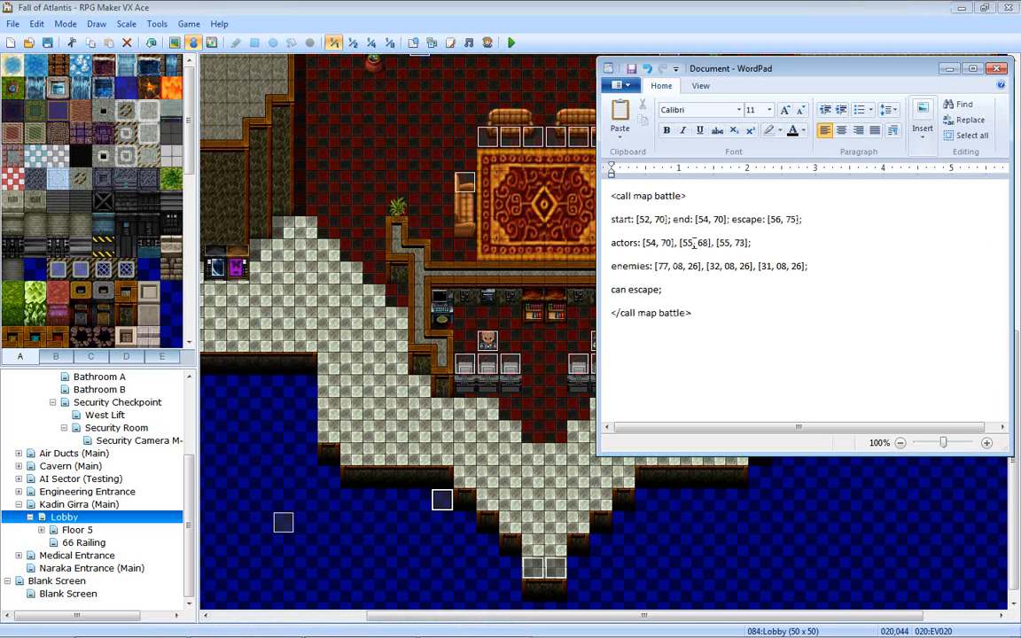
# - Look up the battle start tile on the Lobby map and set the start coordinates in WordPad to [25, 43]
pyautogui.click(556, 558)
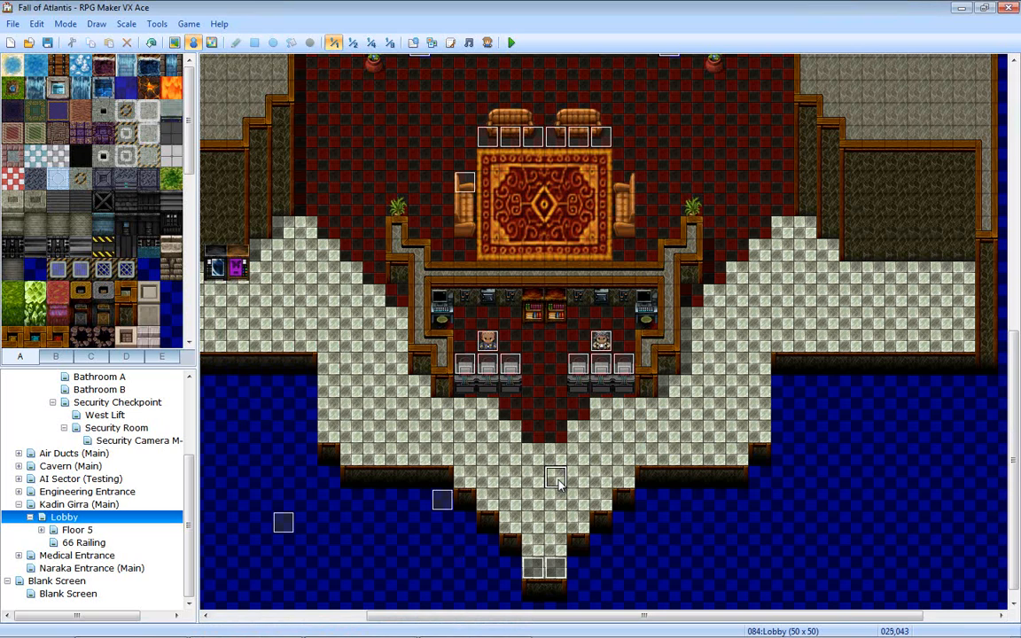
pyautogui.click(510, 598)
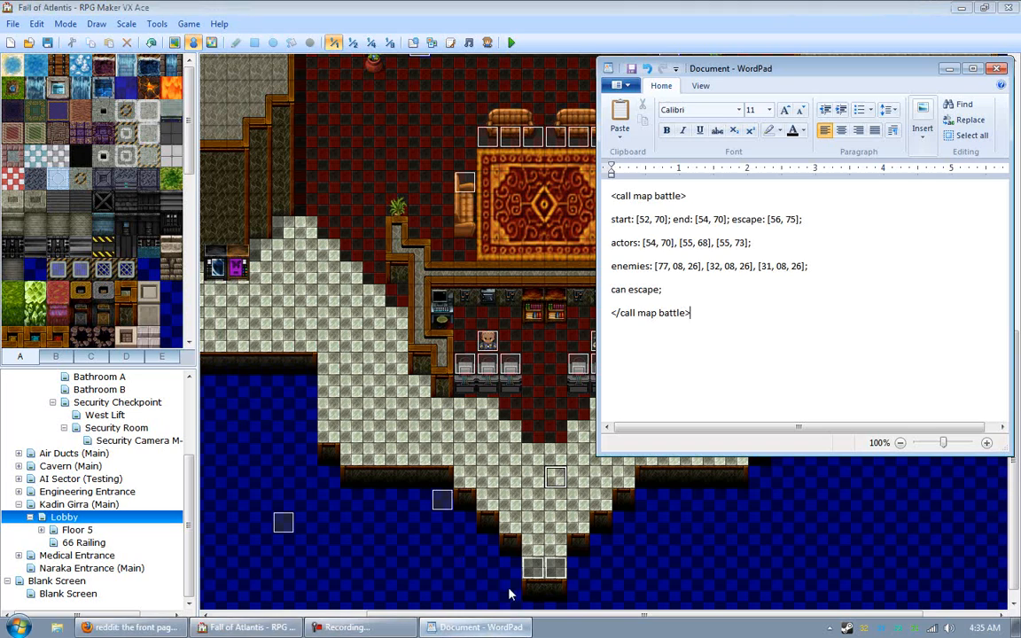
pyautogui.doubleClick(644, 220)
pyautogui.write('25')
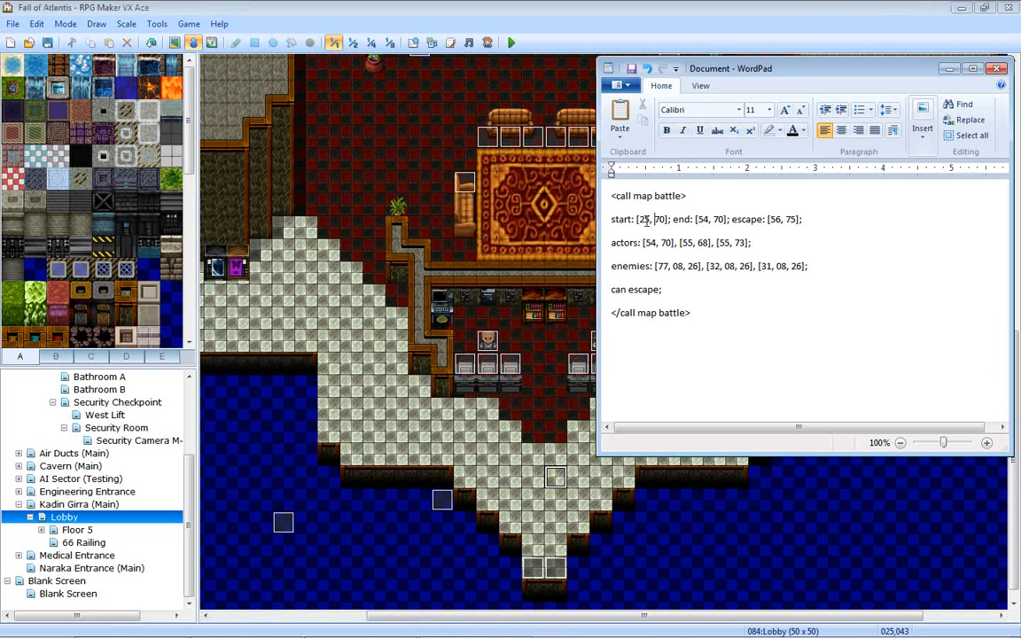
pyautogui.doubleClick(660, 220)
pyautogui.write('43')
# - Set the end coordinates in the call map battle text to [25, 43]
pyautogui.click(696, 222)
pyautogui.press('Delete')
pyautogui.press('Delete')
pyautogui.write('25')
pyautogui.press('Delete')
pyautogui.press('Delete')
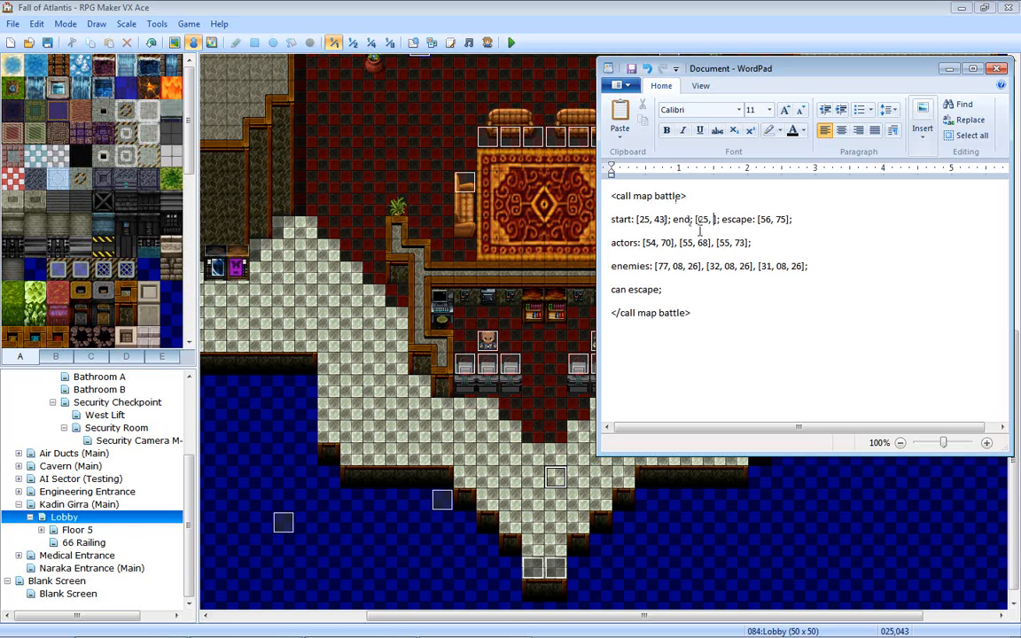
pyautogui.write('43')
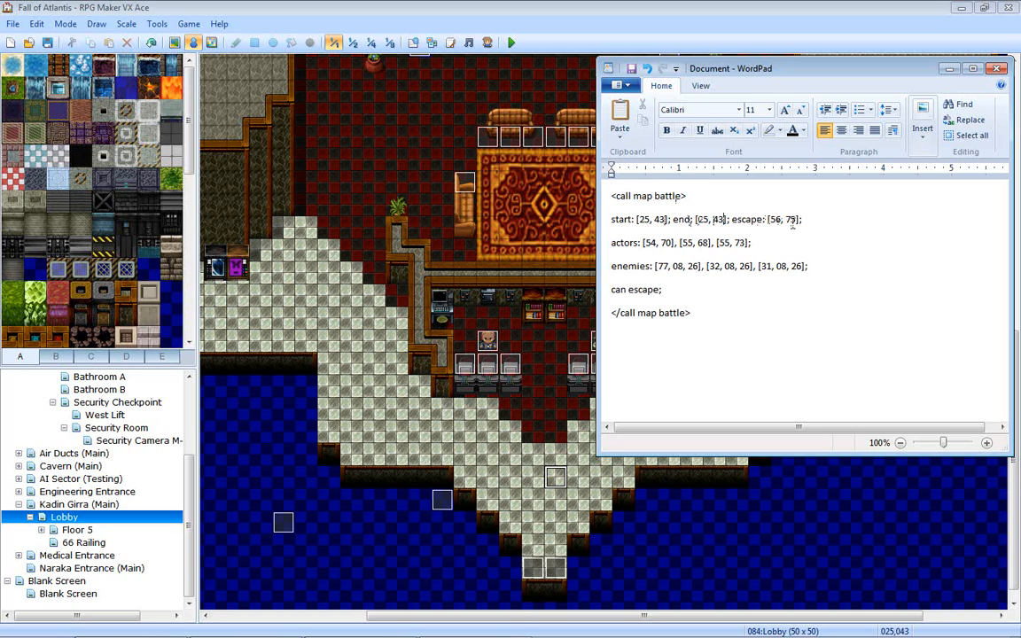
# - Try removing the escape coordinates and the can escape line from the battle text, and undo both deletions
pyautogui.moveTo(803, 222); pyautogui.dragTo(731, 220)
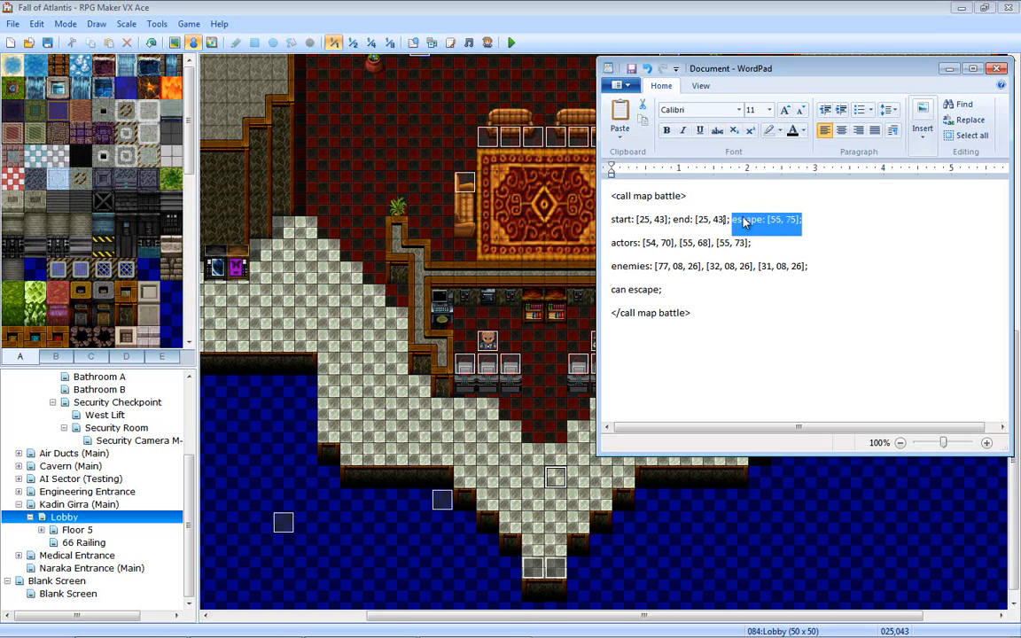
pyautogui.press('Delete')
pyautogui.moveTo(684, 289); pyautogui.dragTo(606, 290)
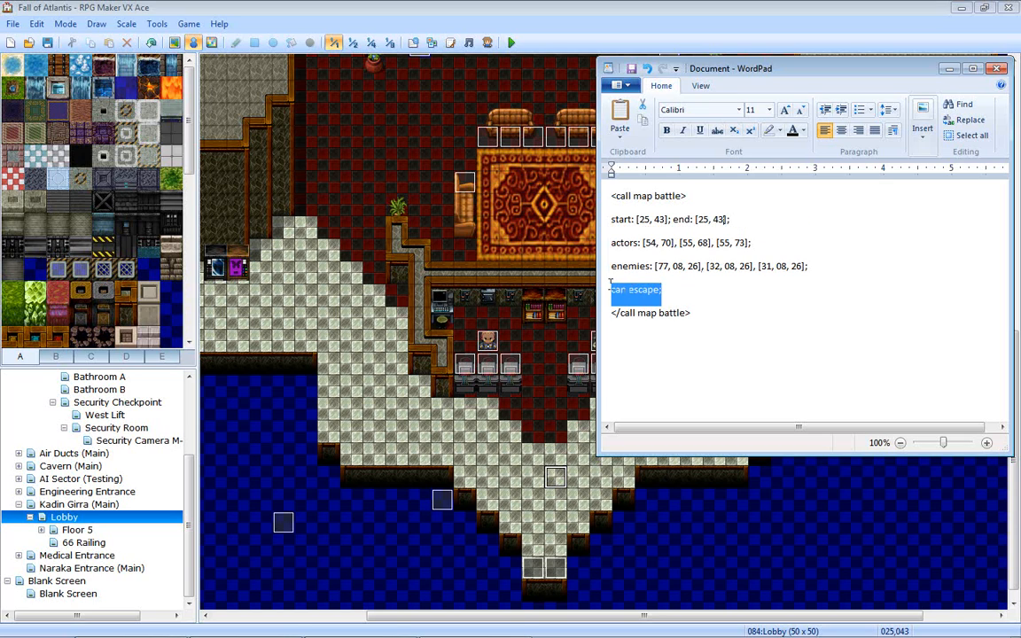
pyautogui.press('Delete')
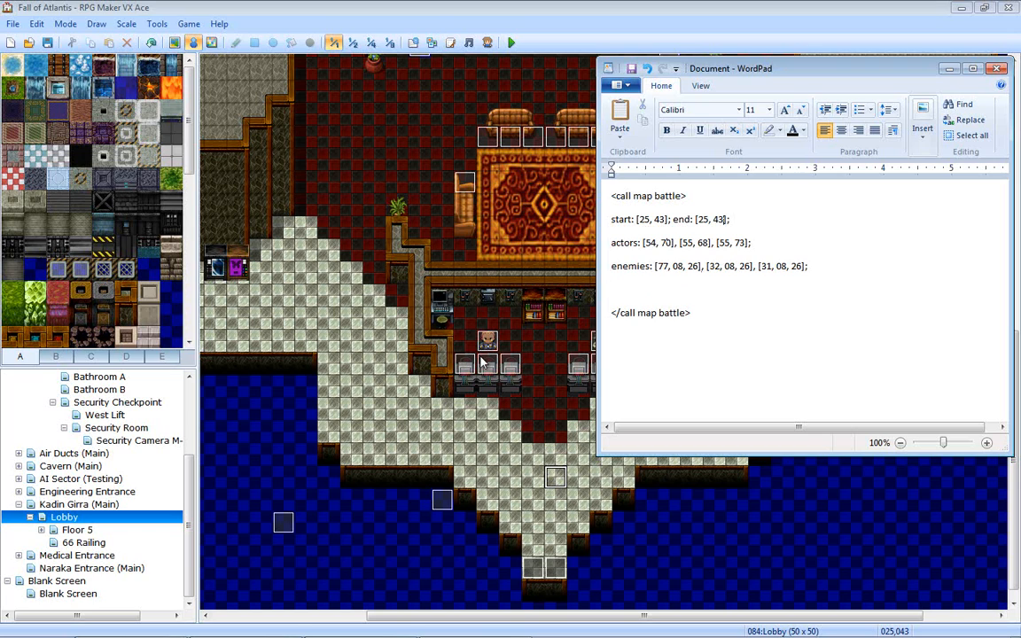
pyautogui.hotkey('ctrl', 'z')
pyautogui.hotkey('ctrl', 'z')
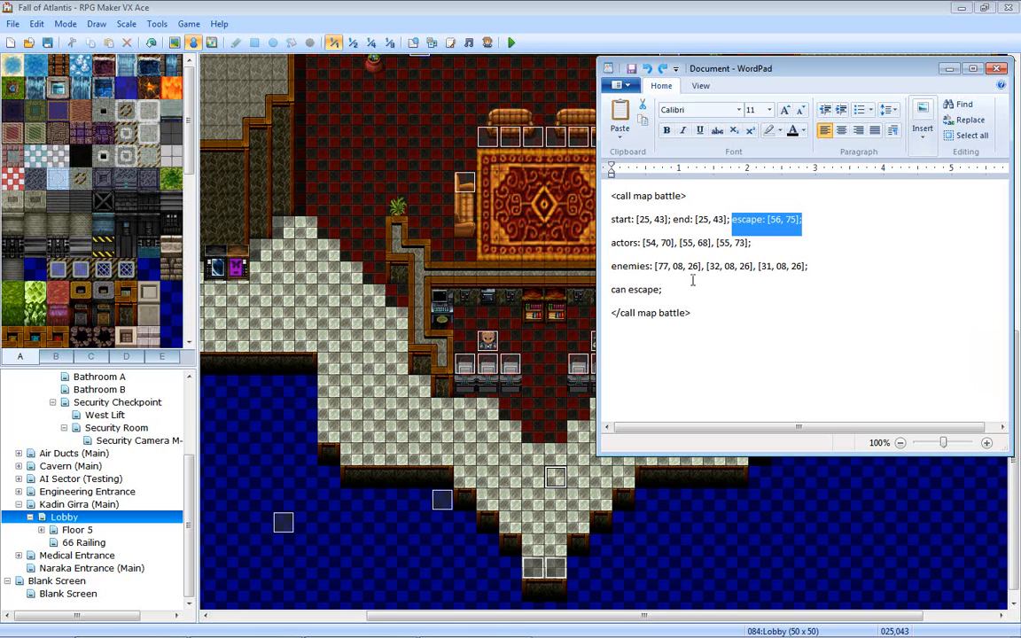
# - Select the Lobby floor tile directly above the right-hand entrance tile to look up its coordinates
pyautogui.click(556, 545)
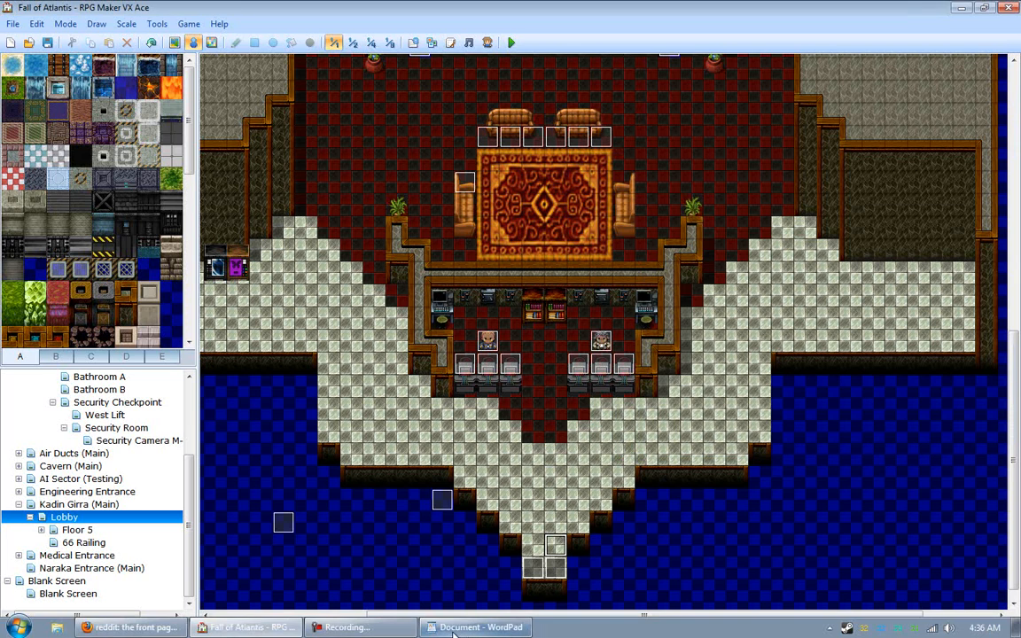
# - Switch to the WordPad notes and set the map battle's escape coordinates to [25, 46]
pyautogui.click(469, 627)
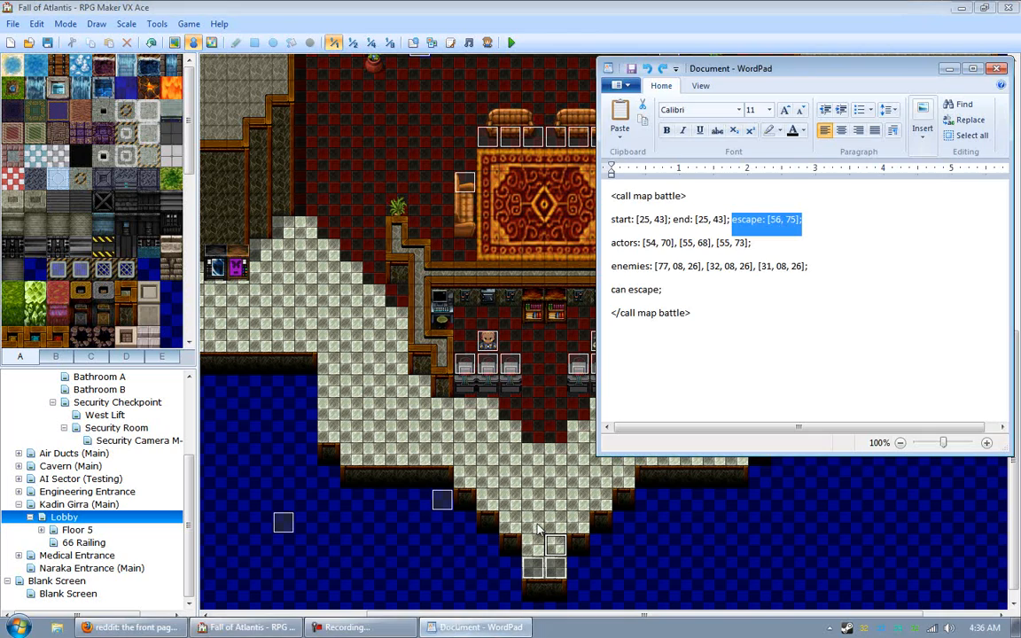
pyautogui.click(775, 223)
pyautogui.press('Delete')
pyautogui.press('Delete')
pyautogui.write('25')
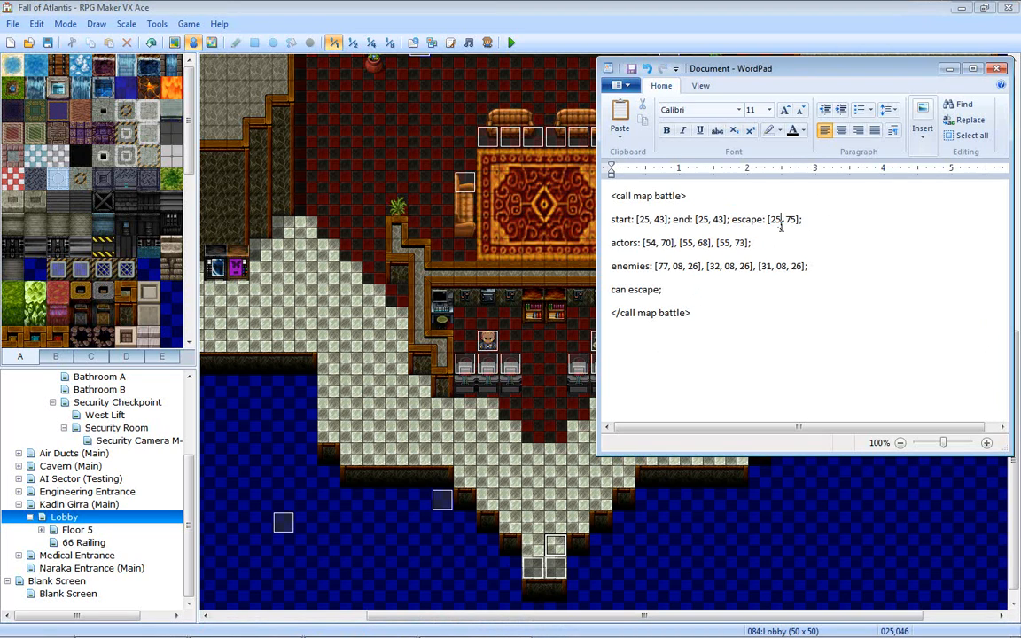
pyautogui.press('Delete')
pyautogui.press('Delete')
pyautogui.write('46')
# - Check the first actor's tile on the Lobby map and set its coordinates in the WordPad notes to [25, 44]
pyautogui.click(641, 250)
pyautogui.click(551, 507)
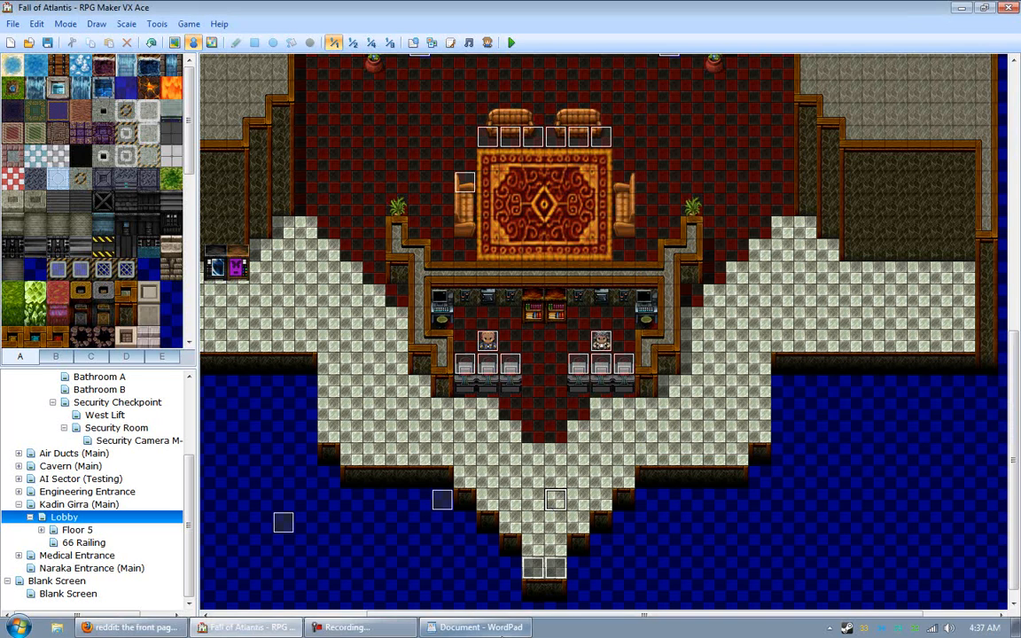
pyautogui.click(573, 623)
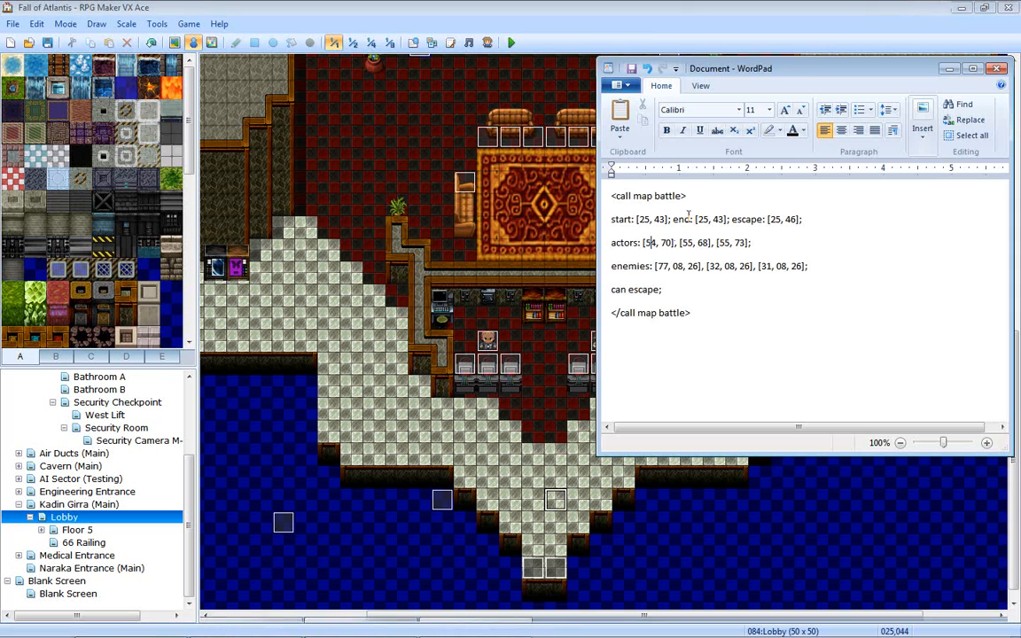
pyautogui.click(648, 244)
pyautogui.press('Delete')
pyautogui.press('Delete')
pyautogui.write('25')
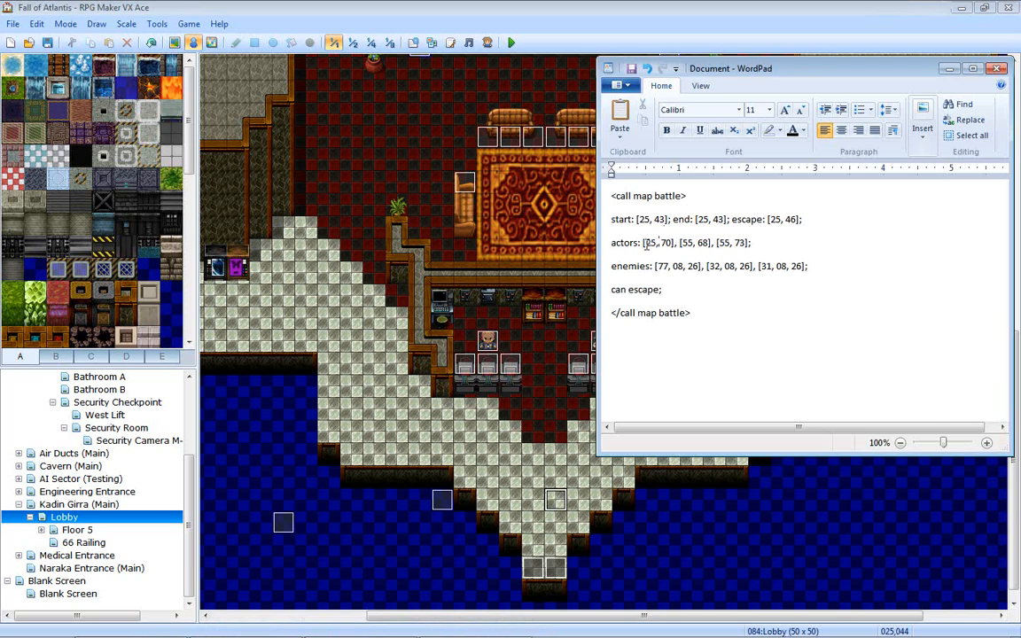
pyautogui.press('Right')
pyautogui.press('Right')
pyautogui.press('Delete')
pyautogui.press('Delete')
pyautogui.write('44')
# - Pick the second actor's tile on the Lobby map and set its coordinates in the notes to [23, 44]
pyautogui.click(506, 500)
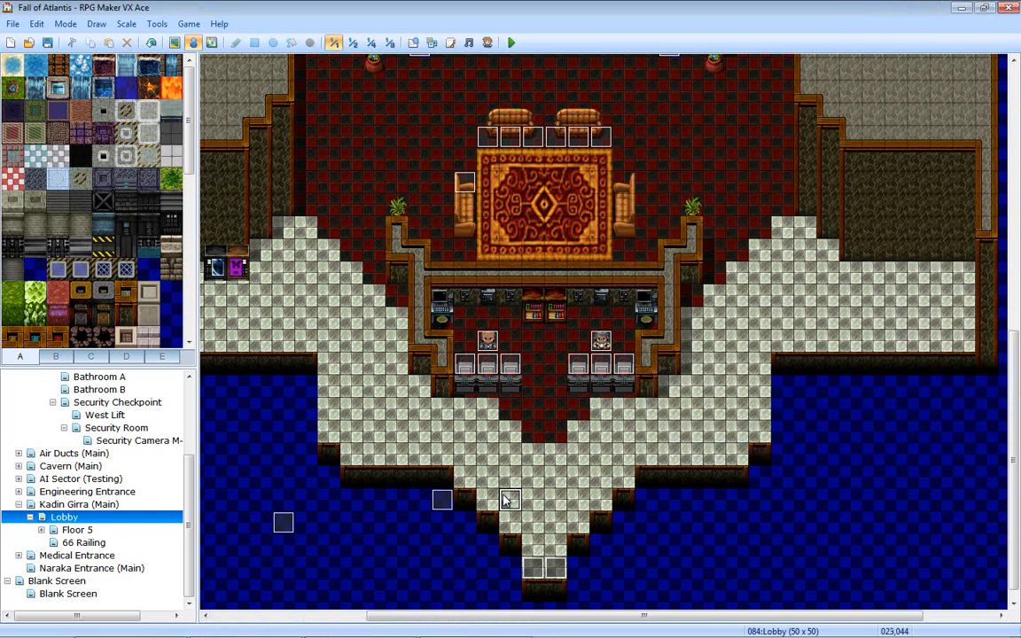
pyautogui.click(483, 628)
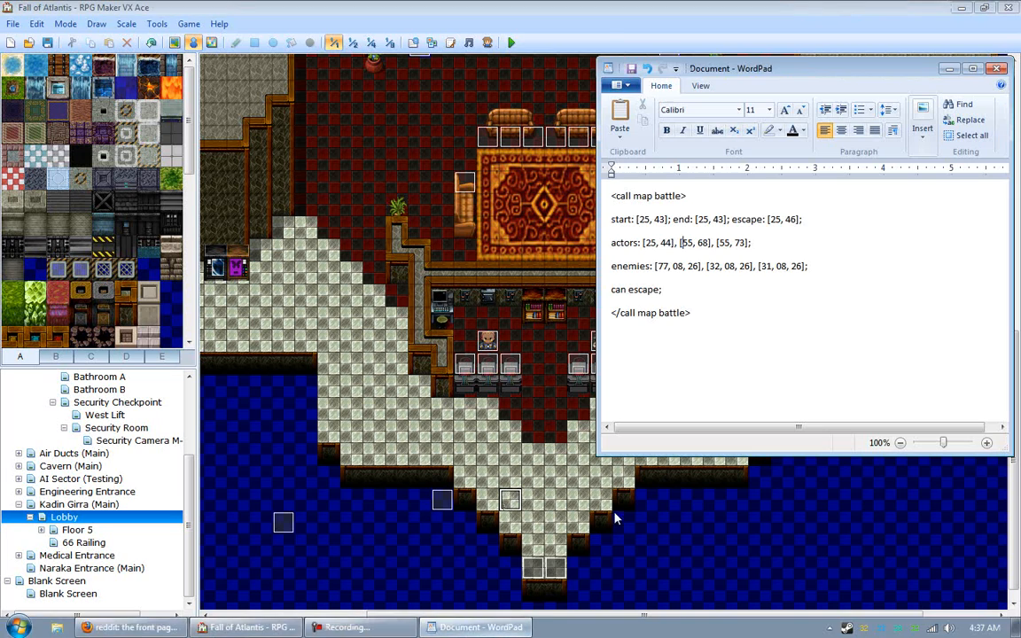
pyautogui.doubleClick(686, 242)
pyautogui.write('23')
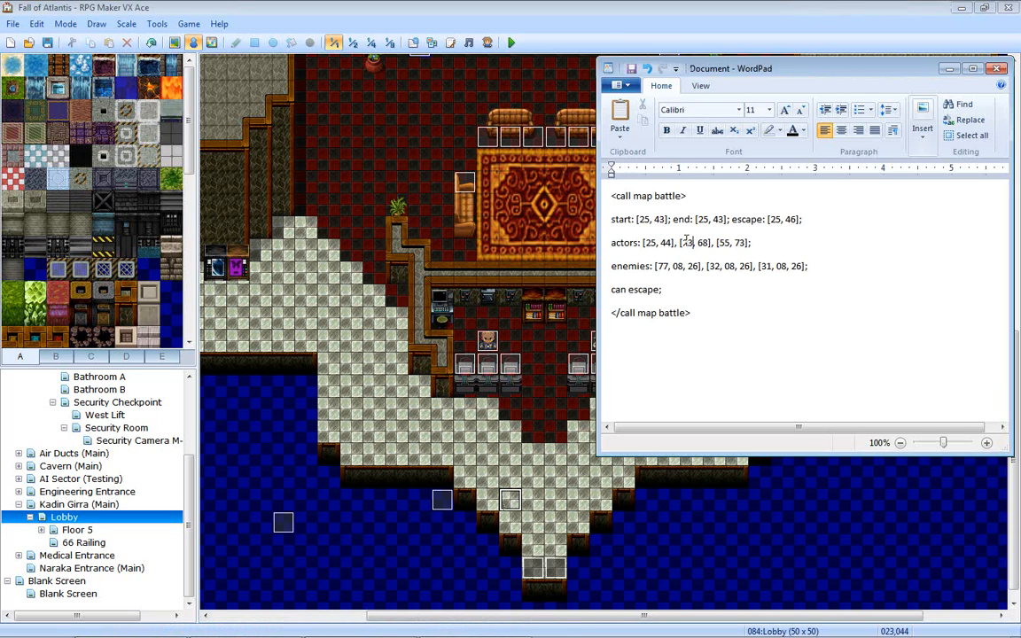
pyautogui.press('Delete')
pyautogui.press('Delete')
pyautogui.write('44')
# - Pick the third actor's tile on the Lobby map and set its first coordinate in the notes to 27
pyautogui.click(601, 479)
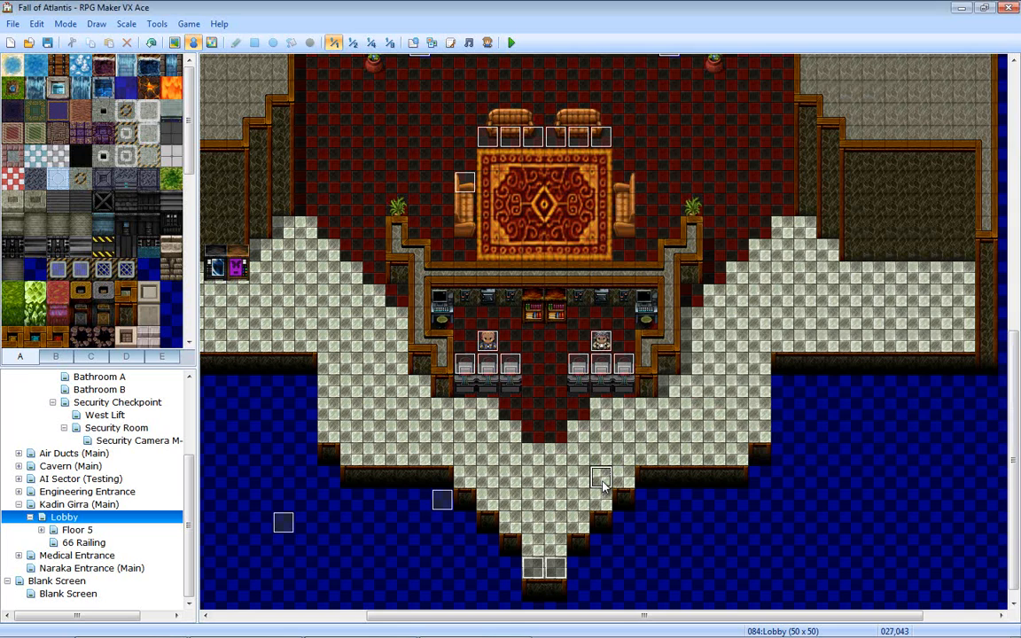
pyautogui.click(470, 627)
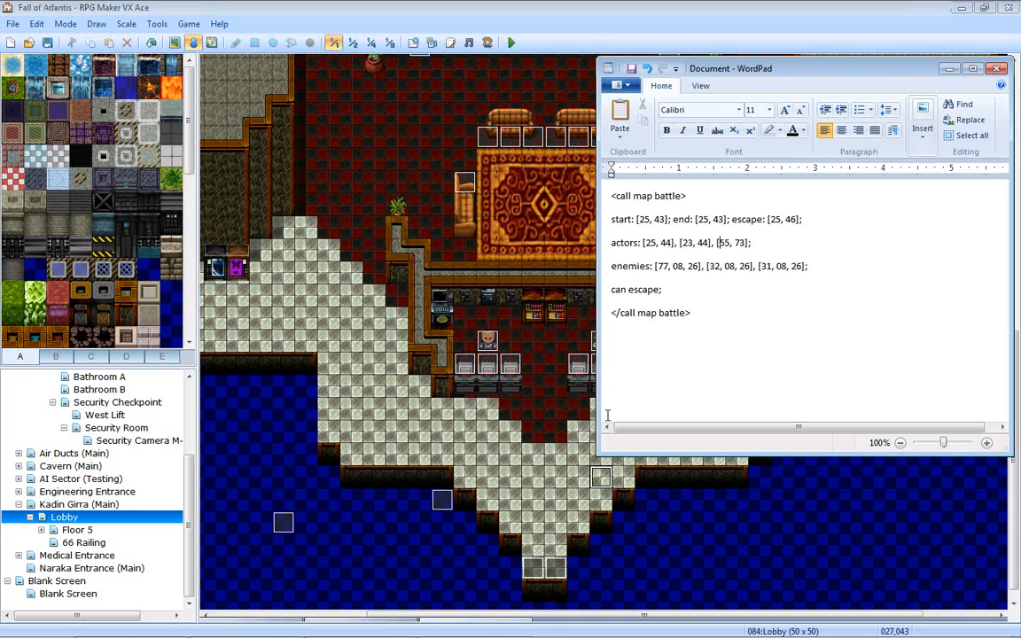
pyautogui.press('Delete')
pyautogui.press('Delete')
pyautogui.write('27')
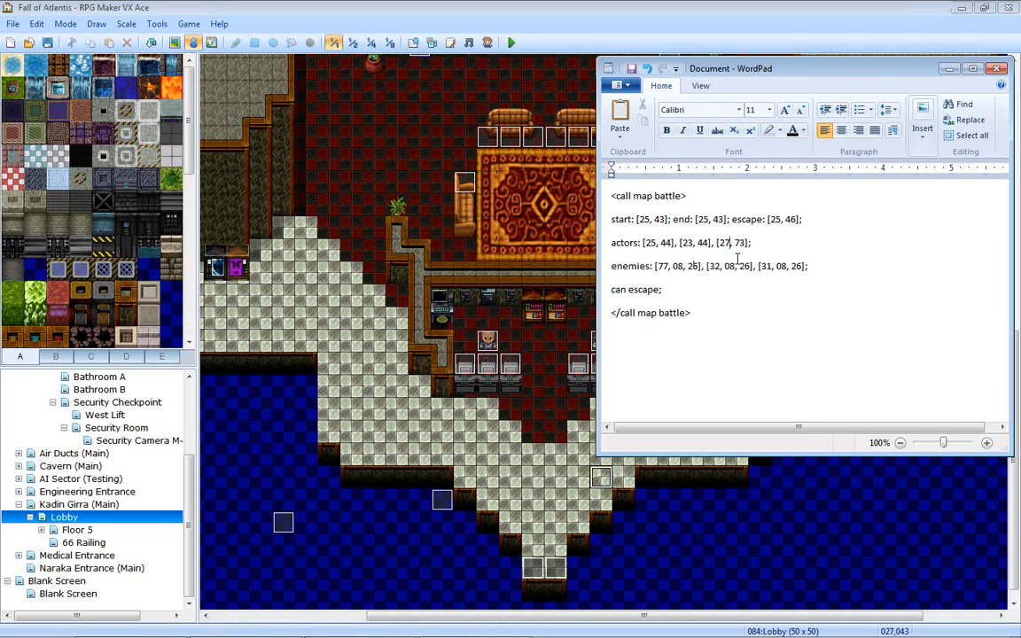
pyautogui.press('End')
pyautogui.press('Delete')
pyautogui.press('Return')
pyautogui.click(610, 484)
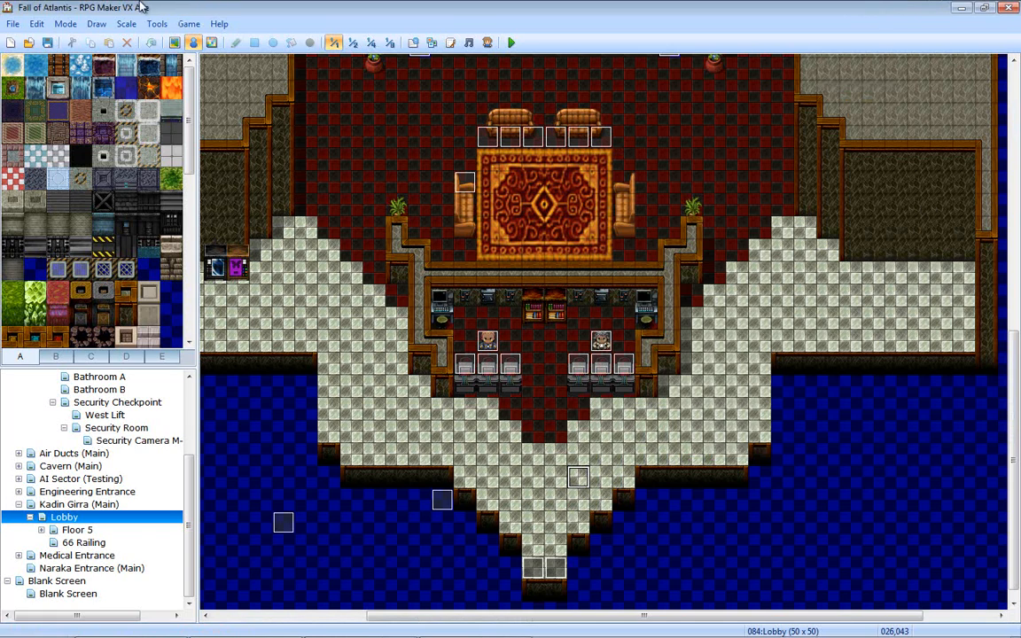
# - Save the project and review the call map battle comment at the end of event EV020
pyautogui.click(47, 42)
pyautogui.doubleClick(441, 501)
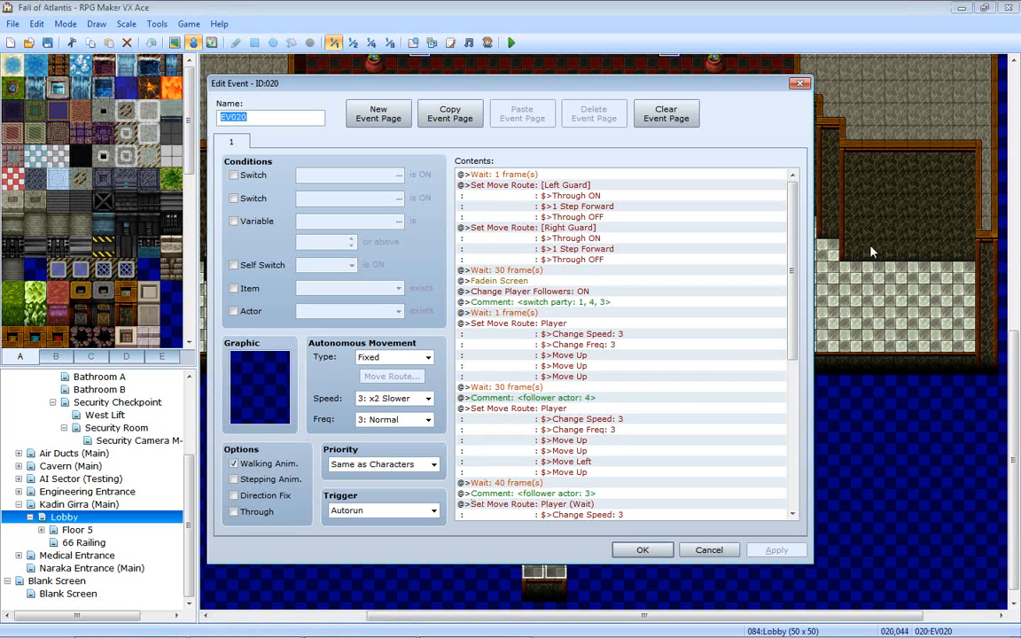
pyautogui.scroll(-9, 780, 253)
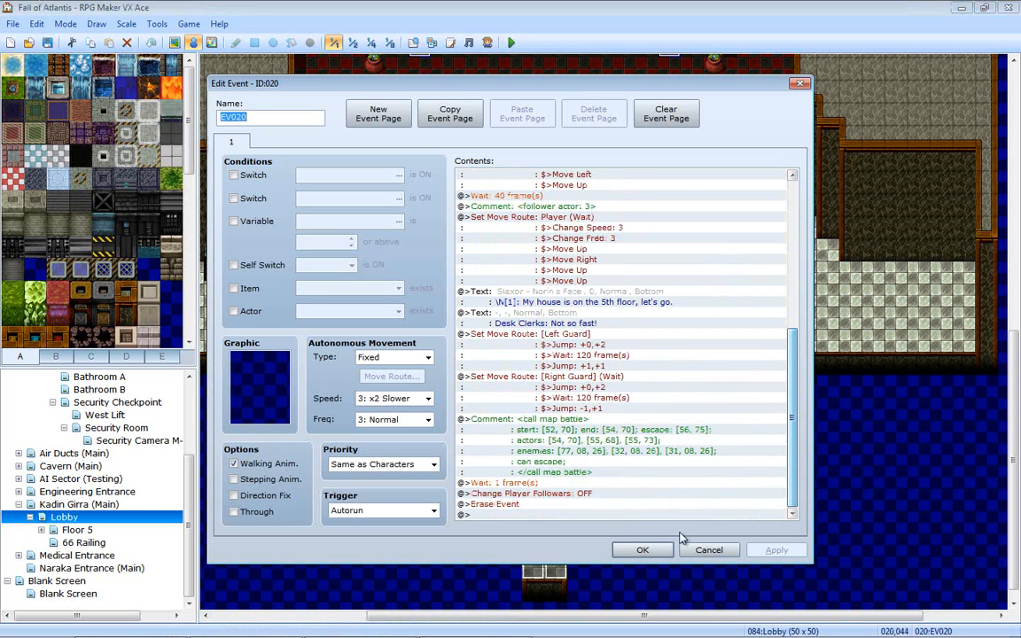
pyautogui.click(667, 549)
# - Add a second event page to the Left Guard event and enable its first switch condition
pyautogui.doubleClick(490, 344)
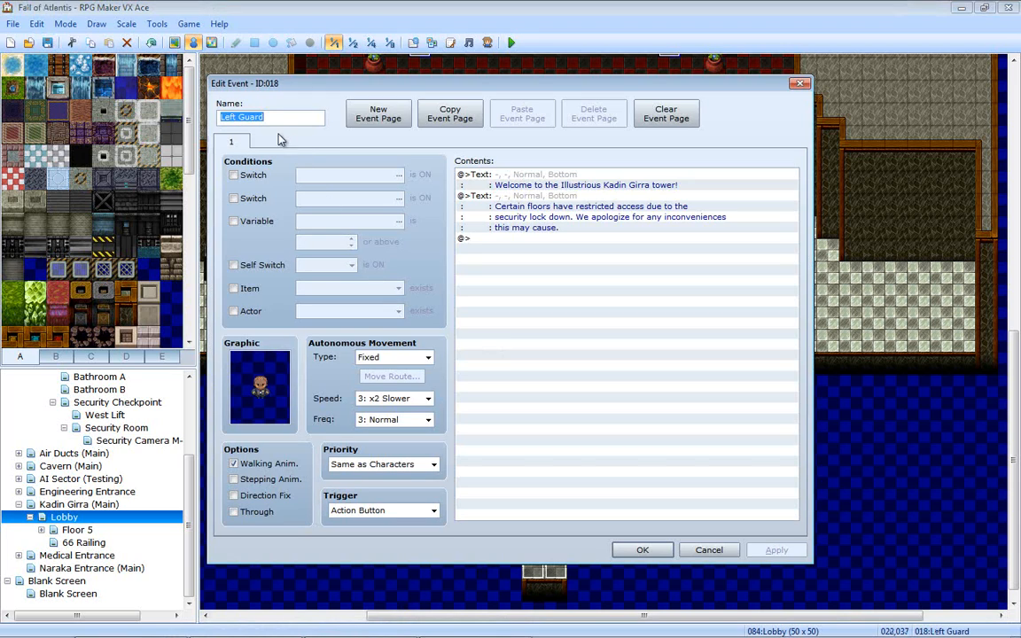
pyautogui.click(379, 119)
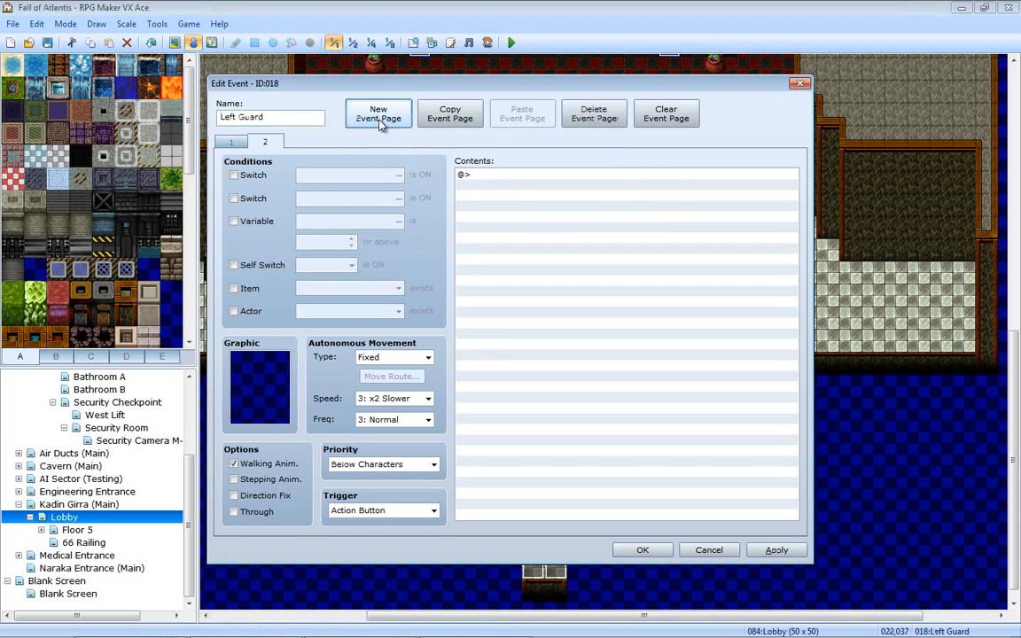
pyautogui.click(256, 175)
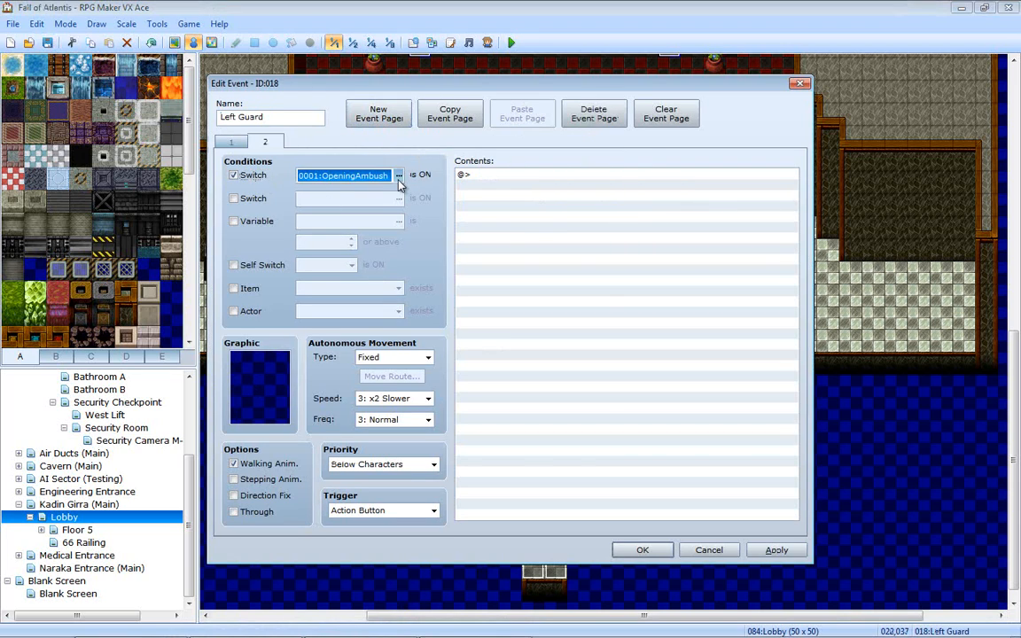
# - Look through the switch ranges from 0041 to 0120 for a suitable unused switch
pyautogui.click(399, 176)
pyautogui.moveTo(447, 313); pyautogui.dragTo(452, 277)
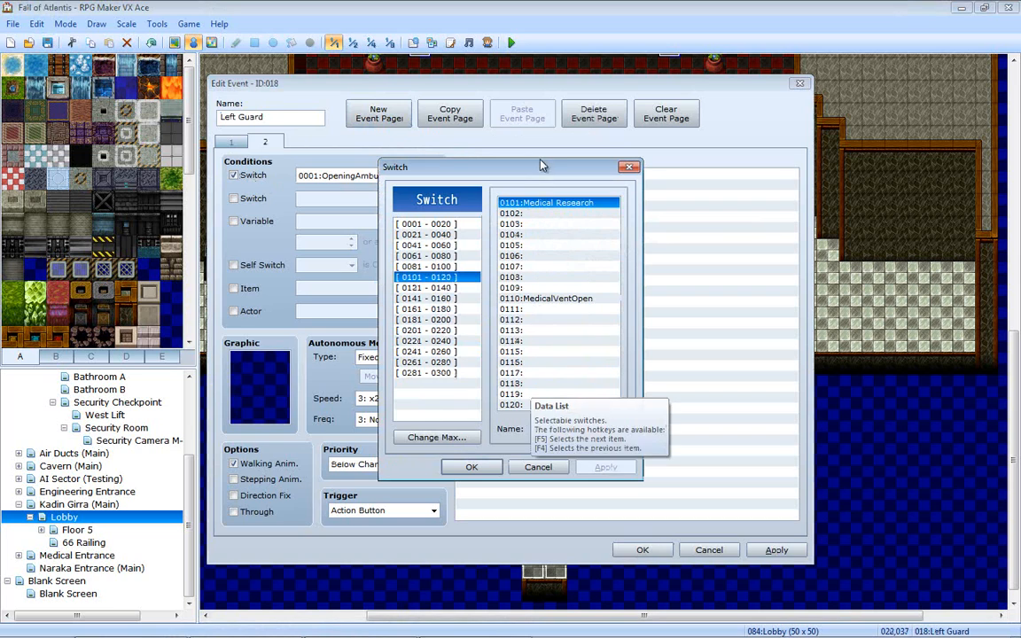
pyautogui.click(425, 267)
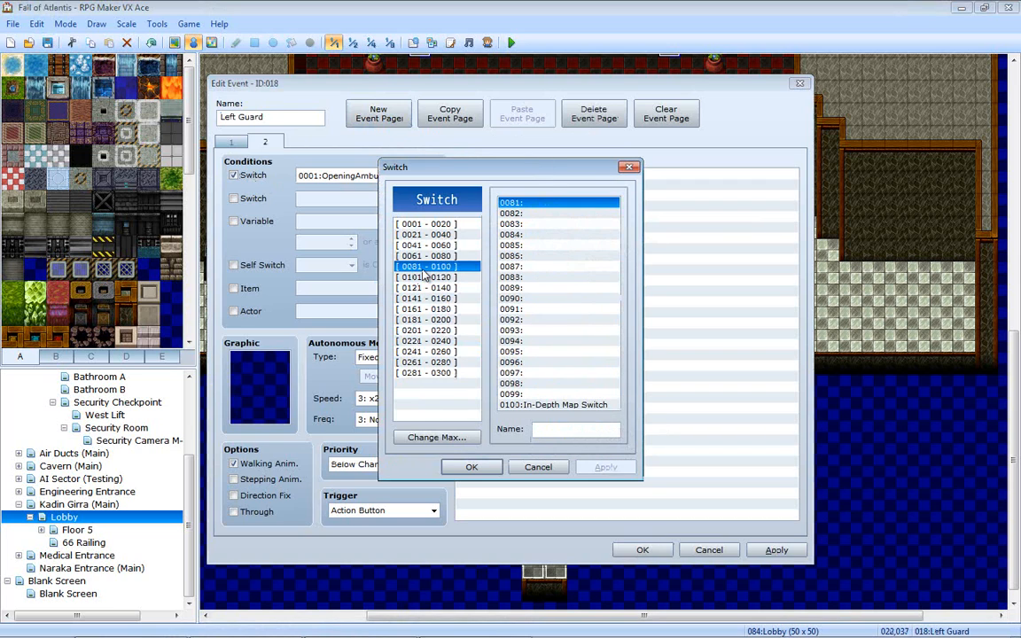
pyautogui.click(430, 256)
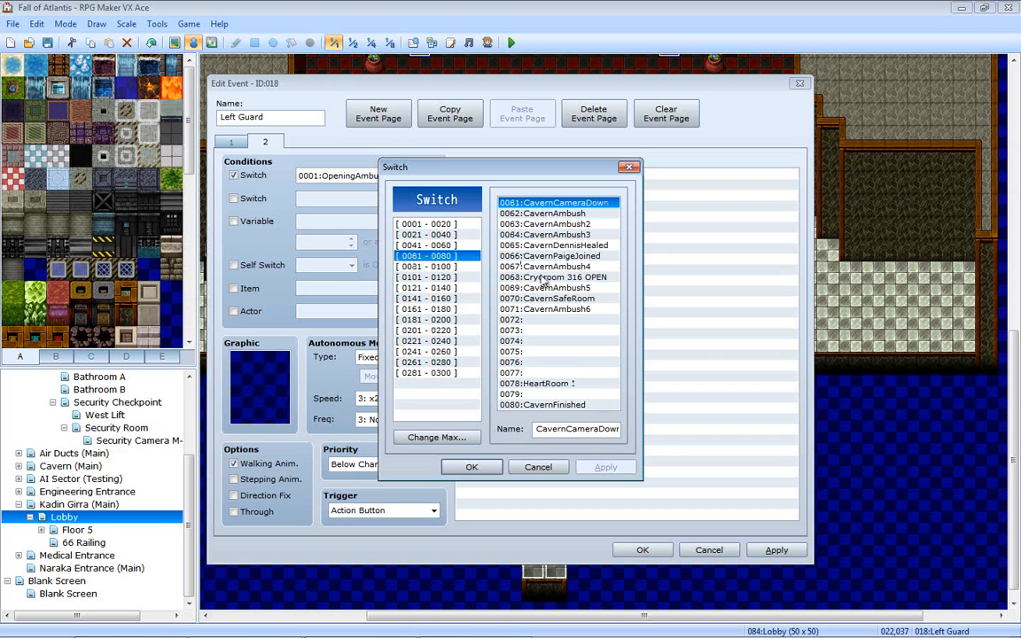
pyautogui.click(456, 248)
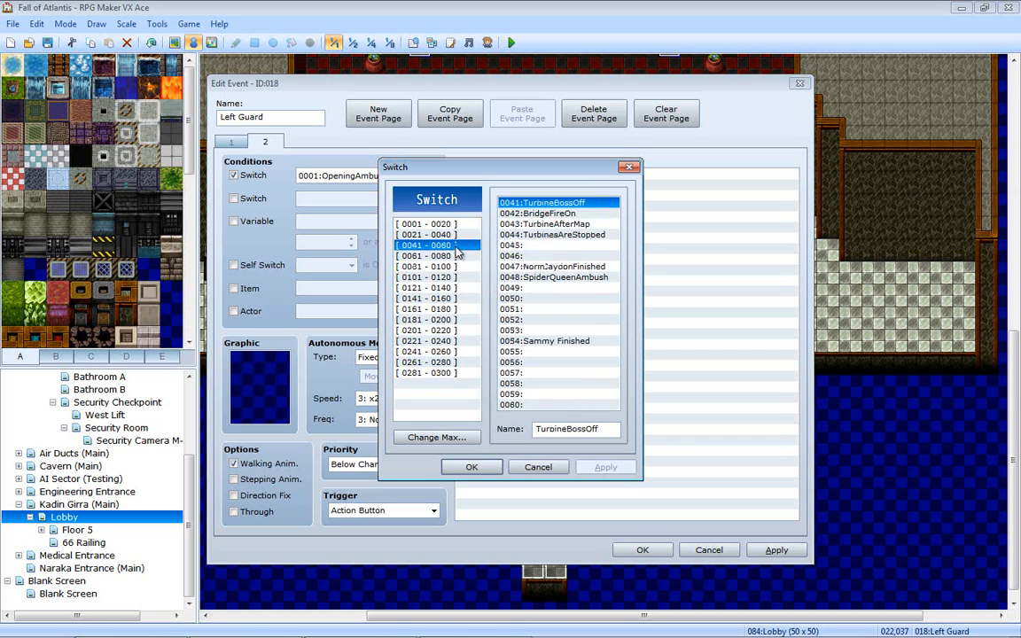
pyautogui.click(443, 266)
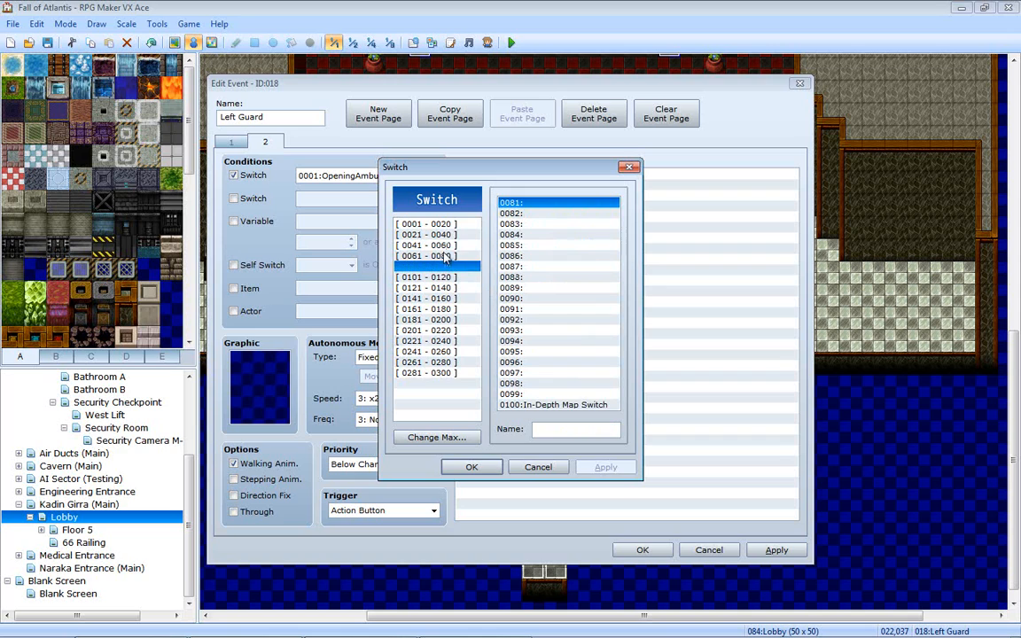
pyautogui.click(444, 257)
pyautogui.click(429, 245)
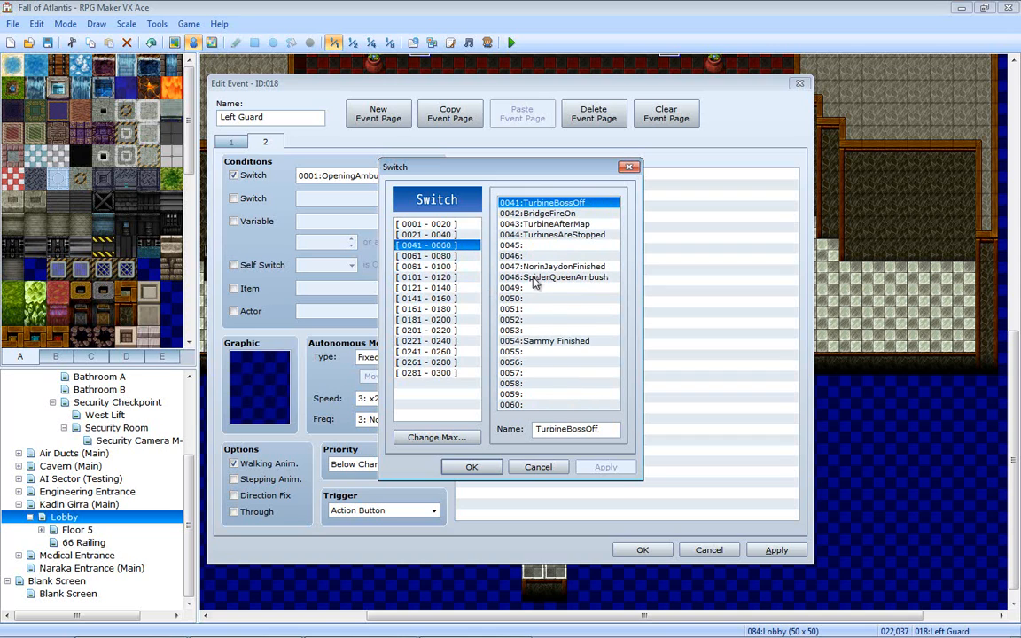
pyautogui.click(425, 265)
pyautogui.click(454, 256)
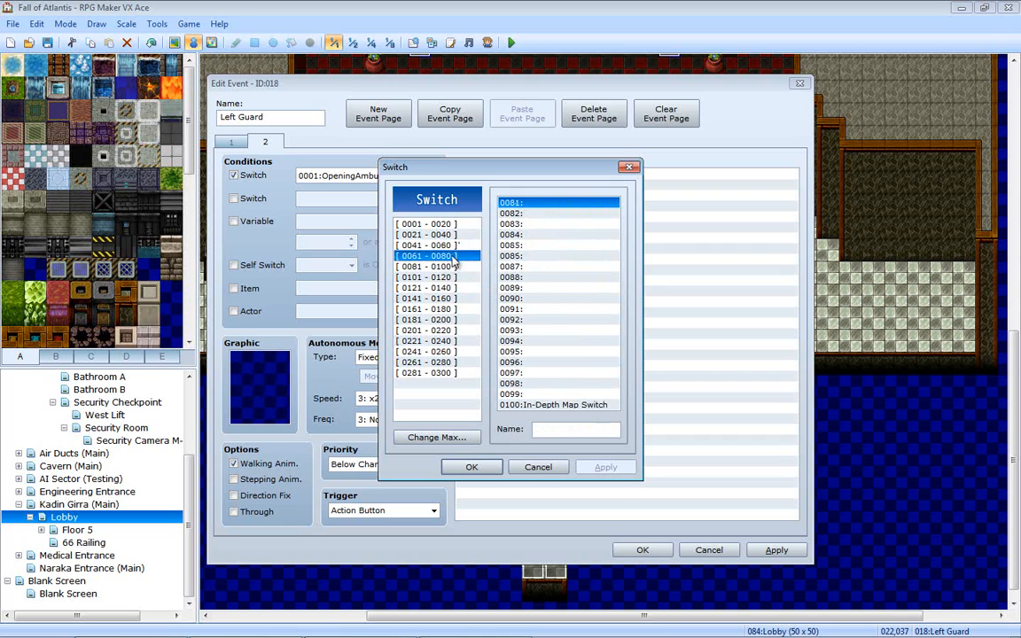
# - Name switch 0085 KadinEntranceQuest and apply it as the condition of Left Guard's second page
pyautogui.click(457, 268)
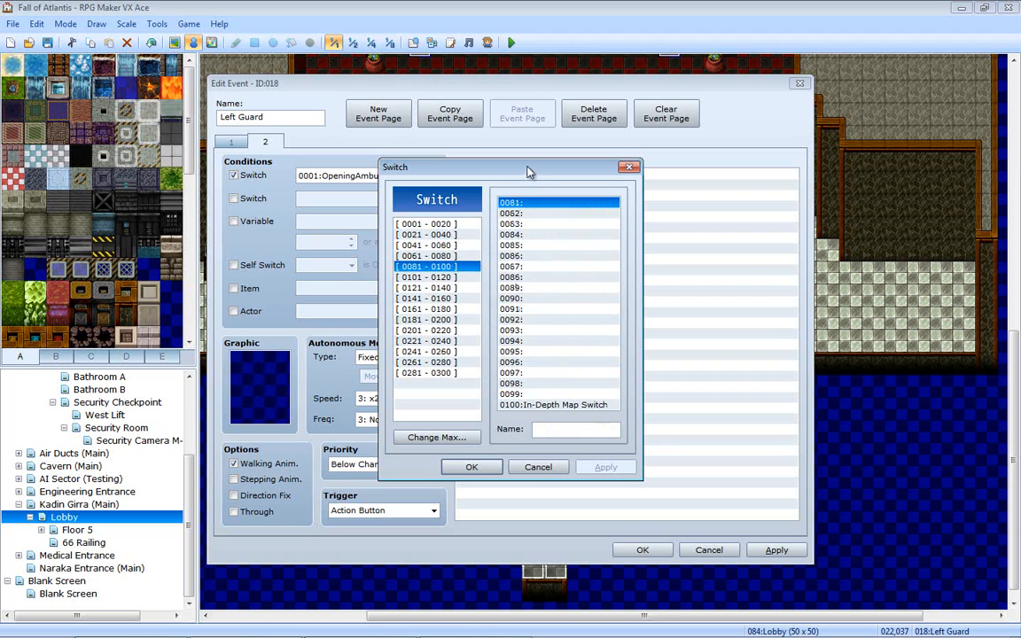
pyautogui.click(534, 246)
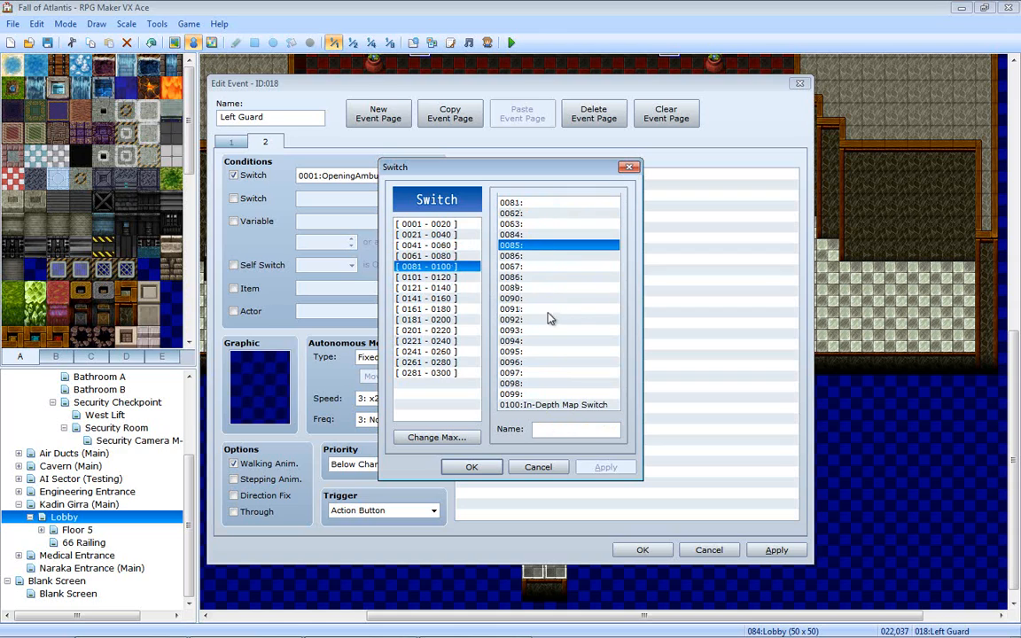
pyautogui.click(551, 428)
pyautogui.write('Kadin')
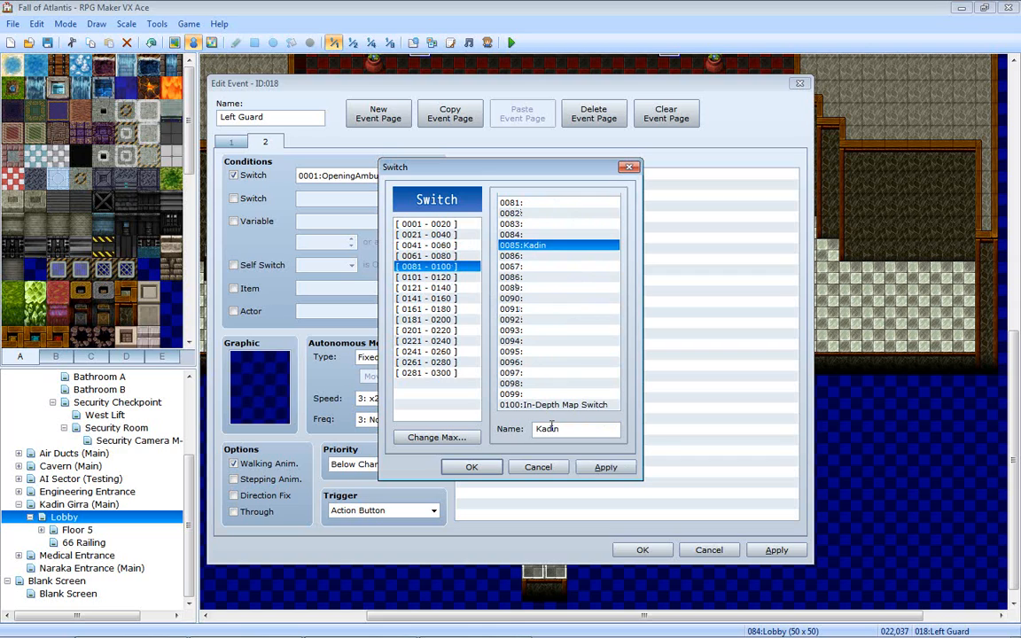
pyautogui.write('Guard')
pyautogui.write('Entrance')
pyautogui.write('Quest')
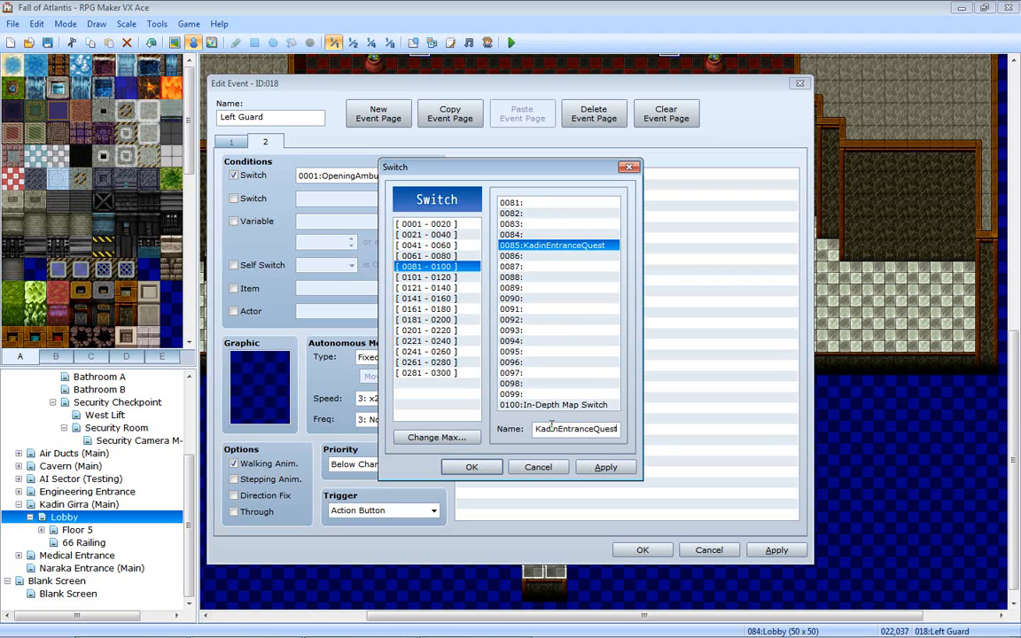
pyautogui.click(605, 467)
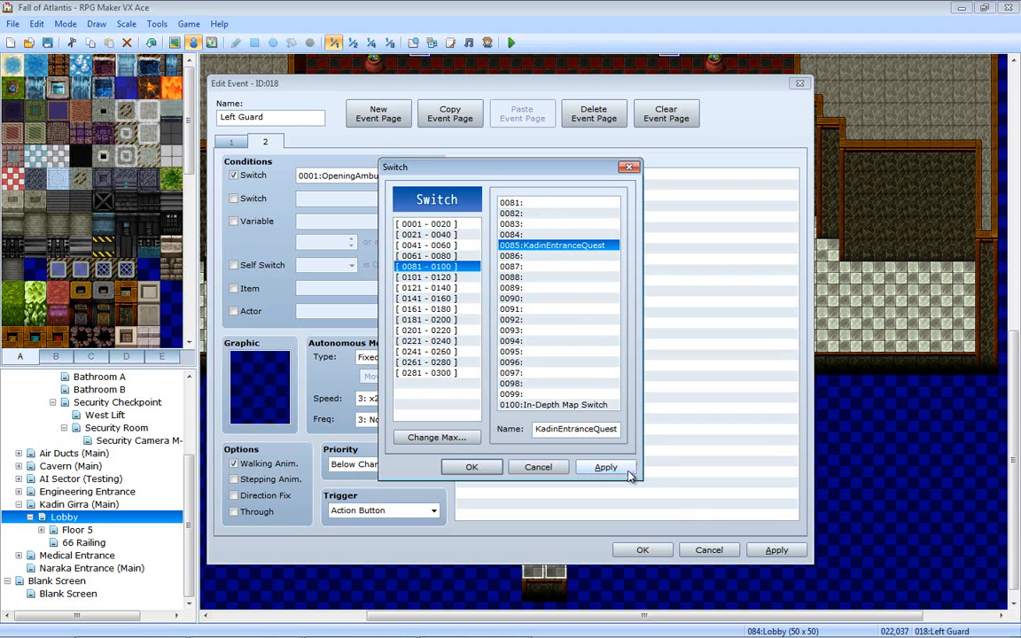
pyautogui.click(494, 469)
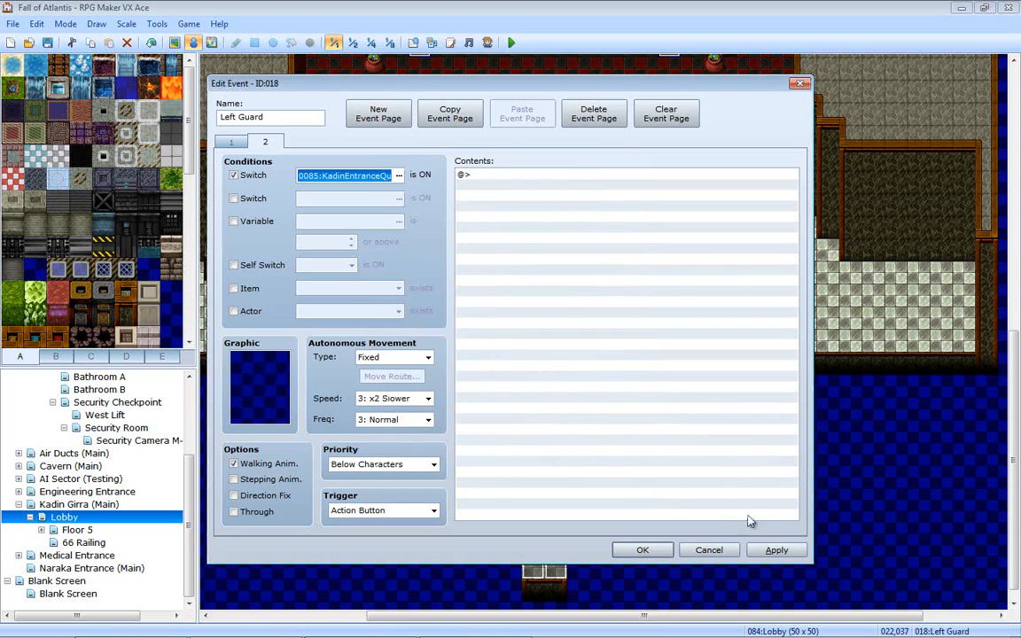
pyautogui.click(777, 549)
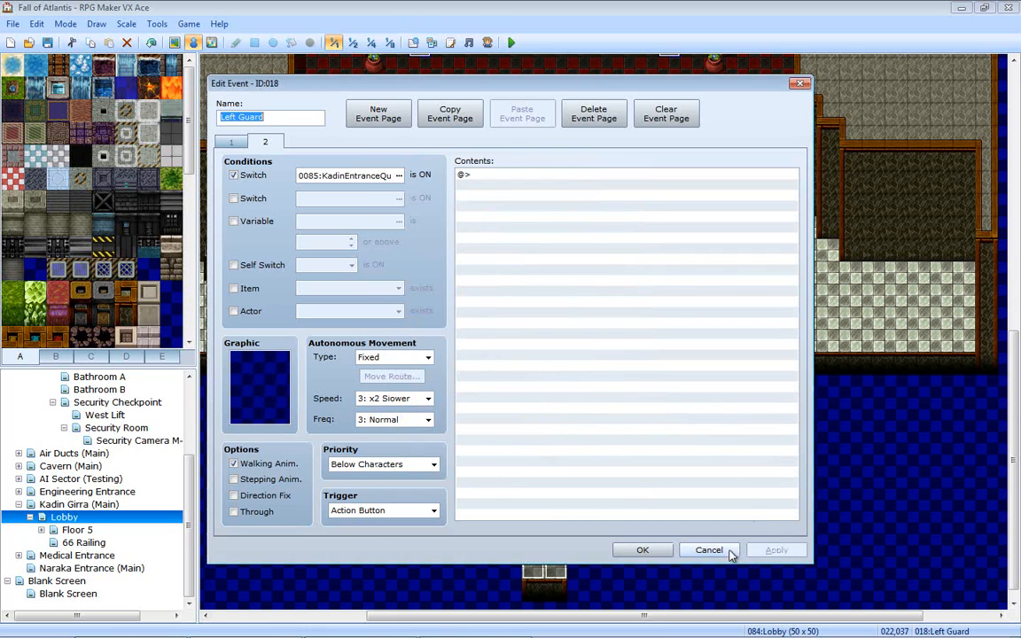
# - Copy Left Guard's second event page and paste it into the Right Guard event as its second page
pyautogui.click(450, 113)
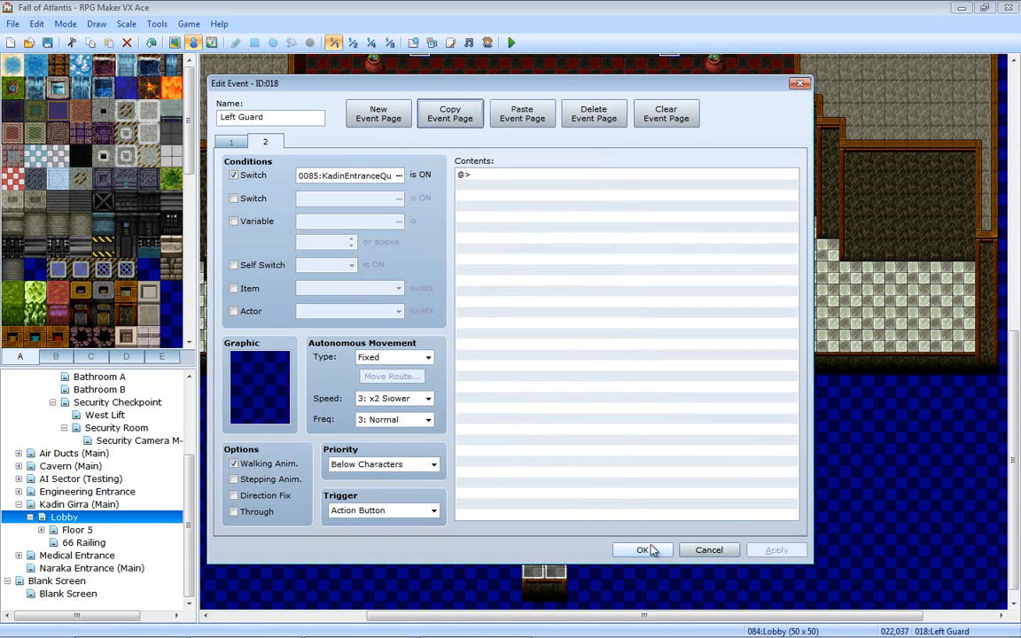
pyautogui.click(650, 550)
pyautogui.doubleClick(568, 325)
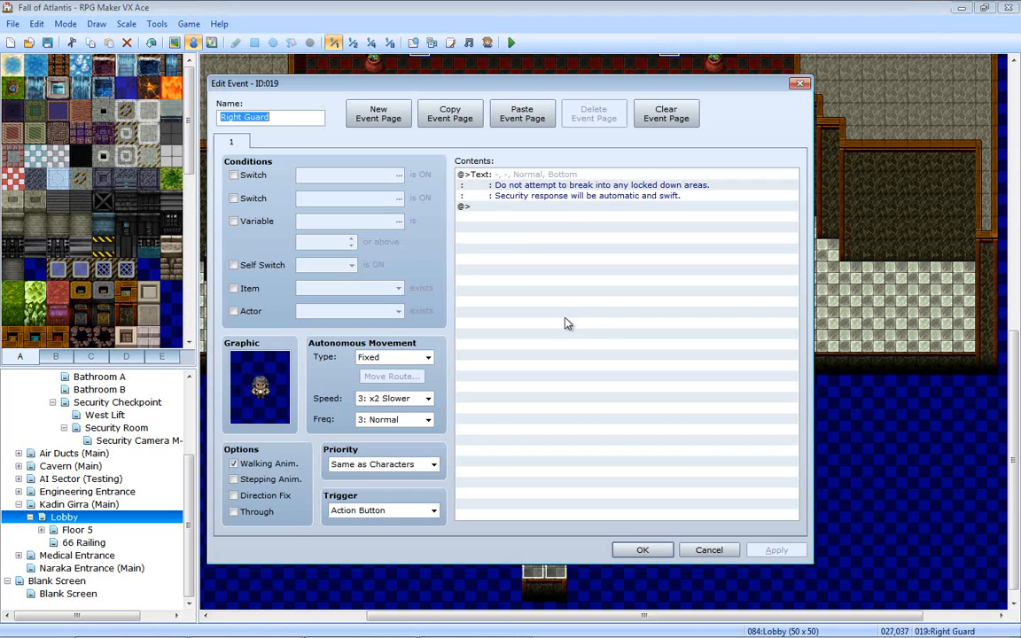
pyautogui.click(522, 114)
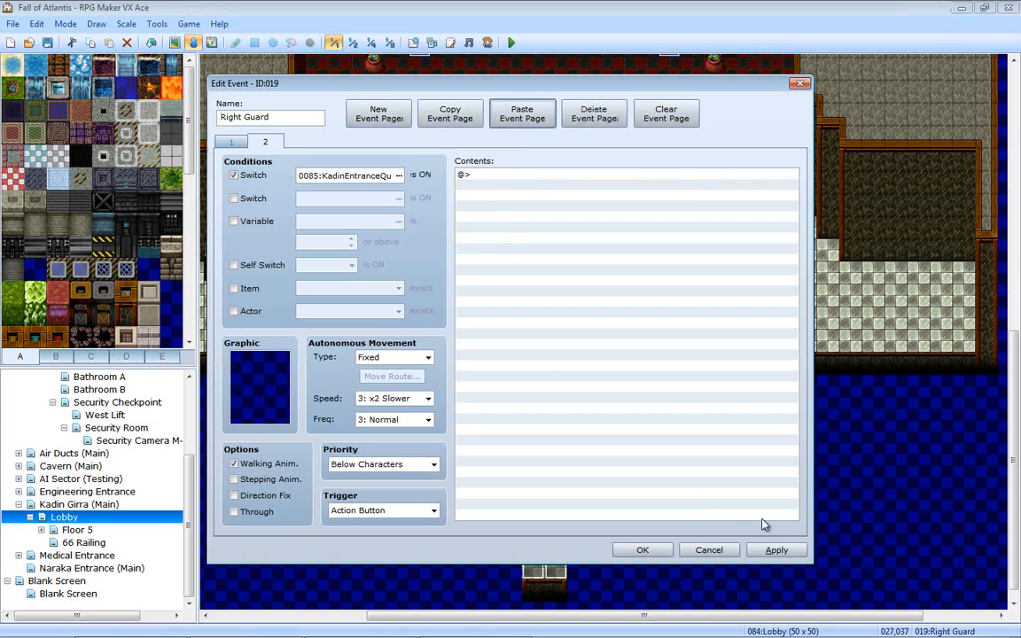
pyautogui.click(775, 549)
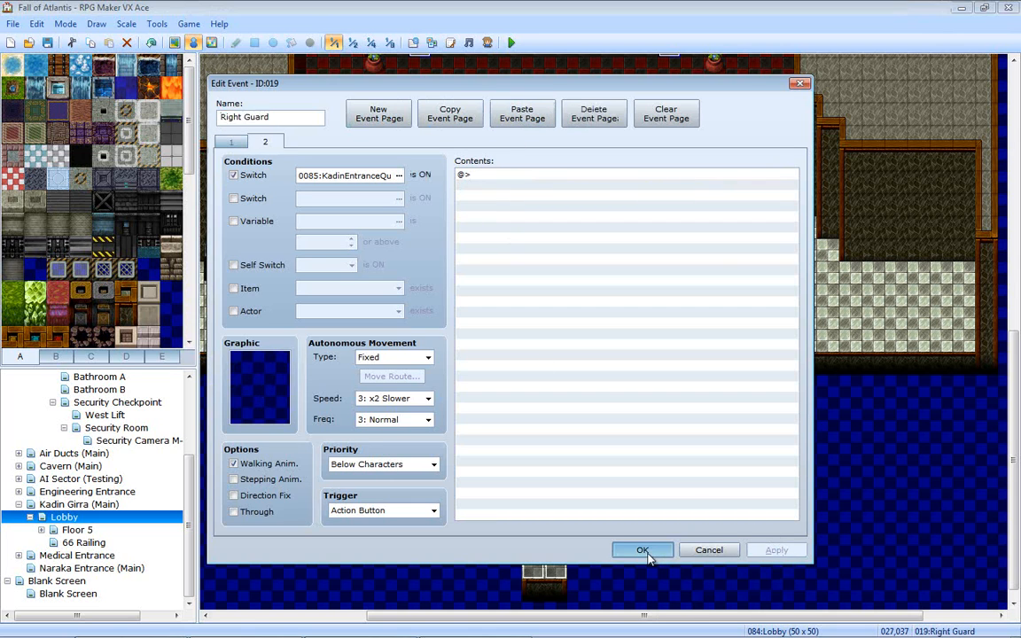
# - Check both guard events' IDs and set the first enemy's event ID to 18 in the WordPad map battle script
pyautogui.click(643, 551)
pyautogui.click(567, 623)
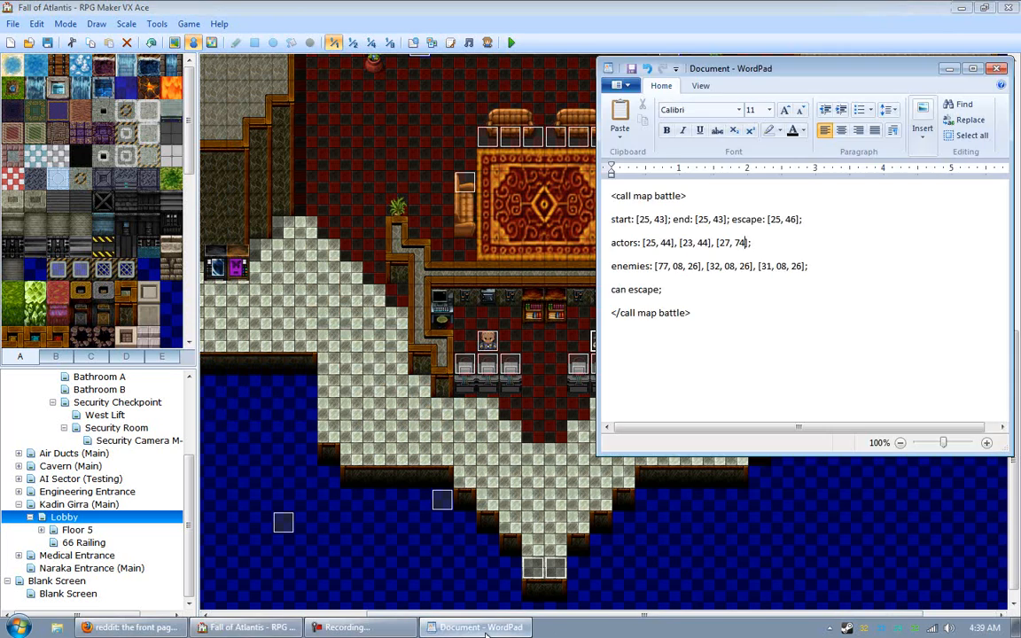
pyautogui.click(660, 266)
pyautogui.doubleClick(487, 344)
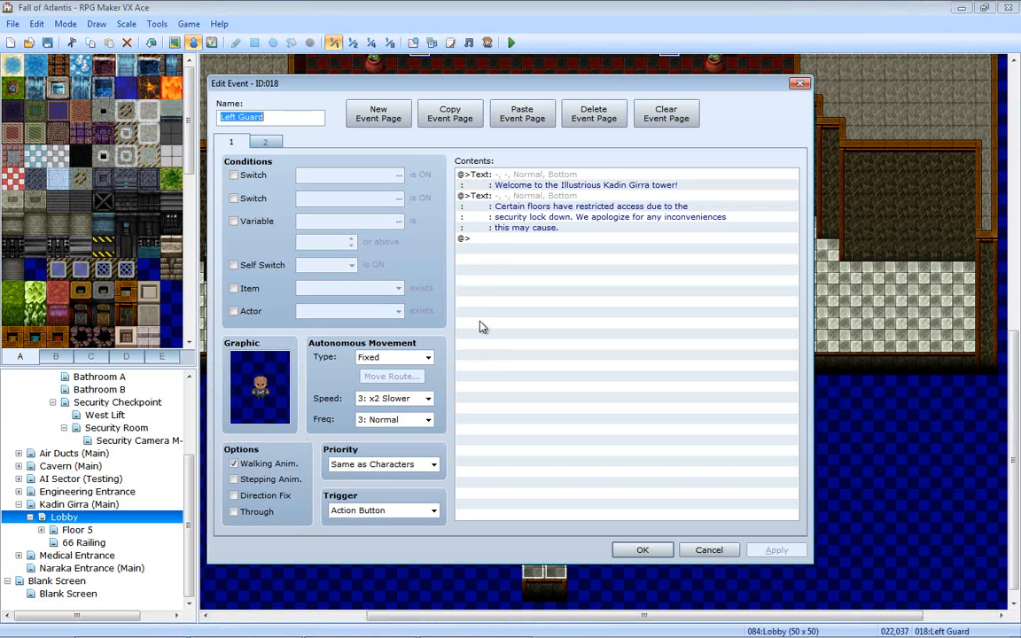
pyautogui.click(795, 86)
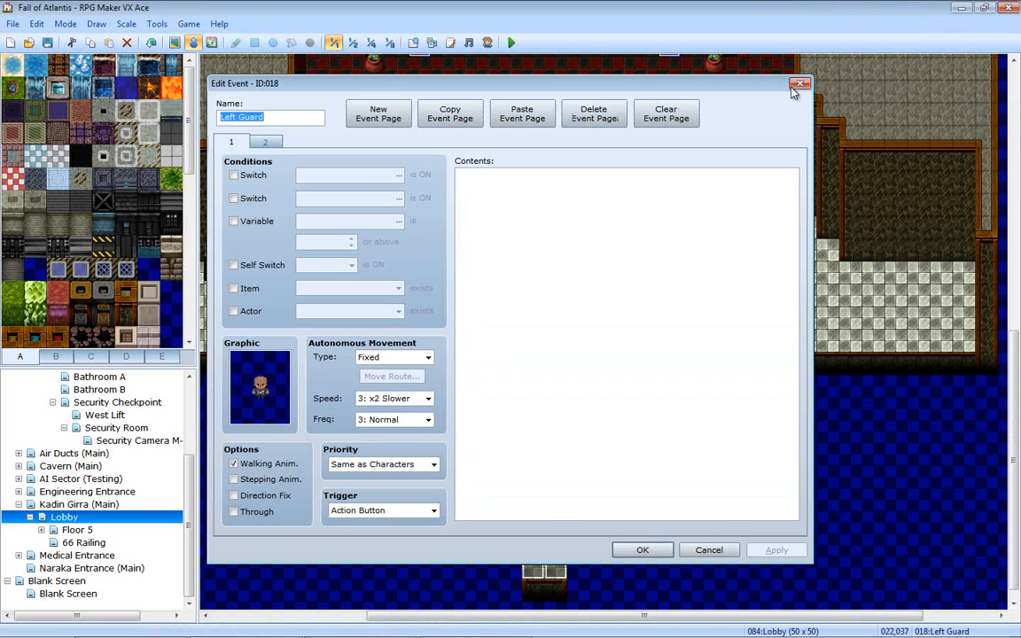
pyautogui.doubleClick(600, 342)
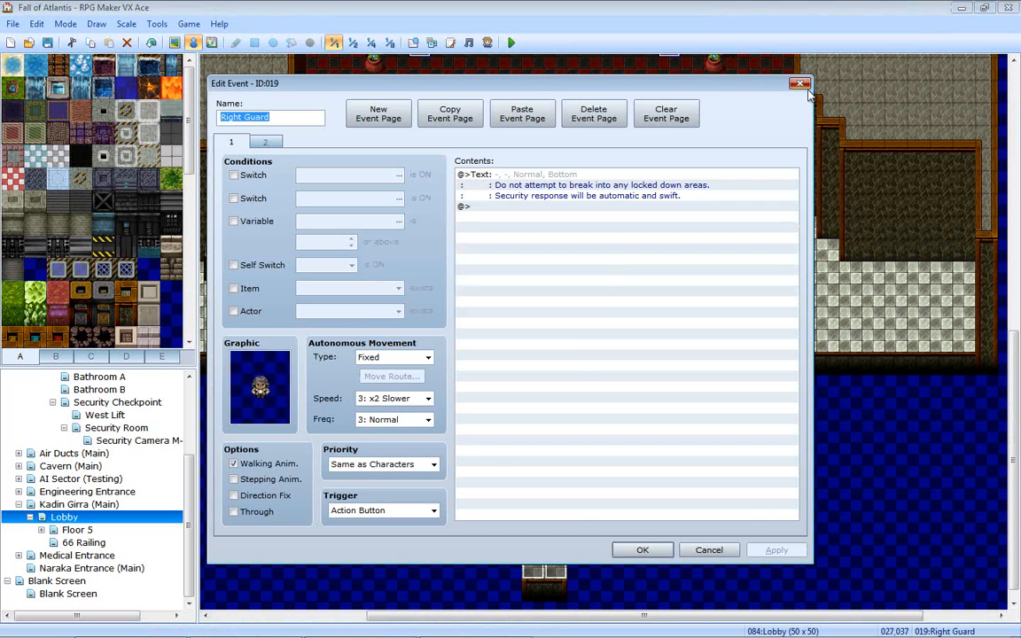
pyautogui.press('Escape')
pyautogui.click(498, 623)
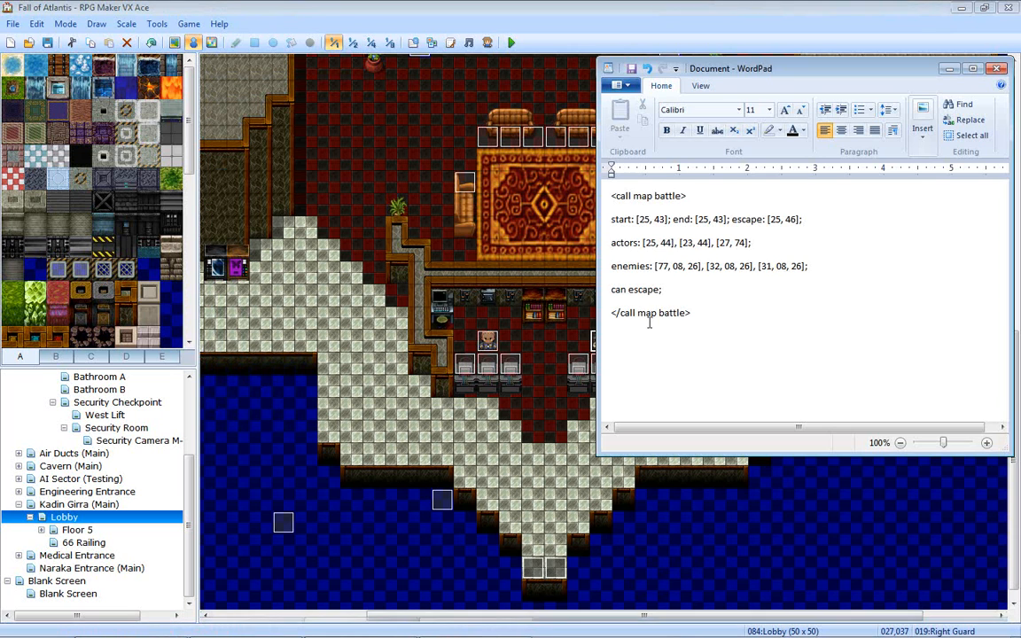
pyautogui.press('Delete')
pyautogui.press('Delete')
pyautogui.write('18')
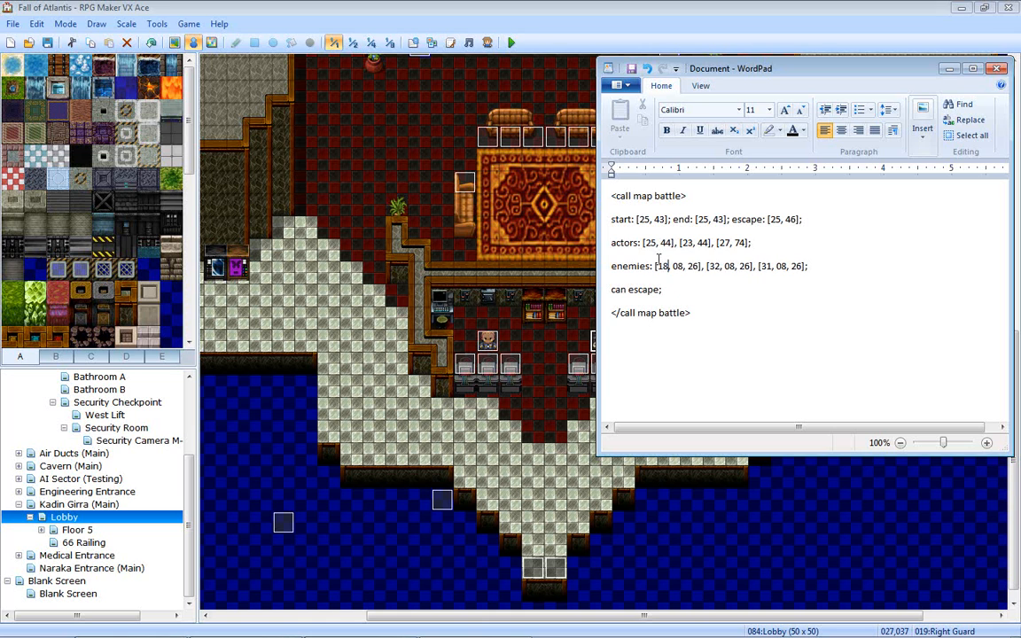
# - Recheck the guard events' IDs and set the second enemy's event ID to 19 in the map battle script
pyautogui.doubleClick(492, 345)
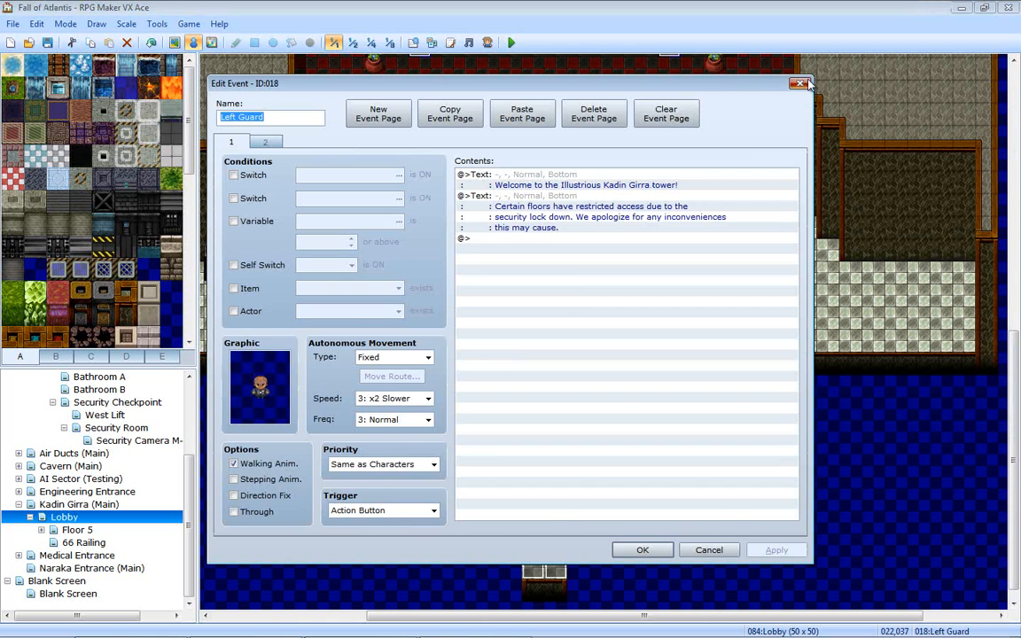
pyautogui.click(798, 84)
pyautogui.doubleClick(600, 342)
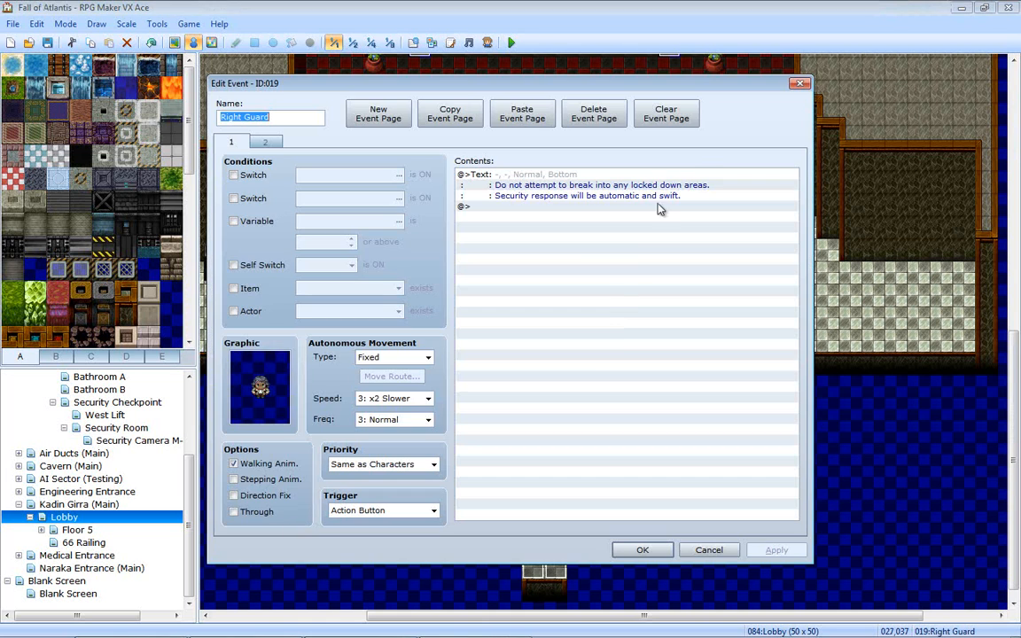
pyautogui.click(797, 85)
pyautogui.click(488, 625)
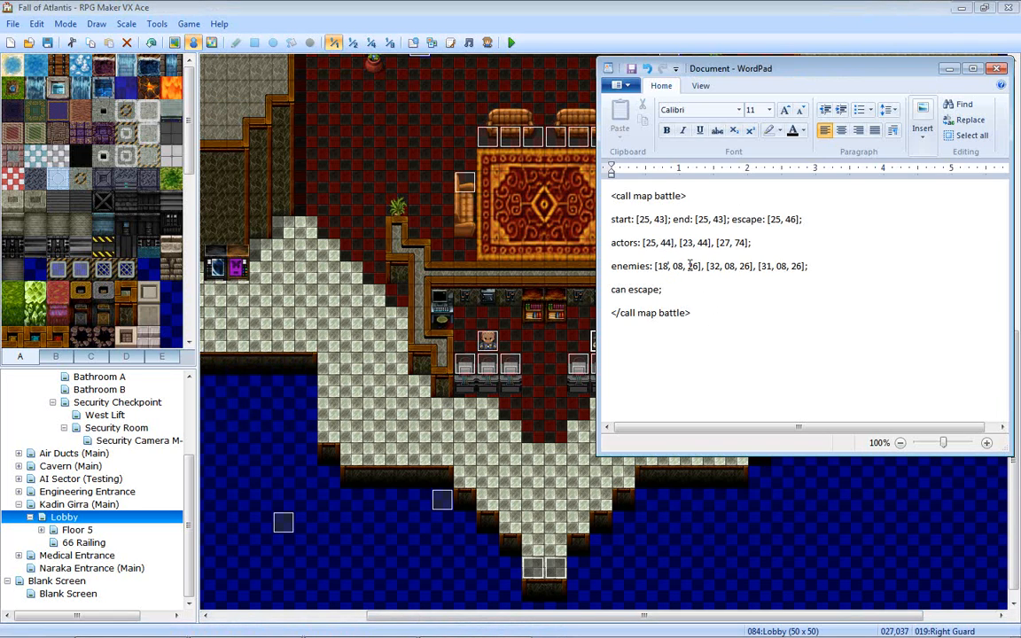
pyautogui.hotkey('ctrl', 'z')
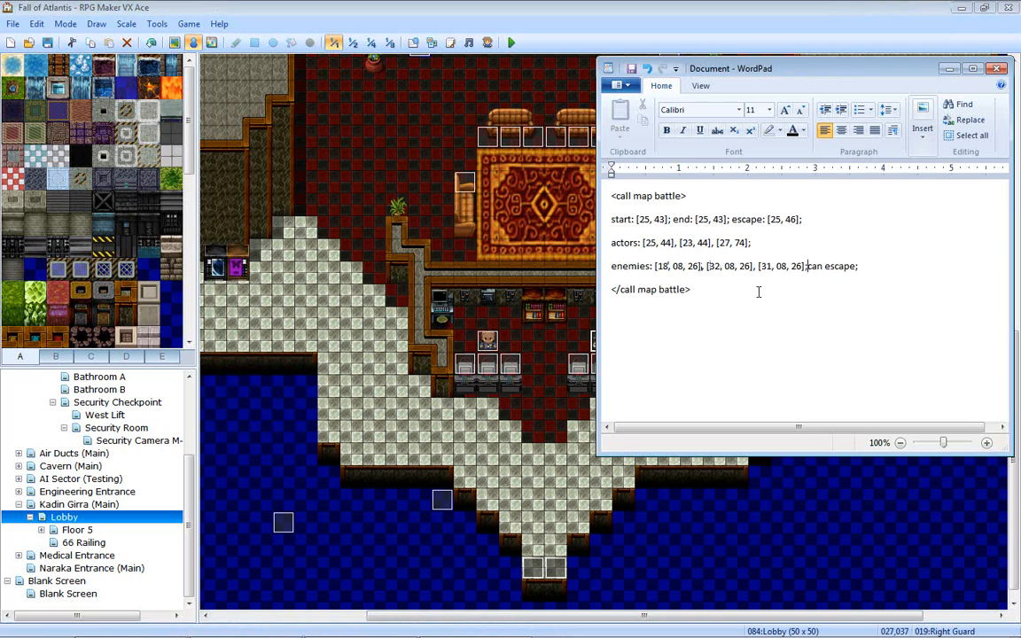
pyautogui.hotkey('ctrl', 'y')
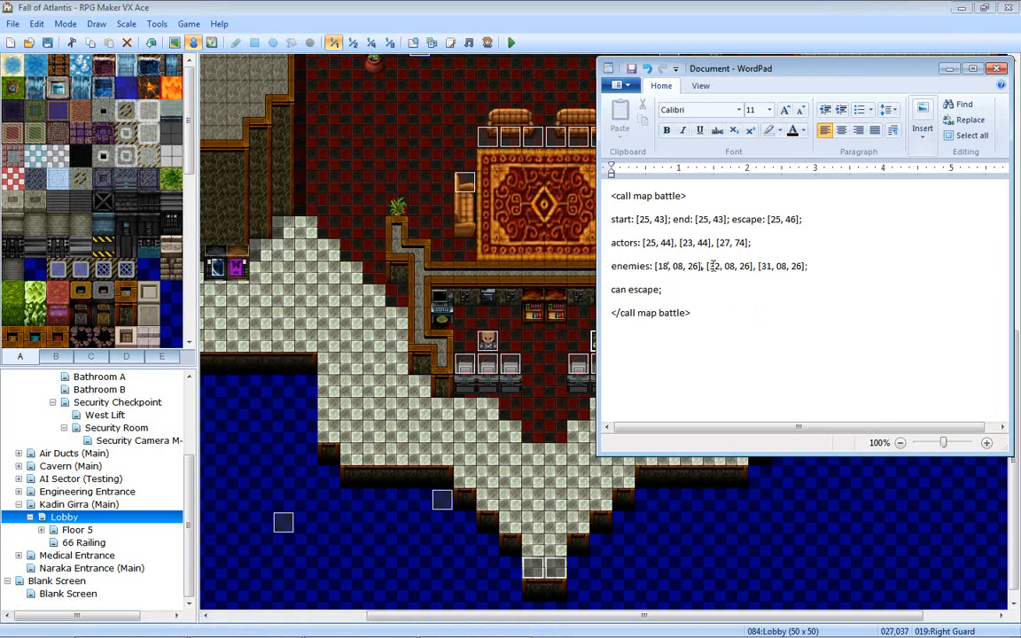
pyautogui.press('Delete')
pyautogui.press('Delete')
pyautogui.write('19')
# - Delete the third enemy entry from the enemies line of the map battle script
pyautogui.press('Delete')
pyautogui.press('Delete')
pyautogui.press('Delete')
pyautogui.press('Delete')
pyautogui.press('Delete')
pyautogui.press('Delete')
pyautogui.press('Delete')
pyautogui.press('Delete')
pyautogui.press('Delete')
pyautogui.press('Delete')
# - Review the two guard events on the lobby map and the contents of event EV020
pyautogui.click(564, 342)
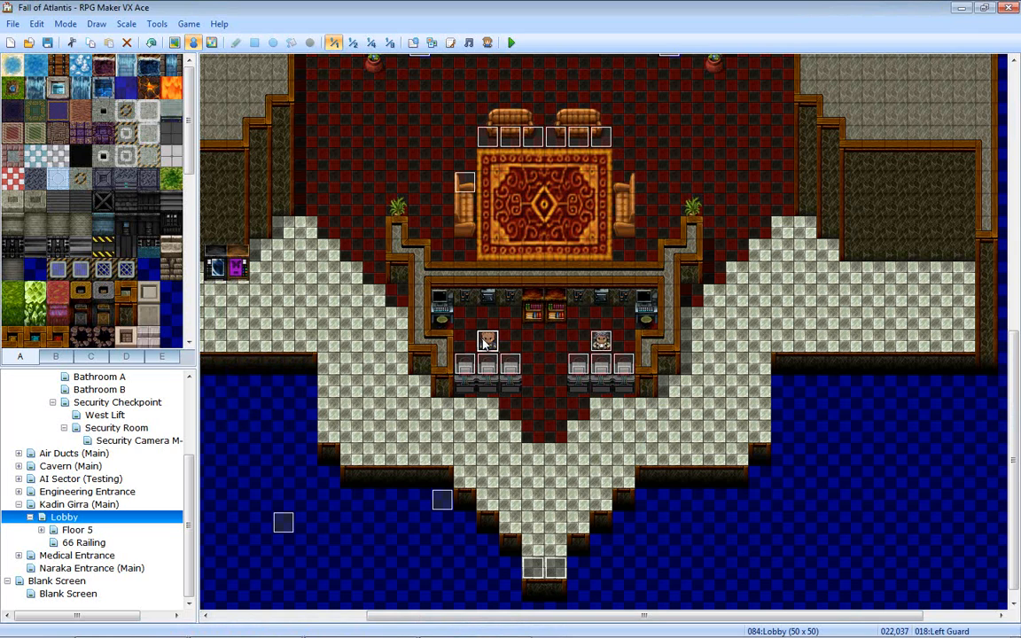
pyautogui.click(598, 344)
pyautogui.moveTo(316, 627)
pyautogui.doubleClick(443, 501)
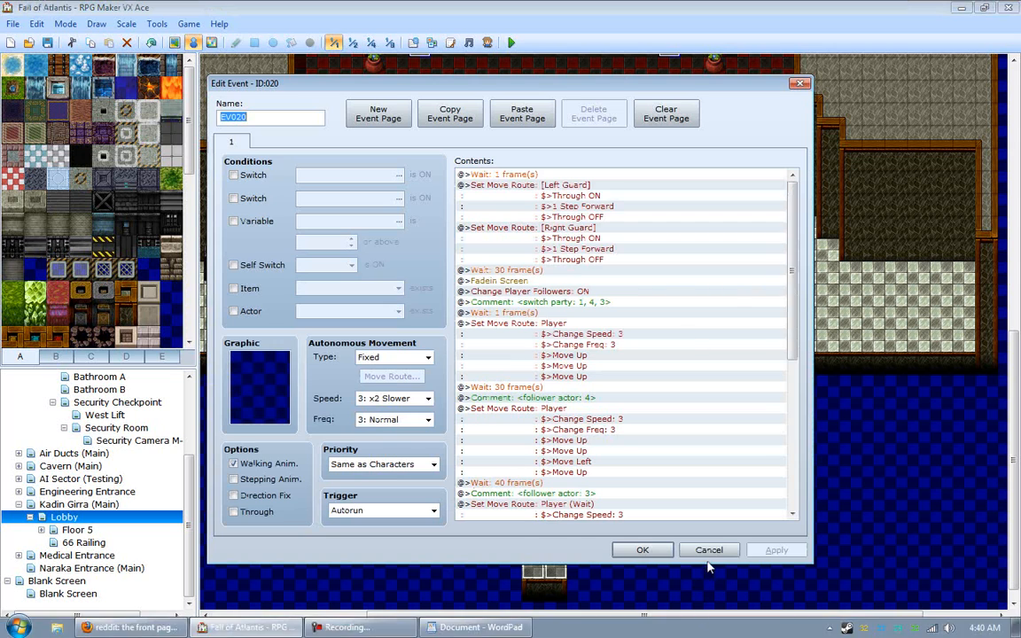
pyautogui.click(706, 550)
pyautogui.click(514, 627)
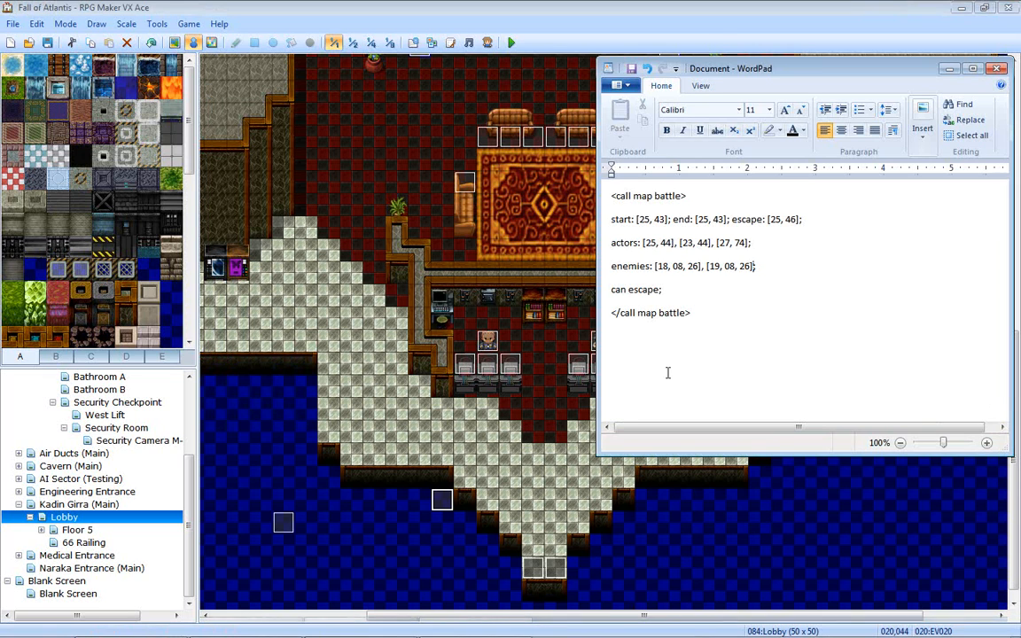
# - Copy the entire map battle script from the WordPad document
pyautogui.moveTo(718, 310); pyautogui.dragTo(563, 163)
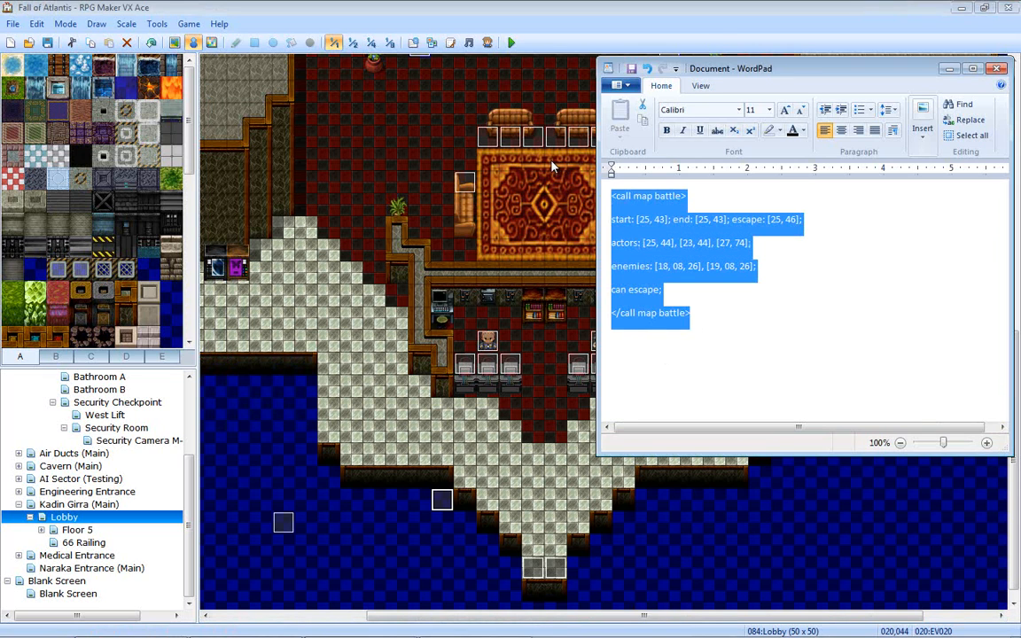
pyautogui.hotkey('ctrl', 'c')
pyautogui.click(474, 363)
# - Check Left Guard's second-page switch, set the last value of both enemies to 85 in the WordPad script, and select the whole script for copying
pyautogui.doubleClick(486, 341)
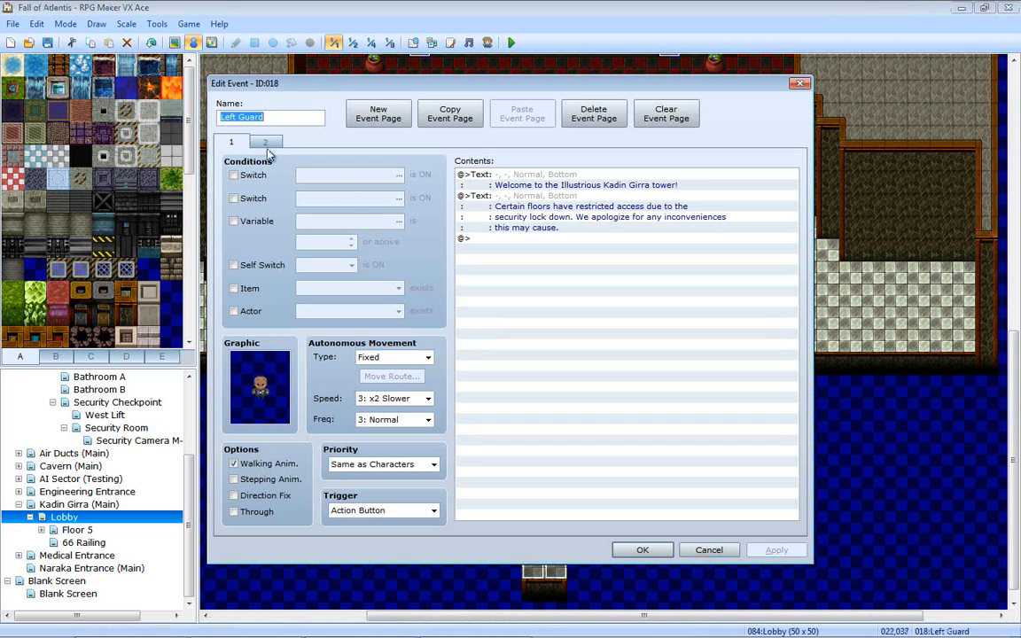
pyautogui.click(265, 142)
pyautogui.click(800, 83)
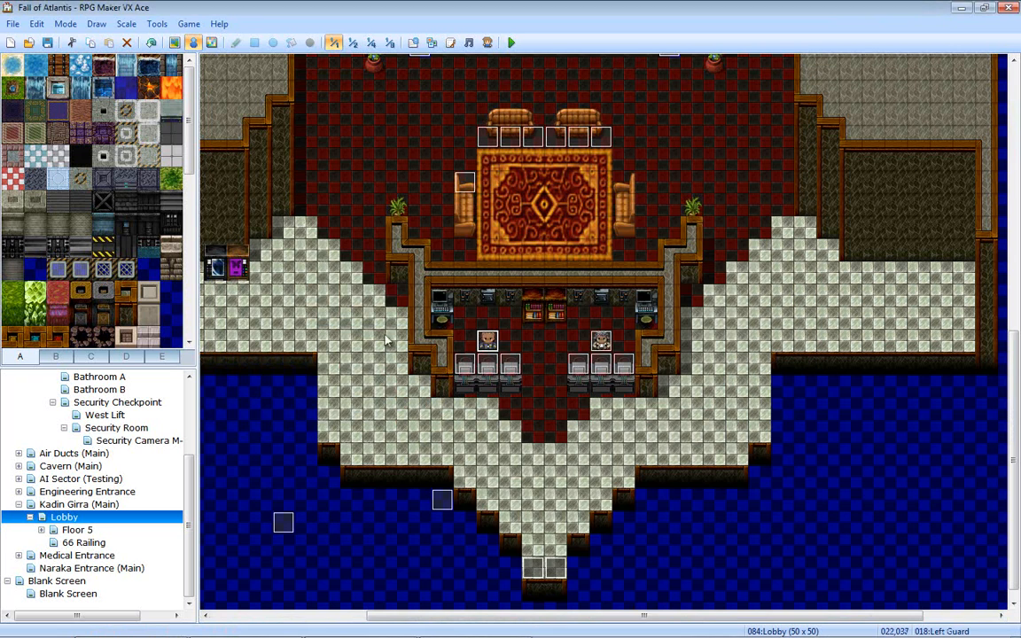
pyautogui.click(496, 626)
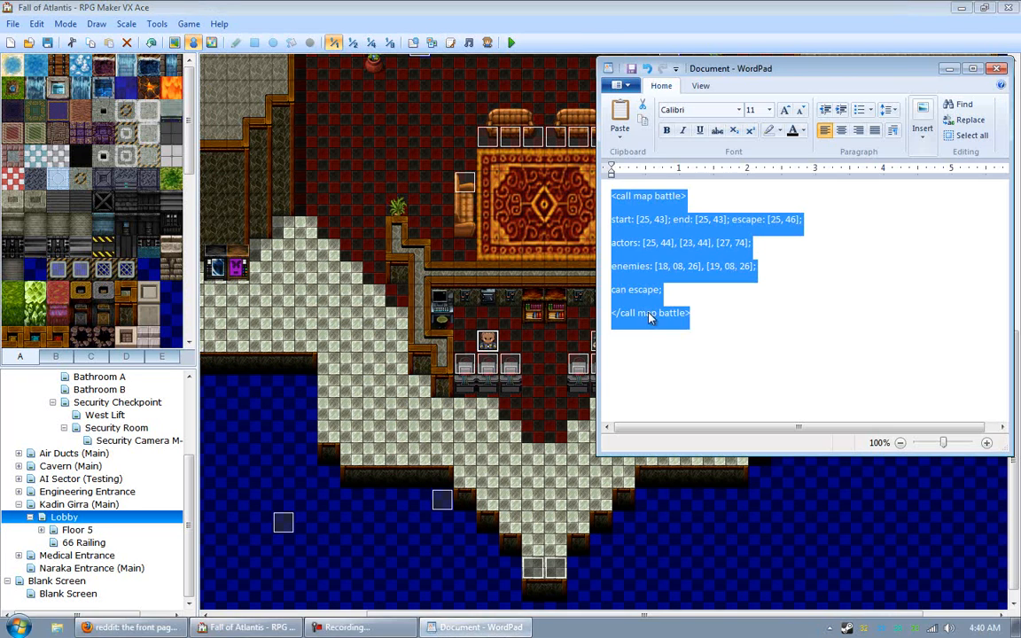
pyautogui.click(691, 266)
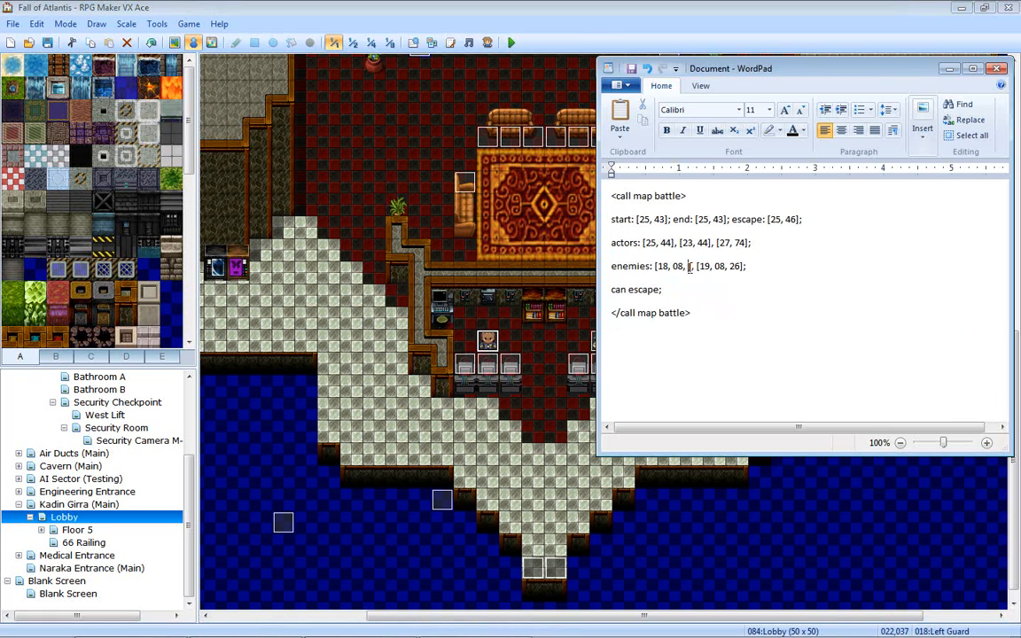
pyautogui.doubleClick(690, 267)
pyautogui.write('35')
pyautogui.press('Right')
pyautogui.press('Right')
pyautogui.press('Right')
pyautogui.press('Right')
pyautogui.hotkey('ctrl', 'a')
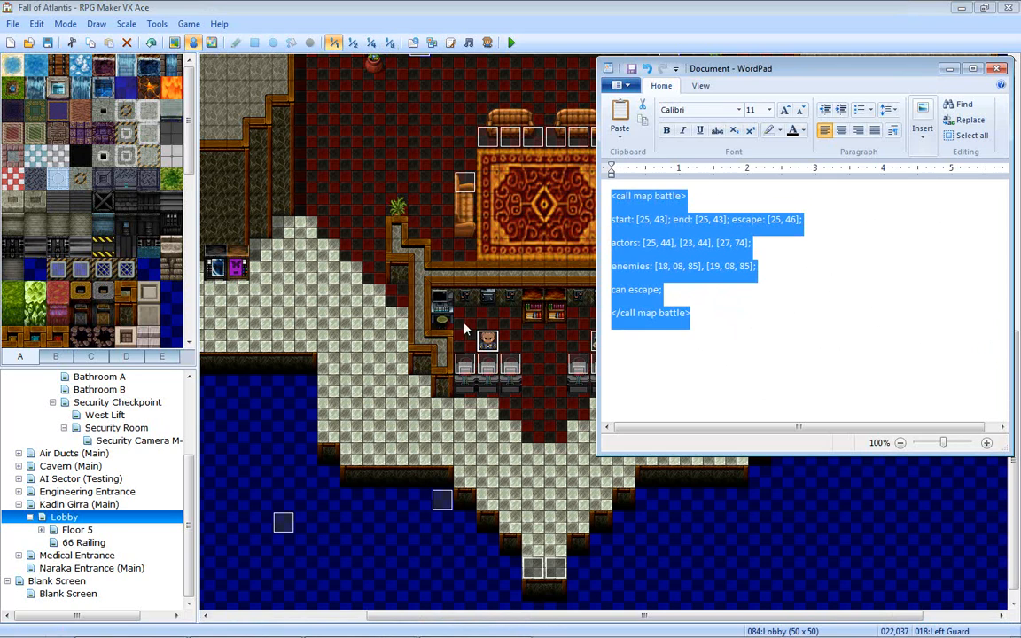
# - Replace the call map battle comment in event EV020 with the updated script from the document
pyautogui.click(437, 513)
pyautogui.doubleClick(439, 501)
pyautogui.scroll(-10, 692, 354)
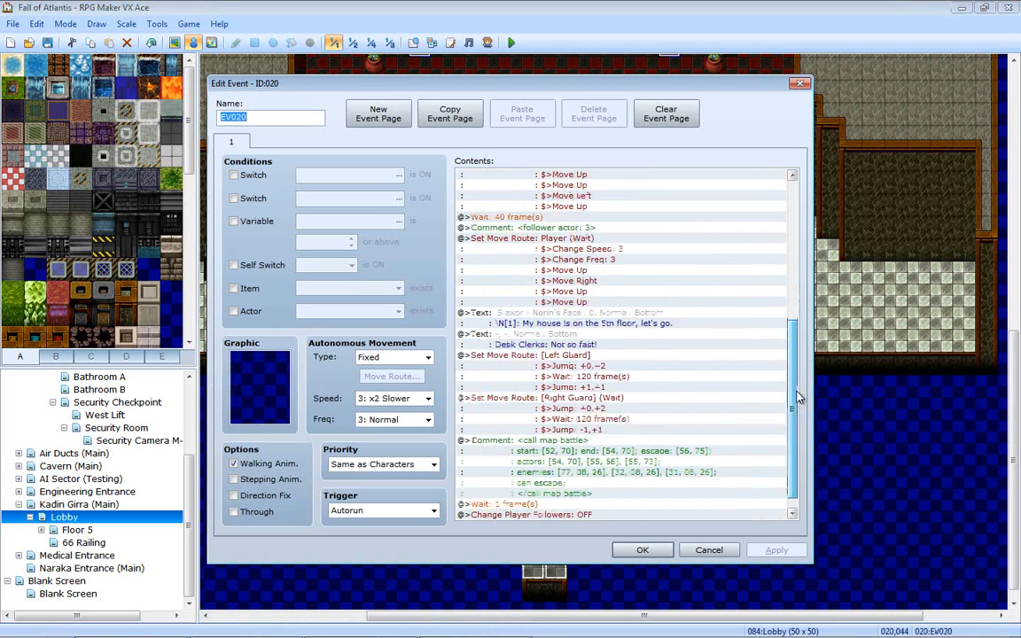
pyautogui.doubleClick(645, 449)
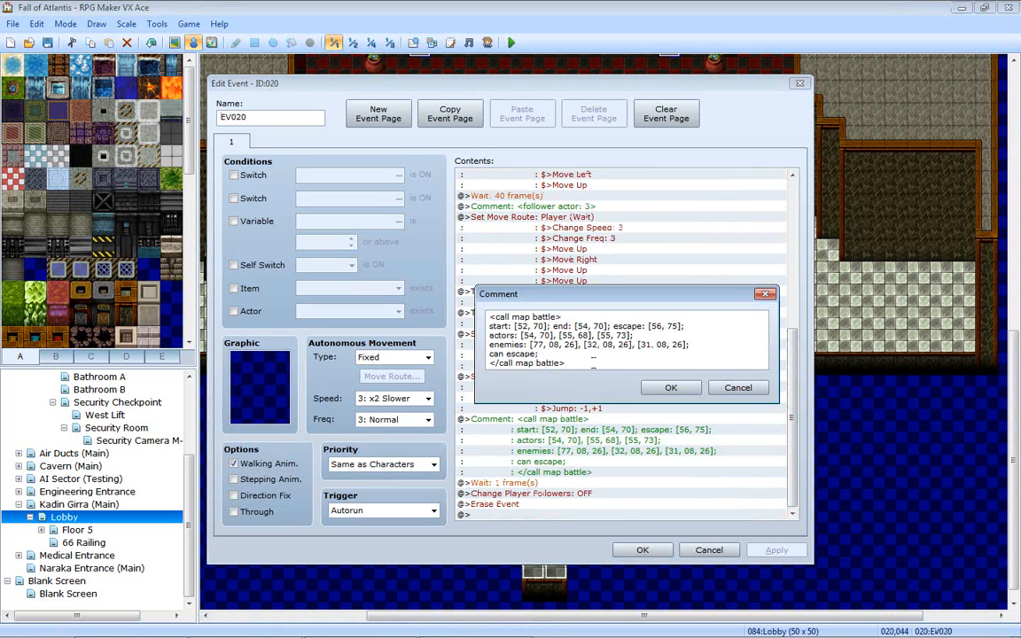
pyautogui.hotkey('ctrl', 'a')
pyautogui.hotkey('ctrl', 'v')
pyautogui.click(671, 388)
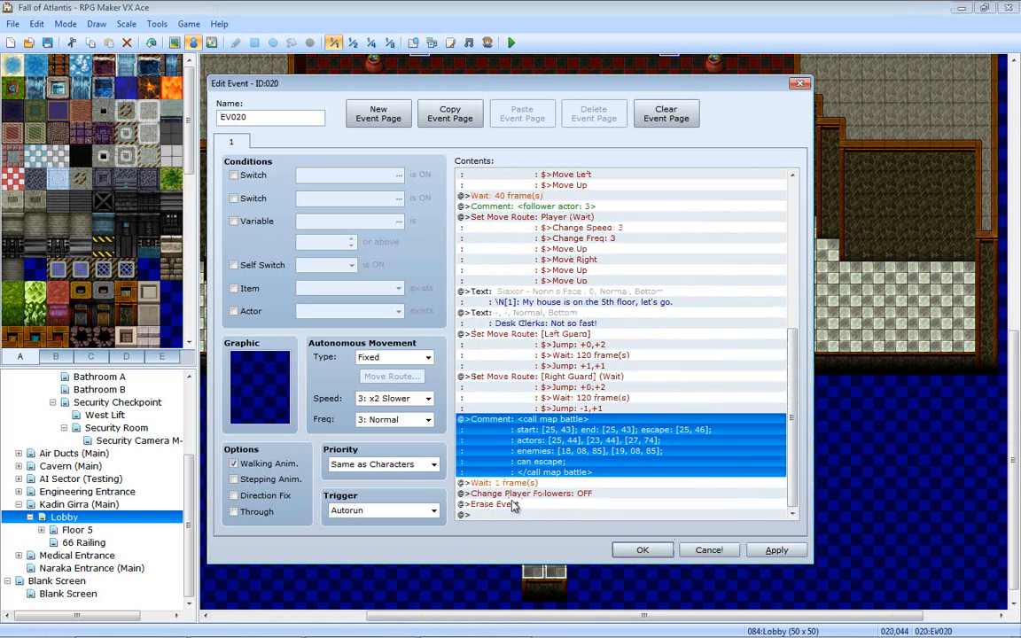
# - Add a second event page to EV020 that requires Self Switch A to be ON, and apply it
pyautogui.click(385, 117)
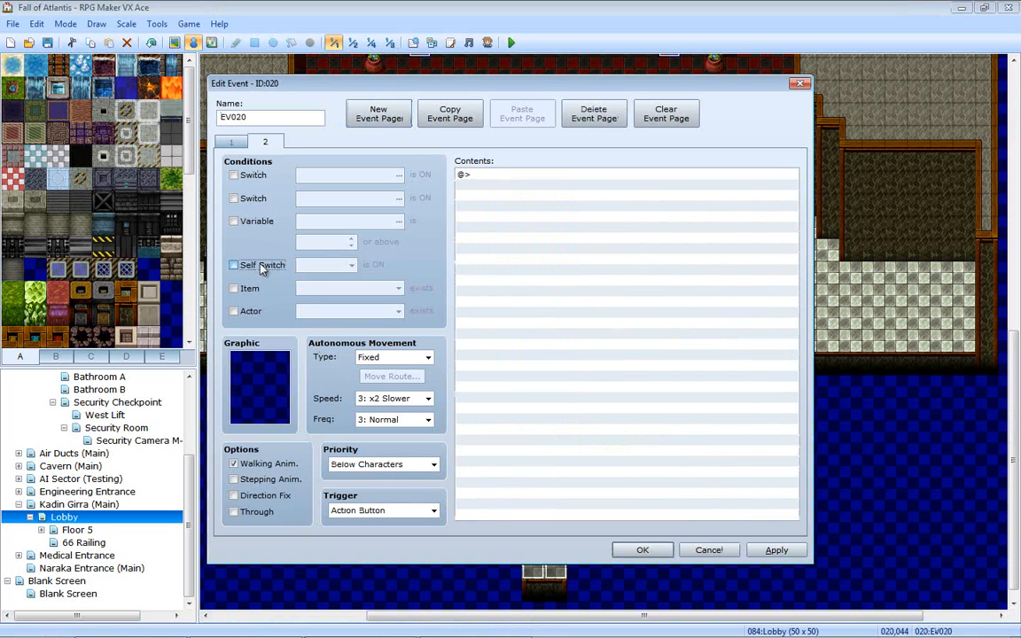
pyautogui.click(776, 550)
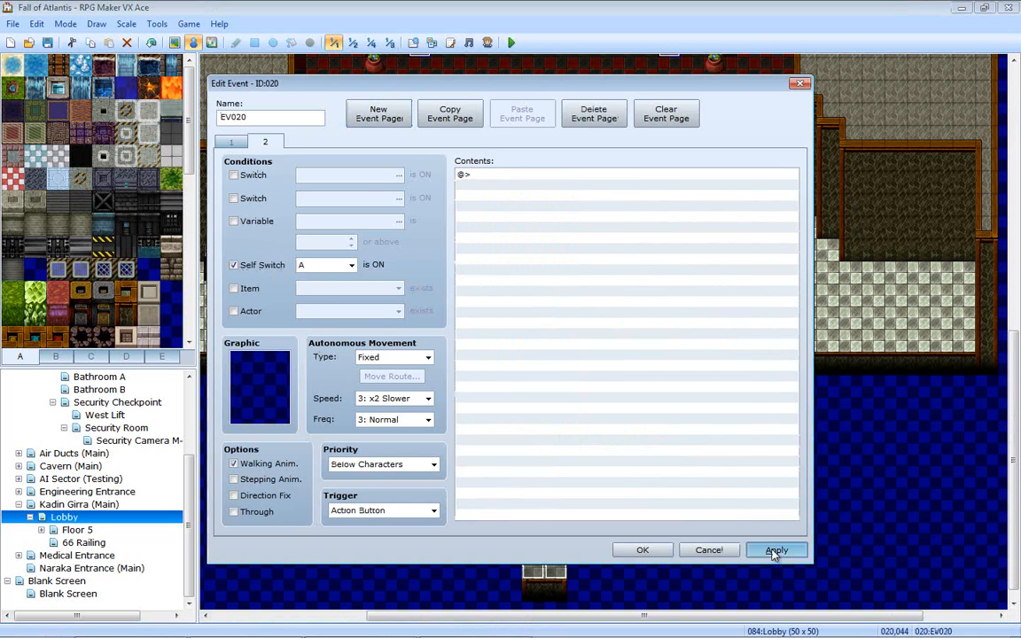
# - Delete the Erase Event command at the end of EV020's first page
pyautogui.click(229, 142)
pyautogui.moveTo(792, 279); pyautogui.dragTo(807, 494)
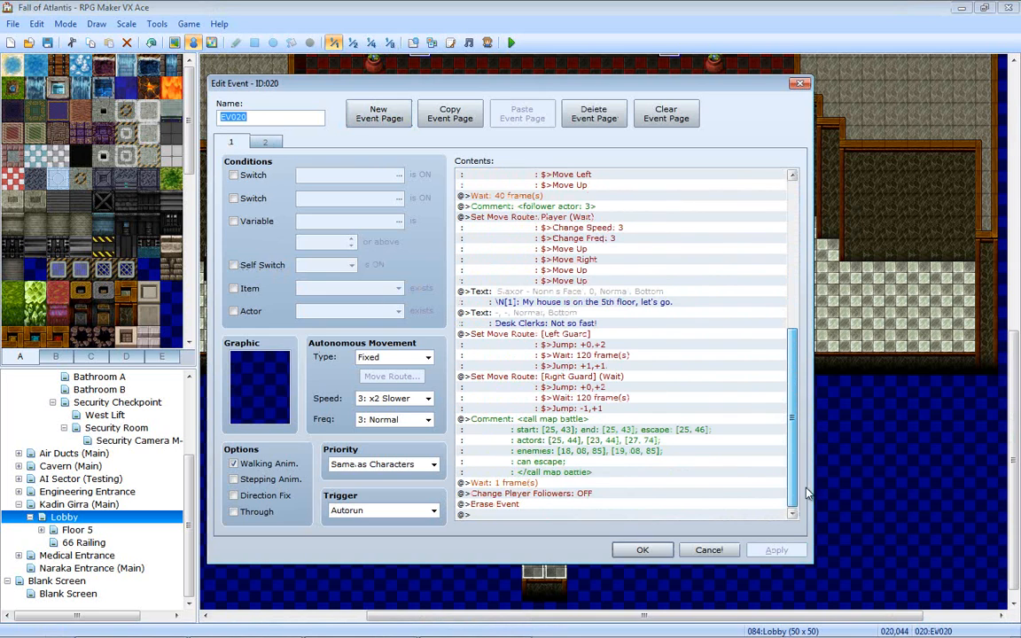
pyautogui.click(524, 496)
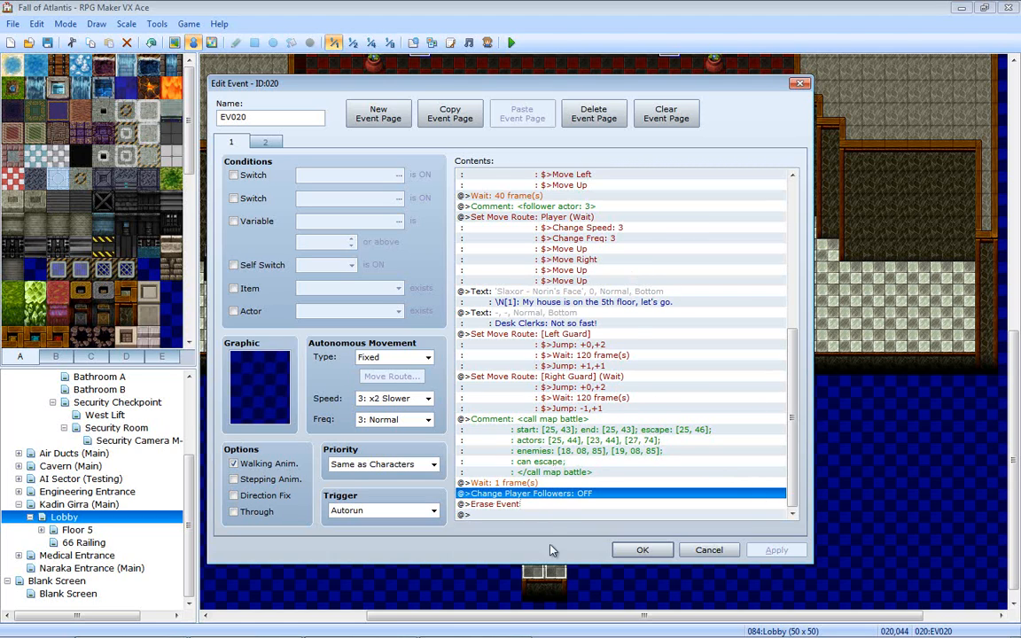
pyautogui.click(522, 515)
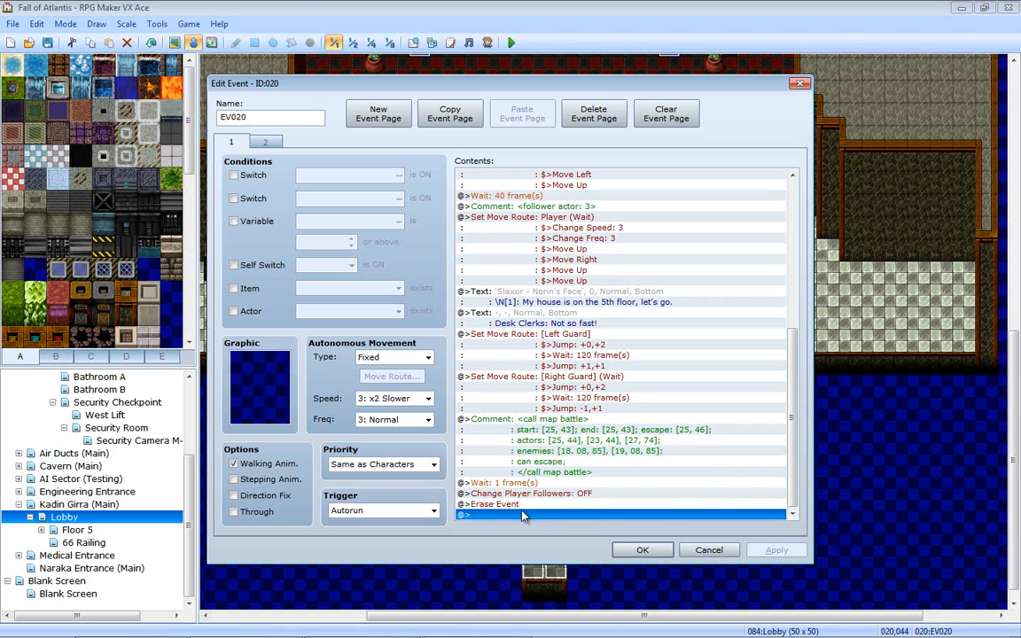
pyautogui.click(525, 505)
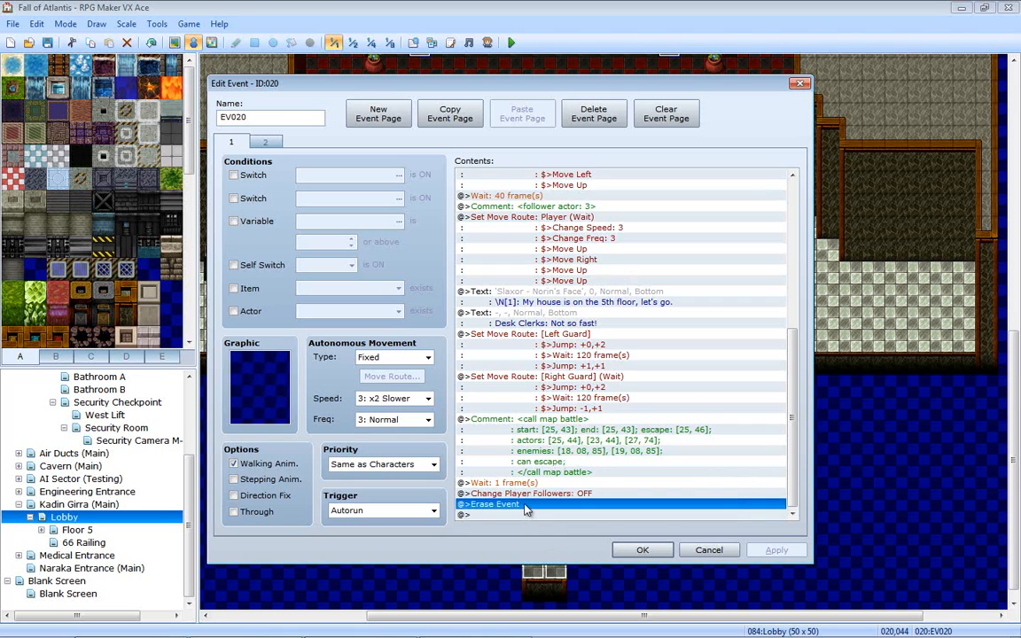
pyautogui.press('Delete')
# - Add a Control Self Switch command turning A ON at the end of EV020's first page and save the event
pyautogui.press('Return')
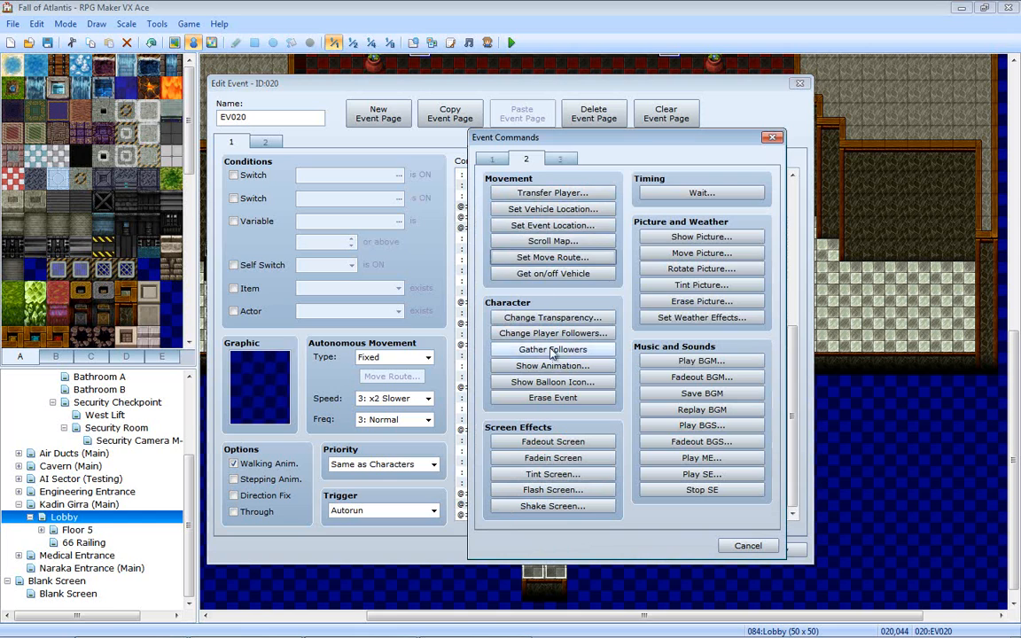
pyautogui.click(492, 158)
pyautogui.click(552, 301)
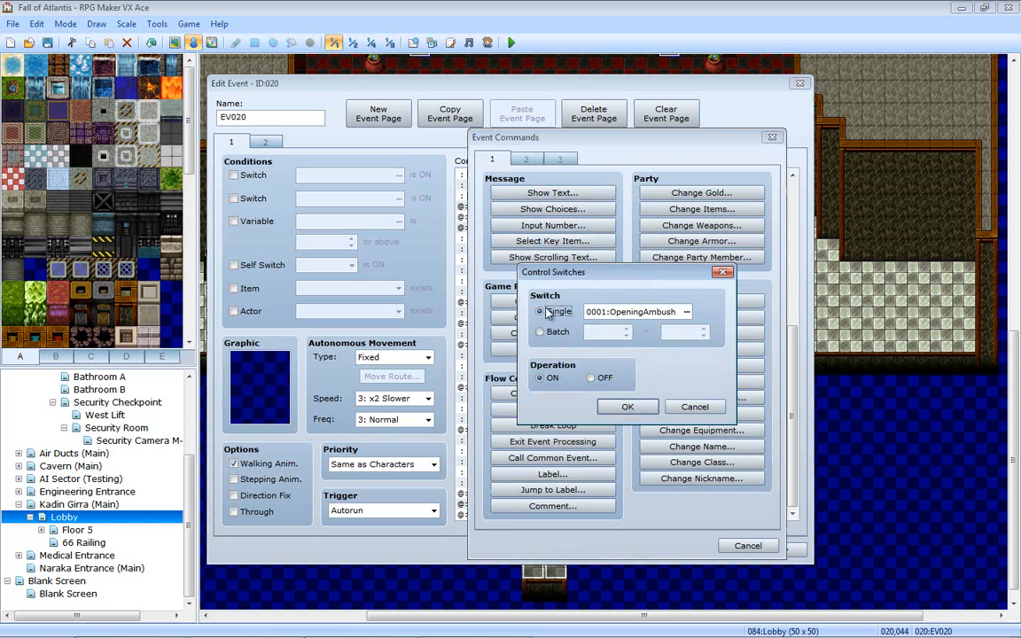
pyautogui.click(698, 406)
pyautogui.click(552, 334)
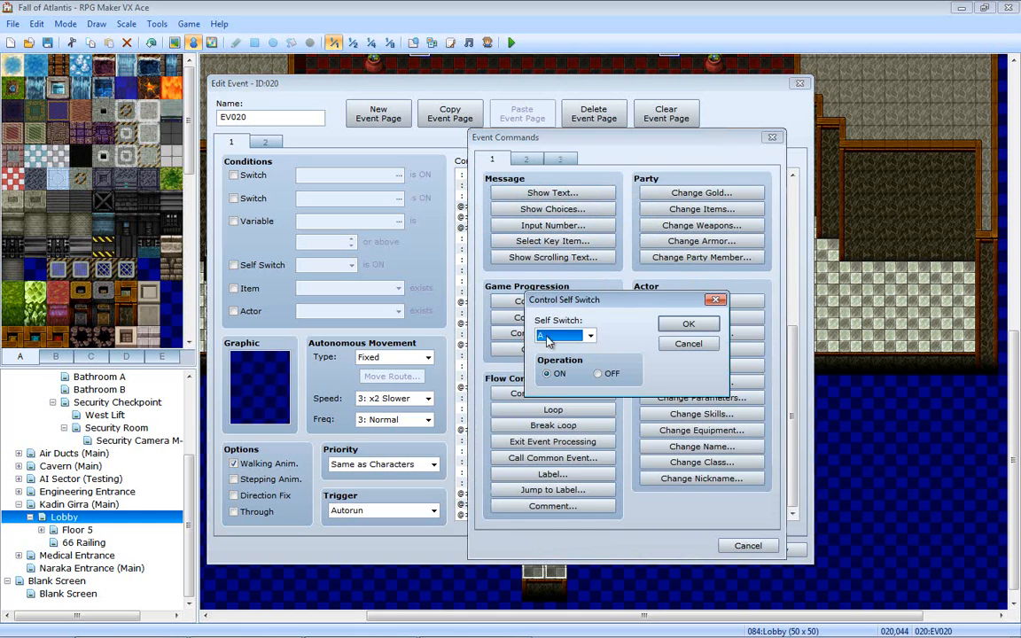
pyautogui.click(672, 330)
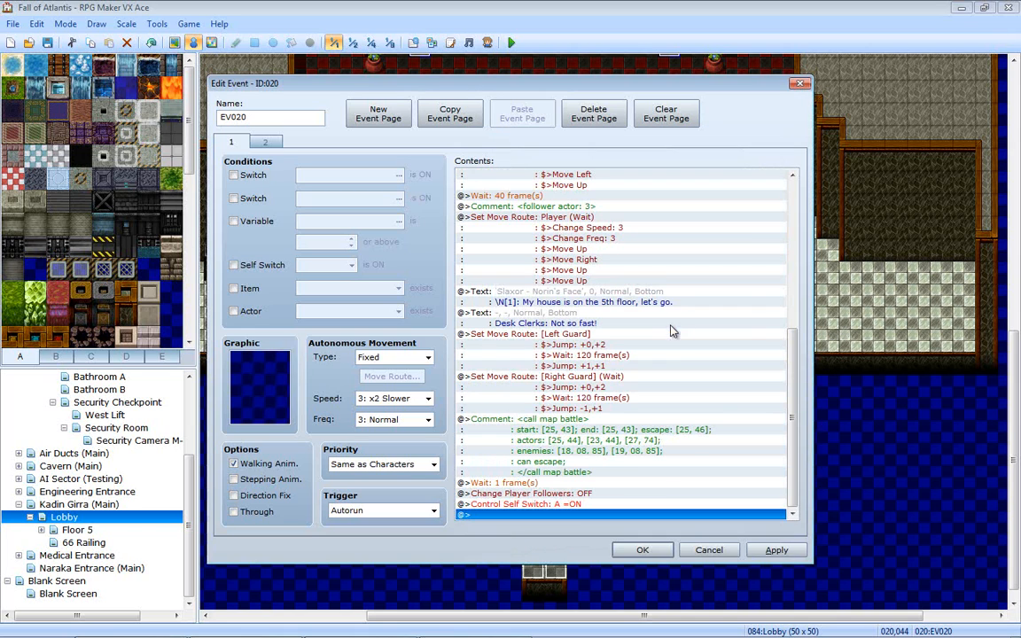
pyautogui.click(777, 551)
pyautogui.click(264, 142)
pyautogui.click(231, 142)
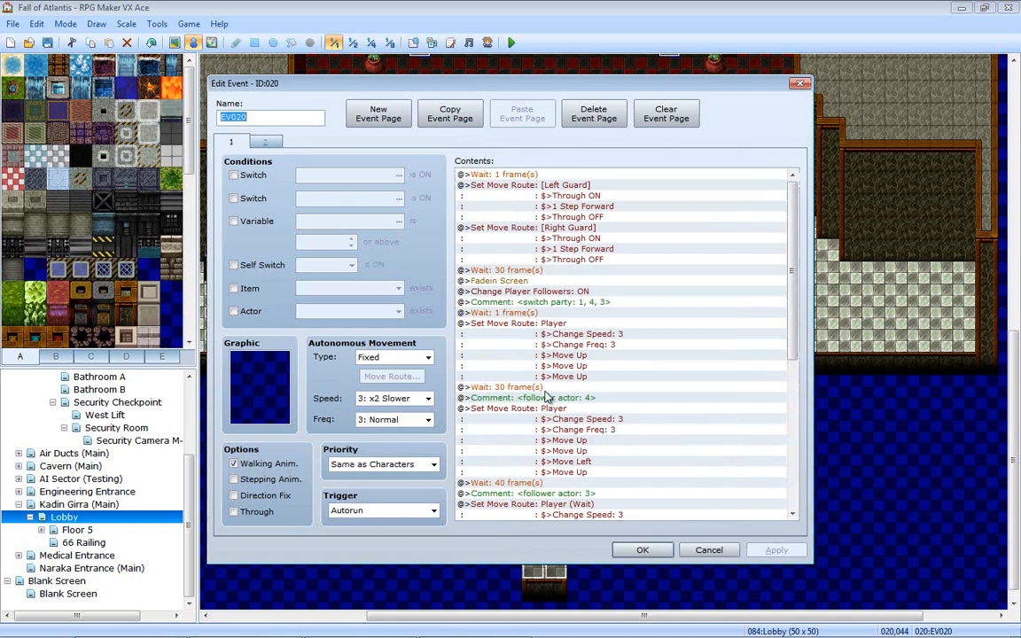
pyautogui.click(643, 550)
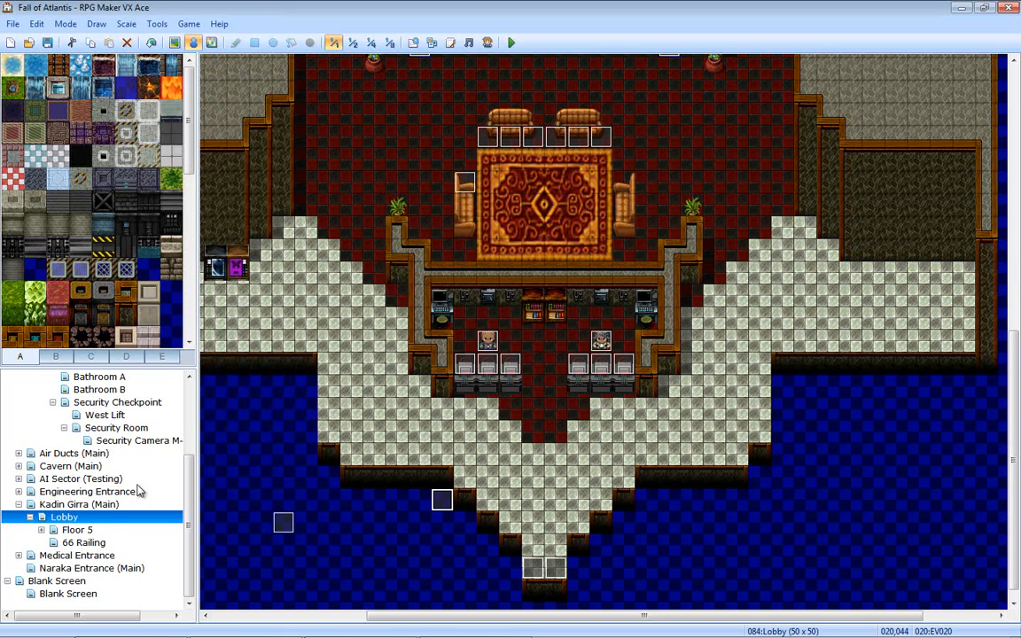
# - Set the player's starting position on the Kadin Girra (Main) map, just below the tower's entrance doors
pyautogui.click(73, 504)
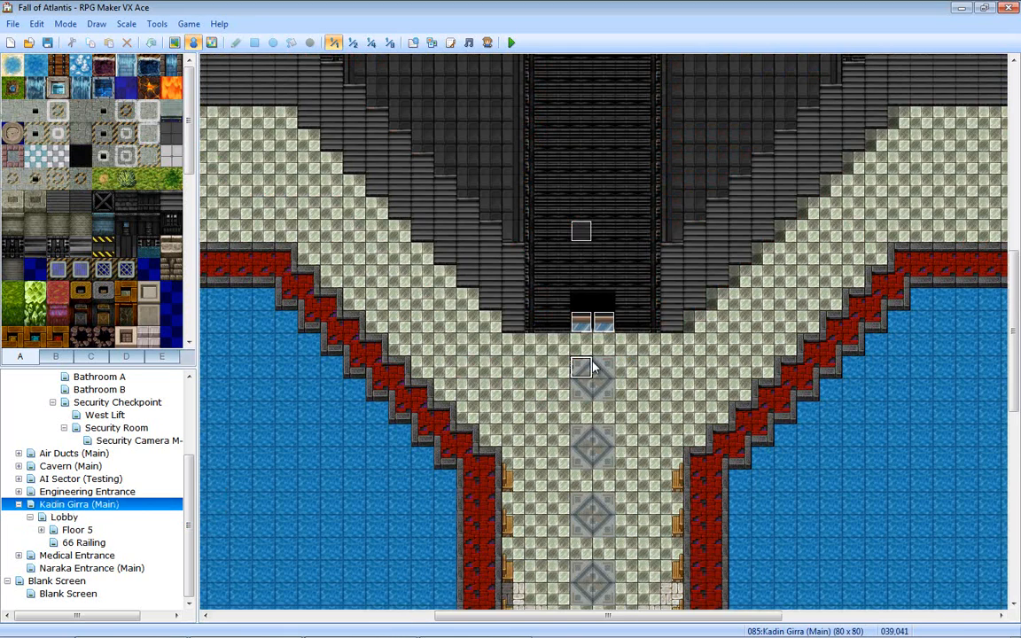
pyautogui.rightClick(594, 368)
pyautogui.click(747, 488)
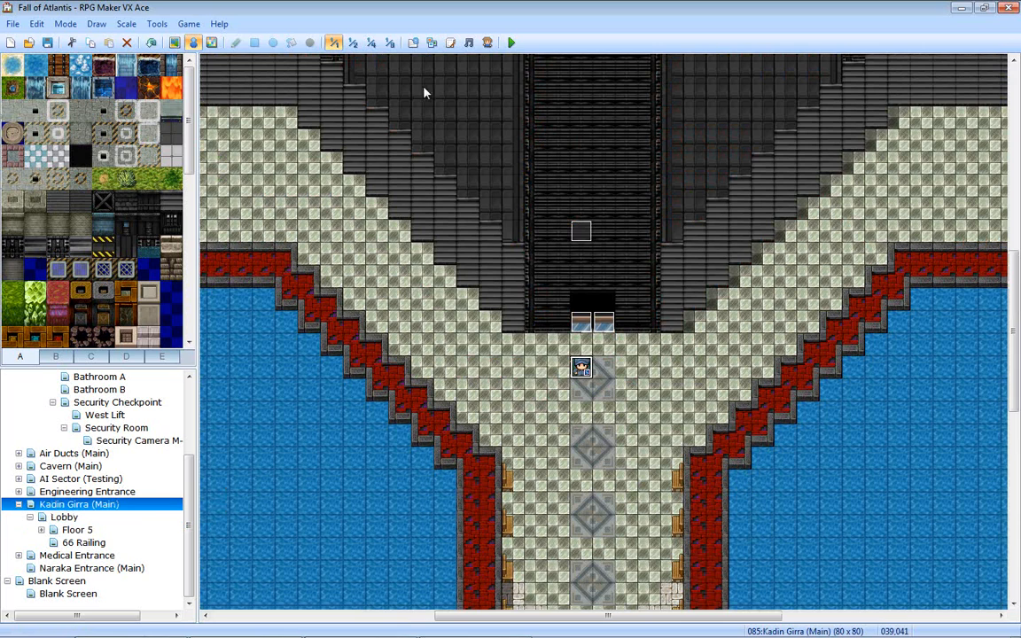
# - Playtest a new game through the lobby dialogue with the desk clerks up to the guard battle, and close the game
pyautogui.click(511, 42)
pyautogui.press('Return')
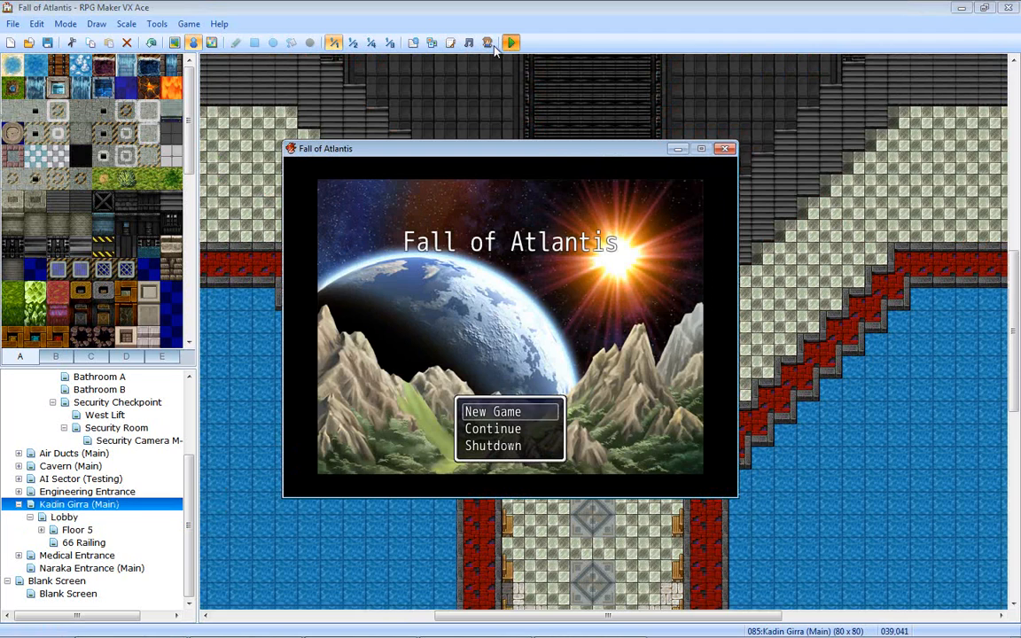
pyautogui.press('Return')
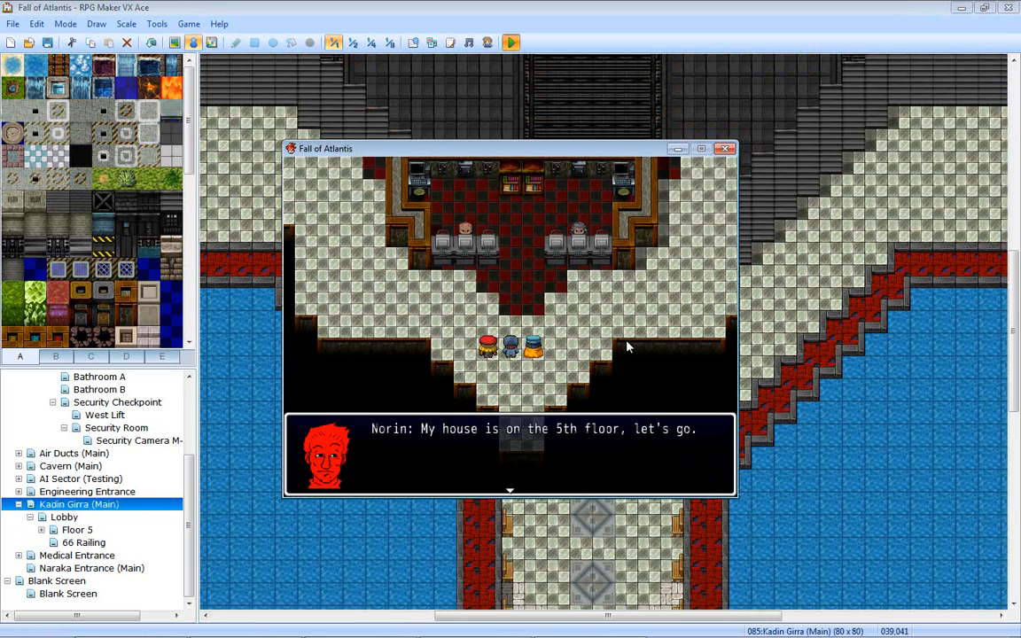
pyautogui.press('Return')
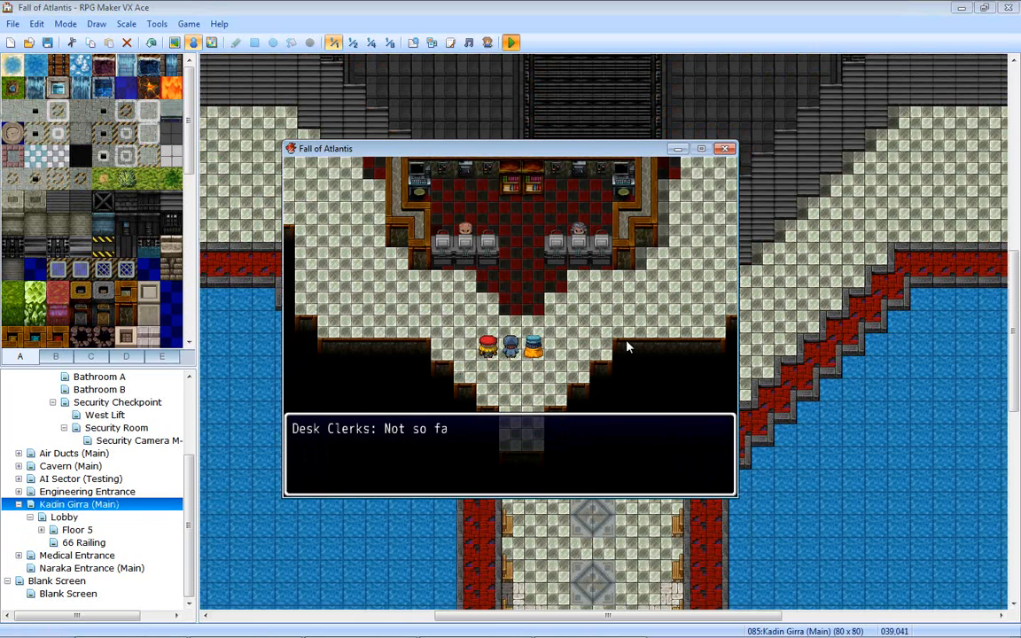
pyautogui.press('Return')
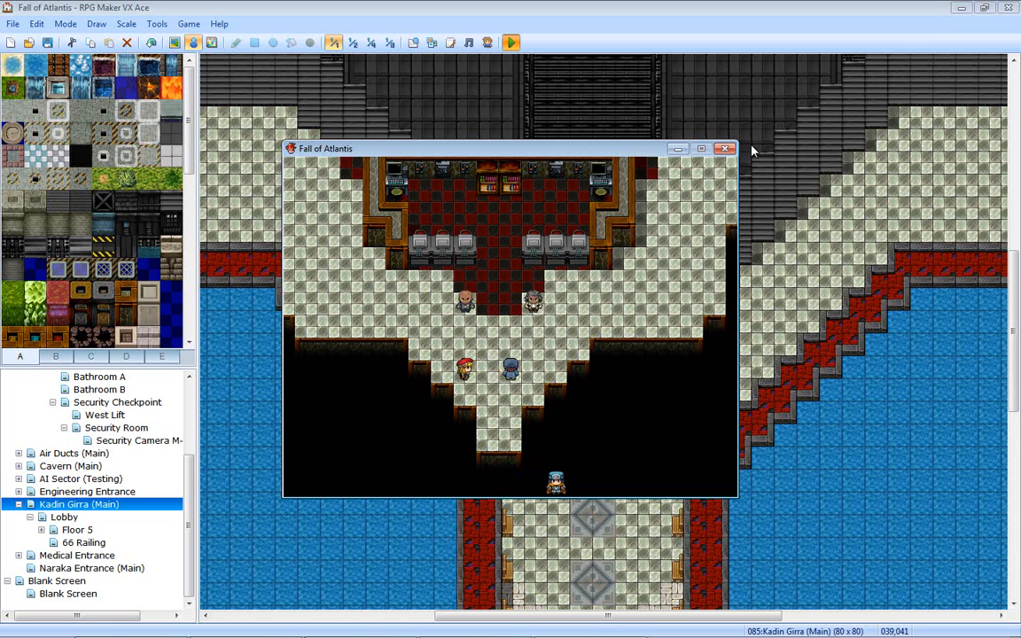
pyautogui.click(726, 148)
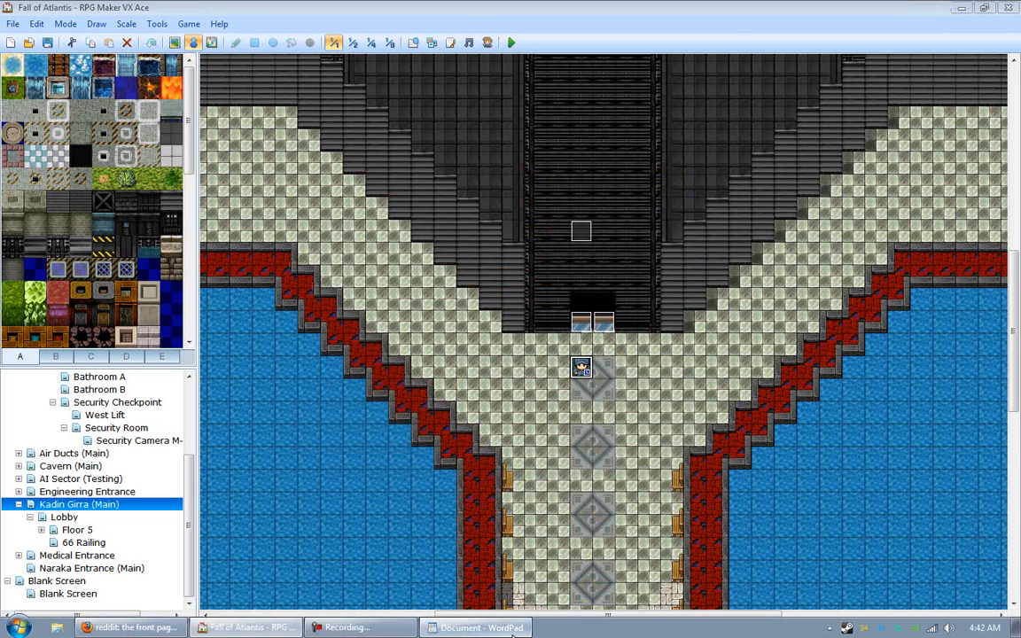
# - In the WordPad document, set the third actor position to [28, 42] using the Lobby map coordinates, and select the whole call map battle script
pyautogui.click(428, 564)
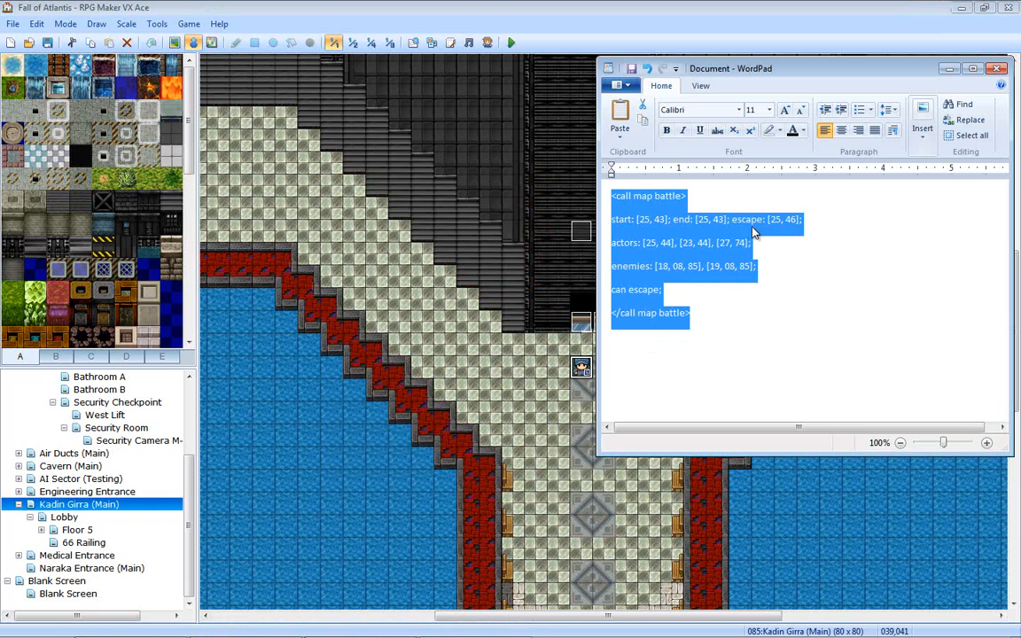
pyautogui.click(722, 243)
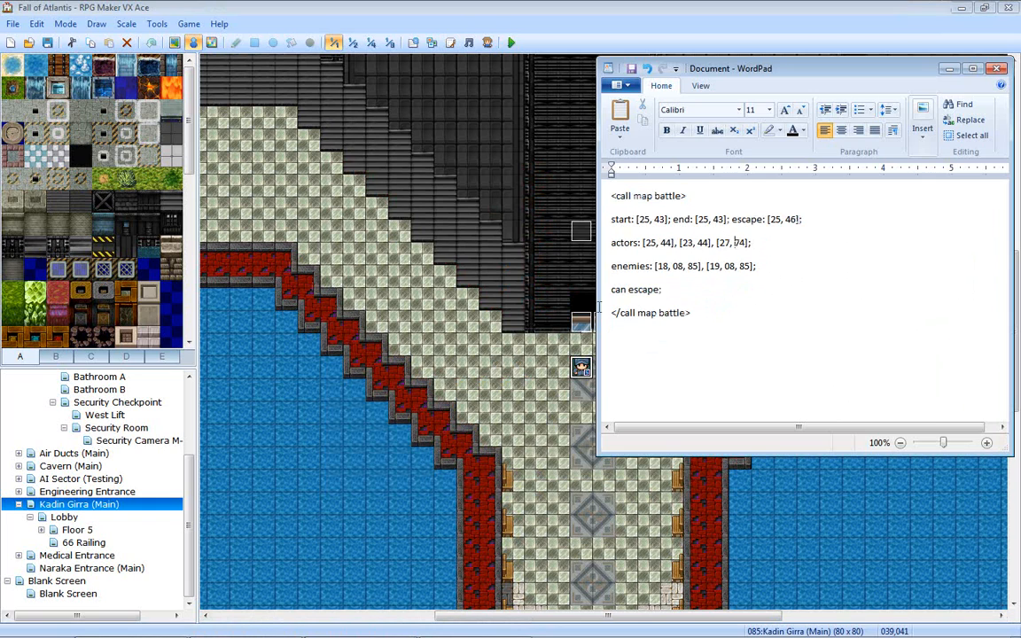
pyautogui.click(453, 410)
pyautogui.click(63, 517)
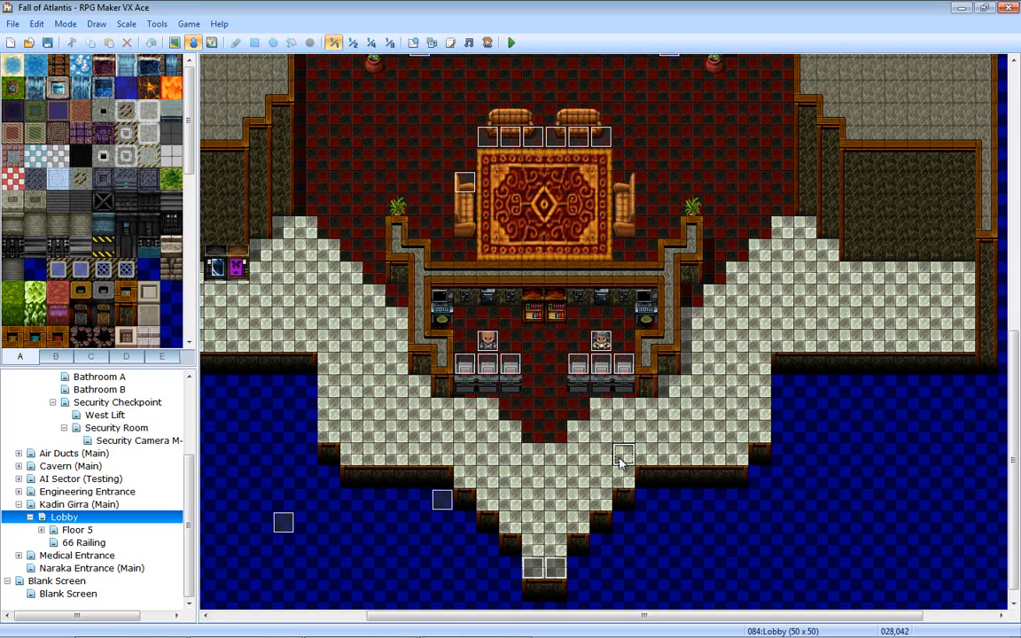
pyautogui.click(486, 622)
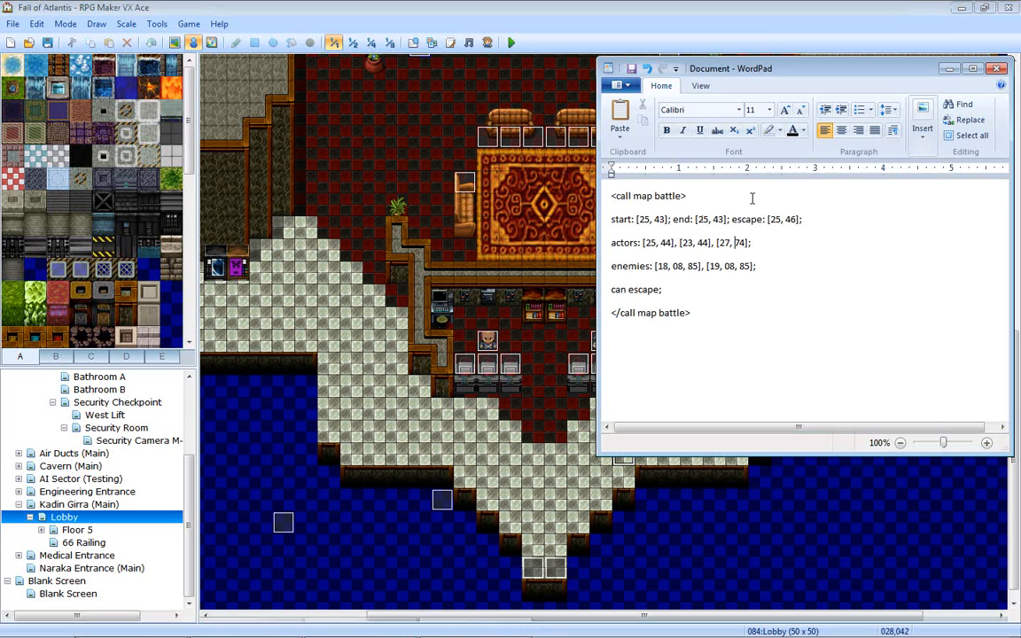
pyautogui.press('BackSpace')
pyautogui.write('8')
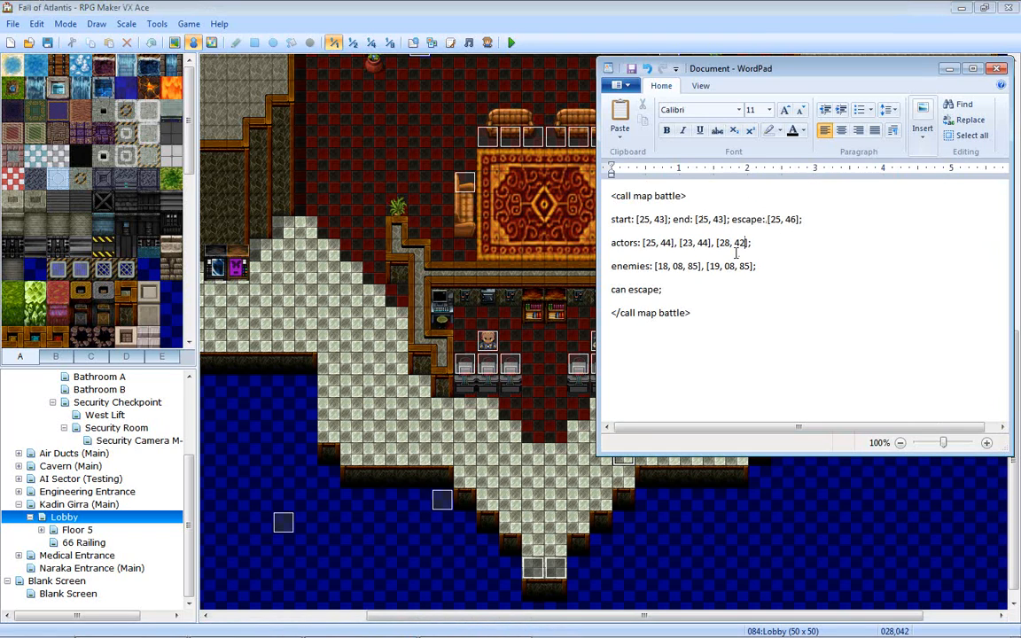
pyautogui.moveTo(783, 297); pyautogui.dragTo(552, 159)
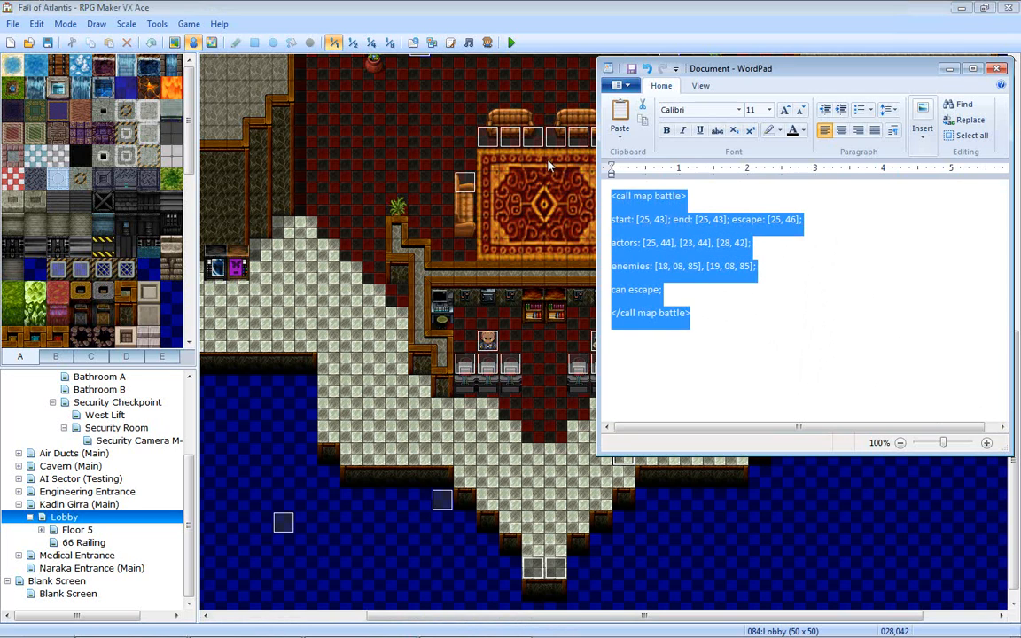
# - Check the Lobby's escape tile and review the settings of the Left Guard event and desk event EV012 in front of it
pyautogui.click(556, 547)
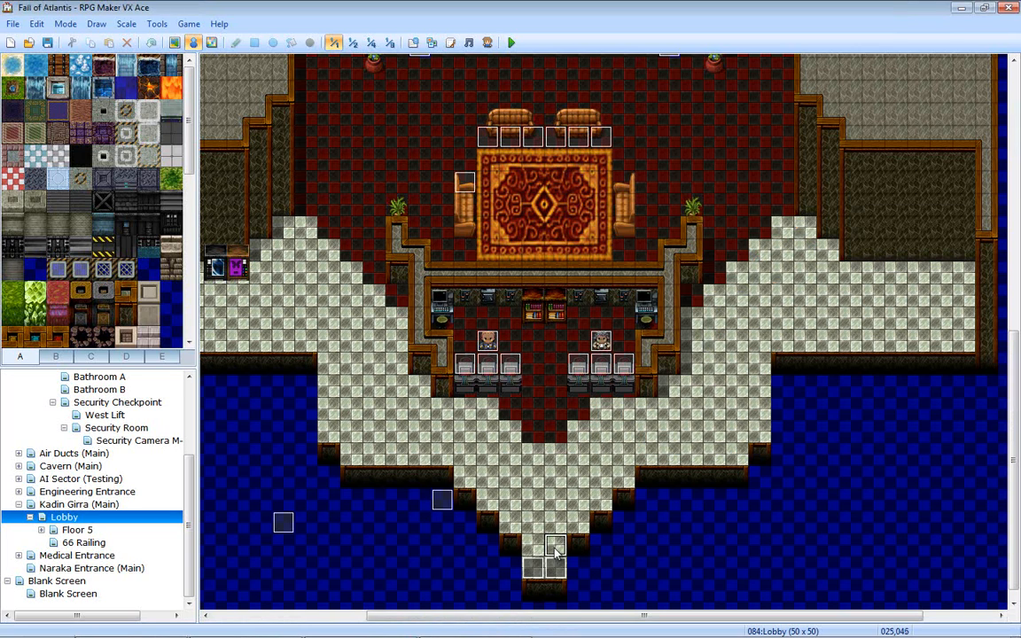
pyautogui.doubleClick(490, 349)
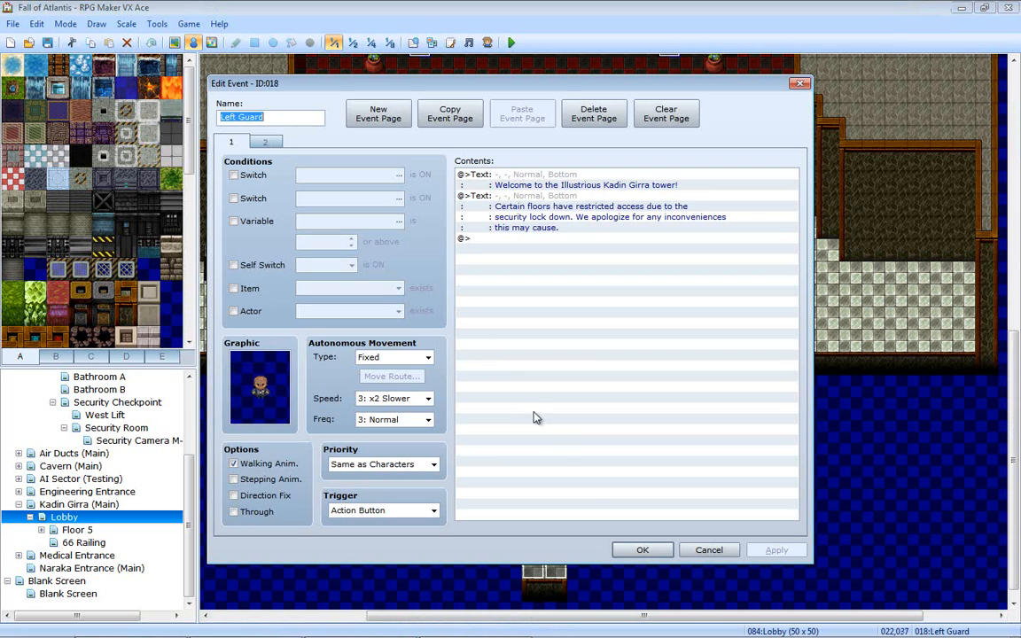
pyautogui.click(644, 551)
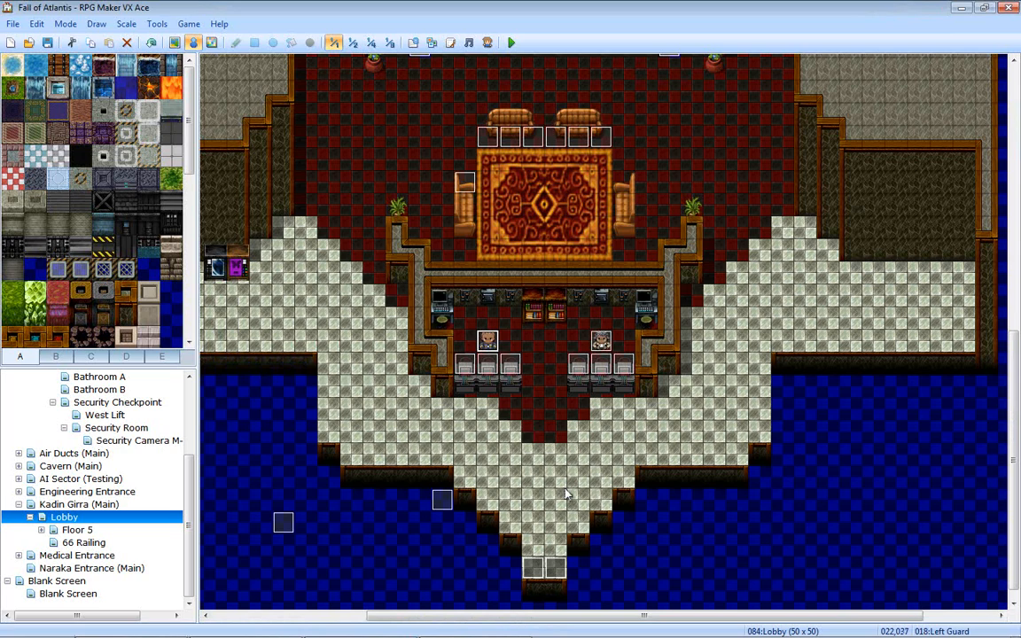
pyautogui.doubleClick(496, 371)
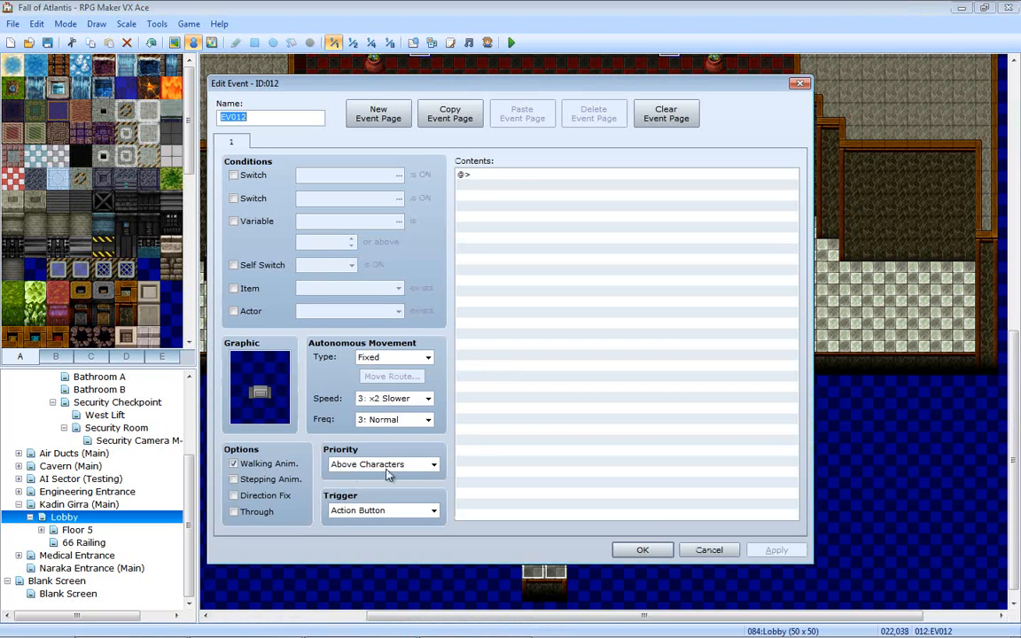
pyautogui.moveTo(404, 467)
pyautogui.click(629, 552)
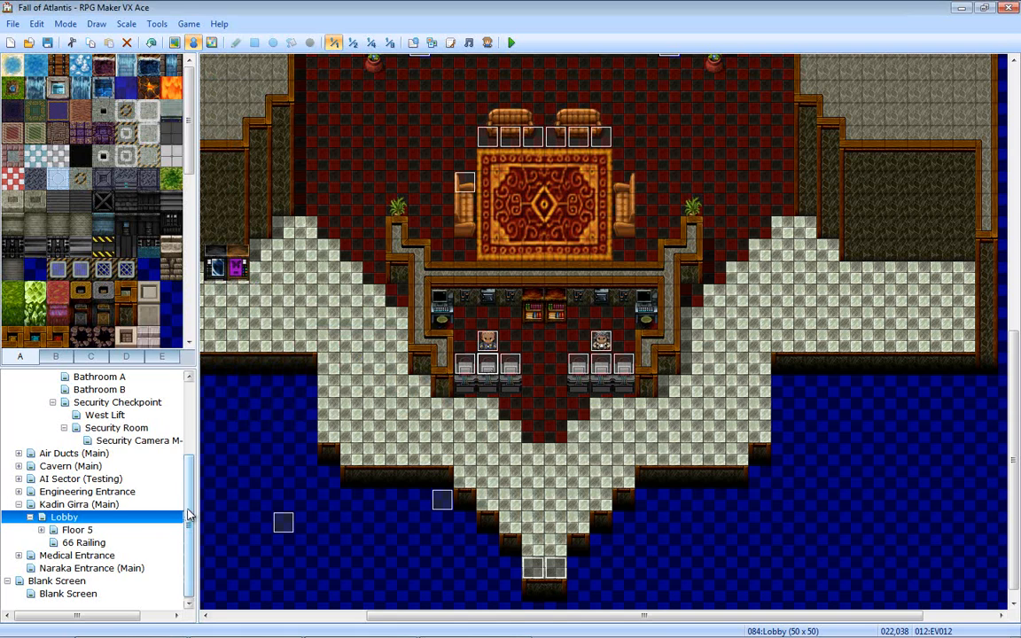
# - Examine the Security Room events SecurityRoomStart1, EV027 and Dennis for the script that switches on another event's self switch
pyautogui.scroll(1, 133, 443)
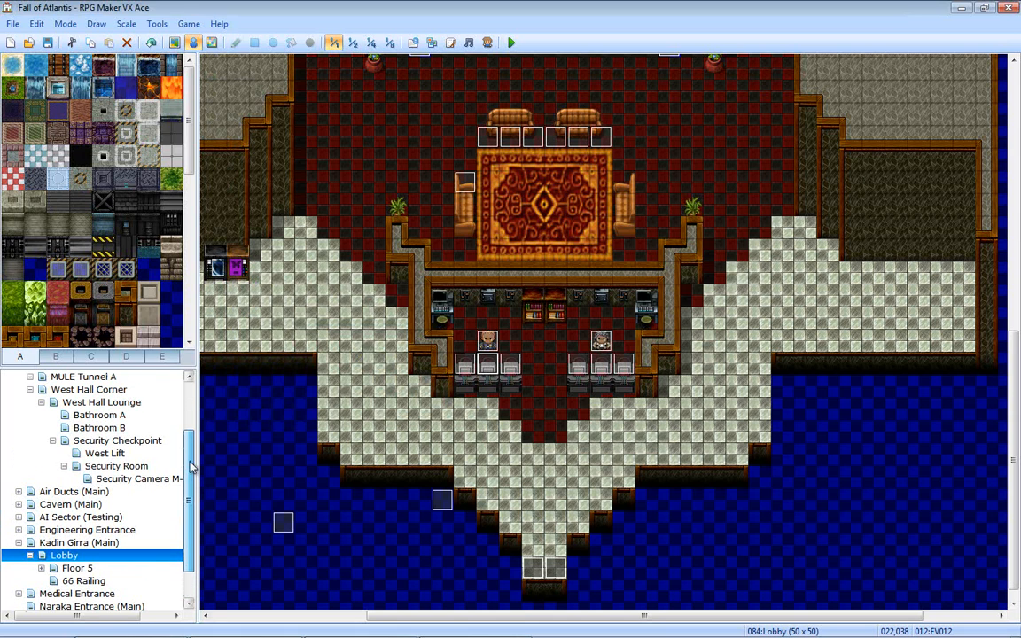
pyautogui.click(115, 441)
pyautogui.click(124, 466)
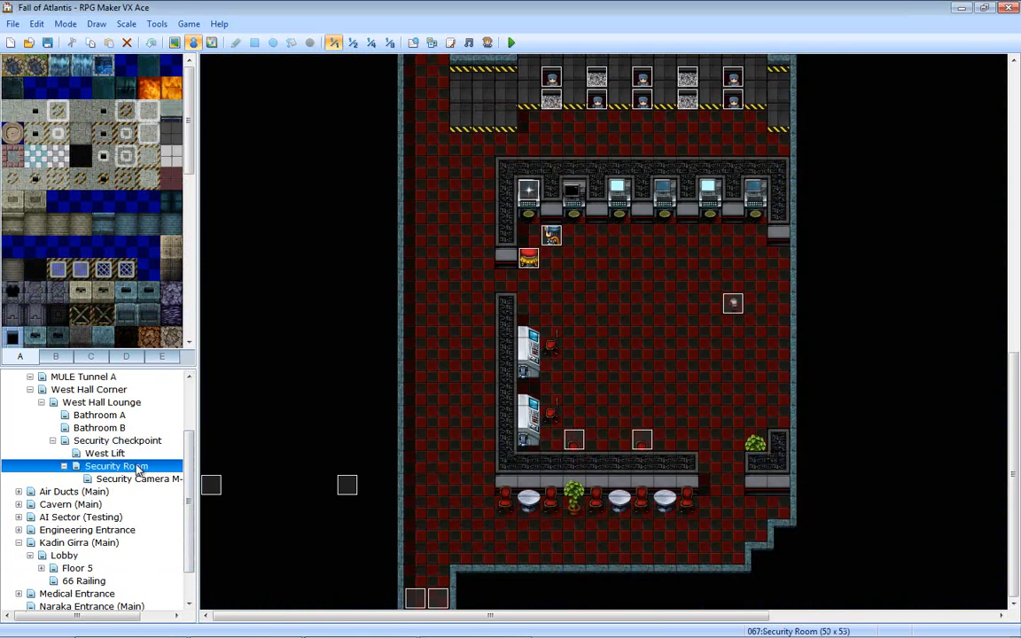
pyautogui.click(469, 42)
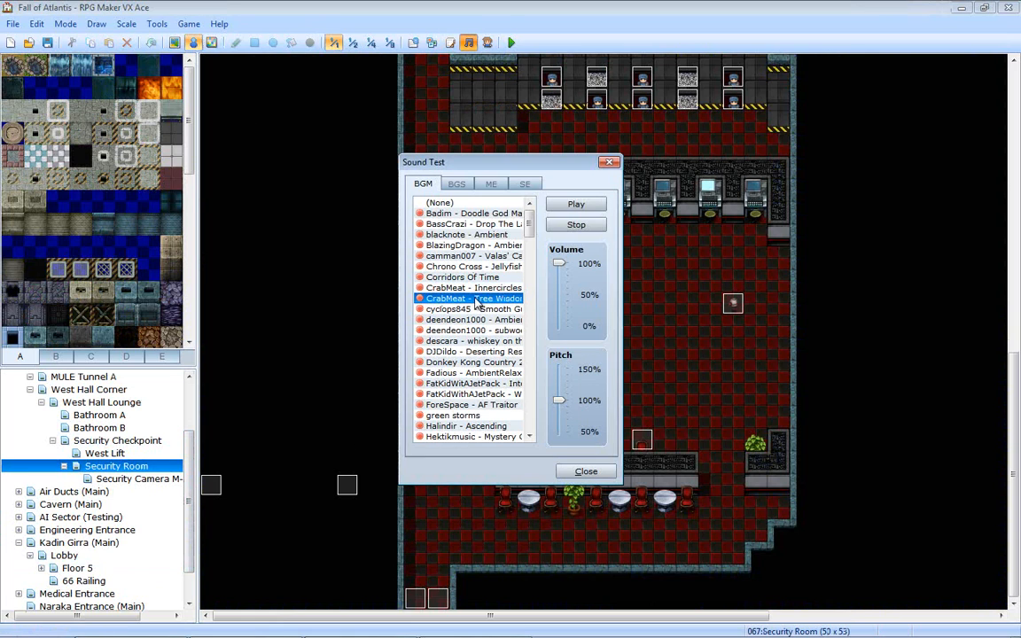
pyautogui.click(609, 162)
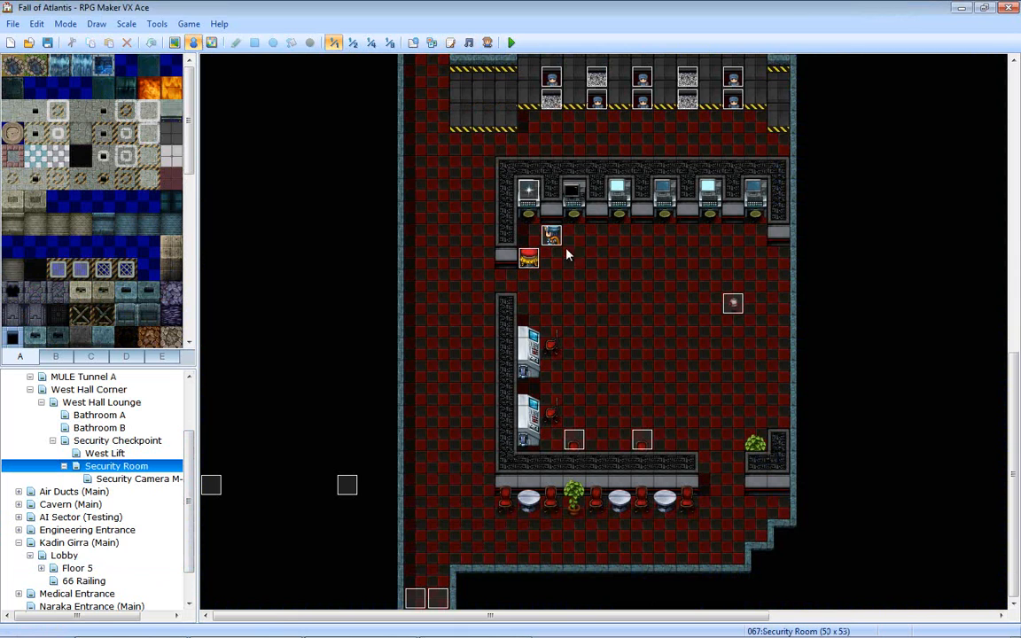
pyautogui.doubleClick(347, 485)
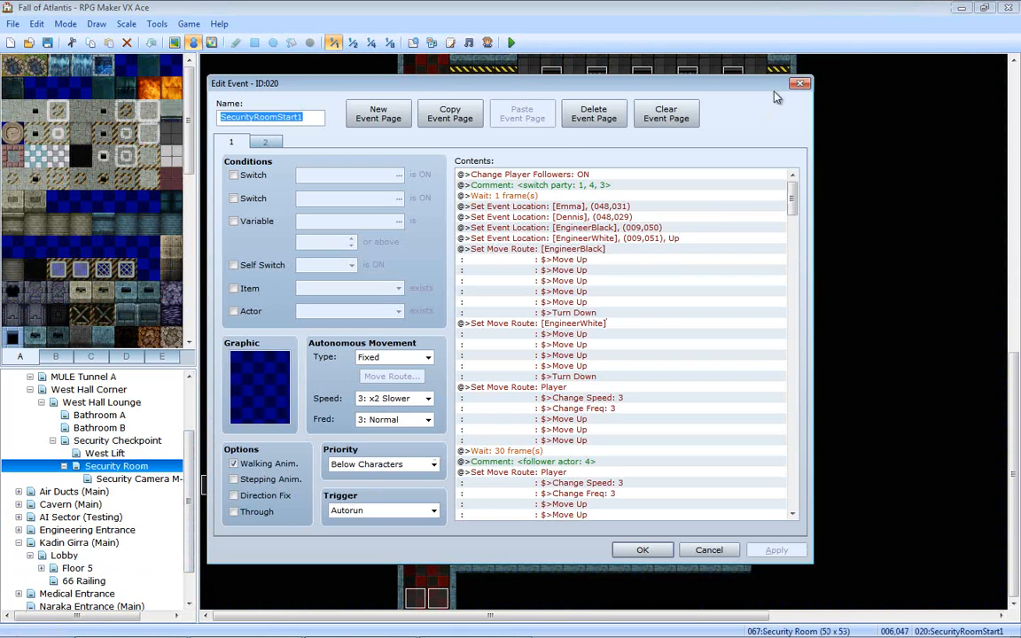
pyautogui.press('Escape')
pyautogui.scroll(1, 562, 235)
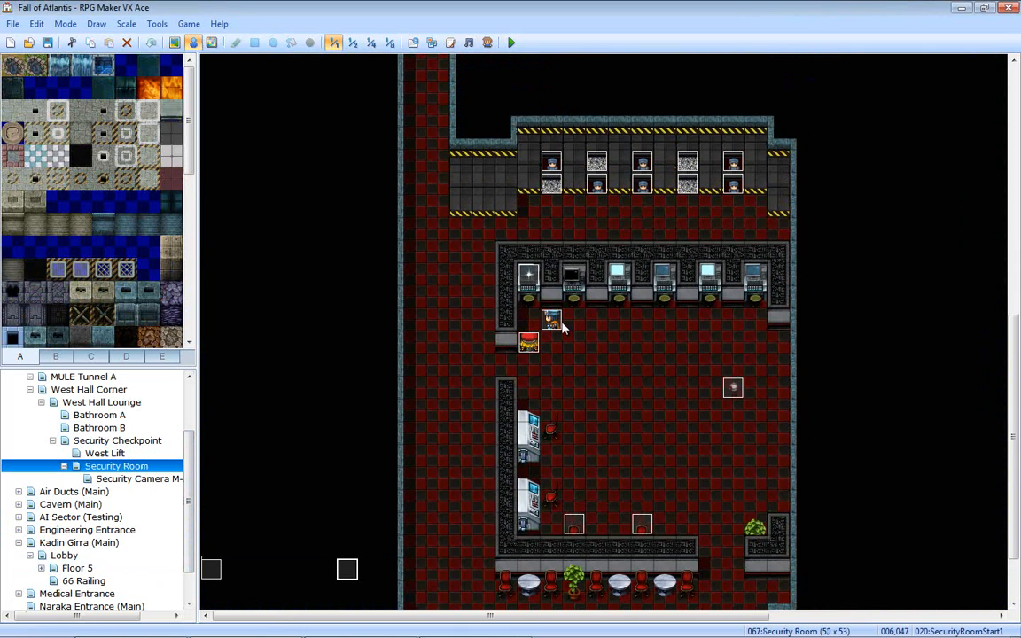
pyautogui.doubleClick(529, 275)
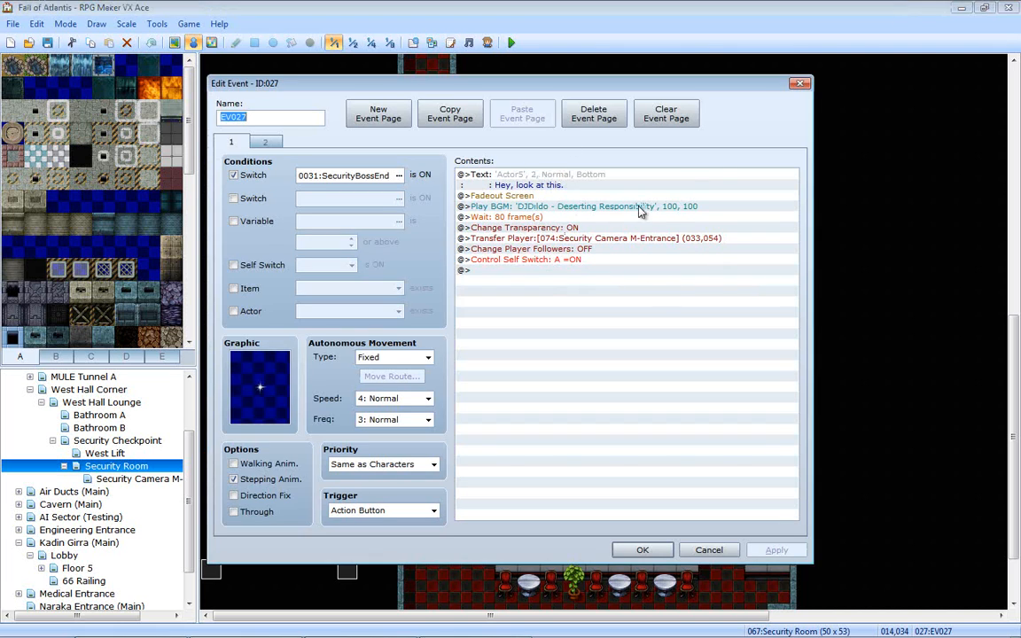
pyautogui.press('Escape')
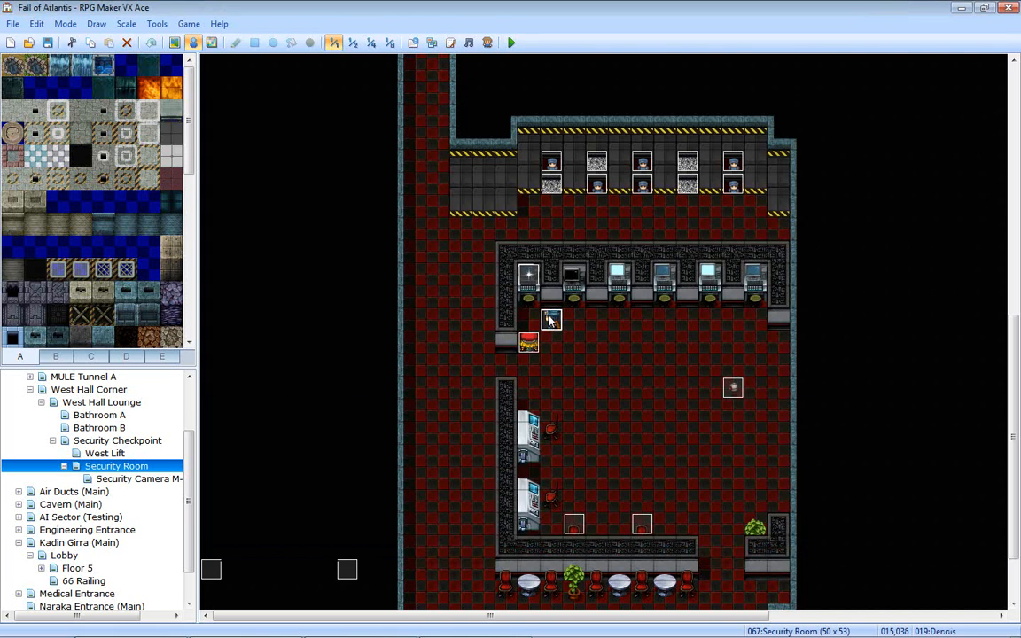
pyautogui.doubleClick(558, 323)
pyautogui.click(527, 358)
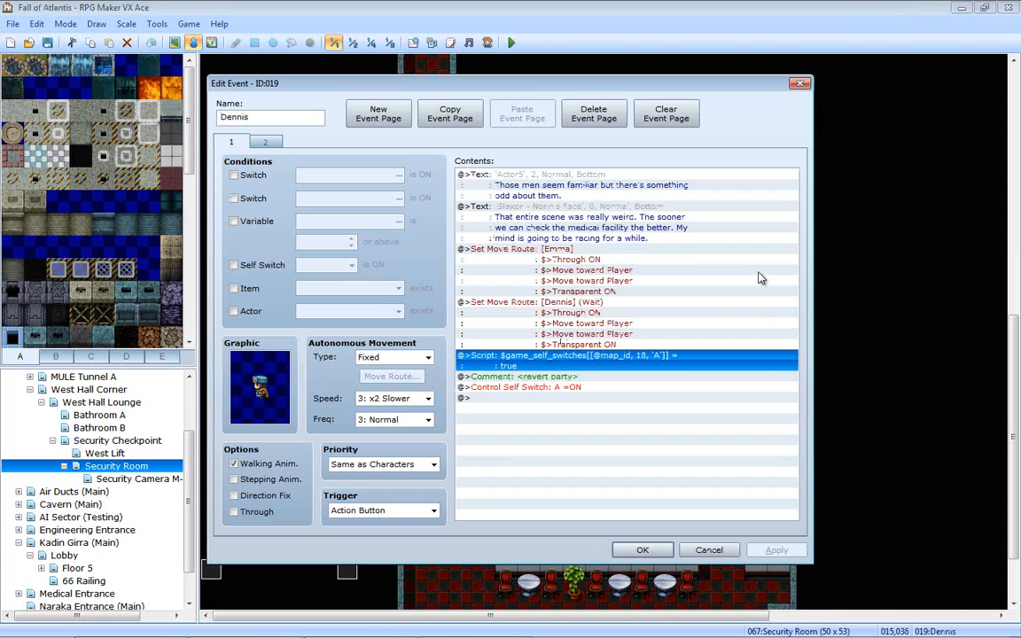
pyautogui.press('Escape')
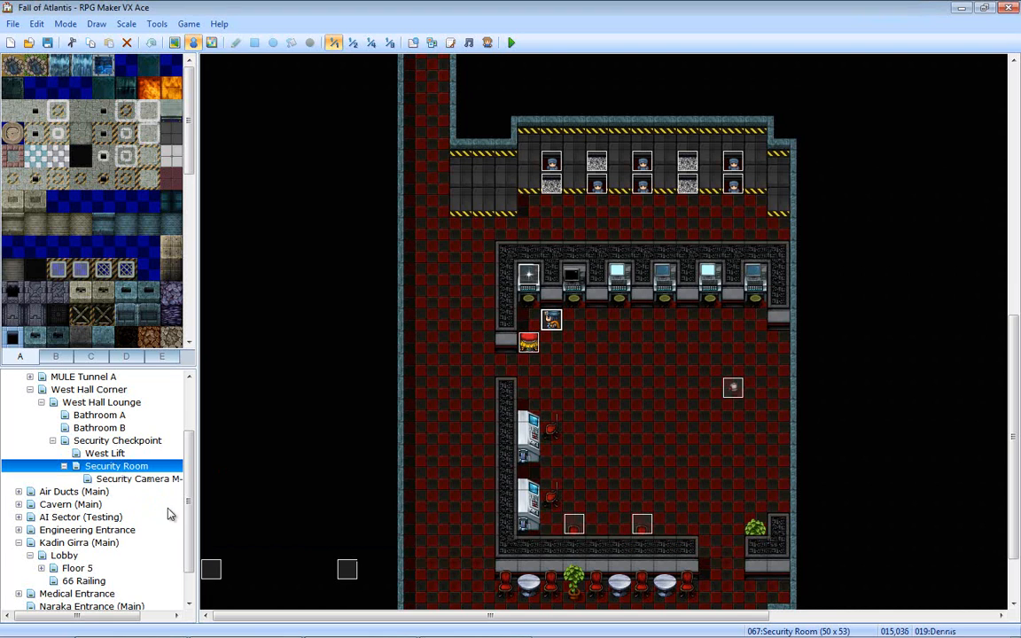
# - Return to the Lobby map and check the IDs of the two desk events in front of the guards
pyautogui.click(82, 542)
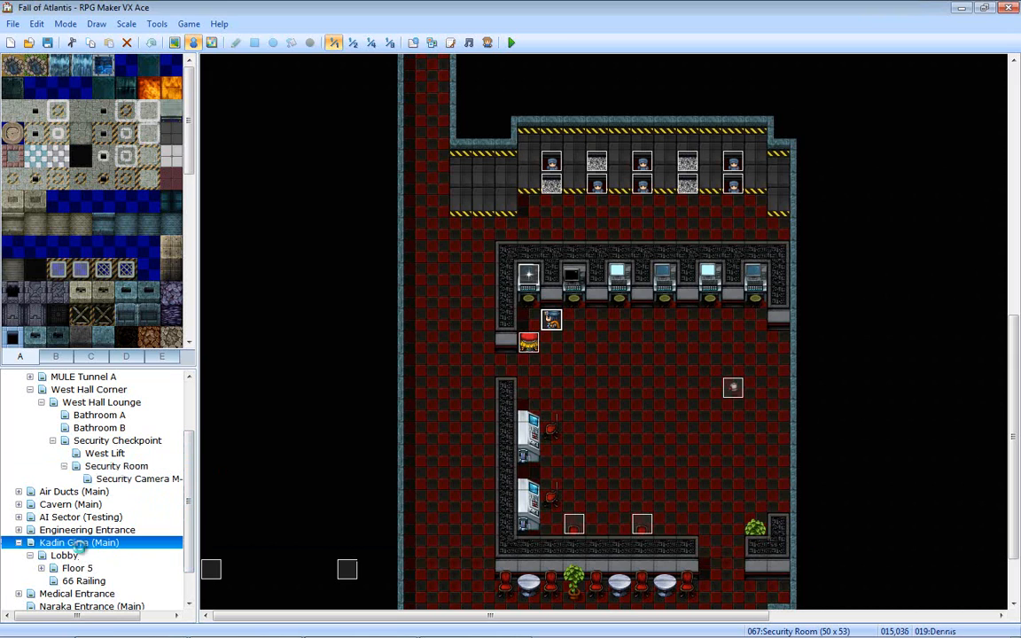
pyautogui.click(64, 555)
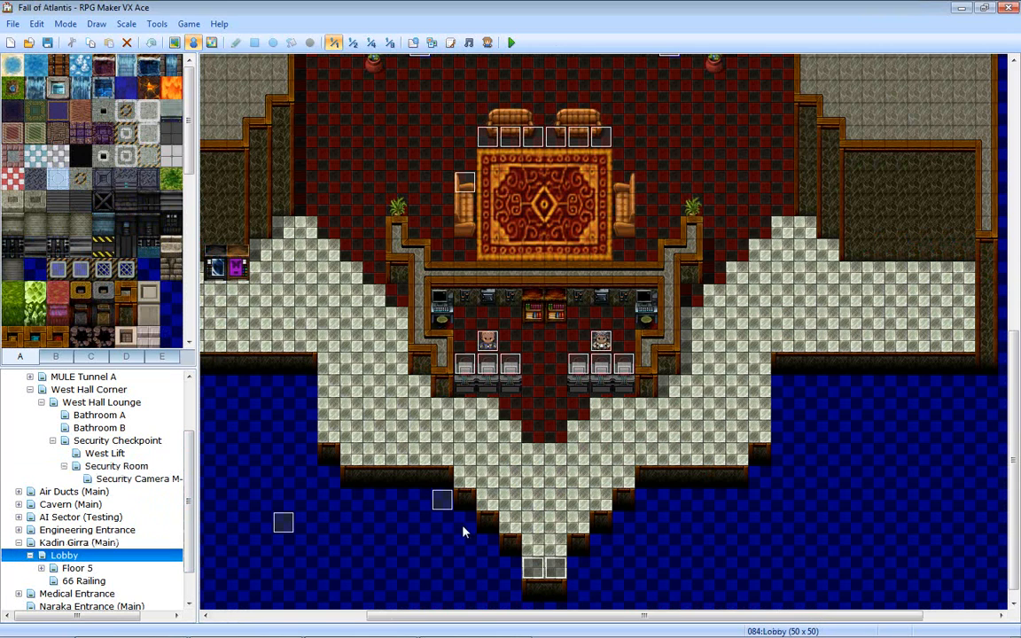
pyautogui.doubleClick(442, 329)
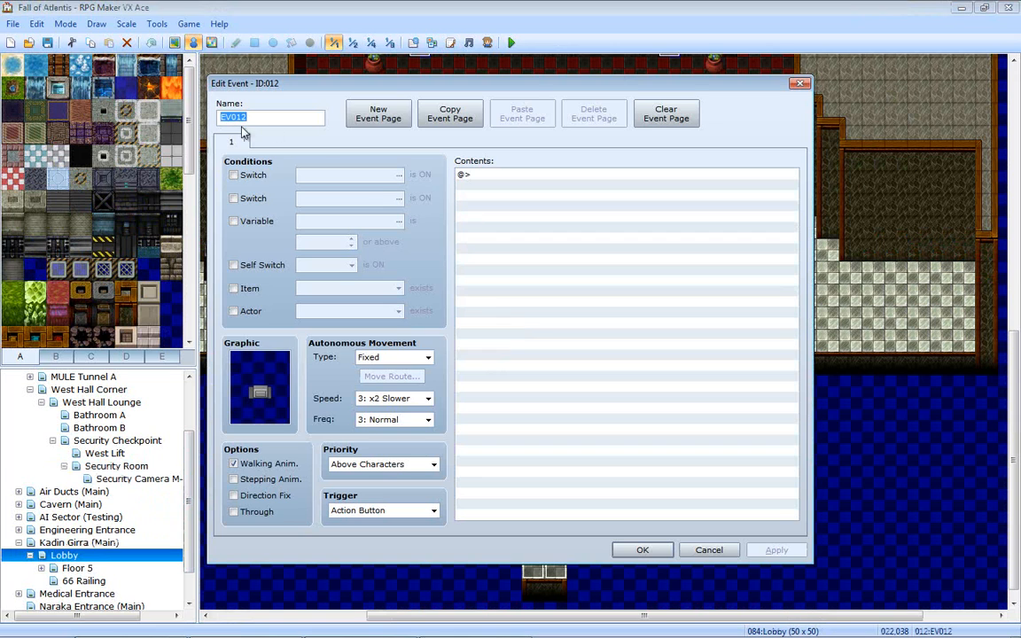
pyautogui.click(800, 83)
pyautogui.doubleClick(600, 365)
pyautogui.press('Escape')
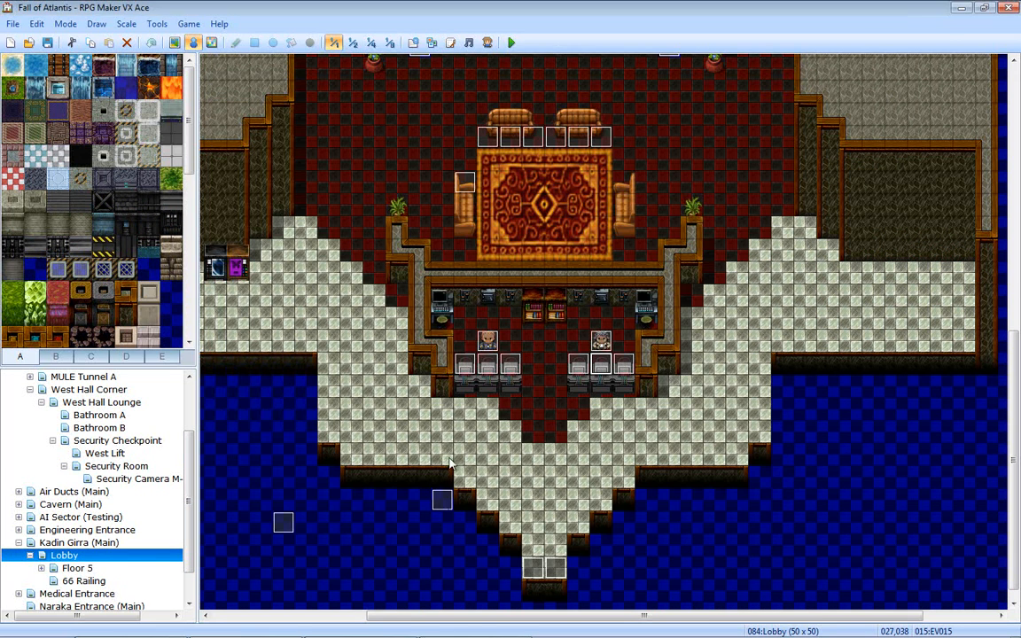
# - Add a blank second page to desk event EV012 that requires Self Switch A to be ON, and save the event
pyautogui.doubleClick(442, 329)
pyautogui.click(379, 113)
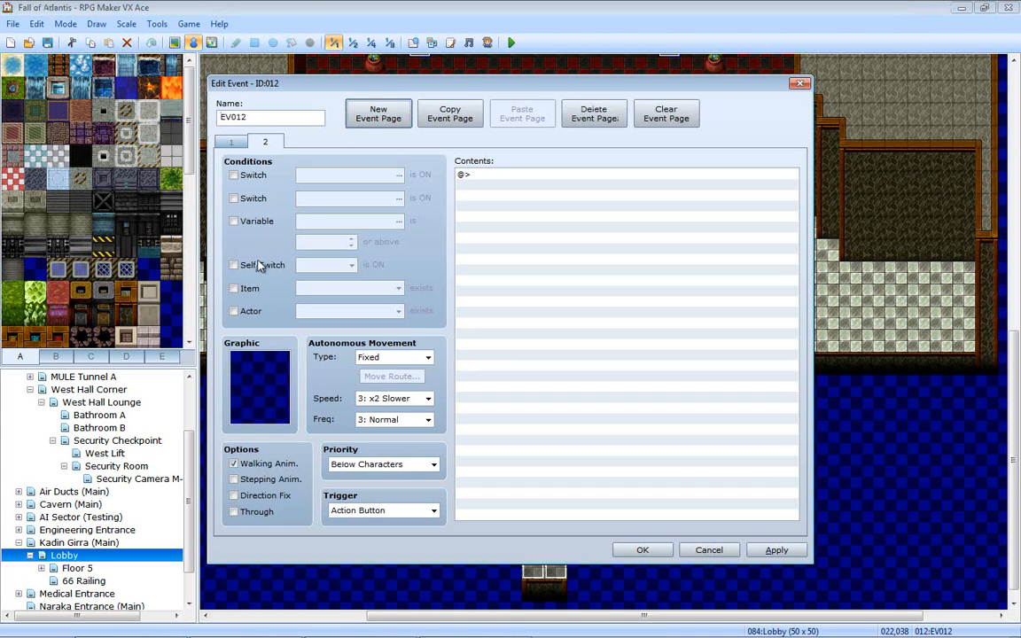
pyautogui.click(258, 267)
pyautogui.click(771, 551)
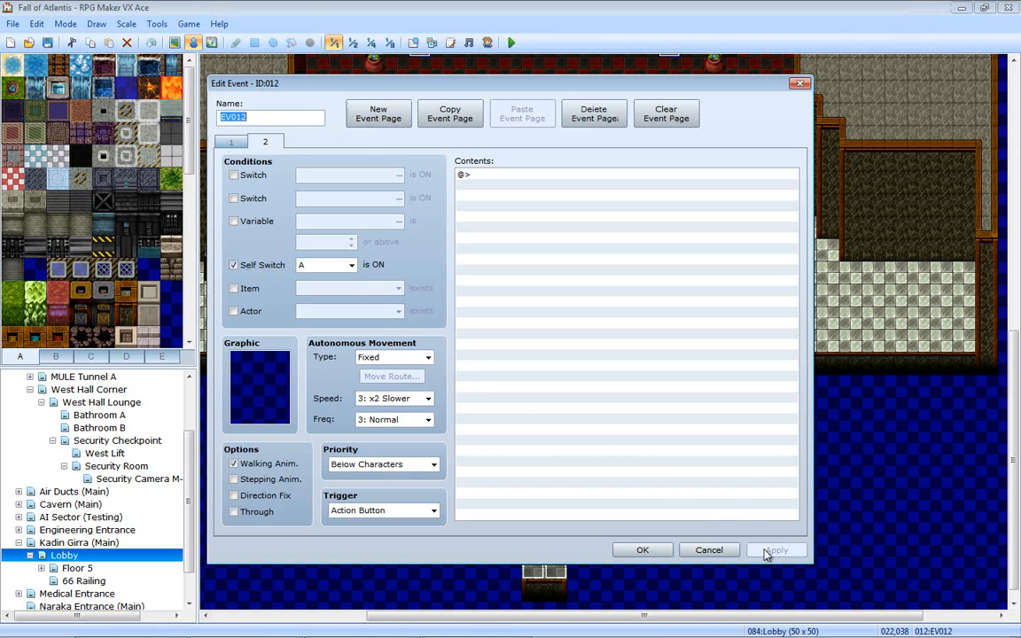
pyautogui.click(642, 550)
# - Add a blank second page requiring Self Switch A to be ON to desk event EV015, and save the event
pyautogui.doubleClick(436, 323)
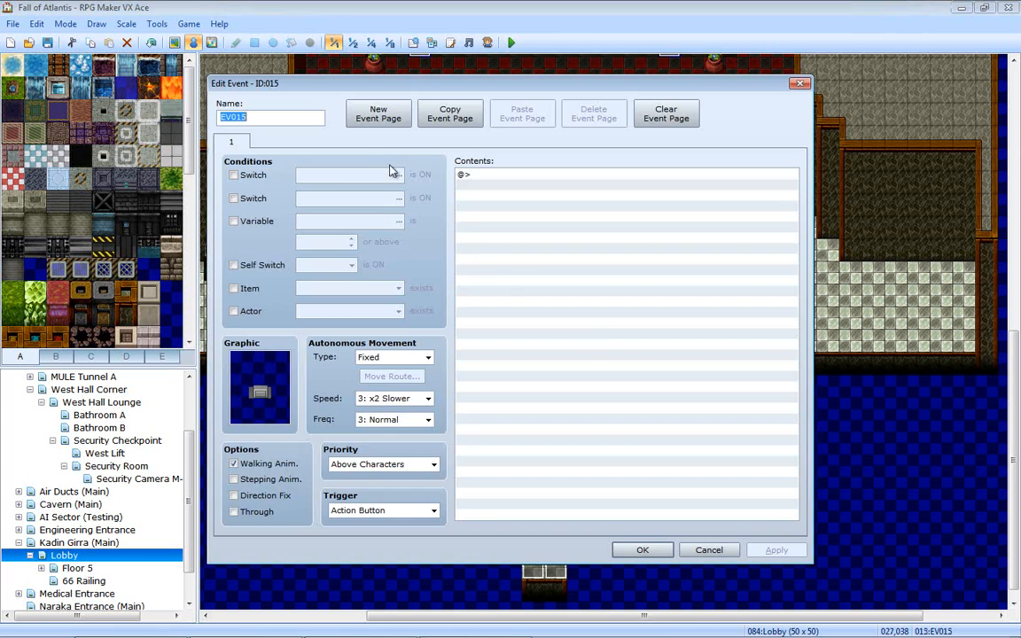
pyautogui.click(378, 114)
pyautogui.click(253, 265)
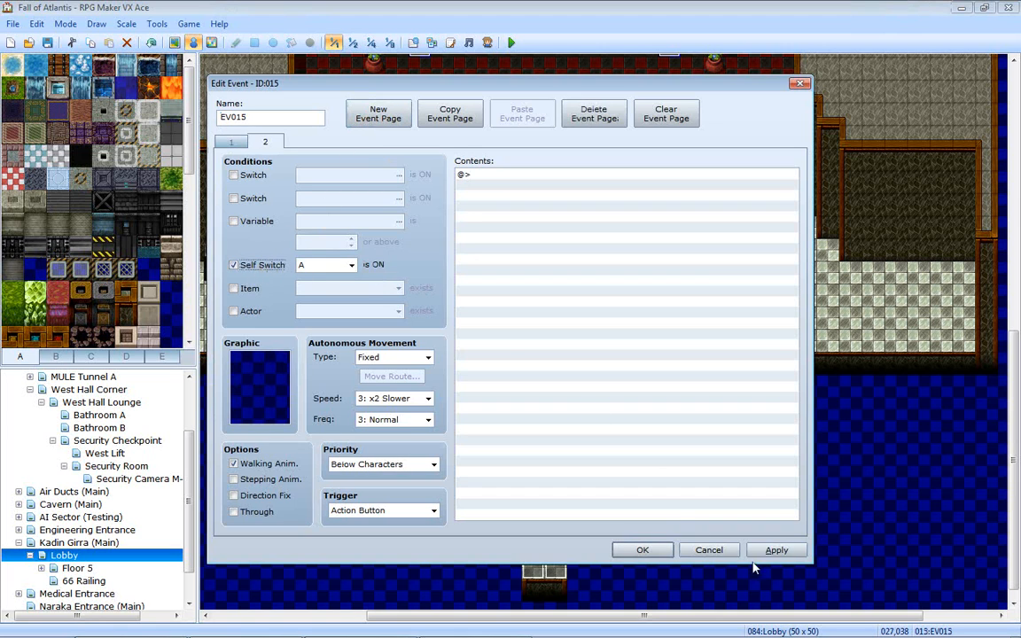
pyautogui.click(776, 550)
pyautogui.click(643, 550)
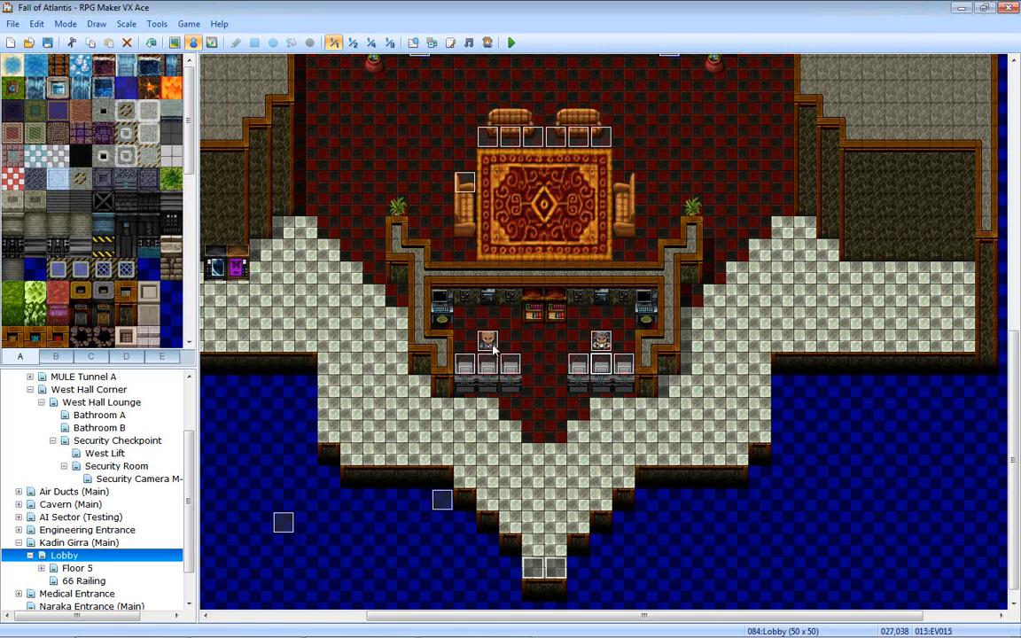
# - In event EV020, insert two scripts before the Left Guard's jump route that set self switch A of events 18 and 19 to true
pyautogui.doubleClick(443, 502)
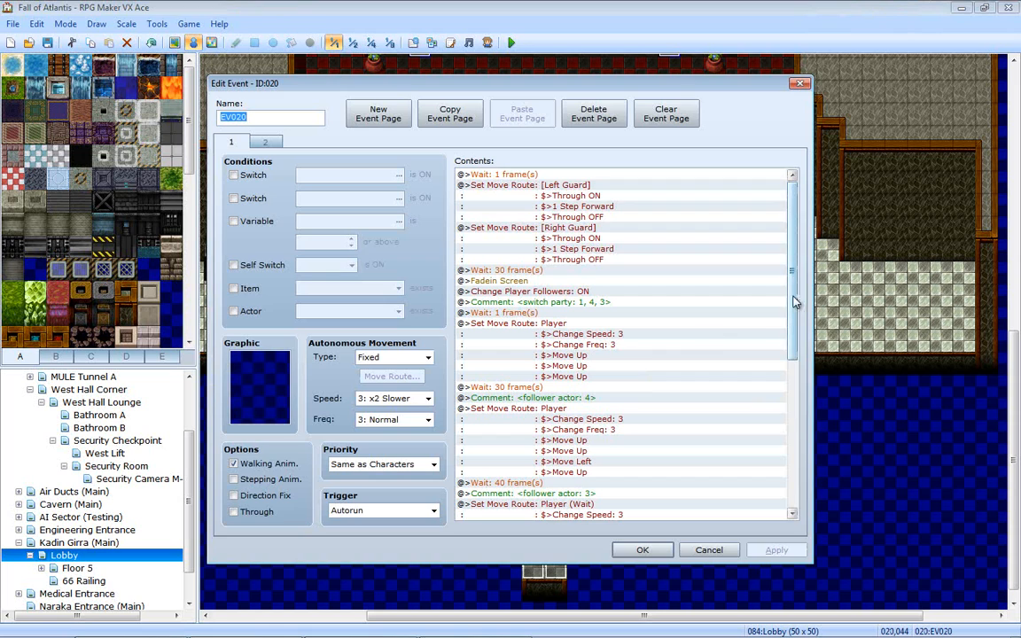
pyautogui.moveTo(793, 296); pyautogui.dragTo(809, 433)
pyautogui.scroll(-1, 634, 415)
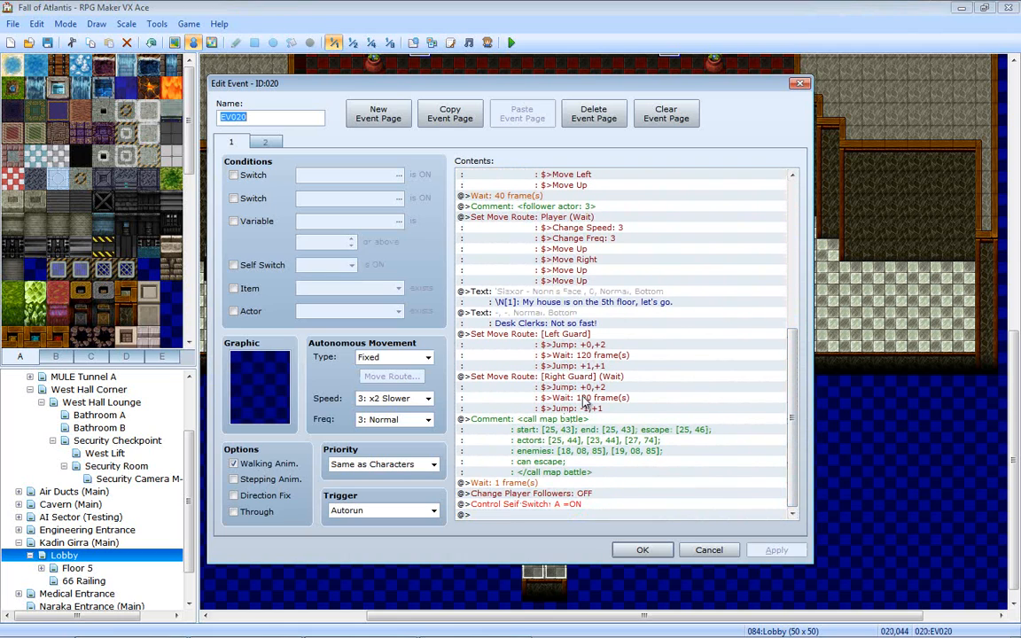
pyautogui.click(519, 388)
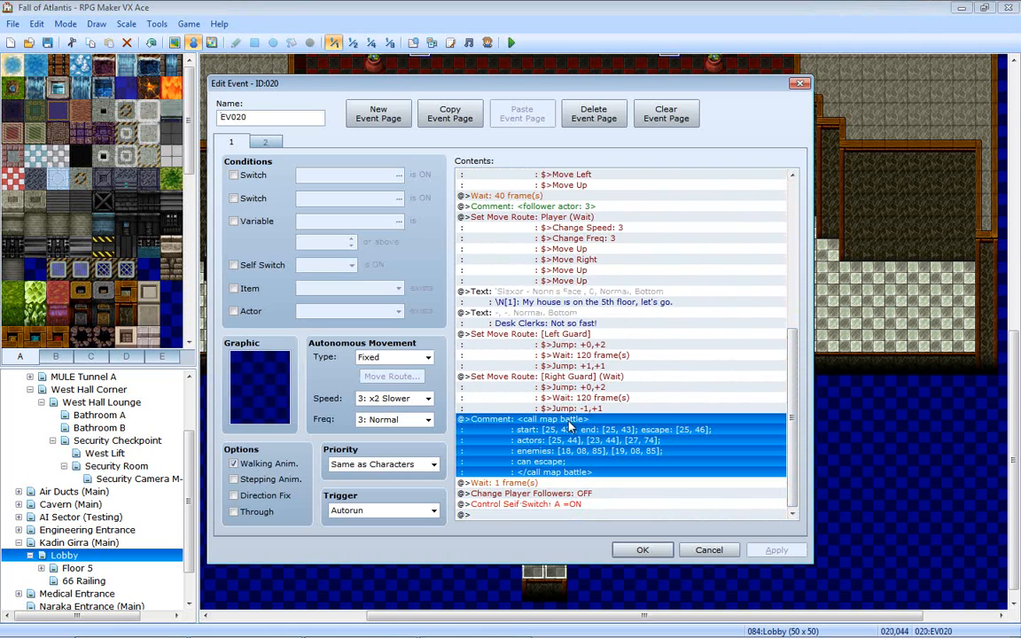
pyautogui.click(571, 345)
pyautogui.hotkey('ctrl', 'v')
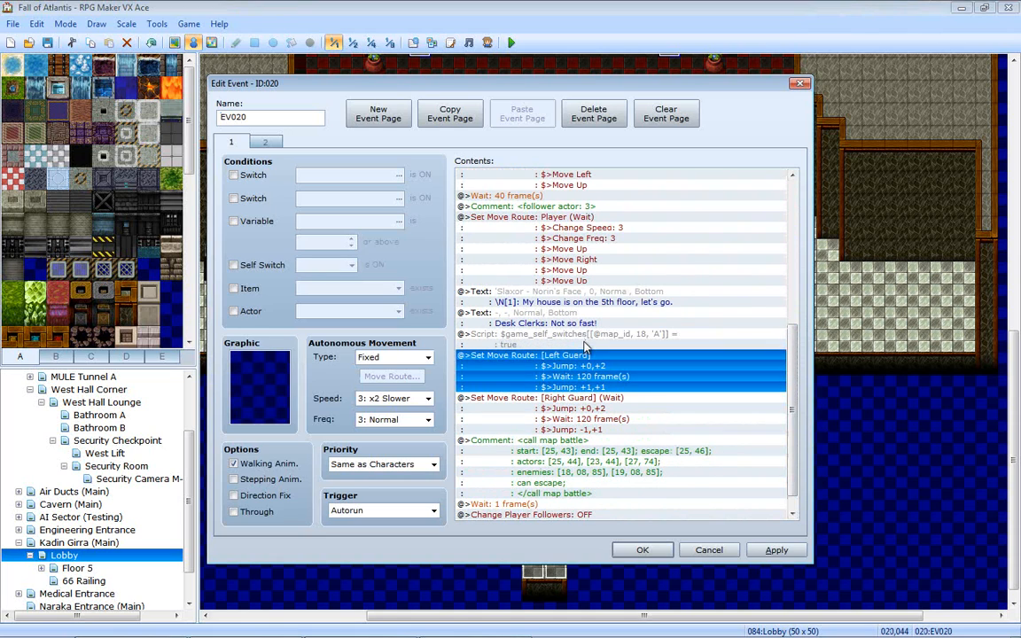
pyautogui.hotkey('ctrl', 'v')
pyautogui.click(590, 339)
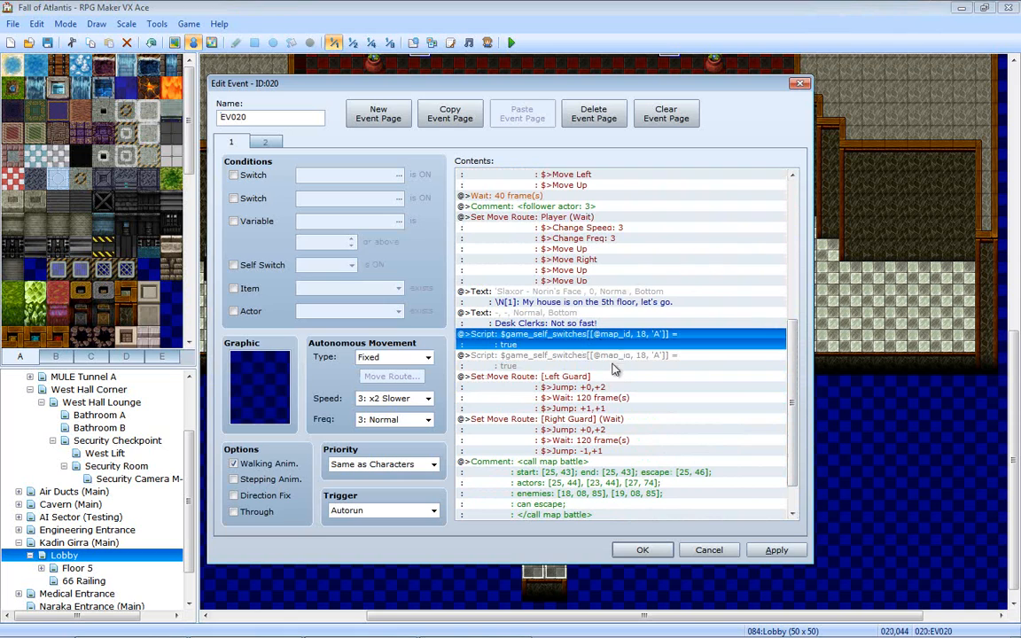
pyautogui.click(594, 358)
pyautogui.doubleClick(594, 359)
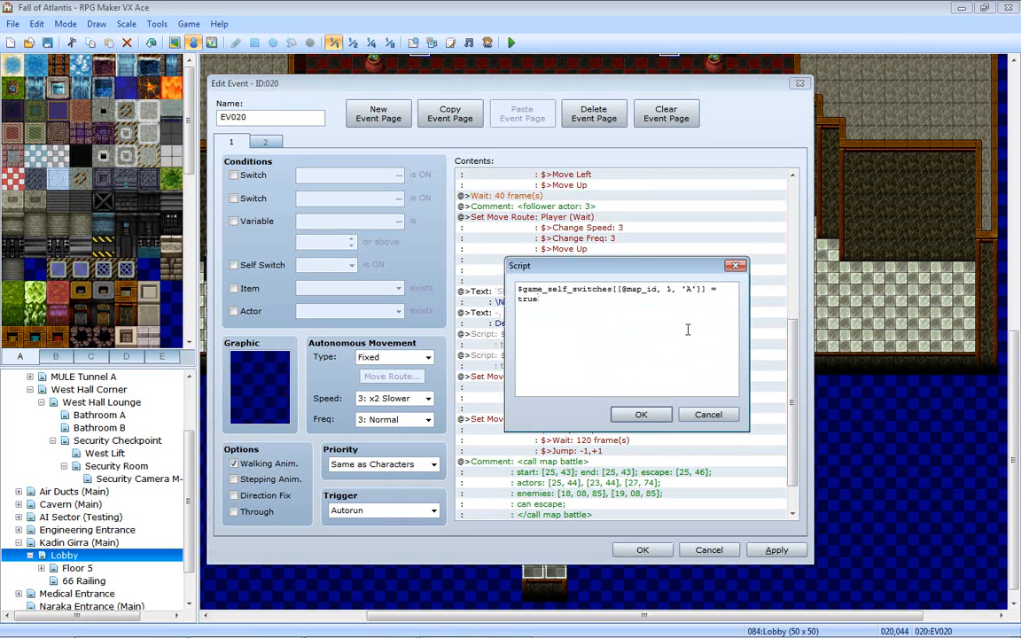
pyautogui.click(640, 413)
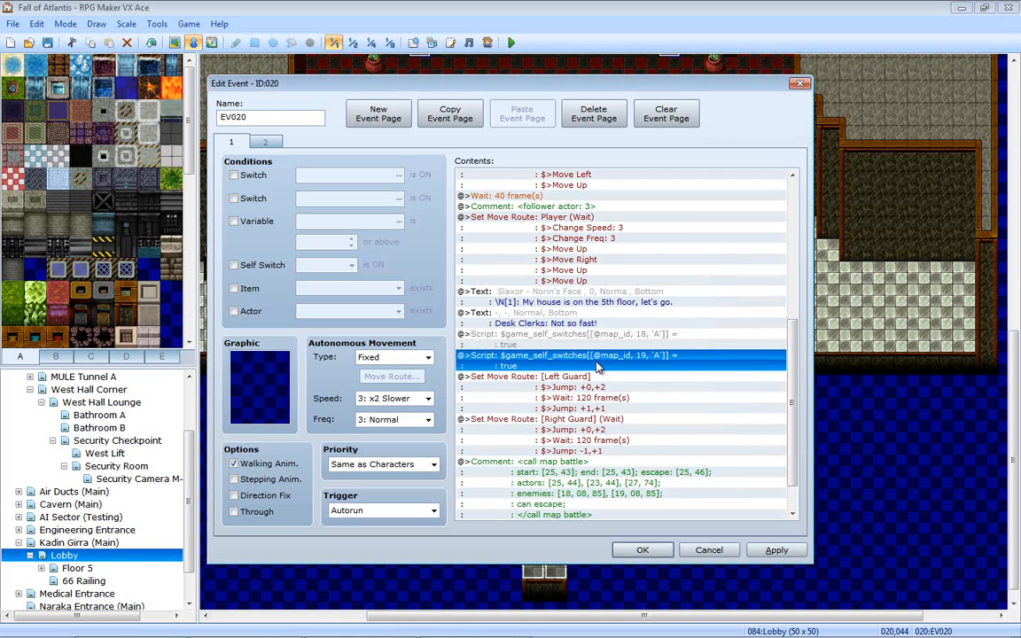
# - Copy both self-switch scripts to just before the map battle comment and set the event 18 copy to false
pyautogui.keyDown('shift'); pyautogui.click(608, 337); pyautogui.keyUp('shift')
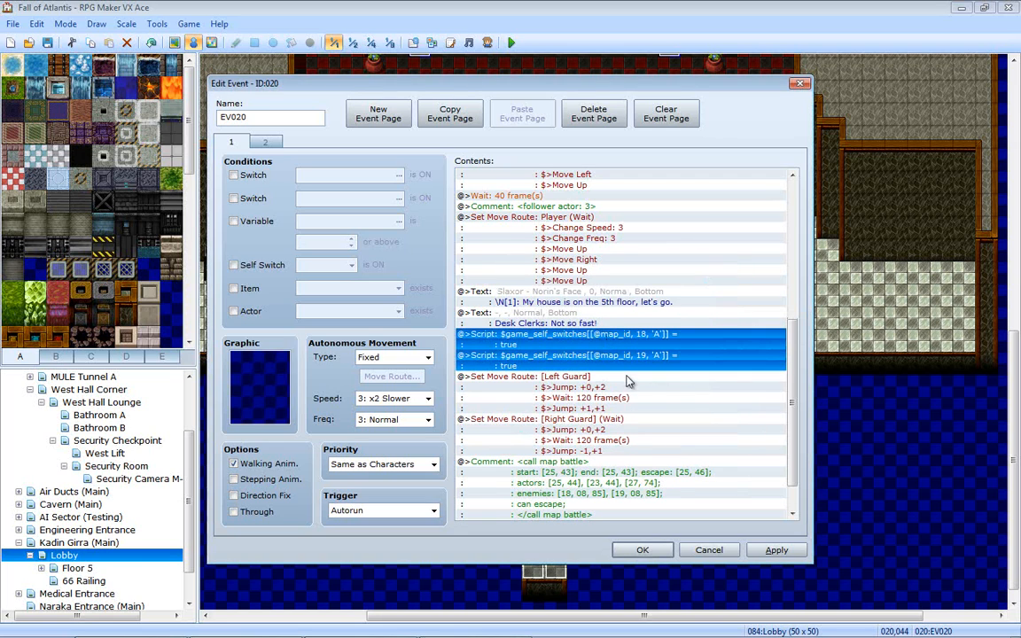
pyautogui.scroll(-2, 585, 354)
pyautogui.click(548, 422)
pyautogui.hotkey('ctrl', 'v')
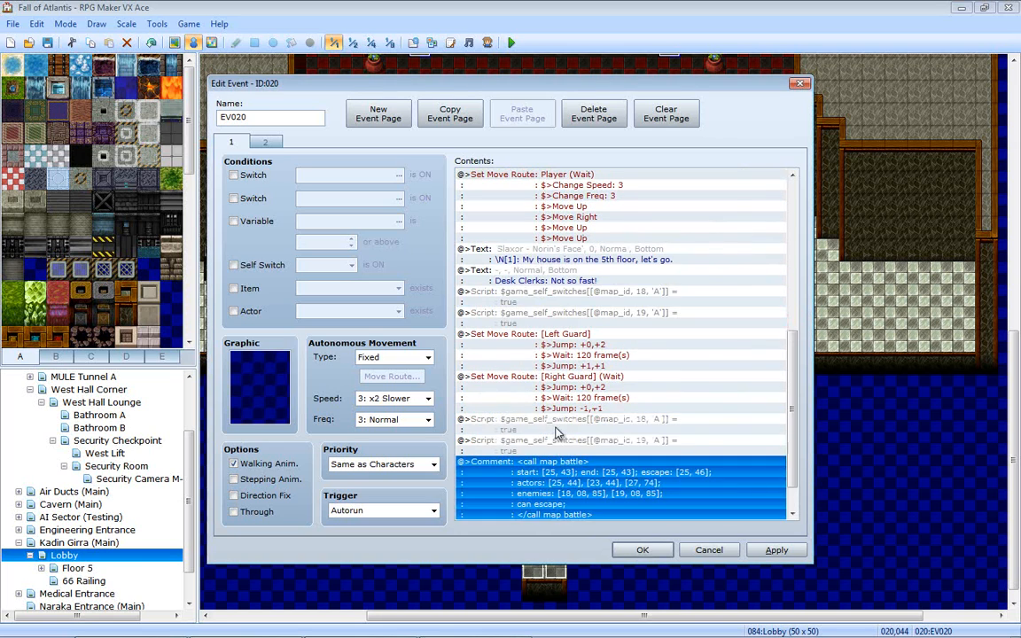
pyautogui.doubleClick(561, 425)
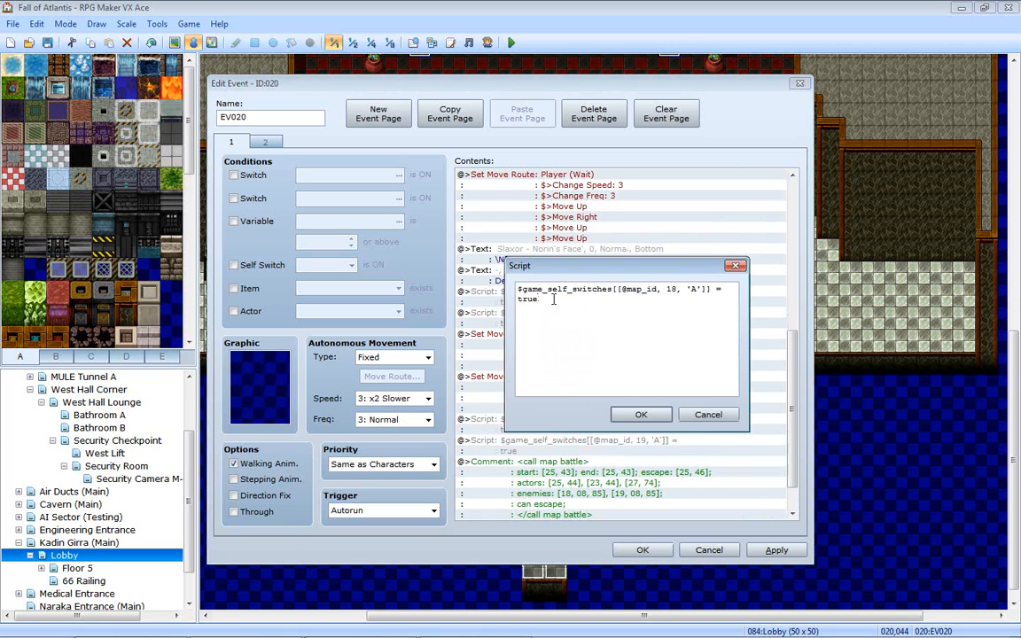
pyautogui.press('BackSpace')
pyautogui.press('BackSpace')
pyautogui.press('BackSpace')
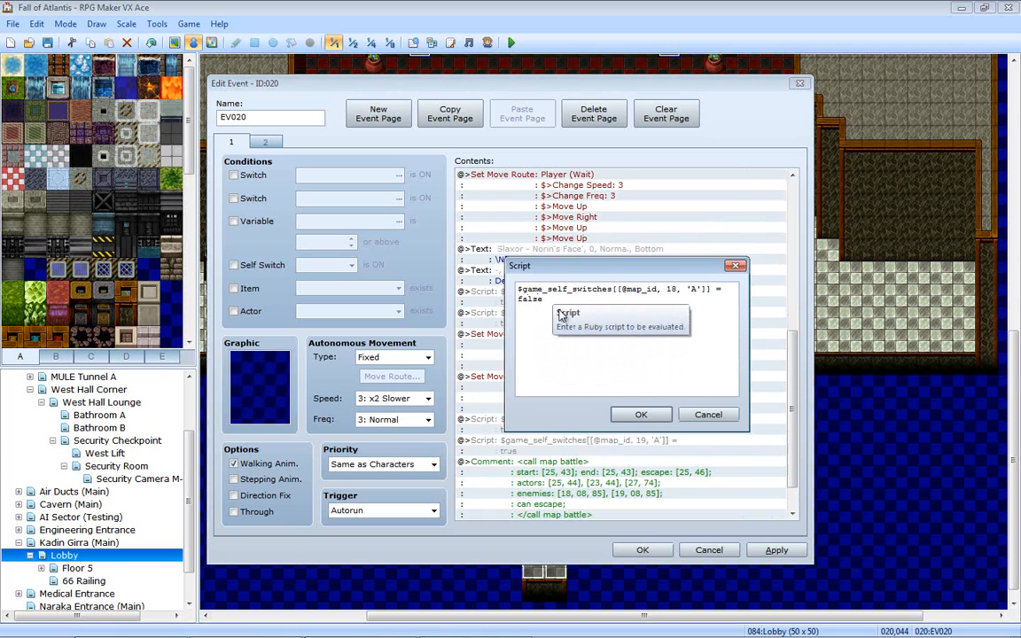
pyautogui.click(638, 418)
# - Set the copied event 19 self-switch script to false and save event EV020
pyautogui.doubleClick(599, 441)
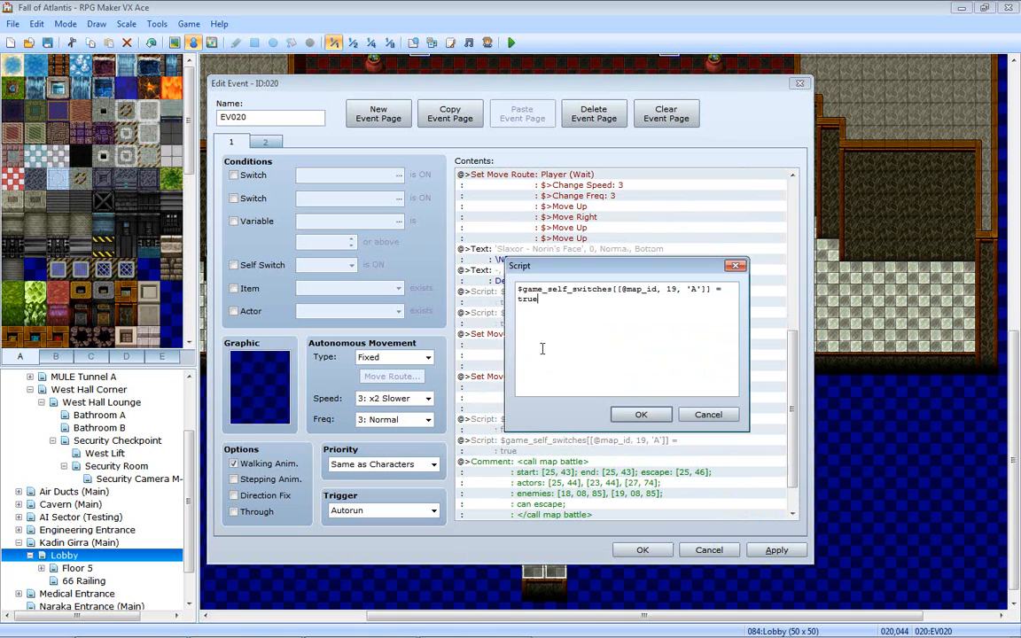
pyautogui.press('BackSpace')
pyautogui.press('BackSpace')
pyautogui.press('BackSpace')
pyautogui.press('BackSpace')
pyautogui.write('fa')
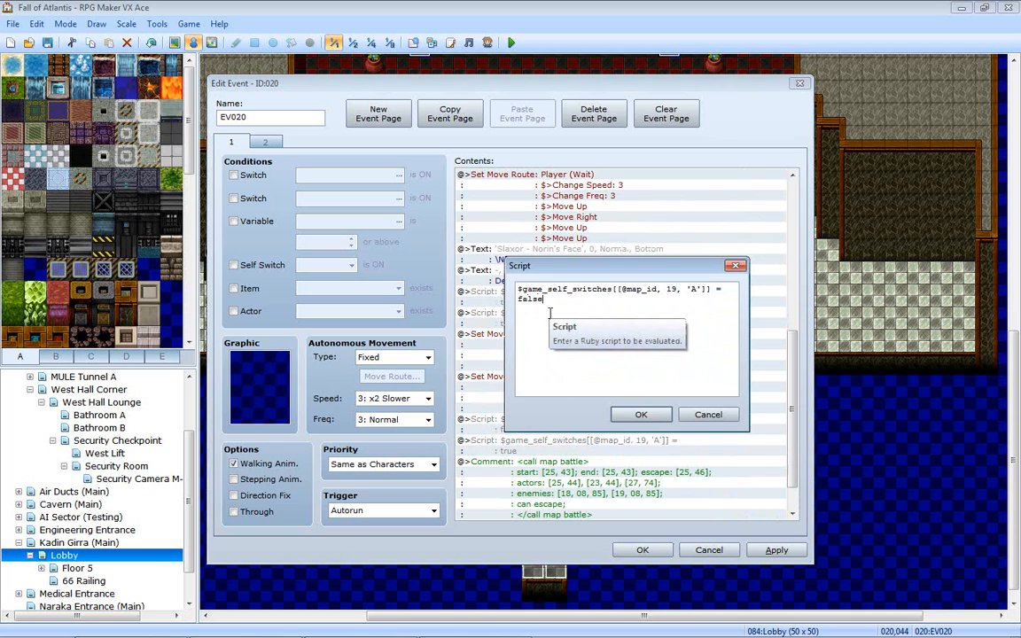
pyautogui.write('lse')
pyautogui.click(641, 415)
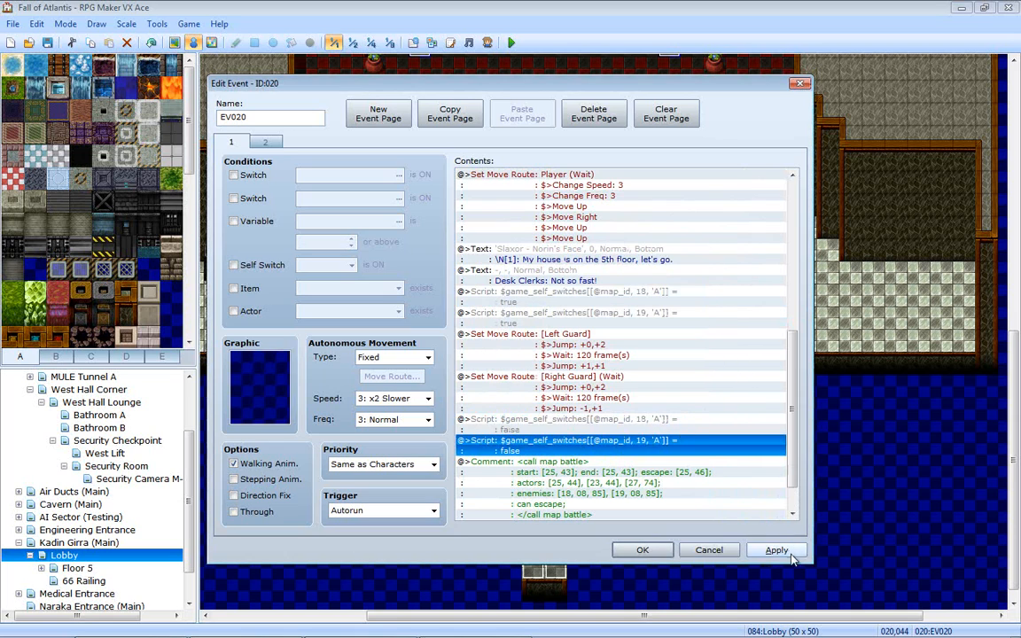
pyautogui.click(778, 550)
pyautogui.click(643, 551)
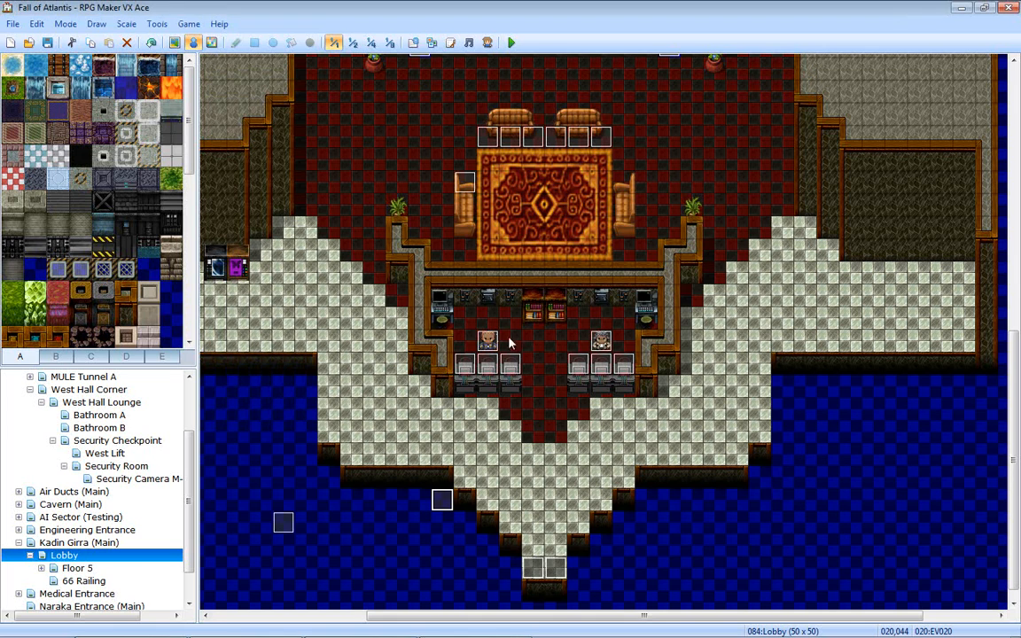
# - Save the project and playtest the lobby cutscene through the guards' jumps over the desks, then close the game
pyautogui.click(511, 43)
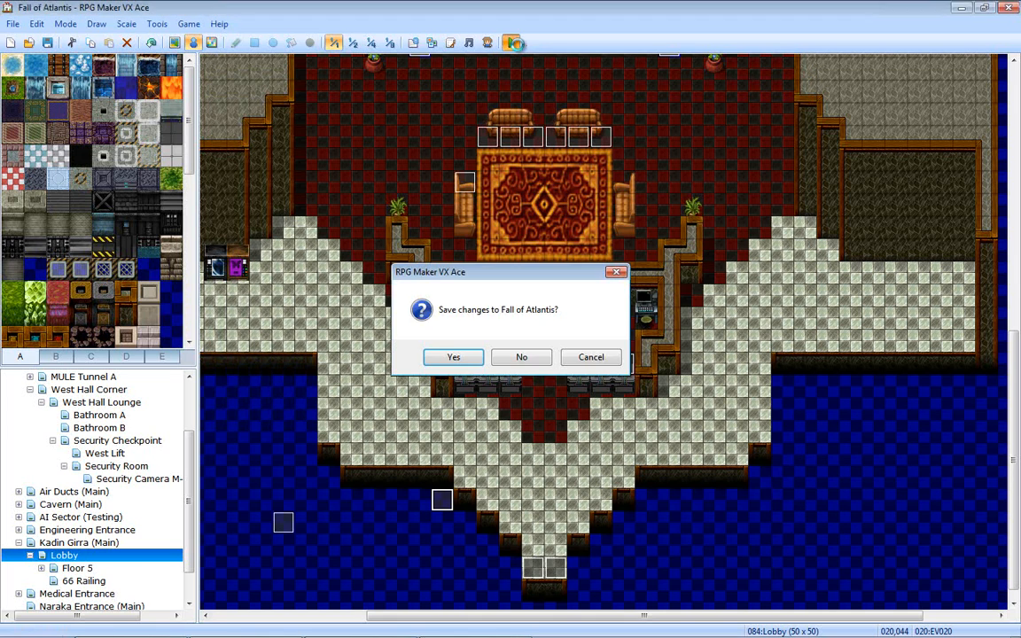
pyautogui.press('Return')
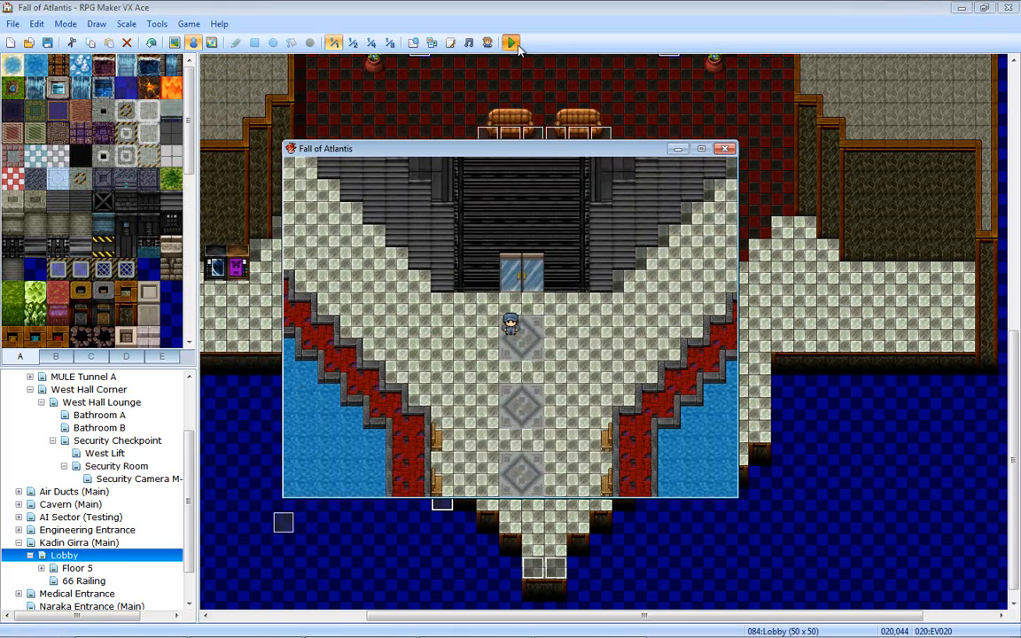
pyautogui.press('Up')
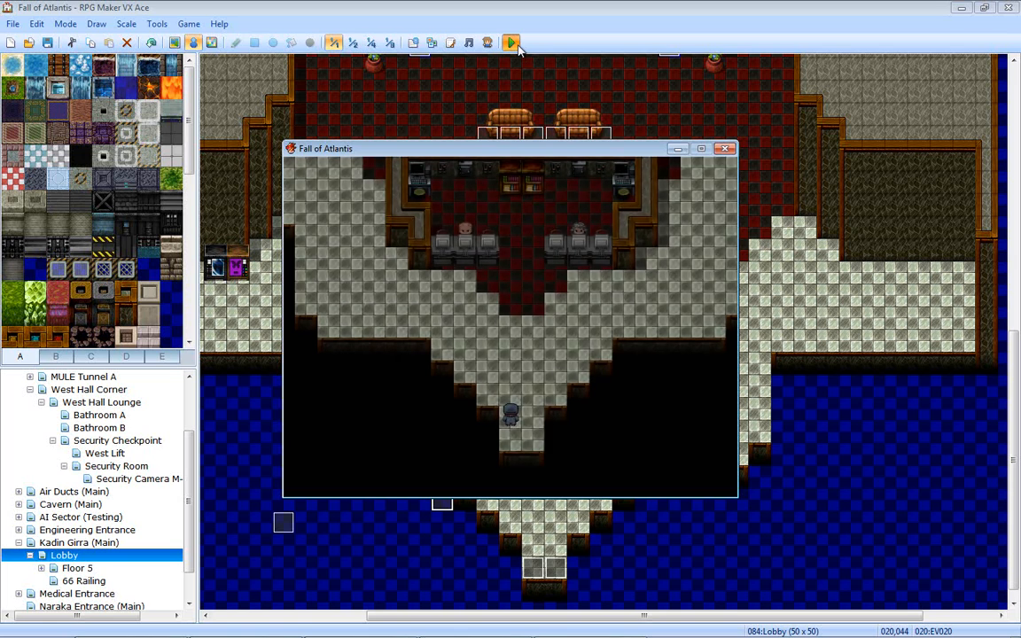
pyautogui.press('Up')
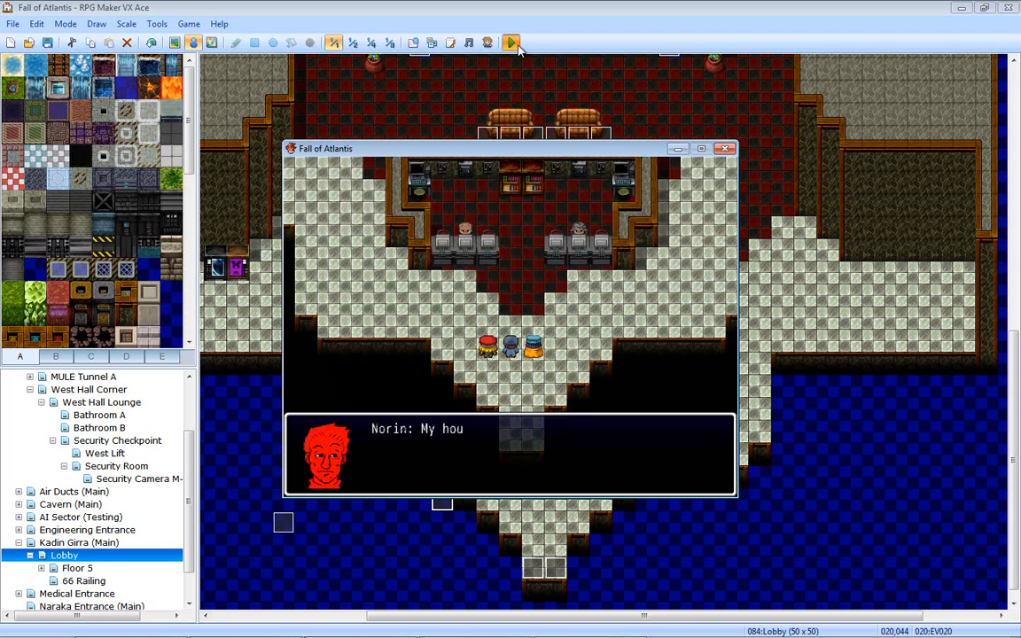
pyautogui.press('Return')
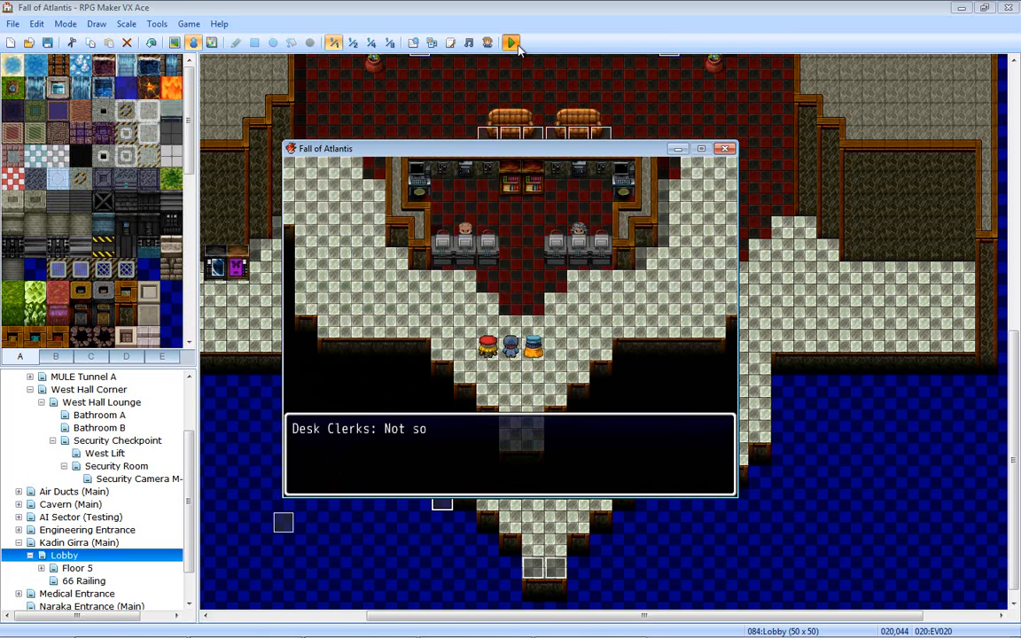
pyautogui.press('Return')
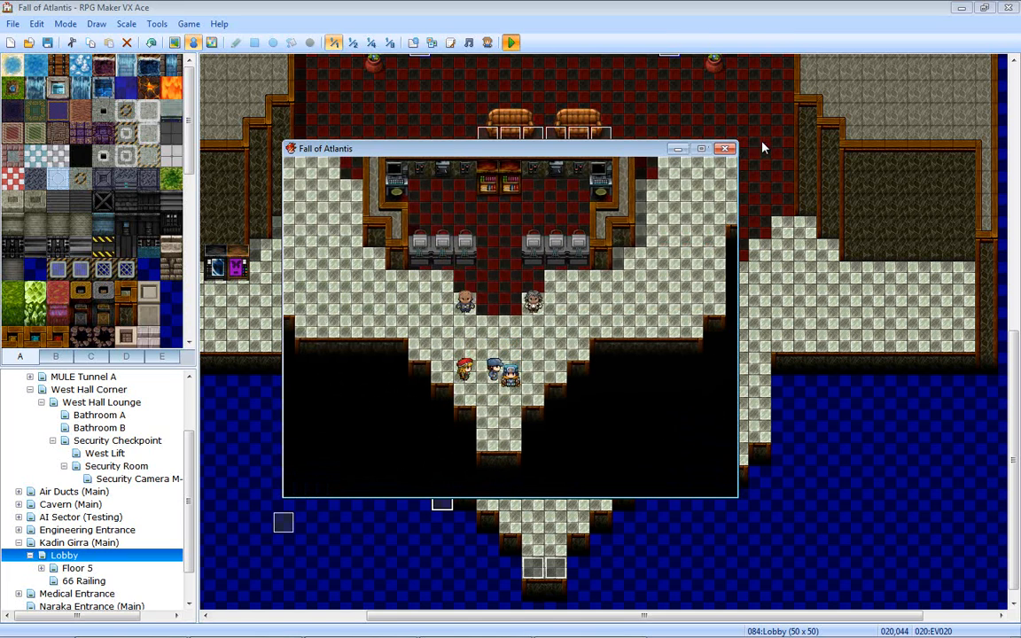
pyautogui.click(727, 149)
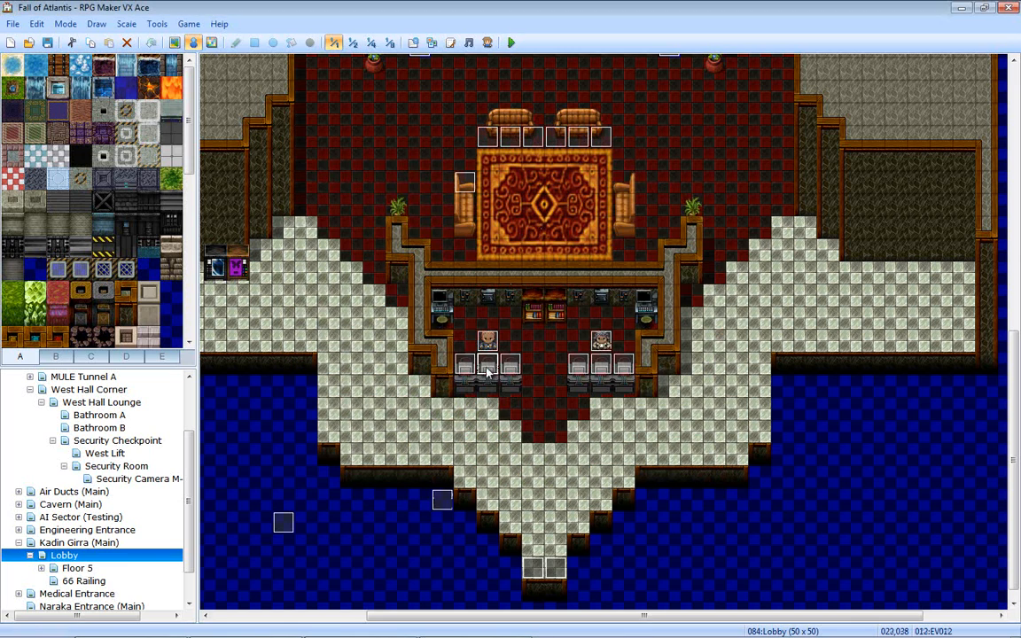
# - Check the IDs of the desk events in front of both guards and review both pages of EV012
pyautogui.doubleClick(487, 370)
pyautogui.click(274, 142)
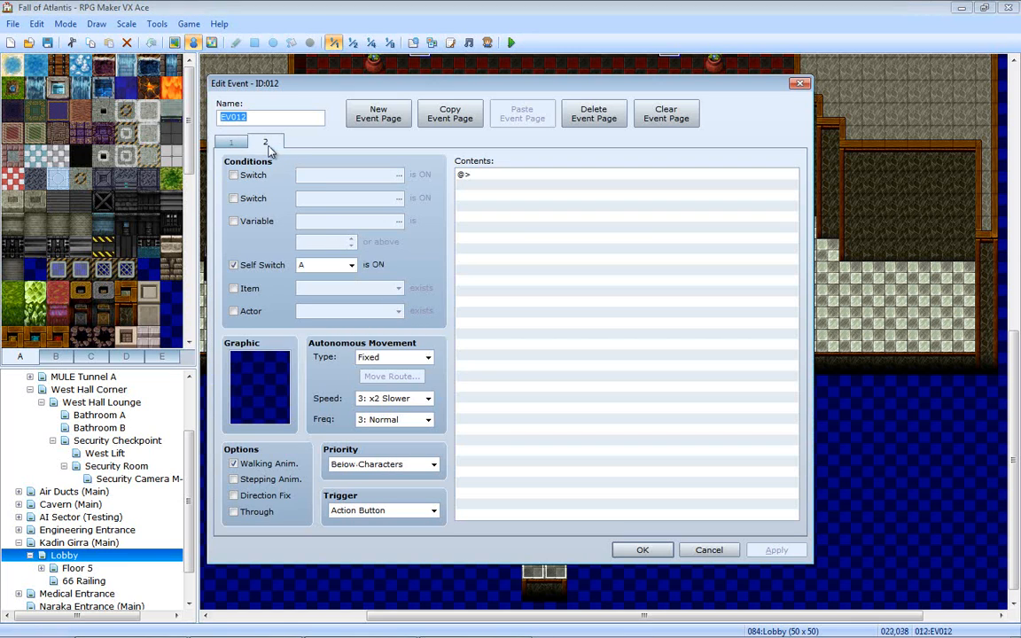
pyautogui.click(231, 141)
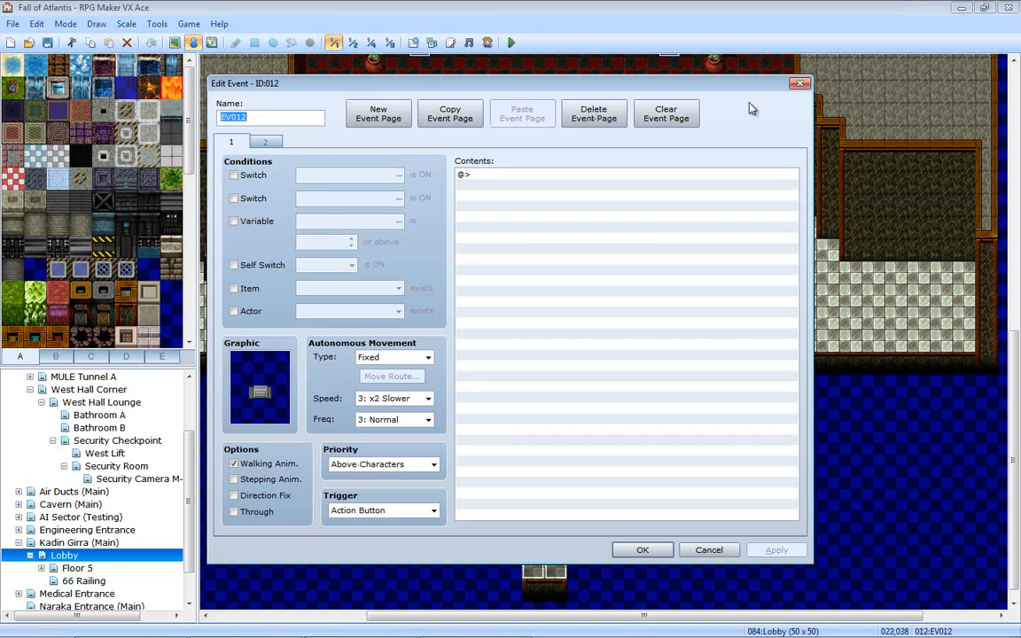
pyautogui.click(807, 83)
pyautogui.doubleClick(601, 371)
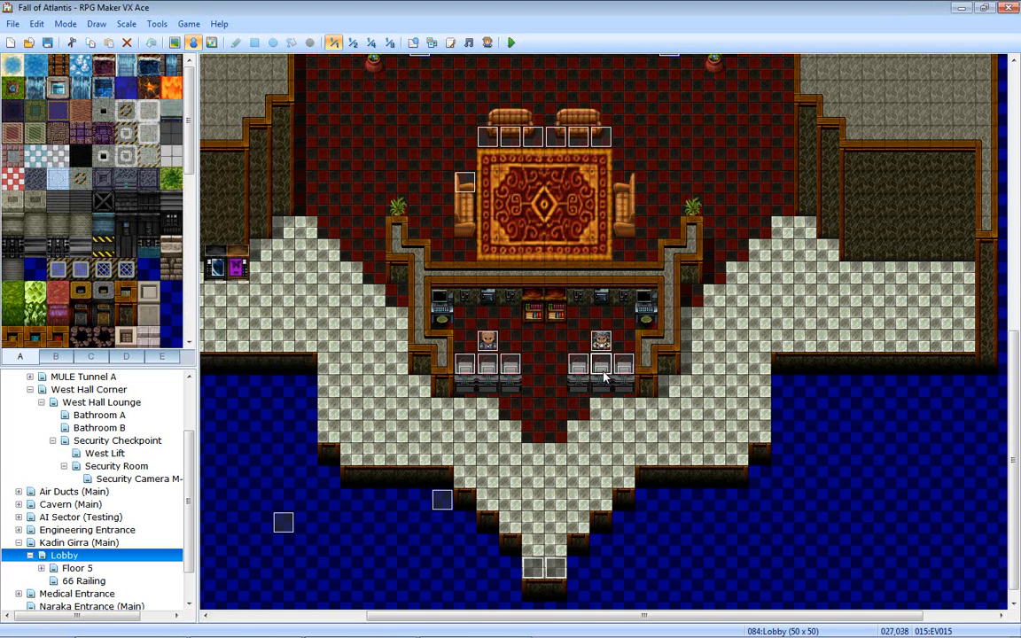
pyautogui.click(801, 83)
# - In EV020, change the event IDs in the two scripts that set self switch A to true to 12 and 15
pyautogui.doubleClick(441, 502)
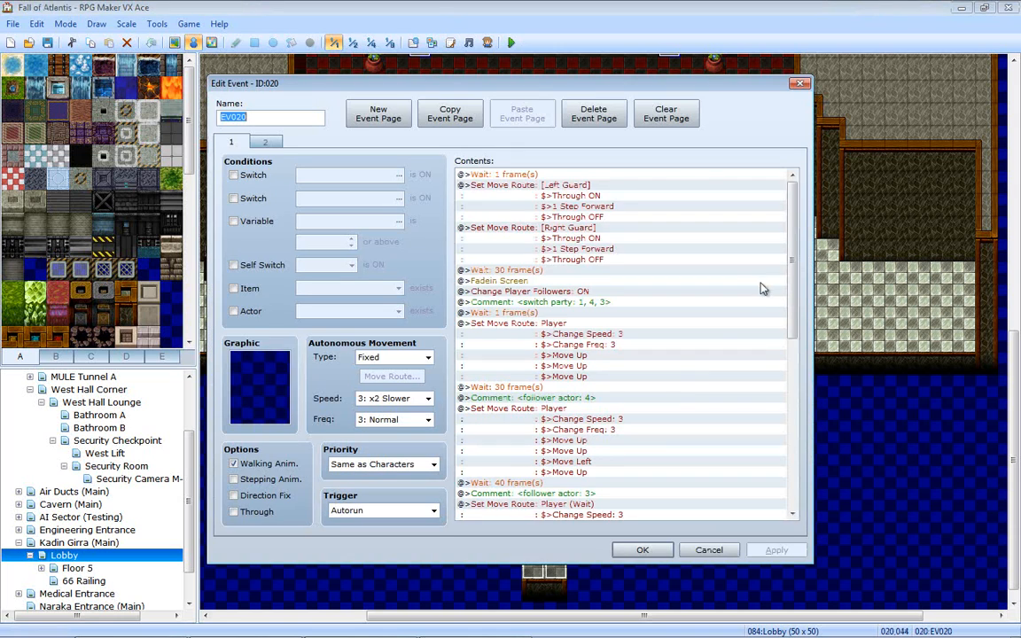
pyautogui.moveTo(791, 249); pyautogui.dragTo(782, 389)
pyautogui.click(626, 304)
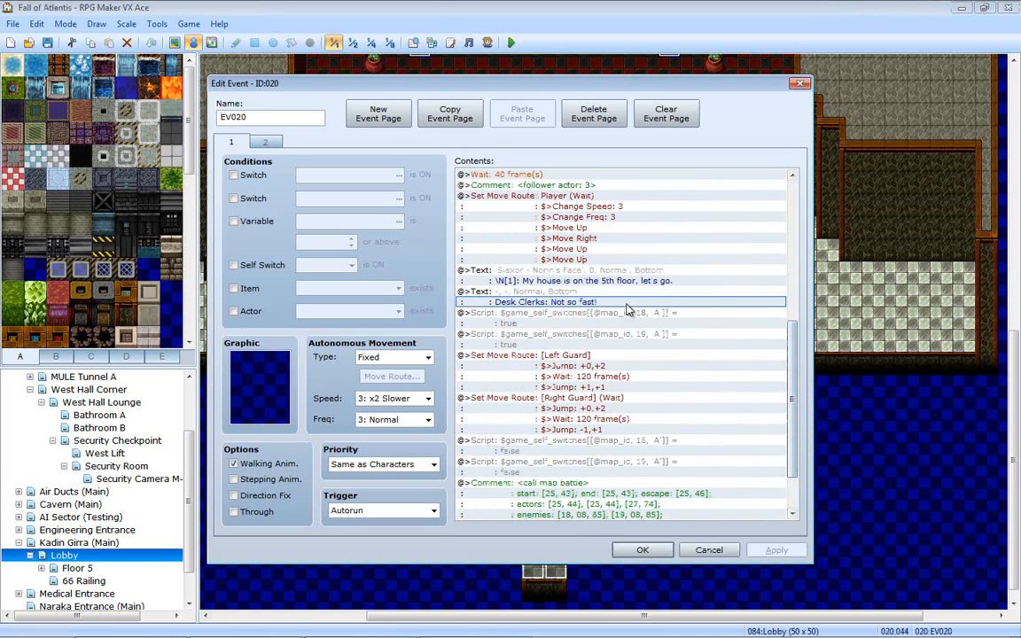
pyautogui.click(626, 312)
pyautogui.doubleClick(626, 314)
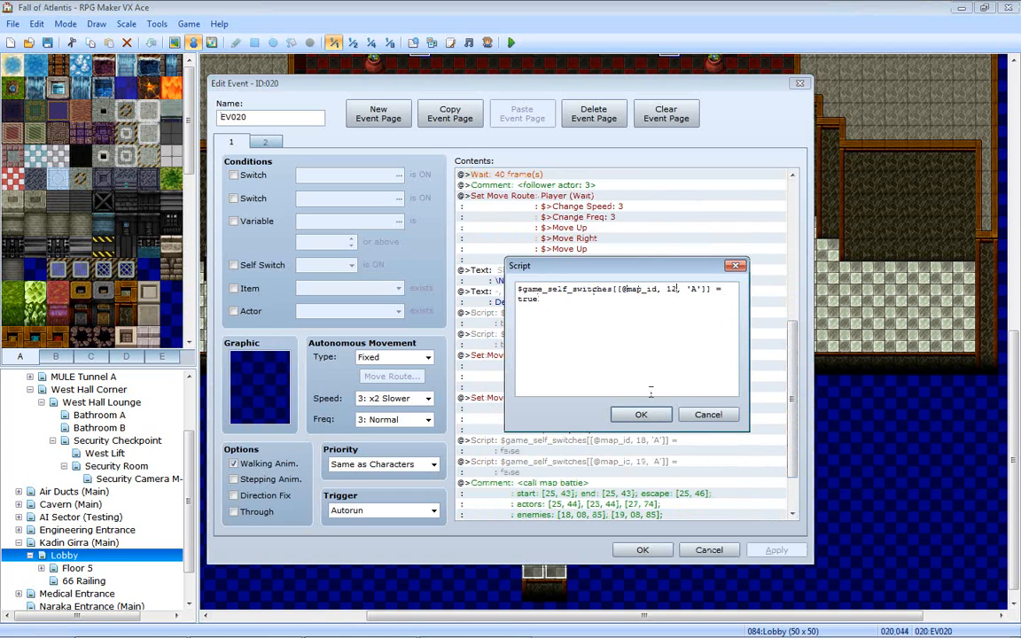
pyautogui.click(640, 414)
pyautogui.doubleClick(562, 316)
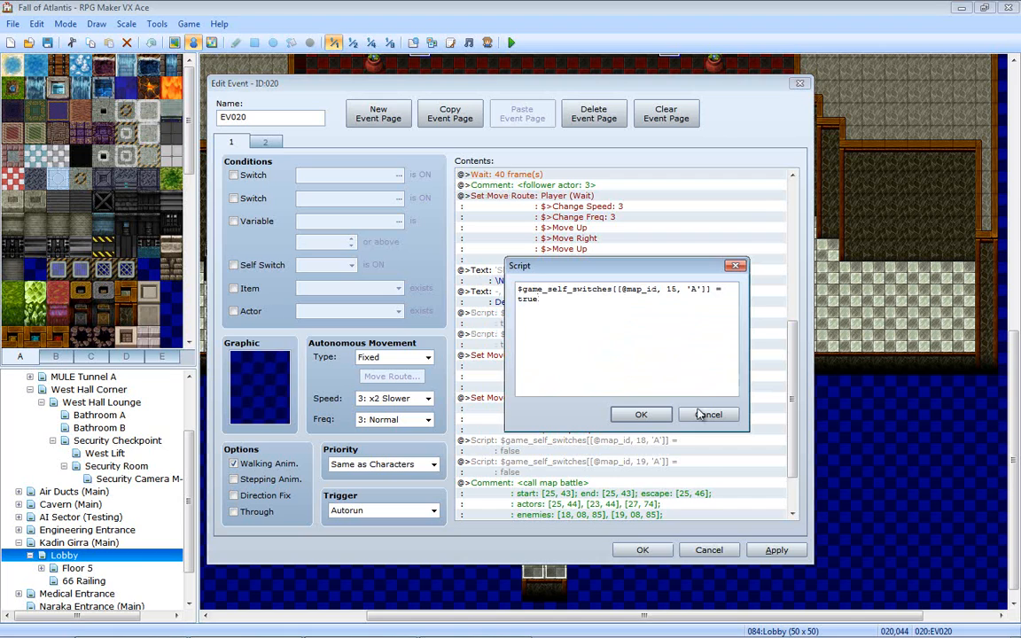
pyautogui.click(646, 417)
# - Change the event IDs in the two scripts that set self switch A to false to 12 and 15, and save EV020
pyautogui.doubleClick(583, 395)
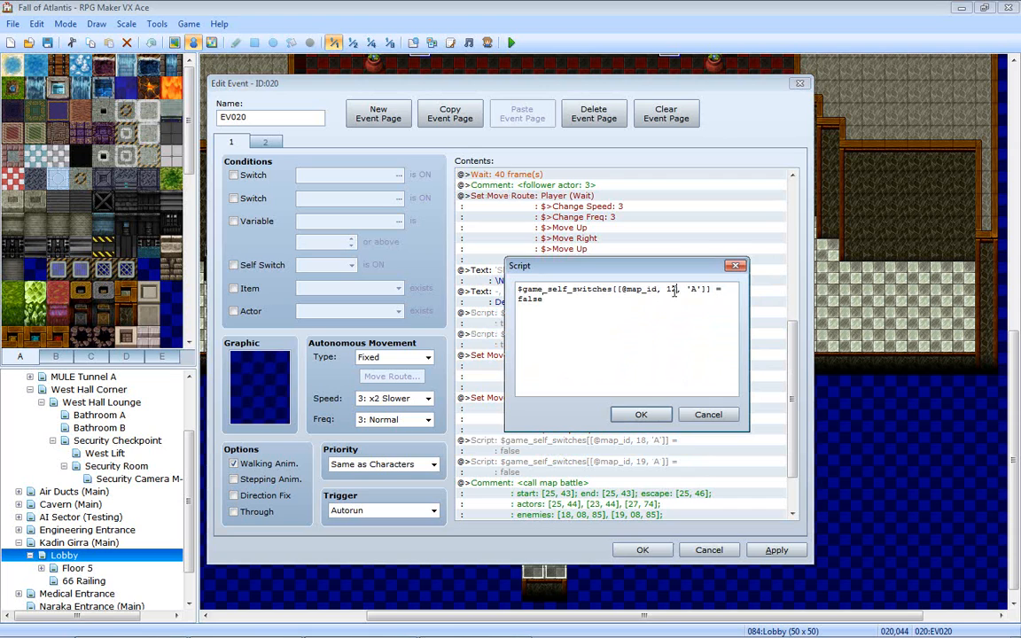
pyautogui.click(641, 414)
pyautogui.doubleClick(581, 462)
pyautogui.click(641, 414)
pyautogui.click(776, 550)
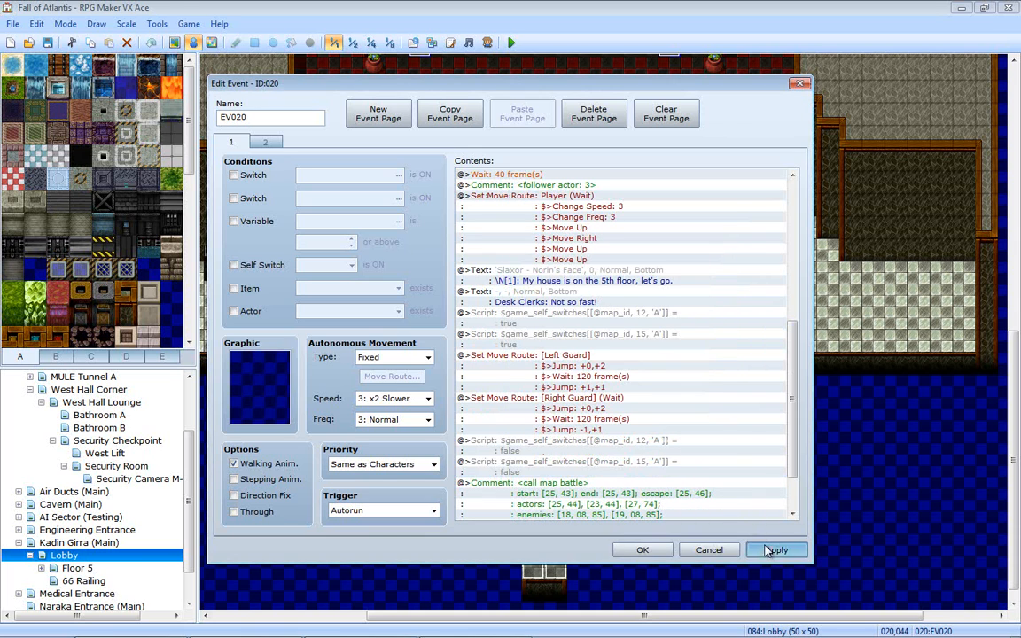
pyautogui.click(643, 550)
# - Review the first page of the Left Guard event and close it
pyautogui.doubleClick(442, 312)
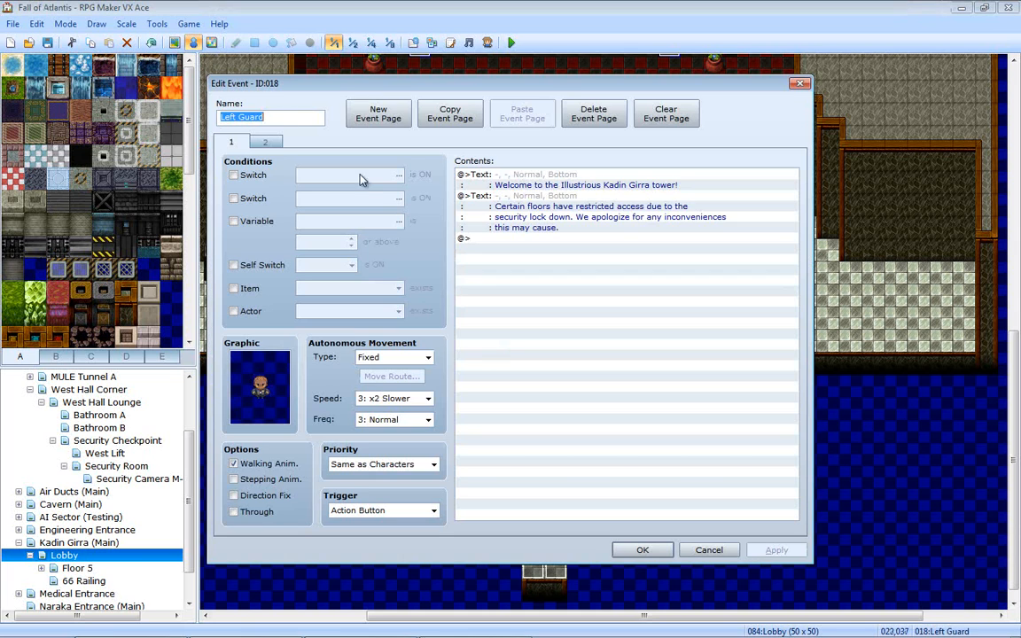
pyautogui.click(230, 140)
pyautogui.click(801, 84)
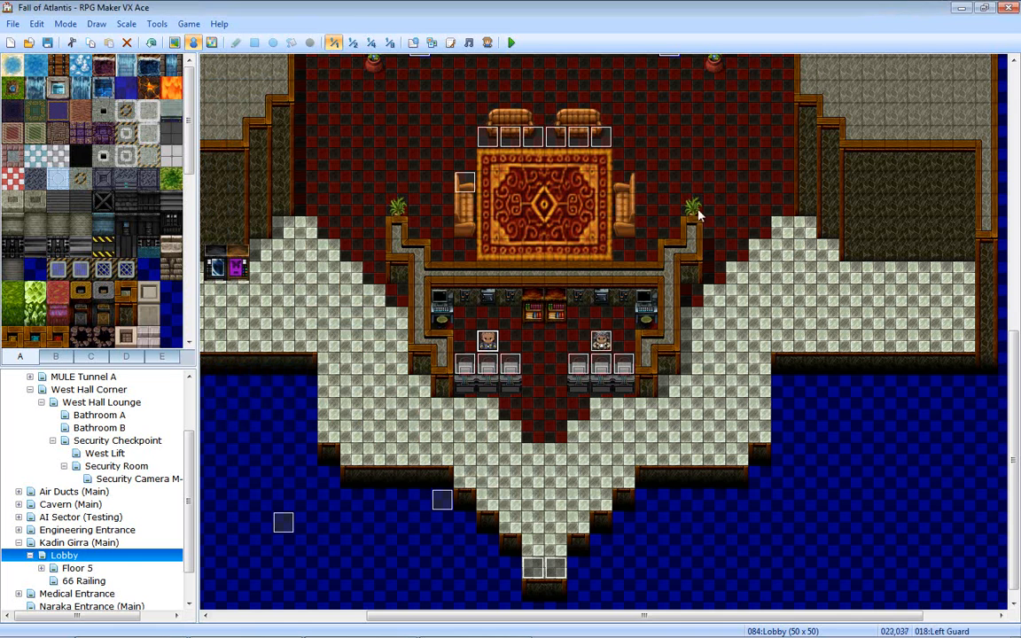
# - Save the project and playtest the lobby cutscene until the guards have jumped over the desks, then close the game
pyautogui.click(511, 43)
pyautogui.press('Return')
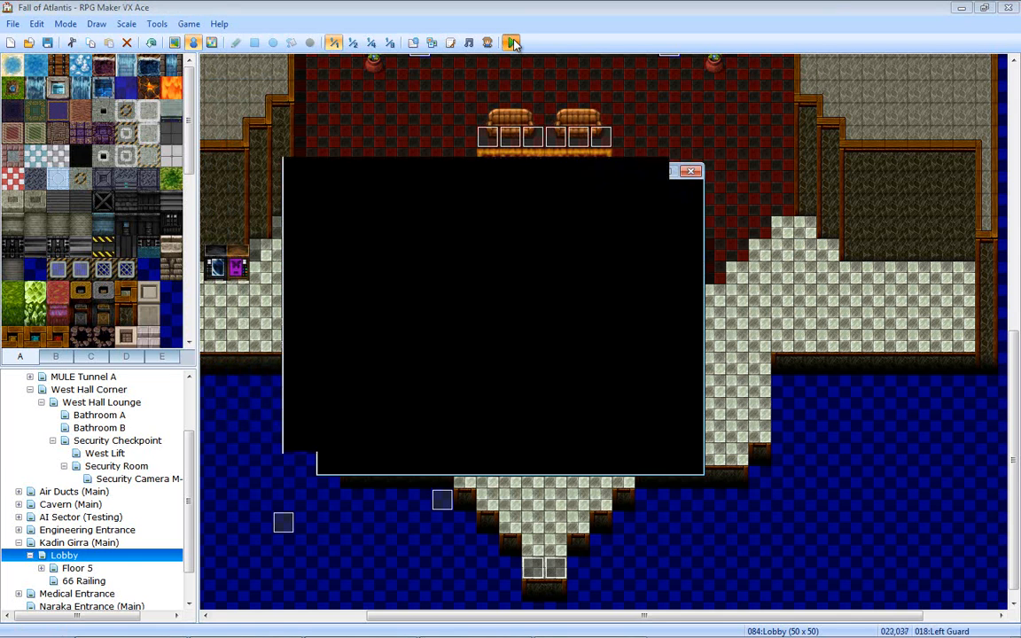
pyautogui.press('Return')
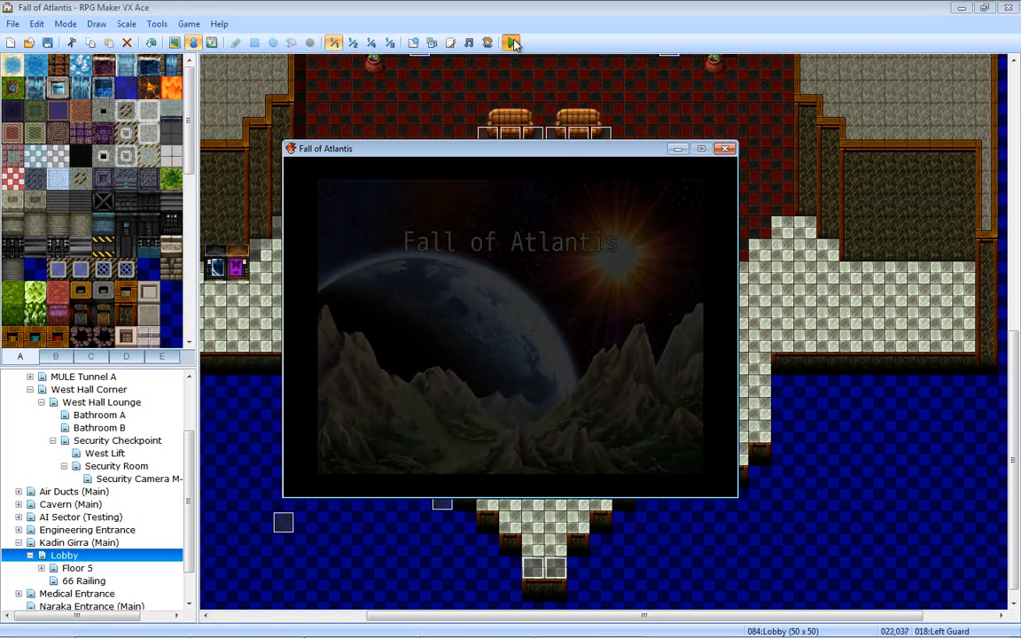
pyautogui.press('Up')
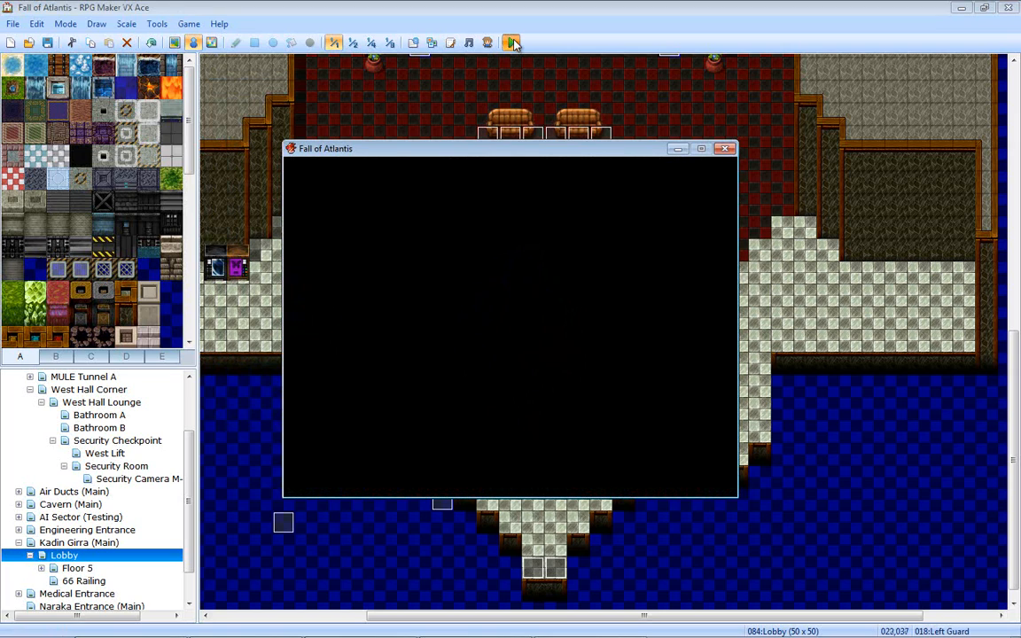
pyautogui.press('Up')
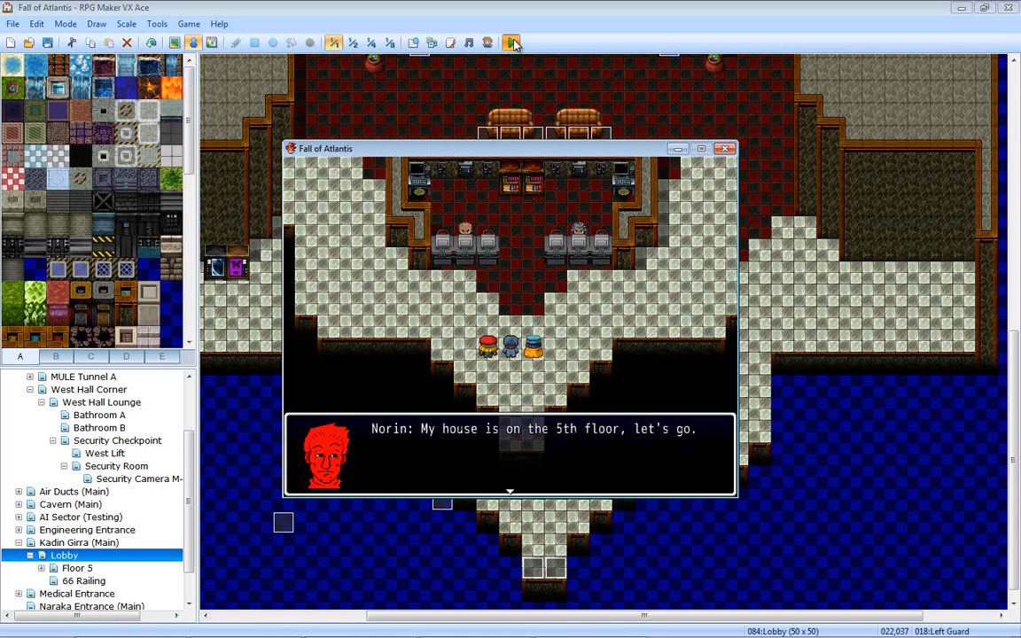
pyautogui.press('Return')
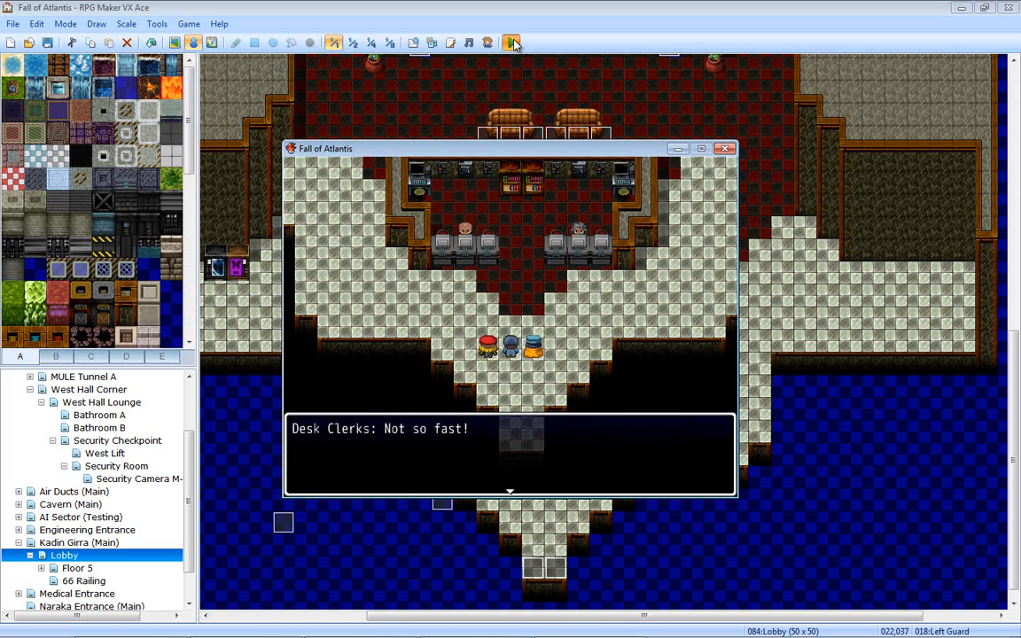
pyautogui.press('Return')
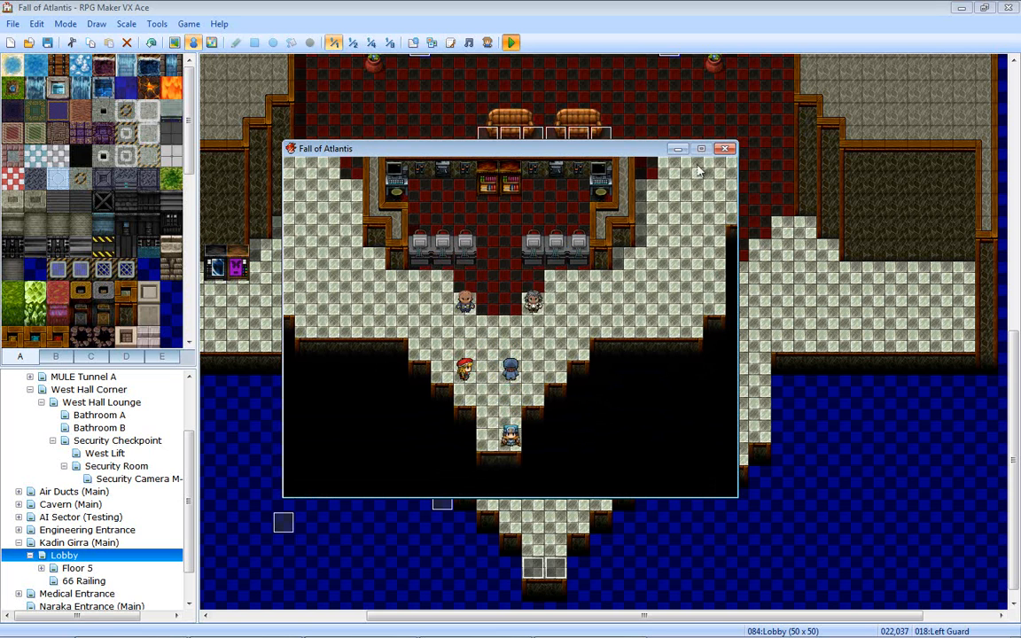
pyautogui.click(725, 149)
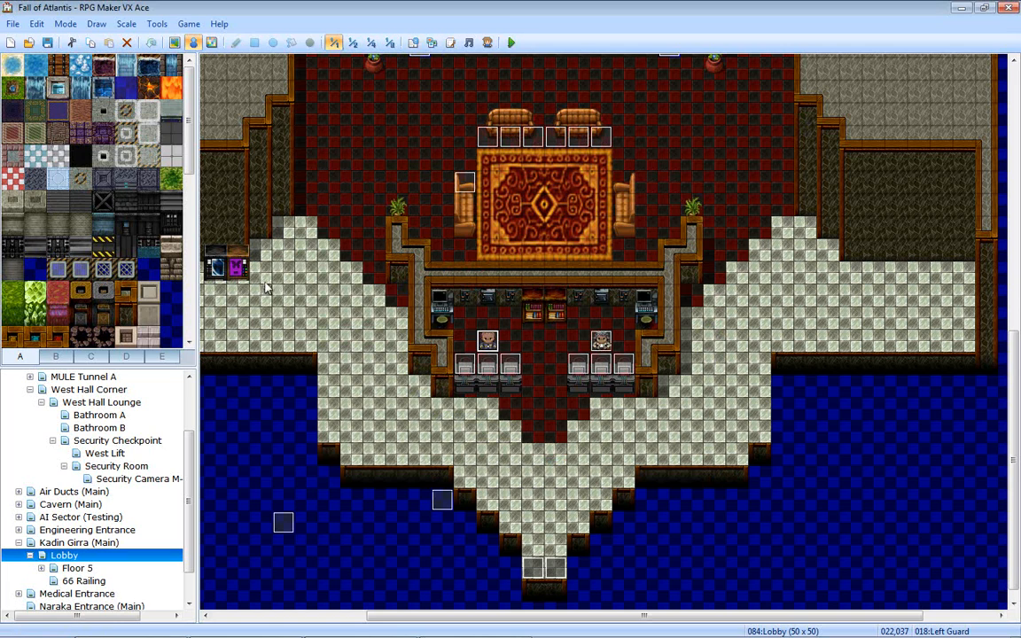
# - Paint the upper desk tile from tileset sheet C onto the lobby map at the middle desk in front of each guard
pyautogui.click(100, 357)
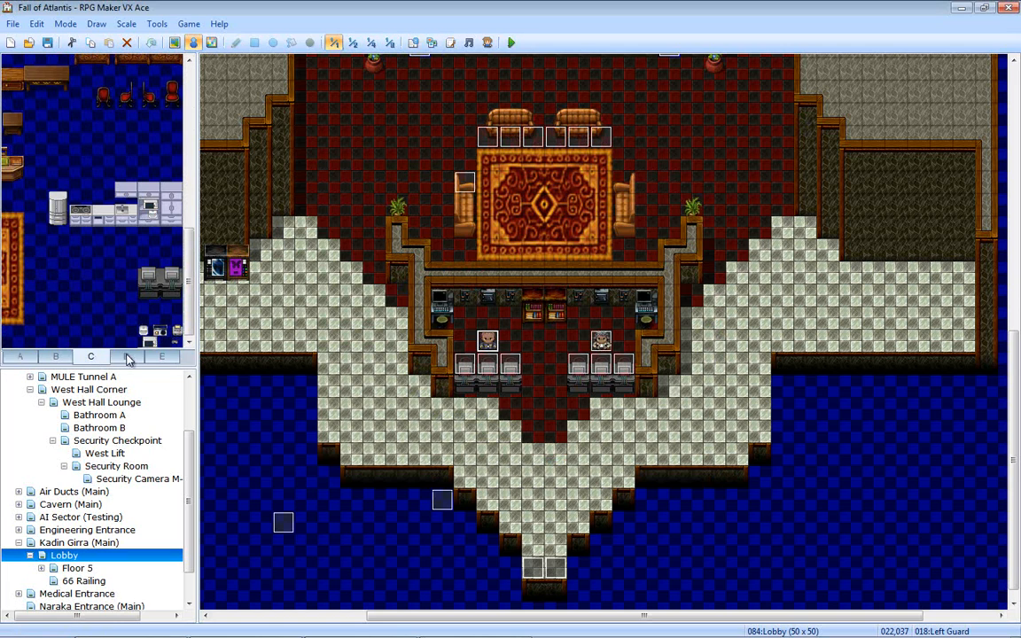
pyautogui.click(170, 269)
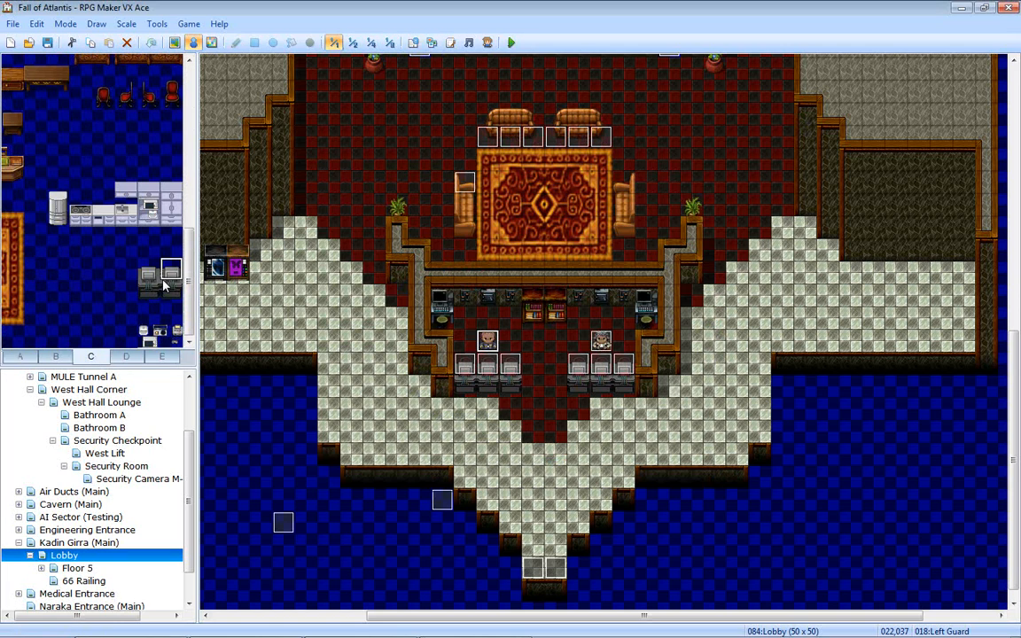
pyautogui.click(174, 42)
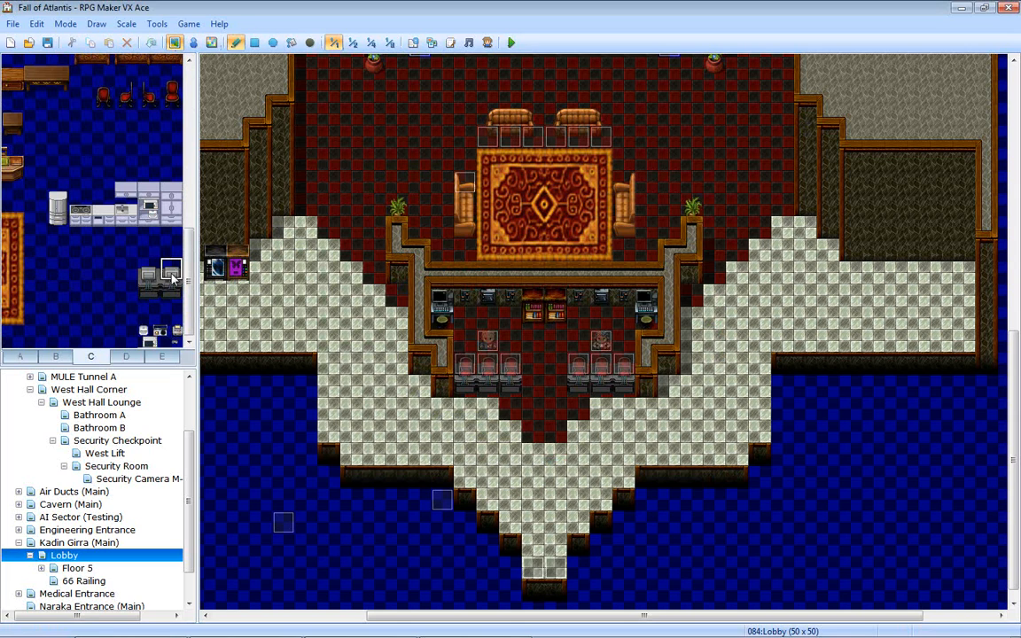
pyautogui.click(485, 372)
pyautogui.click(601, 369)
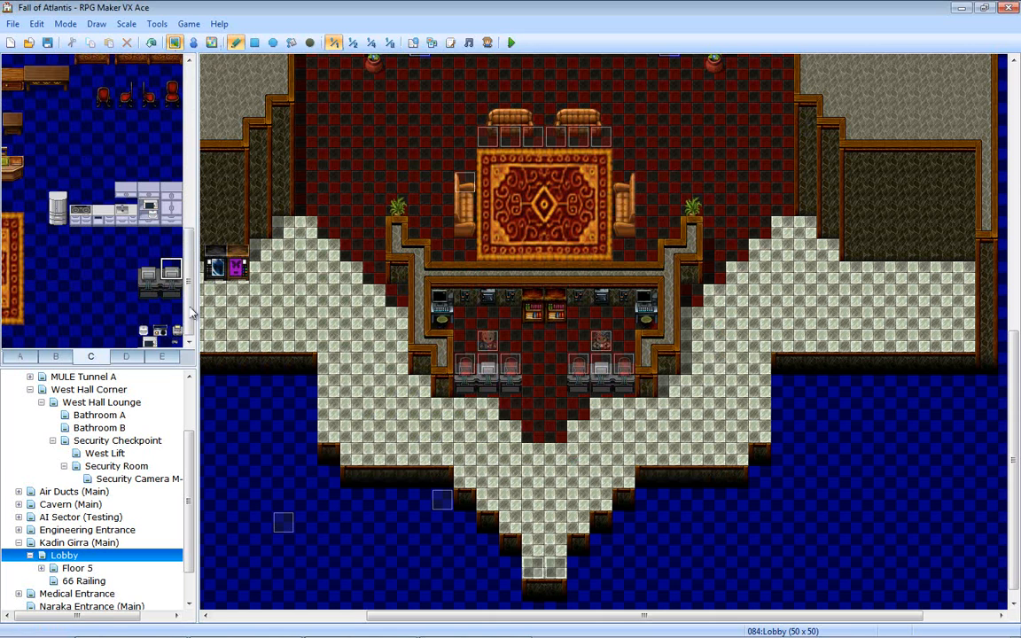
# - Playtest the lobby cutscene with the painted desk tiles through the guards' first jump, then close the game
pyautogui.click(511, 44)
pyautogui.press('Return')
pyautogui.press('Up')
pyautogui.press('Return')
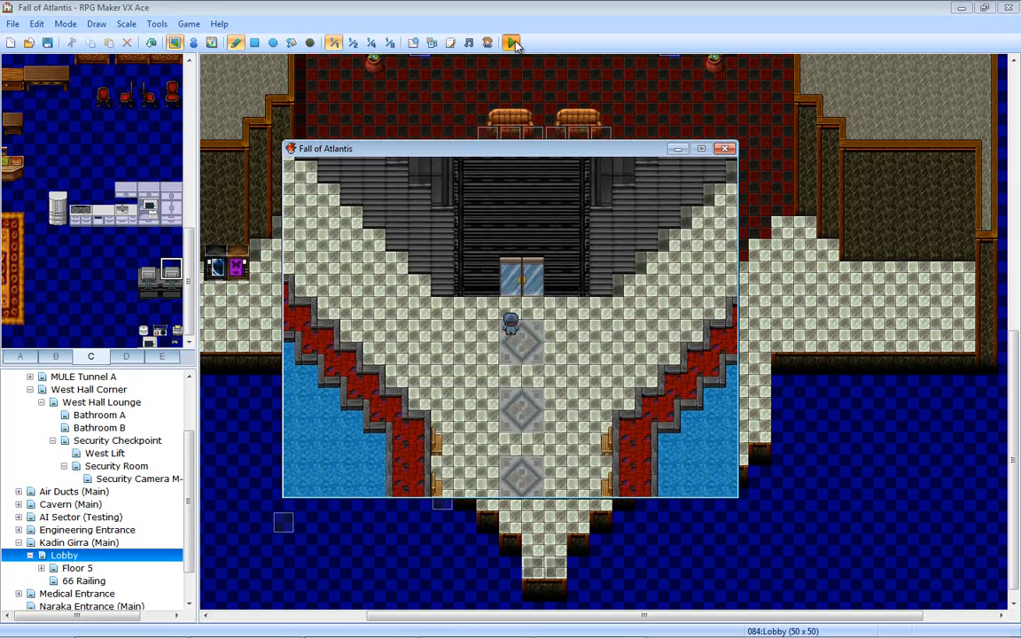
pyautogui.press('Up')
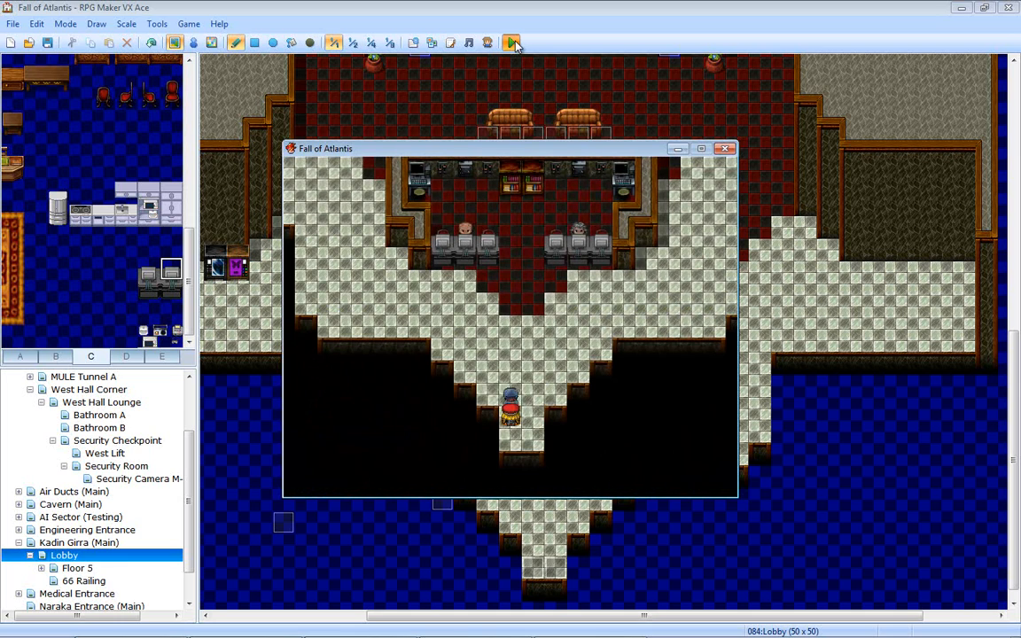
pyautogui.press('Up')
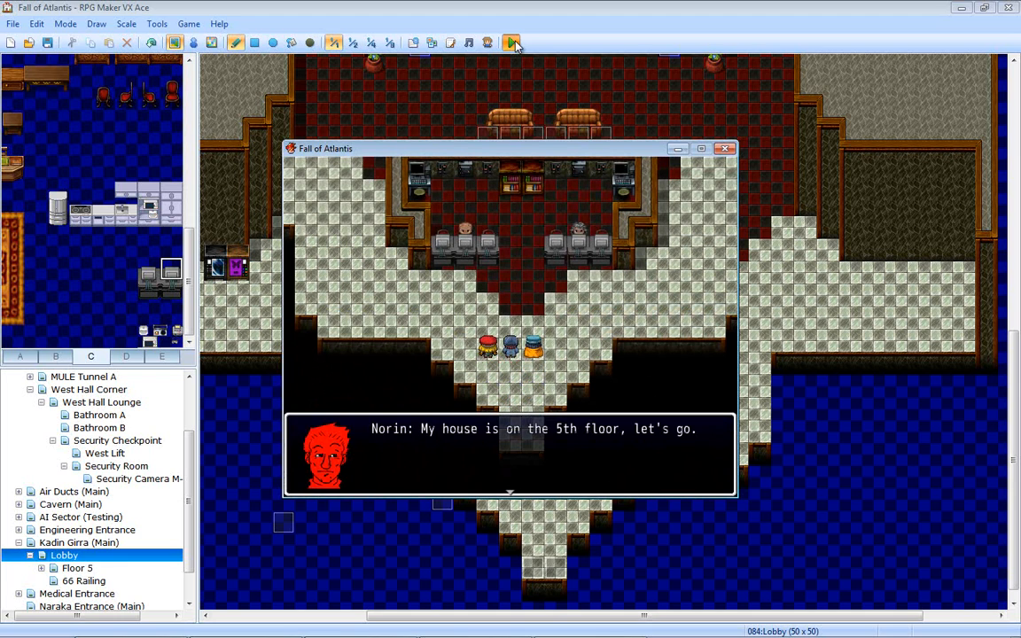
pyautogui.press('Return')
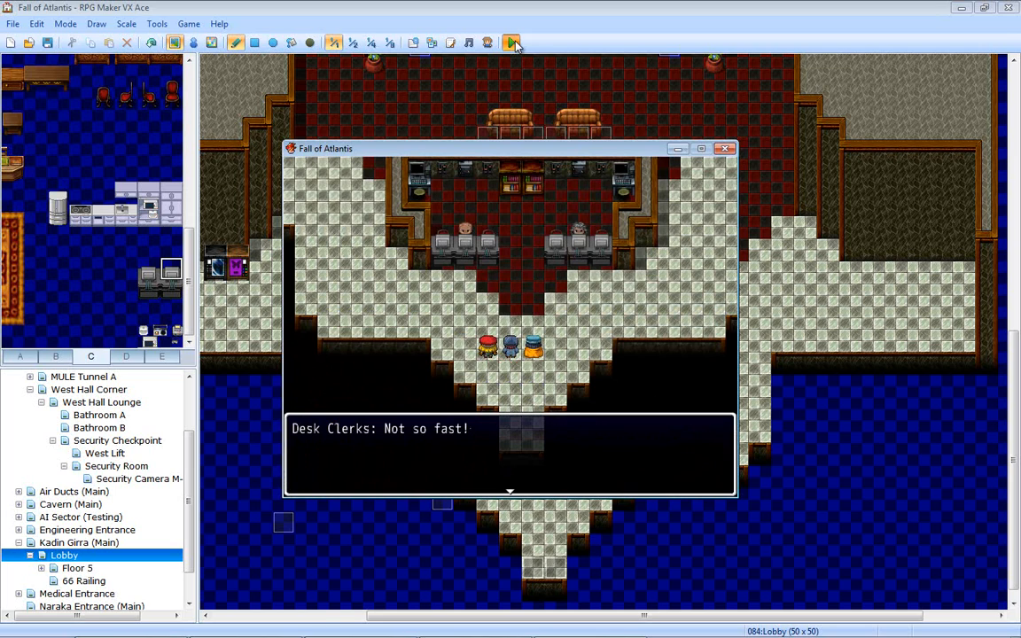
pyautogui.press('Return')
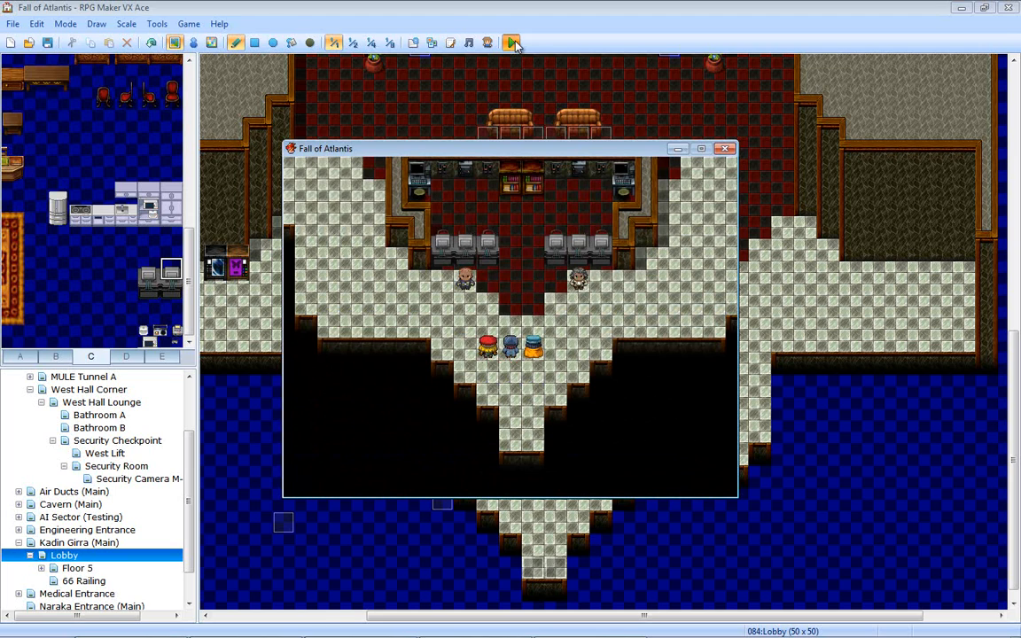
pyautogui.click(725, 149)
# - Check in the Lobby map's properties which tileset it uses
pyautogui.click(412, 43)
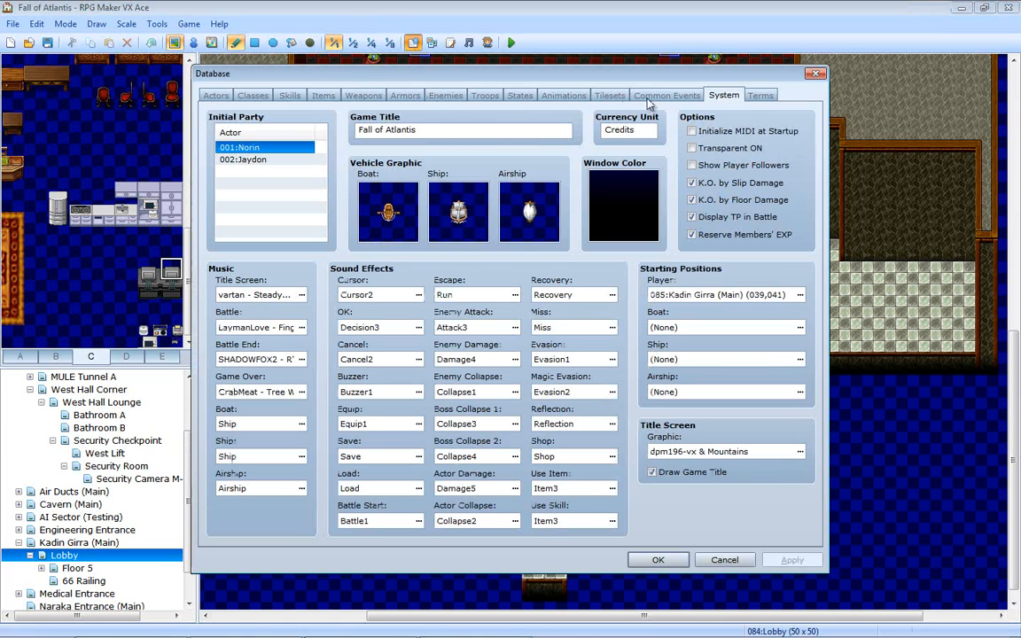
pyautogui.click(610, 95)
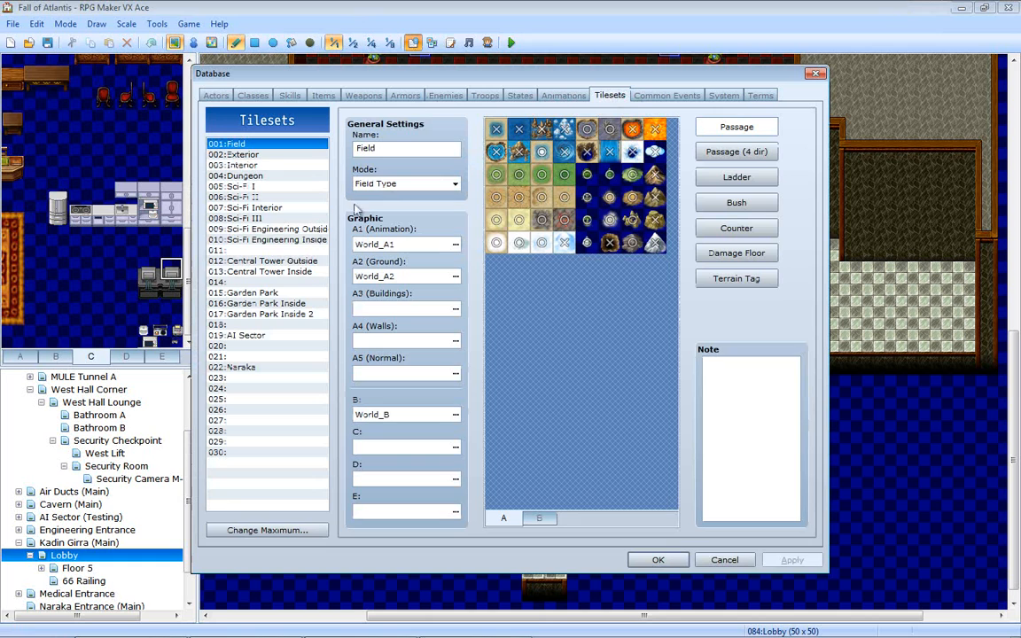
pyautogui.press('Escape')
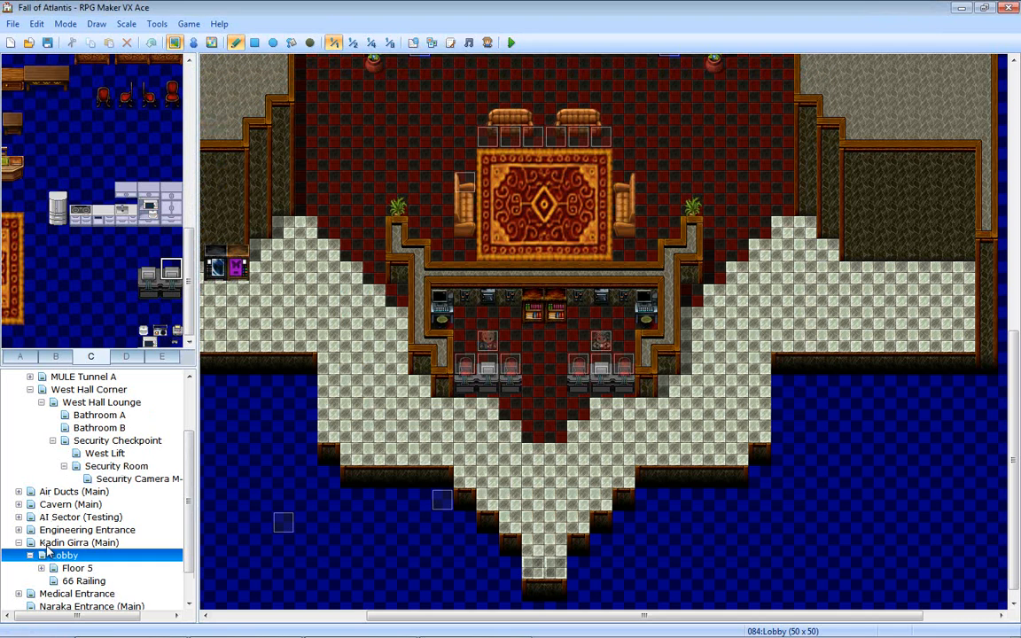
pyautogui.rightClick(51, 551)
pyautogui.click(128, 408)
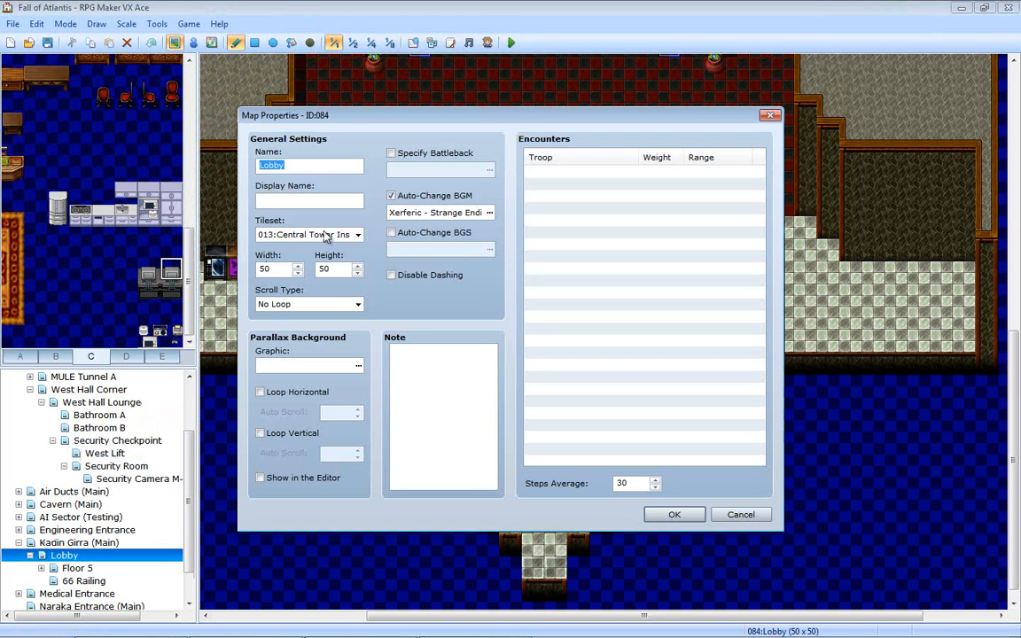
pyautogui.press('Escape')
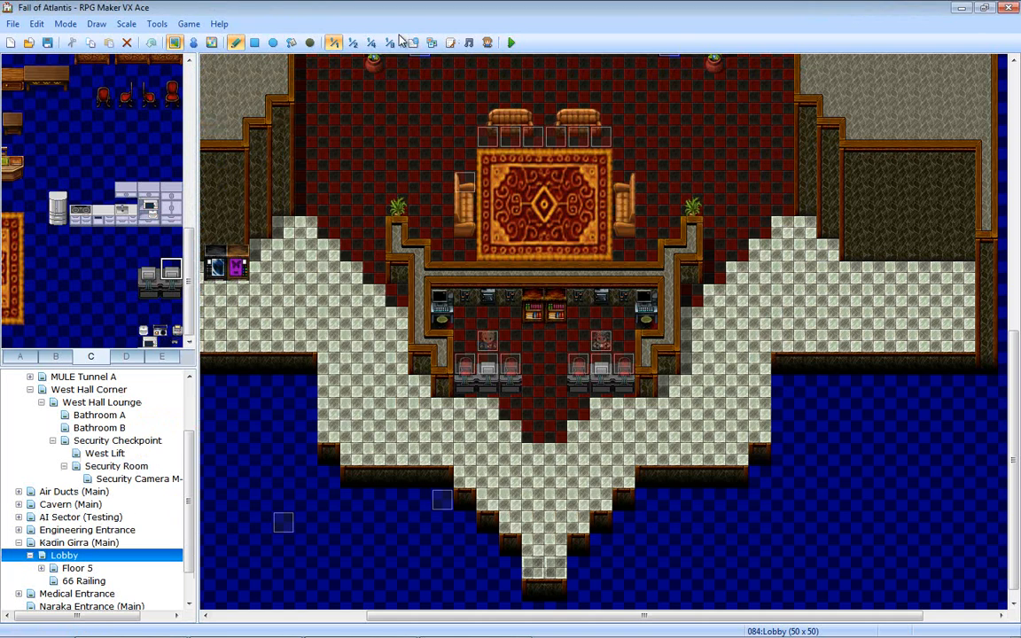
# - In the Central Tower Inside tileset, set the passage of the second upper desk tile on sheet C to passable (circle) and save the database changes
pyautogui.click(411, 41)
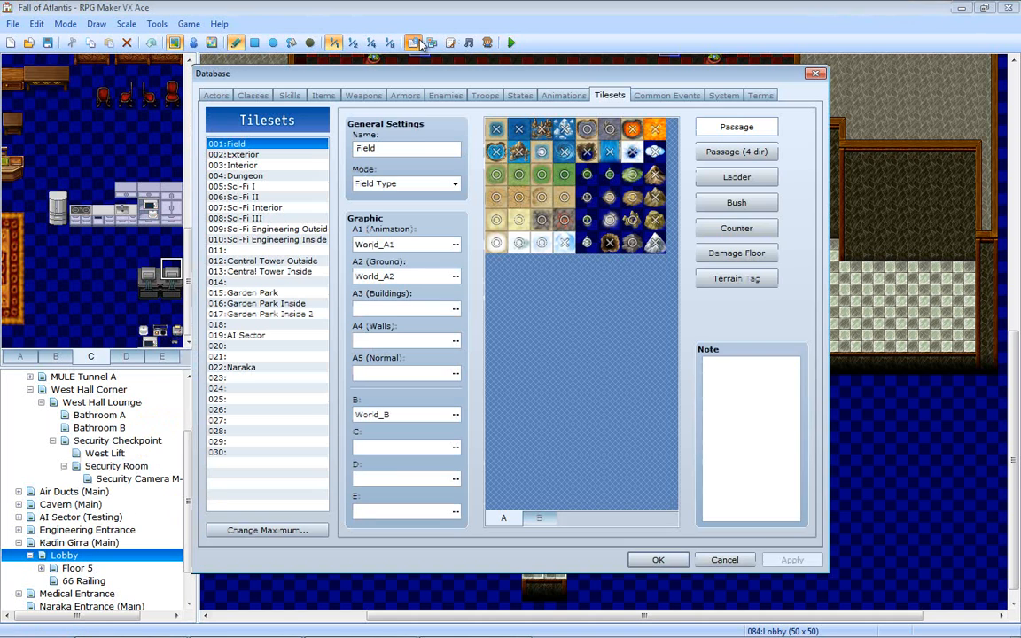
pyautogui.click(256, 272)
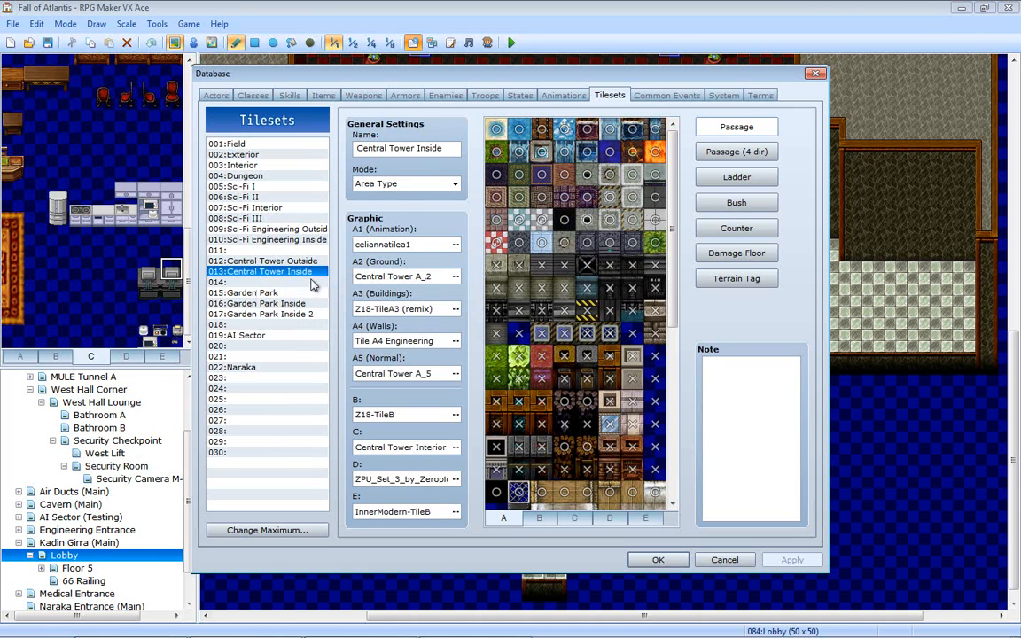
pyautogui.click(633, 519)
pyautogui.scroll(-5, 607, 440)
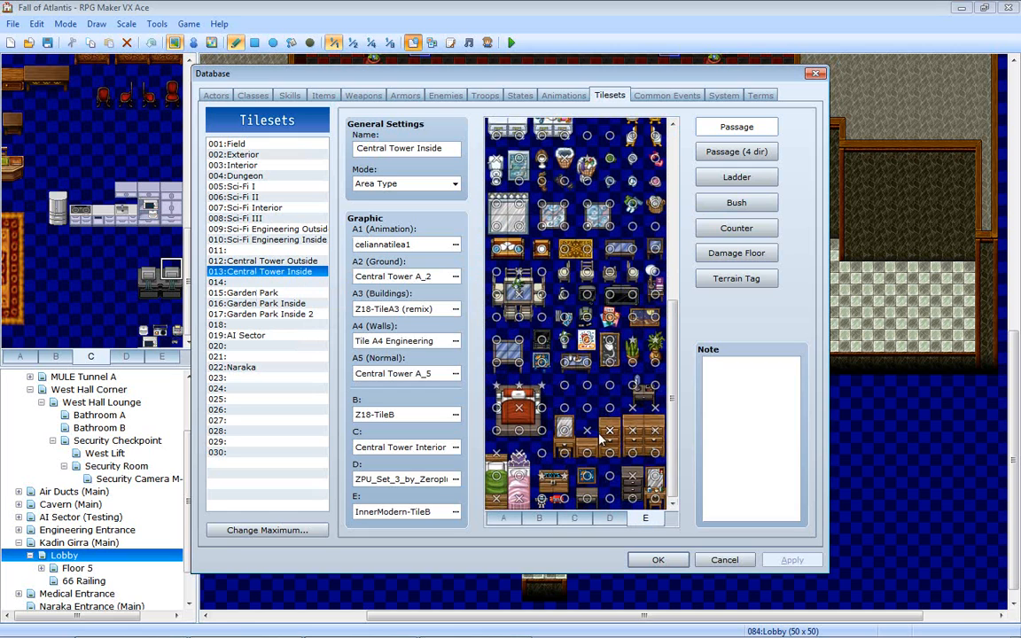
pyautogui.click(614, 520)
pyautogui.scroll(-5, 609, 440)
pyautogui.click(575, 519)
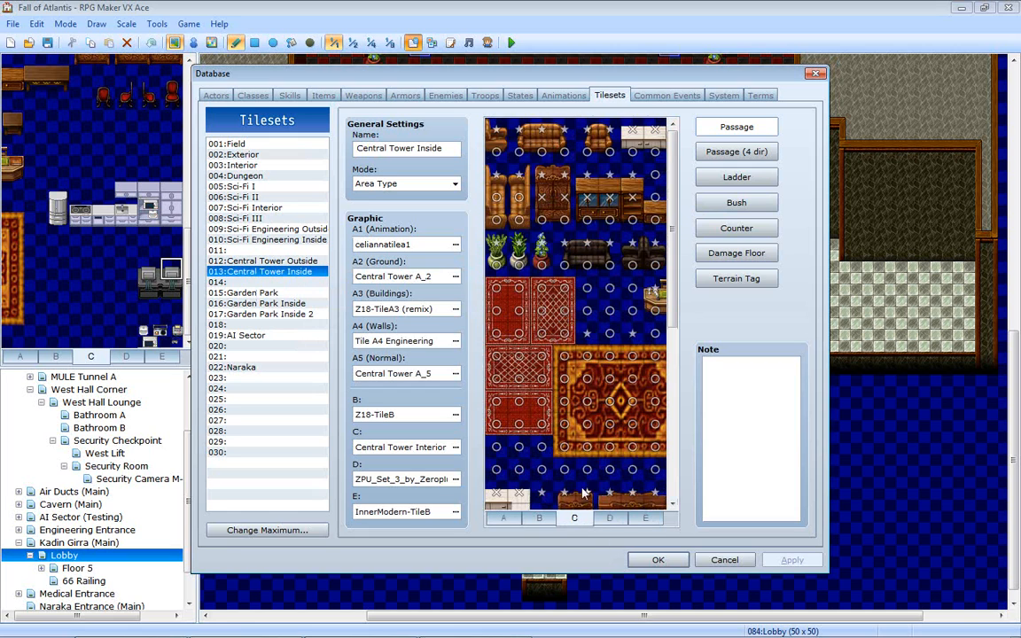
pyautogui.scroll(-5, 589, 419)
pyautogui.click(655, 432)
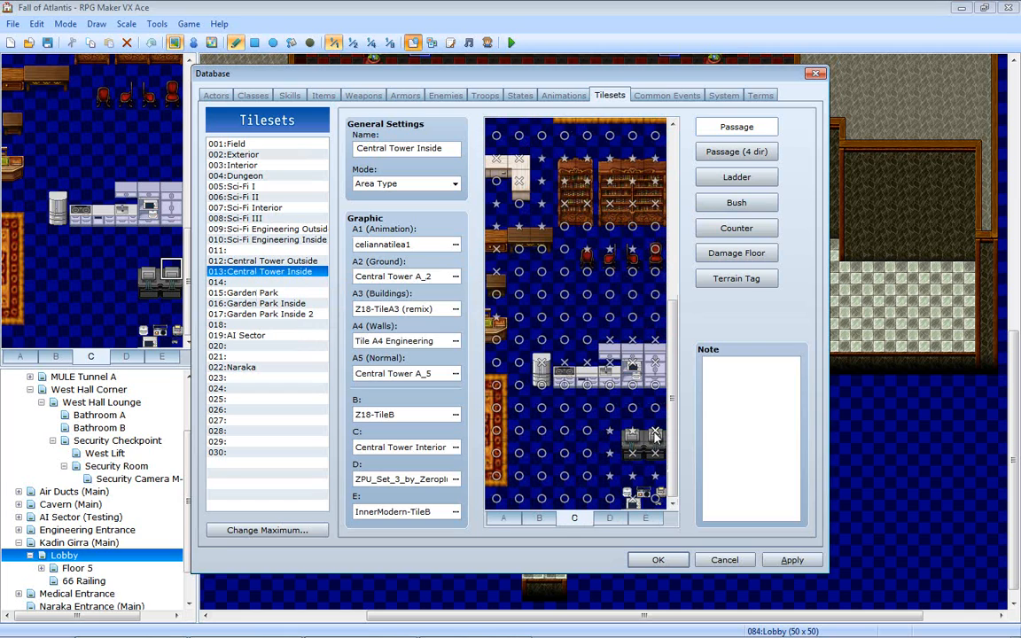
pyautogui.click(655, 434)
pyautogui.click(638, 442)
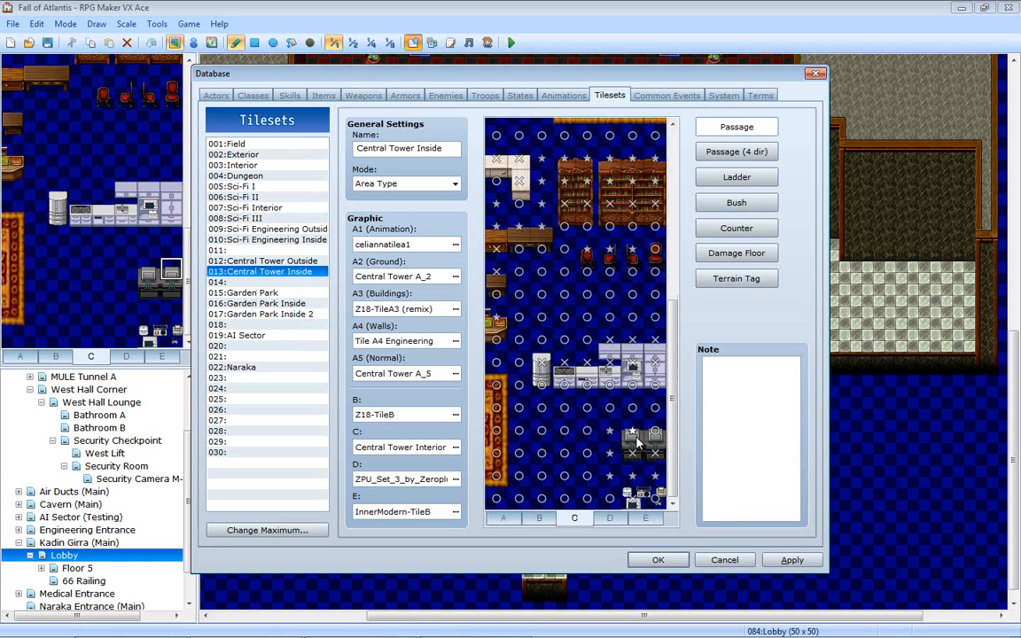
pyautogui.click(783, 564)
pyautogui.click(658, 559)
# - Save the project changes and playtest the lobby cutscene from the saved game through the opening dialogue
pyautogui.press('F12')
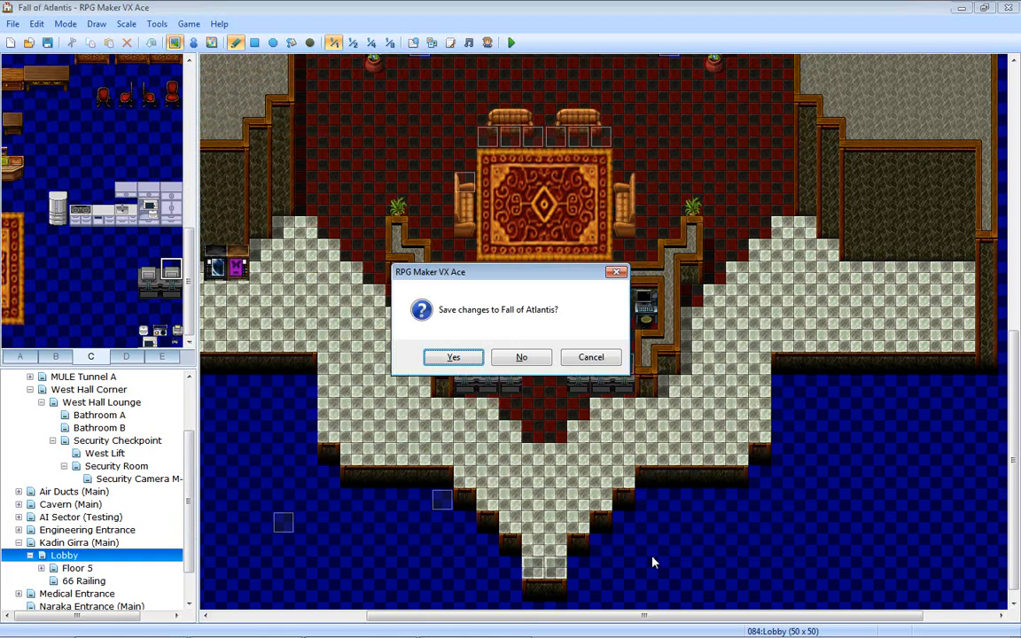
pyautogui.press('Return')
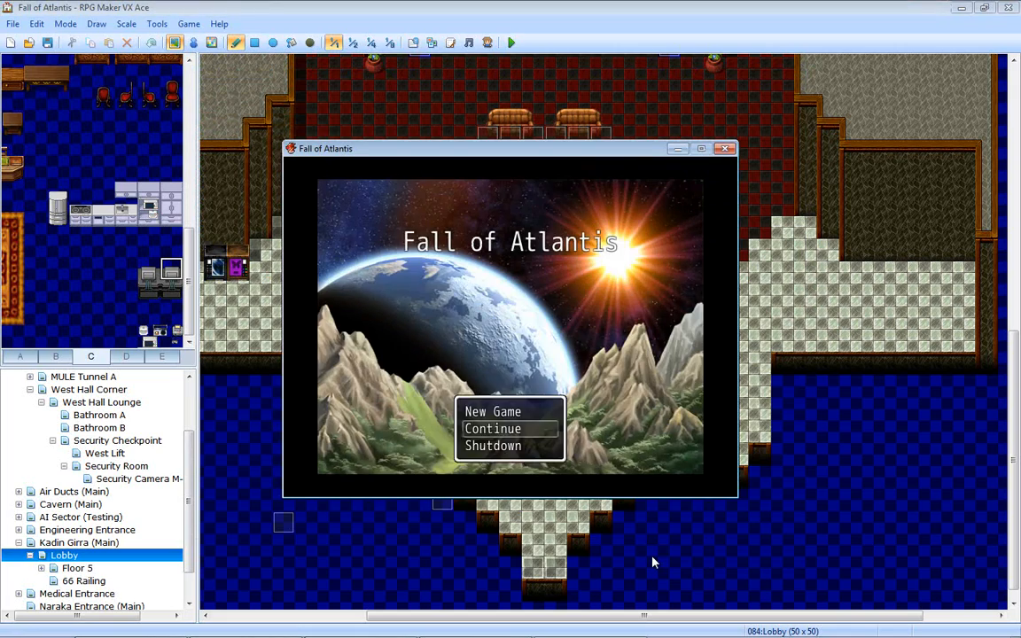
pyautogui.press('Return')
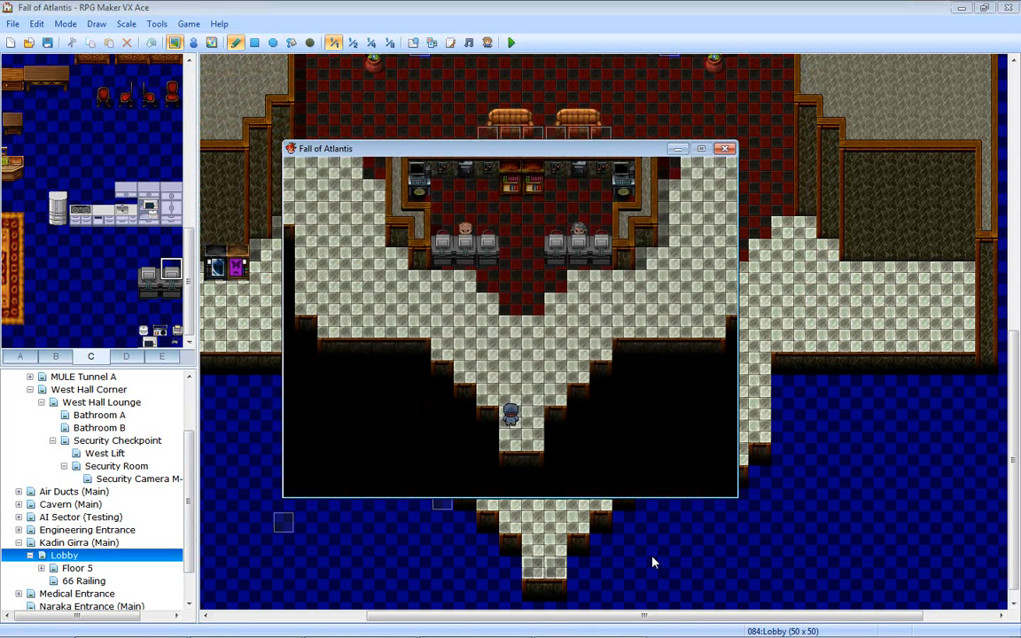
pyautogui.press('Up')
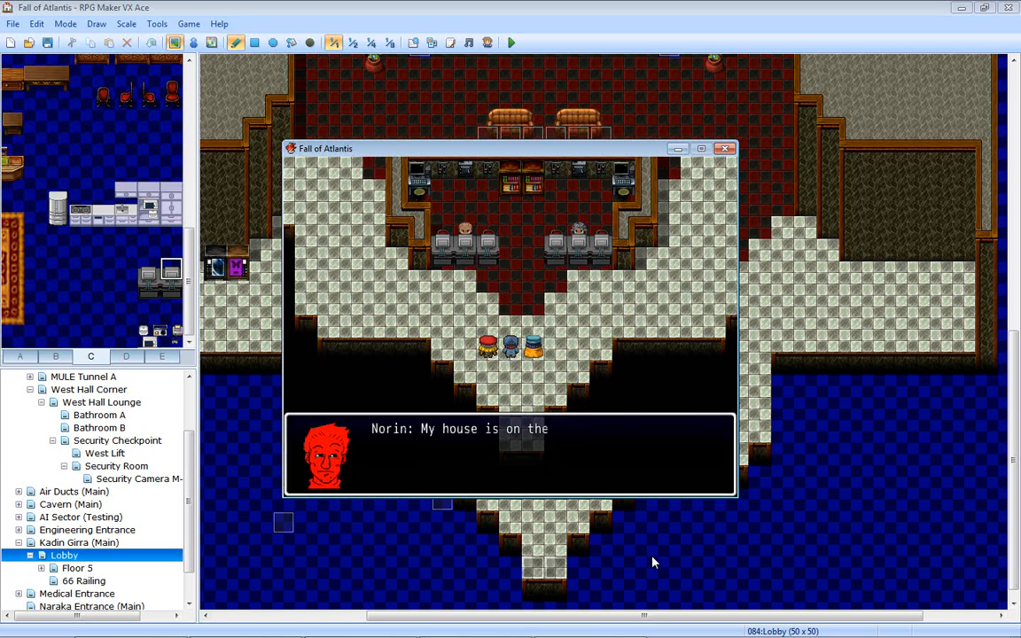
pyautogui.press('Return')
pyautogui.press('Return')
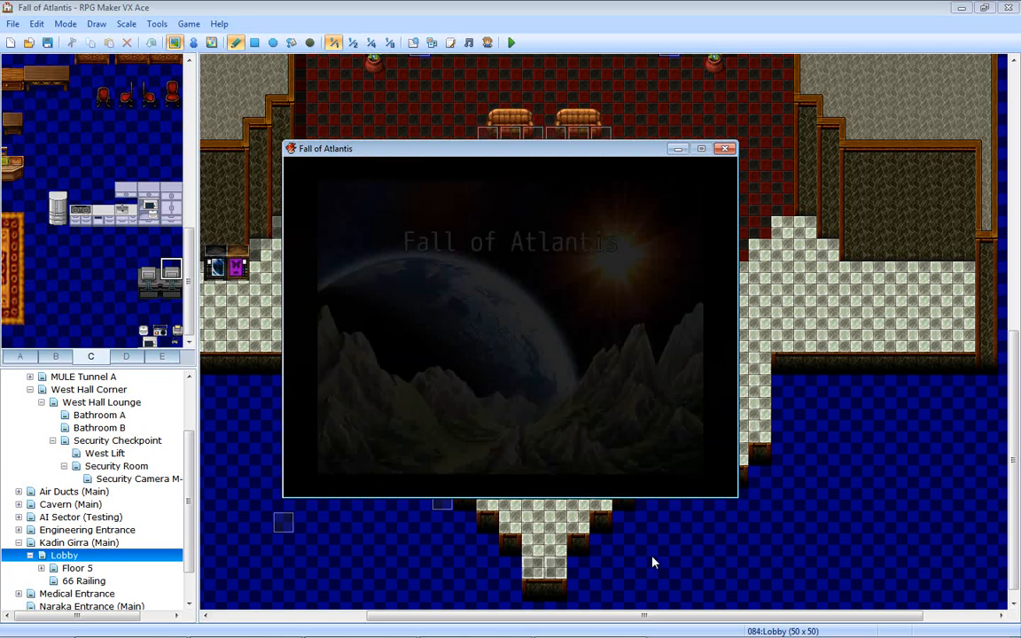
# - Replay the lobby cutscene from the saved game until both guards have jumped over the desks, then close the game
pyautogui.press('Return')
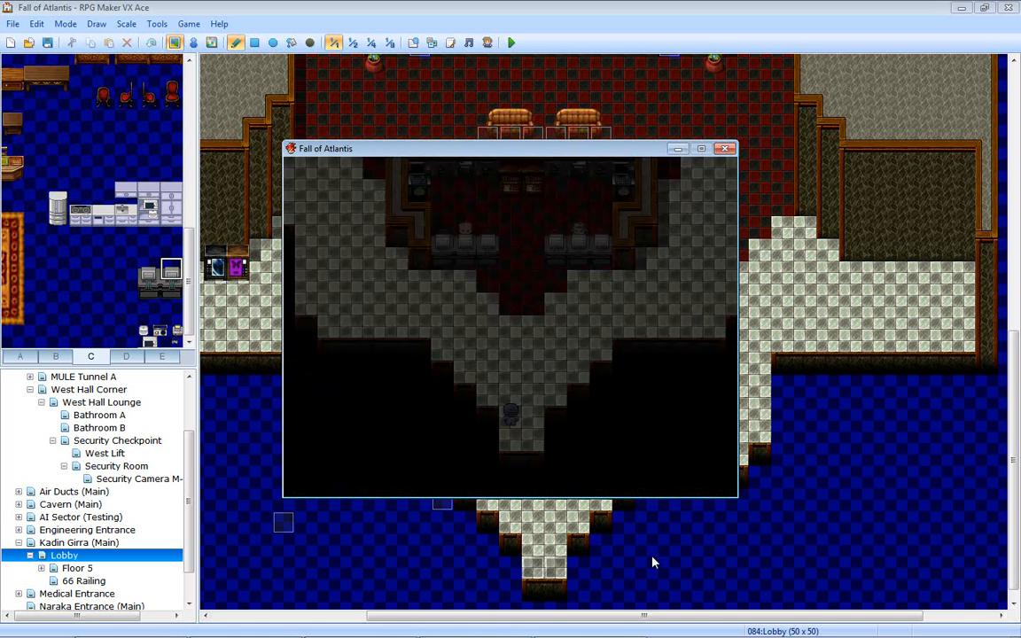
pyautogui.press('Up')
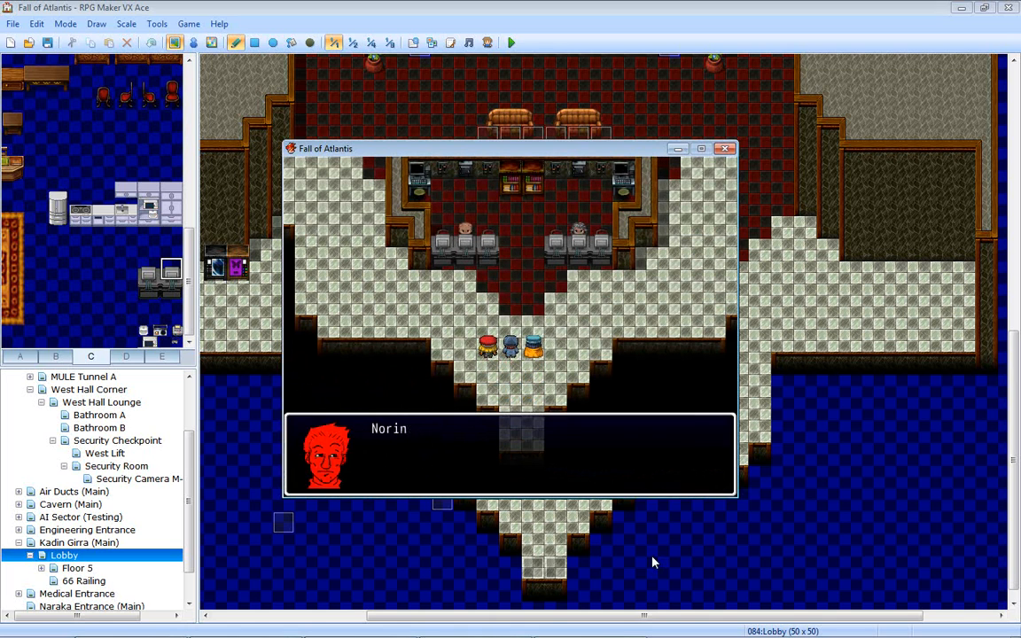
pyautogui.press('Return')
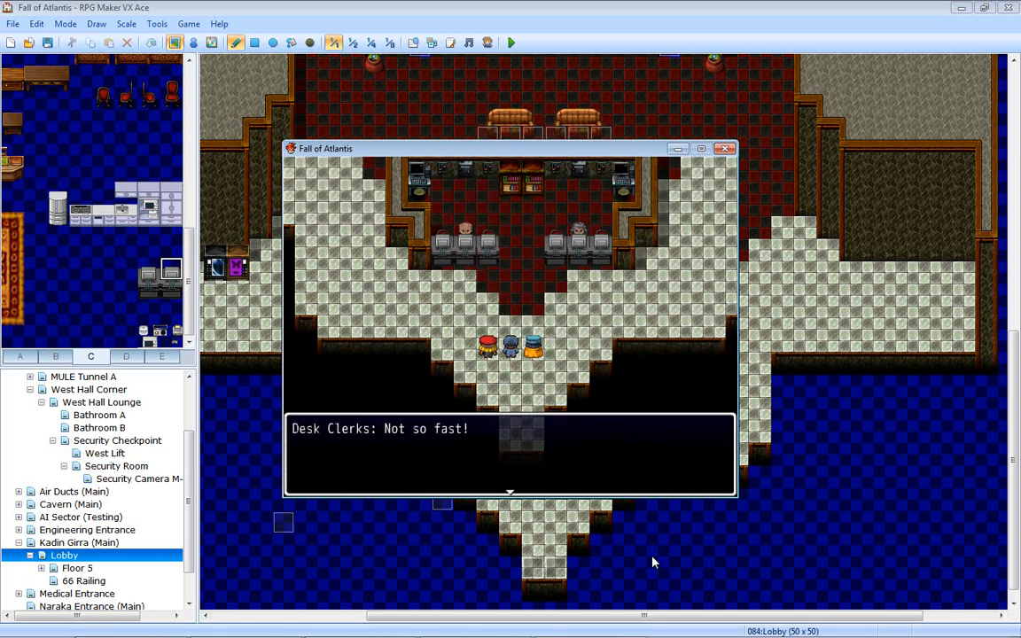
pyautogui.press('Return')
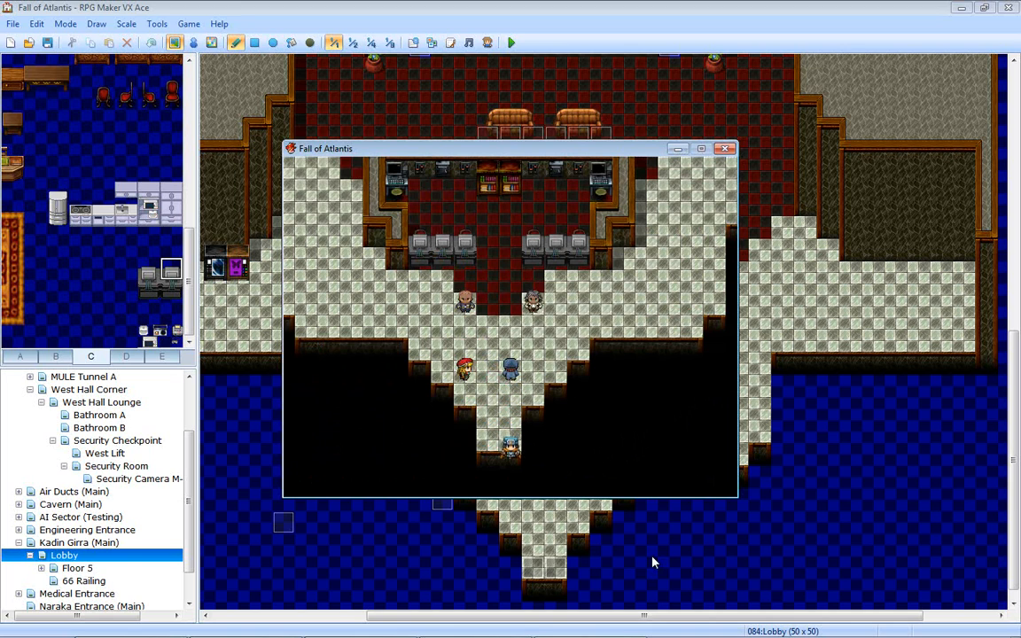
pyautogui.click(729, 148)
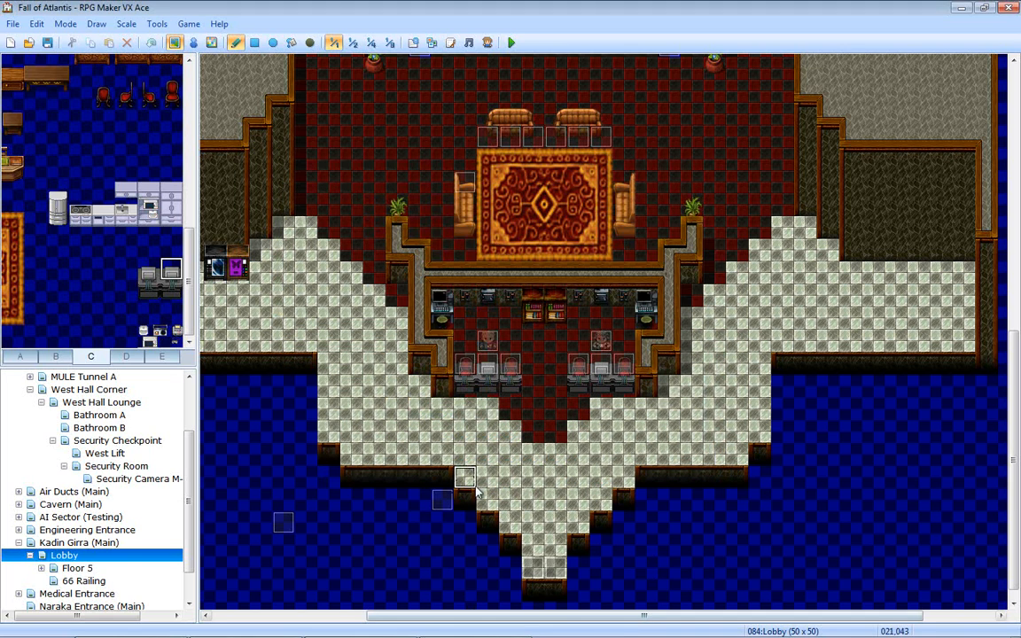
# - Open the call map battle comment of event EV020 for editing and copy the whole battle block from the WordPad document
pyautogui.click(193, 43)
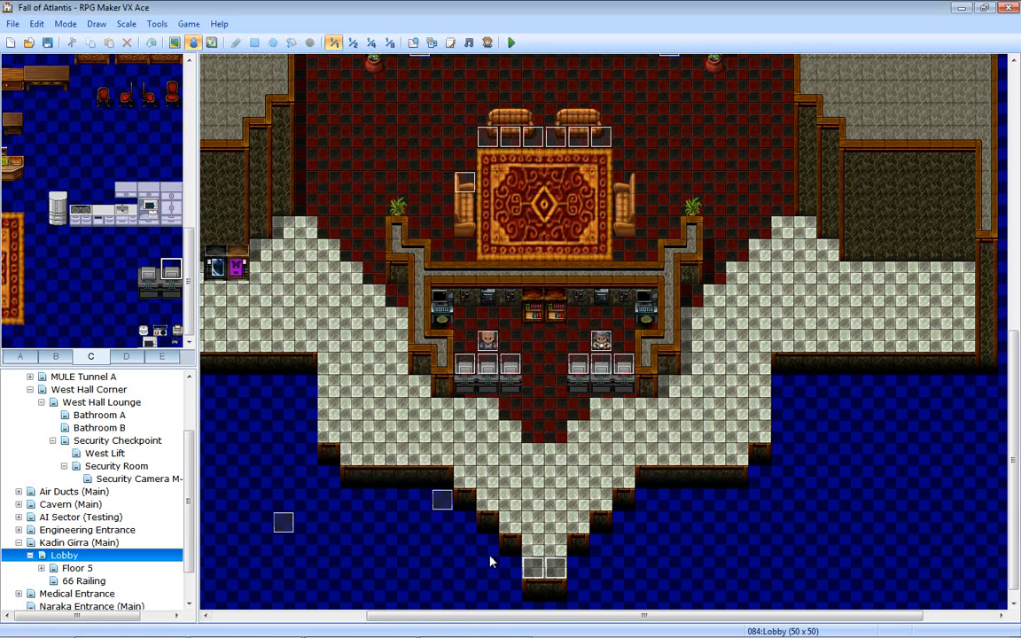
pyautogui.doubleClick(448, 503)
pyautogui.moveTo(792, 241); pyautogui.dragTo(792, 415)
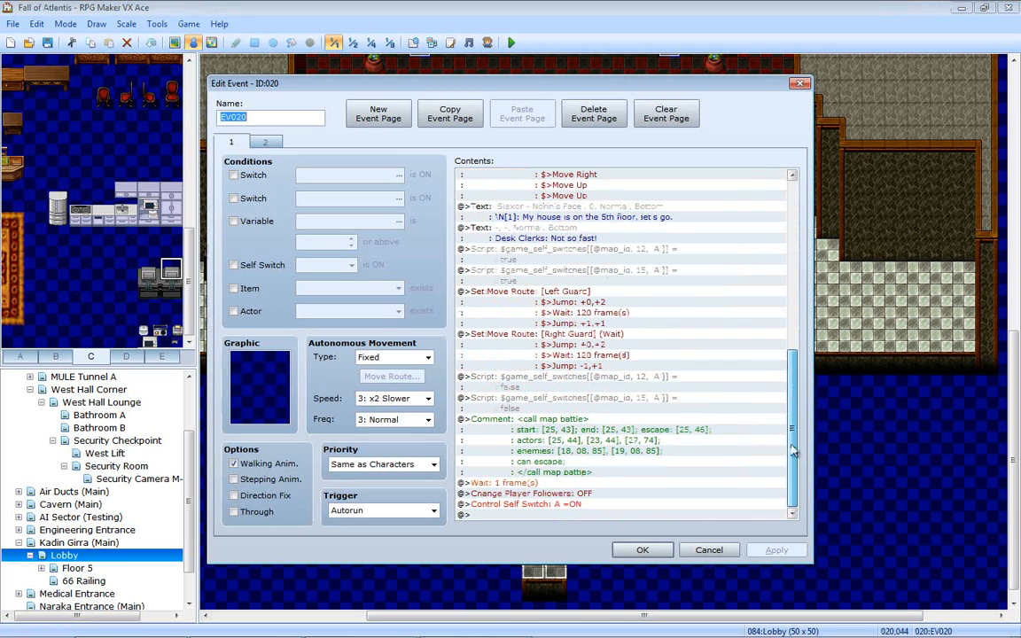
pyautogui.click(654, 426)
pyautogui.doubleClick(654, 426)
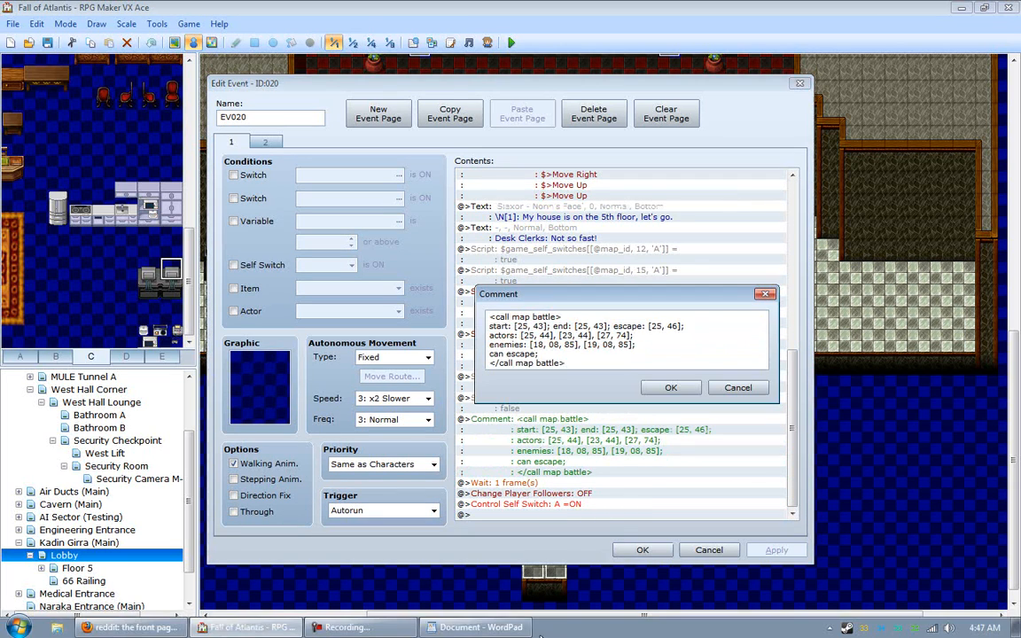
pyautogui.click(529, 625)
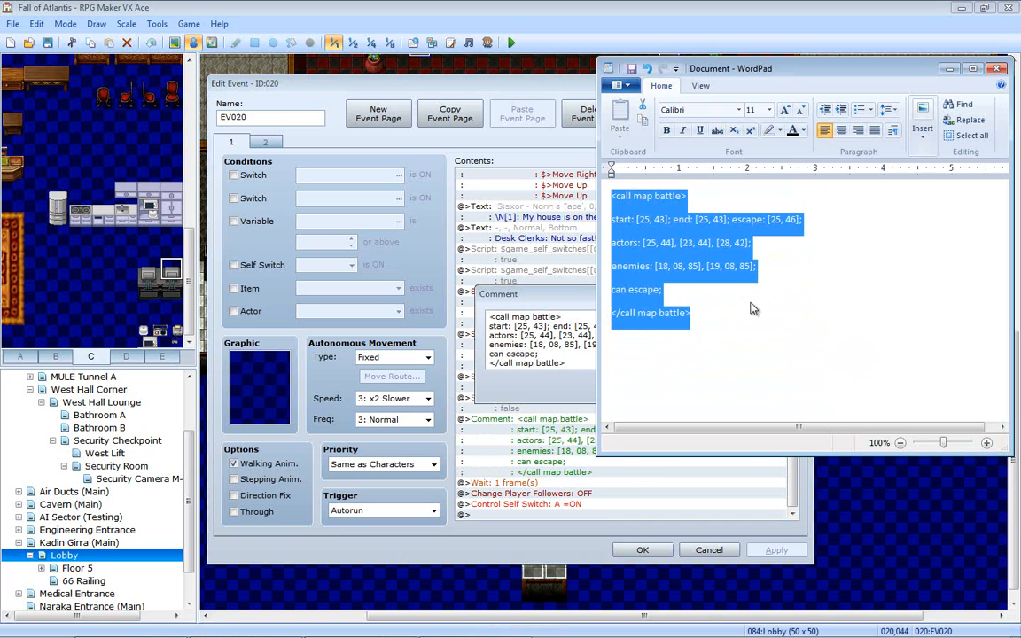
pyautogui.hotkey('ctrl', 'c')
# - Replace the call map battle comment with the copied block, placing the third actor at [28, 42], and save event EV020
pyautogui.moveTo(580, 296); pyautogui.dragTo(586, 304)
pyautogui.moveTo(597, 374); pyautogui.dragTo(409, 306)
pyautogui.hotkey('ctrl', 'v')
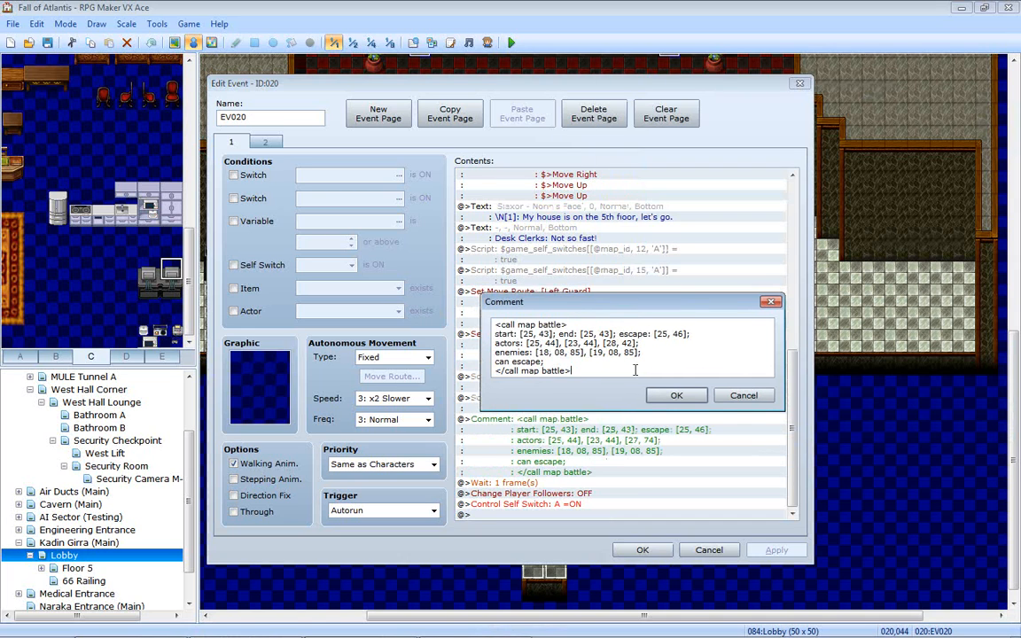
pyautogui.click(676, 395)
pyautogui.click(774, 550)
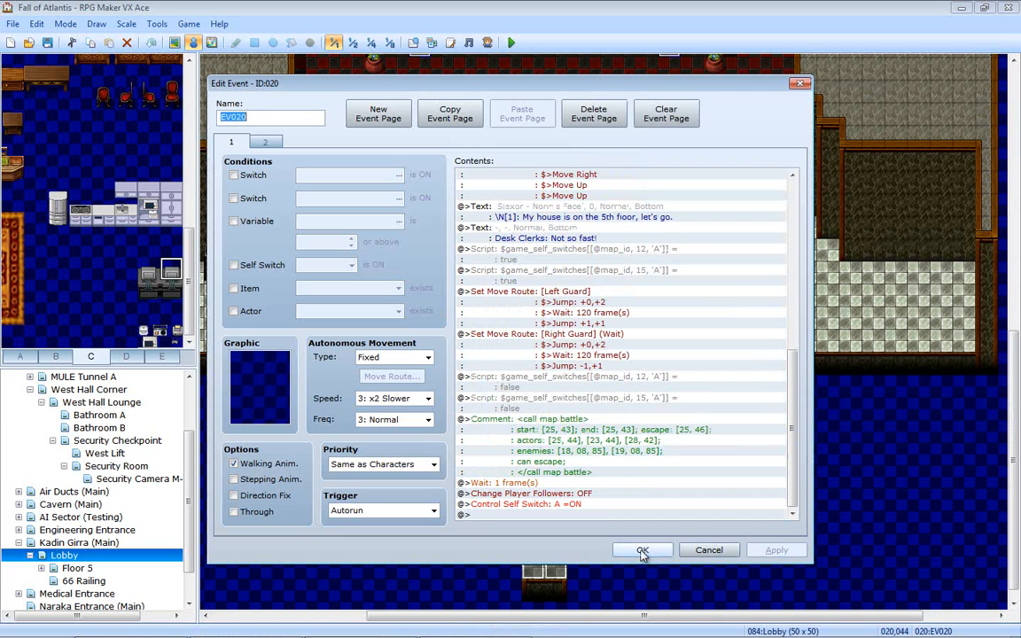
pyautogui.click(643, 551)
# - Save the project and playtest the lobby cutscene from the saved game up to the start of the guard battle
pyautogui.press('F12')
pyautogui.press('Return')
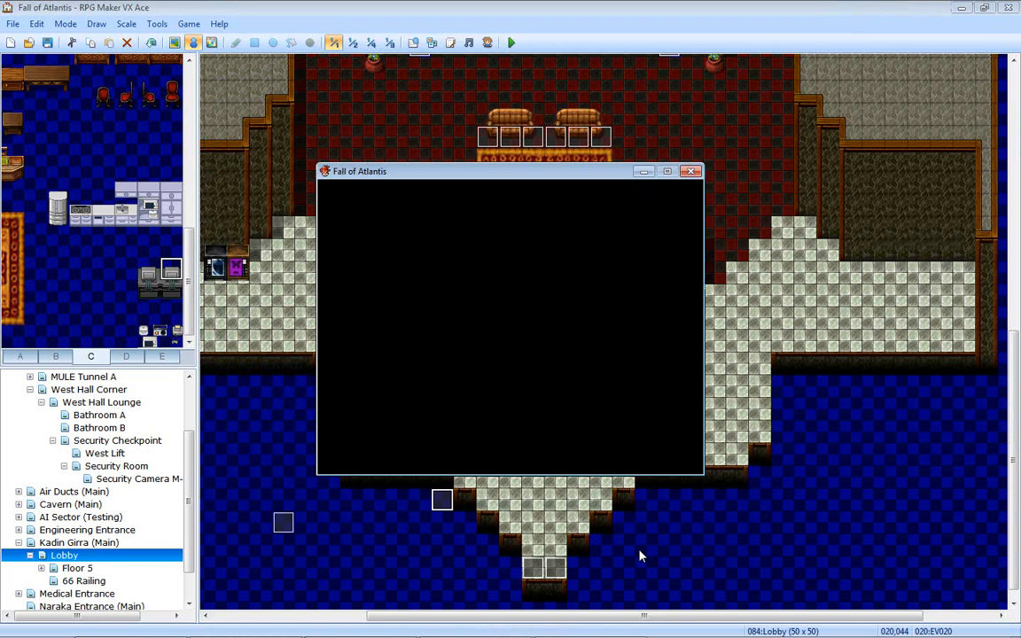
pyautogui.press('Return')
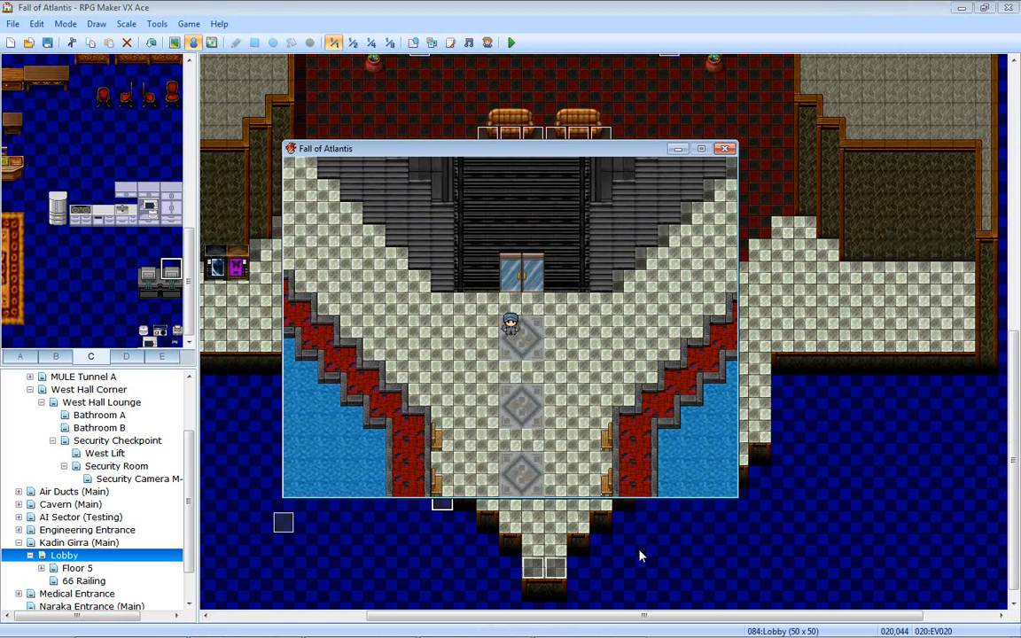
pyautogui.press('Up')
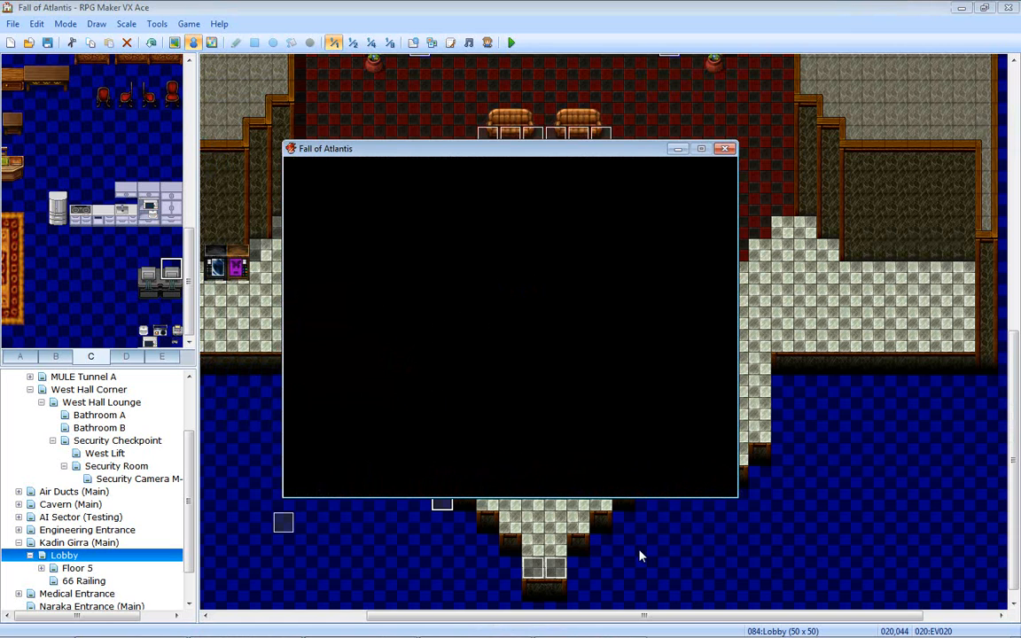
pyautogui.press('Up')
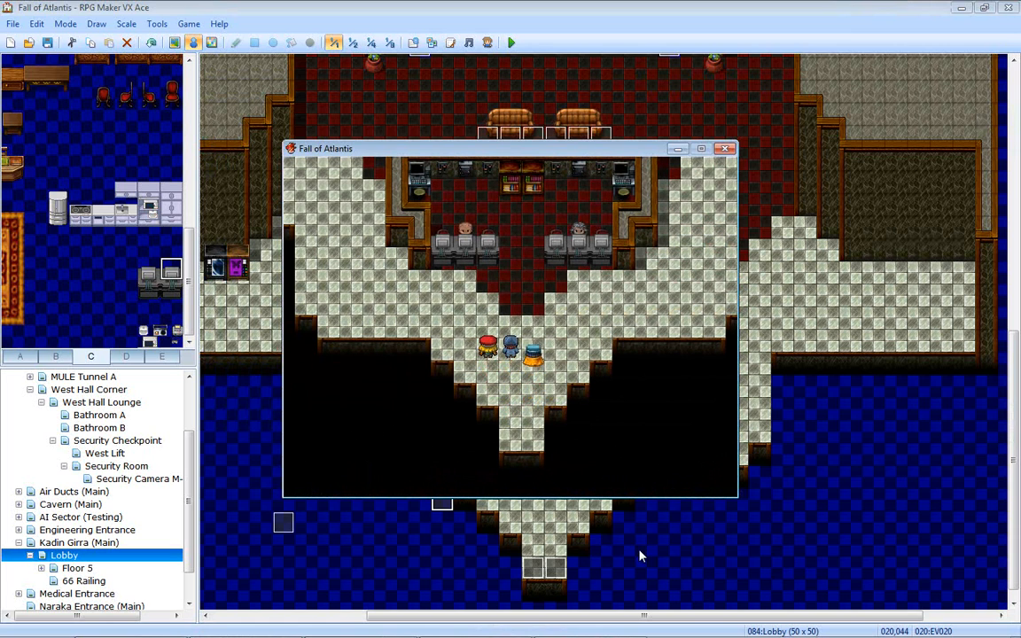
pyautogui.press('Return')
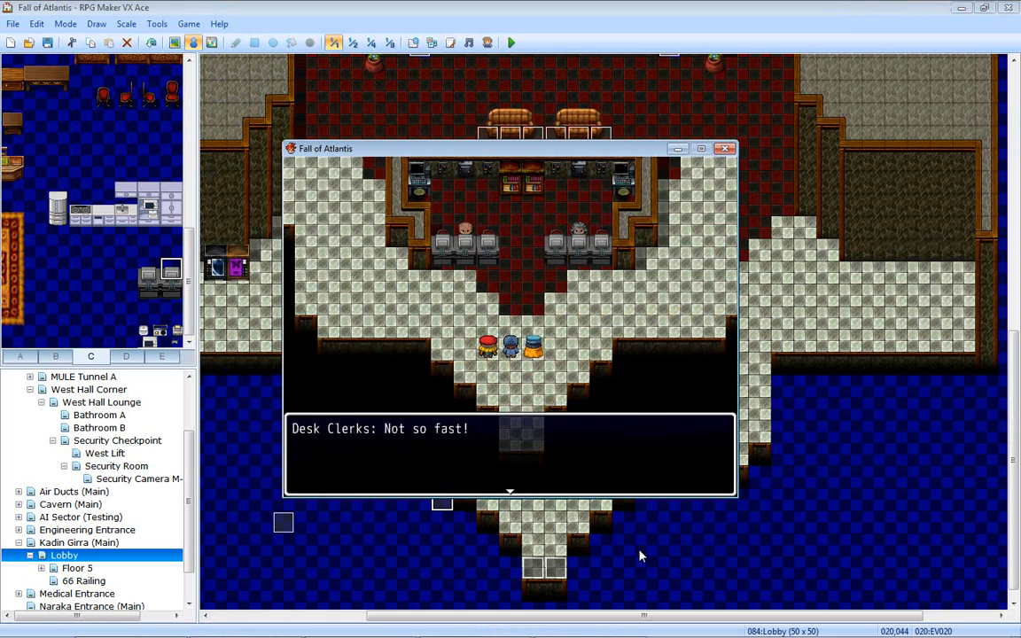
pyautogui.press('Return')
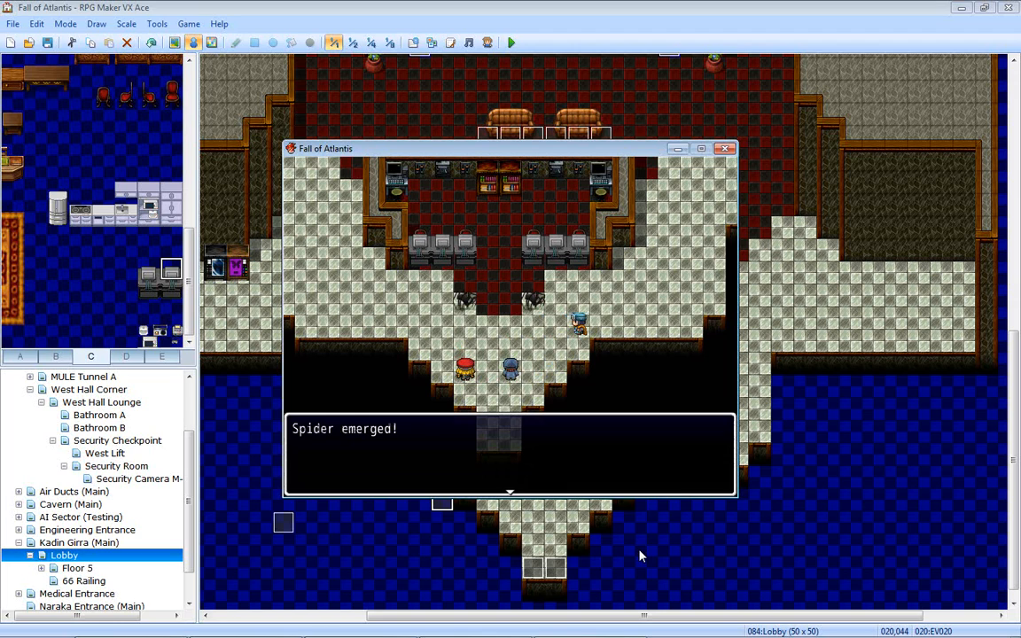
# - Test escaping from the guard battle with Run Away, then close the game
pyautogui.press('Return')
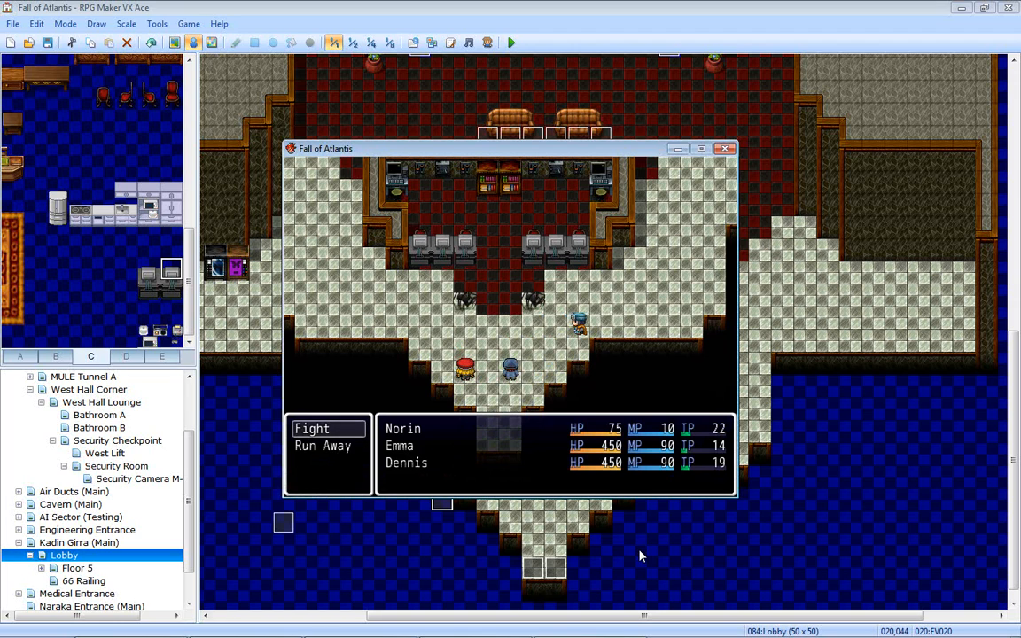
pyautogui.press('Down')
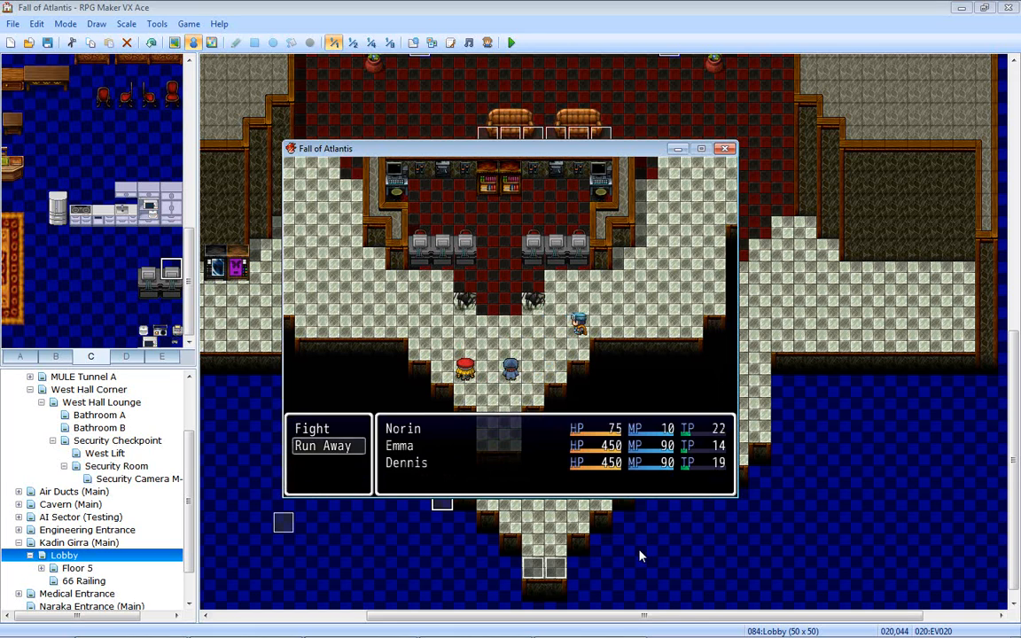
pyautogui.press('Up')
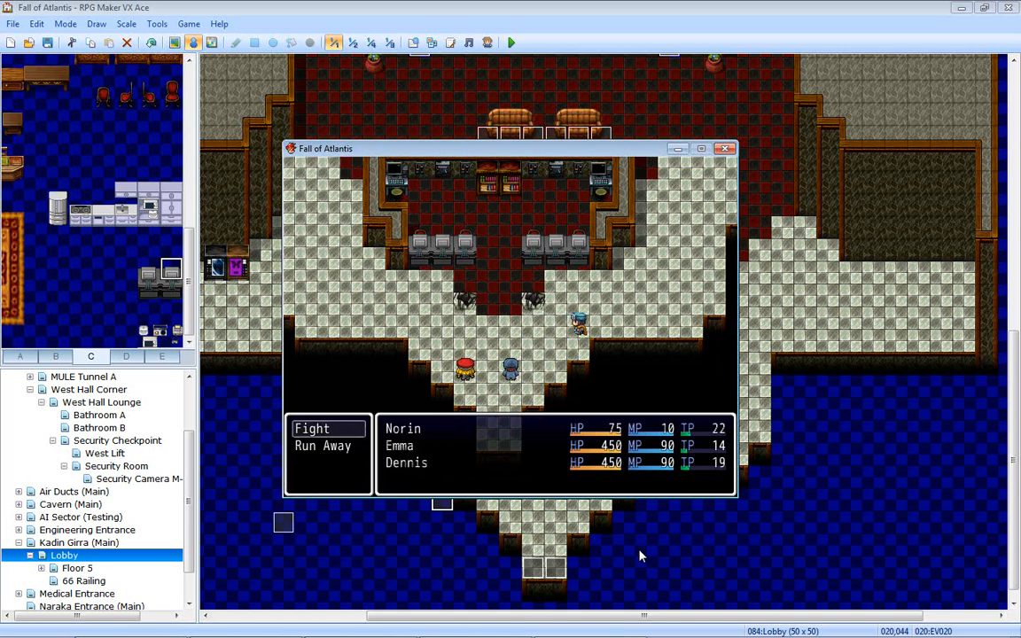
pyautogui.press('Down')
pyautogui.press('Return')
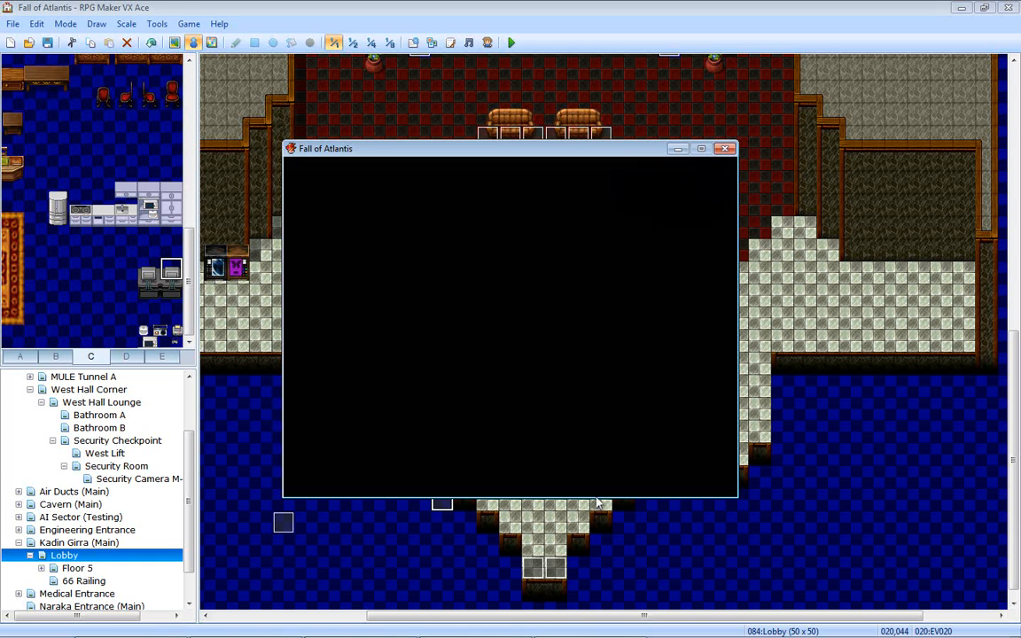
pyautogui.click(726, 149)
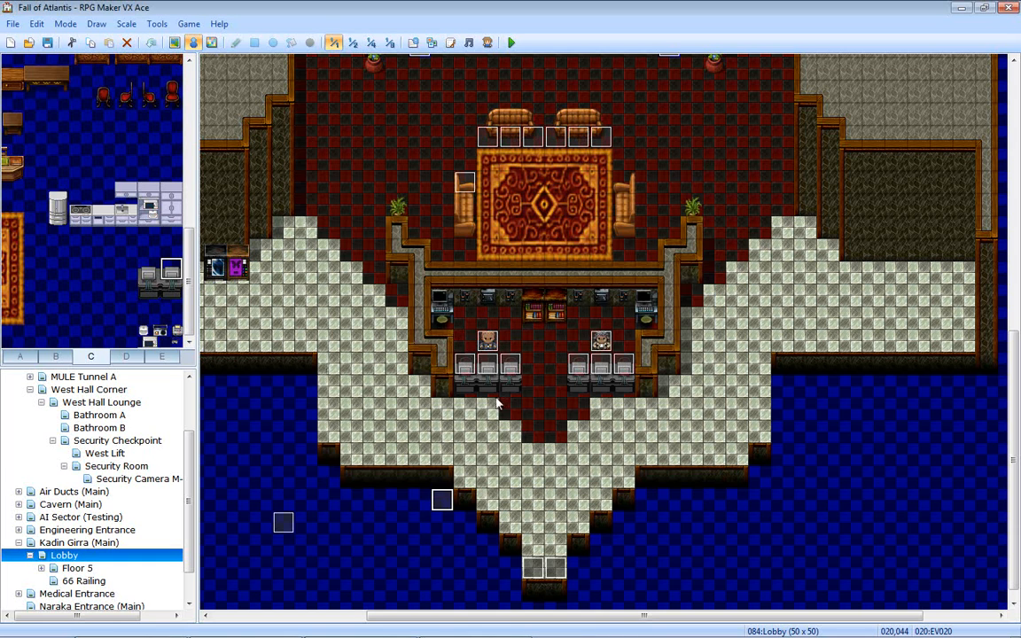
# - Review the guard jump and battle commands on page 1 of event EV020, and check its second page
pyautogui.doubleClick(441, 499)
pyautogui.scroll(-5, 792, 437)
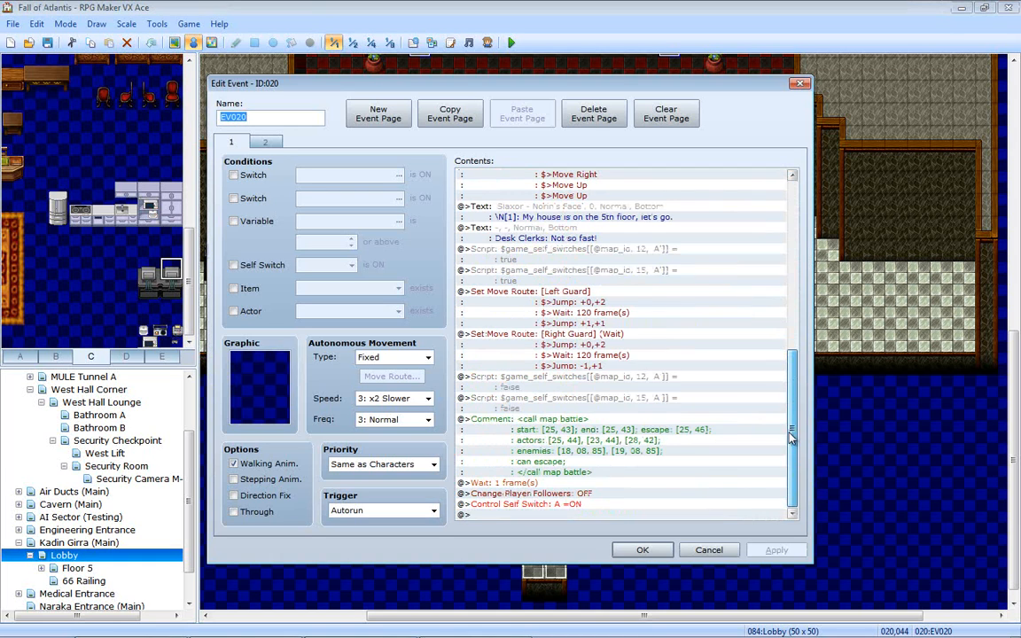
pyautogui.moveTo(791, 437); pyautogui.dragTo(795, 404)
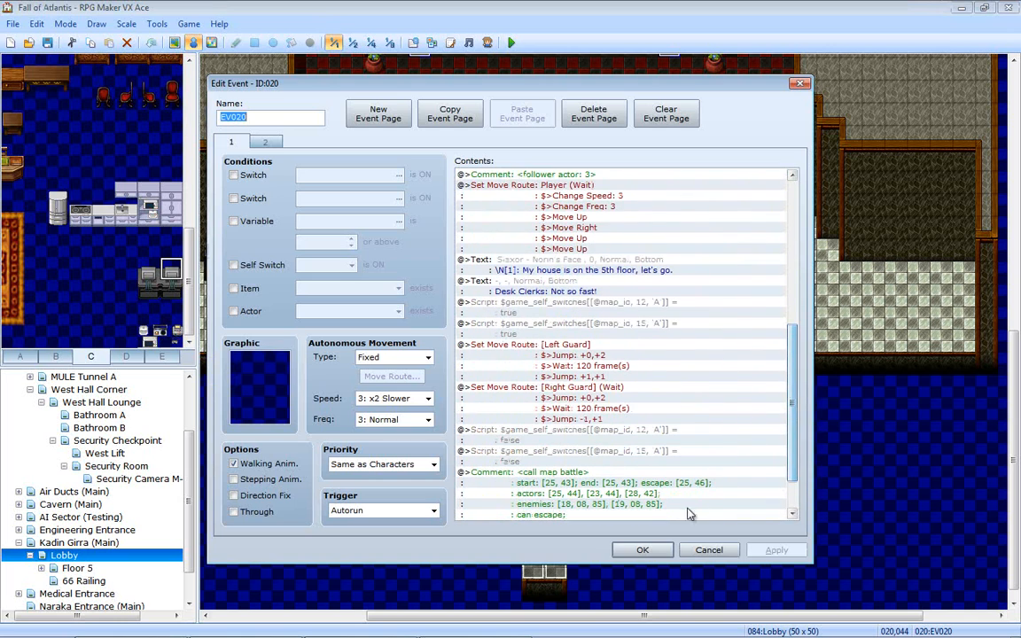
pyautogui.click(643, 551)
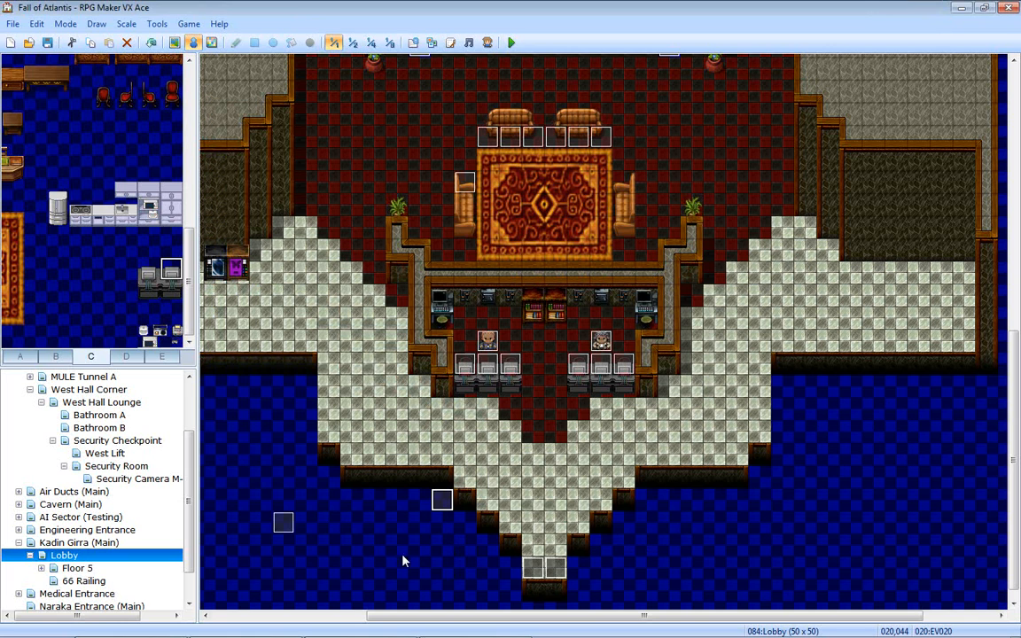
pyautogui.doubleClick(439, 504)
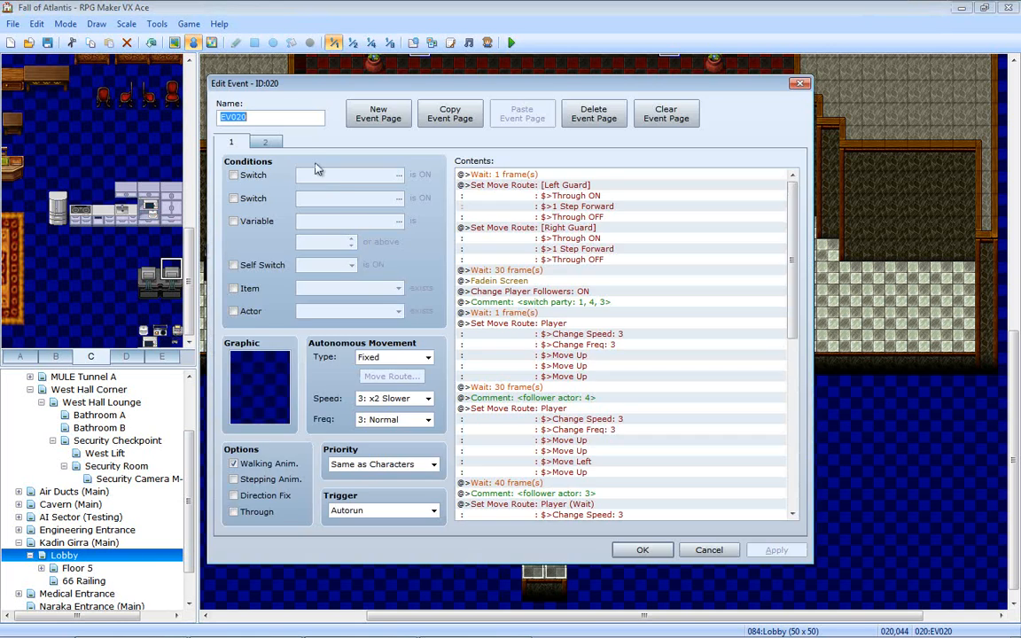
pyautogui.click(257, 141)
pyautogui.click(800, 84)
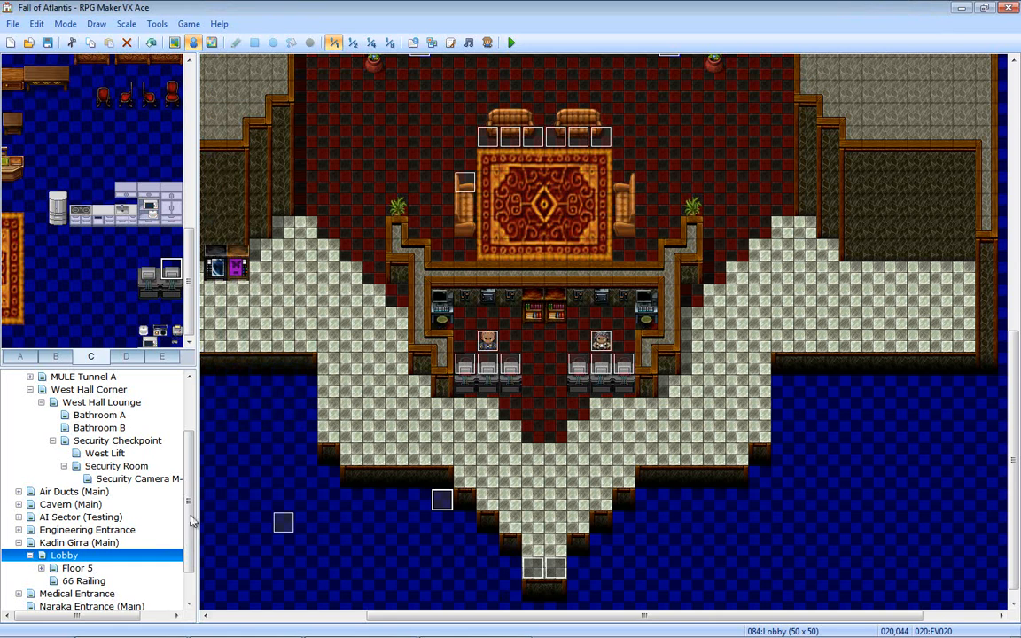
# - Remove the escape: [25, 46]; and can escape; entries from EV020's call map battle comment and save the event
pyautogui.doubleClick(444, 501)
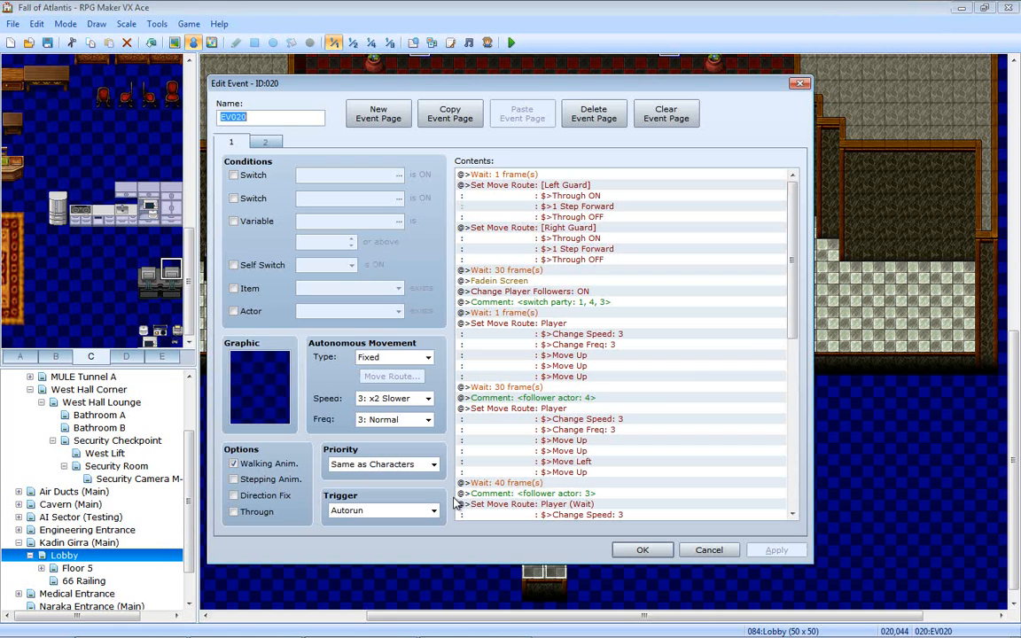
pyautogui.scroll(-10, 715, 374)
pyautogui.doubleClick(632, 456)
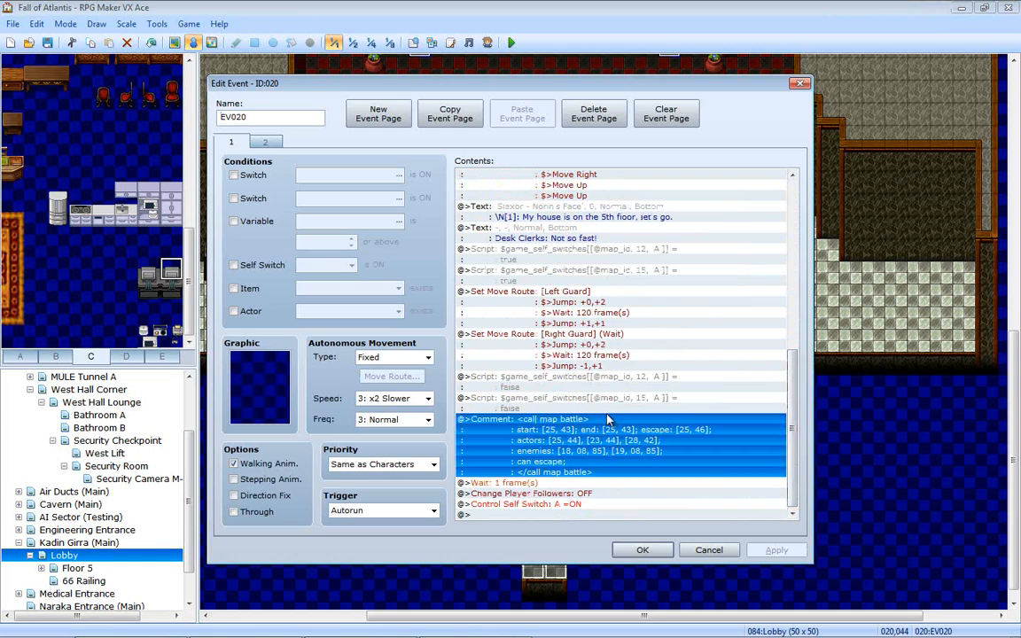
pyautogui.moveTo(686, 326); pyautogui.dragTo(623, 326)
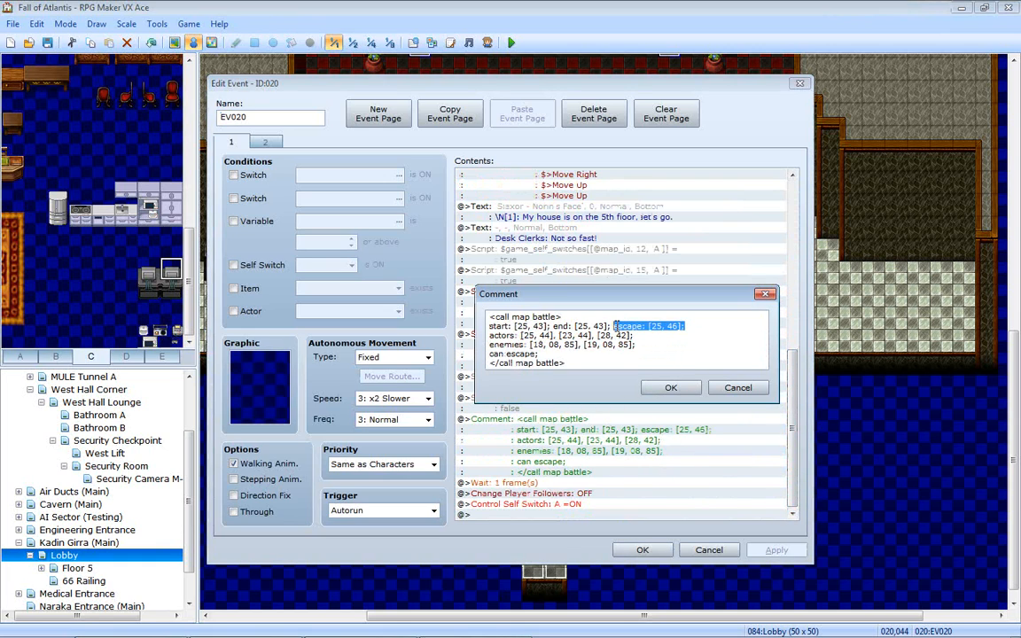
pyautogui.press('BackSpace')
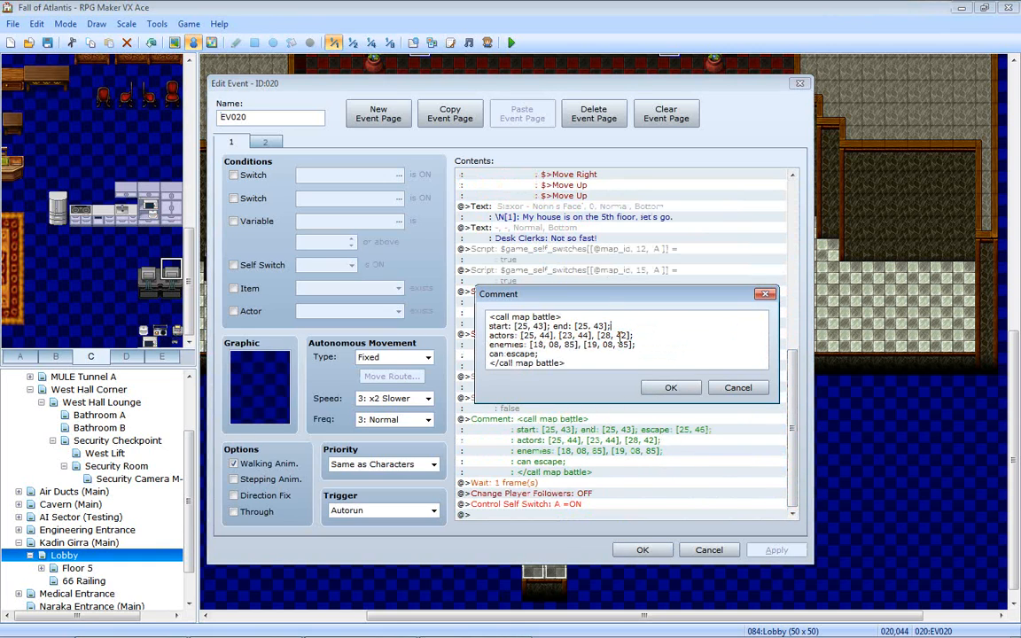
pyautogui.moveTo(539, 354); pyautogui.dragTo(484, 355)
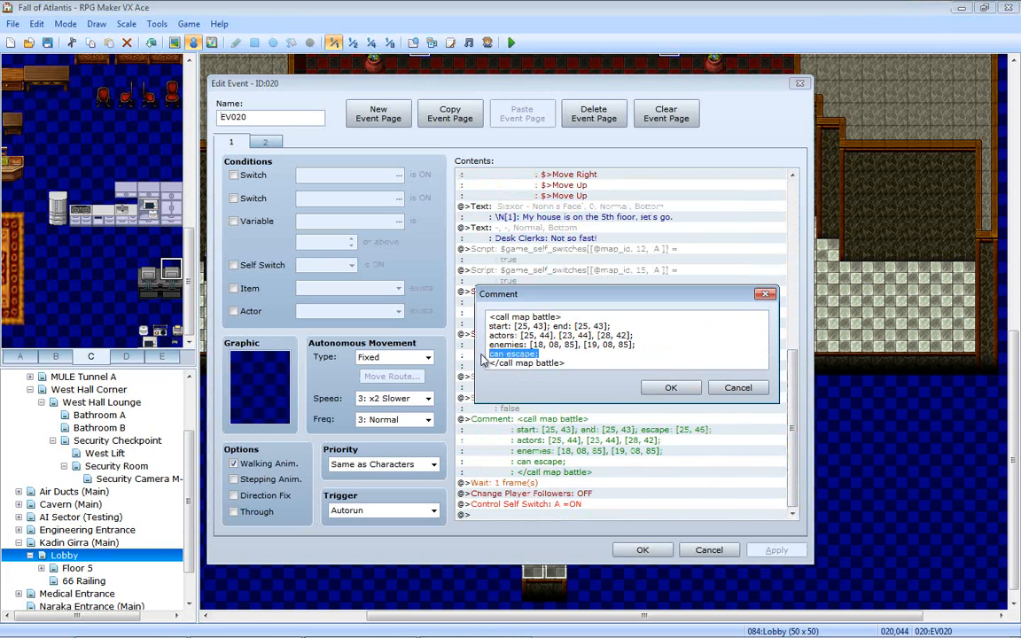
pyautogui.press('BackSpace')
pyautogui.click(671, 388)
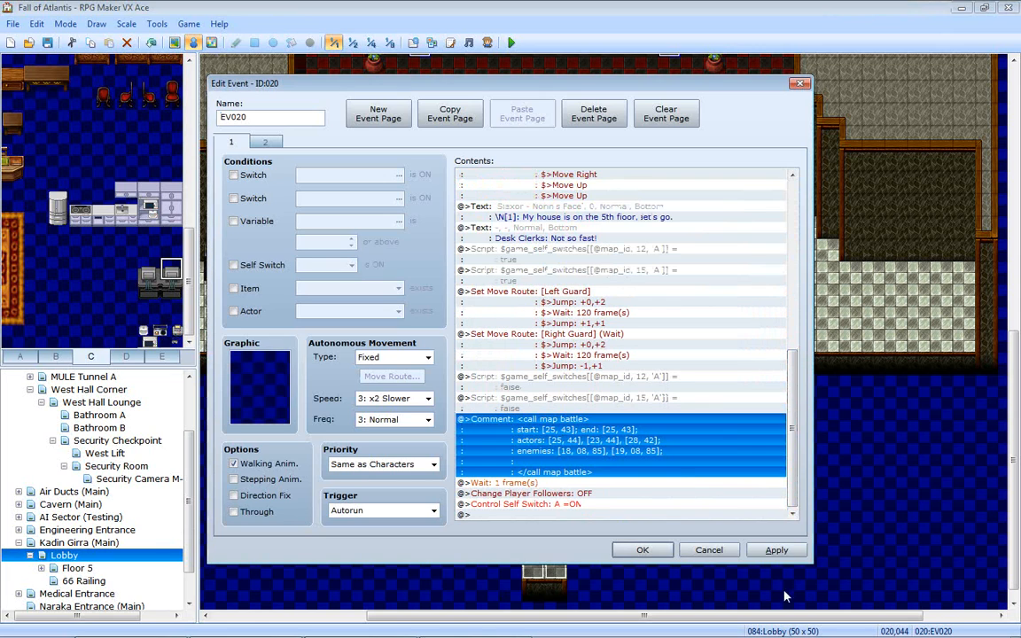
pyautogui.click(800, 554)
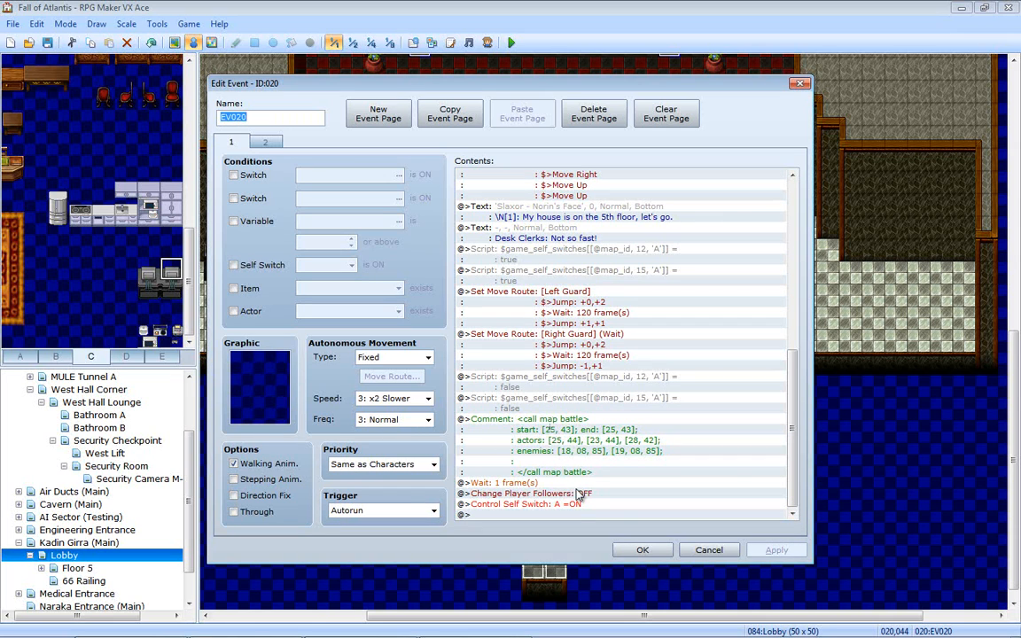
pyautogui.click(658, 551)
# - Open the left entrance door event EV001 on the Kadin Girra (Main) map for editing
pyautogui.click(66, 543)
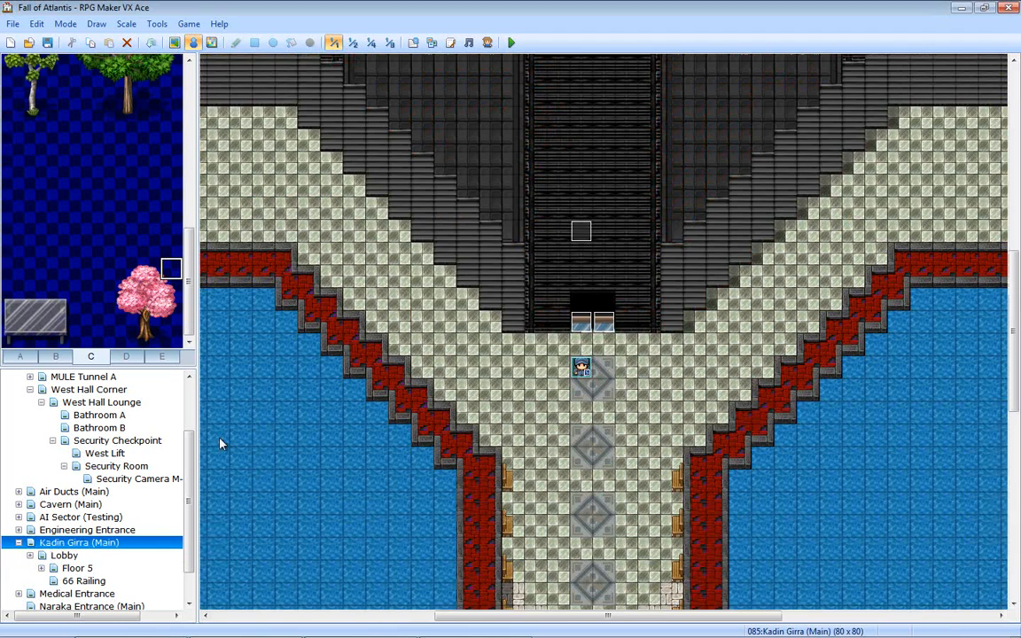
pyautogui.doubleClick(585, 326)
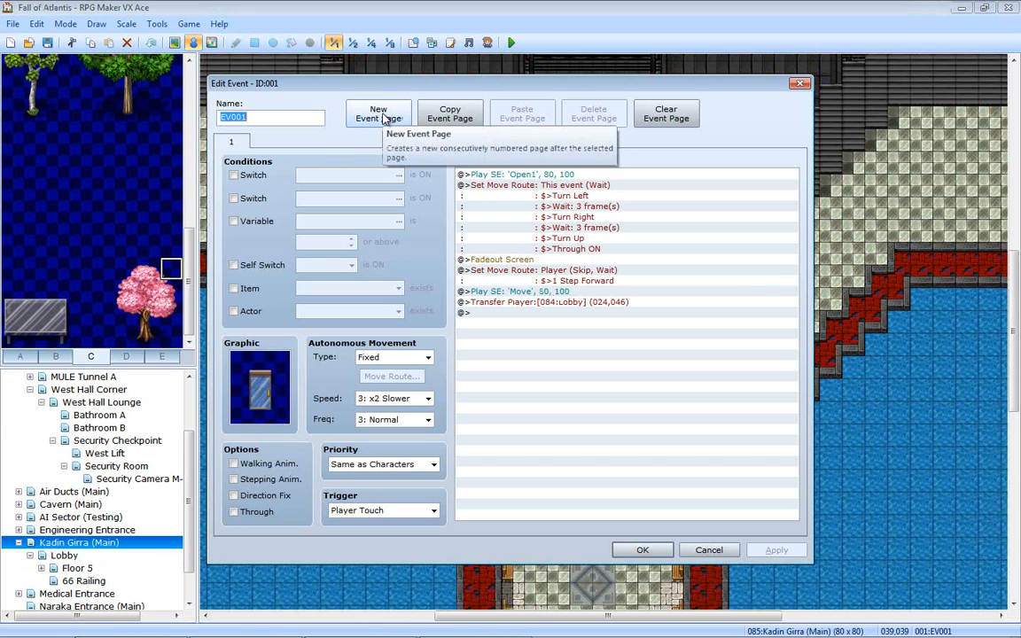
pyautogui.click(384, 120)
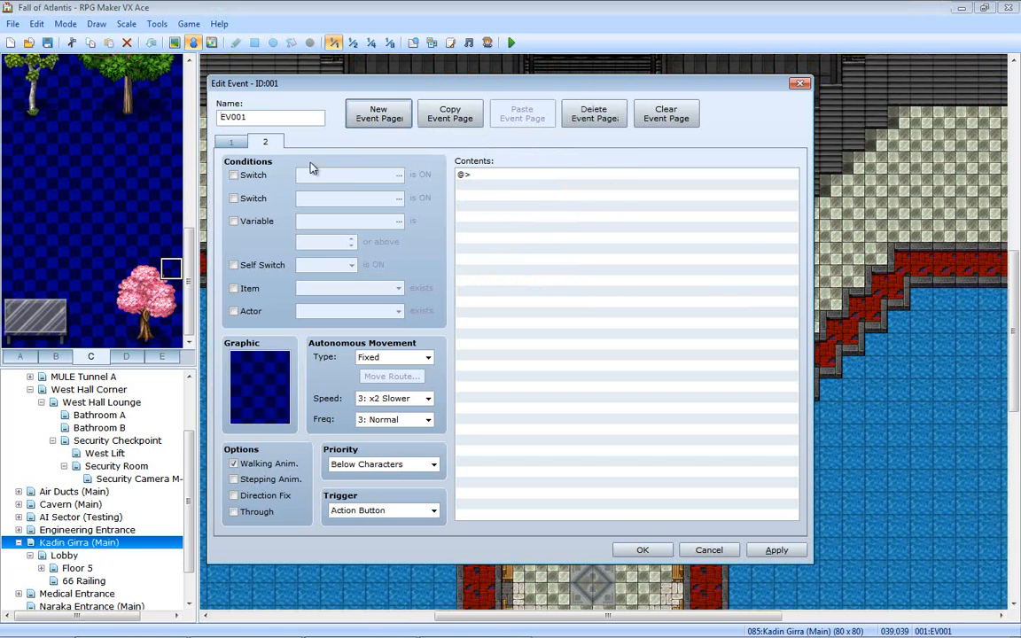
pyautogui.click(236, 175)
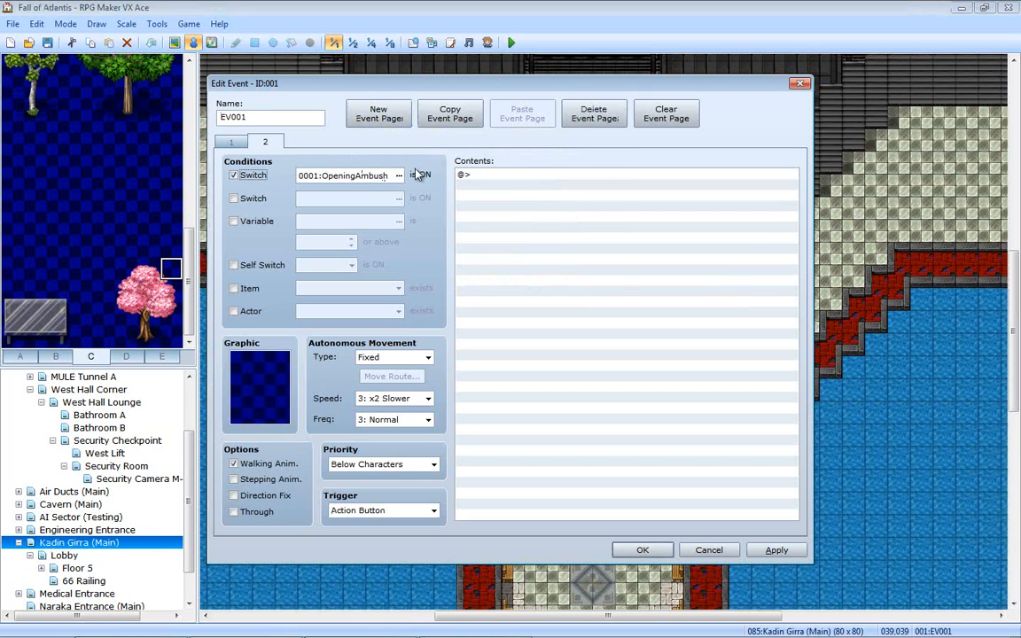
pyautogui.click(572, 116)
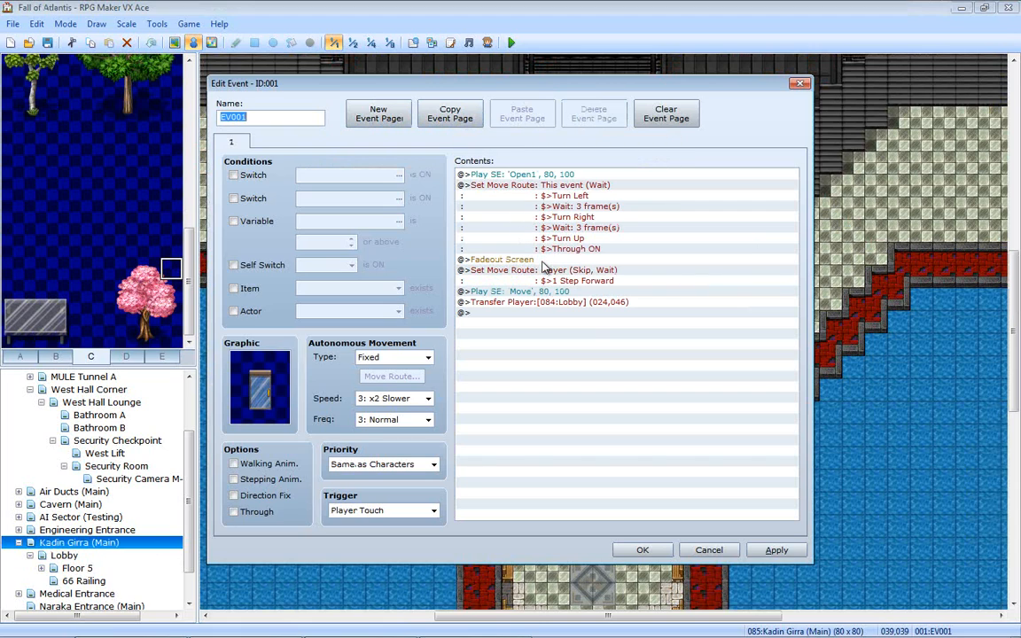
# - Duplicate EV001's event page as page 2, conditioned on switch 0085:KadinEntranceQuest, and compare it with page 1
pyautogui.click(450, 114)
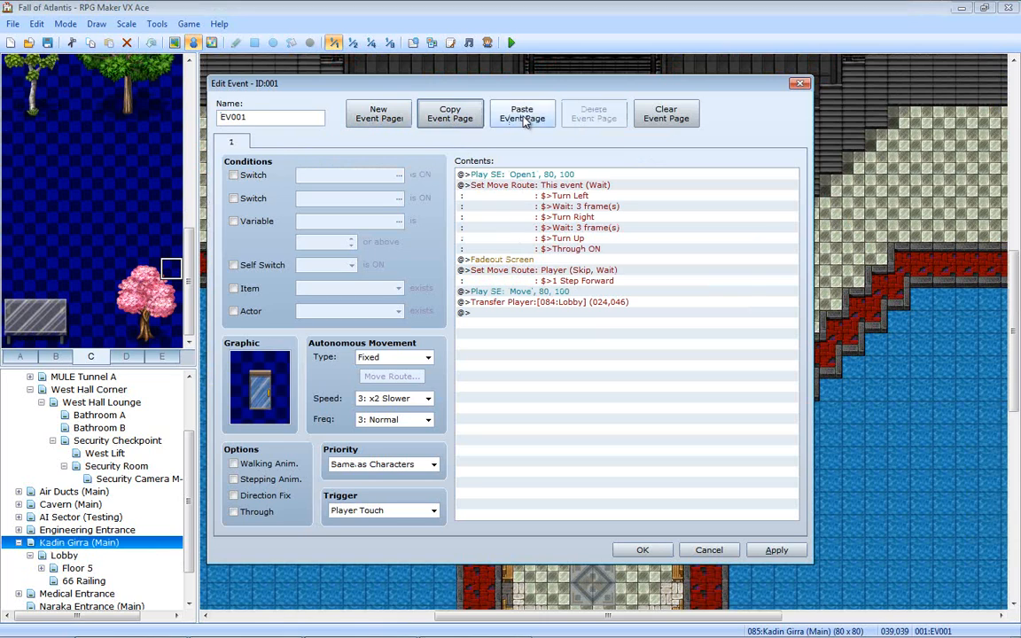
pyautogui.click(524, 118)
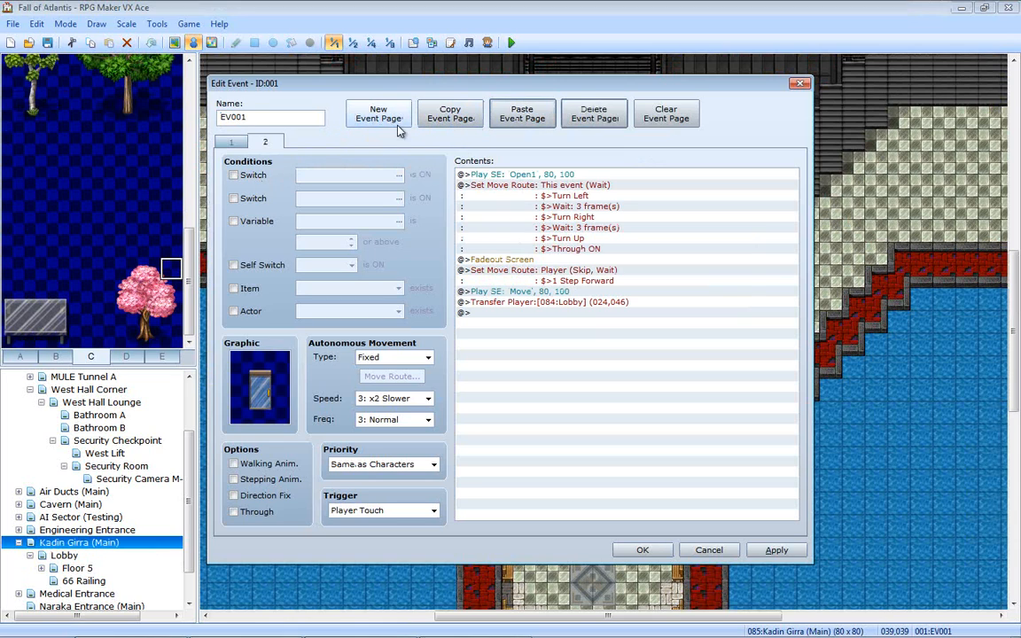
pyautogui.click(234, 174)
pyautogui.click(366, 174)
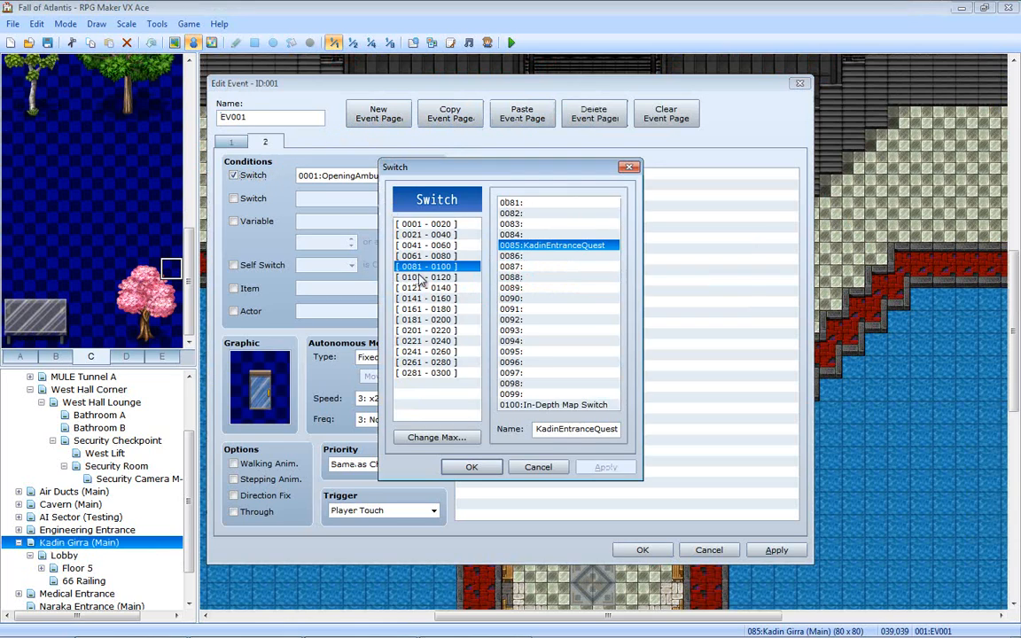
pyautogui.doubleClick(519, 246)
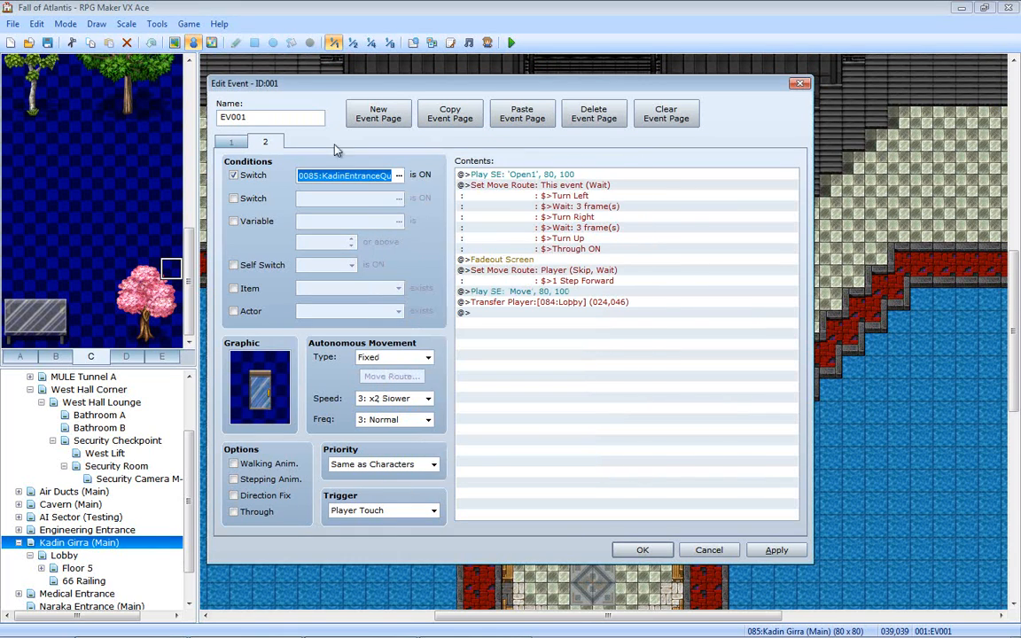
pyautogui.click(233, 144)
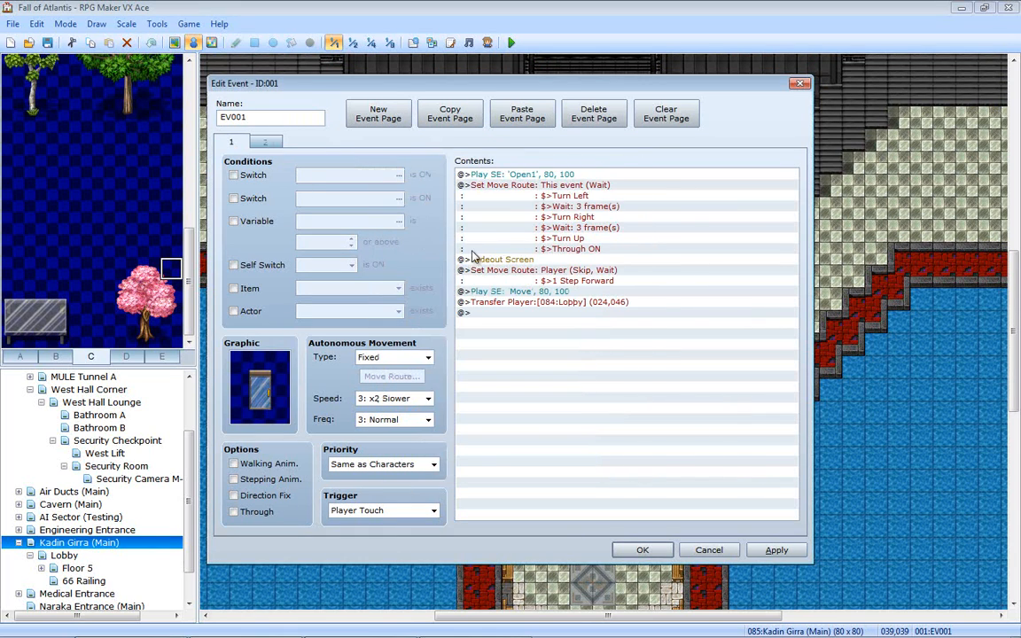
pyautogui.click(265, 141)
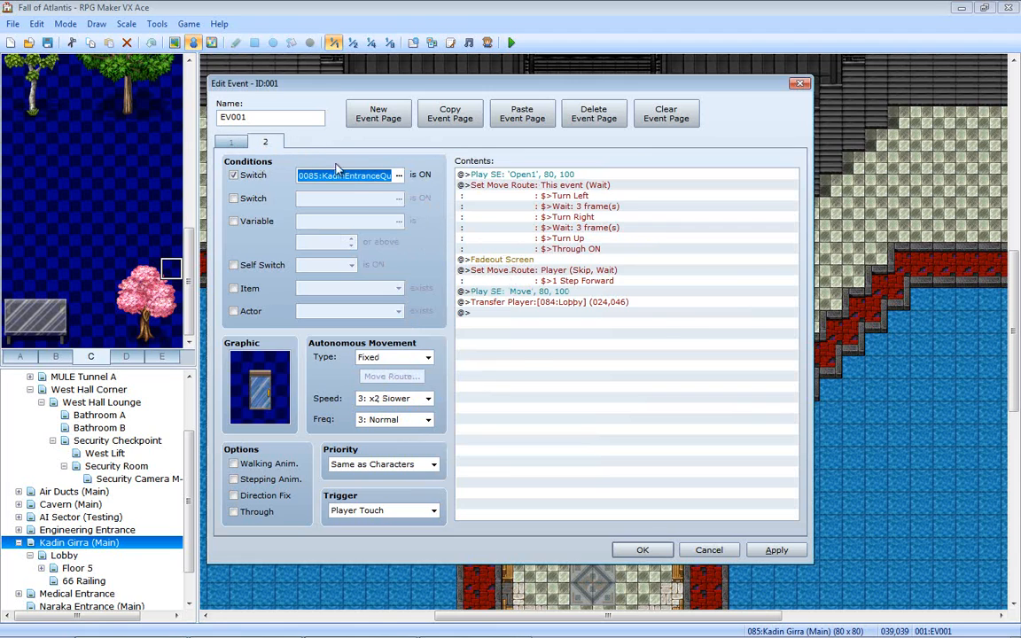
# - Delete the Fadeout Screen command from page 2 of EV001 and save the event
pyautogui.click(521, 260)
pyautogui.press('Delete')
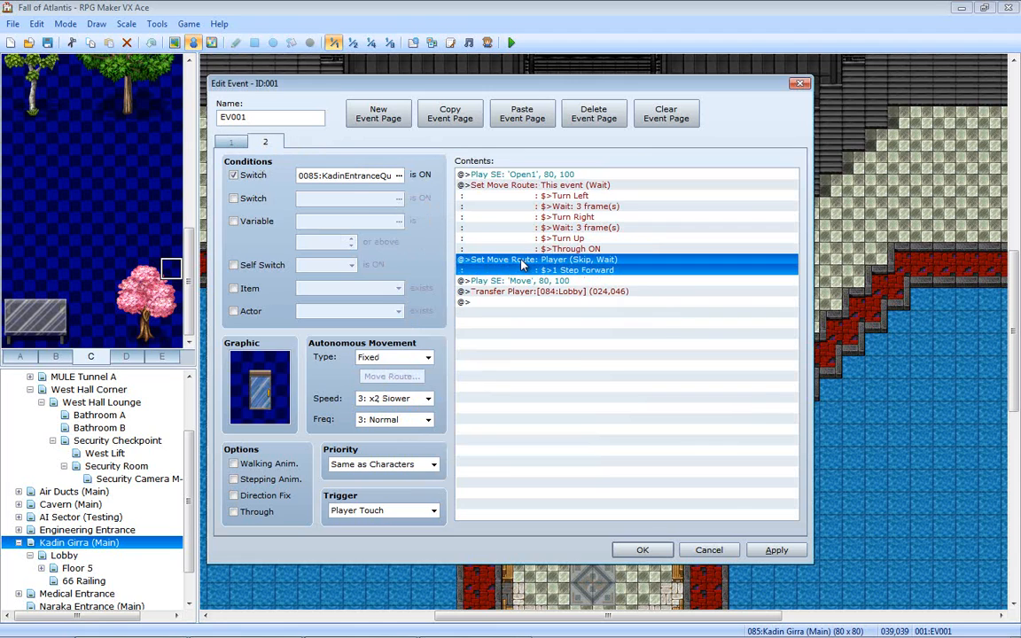
pyautogui.click(773, 550)
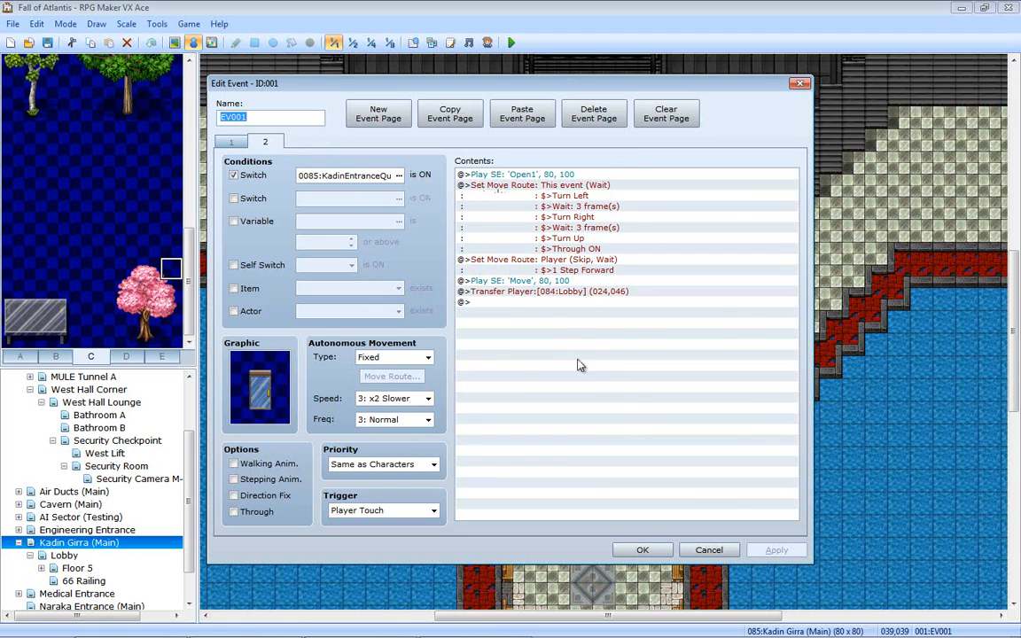
pyautogui.click(642, 549)
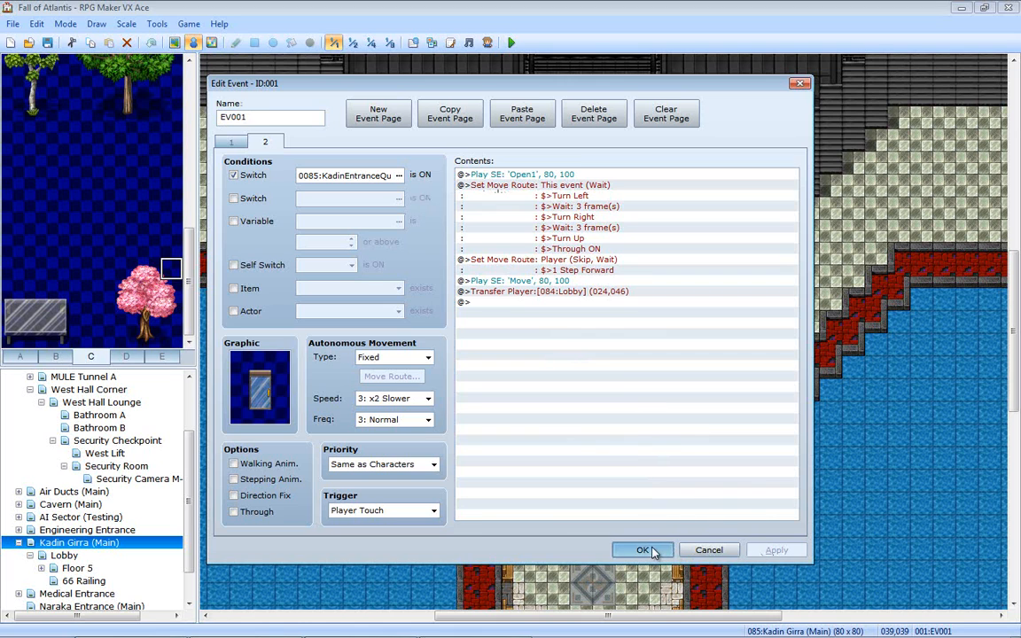
# - Duplicate the right entrance door event EV002's page as page 2, conditioned on switch 0085:KadinEntranceQuest
pyautogui.doubleClick(603, 325)
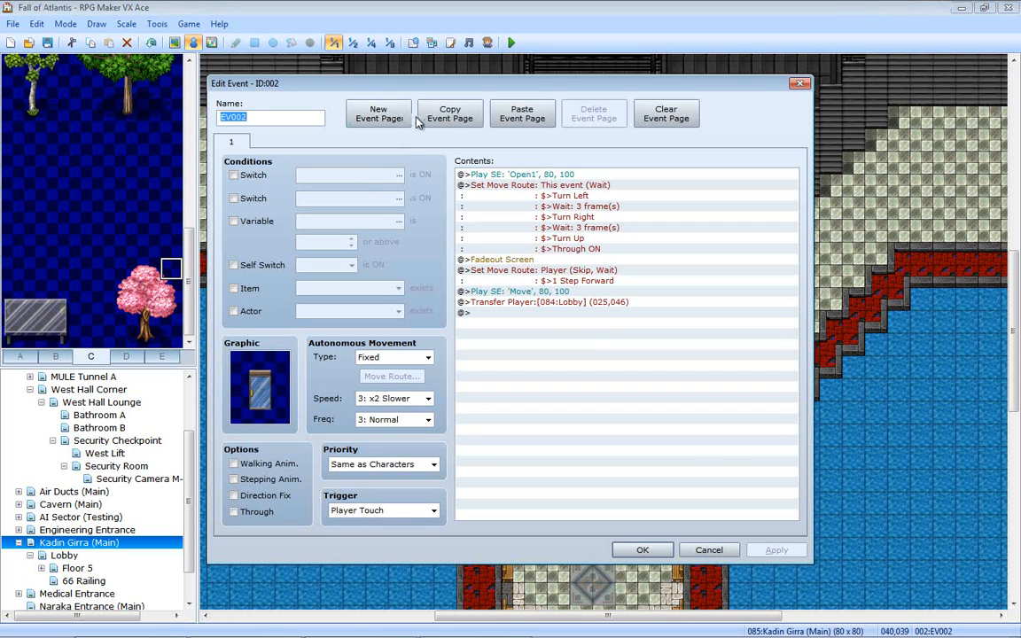
pyautogui.click(450, 113)
pyautogui.click(522, 114)
pyautogui.click(253, 175)
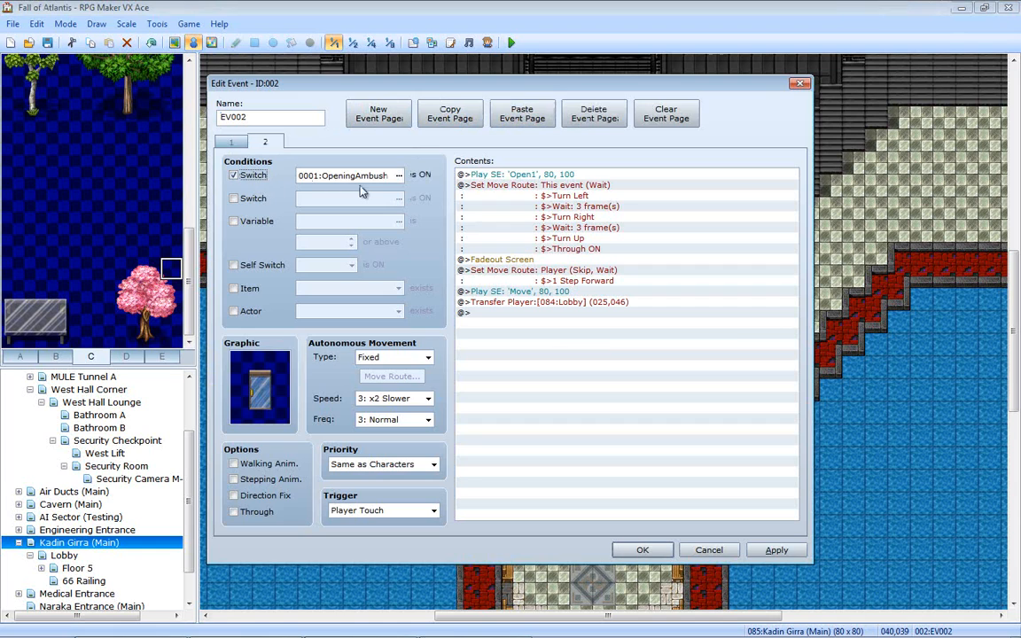
pyautogui.click(398, 176)
pyautogui.doubleClick(527, 247)
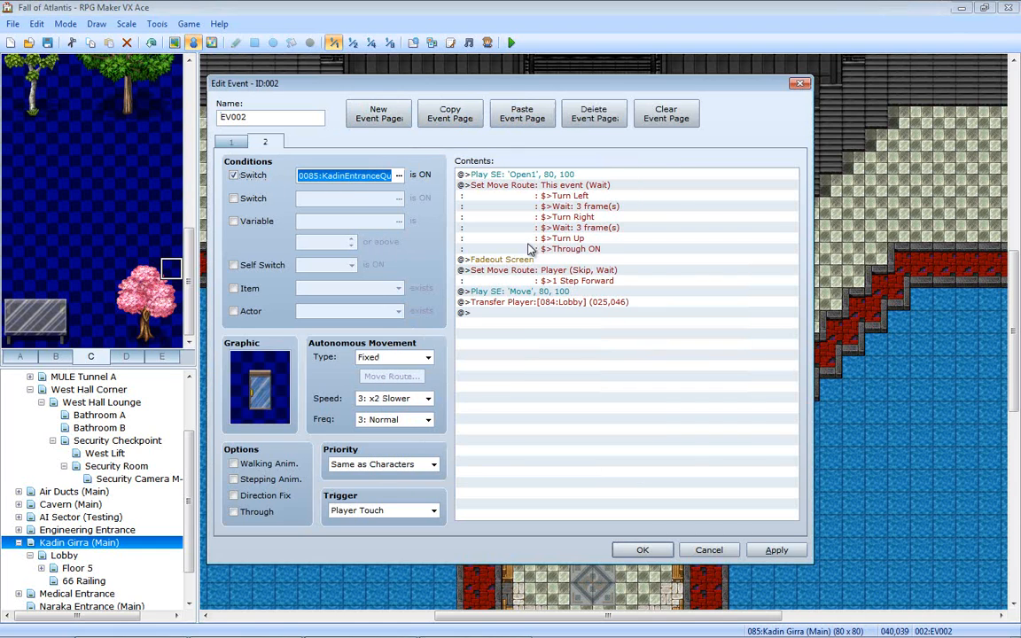
# - Delete the Fadeout Screen command from page 2 of EV002 and save the event
pyautogui.click(520, 260)
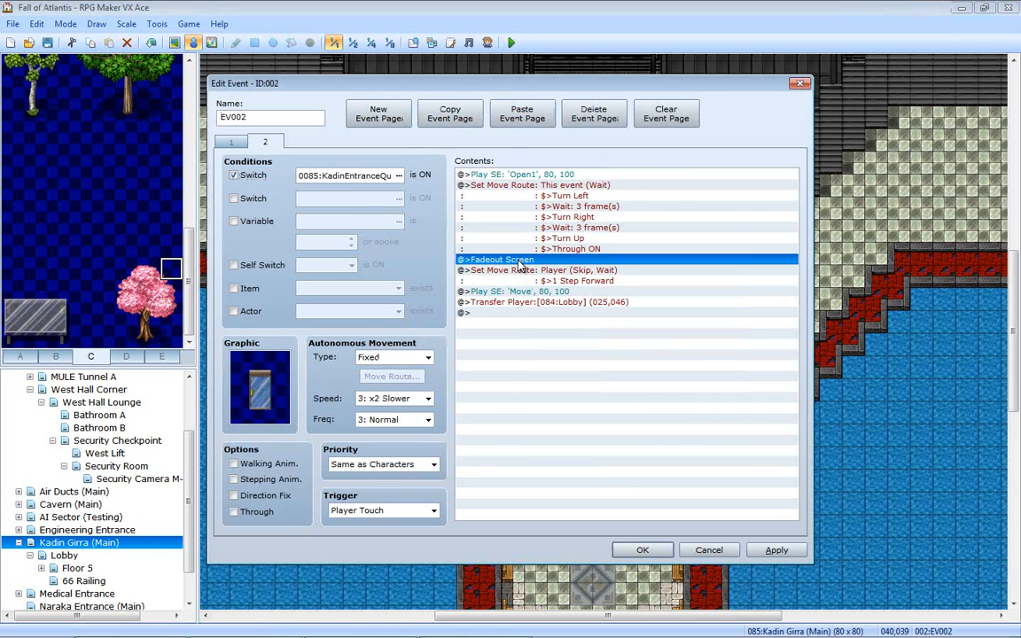
pyautogui.press('Delete')
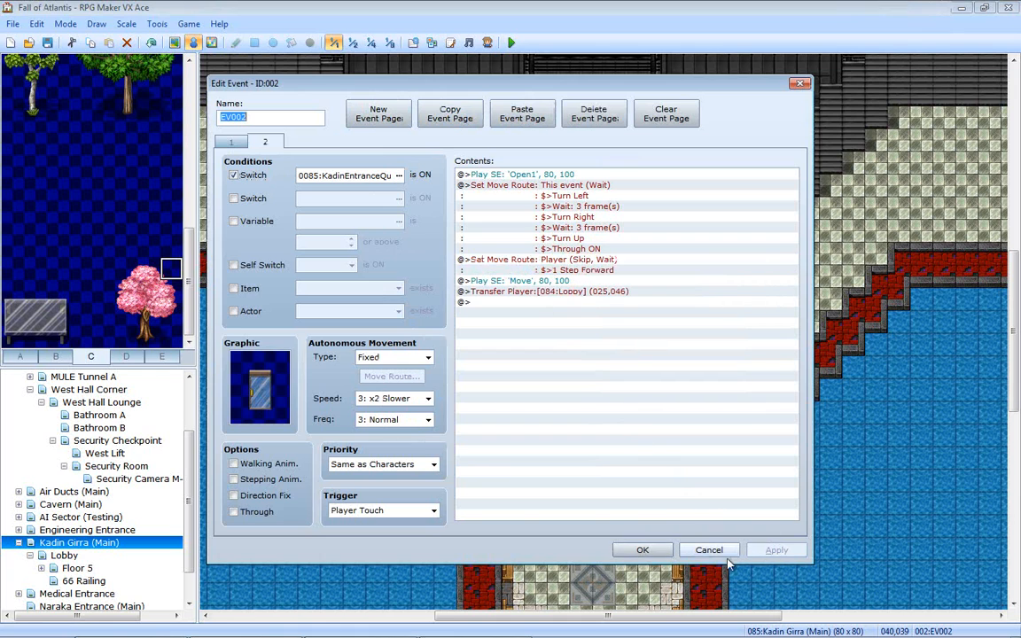
pyautogui.click(644, 550)
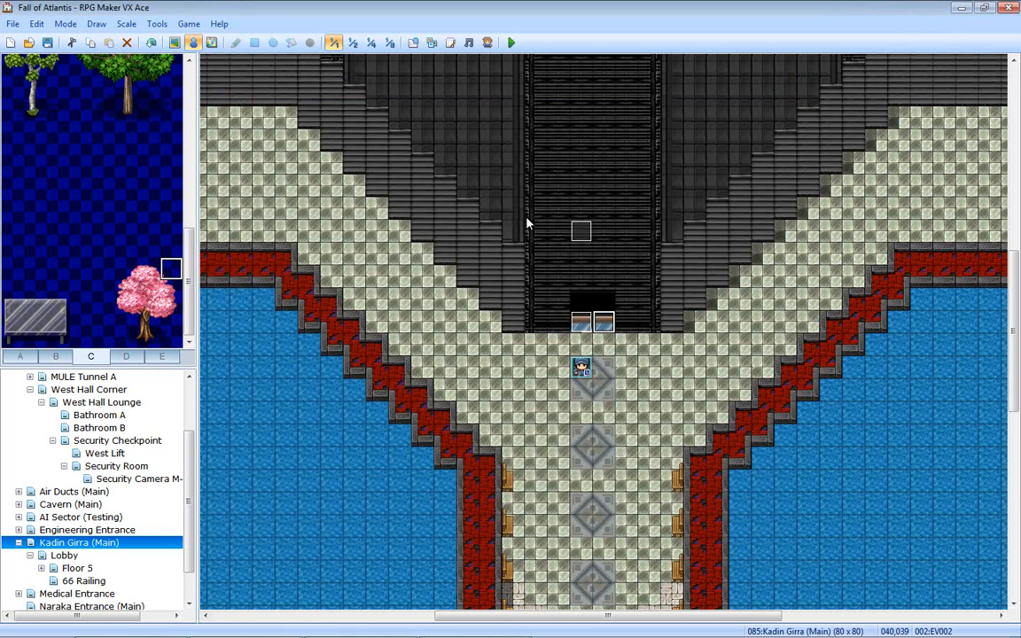
# - Playtest the lobby cutscene from the saved game through the dialogue up to the guard battle
pyautogui.click(511, 43)
pyautogui.press('Return')
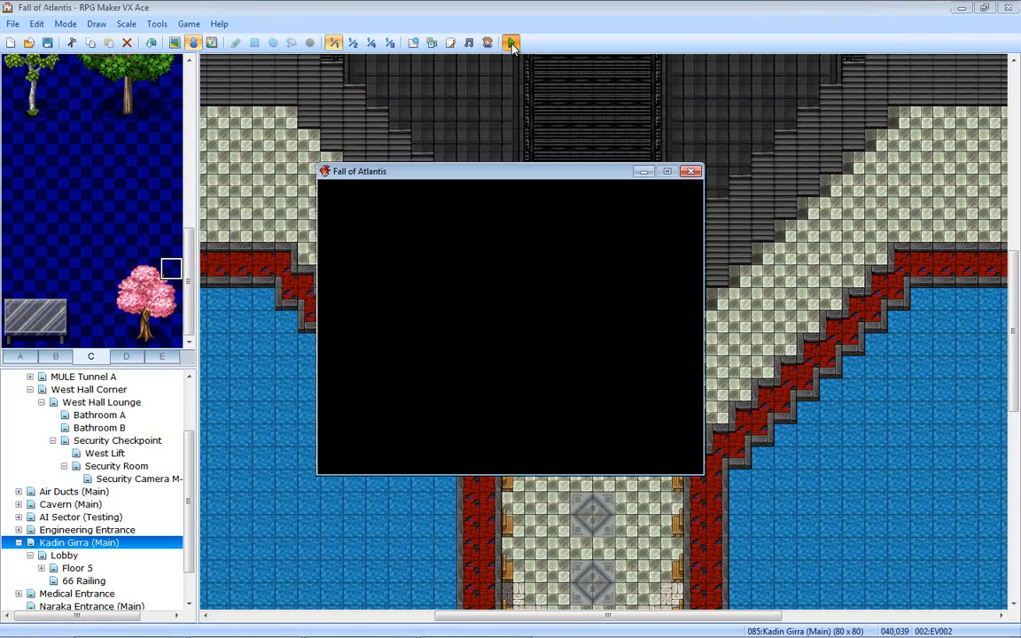
pyautogui.press('Up')
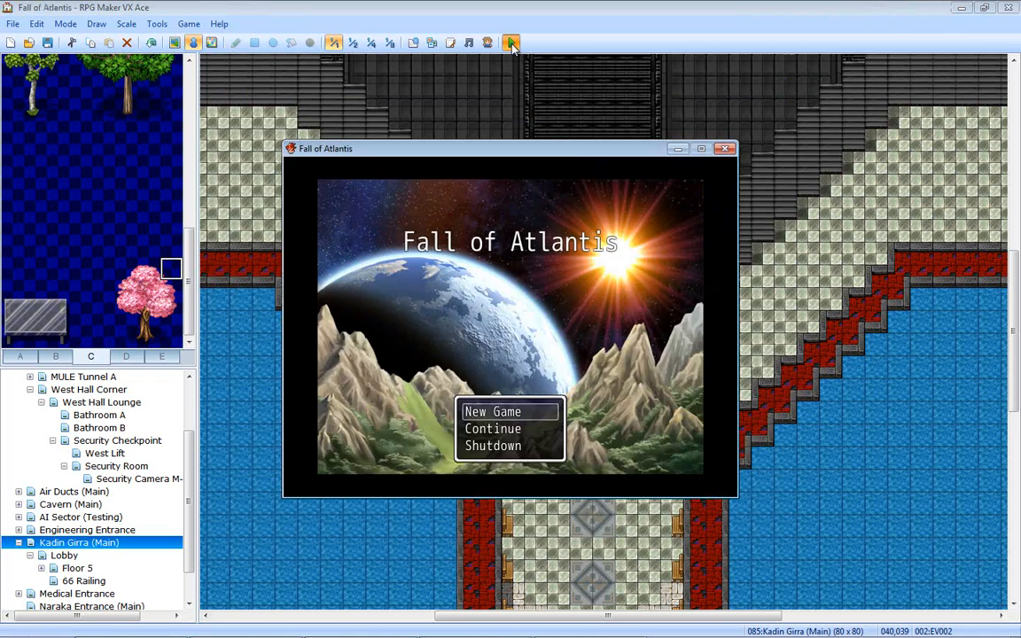
pyautogui.press('Return')
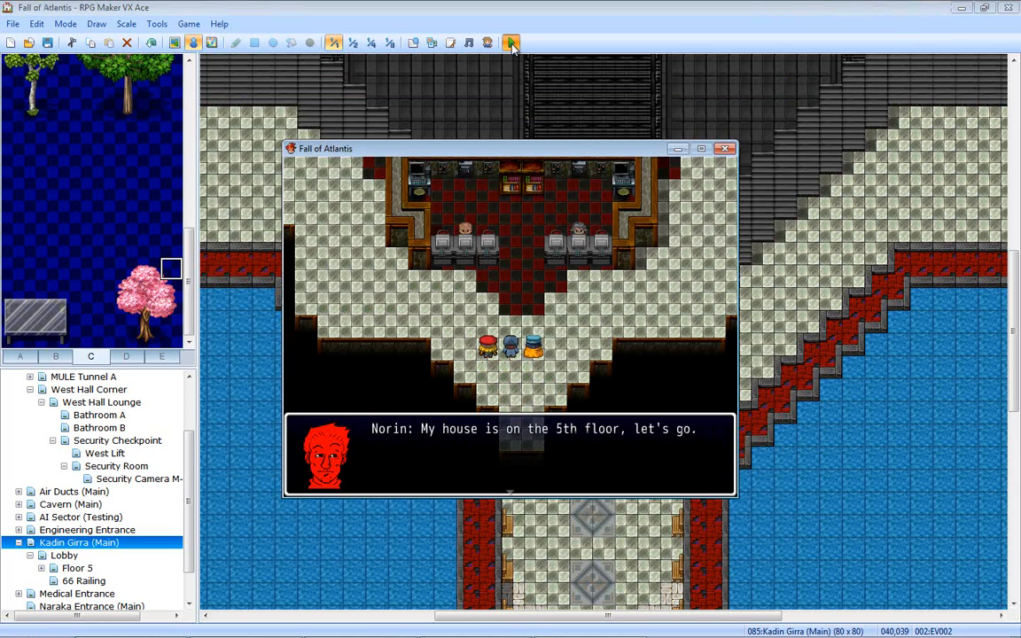
pyautogui.press('Return')
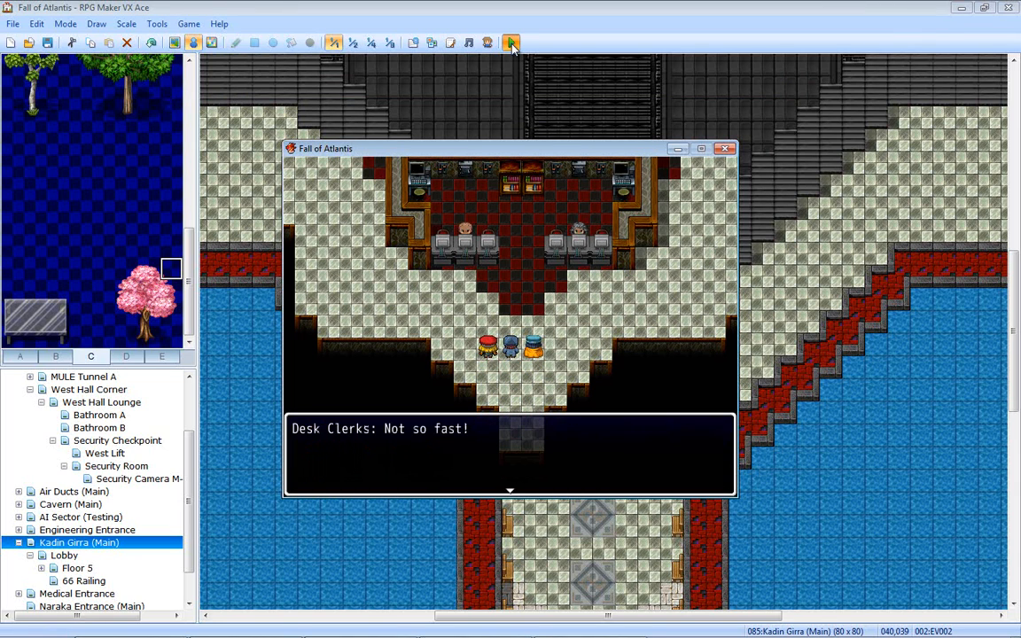
pyautogui.press('Return')
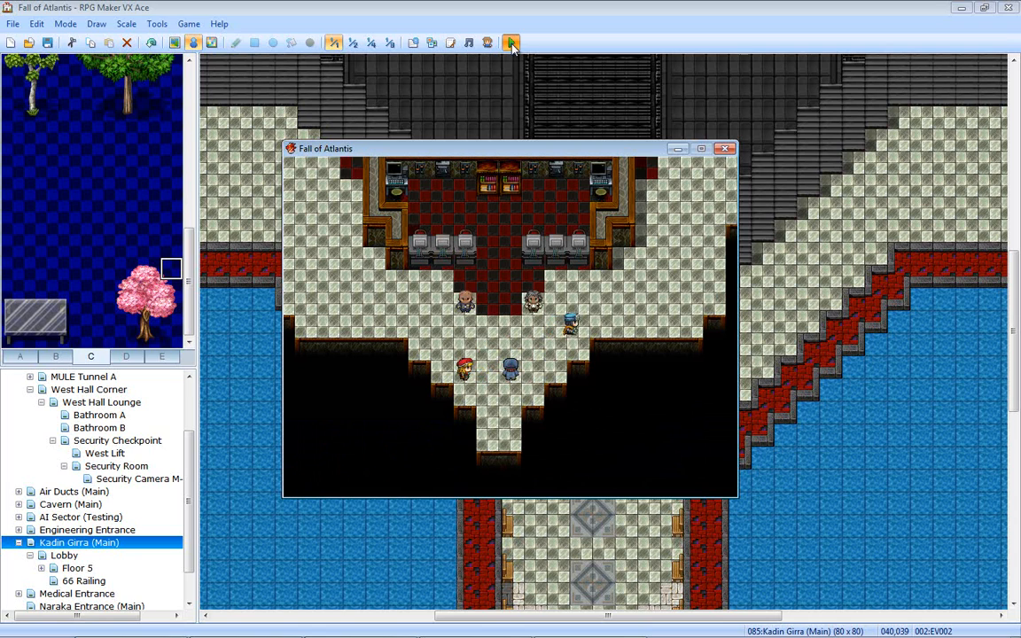
# - Fight the two spider guards with normal attacks from all three party members and advance through the victory and level-up messages
pyautogui.press('Return')
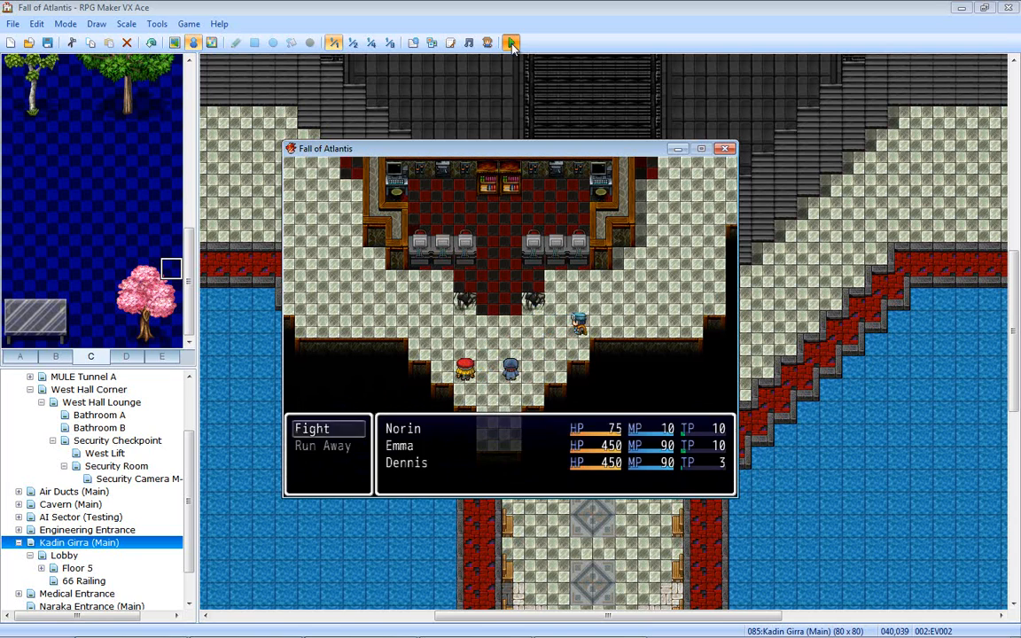
pyautogui.press('Return')
pyautogui.press('Return')
pyautogui.press('Return')
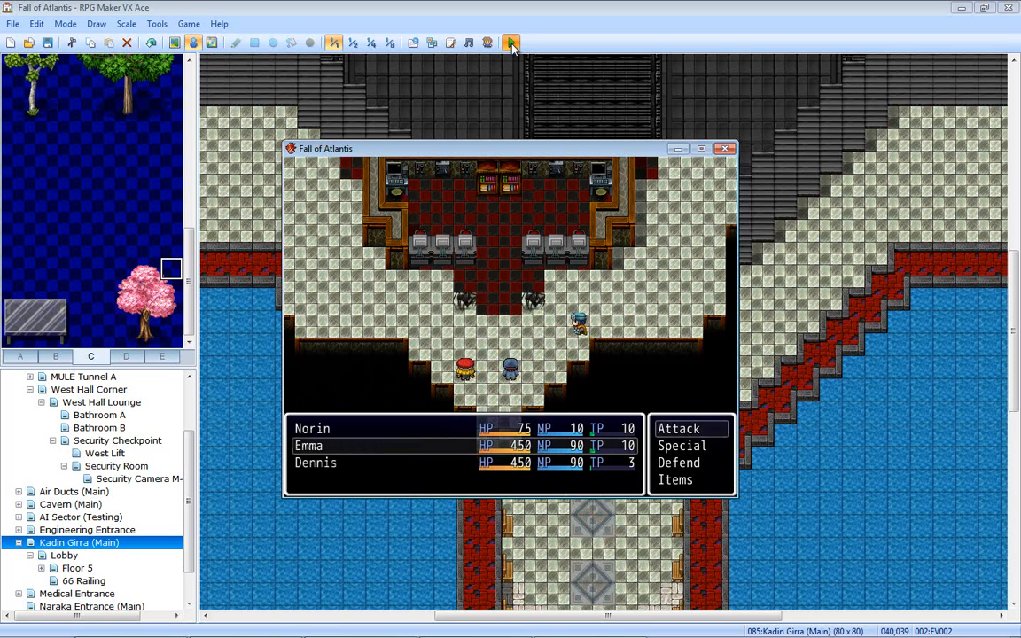
pyautogui.press('Return')
pyautogui.press('Return')
pyautogui.press('Return')
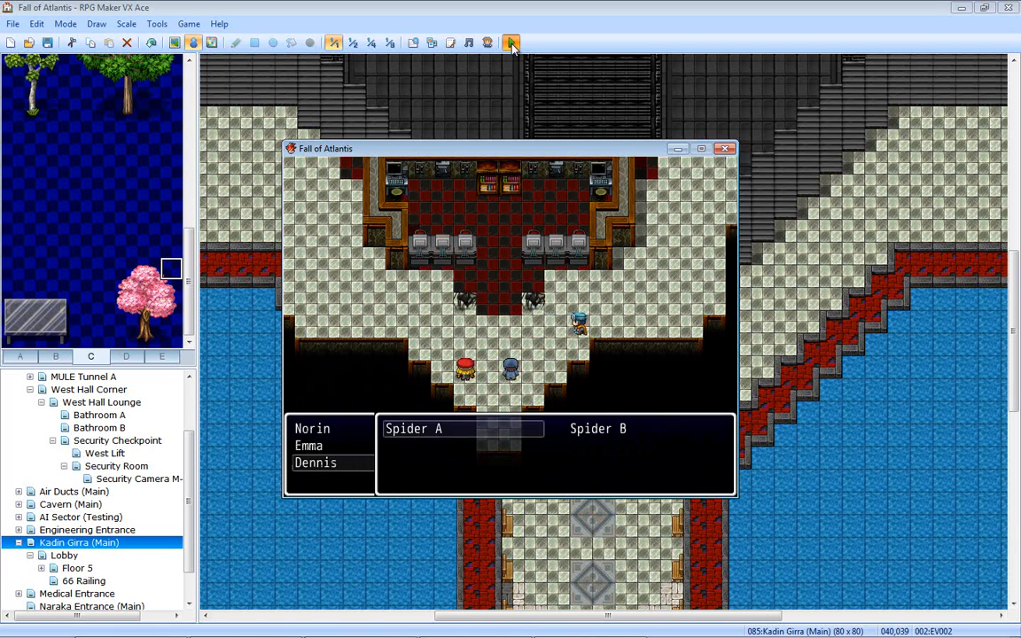
pyautogui.press('Return')
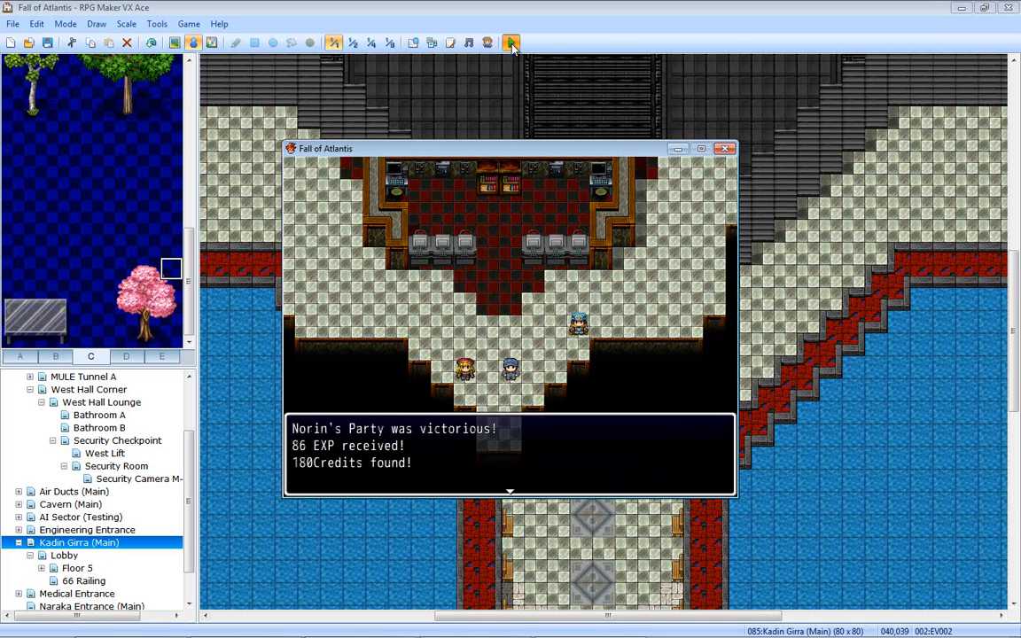
pyautogui.press('Return')
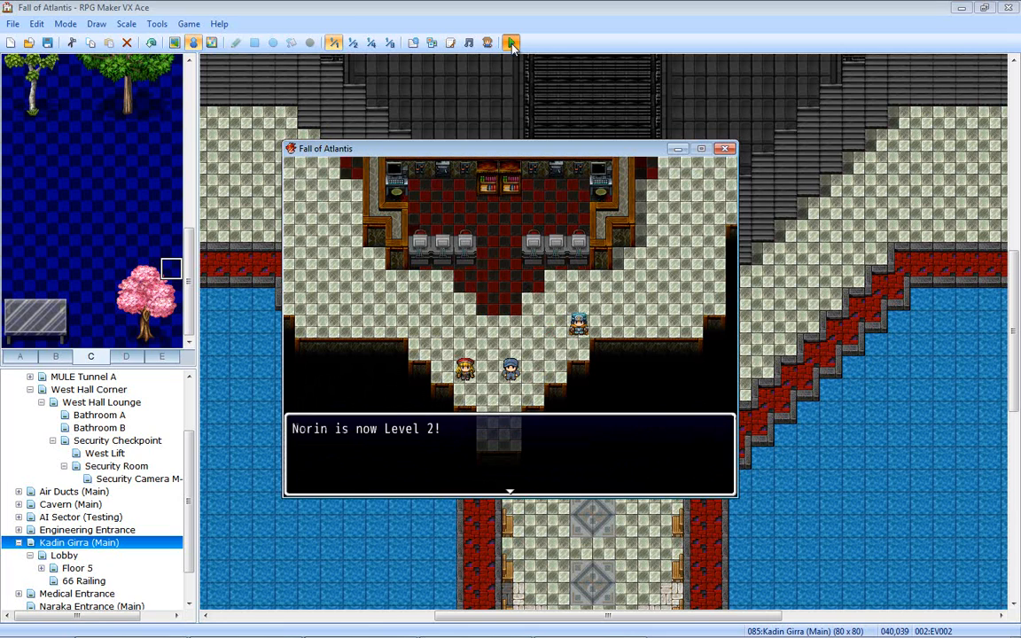
pyautogui.press('Return')
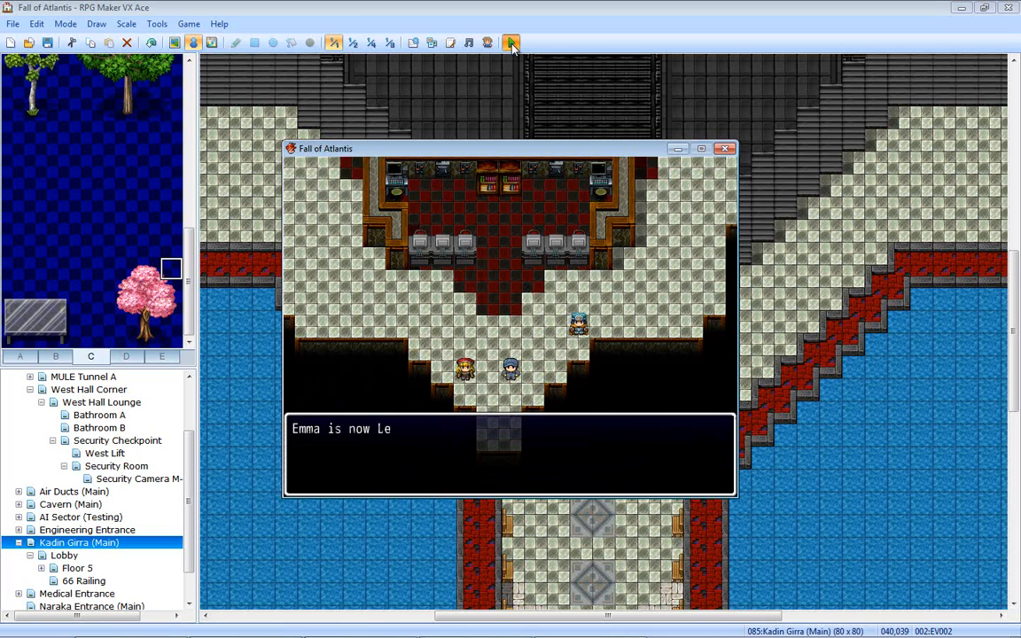
pyautogui.press('Return')
pyautogui.press('Return')
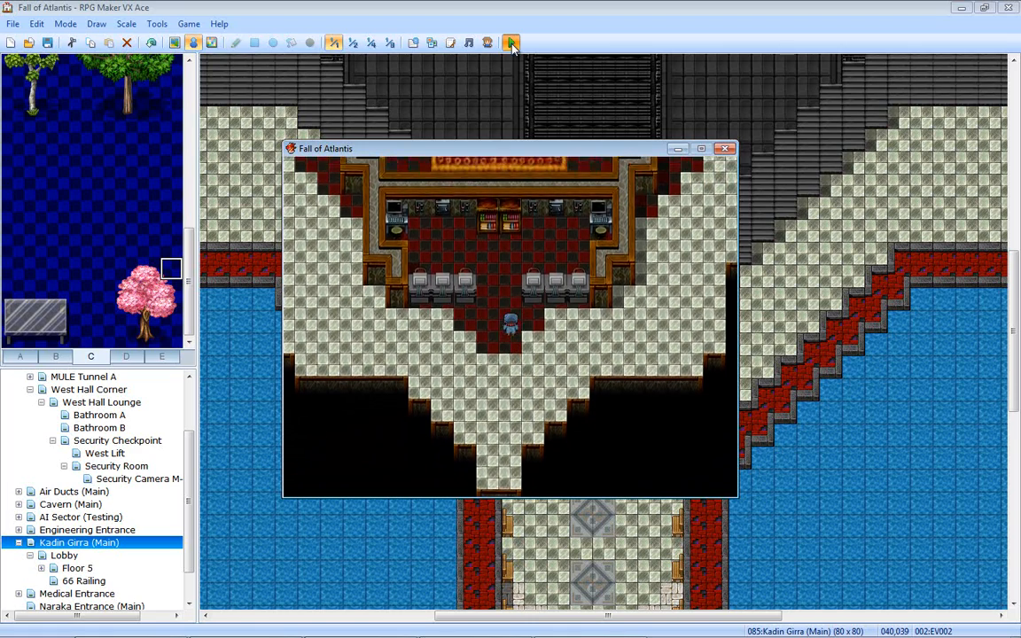
# - Test walking through the lobby around the desk and up to the lift after the battle, and end the playtest
pyautogui.press('Down')
pyautogui.press('Up')
pyautogui.press('Left')
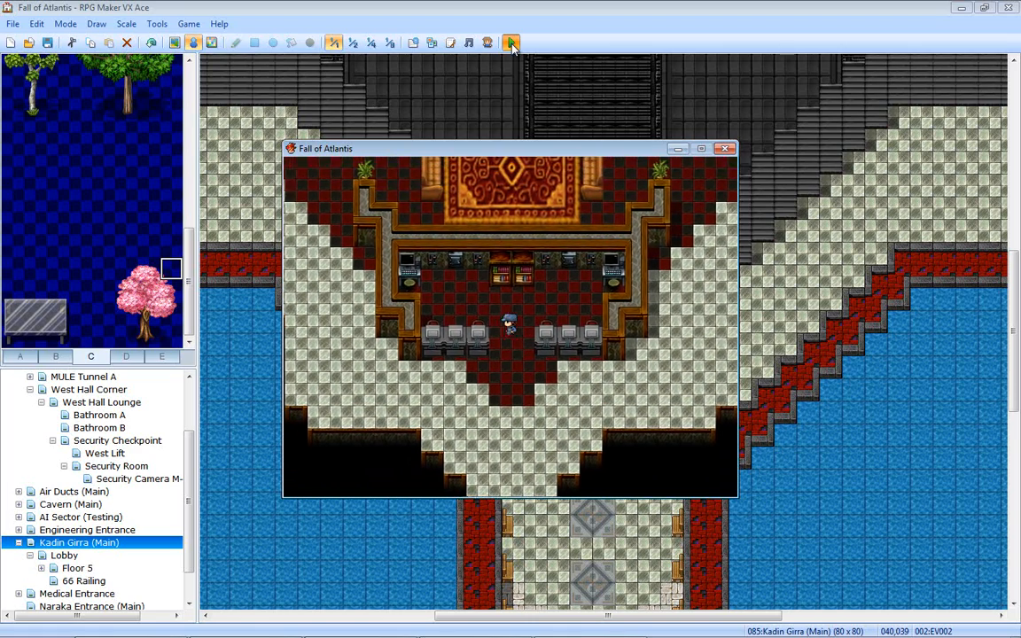
pyautogui.press('Down')
pyautogui.press('Right')
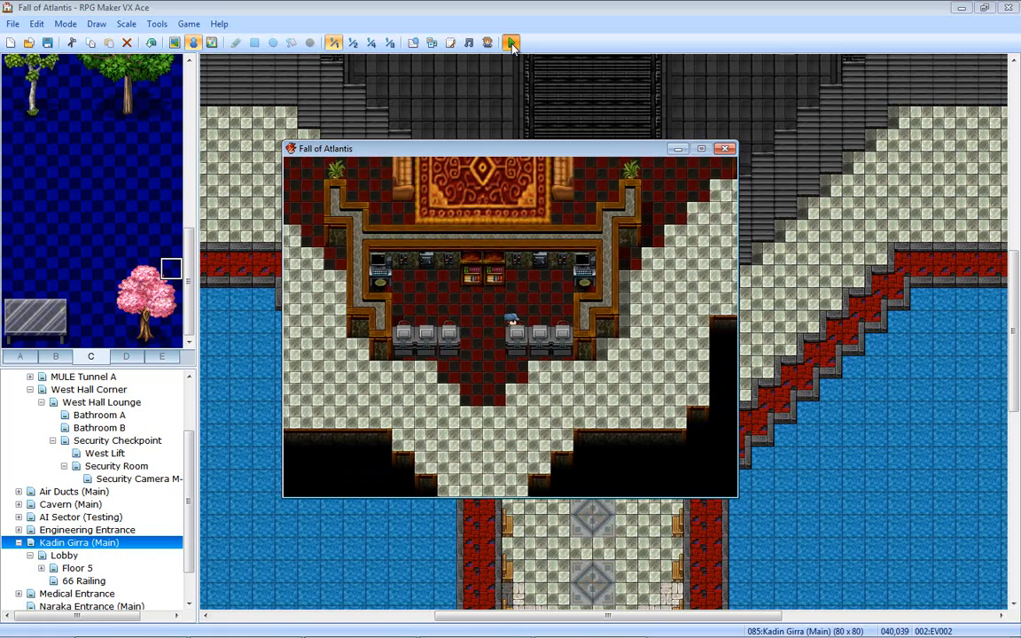
pyautogui.press('Down')
pyautogui.press('Left')
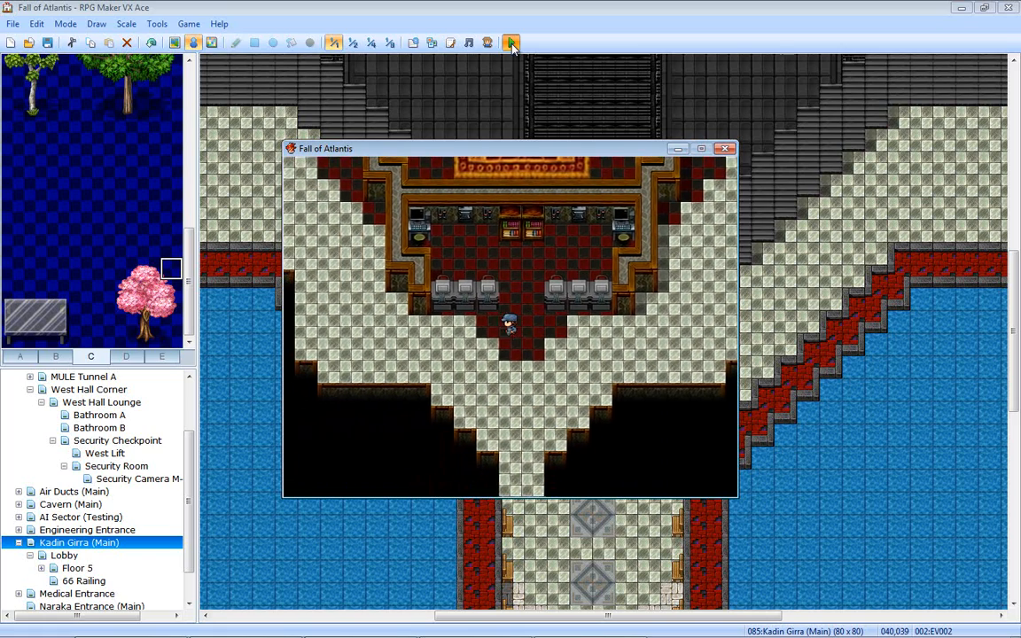
pyautogui.press('Up')
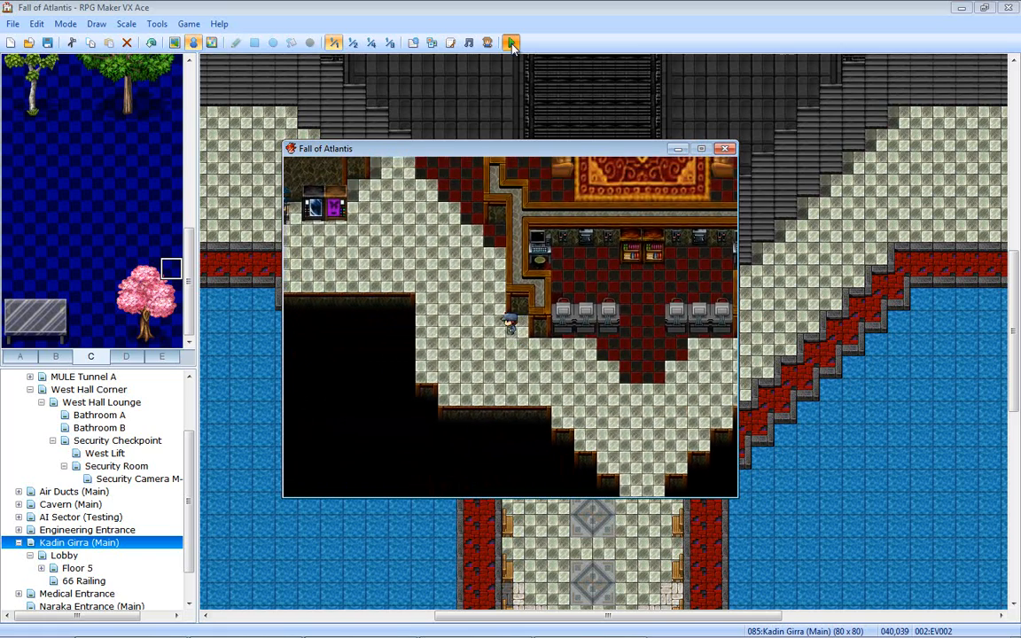
pyautogui.press('Left')
pyautogui.press('Up')
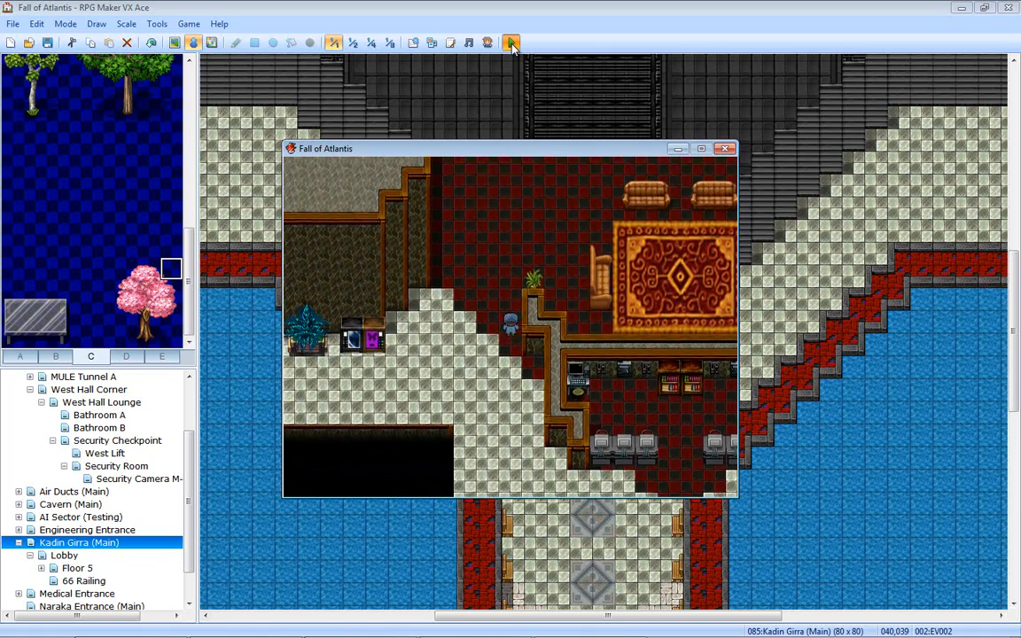
pyautogui.press('Right')
pyautogui.press('Right')
pyautogui.press('Up')
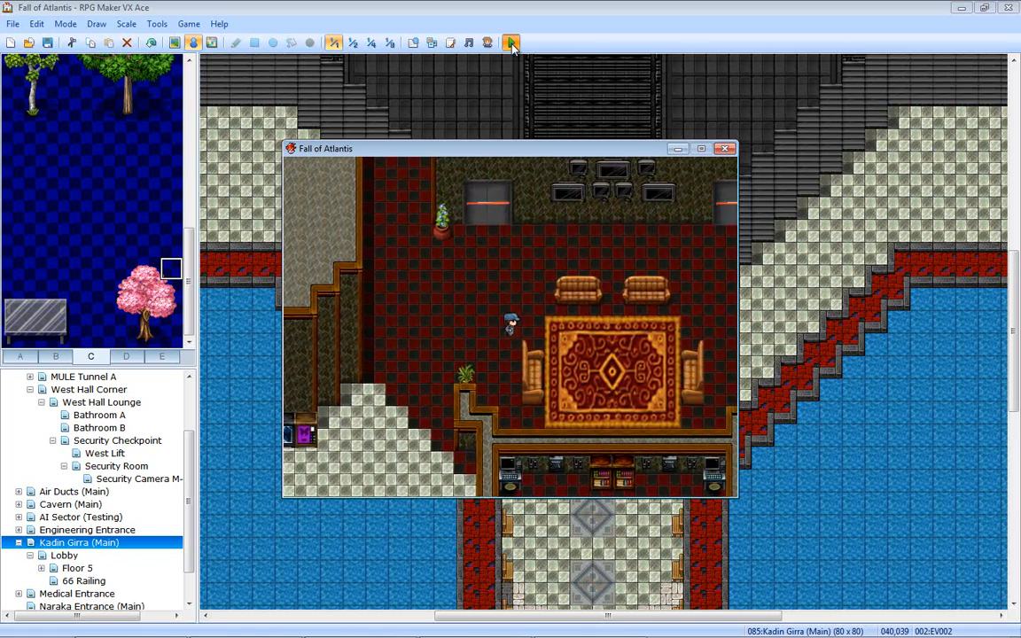
pyautogui.press('Up')
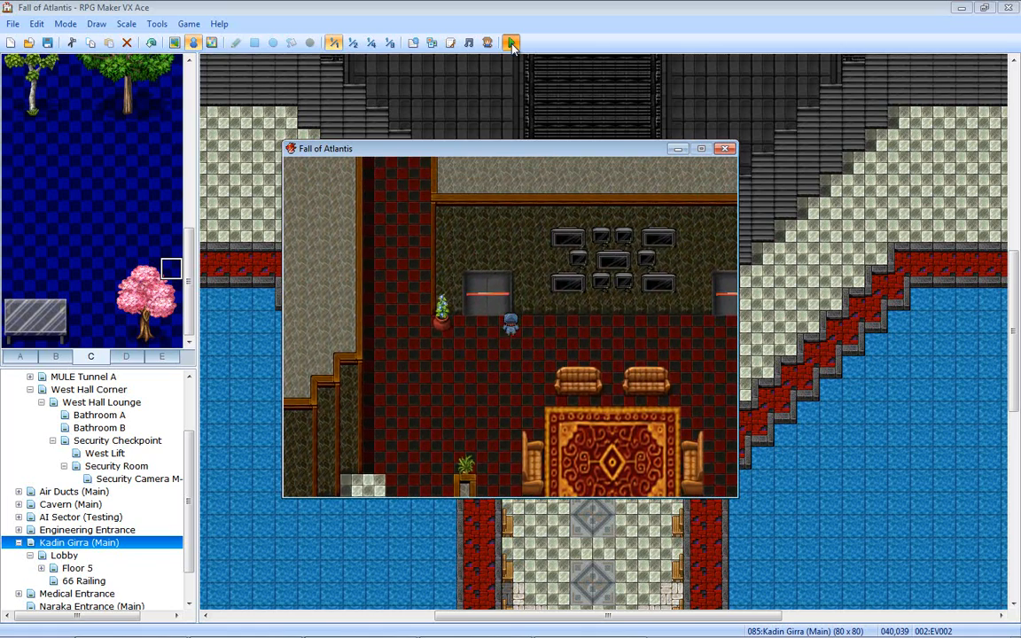
pyautogui.press('Left')
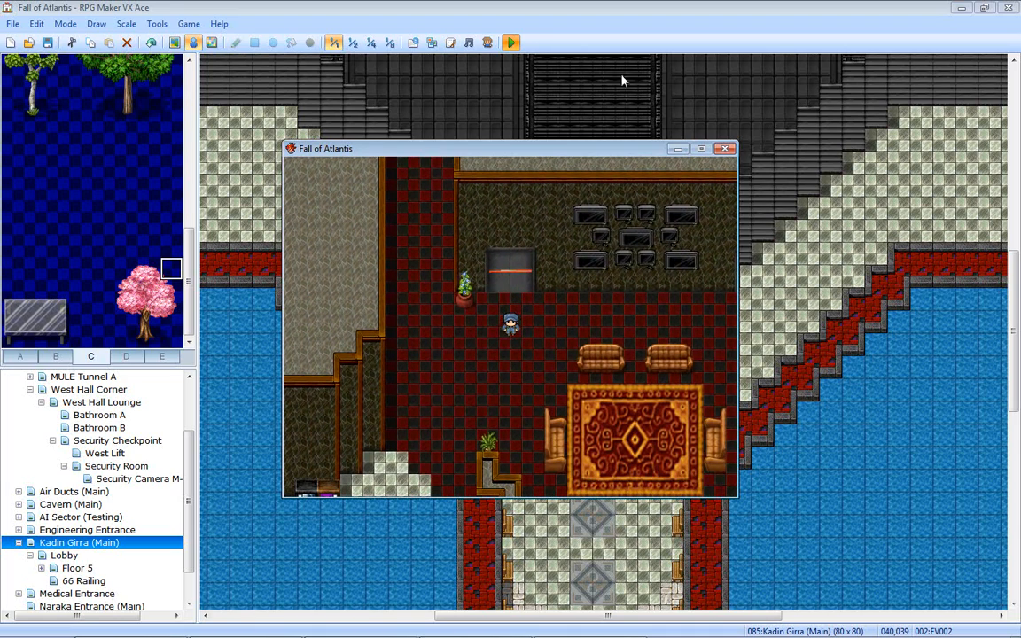
pyautogui.click(725, 148)
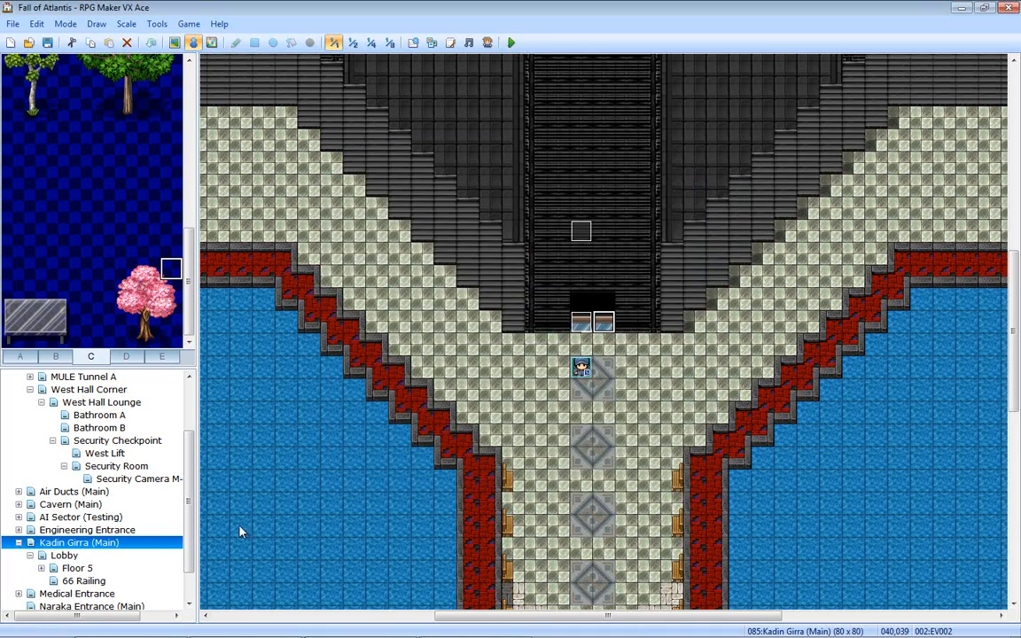
# - Append a copy of the Change Speed command to the end of the Player (Wait) move route in the Lobby's autorun event EV020
pyautogui.click(62, 555)
pyautogui.doubleClick(441, 499)
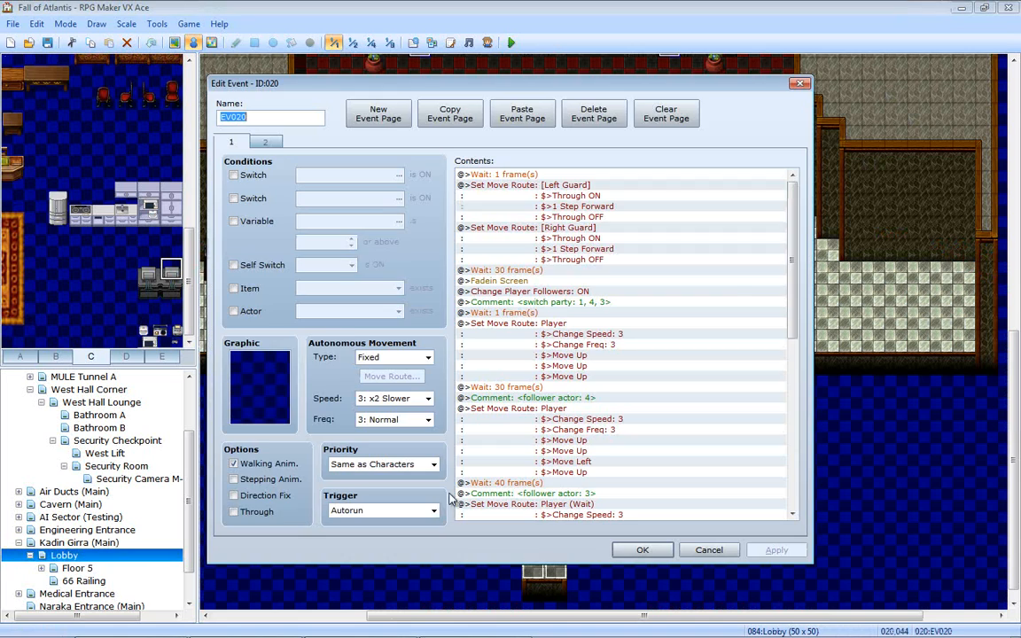
pyautogui.moveTo(792, 283); pyautogui.dragTo(777, 477)
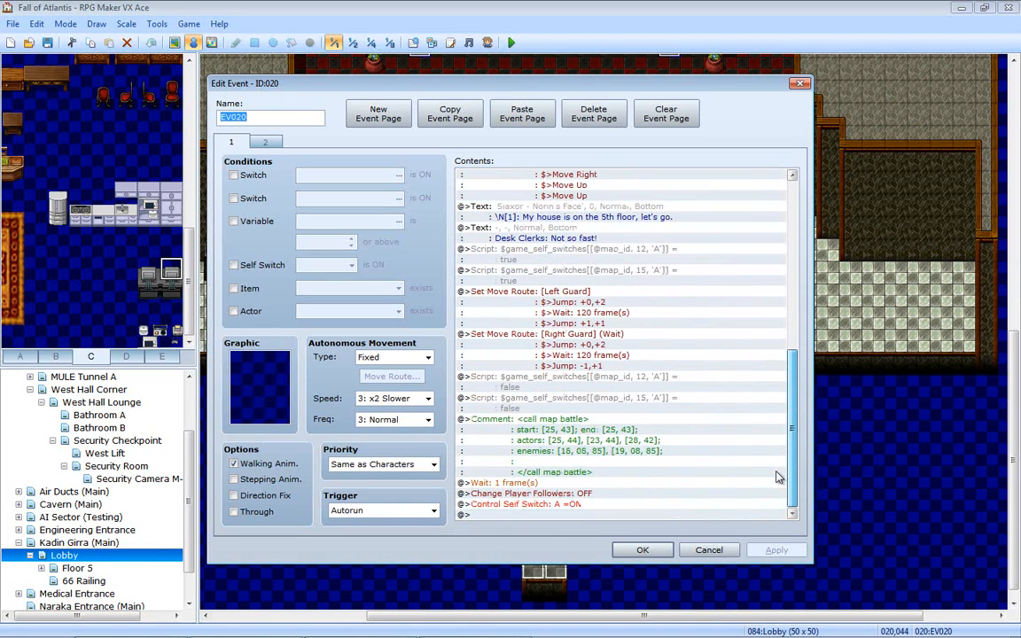
pyautogui.scroll(5, 674, 399)
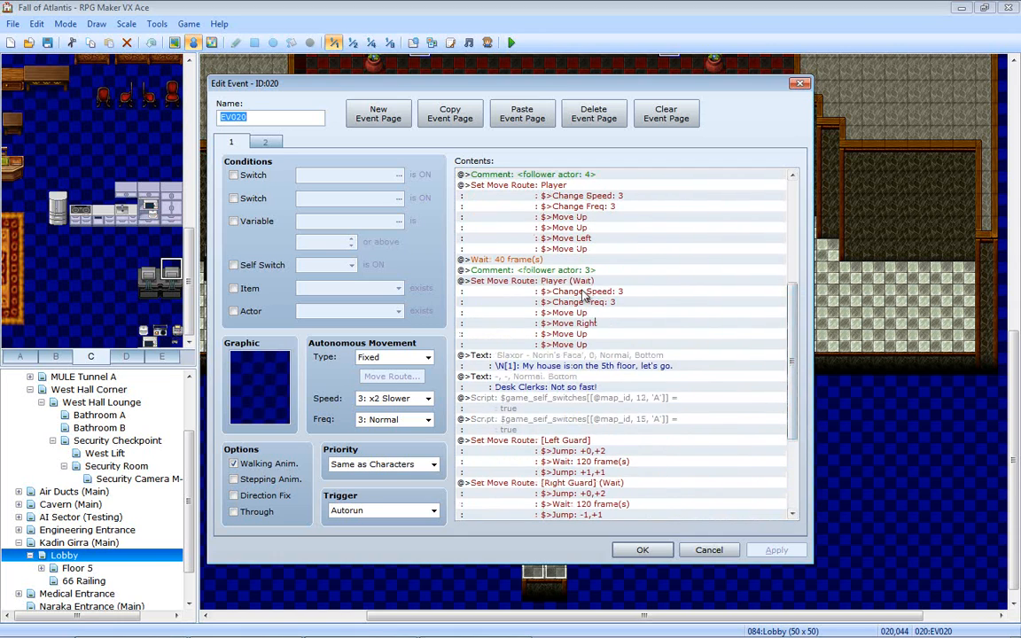
pyautogui.click(577, 281)
pyautogui.doubleClick(578, 284)
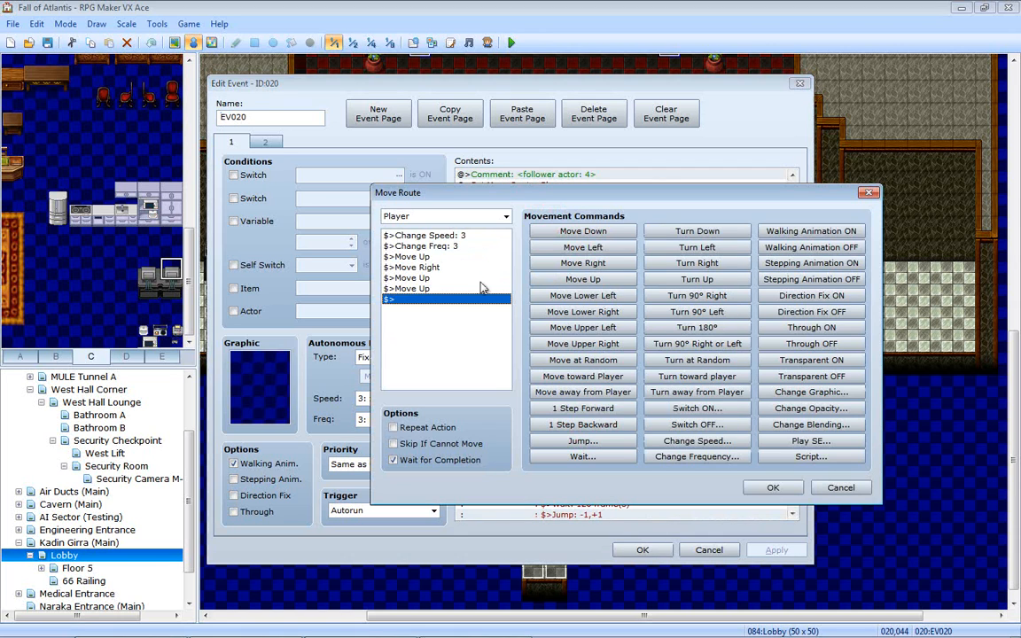
pyautogui.click(450, 236)
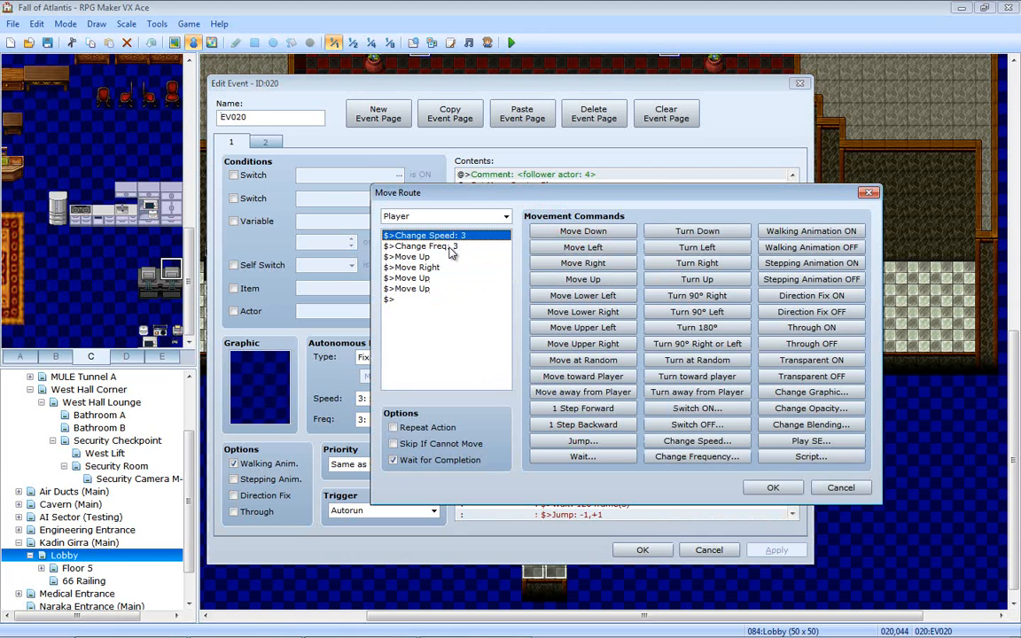
pyautogui.hotkey('ctrl', 'c')
pyautogui.click(416, 301)
pyautogui.hotkey('ctrl', 'v')
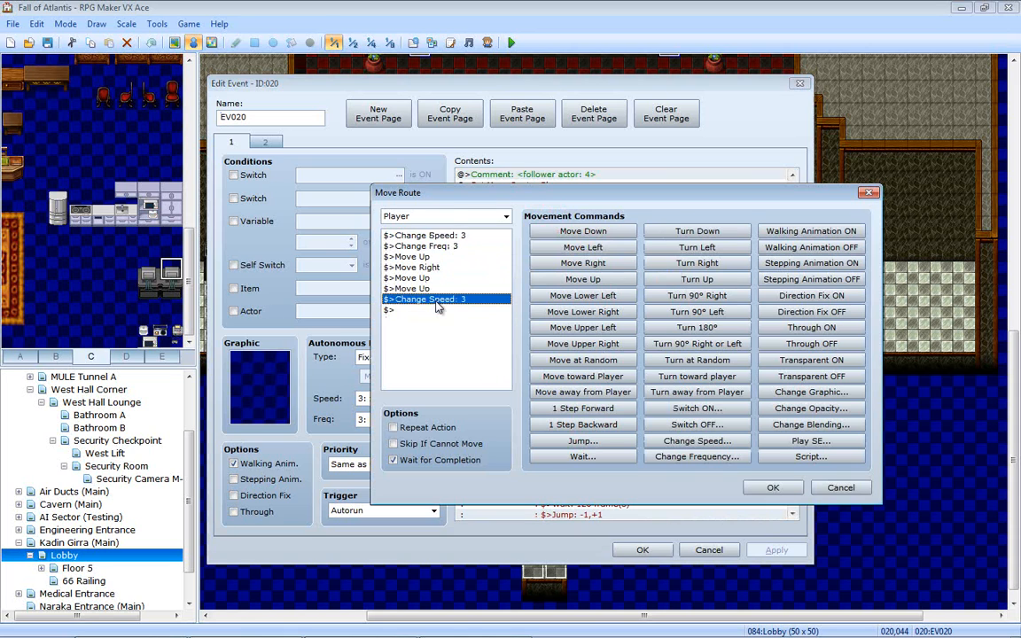
# - Set the appended Change Speed command to 4: Normal and apply the event changes
pyautogui.doubleClick(437, 299)
pyautogui.click(441, 319)
pyautogui.click(399, 359)
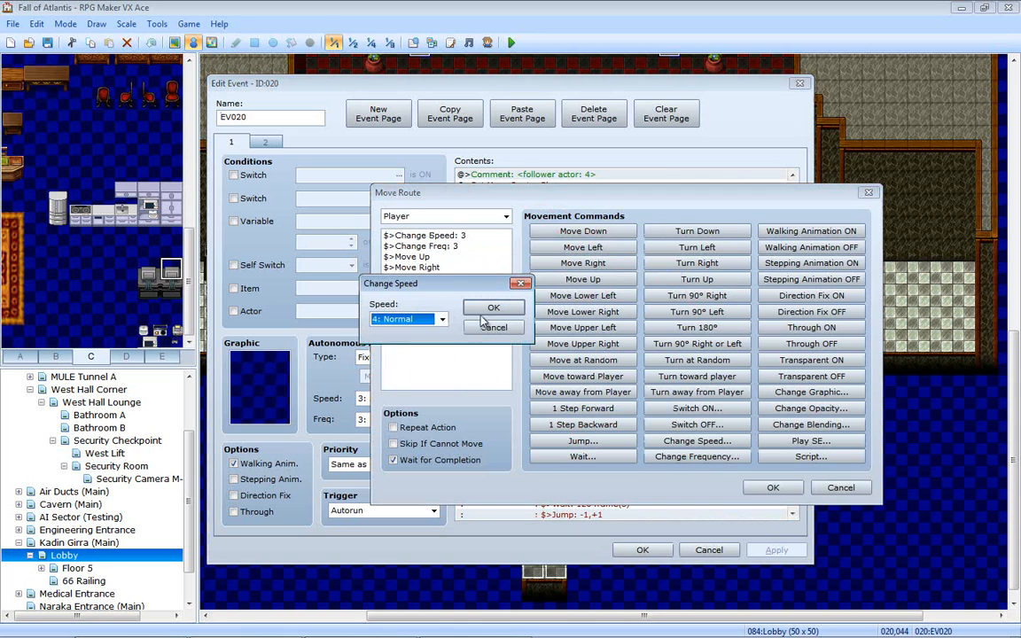
pyautogui.click(488, 310)
pyautogui.click(773, 487)
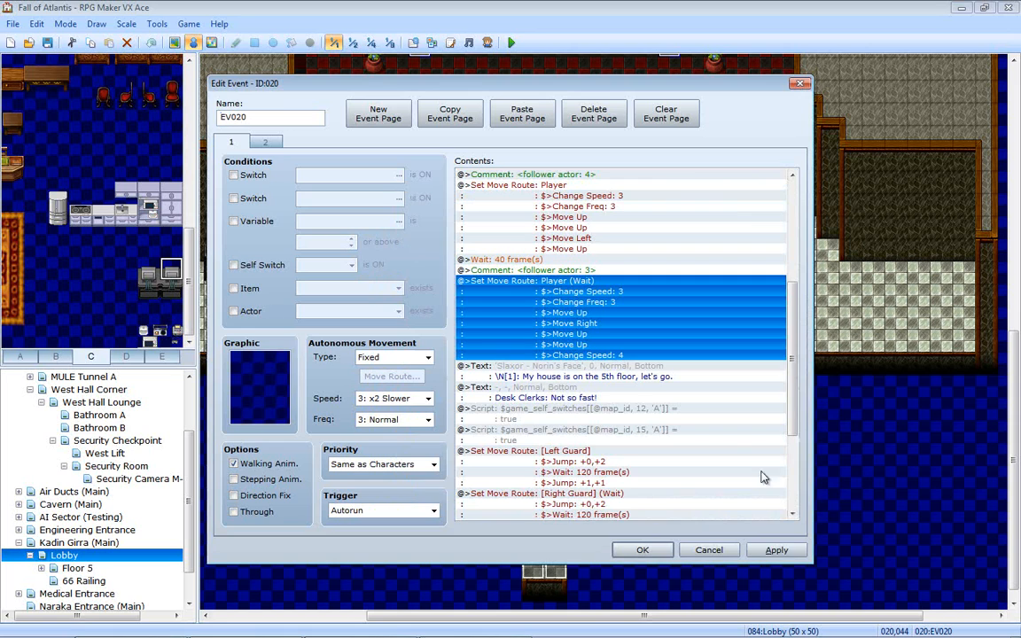
pyautogui.click(775, 550)
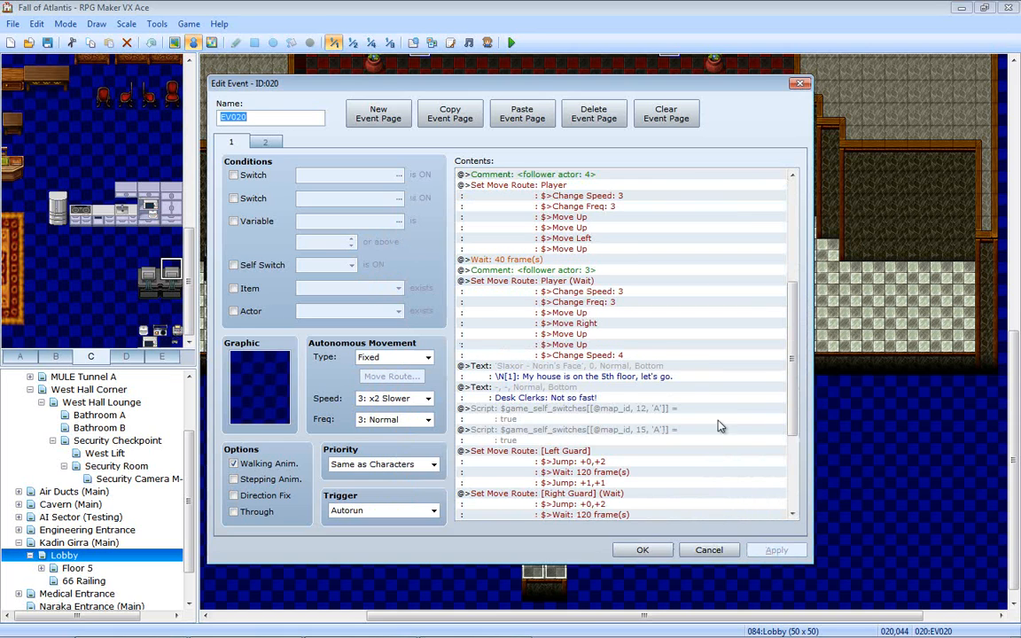
# - Start inserting a Change Battle BGM command directly before the "call map battle" comment in EV020's contents
pyautogui.scroll(-3, 793, 403)
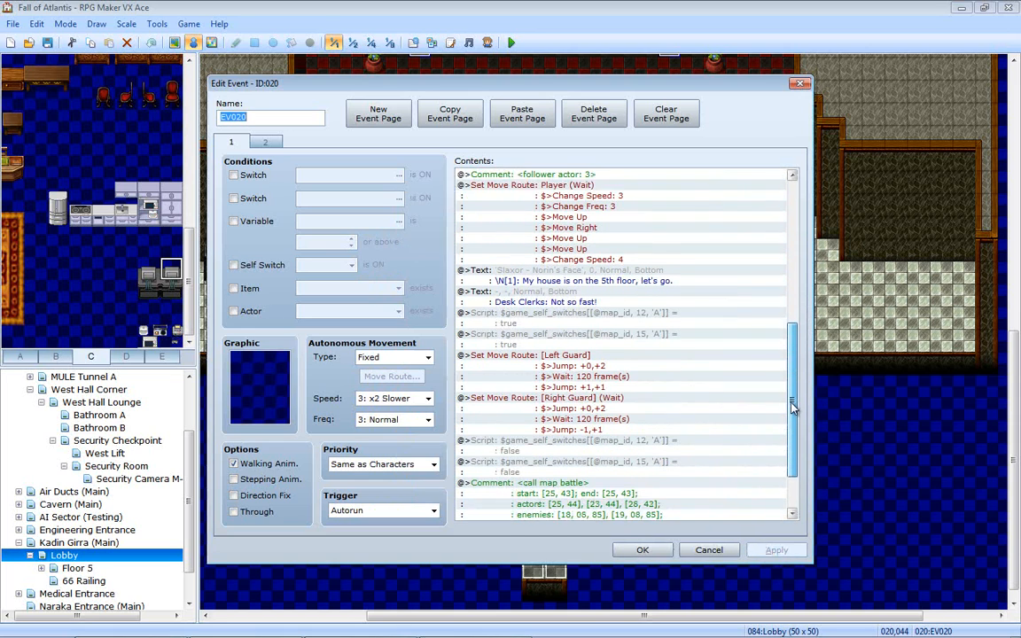
pyautogui.moveTo(793, 406); pyautogui.dragTo(793, 435)
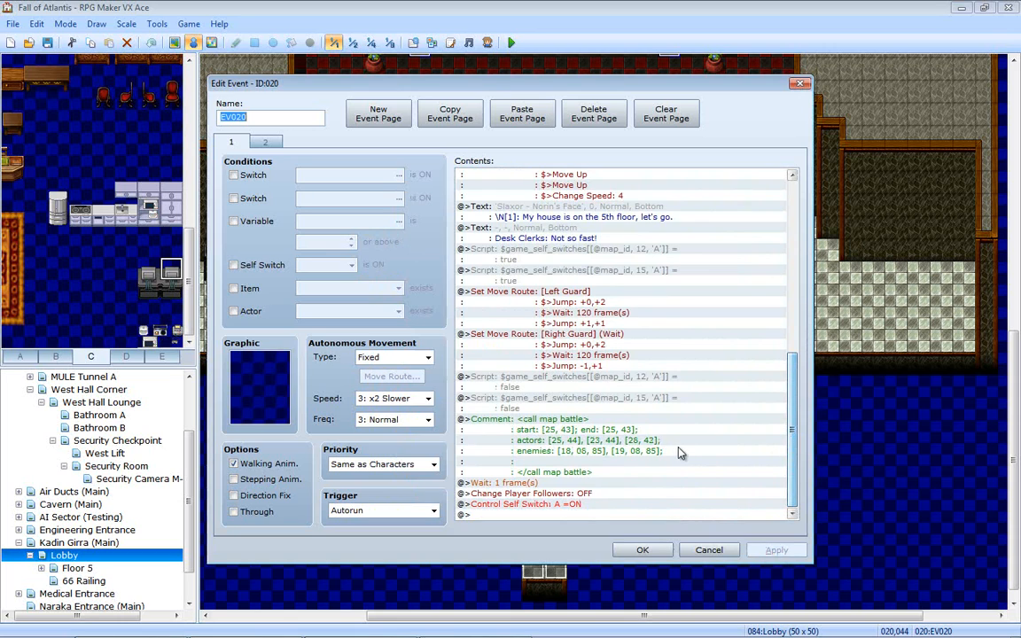
pyautogui.click(565, 427)
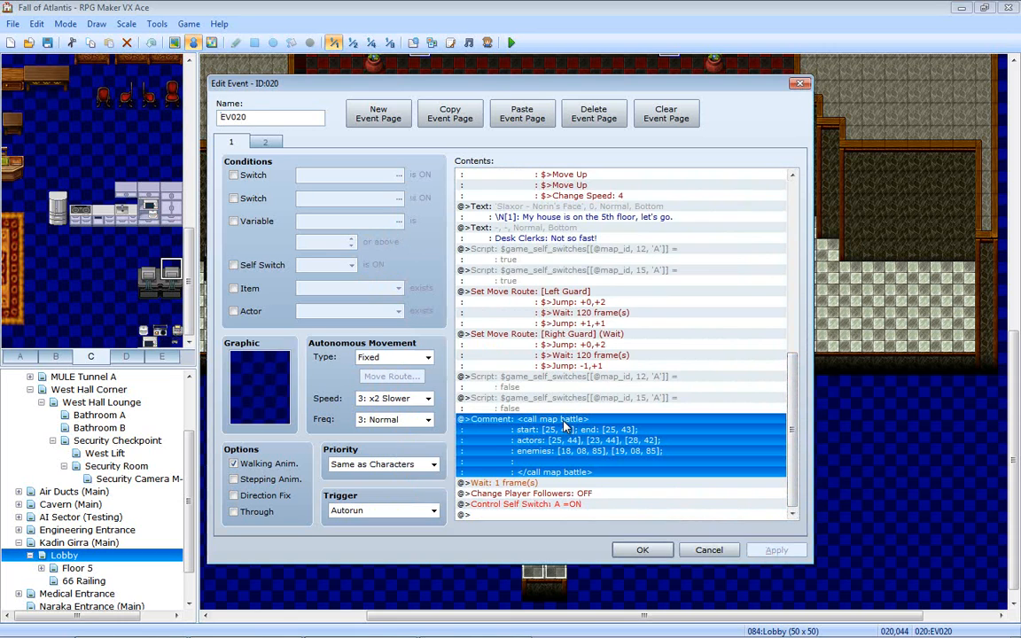
pyautogui.rightClick(519, 475)
pyautogui.click(538, 492)
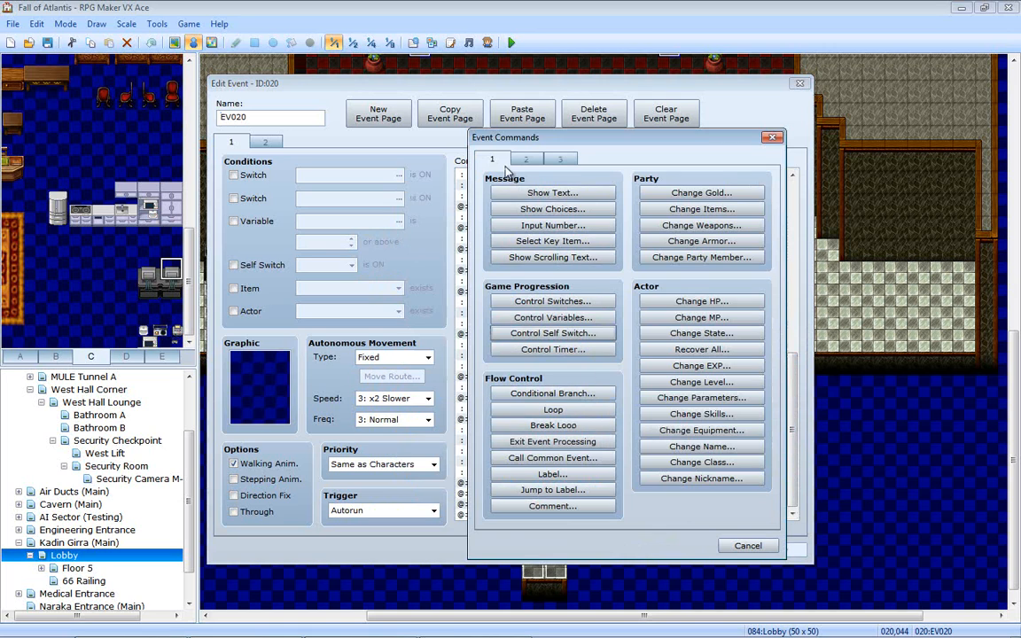
pyautogui.click(549, 161)
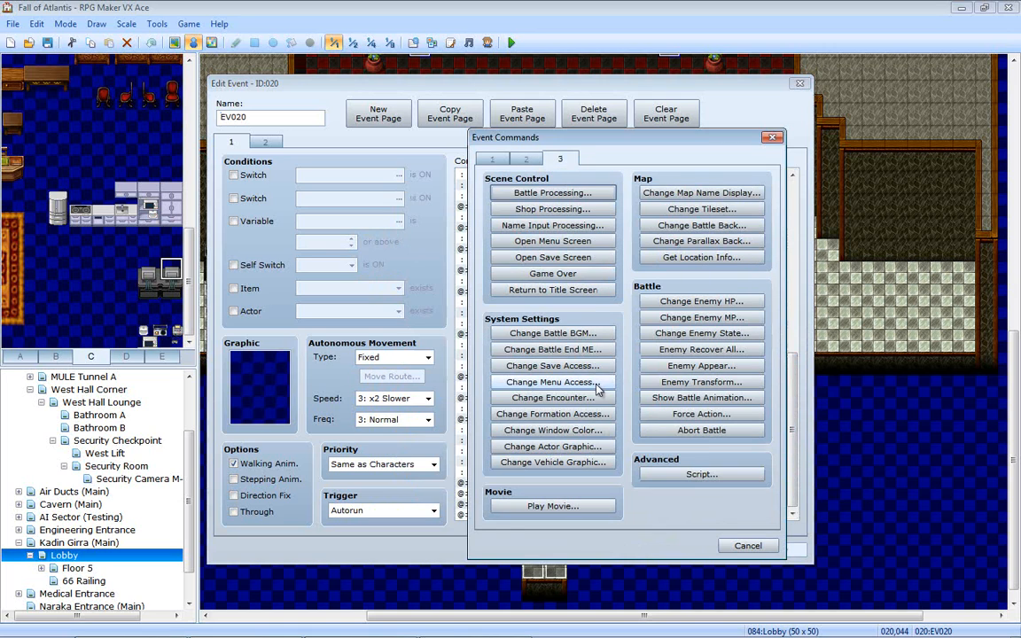
pyautogui.click(550, 334)
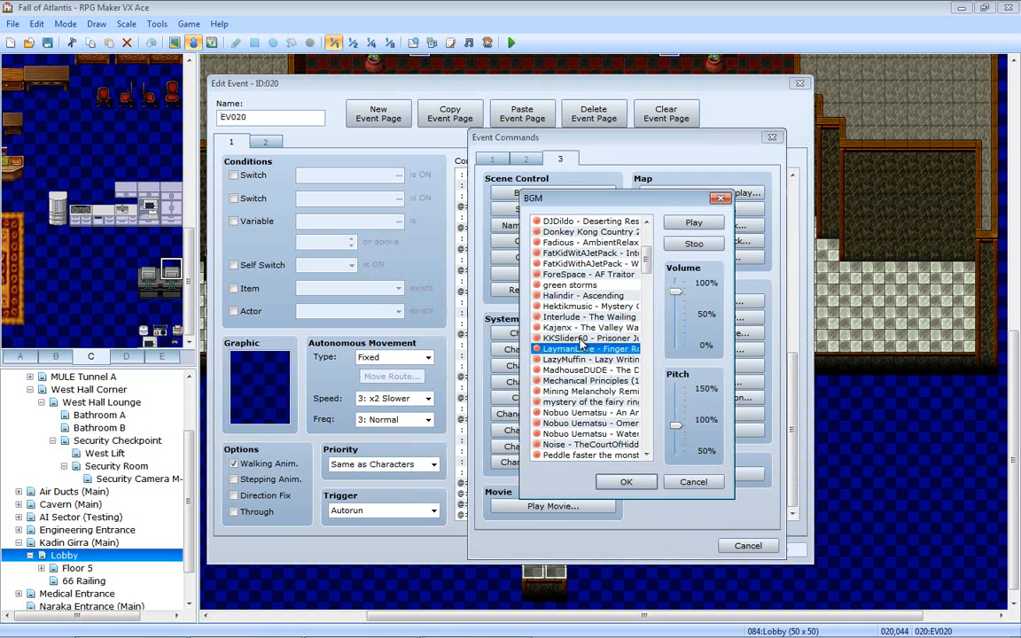
# - Set the battle BGM volume and pitch to 100% while sampling the first tracks, from Doodle God through camman007
pyautogui.scroll(5, 589, 238)
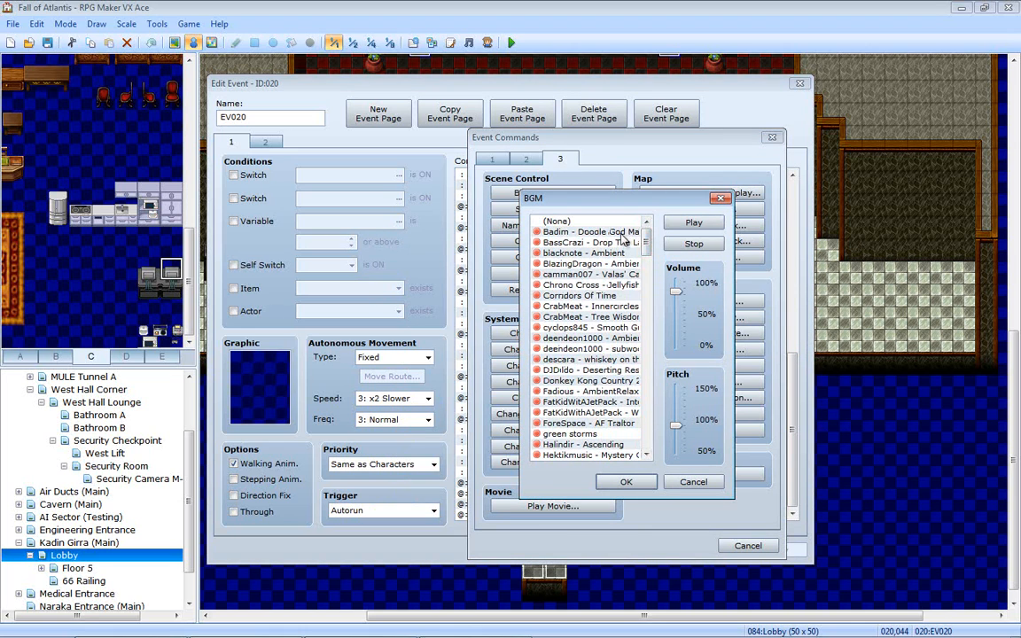
pyautogui.click(623, 242)
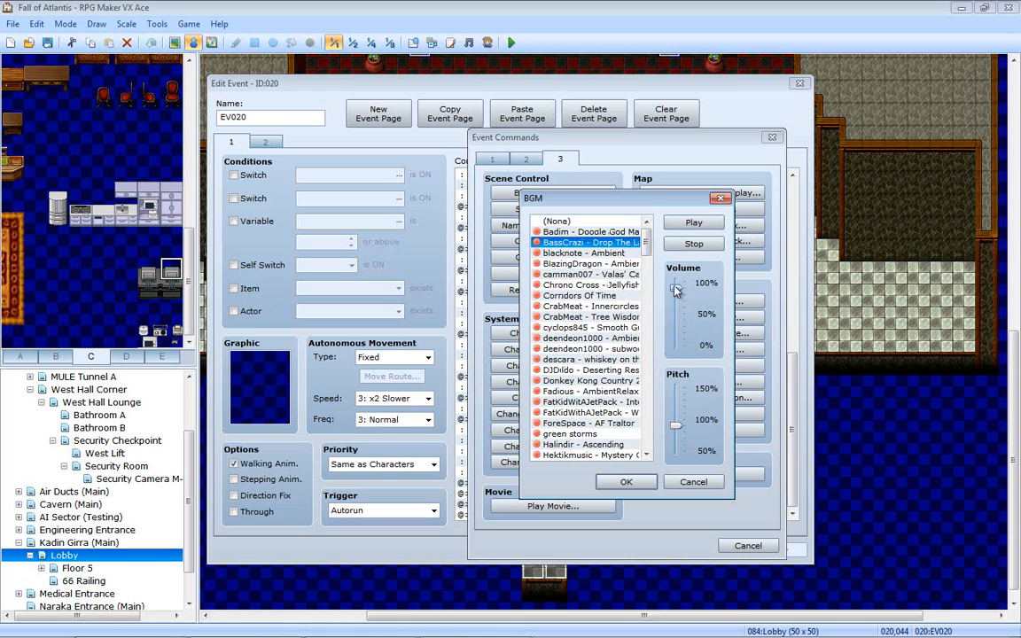
pyautogui.moveTo(675, 290); pyautogui.dragTo(676, 275)
pyautogui.click(586, 232)
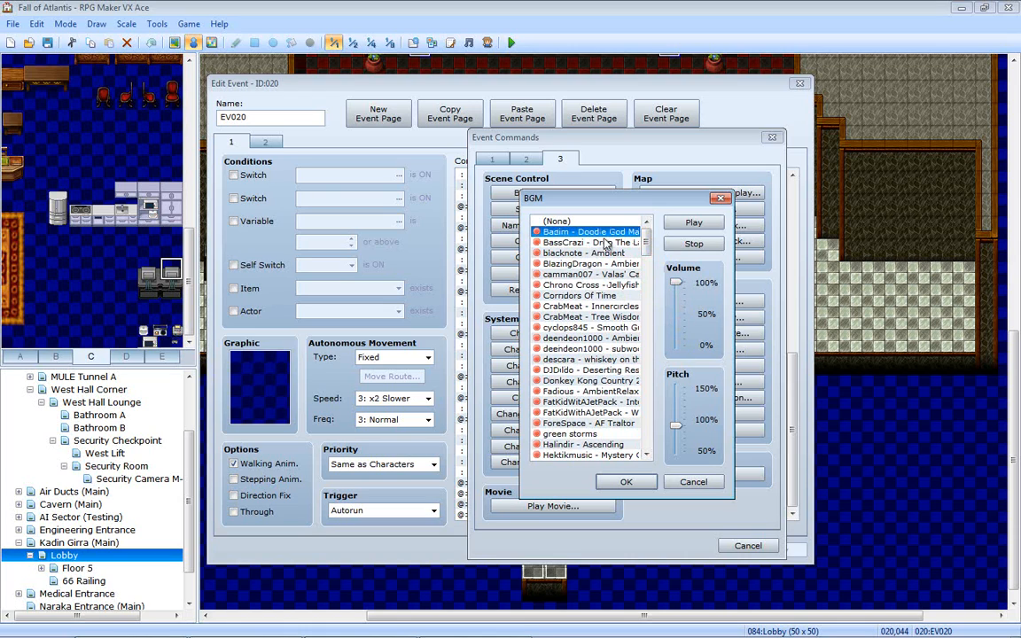
pyautogui.click(578, 254)
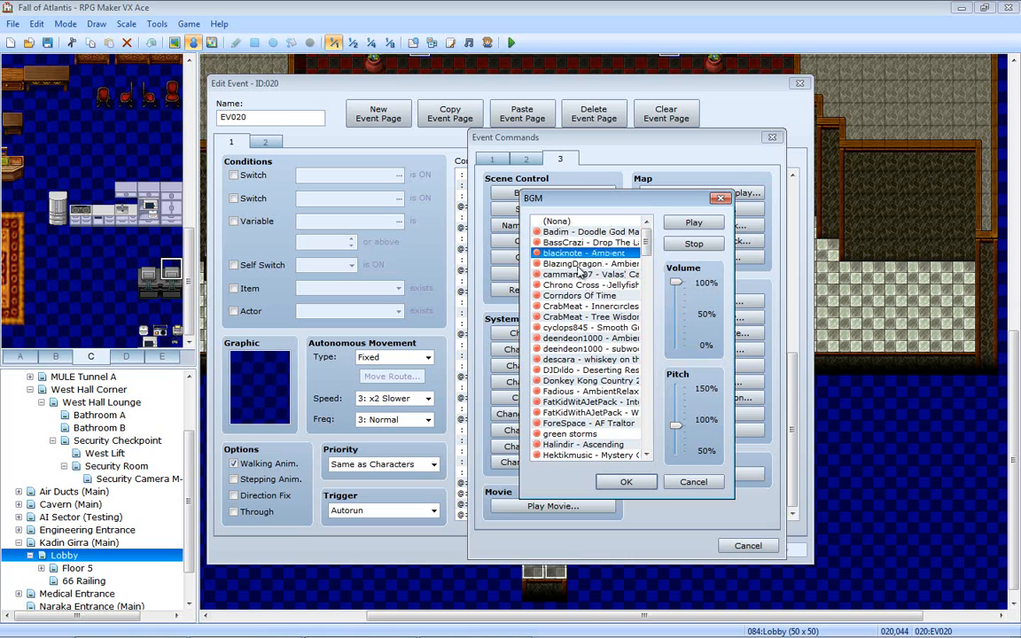
pyautogui.click(578, 264)
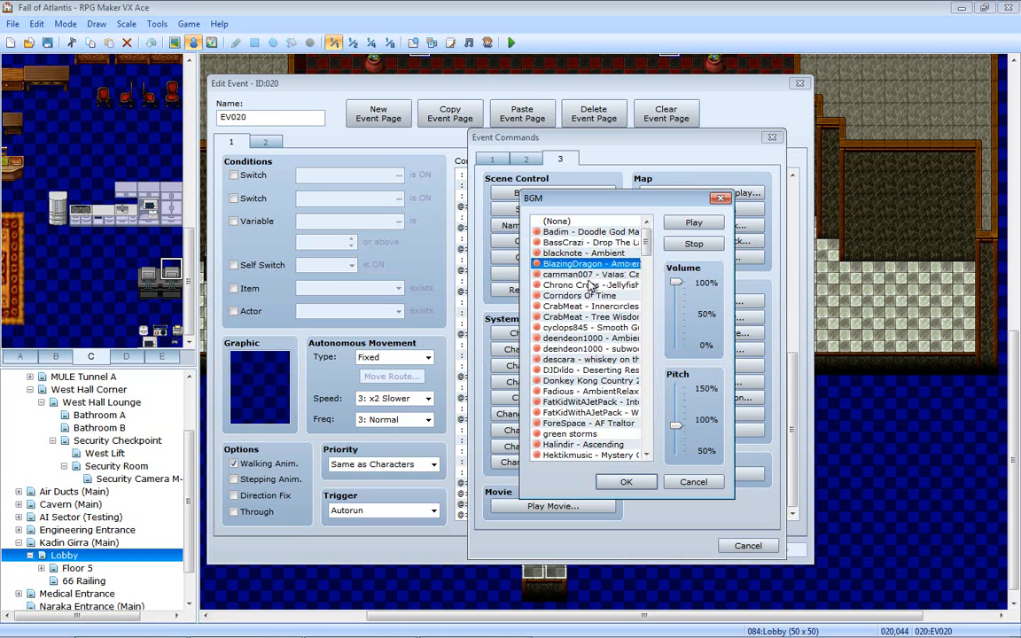
pyautogui.click(588, 276)
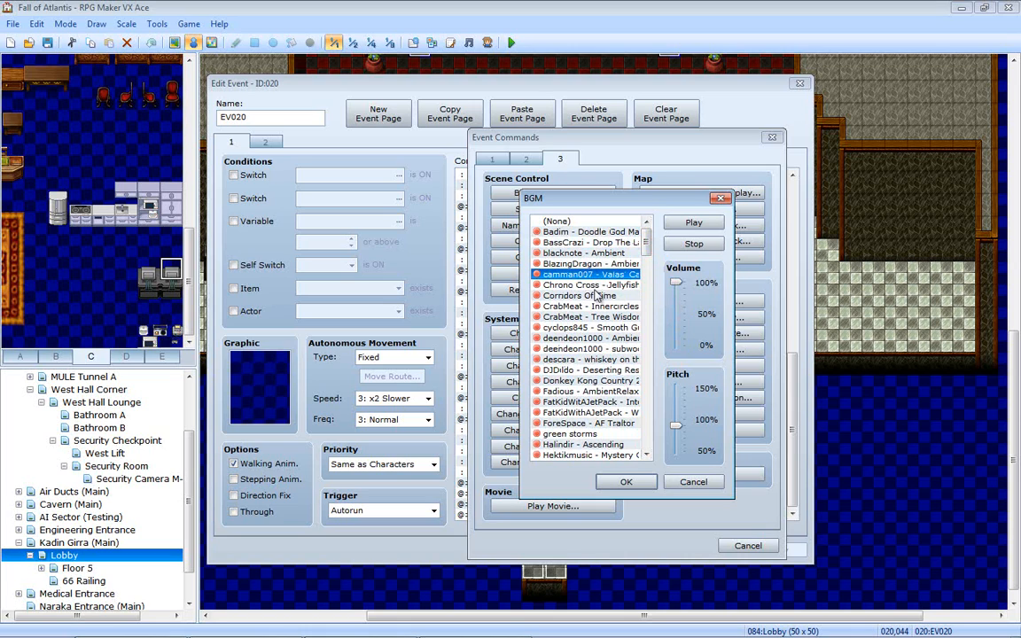
pyautogui.moveTo(681, 431); pyautogui.dragTo(680, 422)
# - Sample the BGM tracks from Chrono Cross - Jellyfish through Fadious - AmbientRelax as battle music candidates
pyautogui.click(604, 285)
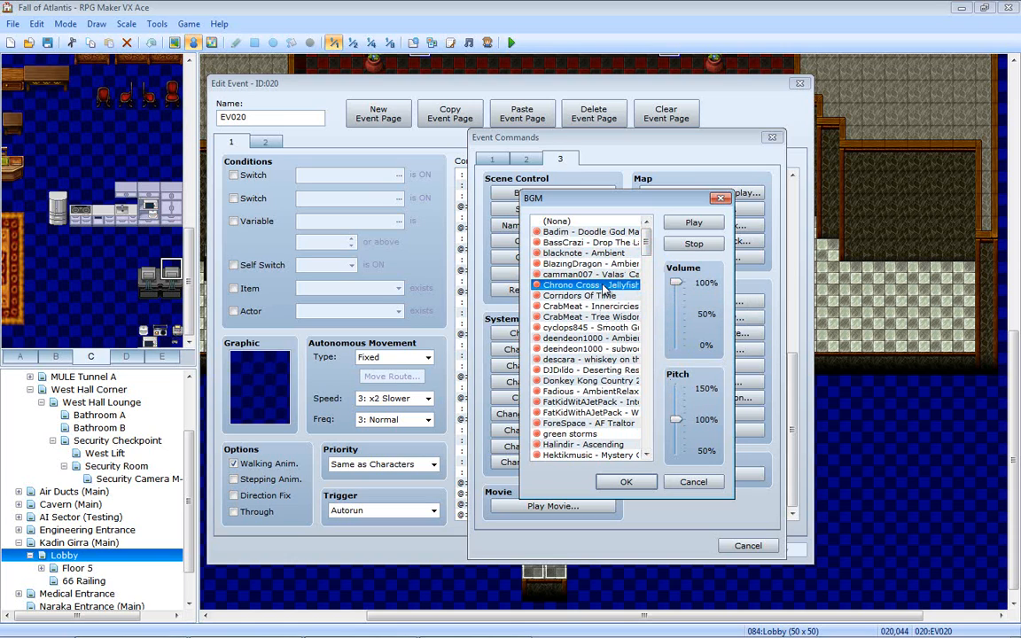
pyautogui.click(607, 296)
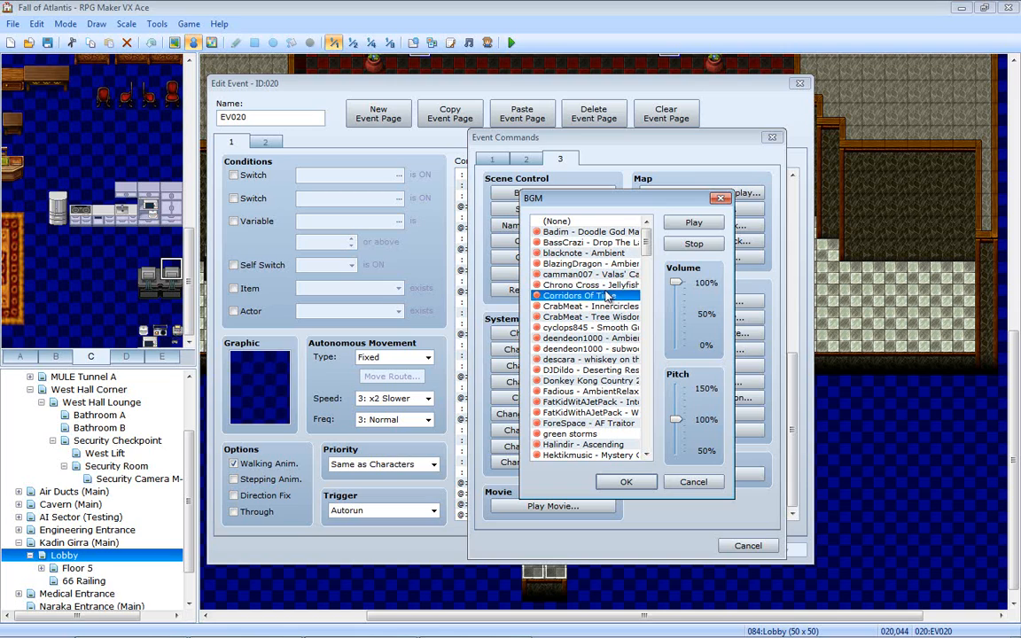
pyautogui.click(610, 307)
pyautogui.click(611, 328)
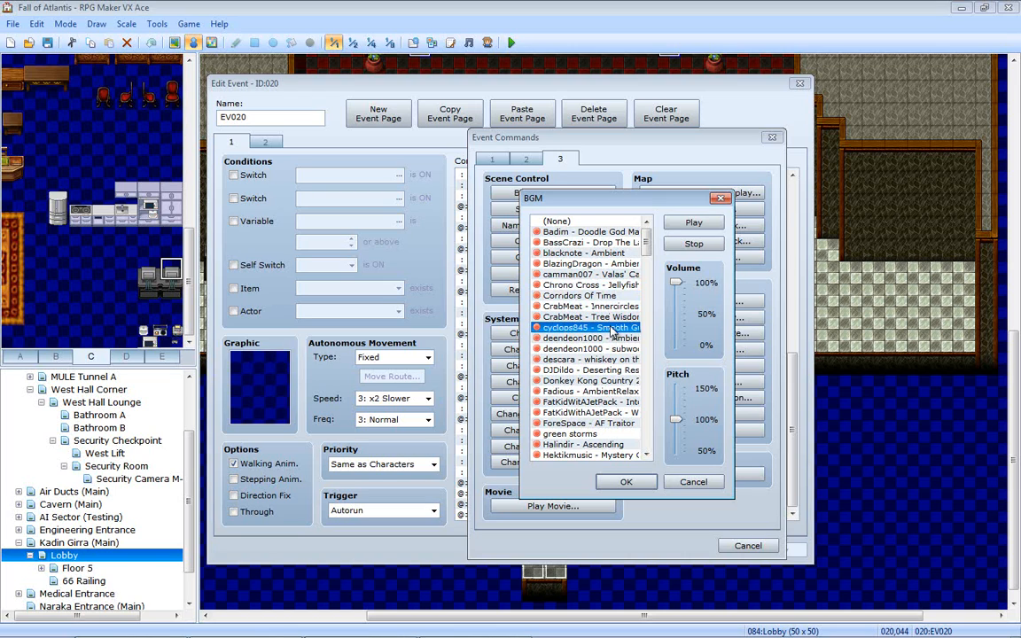
pyautogui.click(617, 338)
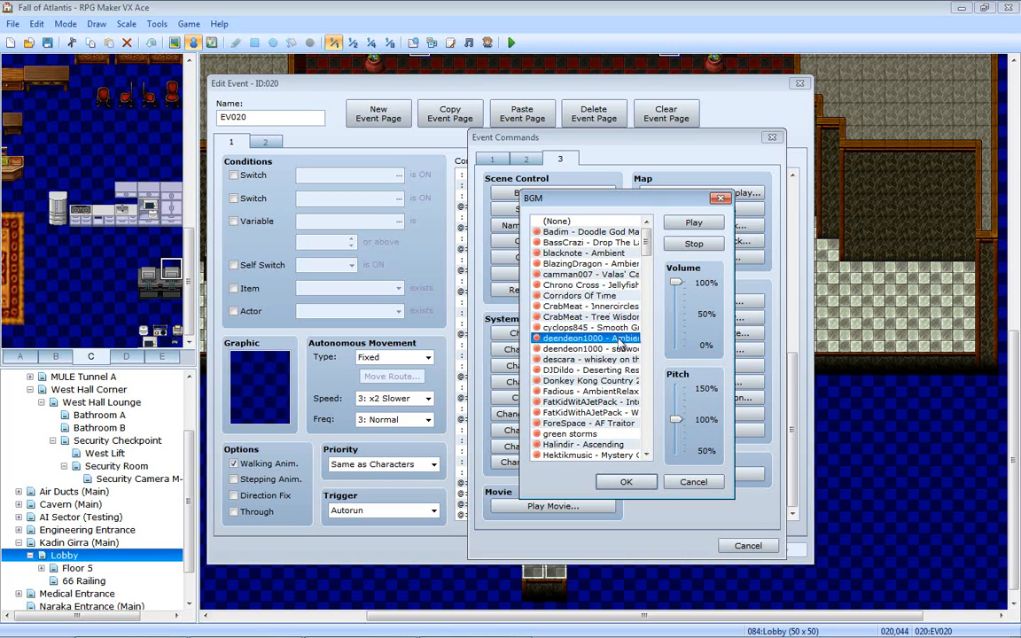
pyautogui.click(616, 349)
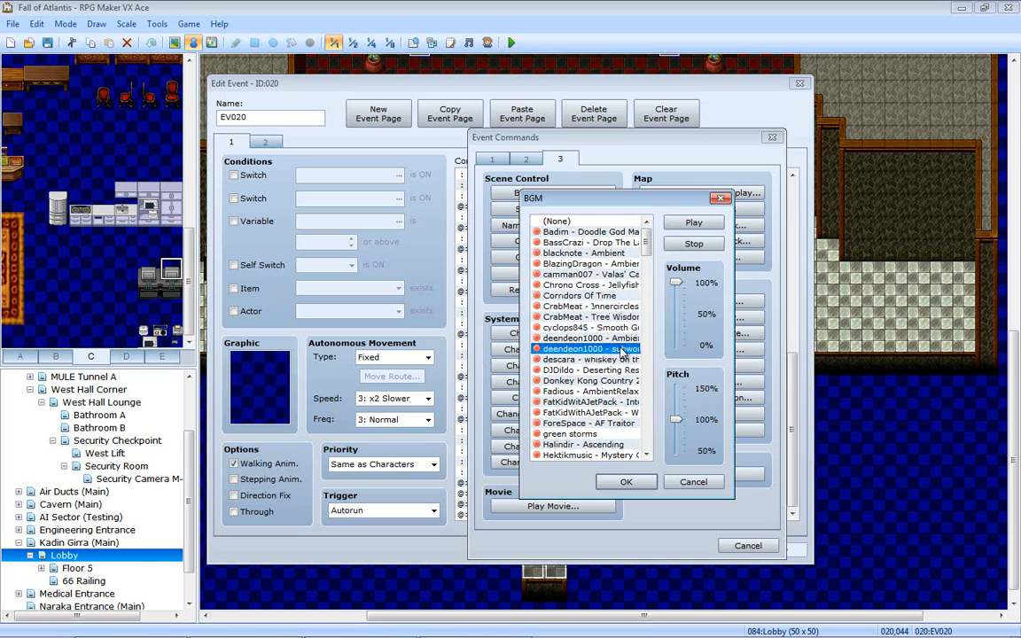
pyautogui.click(614, 360)
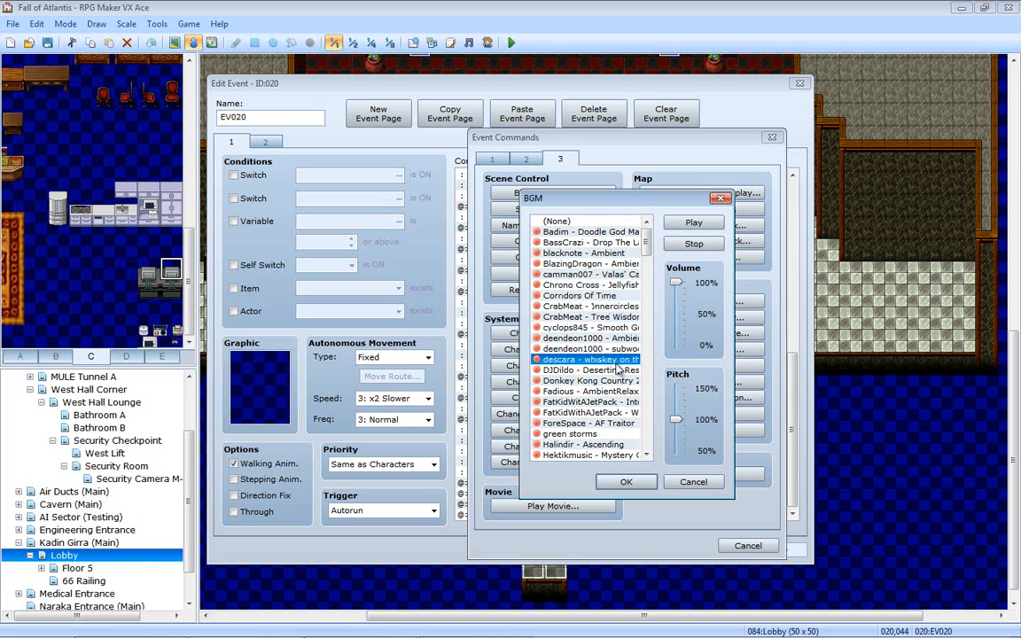
pyautogui.click(621, 370)
pyautogui.click(623, 381)
pyautogui.click(625, 391)
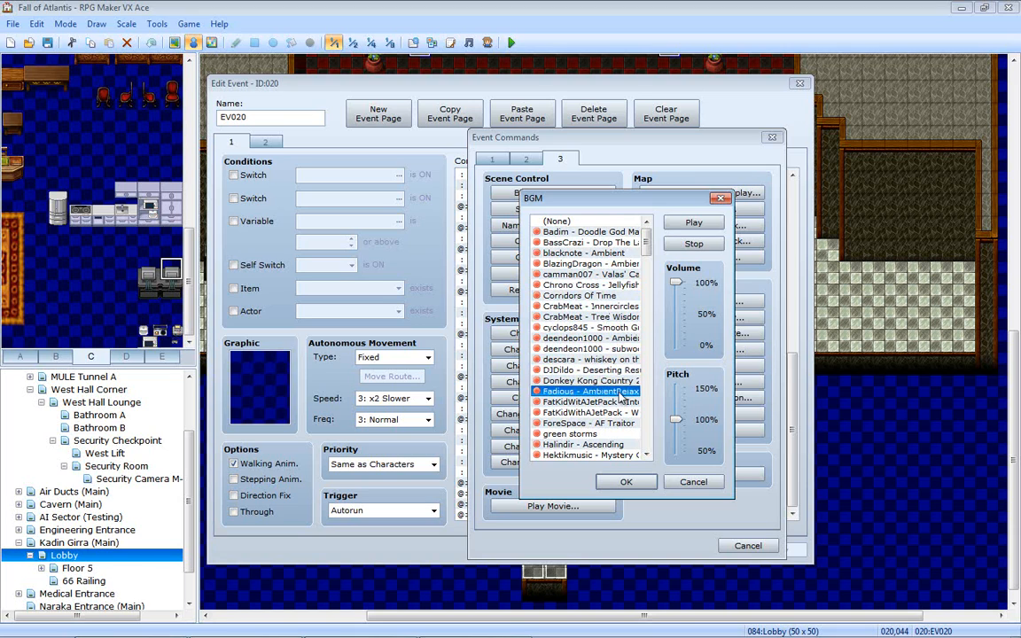
# - Sample the BGM tracks from the two FatKidWithAJetPack pieces through LaymanLove for suitable battle music
pyautogui.scroll(-2, 629, 383)
pyautogui.click(612, 338)
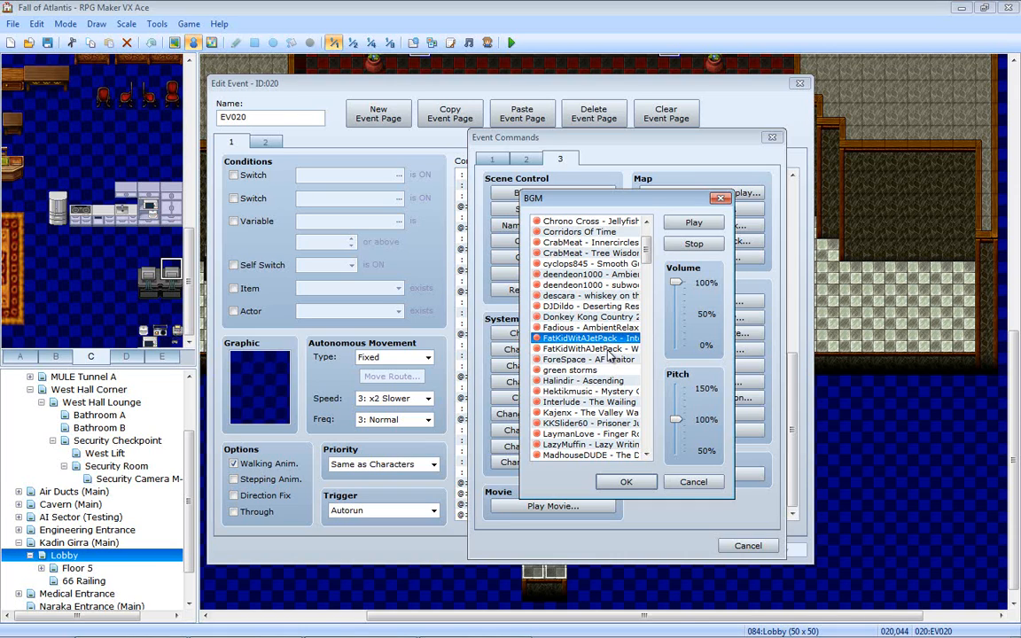
pyautogui.click(608, 350)
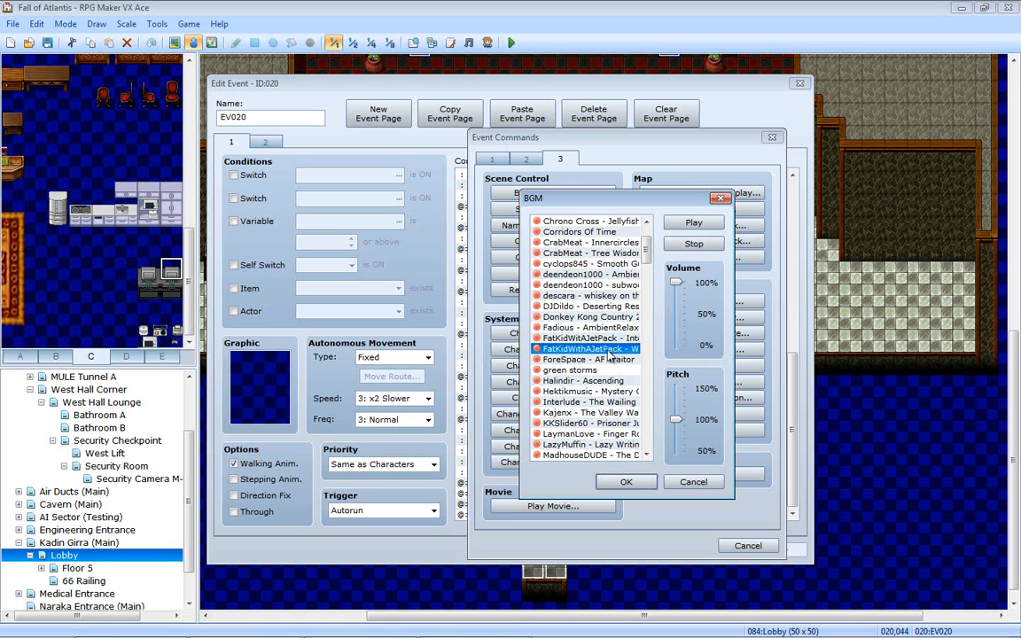
pyautogui.scroll(-2, 610, 355)
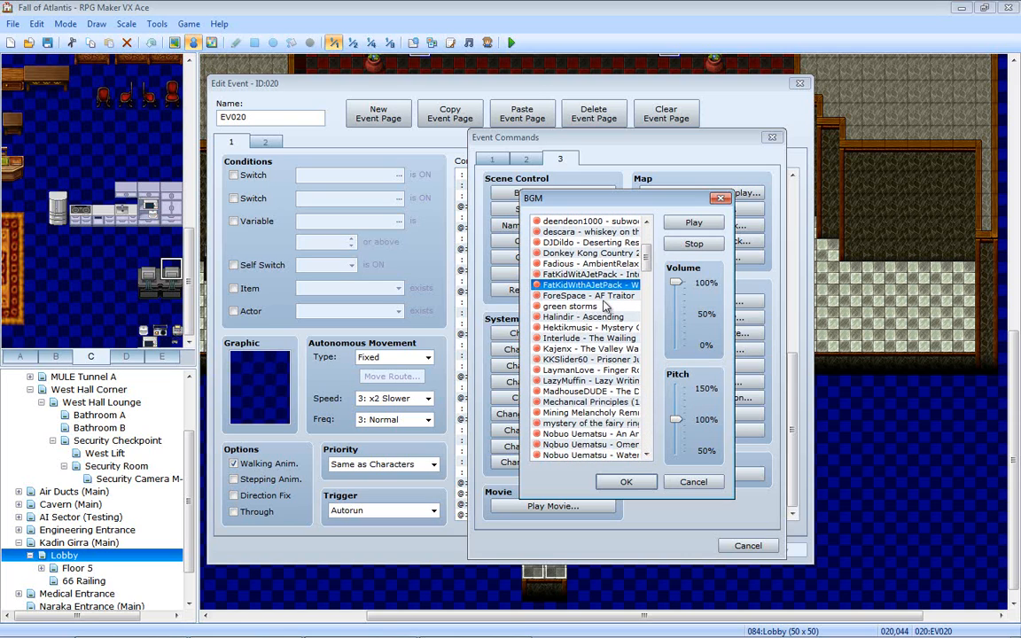
pyautogui.click(605, 296)
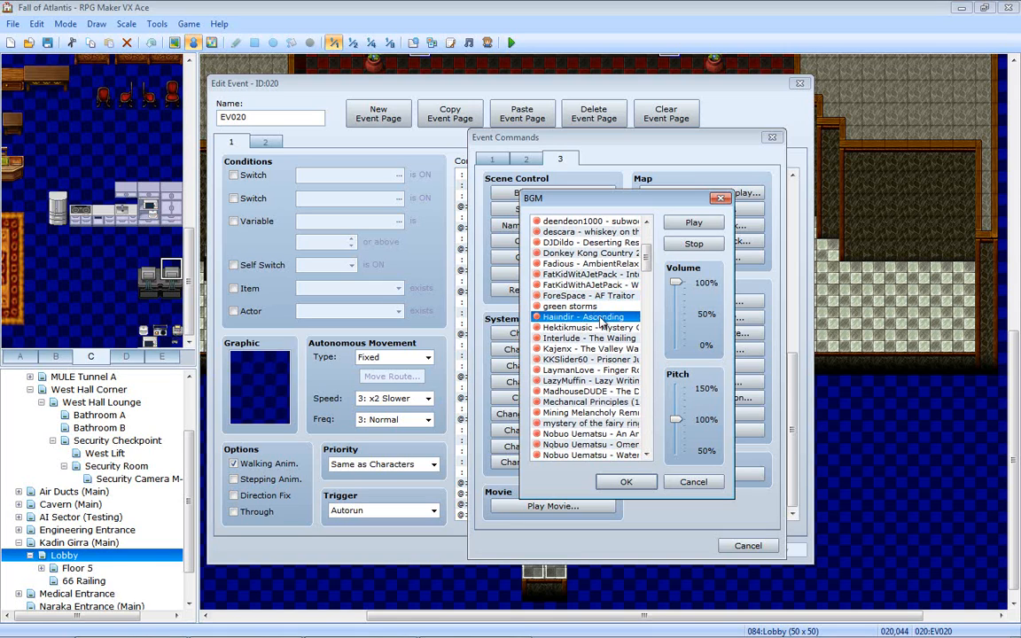
pyautogui.click(603, 318)
pyautogui.click(606, 328)
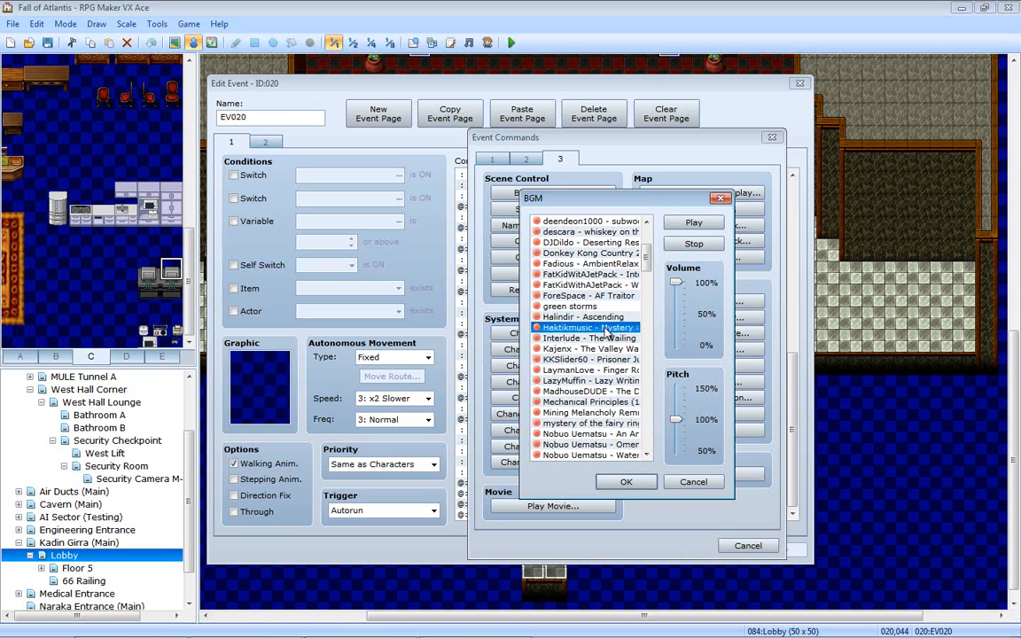
pyautogui.click(606, 338)
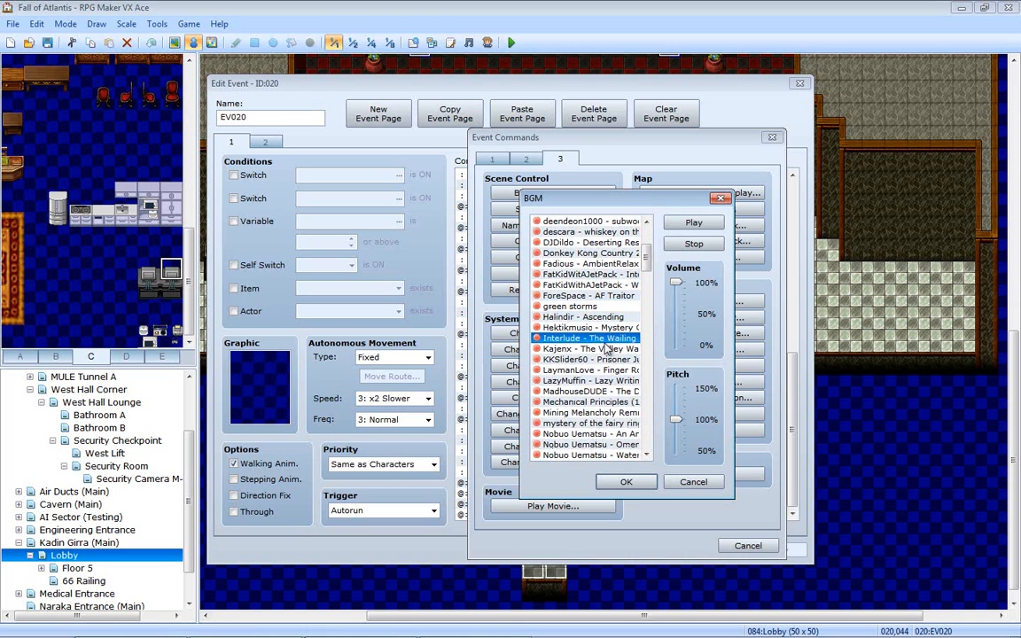
pyautogui.click(606, 350)
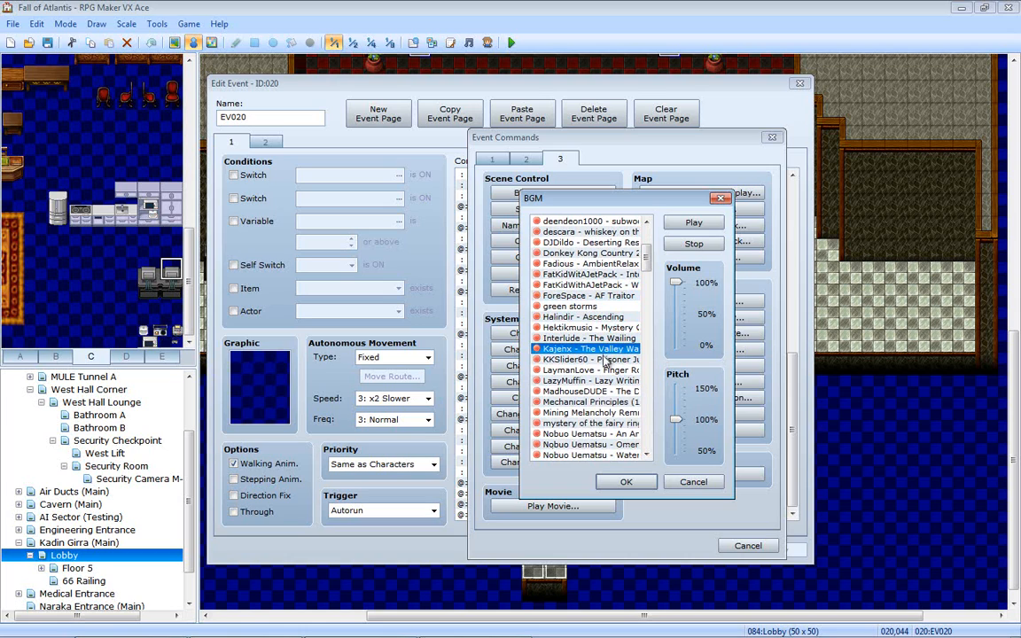
pyautogui.click(606, 360)
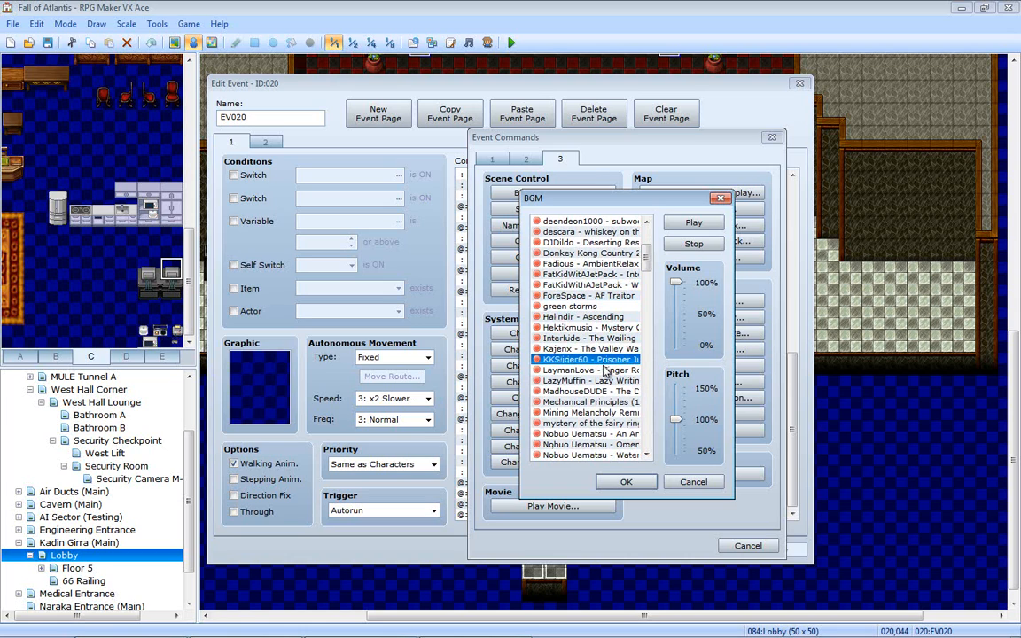
pyautogui.click(606, 372)
# - Sample the BGM tracks from LazyMuffin through mystery of the fairy ring, including Mechanical Principles and Mining Melancholy
pyautogui.scroll(-1, 605, 372)
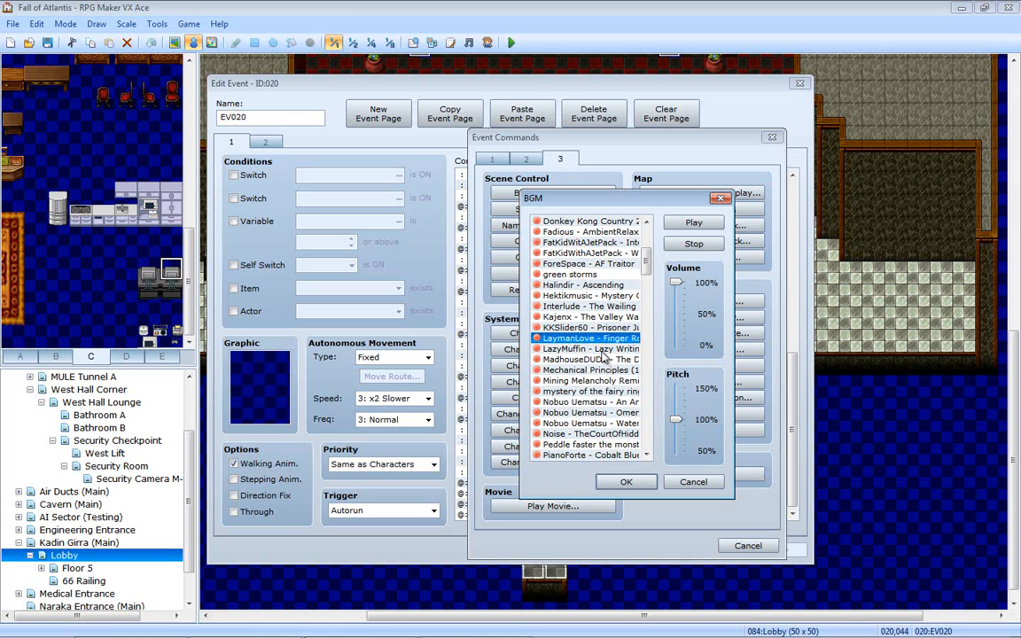
pyautogui.click(604, 351)
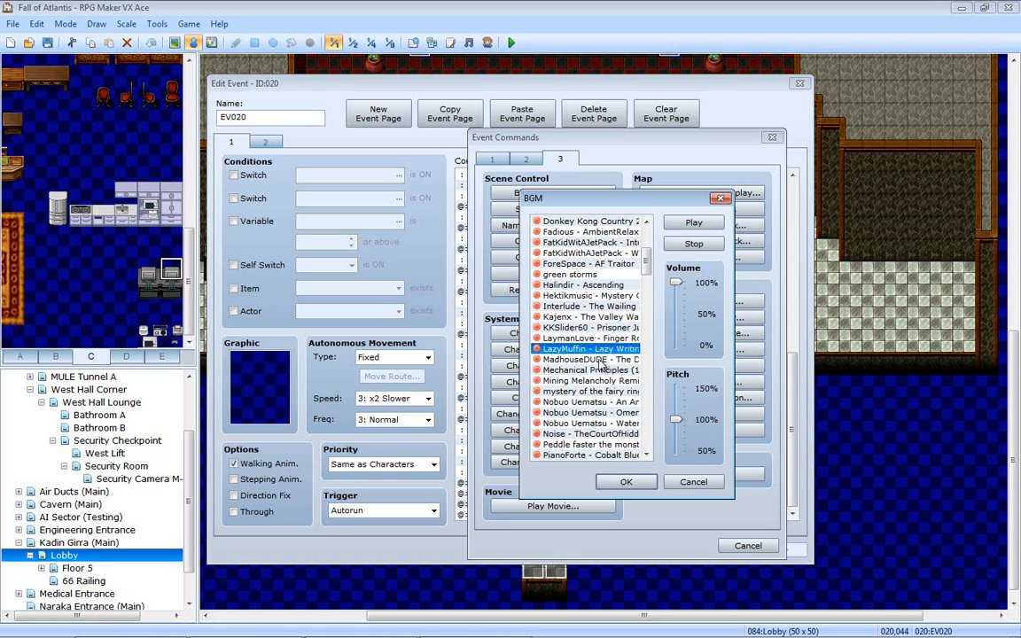
pyautogui.click(602, 371)
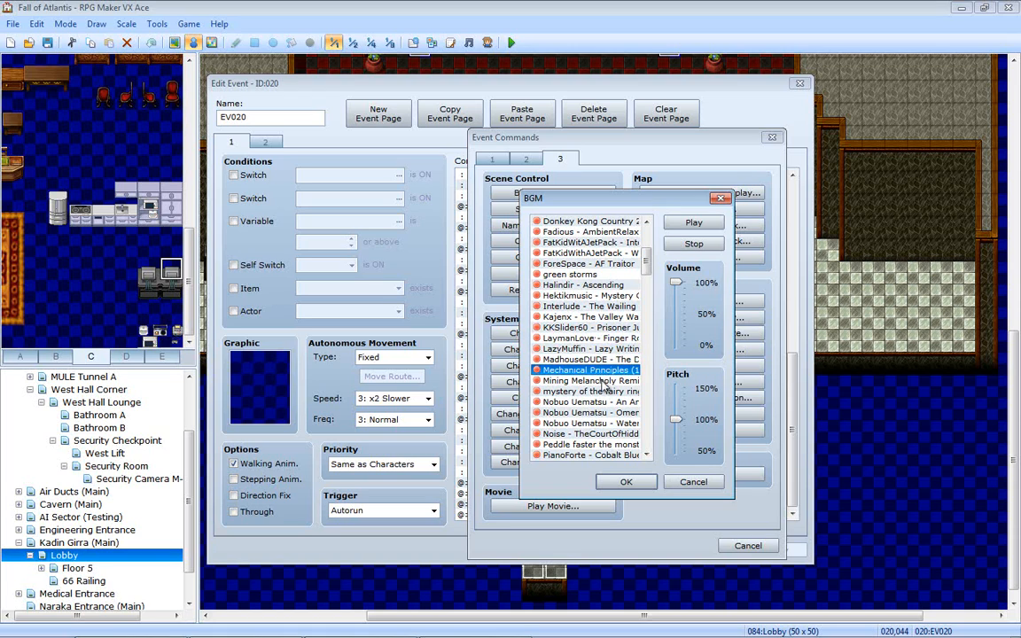
pyautogui.click(605, 381)
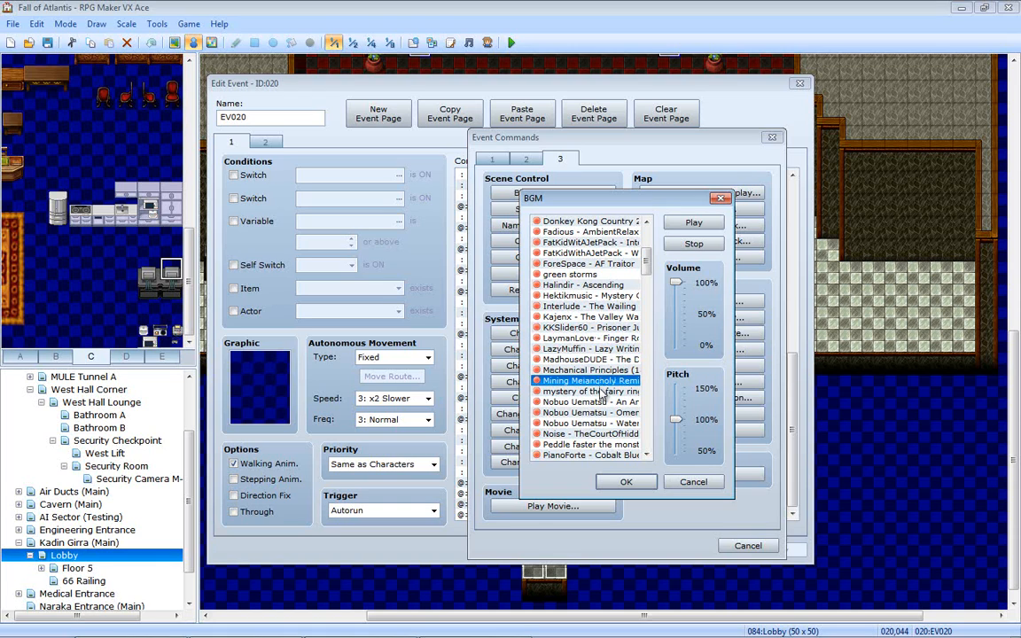
pyautogui.click(603, 392)
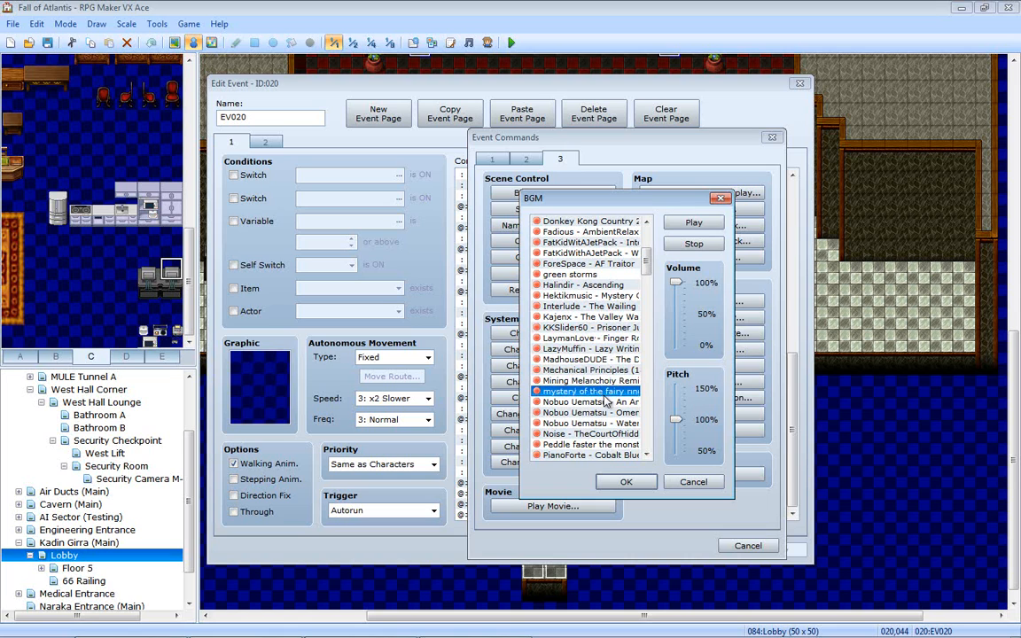
# - Sample the first two Nobuo Uematsu BGM tracks, briefly trying a raised pitch and returning it to 100%
pyautogui.scroll(-3, 603, 393)
pyautogui.click(599, 307)
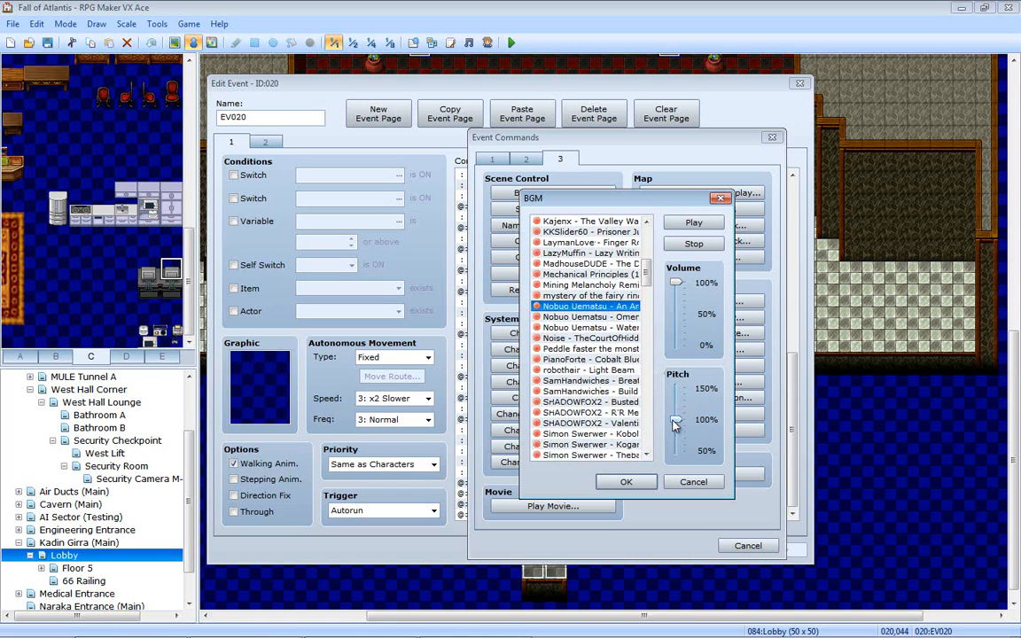
pyautogui.moveTo(676, 426); pyautogui.dragTo(677, 419)
pyautogui.moveTo(676, 407); pyautogui.dragTo(678, 420)
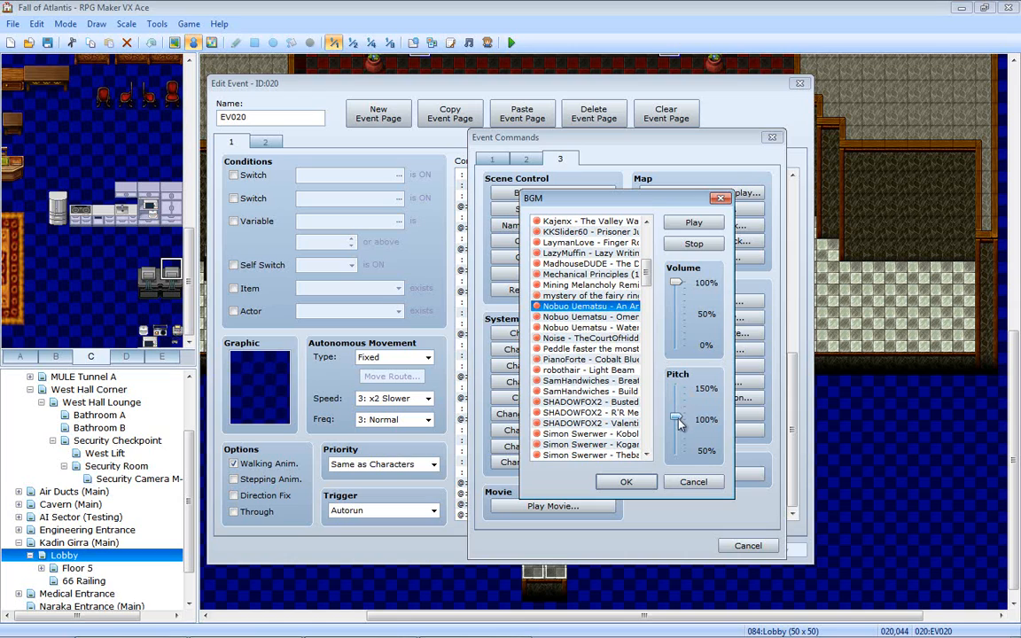
pyautogui.click(612, 318)
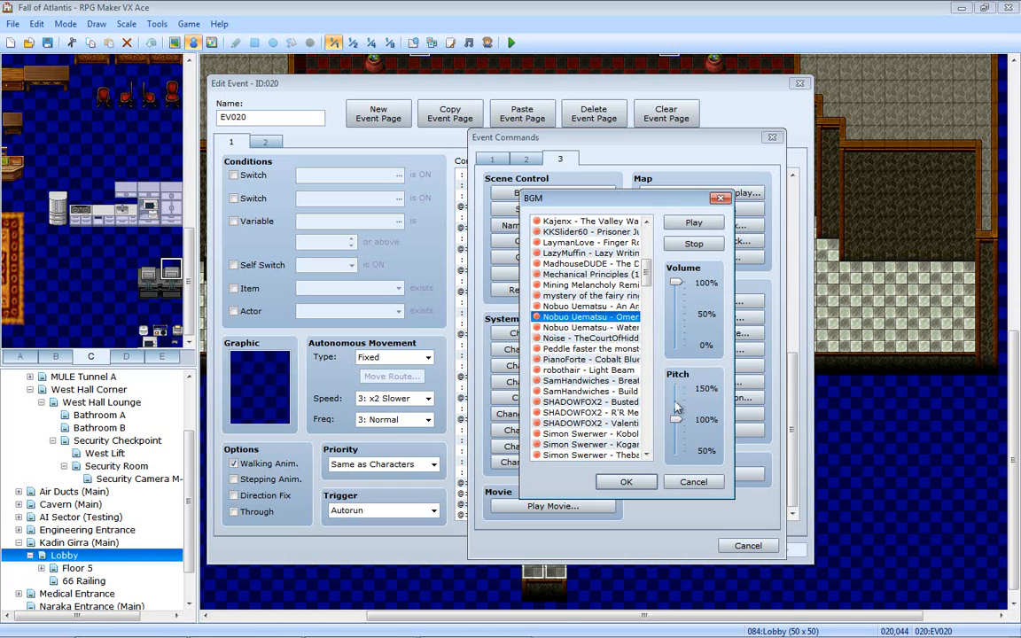
pyautogui.moveTo(677, 419); pyautogui.dragTo(679, 400)
pyautogui.click(679, 429)
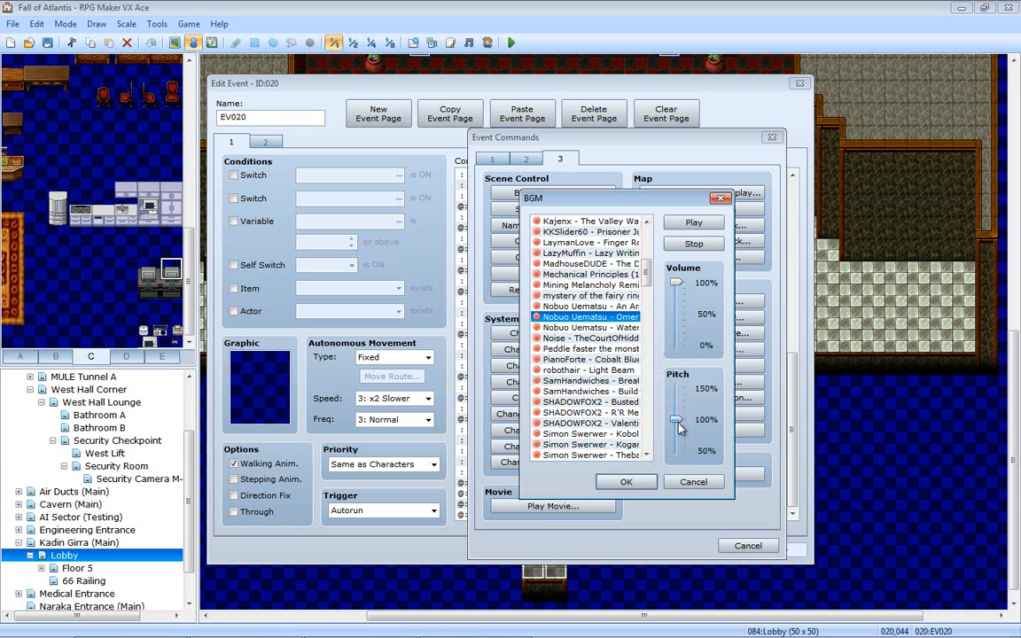
# - Sample the third Nobuo Uematsu track and the Noise track, testing a raised pitch on Noise before restoring 100%
pyautogui.click(610, 328)
pyautogui.click(615, 339)
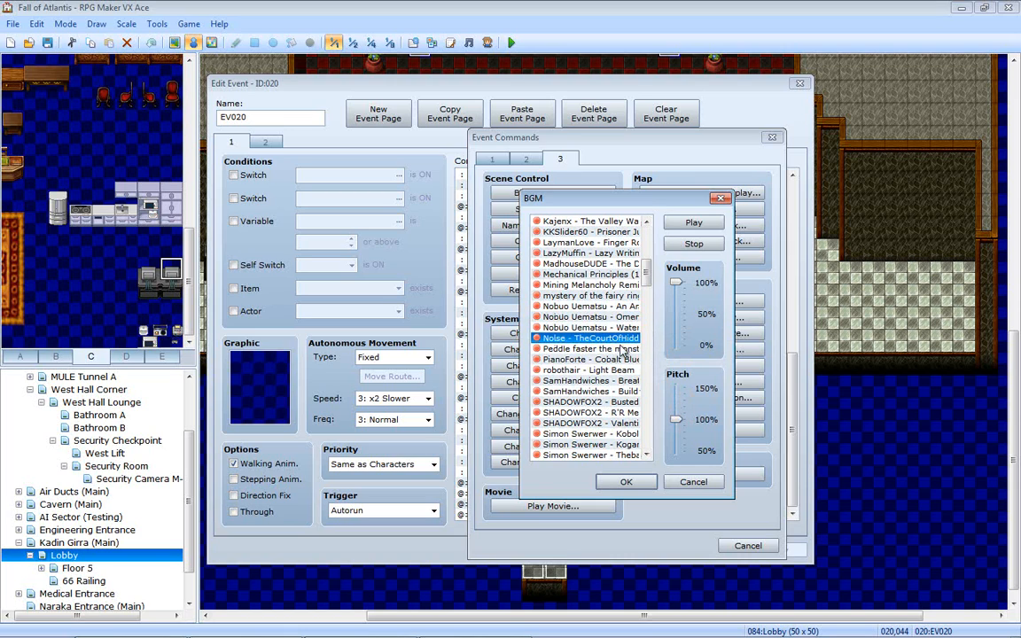
pyautogui.moveTo(676, 419); pyautogui.dragTo(679, 399)
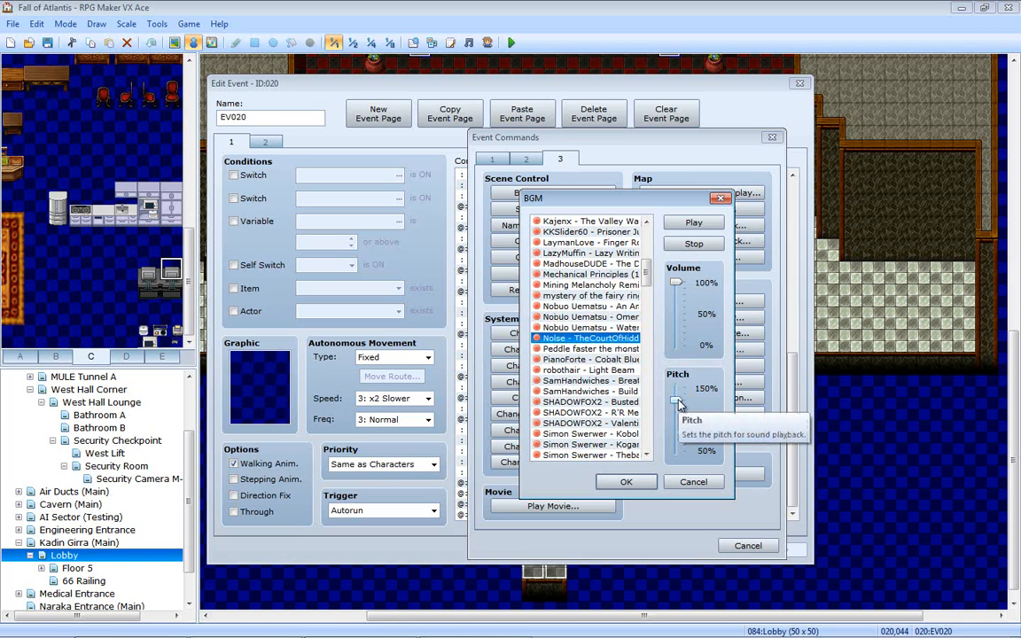
pyautogui.moveTo(677, 399); pyautogui.dragTo(677, 419)
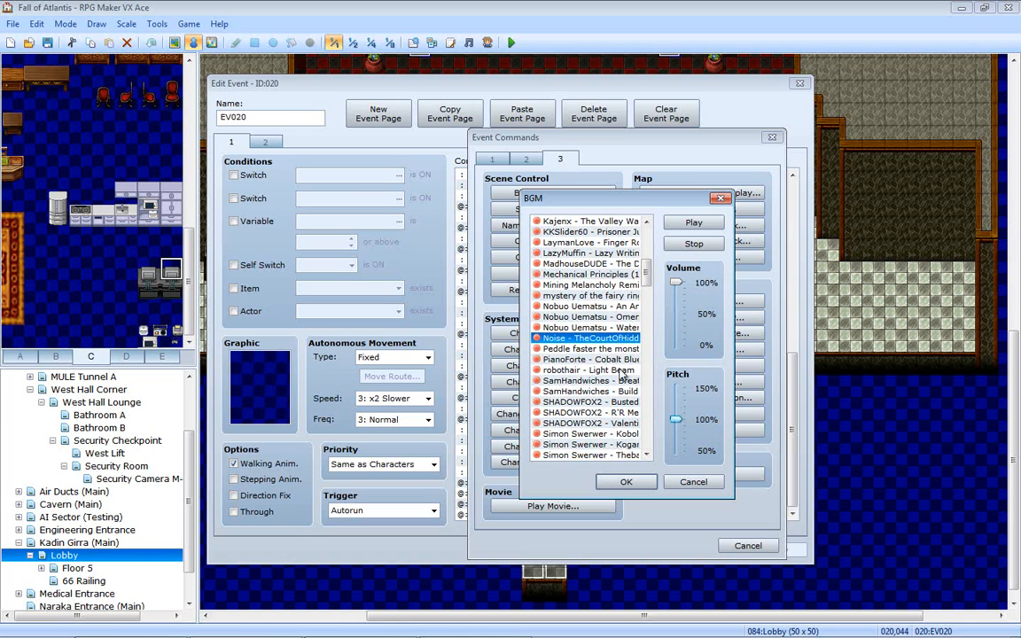
# - Sample PianoForte, robothair - Light Beam and the first SamHandwiches track, testing a raised pitch on the latter before restoring 100%
pyautogui.click(612, 362)
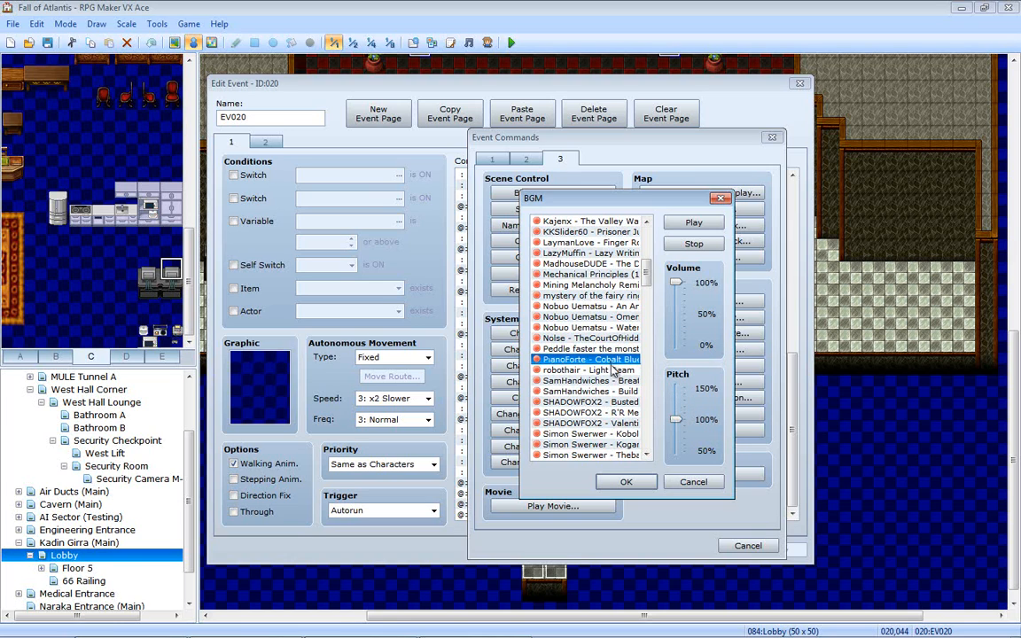
pyautogui.click(612, 370)
pyautogui.click(616, 380)
pyautogui.scroll(-2, 618, 383)
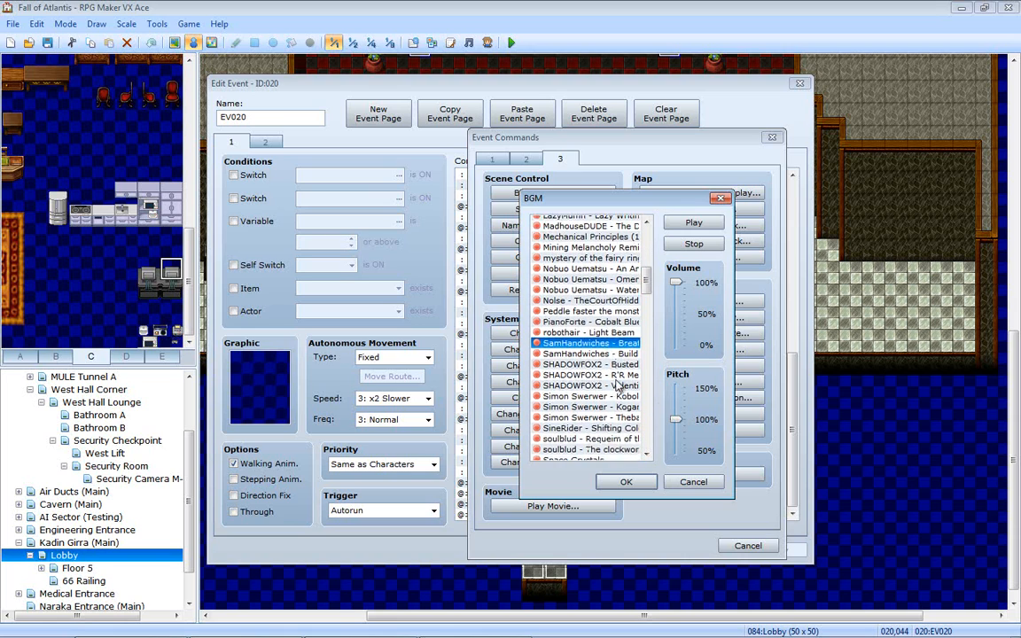
pyautogui.scroll(-1, 618, 383)
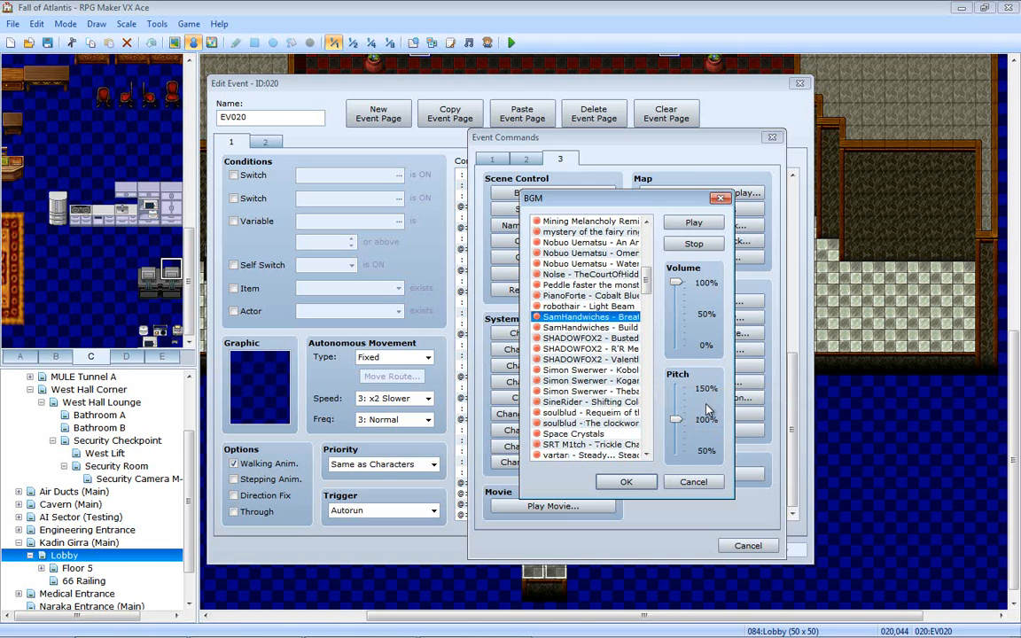
pyautogui.moveTo(677, 418); pyautogui.dragTo(677, 393)
pyautogui.moveTo(676, 393); pyautogui.dragTo(675, 401)
pyautogui.moveTo(675, 401); pyautogui.dragTo(678, 422)
# - Sample the second SamHandwiches track and SHADOWFOX2 - Busted, testing a raised pitch on Busted before restoring 100%
pyautogui.click(589, 327)
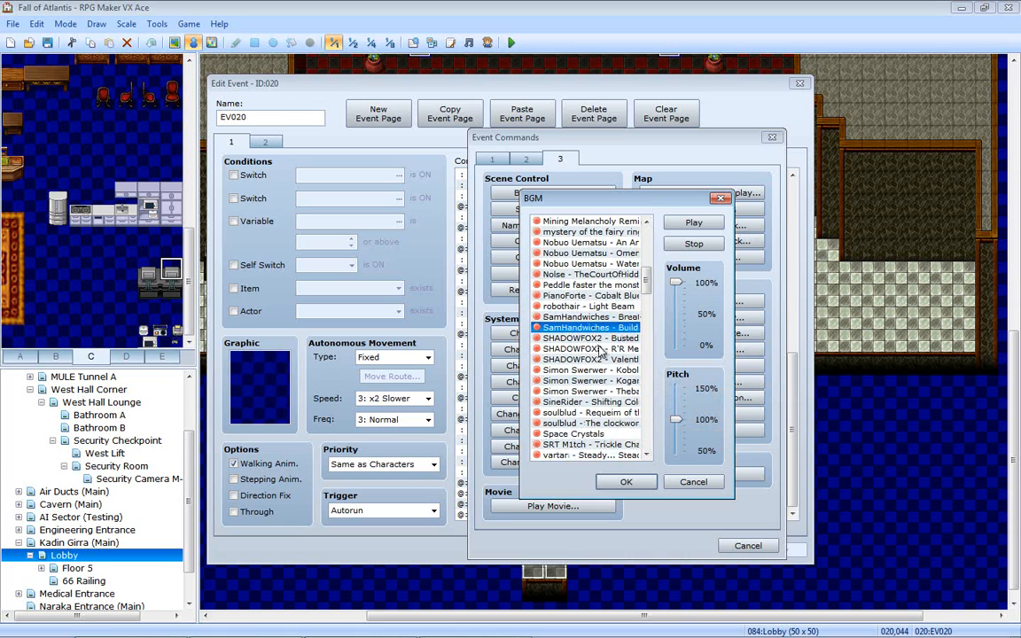
pyautogui.click(601, 340)
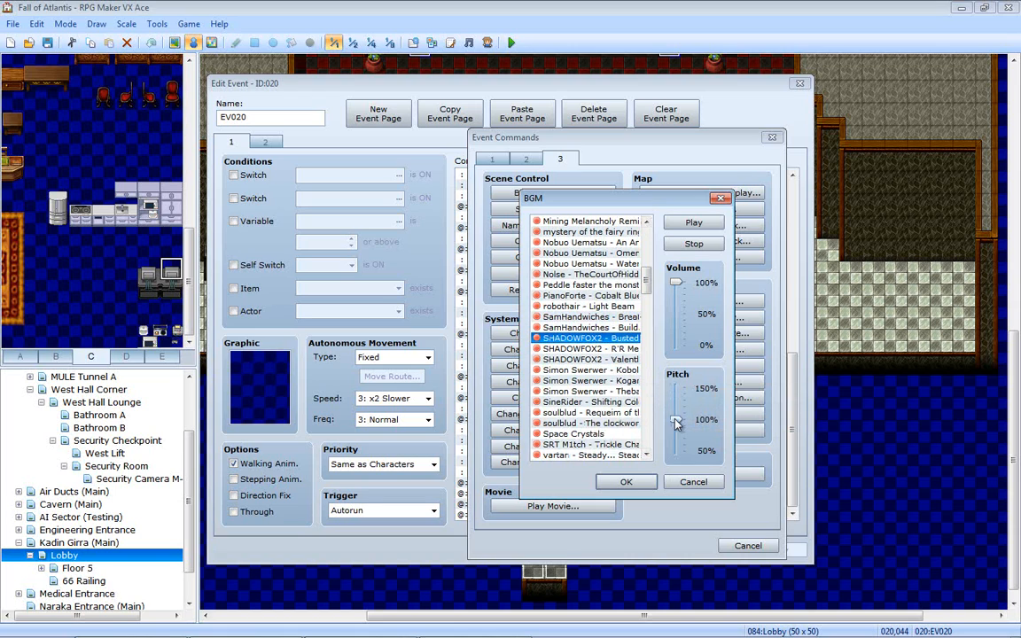
pyautogui.moveTo(676, 419); pyautogui.dragTo(676, 398)
pyautogui.moveTo(676, 401); pyautogui.dragTo(678, 422)
# - Sample the two remaining SHADOWFOX2 tracks and the Simon Swerwer tracks as battle music candidates
pyautogui.click(592, 349)
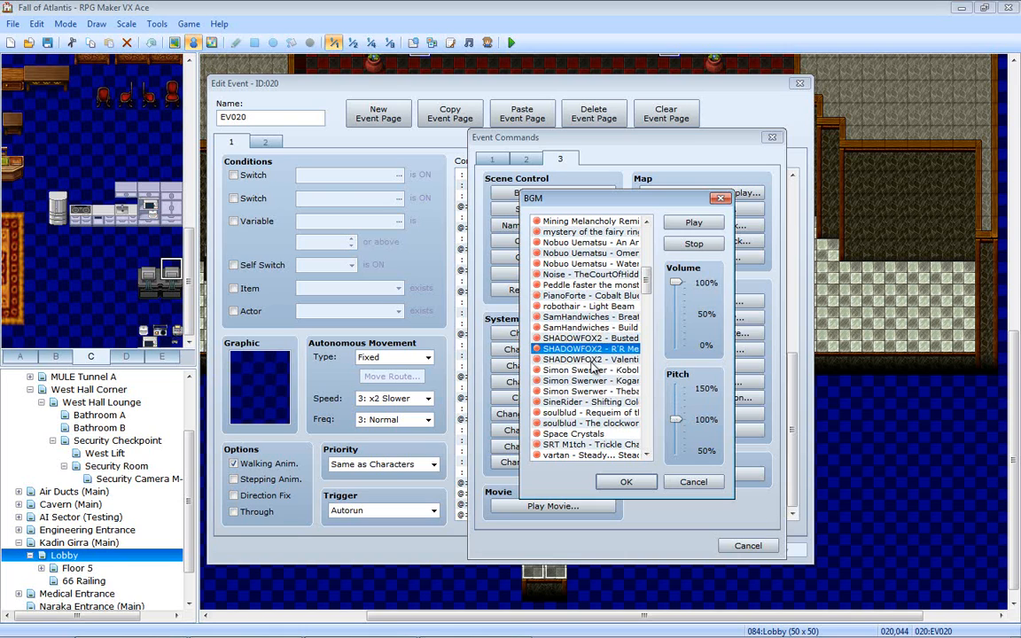
pyautogui.click(592, 360)
pyautogui.click(593, 371)
pyautogui.scroll(-1, 593, 374)
pyautogui.scroll(-3, 593, 377)
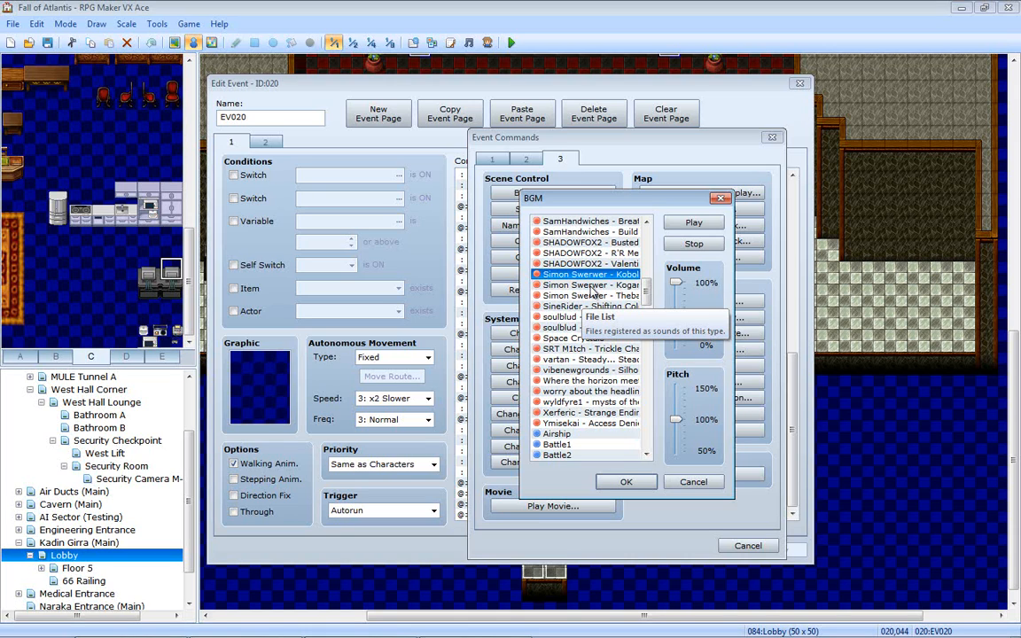
pyautogui.click(590, 285)
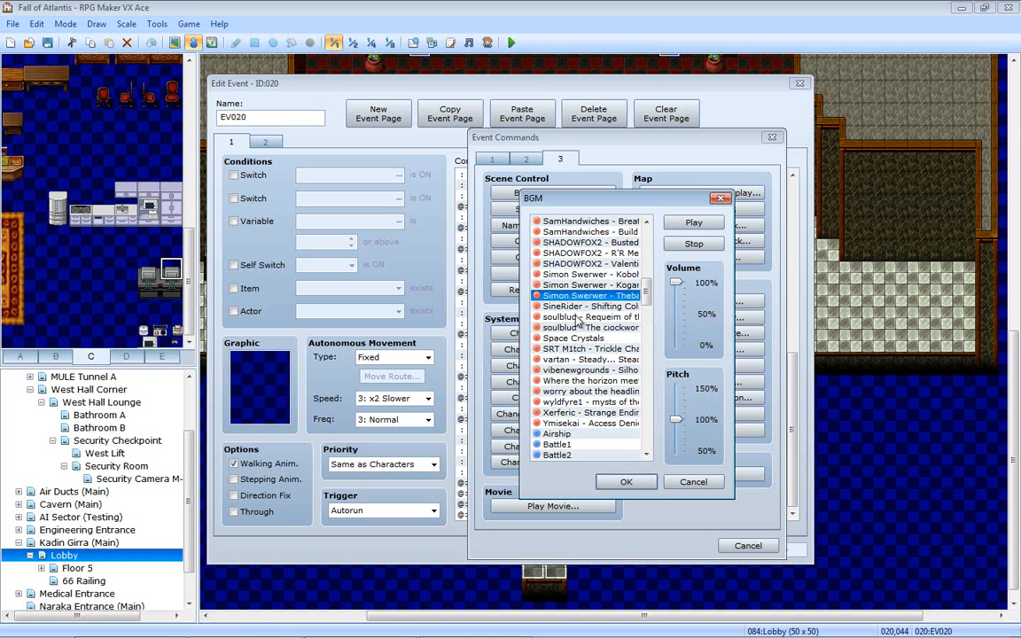
# - Sample the BGM tracks from SineRider through vibenewgrounds, including the soulblud, SRT M1tch and vartan pieces
pyautogui.click(581, 306)
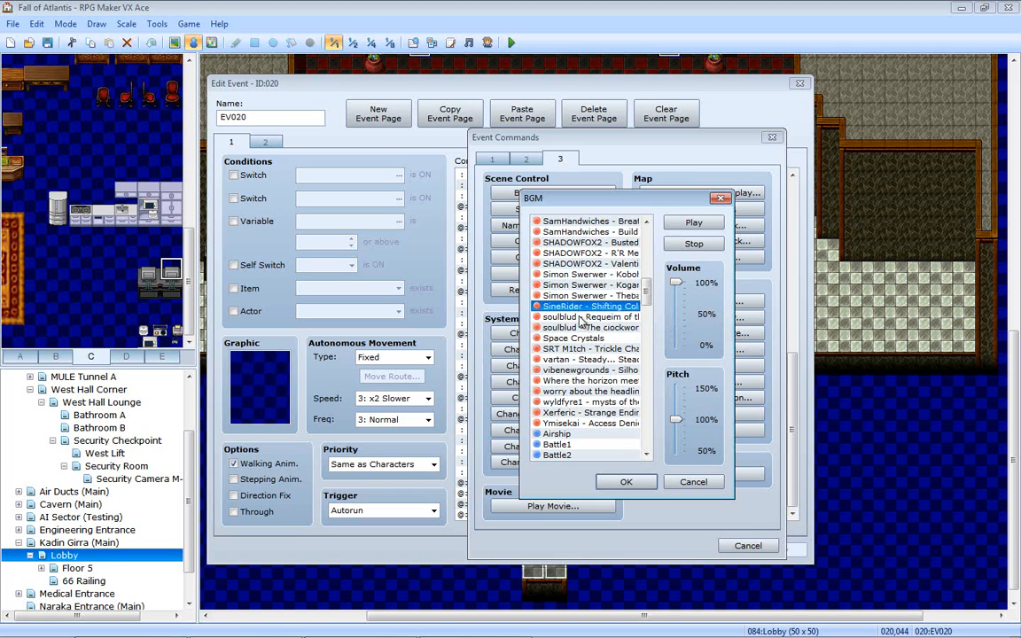
pyautogui.click(582, 317)
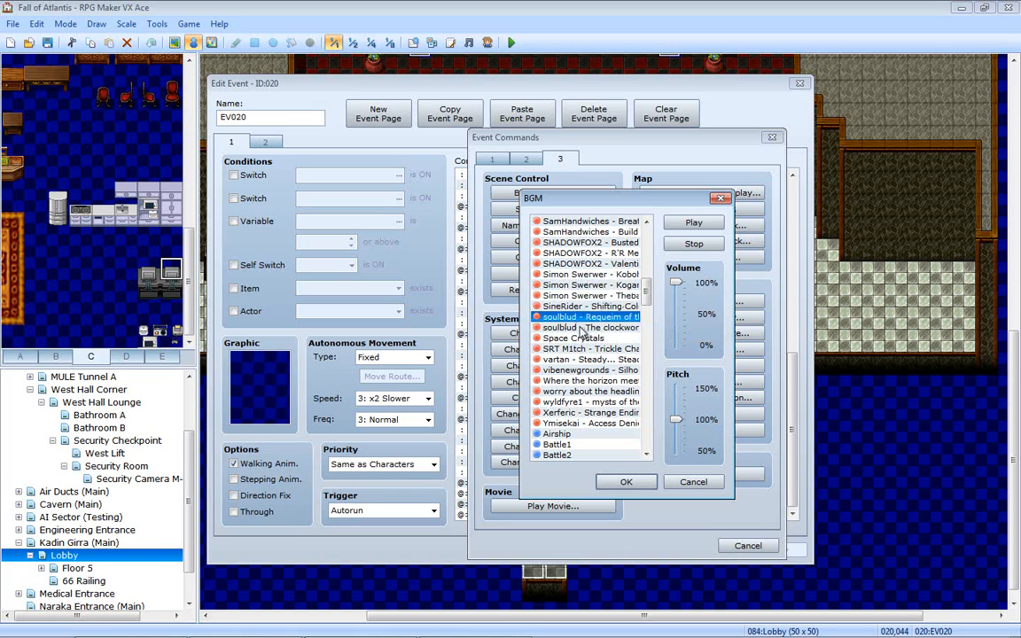
pyautogui.click(581, 328)
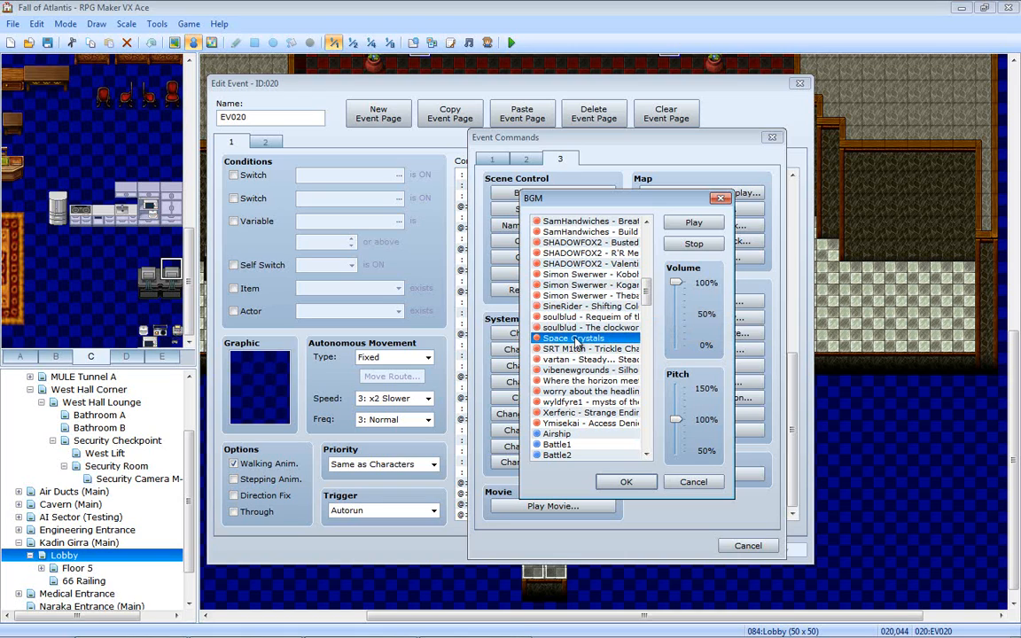
pyautogui.click(580, 350)
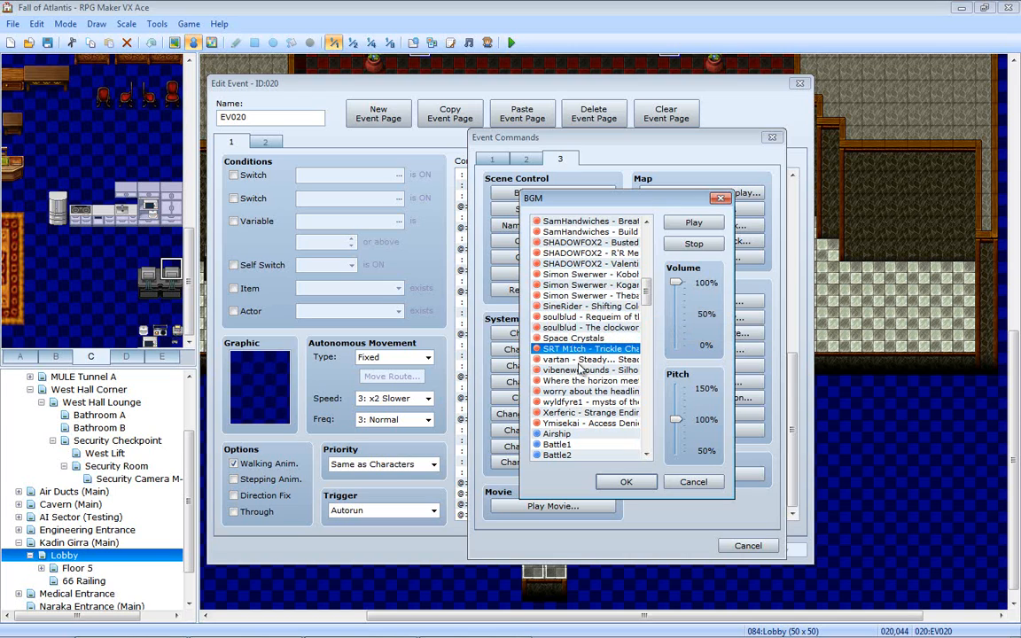
pyautogui.click(580, 360)
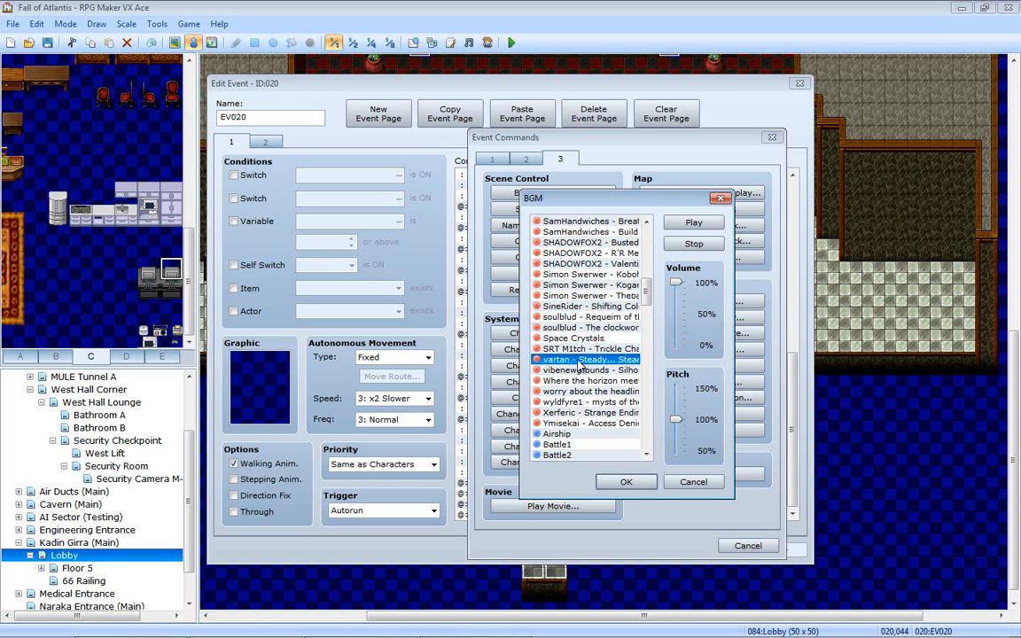
pyautogui.click(583, 371)
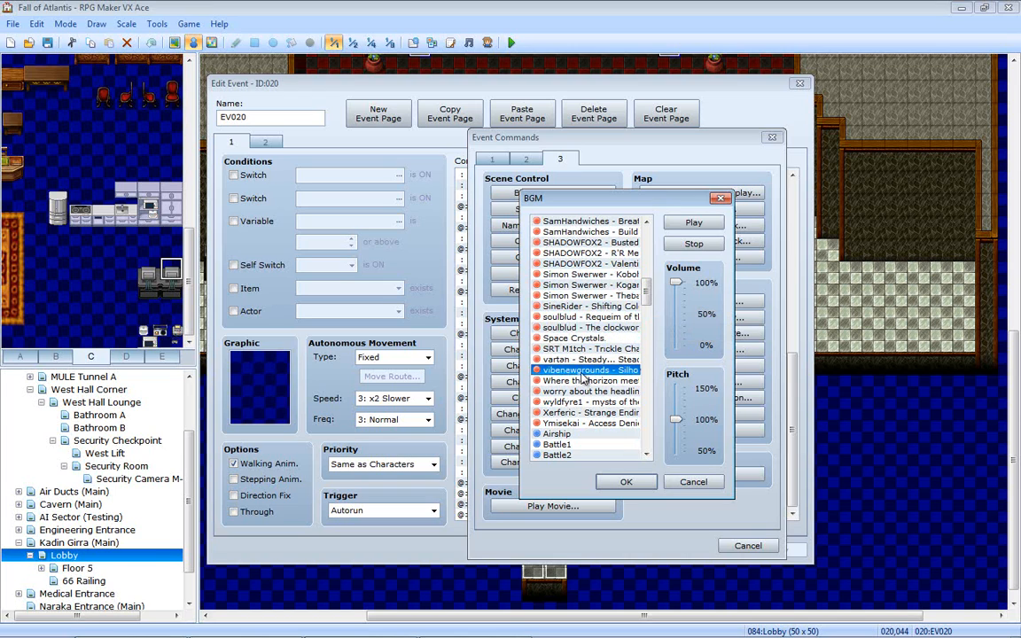
# - Sample the remaining custom BGM tracks from Where the horizon meets through Ymisekai - Access Denied
pyautogui.click(585, 381)
pyautogui.click(585, 391)
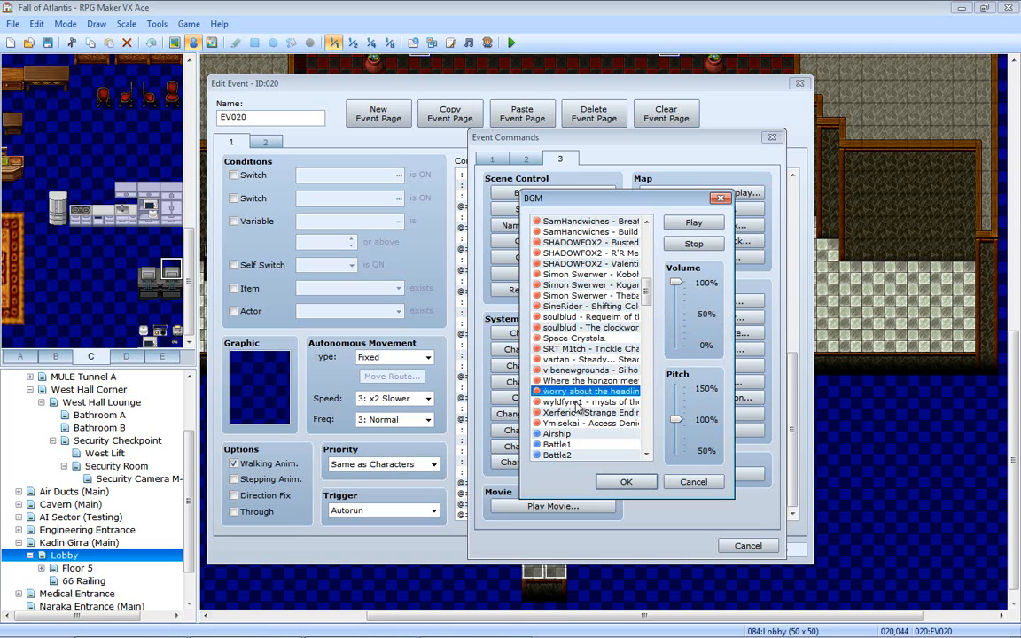
pyautogui.click(578, 404)
pyautogui.click(585, 413)
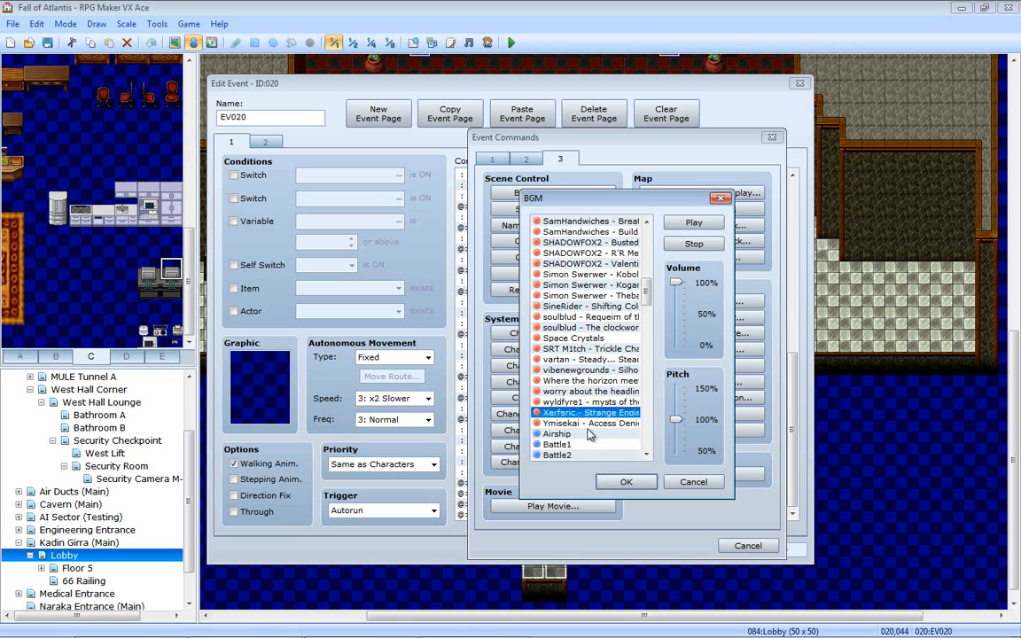
pyautogui.click(588, 424)
# - Look over the built-in Battle and Dungeon tracks, leave the battle BGM choice without picking one, and accept event EV020
pyautogui.scroll(-4, 626, 416)
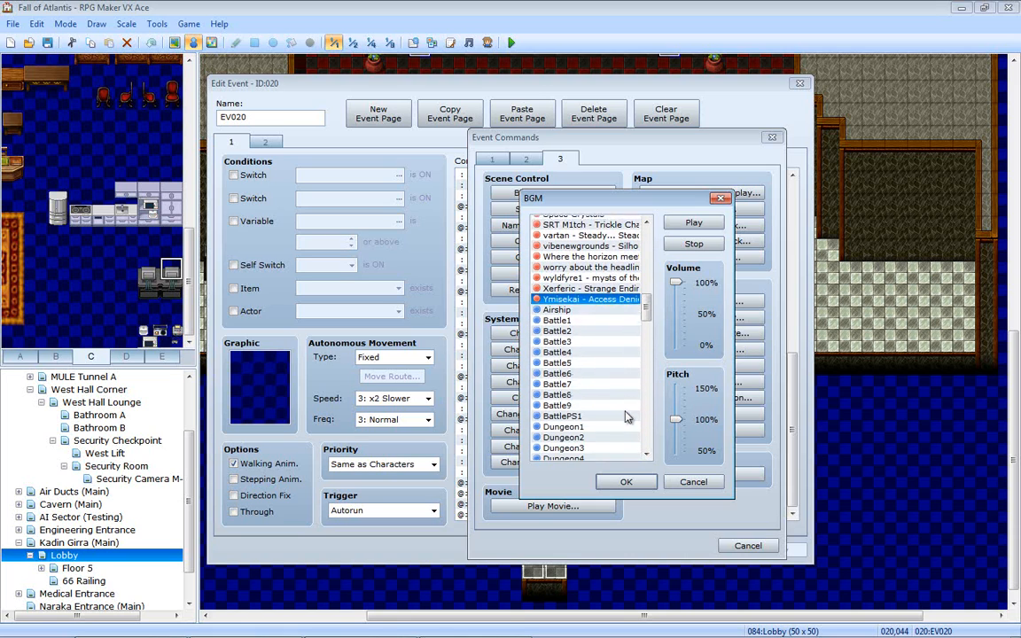
pyautogui.moveTo(646, 315); pyautogui.dragTo(650, 320)
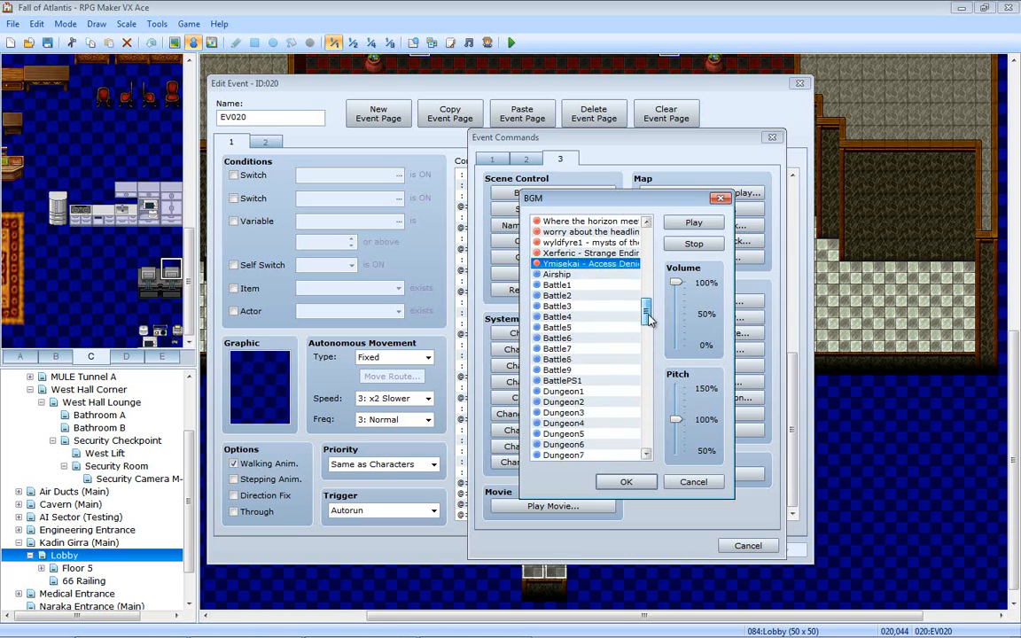
pyautogui.click(687, 482)
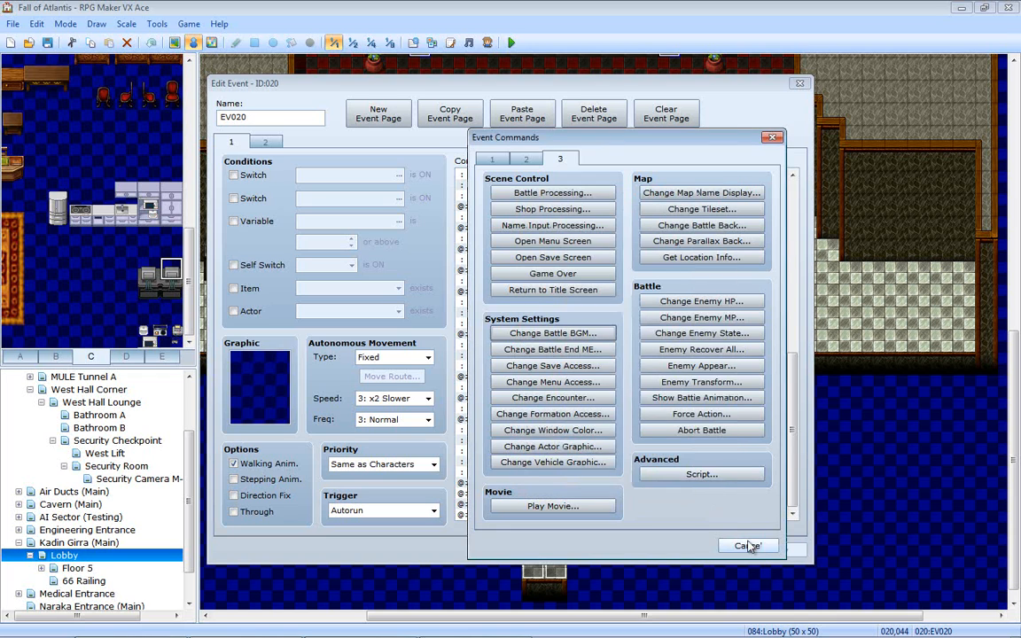
pyautogui.click(747, 546)
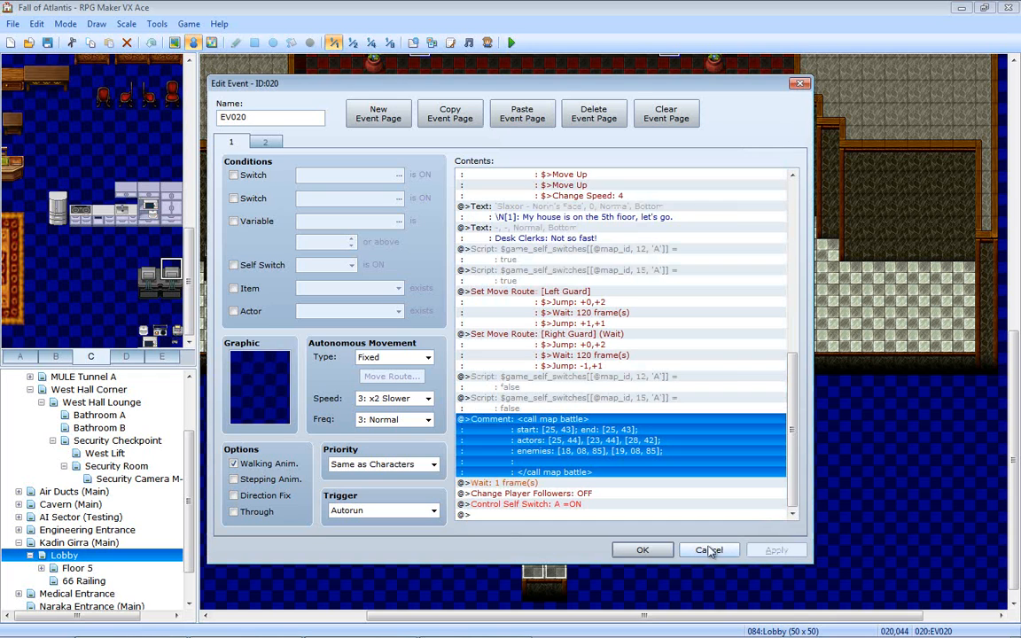
pyautogui.click(643, 551)
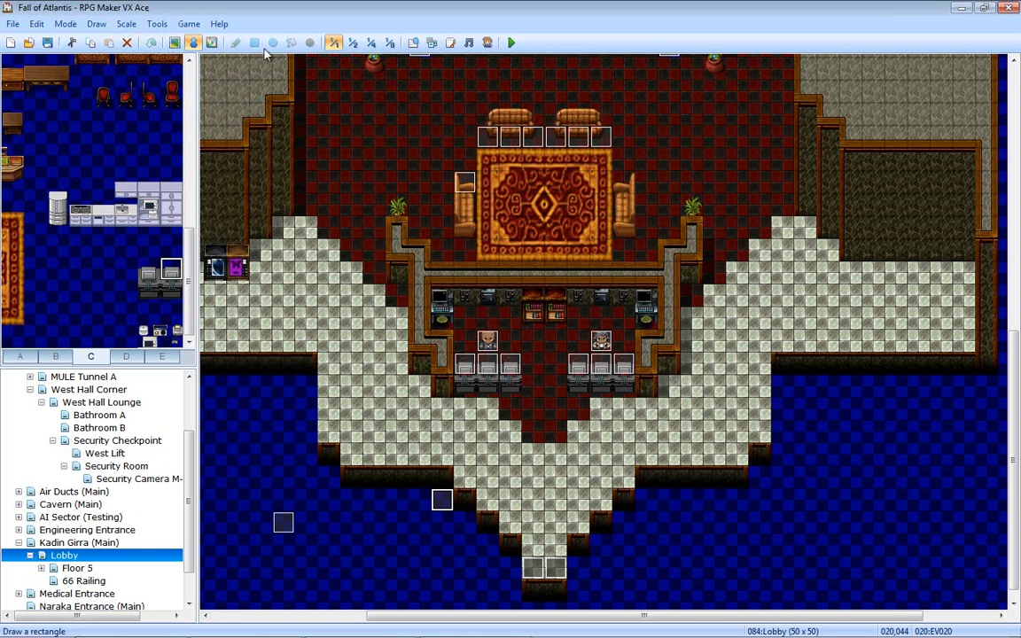
# - Sample the DJDildo and cyclops845 BGM tracks in the sound test, and close it
pyautogui.click(469, 41)
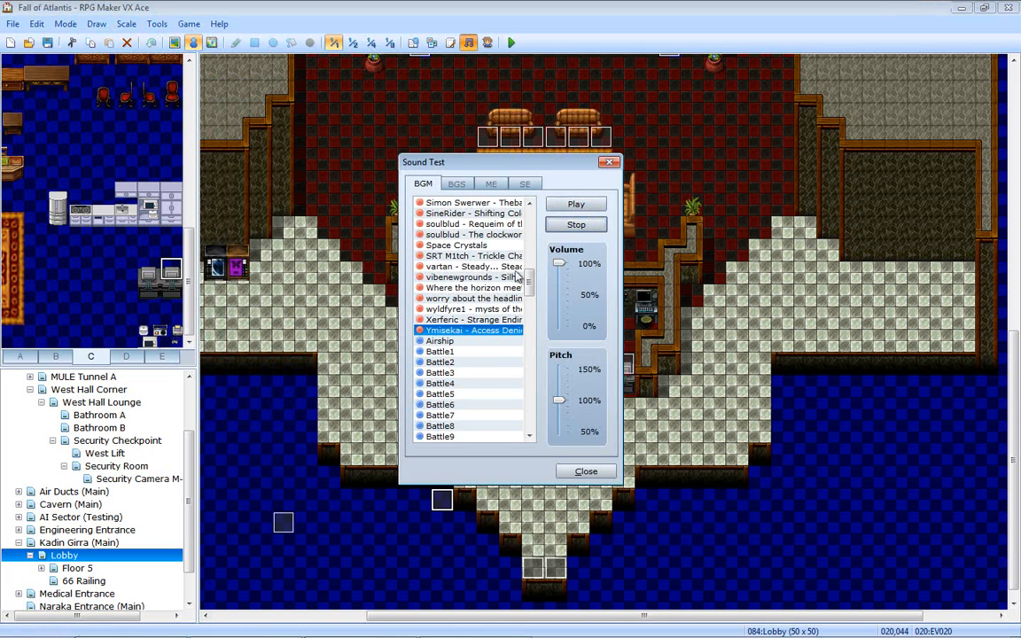
pyautogui.scroll(10, 546, 229)
pyautogui.click(470, 267)
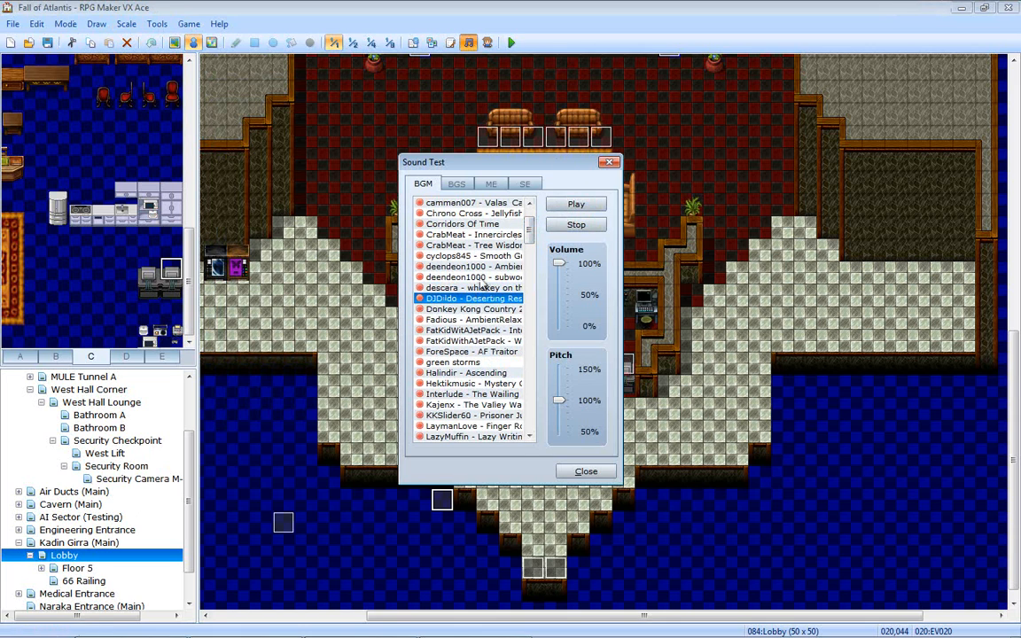
pyautogui.click(492, 256)
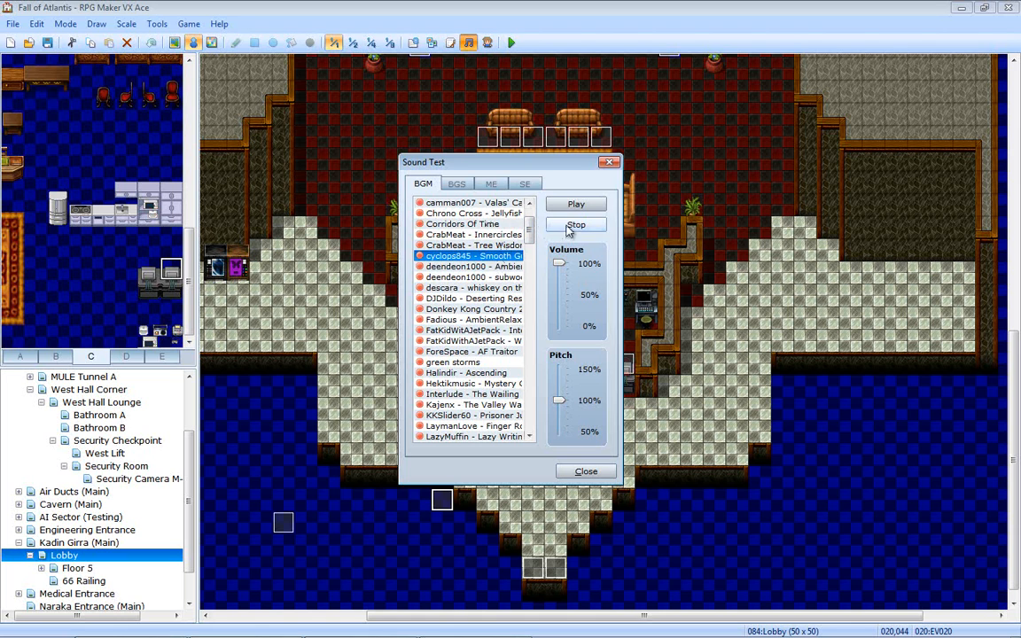
pyautogui.click(609, 164)
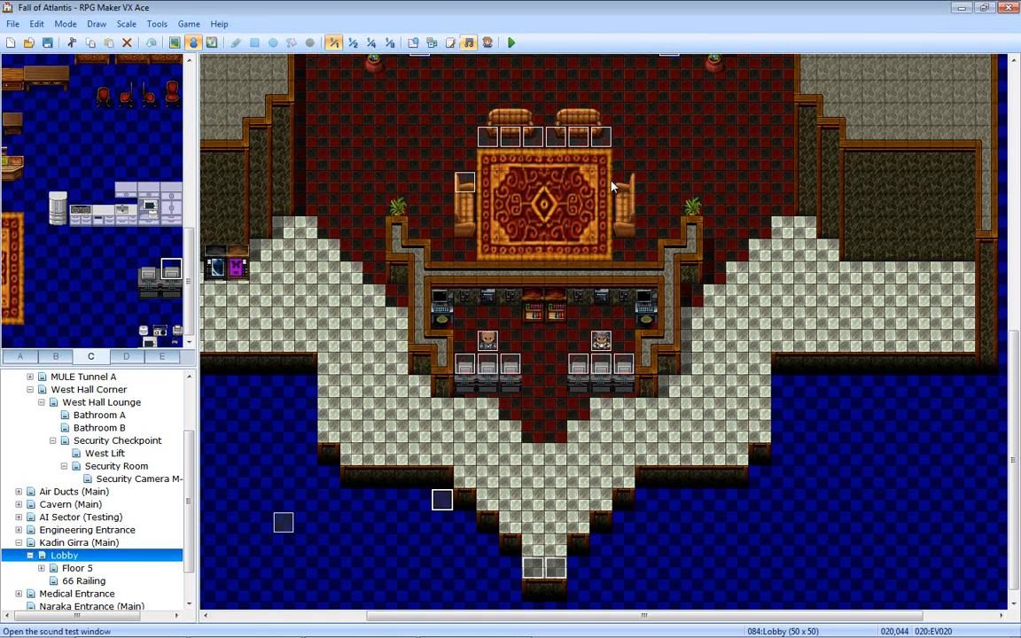
pyautogui.middleClick(615, 328)
pyautogui.moveTo(617, 257); pyautogui.dragTo(619, 277, button='middle')
pyautogui.moveTo(618, 359); pyautogui.dragTo(618, 279, button='middle')
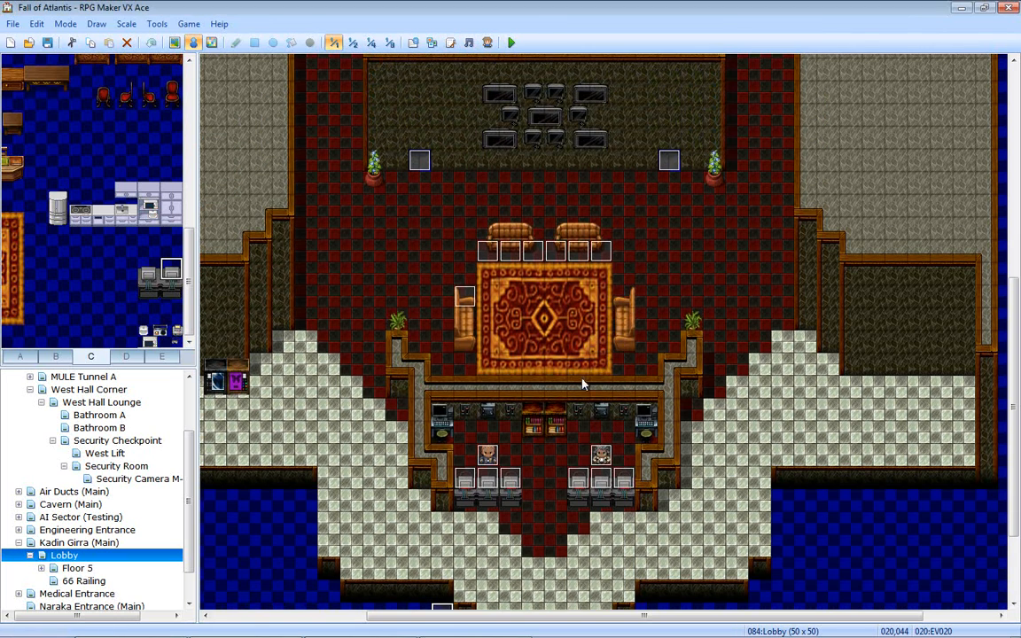
pyautogui.moveTo(583, 385); pyautogui.dragTo(600, 410, button='middle')
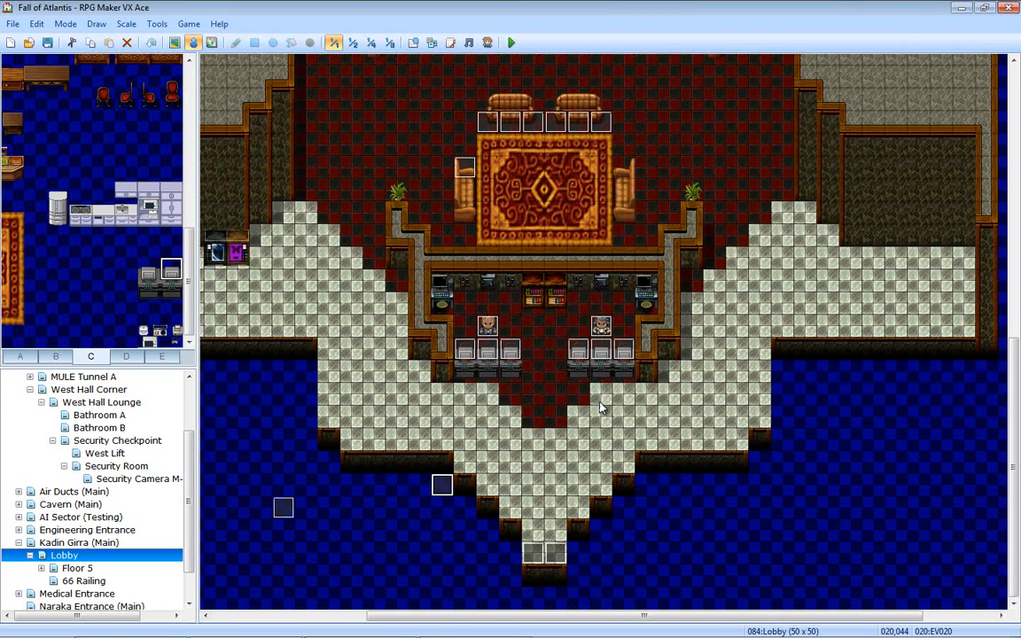
# - Sample the cyclops845, DJDildo, Fadious and both FatKid BGM tracks in the sound test, and close it
pyautogui.click(469, 43)
pyautogui.click(465, 299)
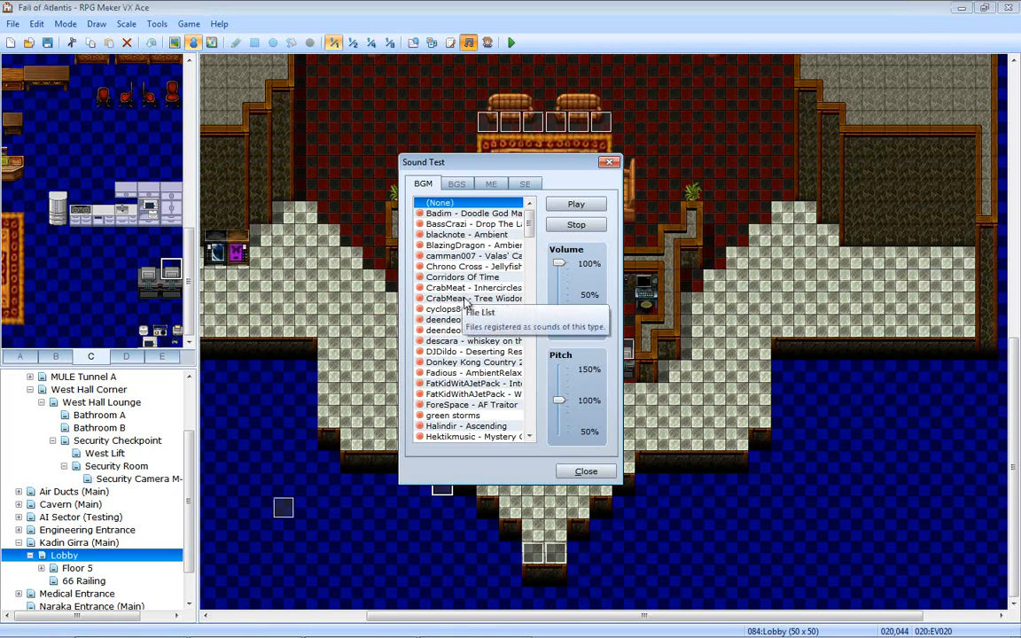
pyautogui.click(470, 309)
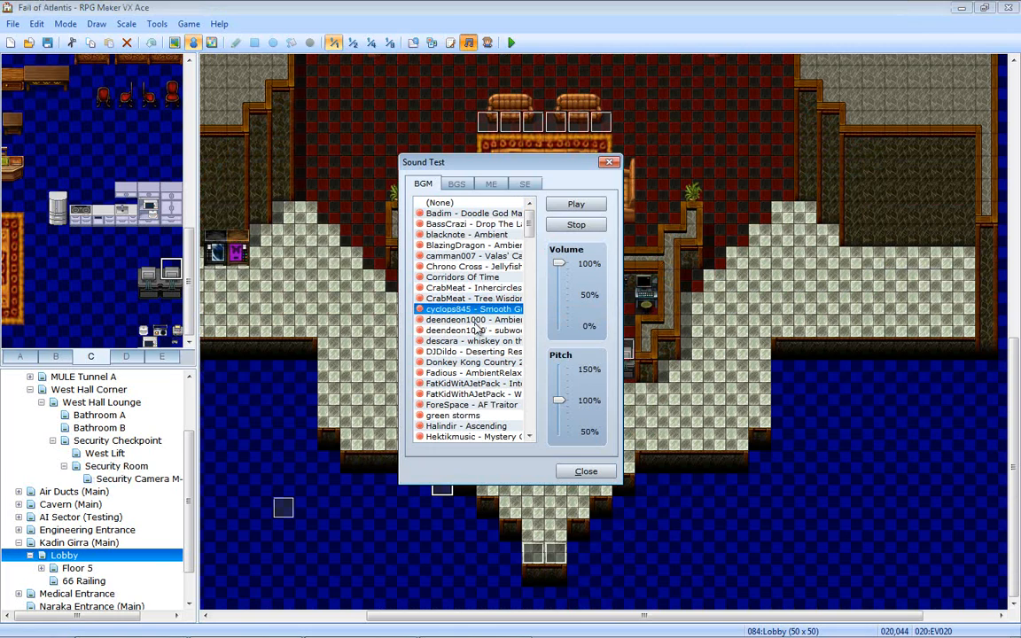
pyautogui.click(478, 353)
pyautogui.click(480, 373)
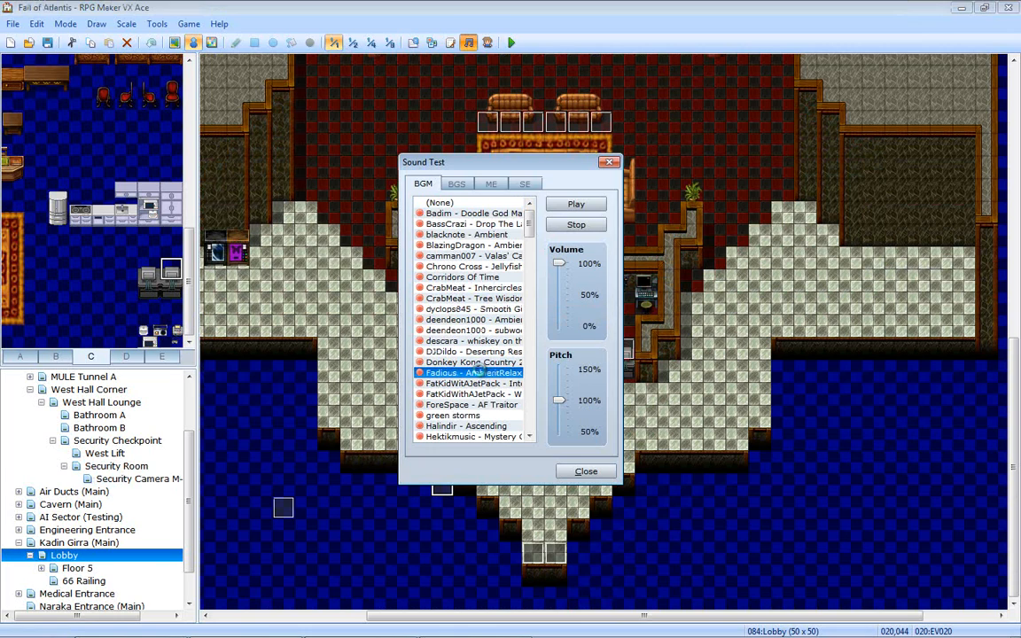
pyautogui.click(483, 384)
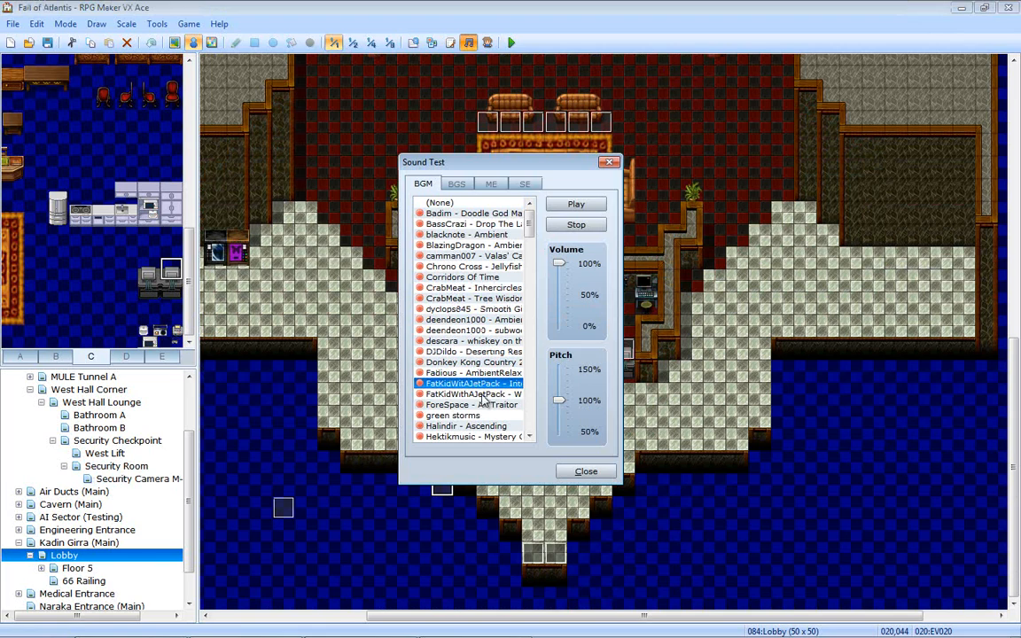
pyautogui.click(482, 396)
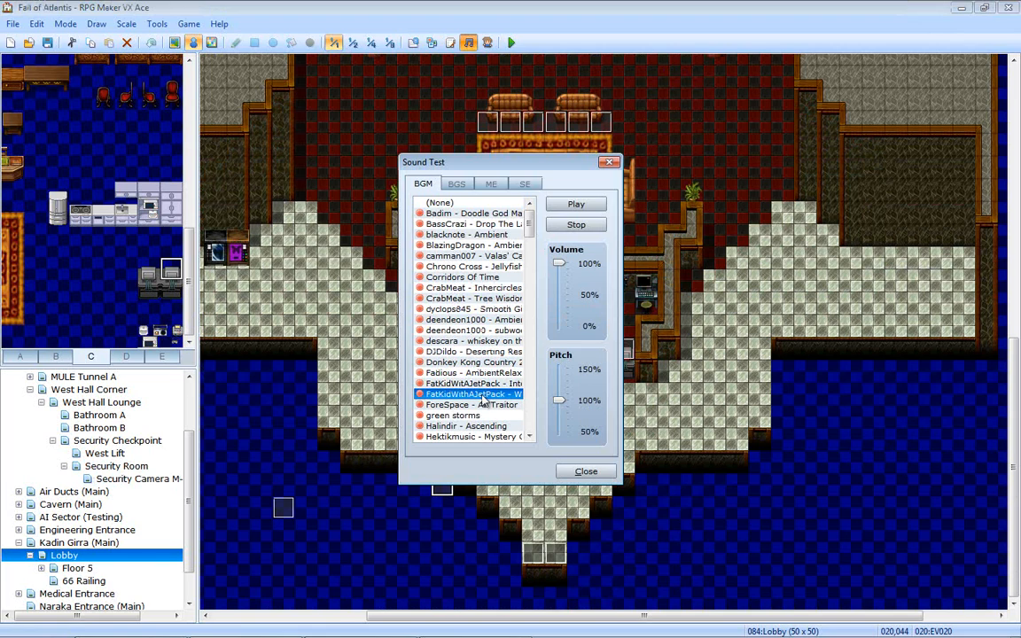
pyautogui.click(584, 472)
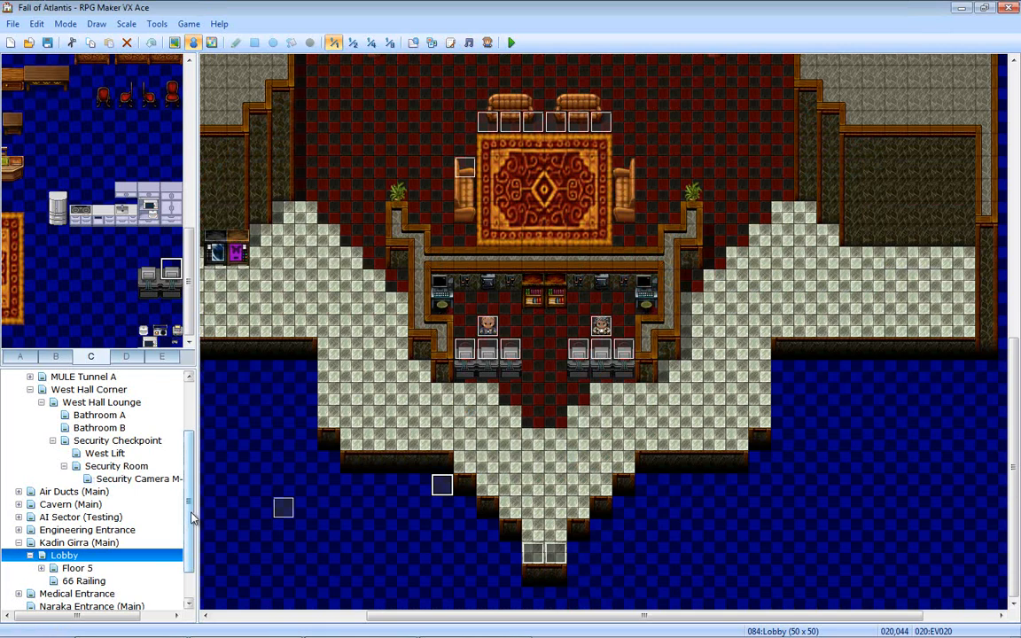
# - Open event EV020 on the Lobby map, check its second and first pages, and accept the event
pyautogui.moveTo(192, 520); pyautogui.dragTo(189, 537)
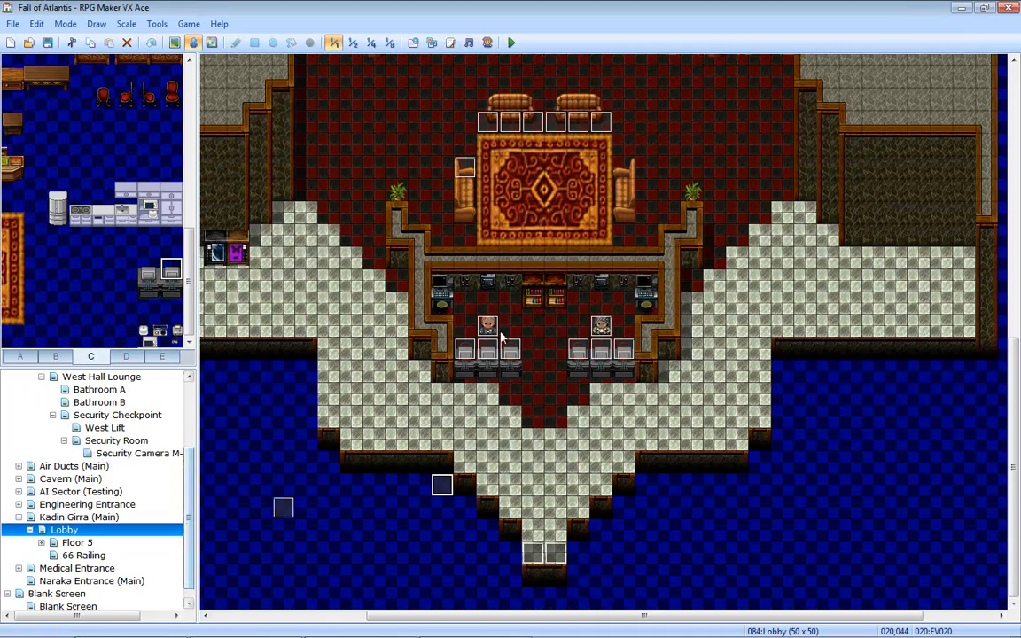
pyautogui.moveTo(536, 489); pyautogui.dragTo(463, 377, button='middle')
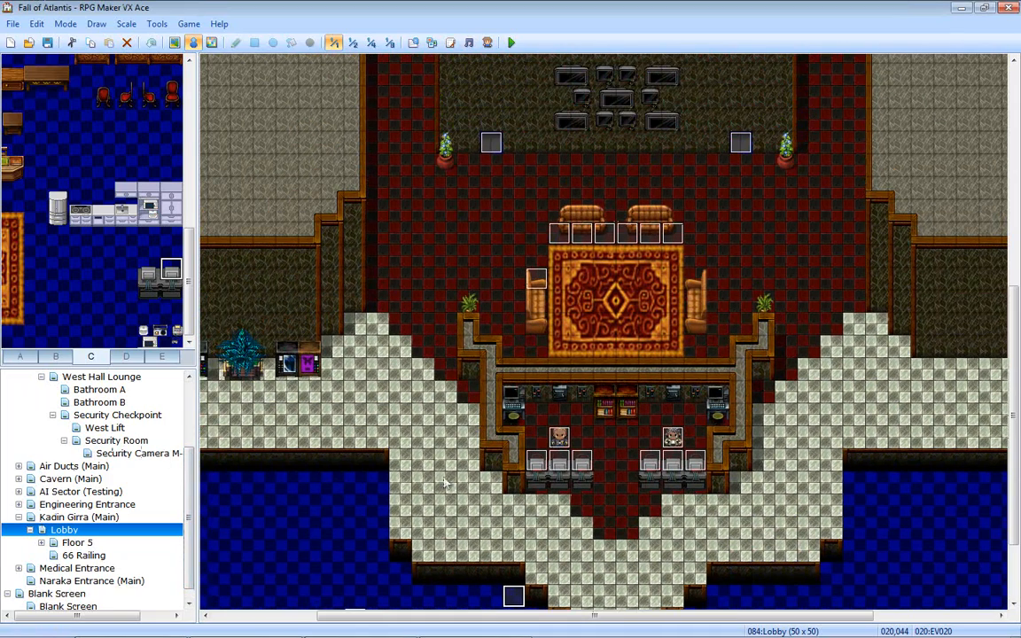
pyautogui.moveTo(543, 463); pyautogui.dragTo(585, 535, button='middle')
pyautogui.doubleClick(455, 503)
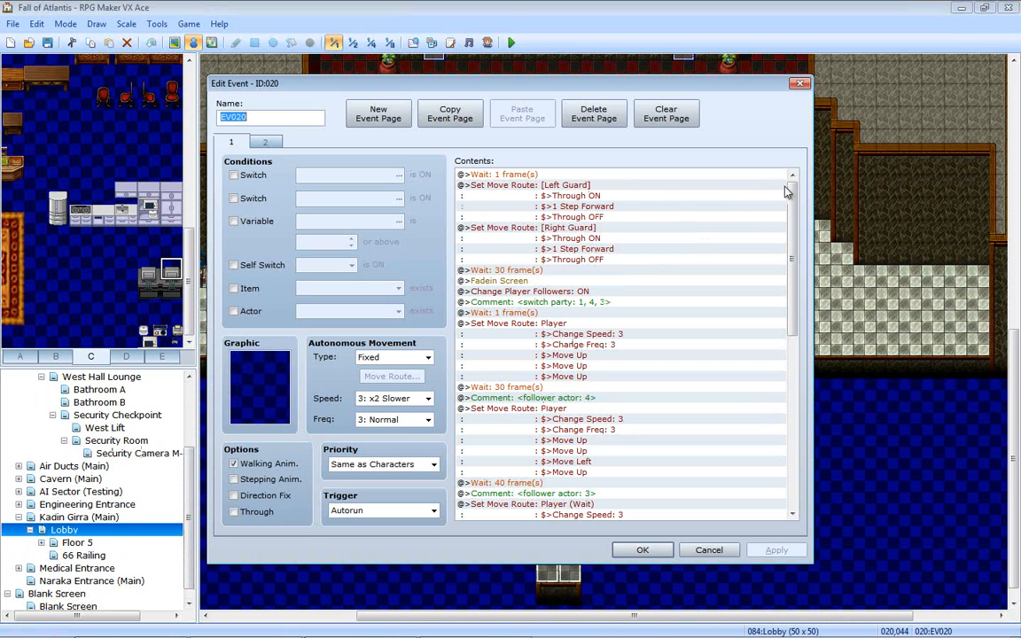
pyautogui.click(264, 142)
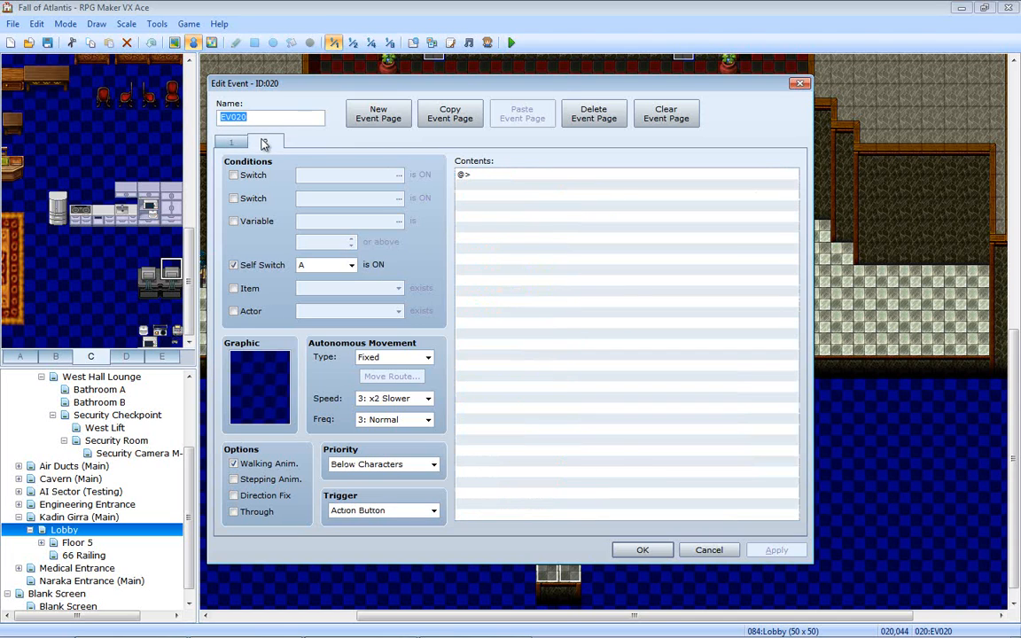
pyautogui.click(237, 145)
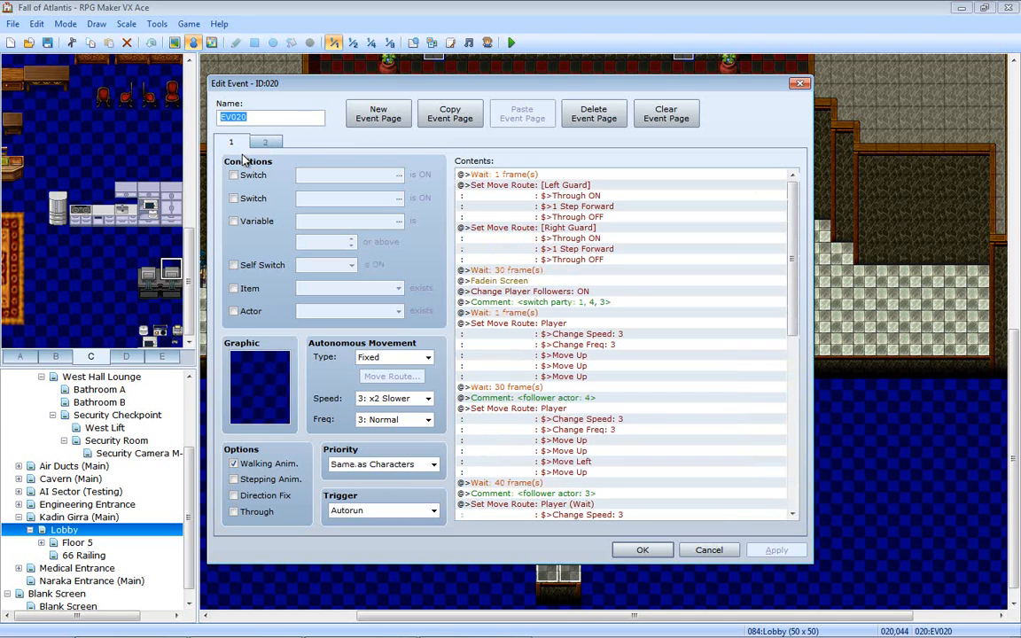
pyautogui.moveTo(246, 160)
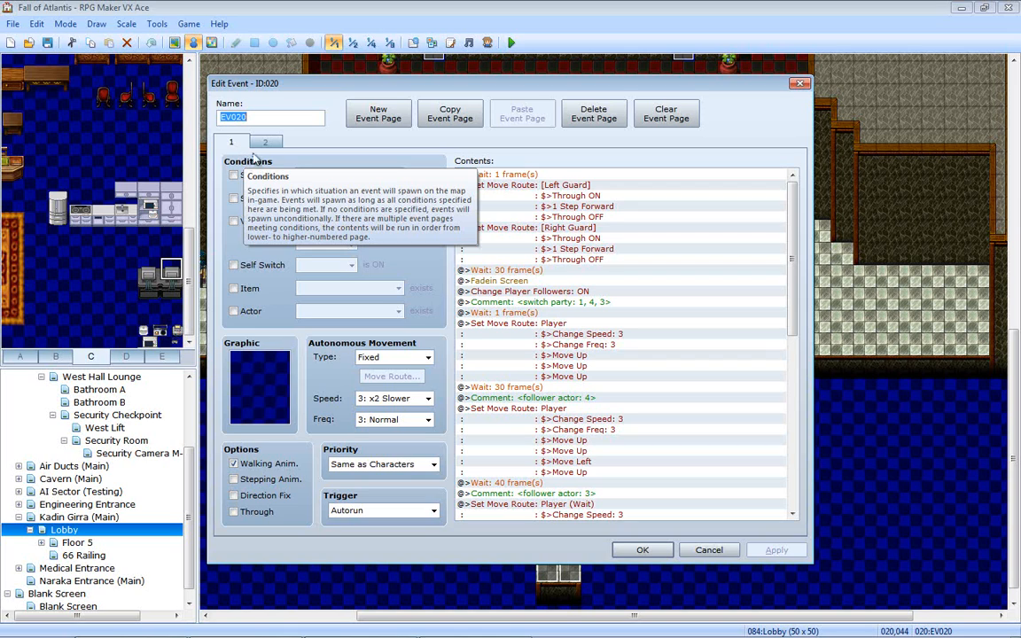
pyautogui.click(658, 553)
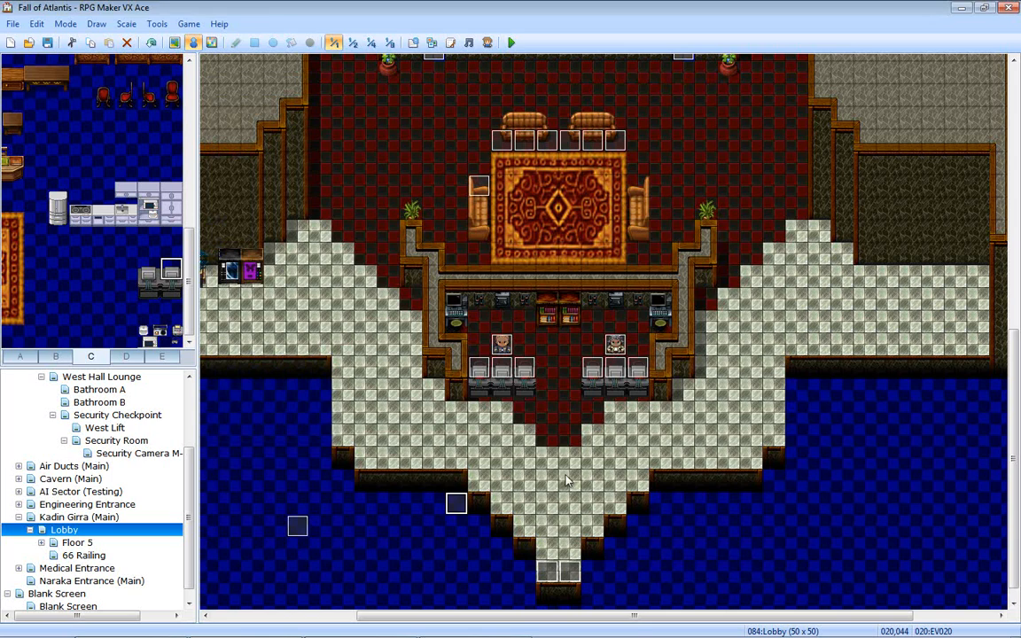
# - Open the Colony Surface (Main) map and look over its roads, buildings and the lake on its western edge
pyautogui.scroll(3, 512, 406)
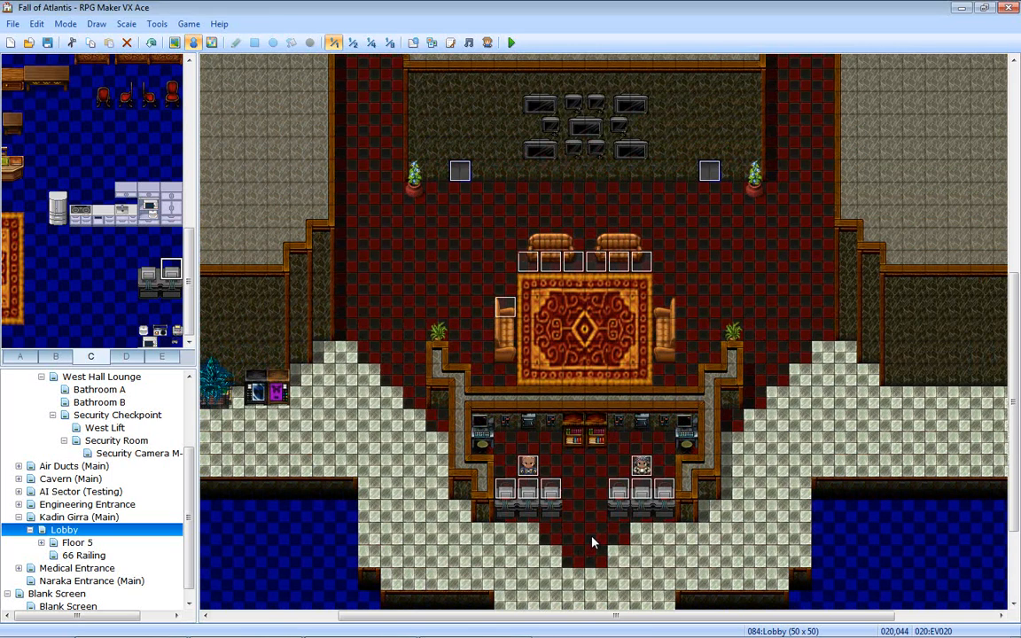
pyautogui.moveTo(593, 537); pyautogui.dragTo(610, 552, button='middle')
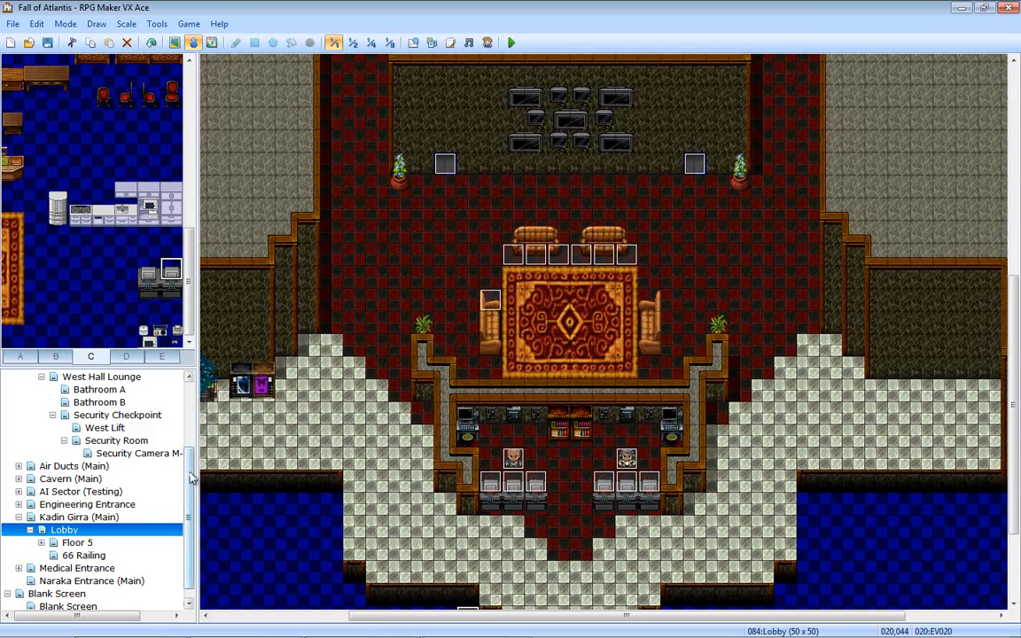
pyautogui.scroll(3, 190, 478)
pyautogui.click(76, 389)
pyautogui.moveTo(580, 417); pyautogui.dragTo(618, 453, button='middle')
pyautogui.moveTo(775, 483); pyautogui.dragTo(759, 503, button='middle')
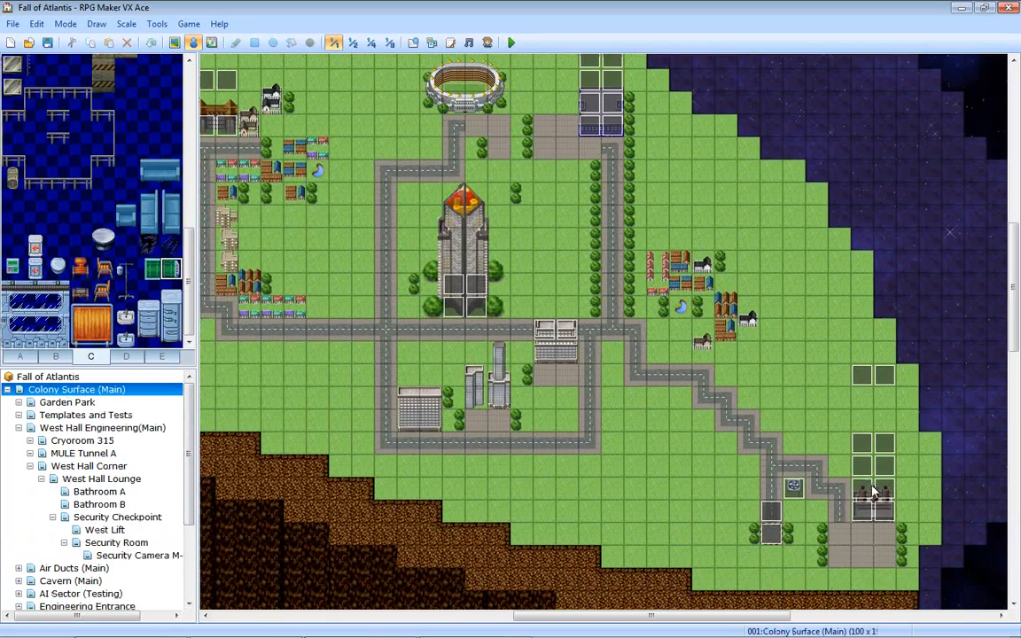
pyautogui.moveTo(873, 490)
pyautogui.mouseDown(button='middle')
pyautogui.moveTo(831, 474)
pyautogui.moveTo(923, 545)
pyautogui.mouseUp(button='middle')
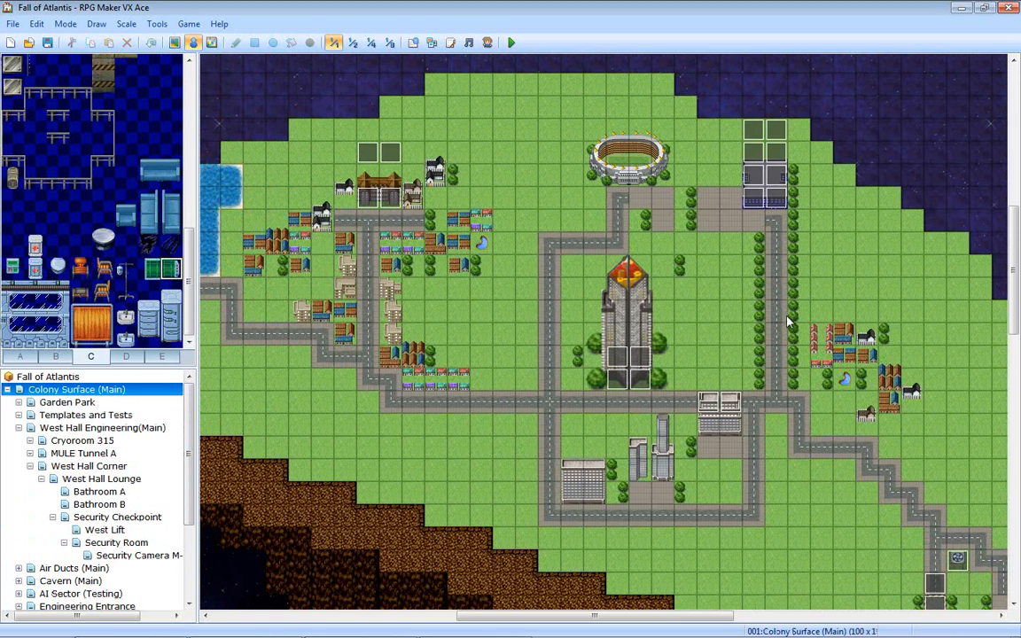
pyautogui.moveTo(597, 256); pyautogui.dragTo(843, 330, button='middle')
pyautogui.moveTo(859, 273)
pyautogui.mouseDown(button='middle')
pyautogui.moveTo(747, 292)
pyautogui.moveTo(731, 328)
pyautogui.mouseUp(button='middle')
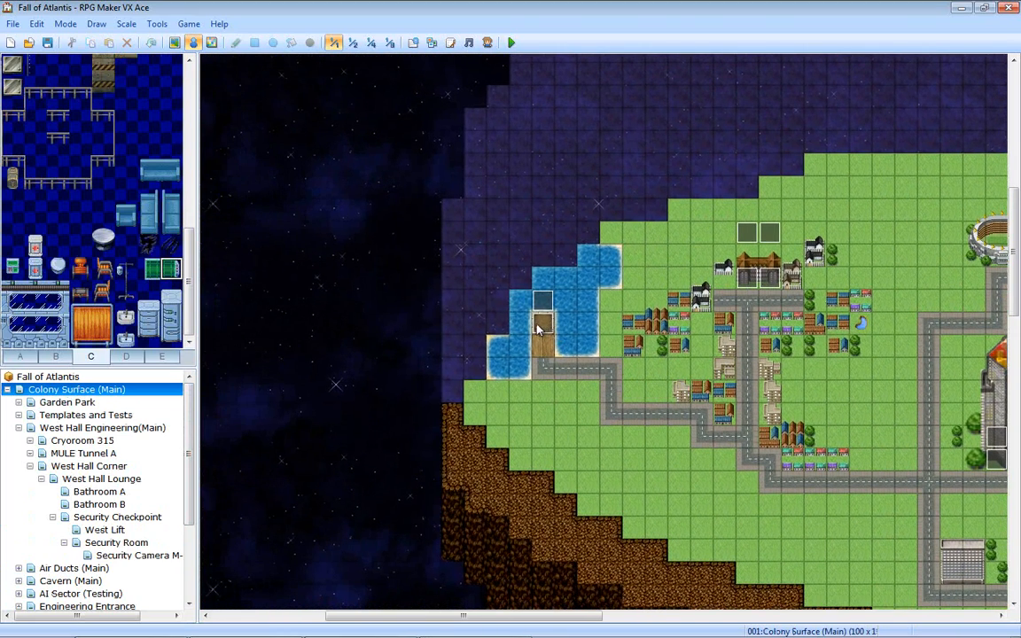
pyautogui.moveTo(538, 326)
pyautogui.mouseDown(button='middle')
pyautogui.moveTo(655, 379)
pyautogui.moveTo(761, 389)
pyautogui.mouseUp(button='middle')
pyautogui.moveTo(560, 301); pyautogui.dragTo(629, 321, button='middle')
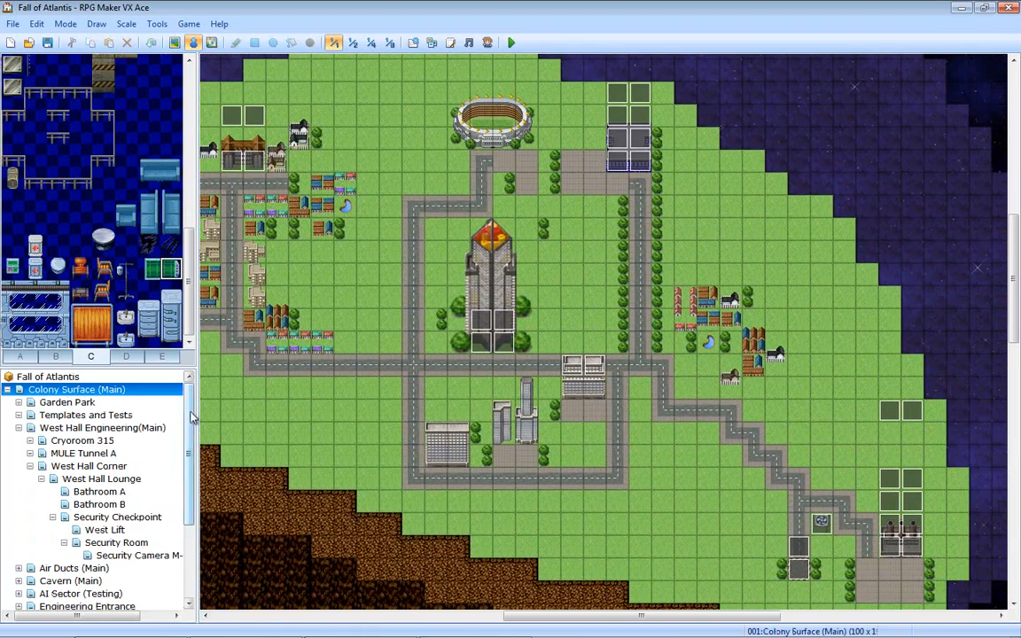
# - View the Kadin Girra (Main) map, and return to the Lobby map to look over its guard desks and lounge
pyautogui.scroll(-2, 192, 416)
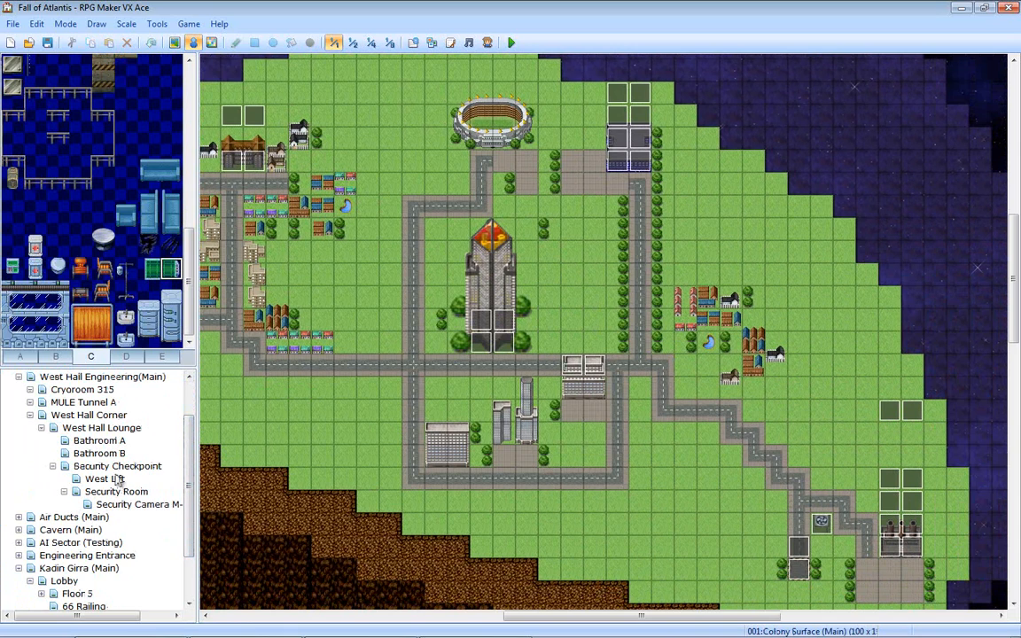
pyautogui.click(75, 568)
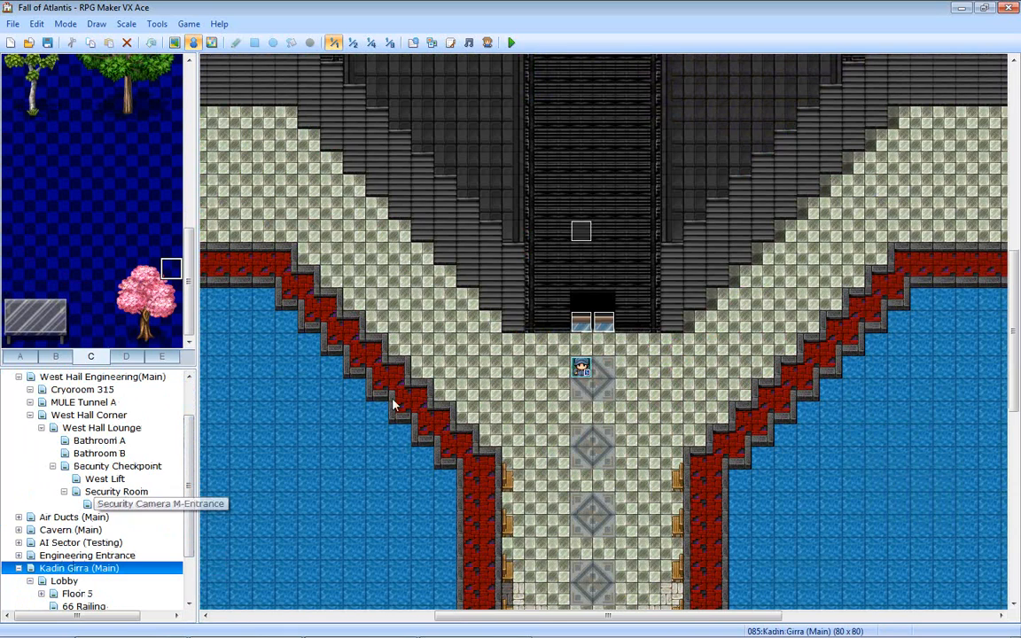
pyautogui.scroll(-1, 168, 425)
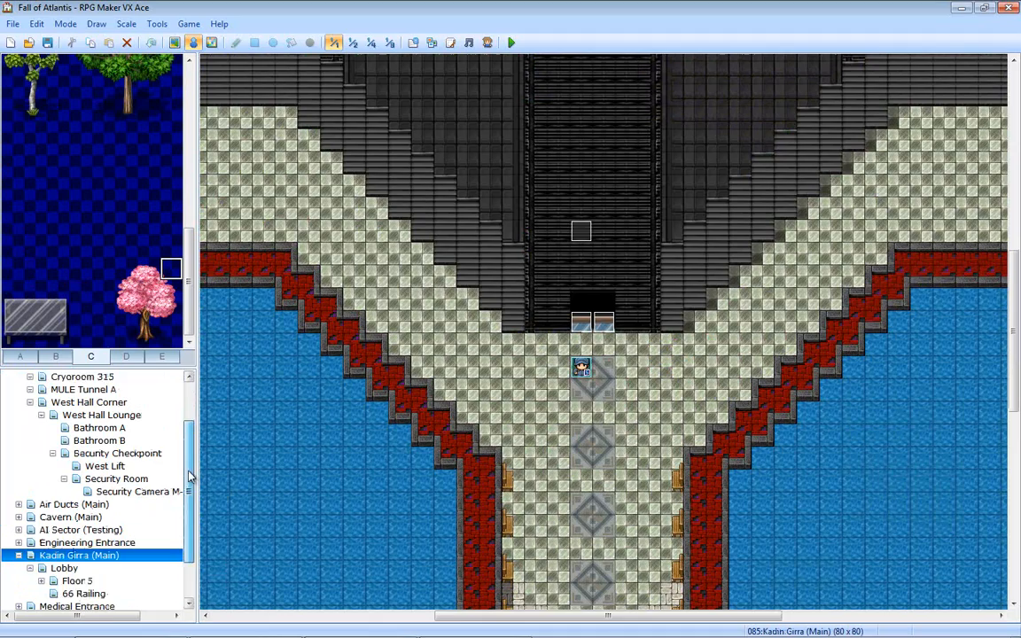
pyautogui.click(71, 555)
pyautogui.scroll(-2, 458, 525)
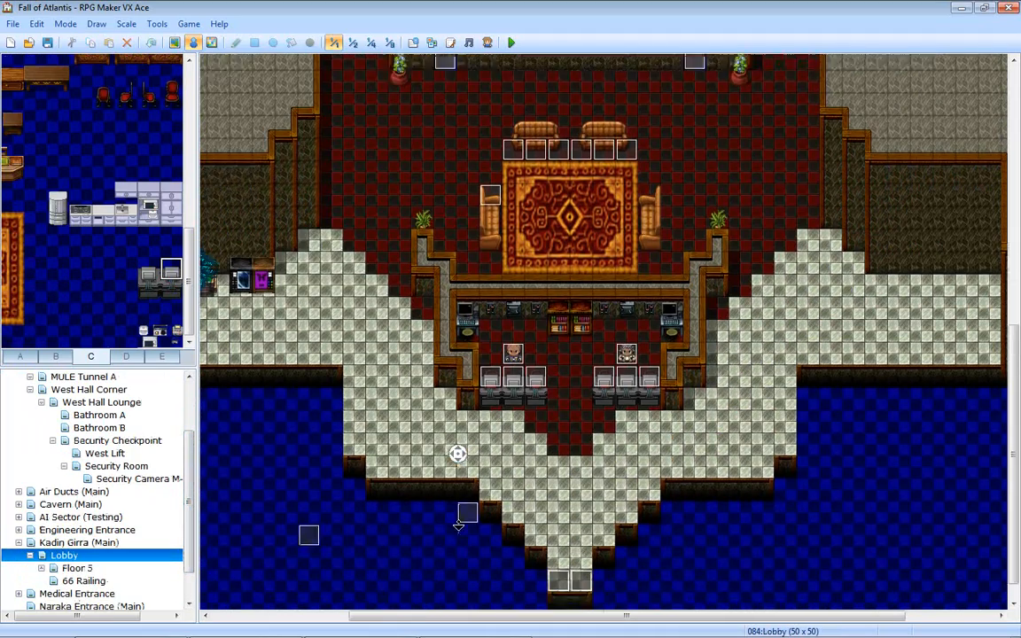
pyautogui.scroll(-1, 496, 505)
pyautogui.scroll(2, 549, 478)
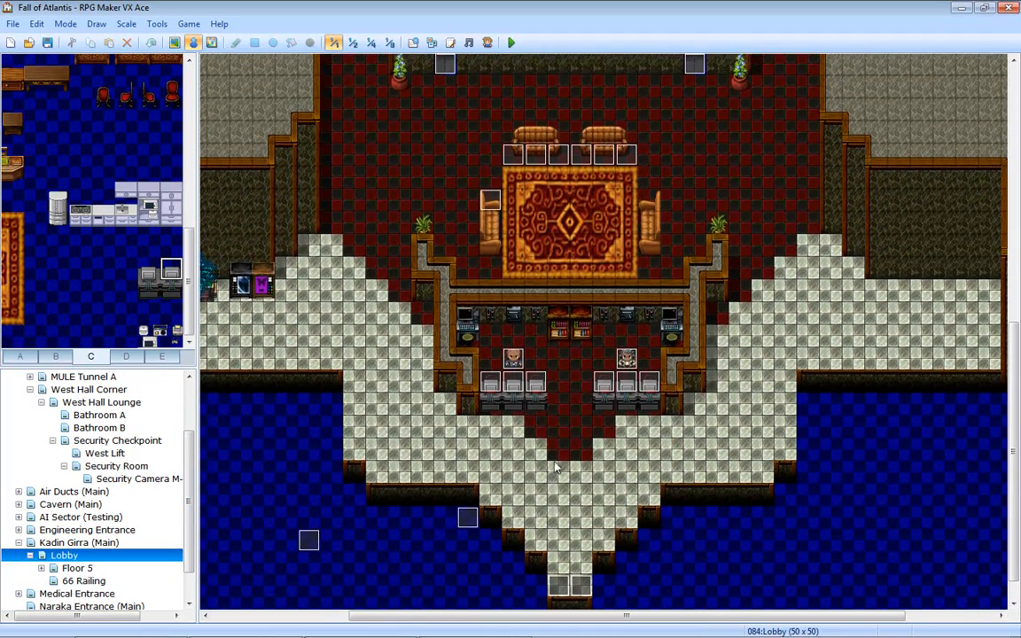
pyautogui.scroll(1, 550, 443)
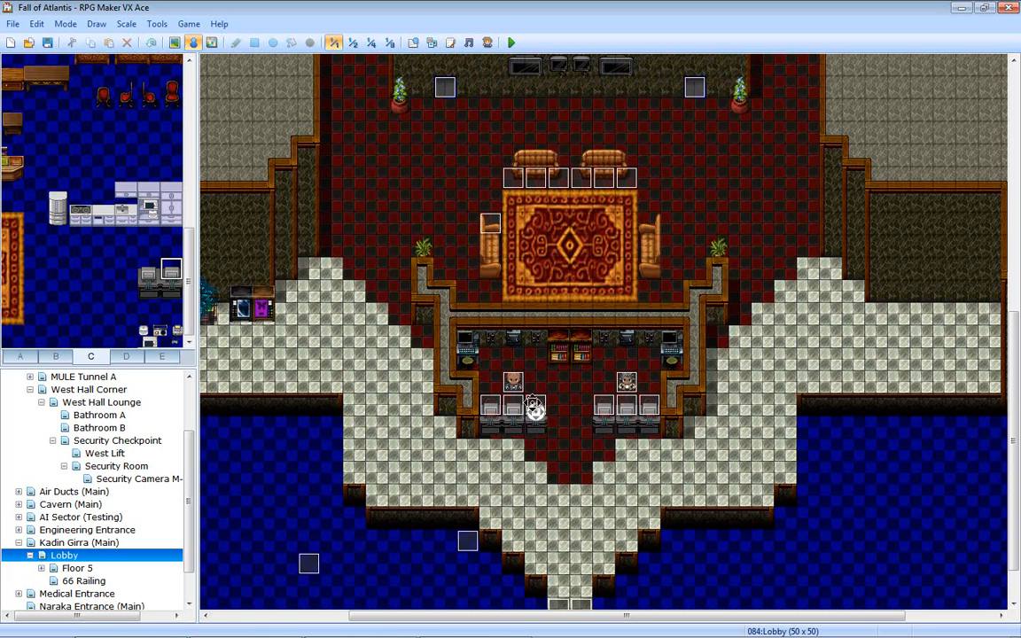
pyautogui.scroll(1, 534, 409)
pyautogui.scroll(1, 550, 416)
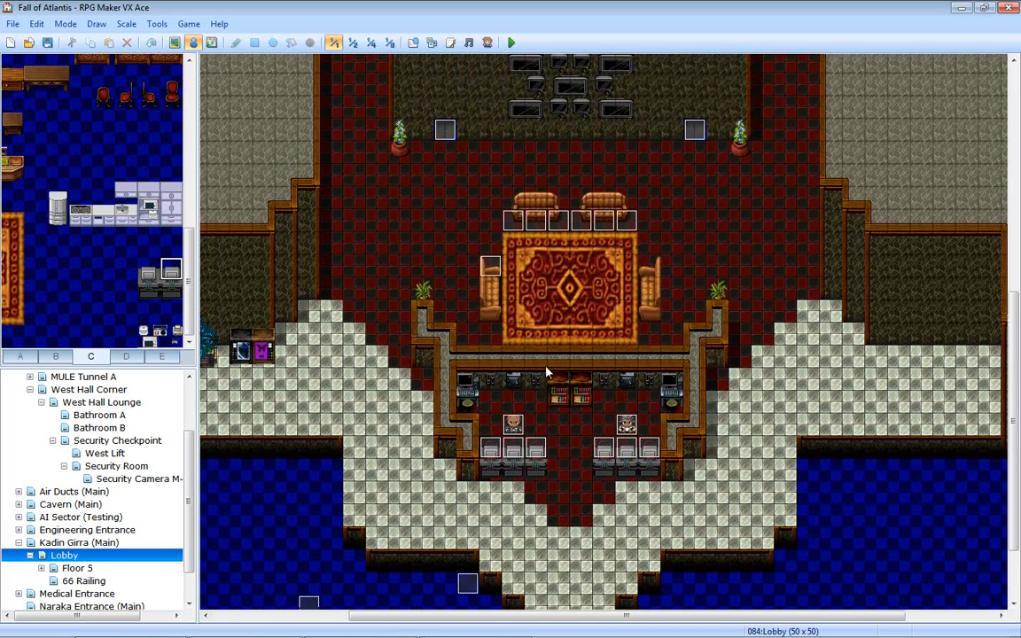
pyautogui.scroll(2, 546, 371)
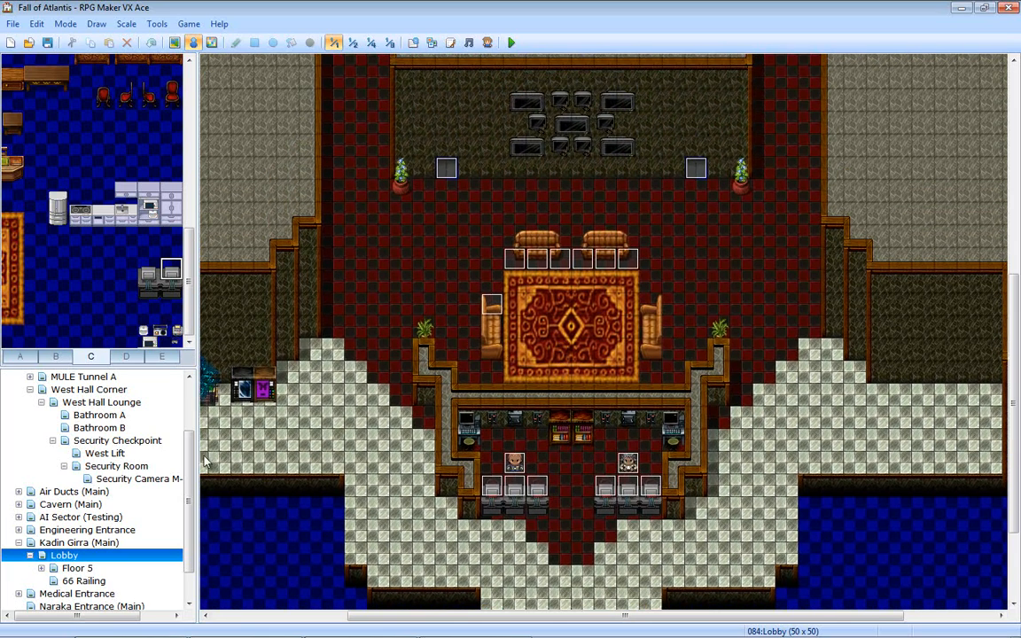
# - Open the 66 Railing map and look over its planet scene and railing characters
pyautogui.click(76, 568)
pyautogui.click(83, 581)
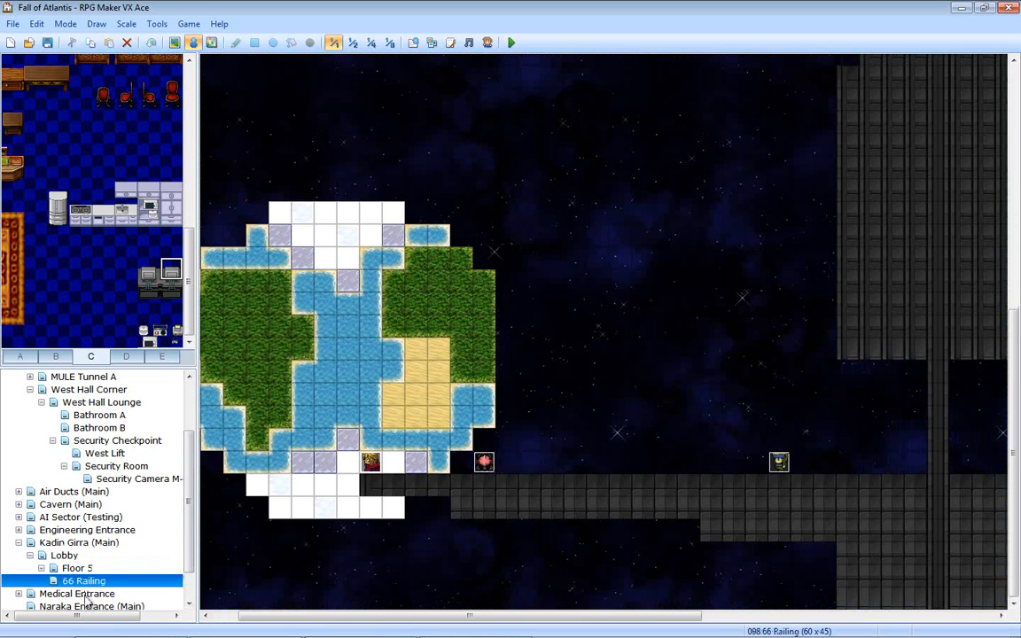
pyautogui.moveTo(441, 398); pyautogui.dragTo(360, 444, button='middle')
pyautogui.moveTo(501, 360)
pyautogui.mouseDown(button='middle')
pyautogui.moveTo(481, 388)
pyautogui.moveTo(400, 438)
pyautogui.mouseUp(button='middle')
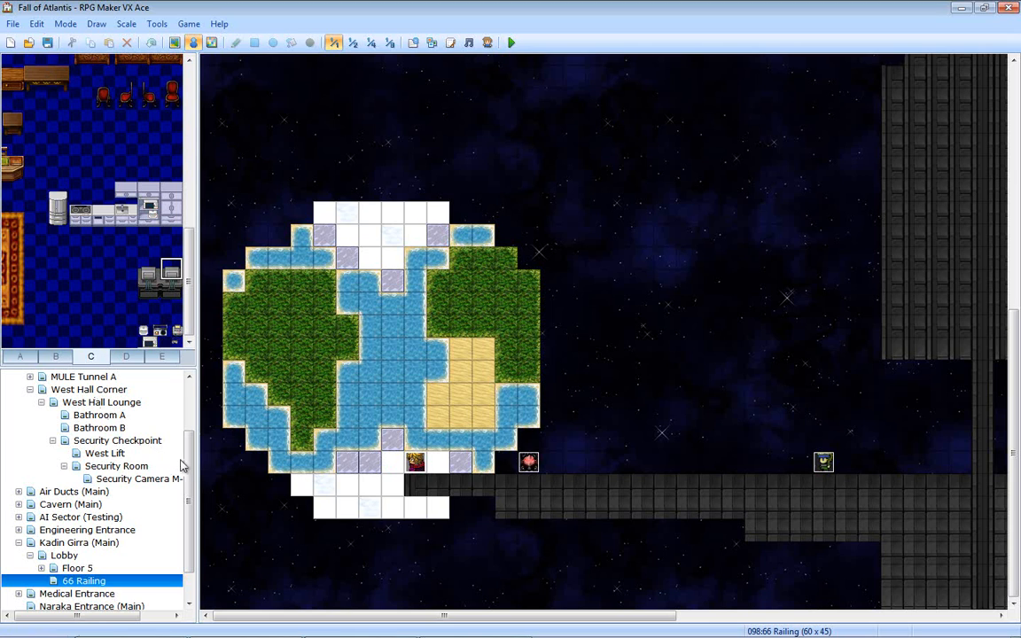
# - Look over the western part of the Lobby map, and go back to the Kadin Girra (Main) map
pyautogui.scroll(-1, 192, 487)
pyautogui.click(63, 517)
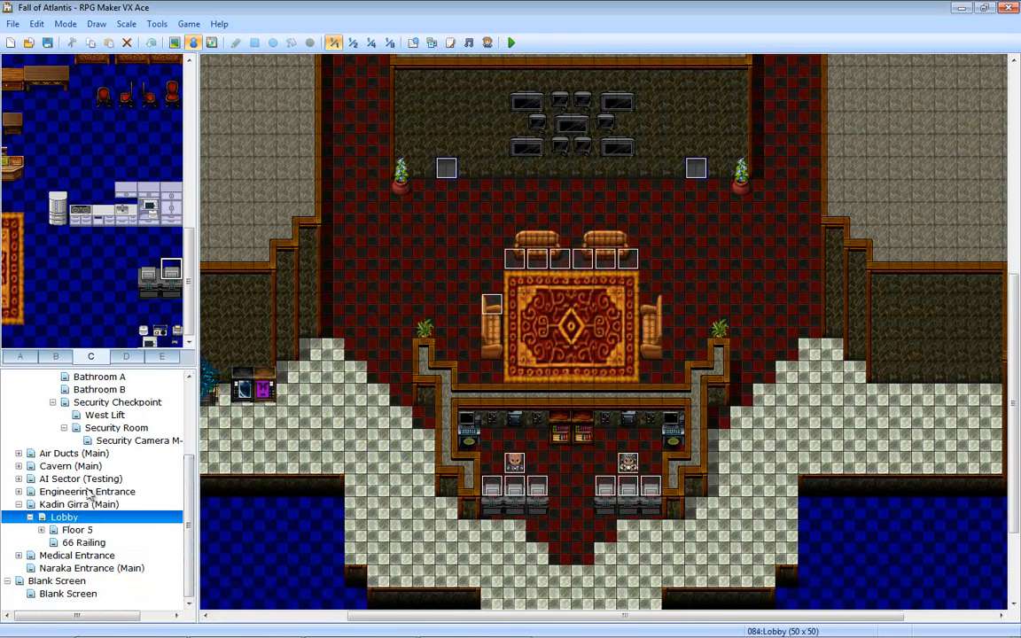
pyautogui.moveTo(306, 278); pyautogui.dragTo(276, 382, button='middle')
pyautogui.moveTo(398, 337); pyautogui.dragTo(195, 395, button='middle')
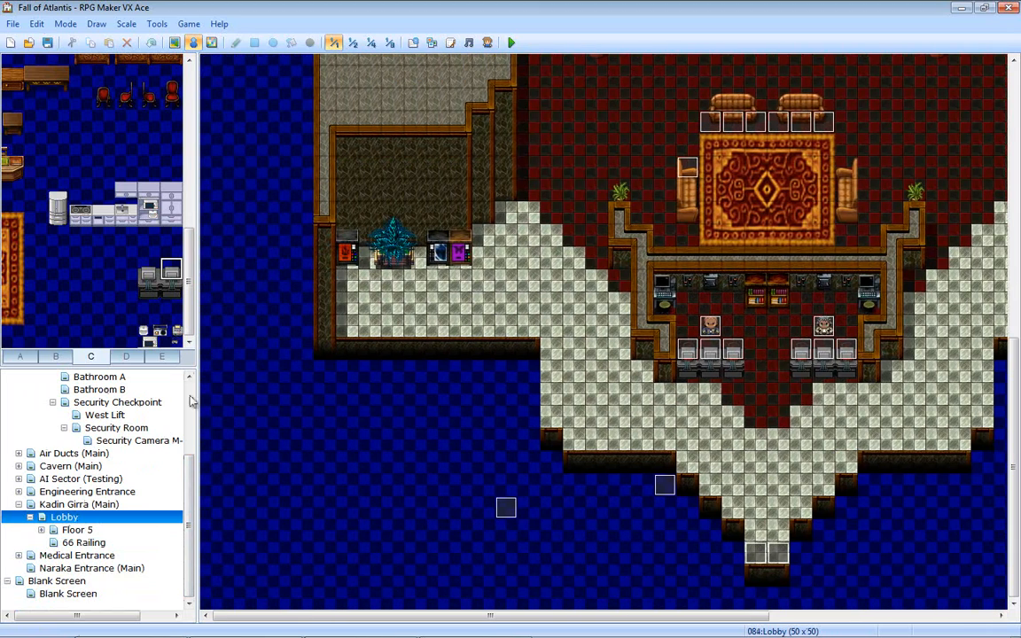
pyautogui.click(89, 503)
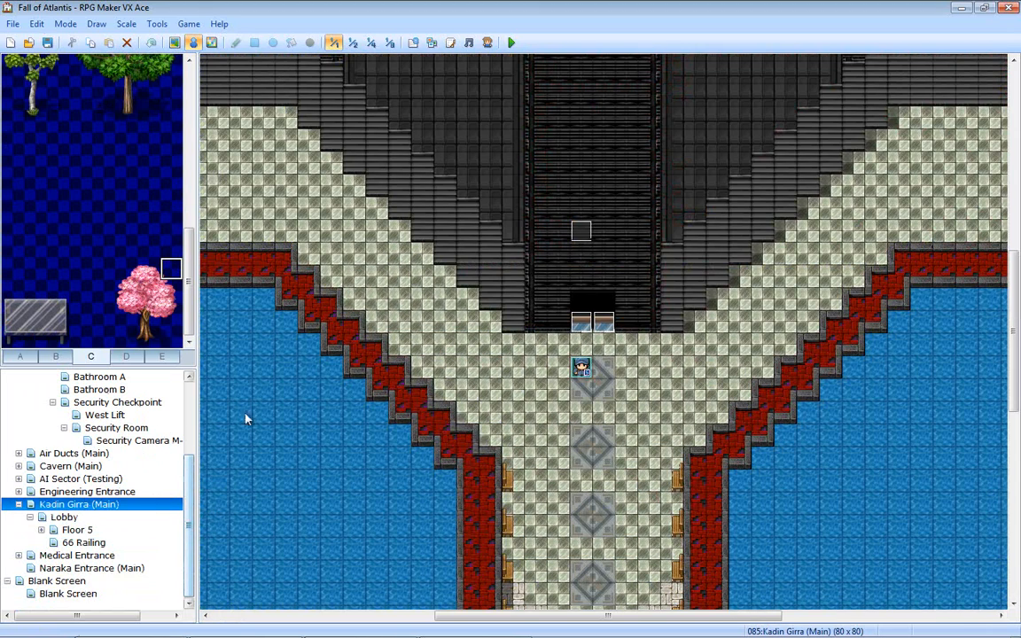
# - Open the Victor Animated Batle +++ script in the script editor and look through its notes down to the settings module
pyautogui.click(450, 43)
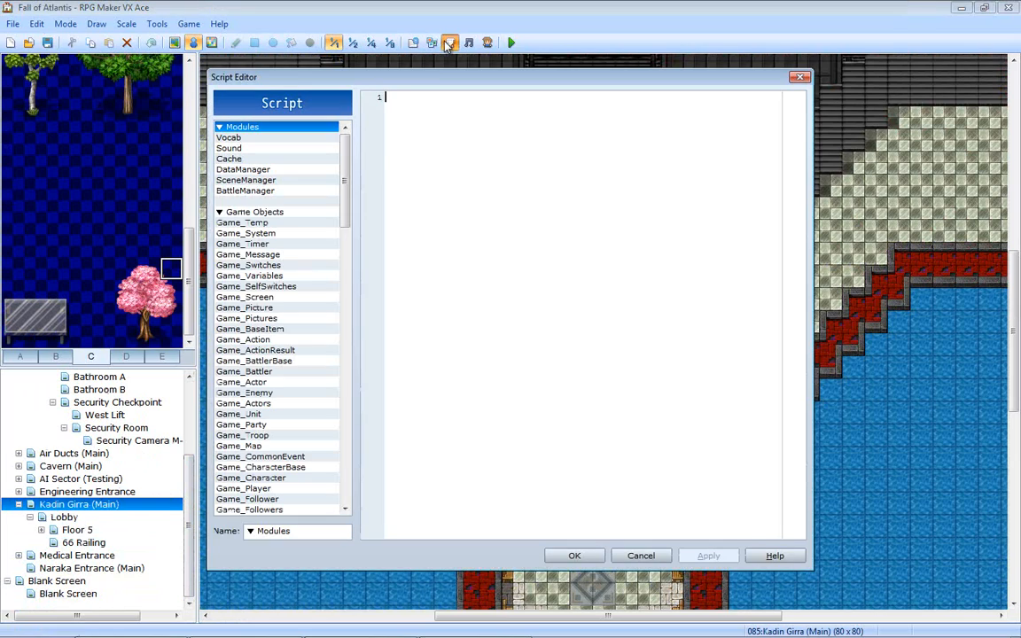
pyautogui.moveTo(345, 179); pyautogui.dragTo(319, 434)
pyautogui.click(274, 372)
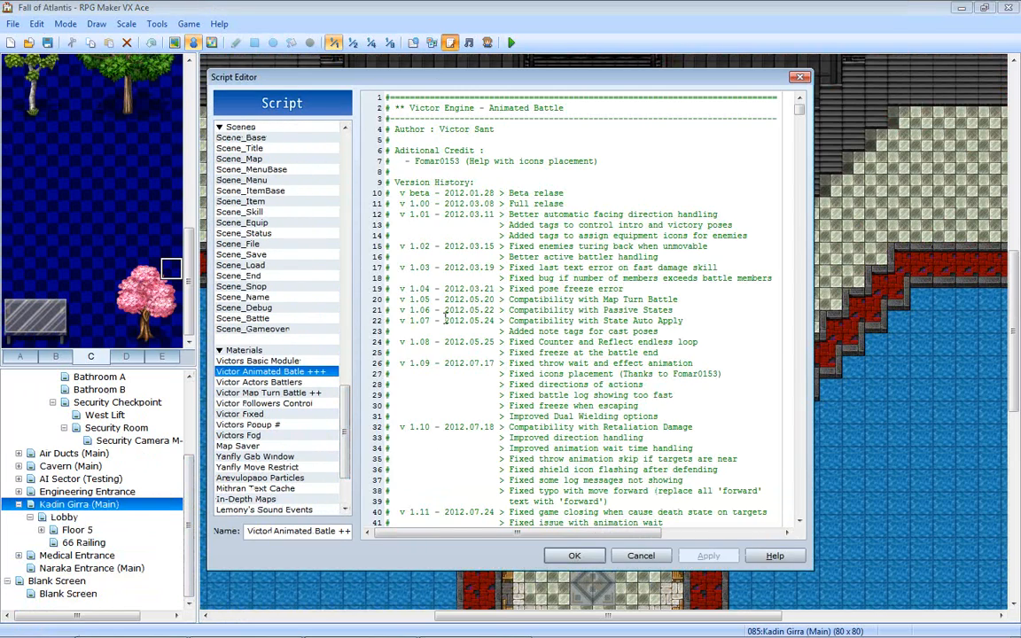
pyautogui.moveTo(798, 108); pyautogui.dragTo(800, 132)
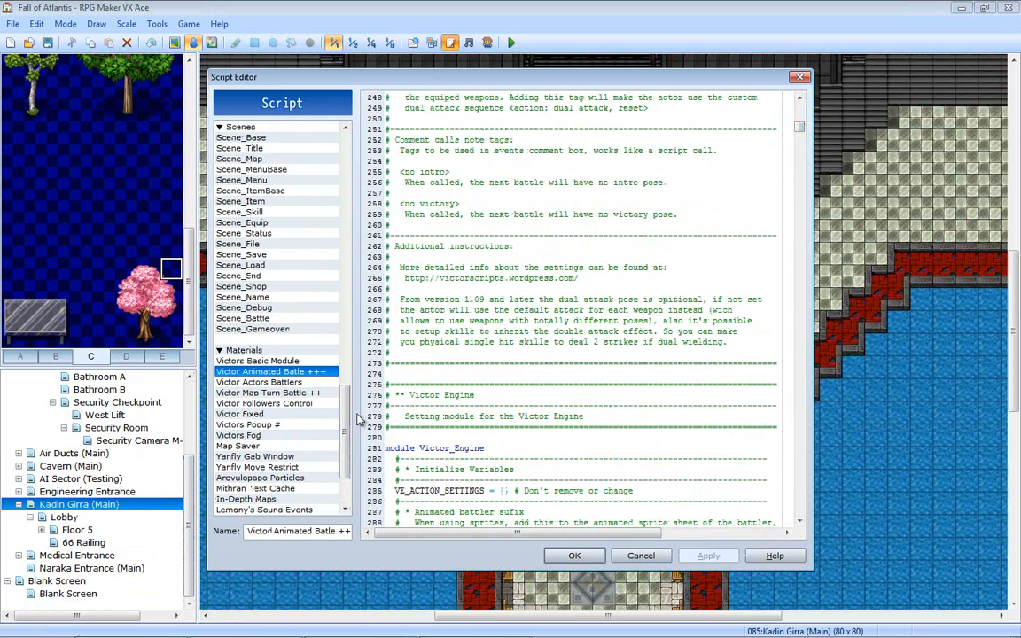
# - Look over the animated battler suffix and intro fade settings, and open the Victor Actors Battlers script to read its notes
pyautogui.scroll(-5, 518, 384)
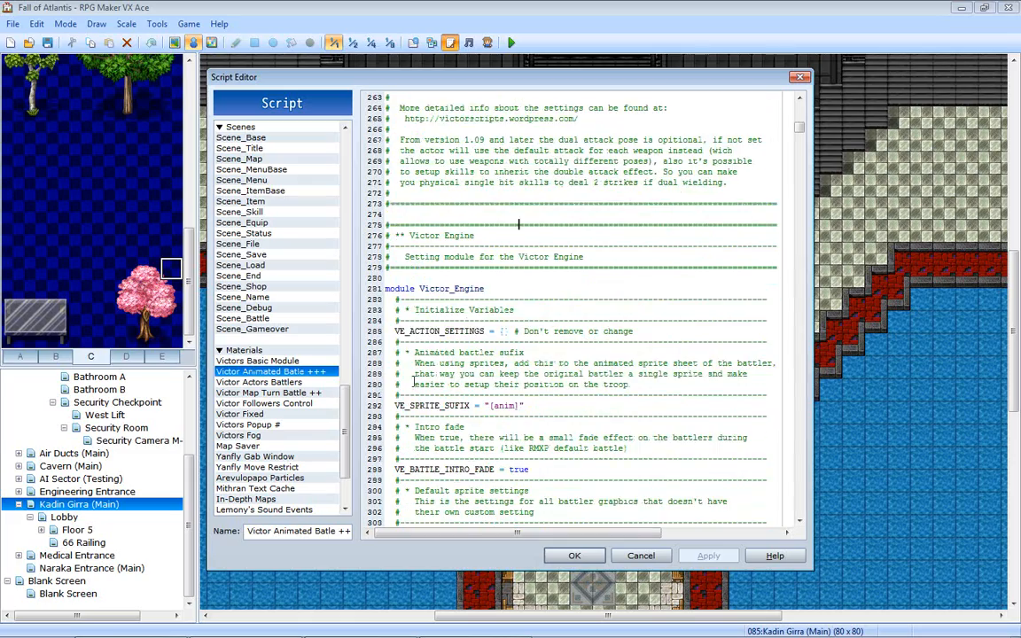
pyautogui.click(259, 382)
pyautogui.click(525, 367)
pyautogui.scroll(-7, 528, 371)
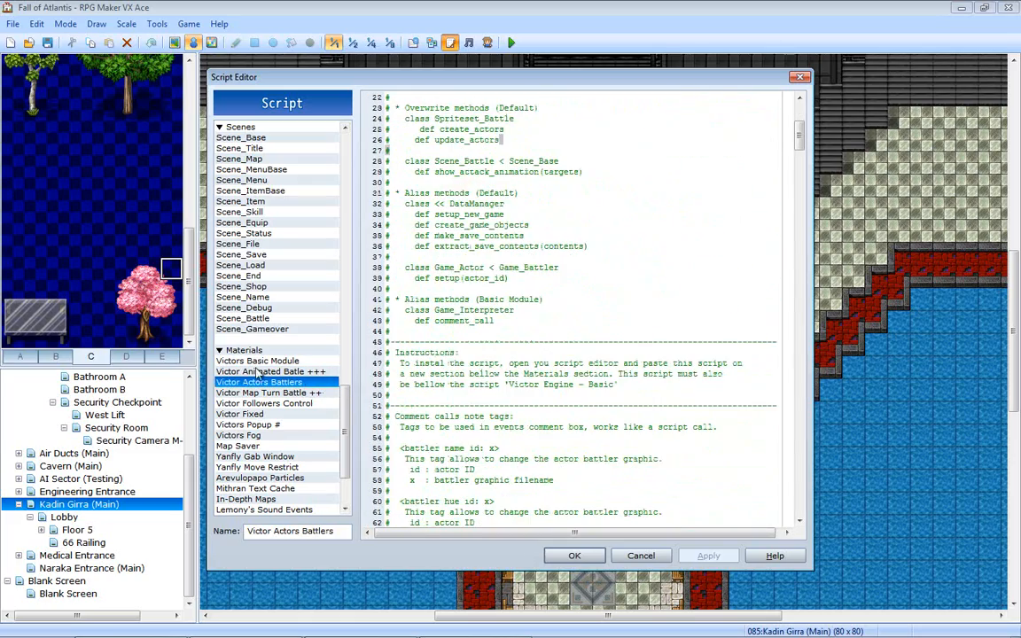
# - Return to the Victor Animated Batle +++ script and examine the VE_SPRITE_SETTINGS list down to the '$SpiderQueen[anim]' entry
pyautogui.click(255, 372)
pyautogui.scroll(-3, 479, 352)
pyautogui.scroll(-20, 479, 352)
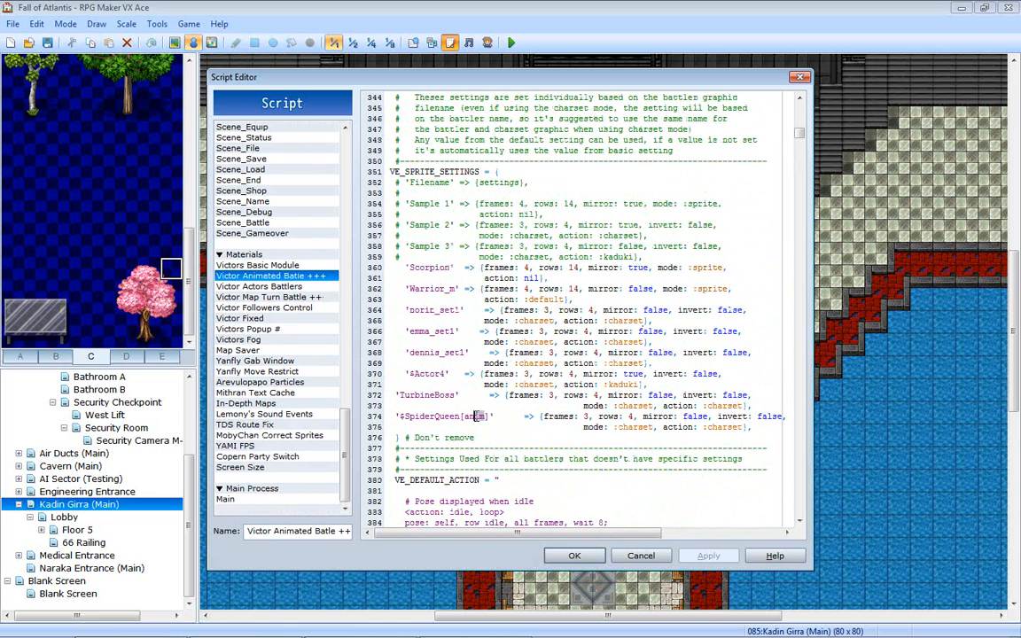
pyautogui.moveTo(491, 416); pyautogui.dragTo(402, 416)
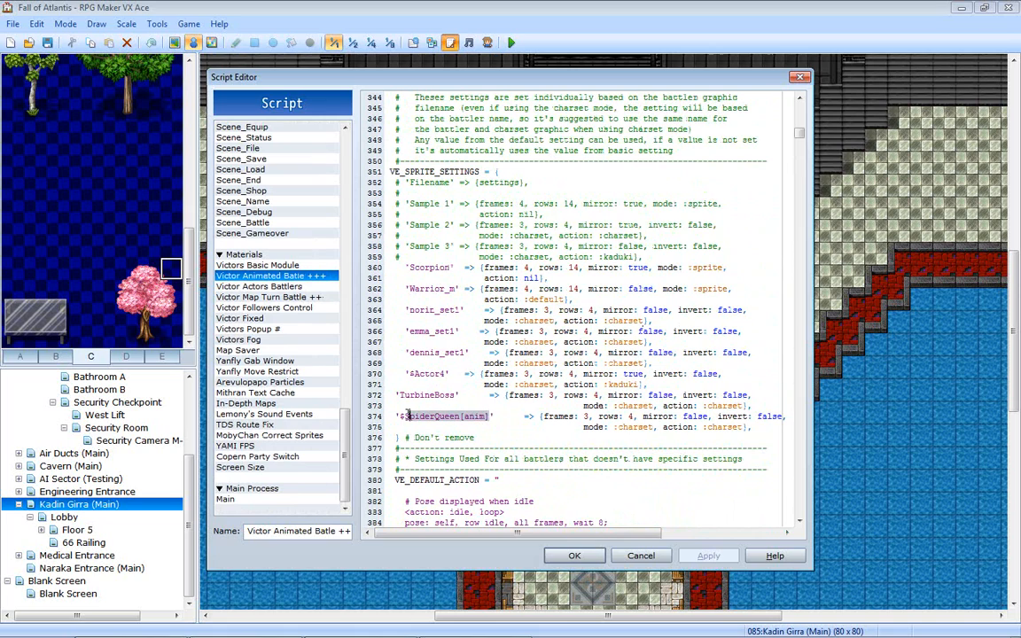
pyautogui.click(438, 404)
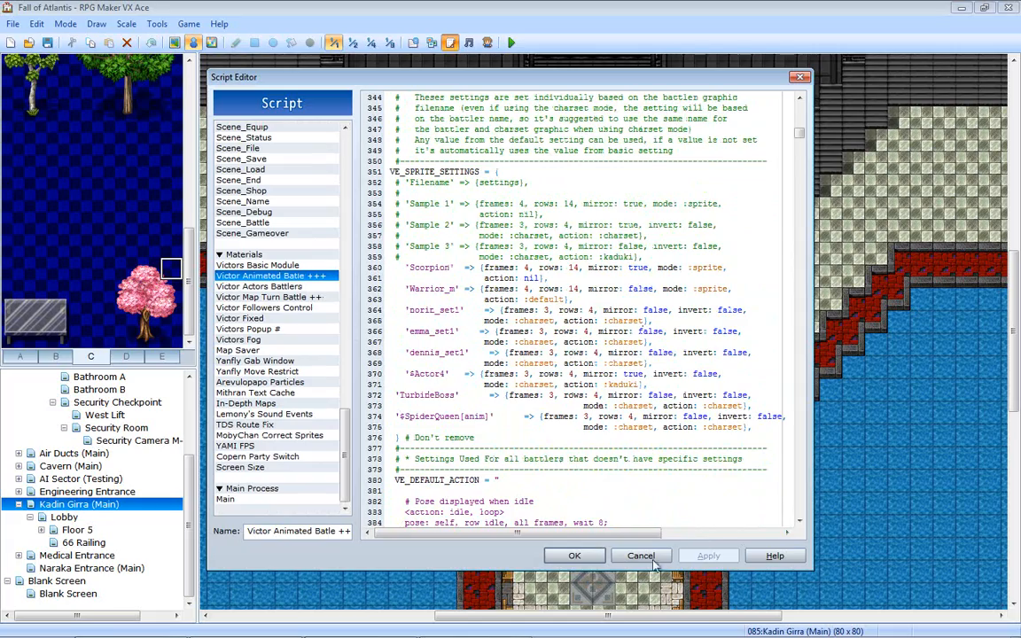
# - Close the script editor and look over the large water pool on the Kadin Girra (Main) map
pyautogui.click(575, 556)
pyautogui.moveTo(583, 208); pyautogui.dragTo(377, 369, button='middle')
pyautogui.moveTo(476, 299); pyautogui.dragTo(438, 291, button='middle')
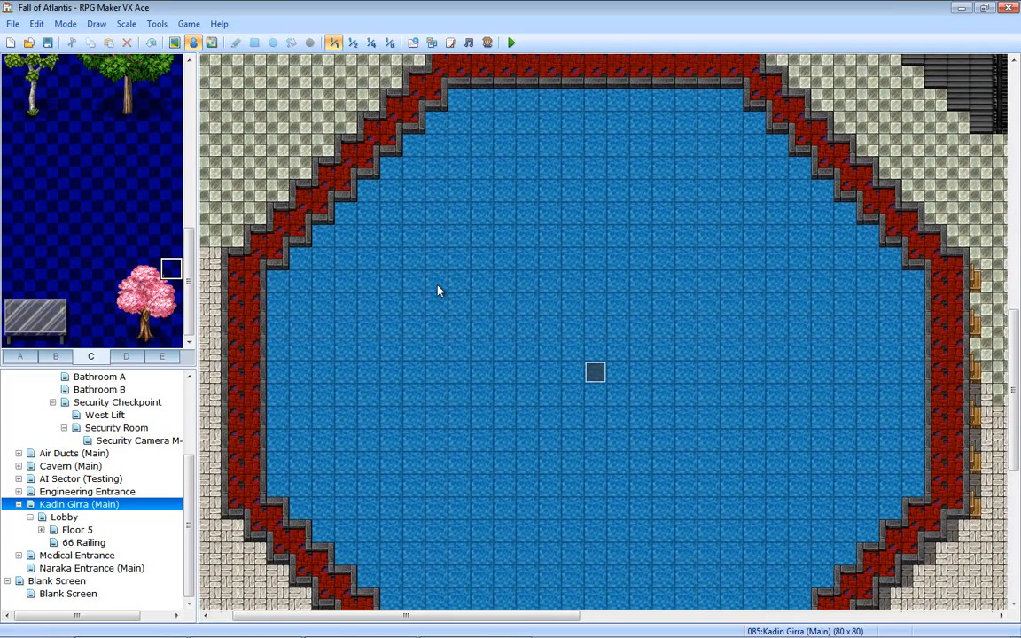